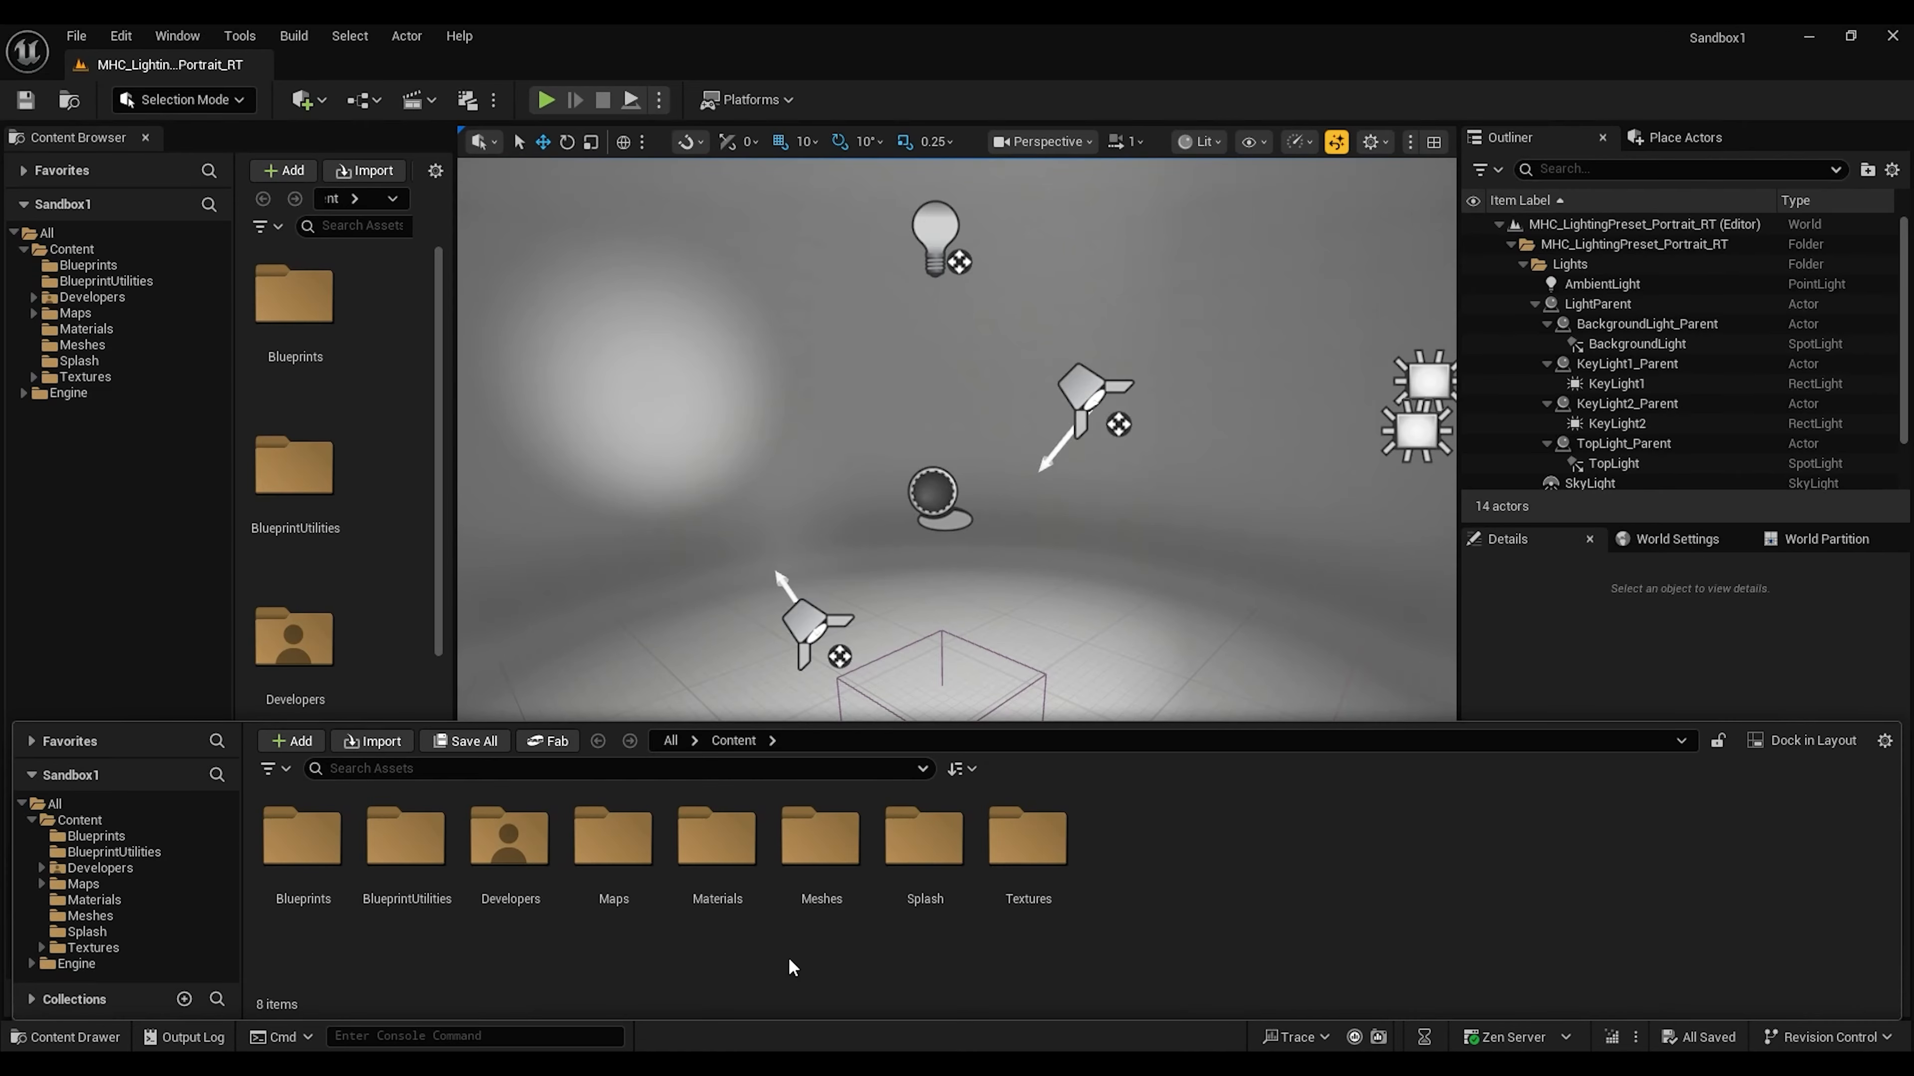
Create a MetaHuman Character asset named Test1MetaHumanCharacter in the Content folder and open it for editing
{"action": "double_click", "coordinate": [816, 861]}
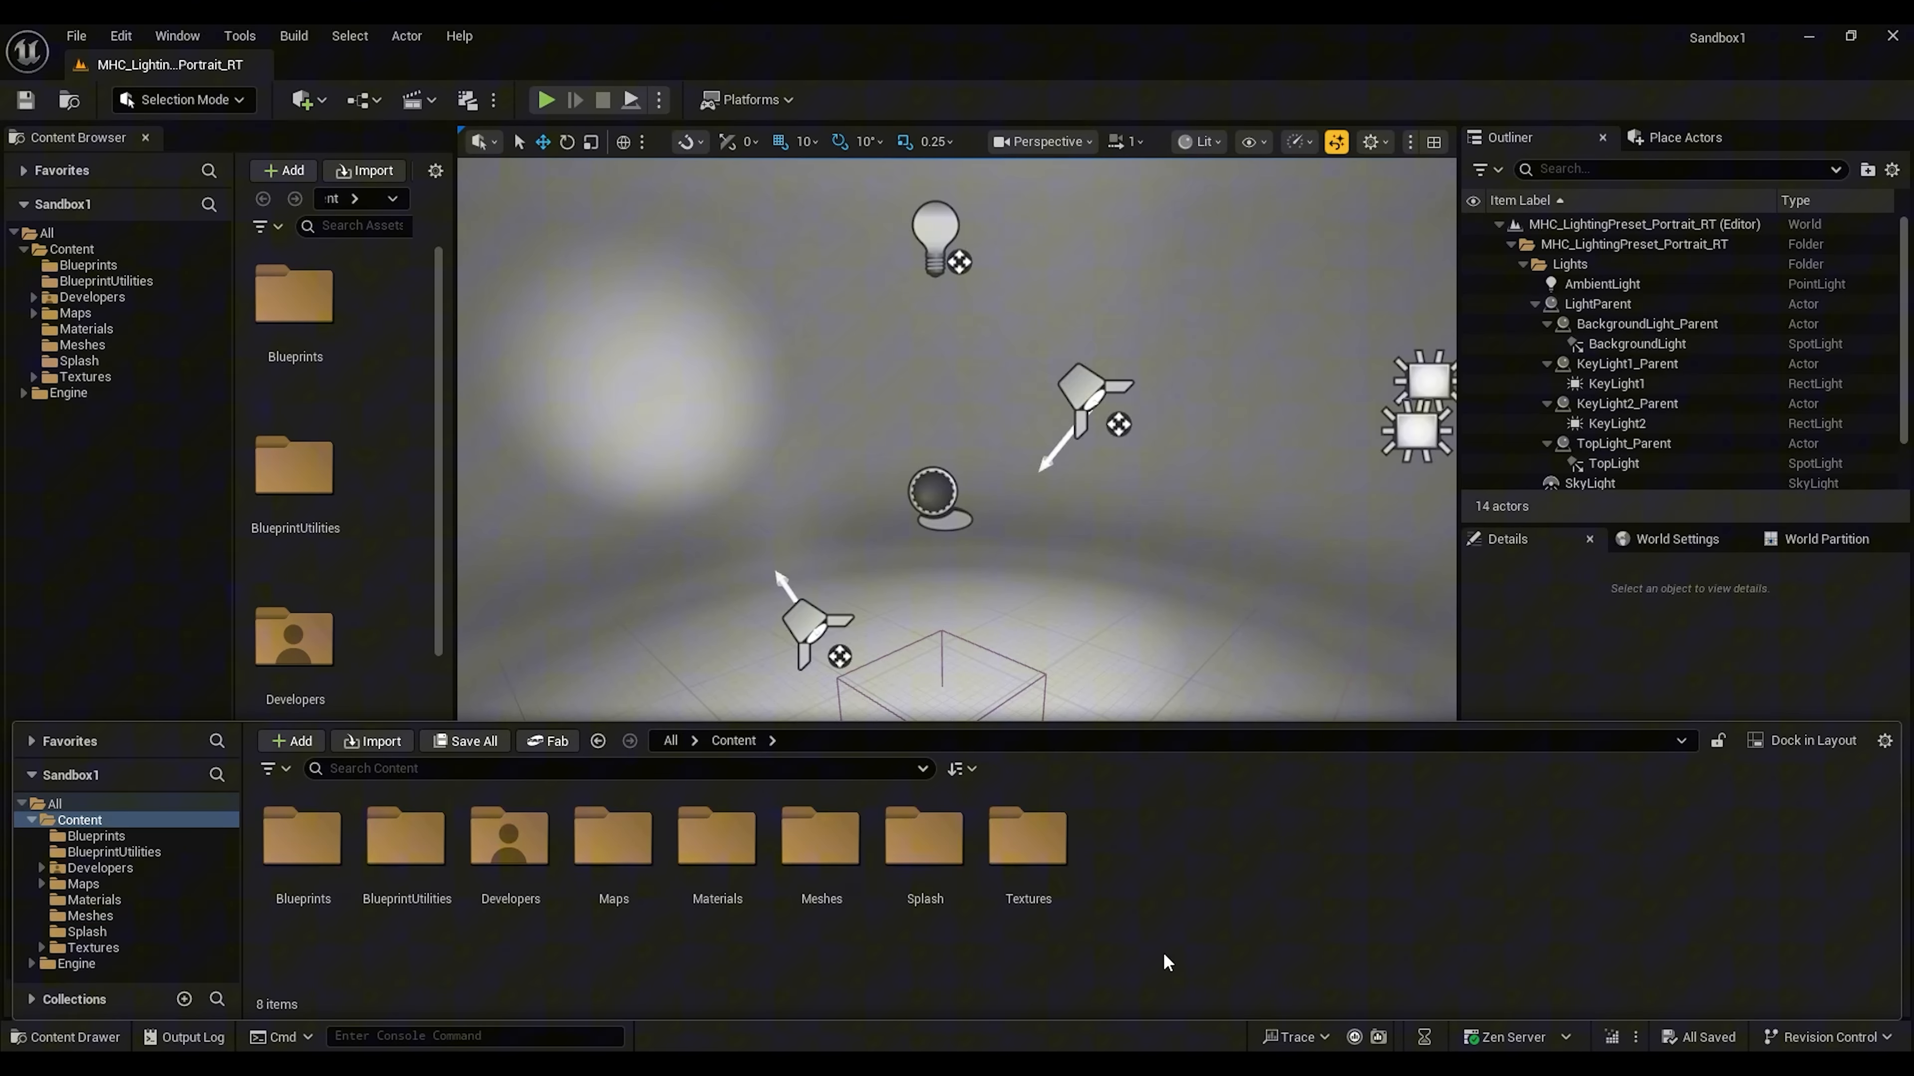
{"action": "right_click", "coordinate": [1157, 946]}
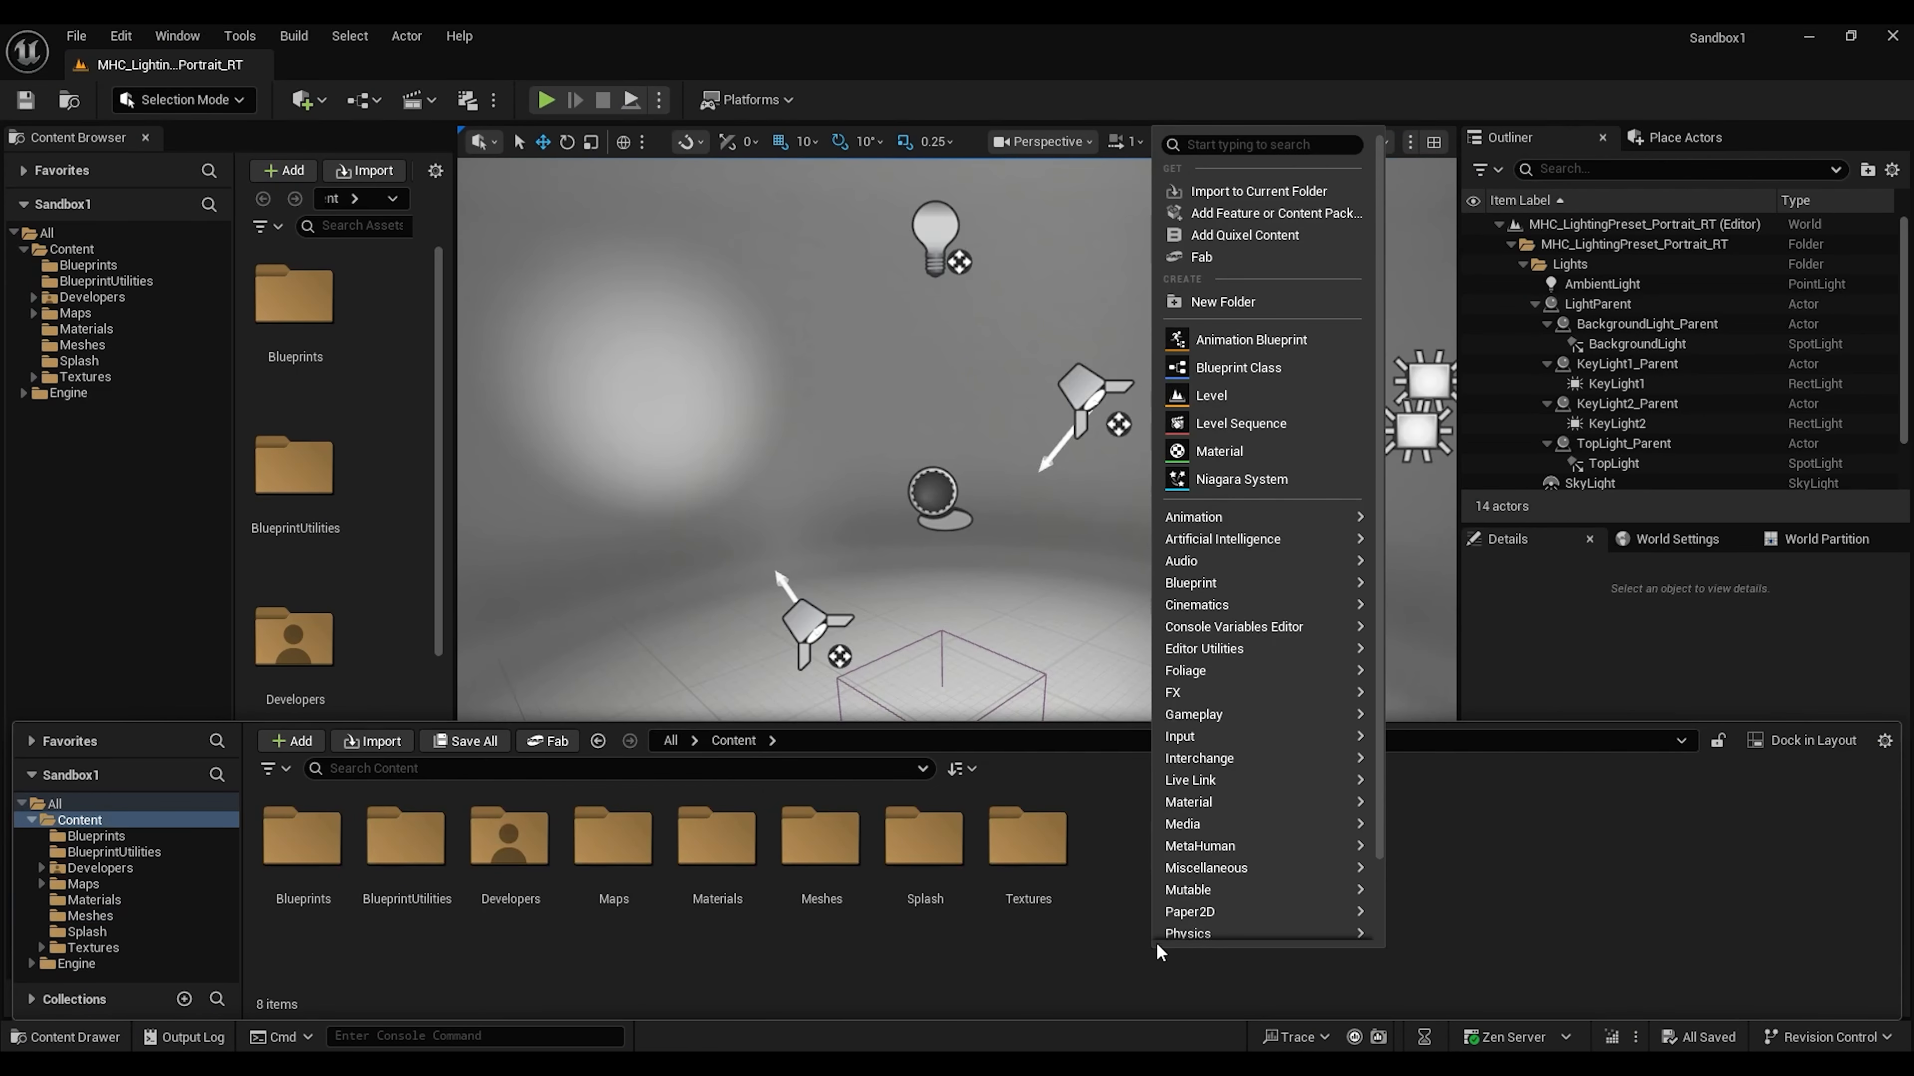
{"action": "mouse_move", "coordinate": [1279, 758]}
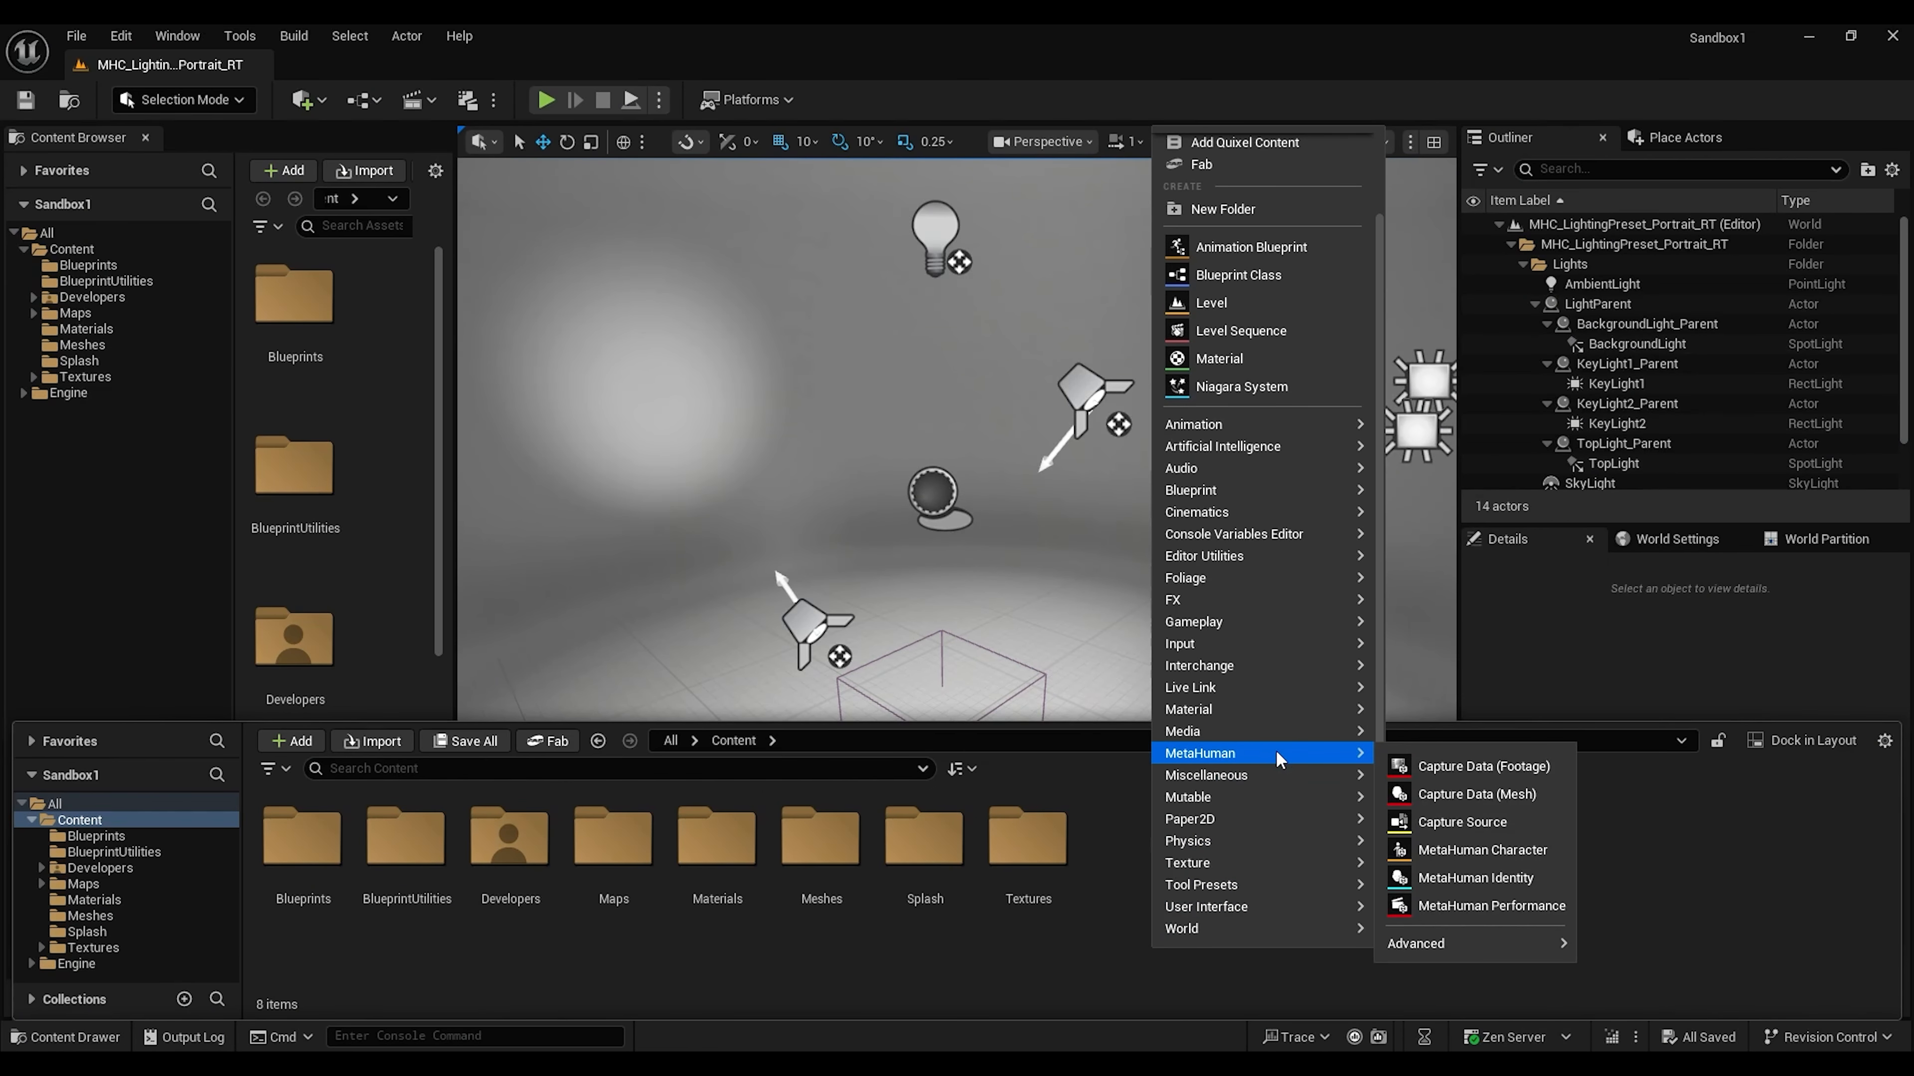
{"action": "left_click", "coordinate": [1467, 848]}
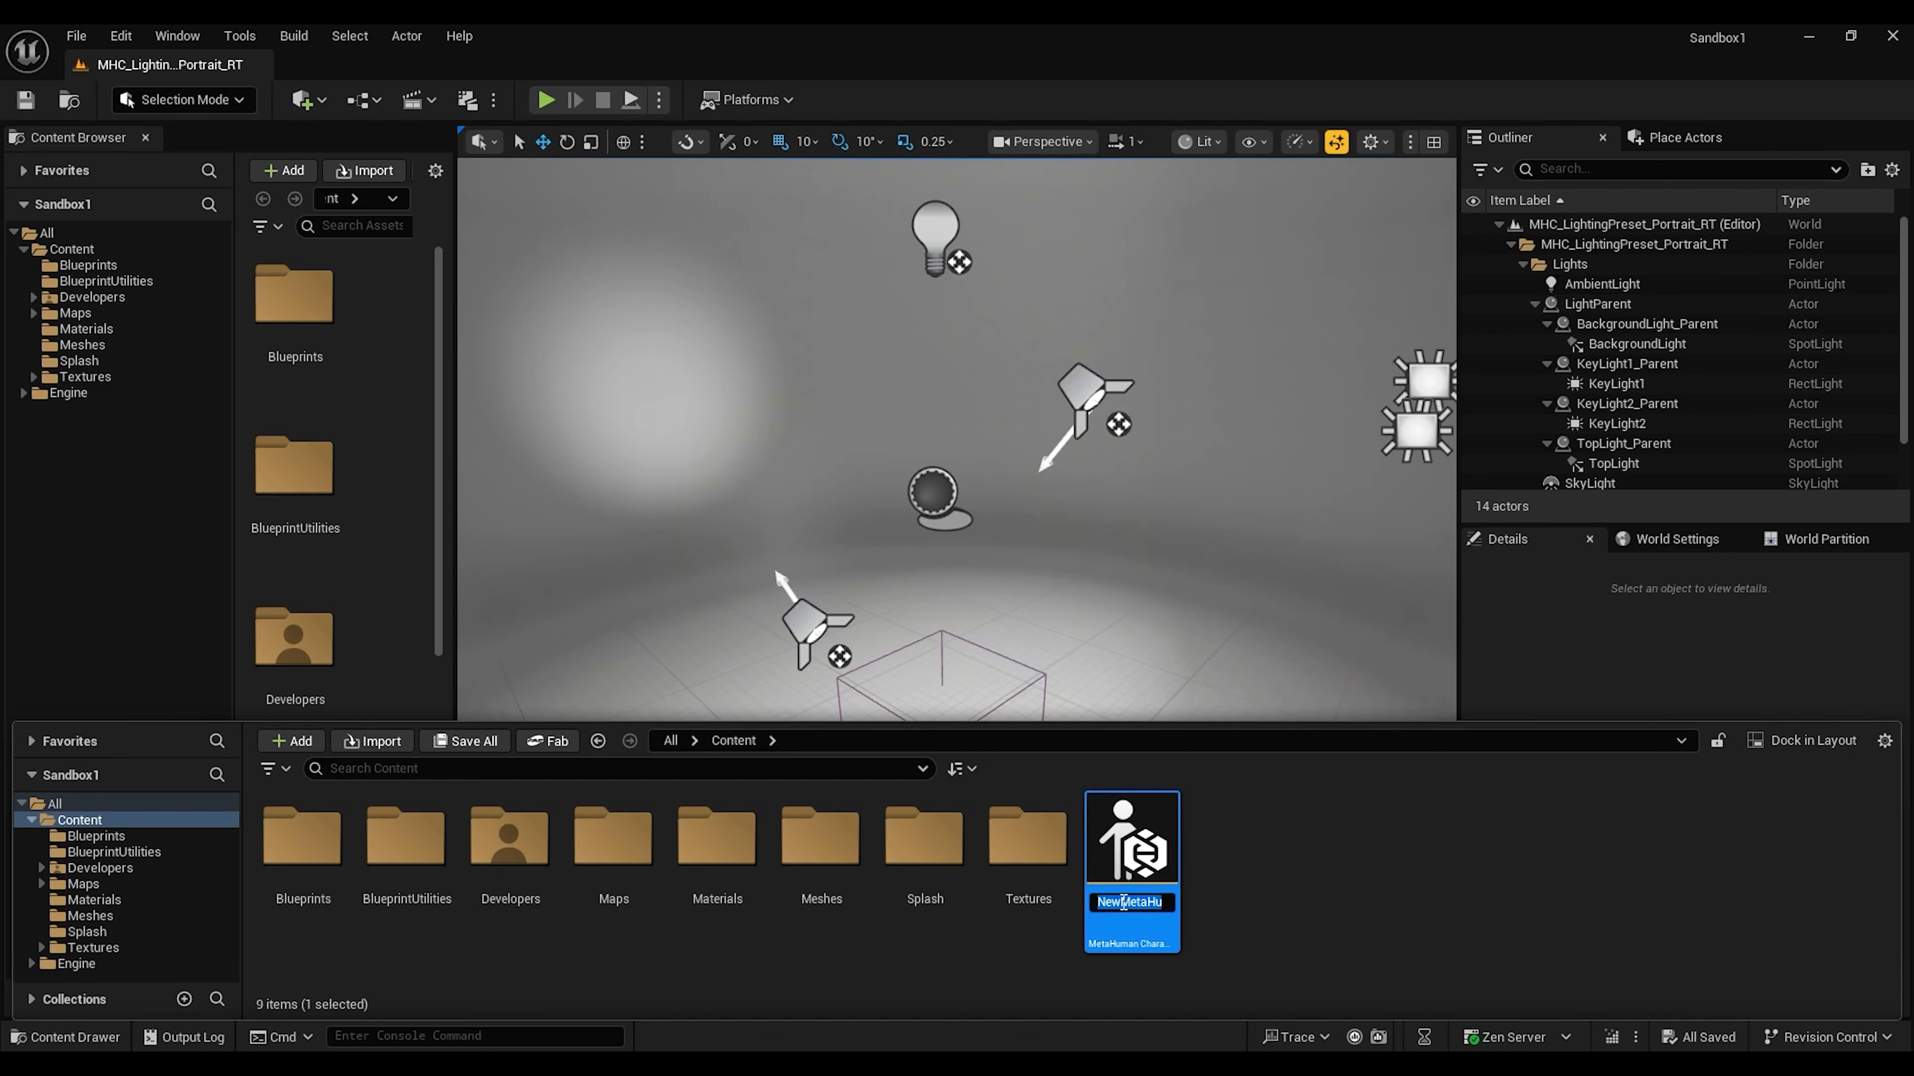
{"action": "type", "text": "Test1MetaHumanCharacter"}
{"action": "key", "text": "Return"}
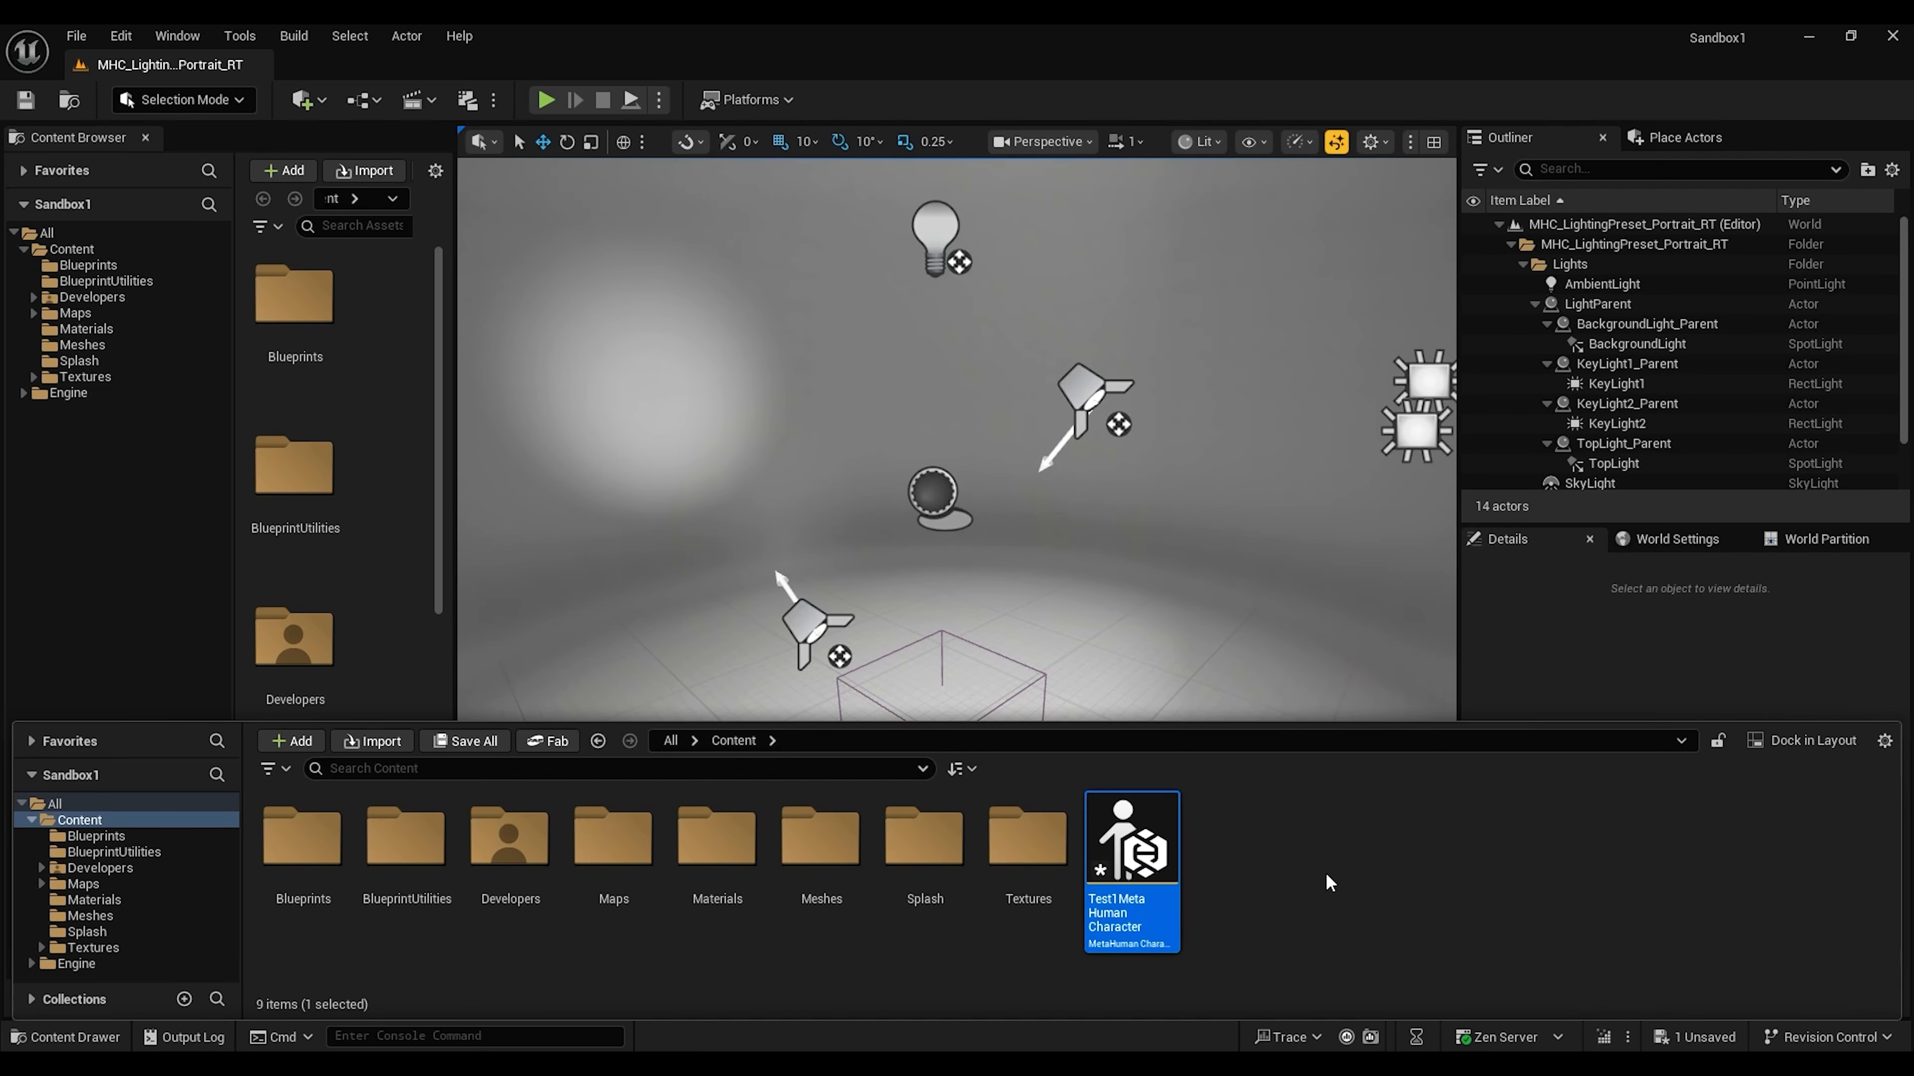
{"action": "double_click", "coordinate": [1124, 852]}
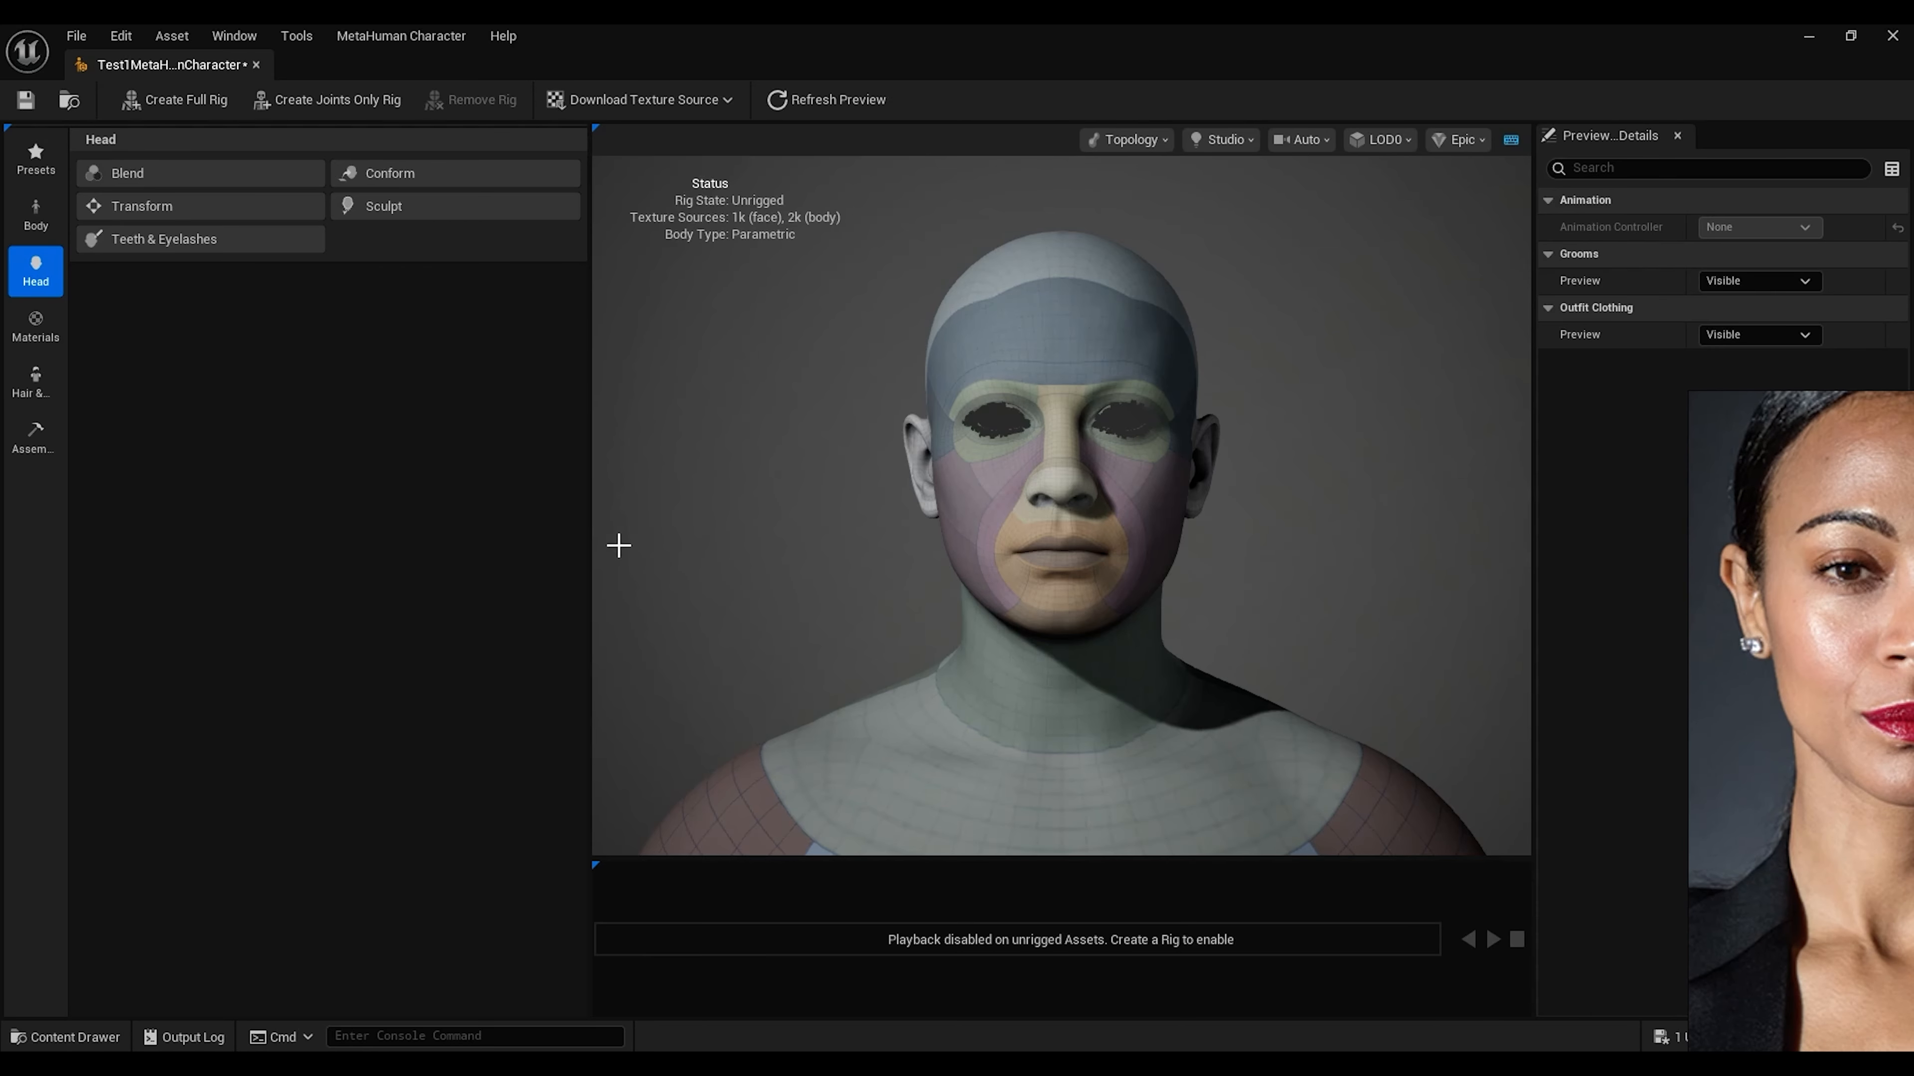
Apply the Vivian preset to the character as the starting point
{"action": "left_click", "coordinate": [32, 162]}
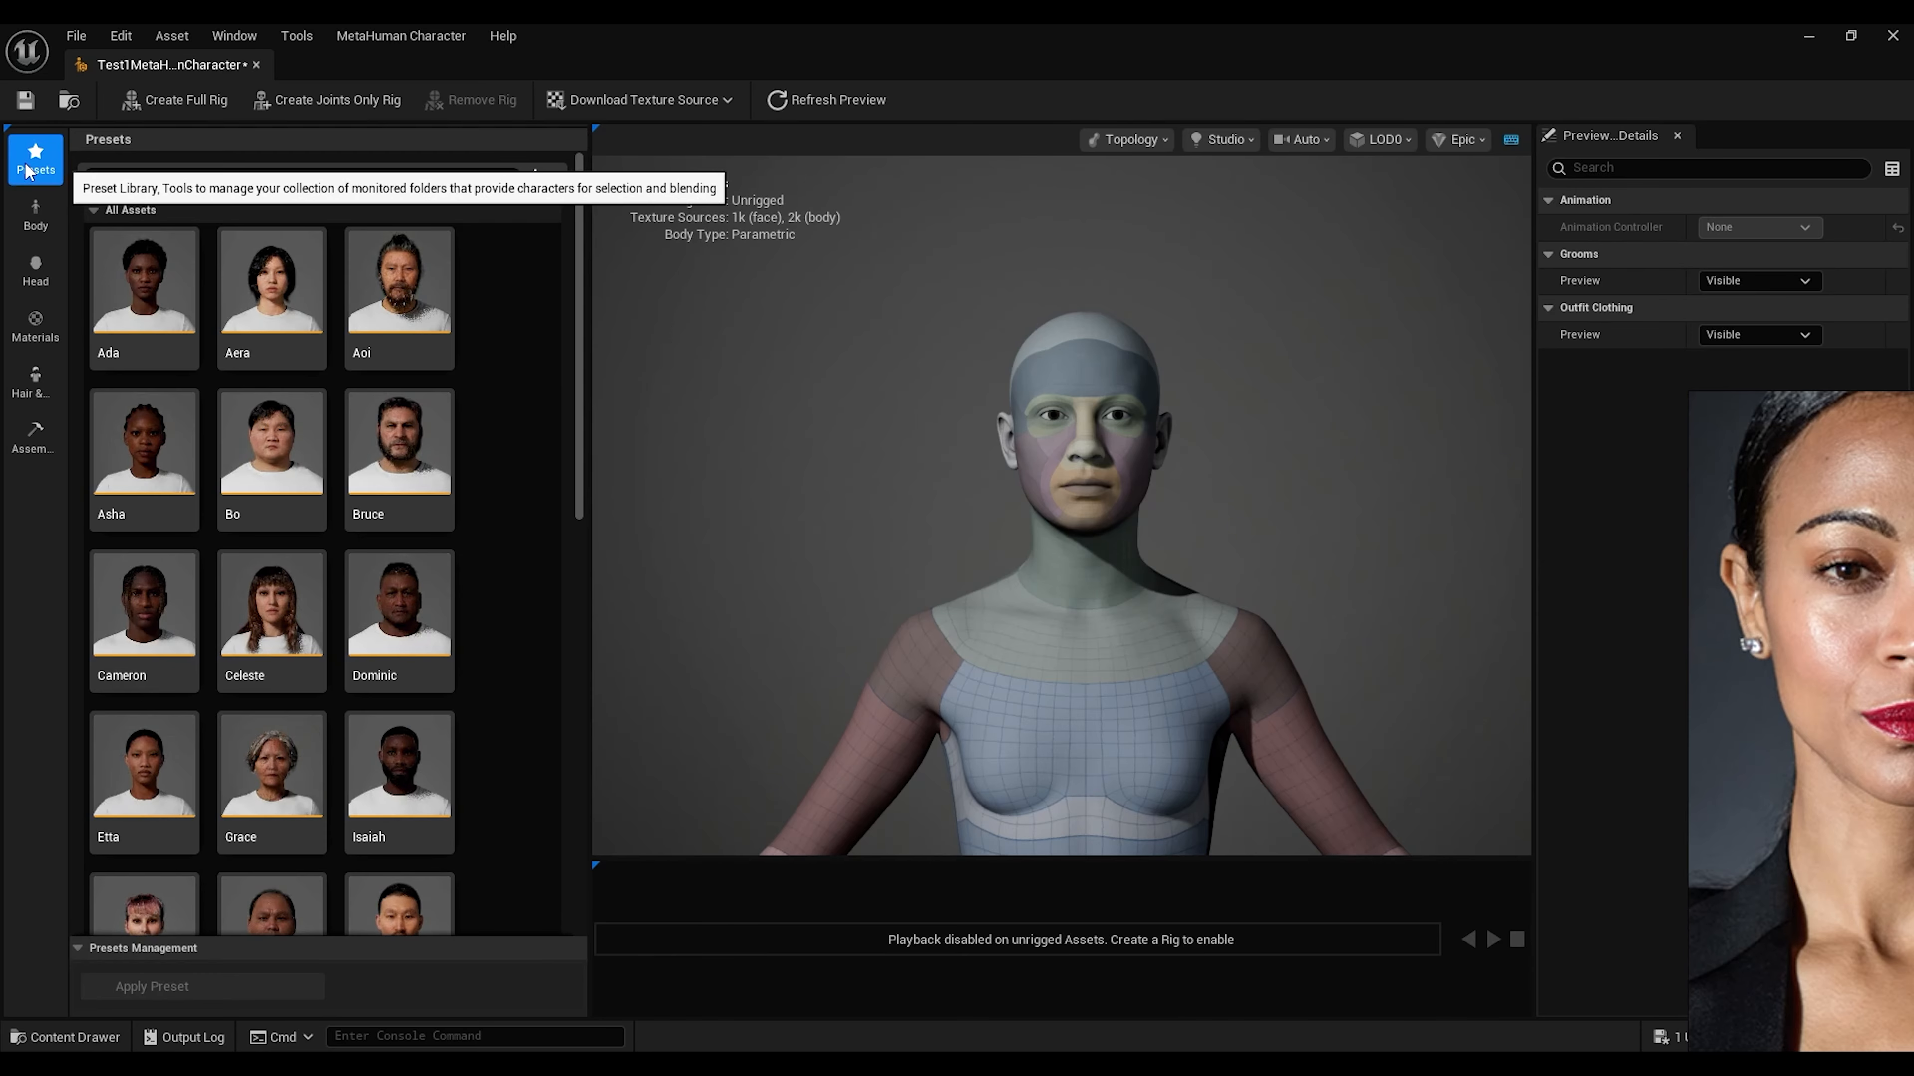
{"action": "scroll", "coordinate": [545, 573], "scroll_direction": "down", "scroll_amount": 10}
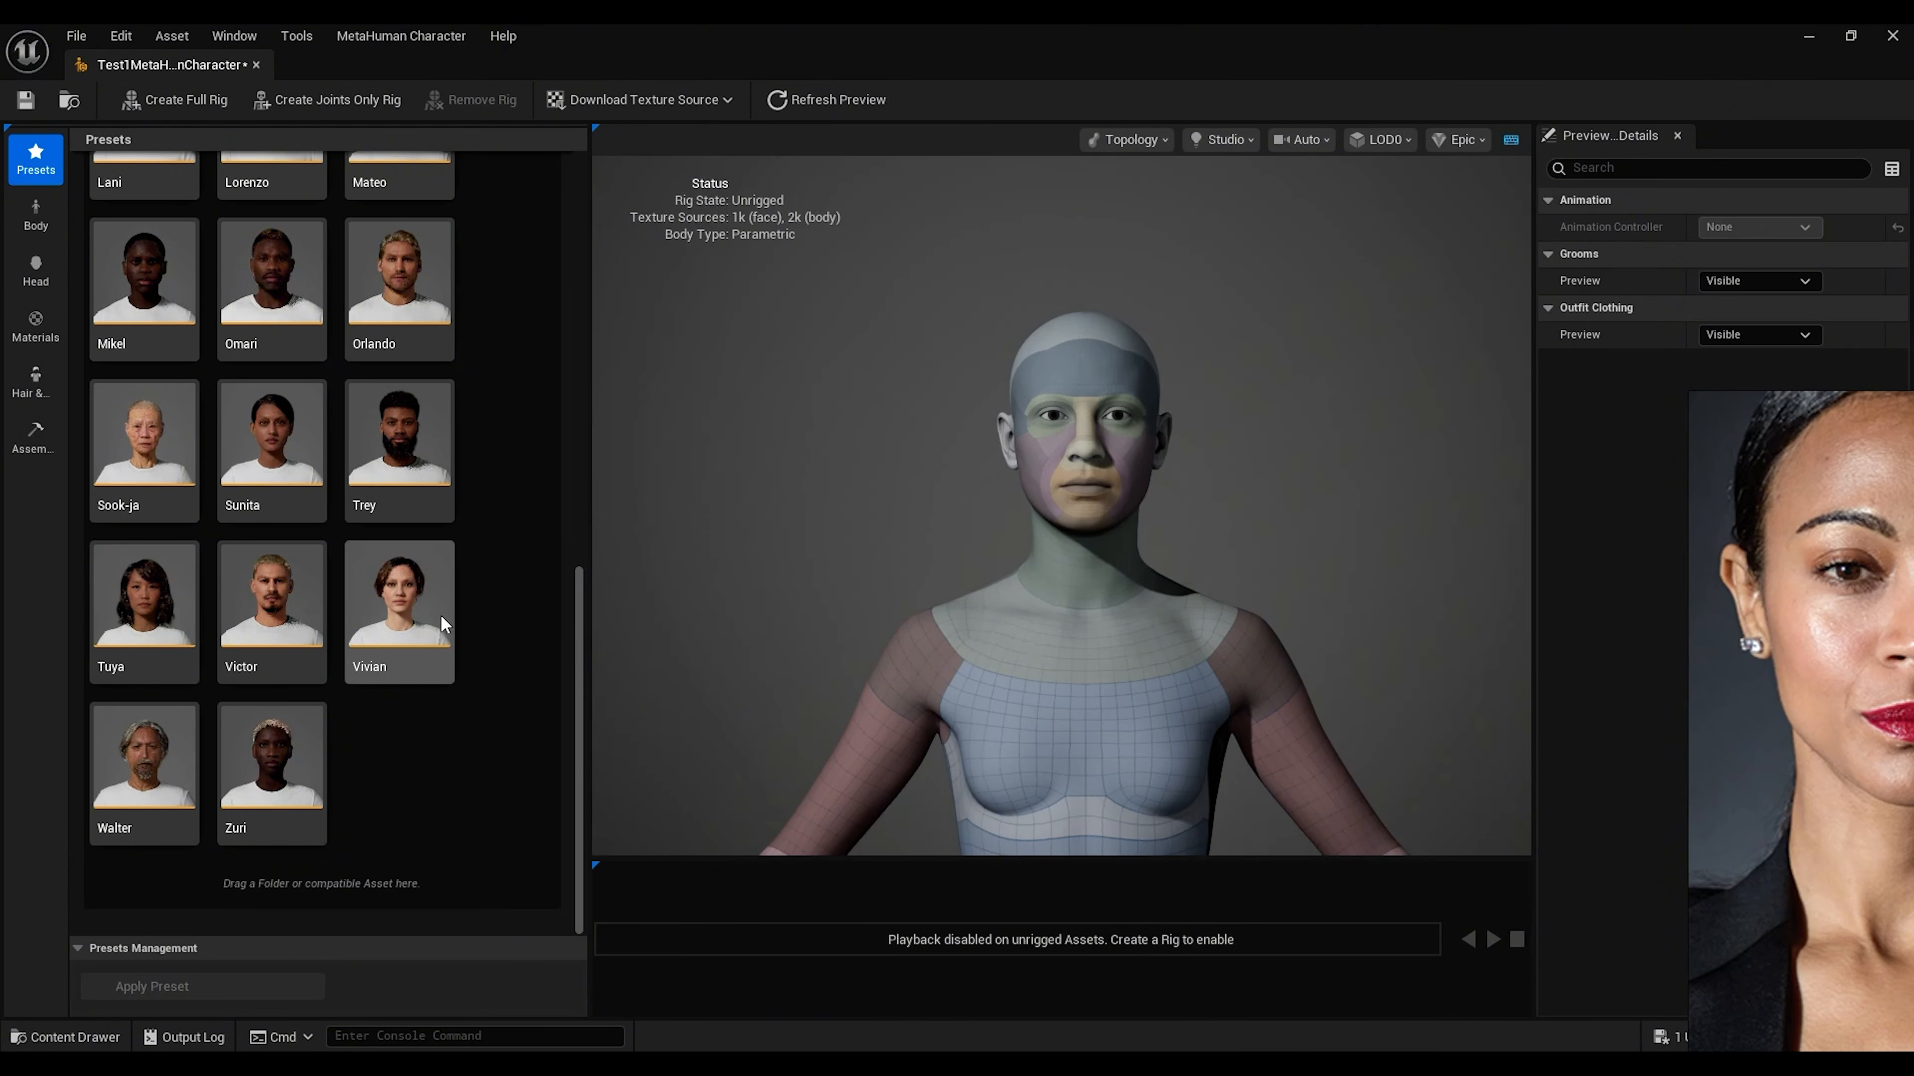
{"action": "double_click", "coordinate": [398, 620]}
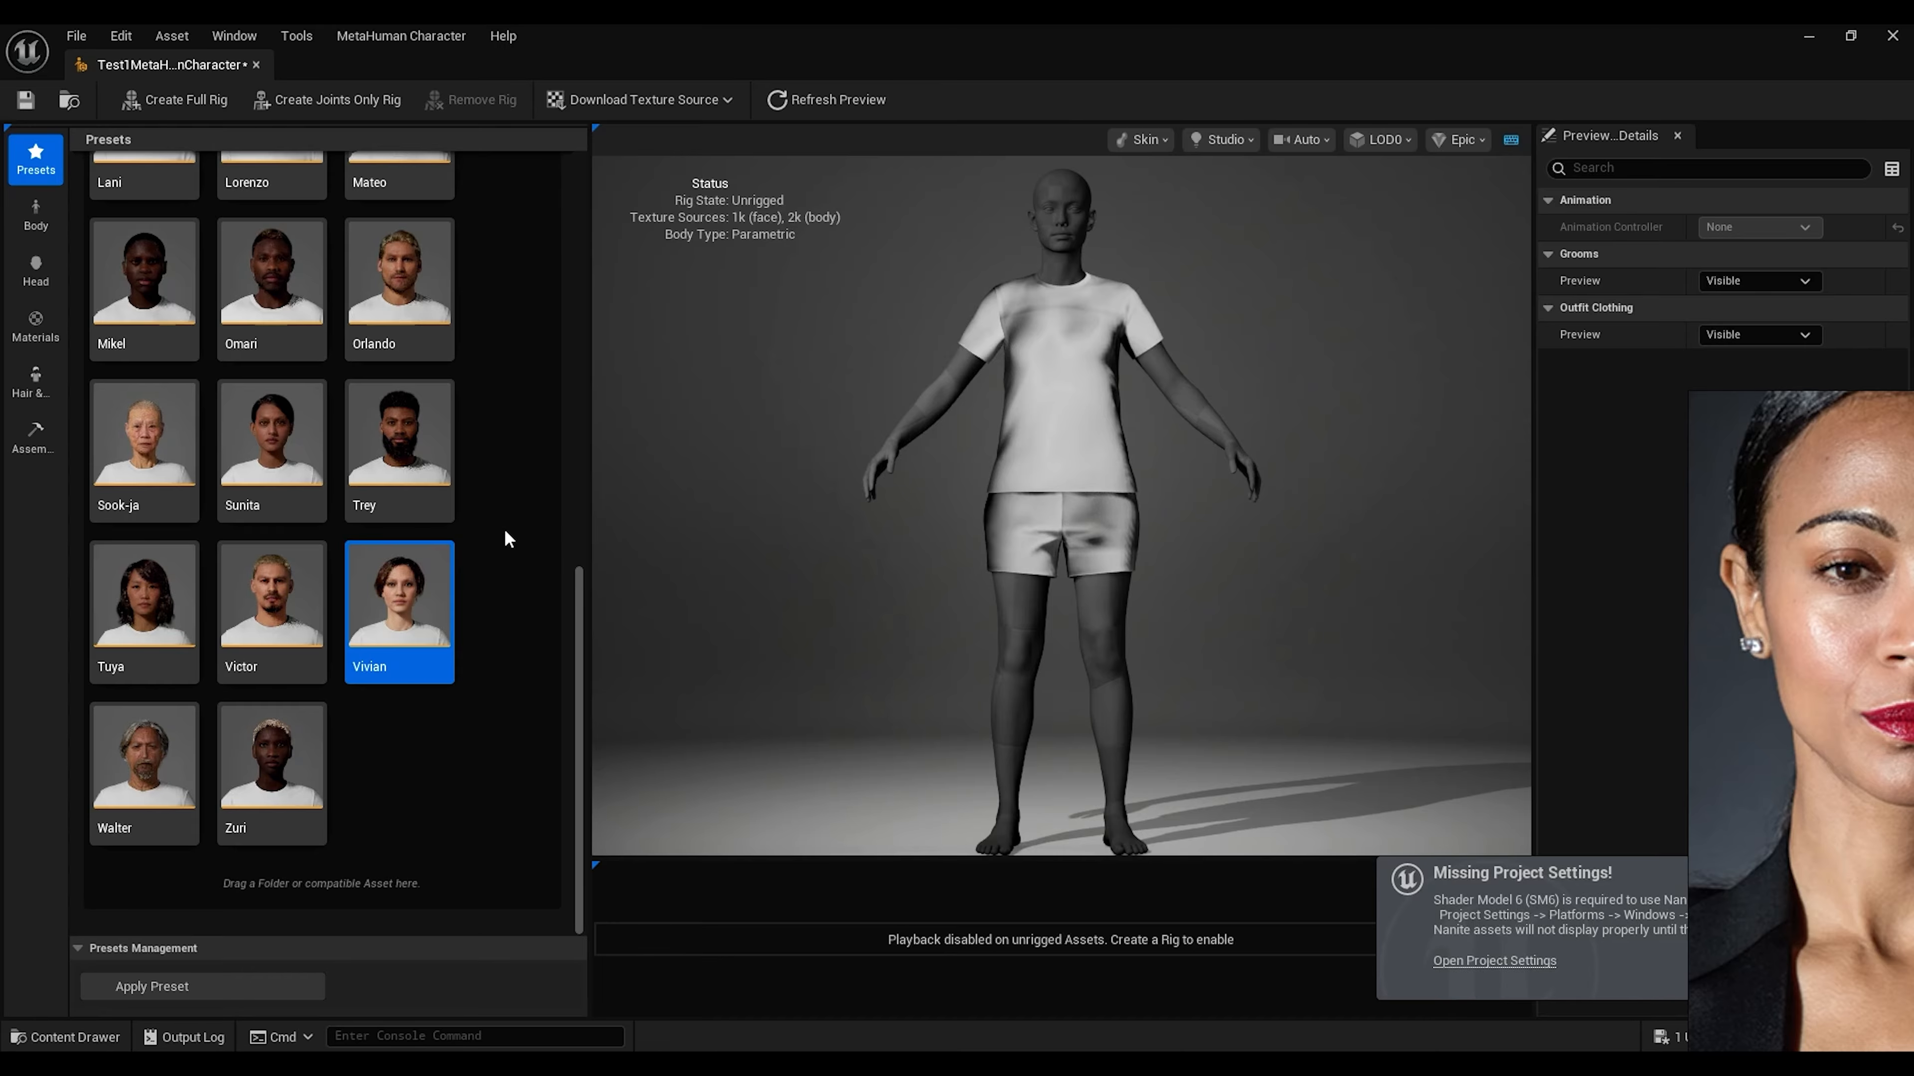
Set the preview rendering quality to Medium
{"action": "left_click", "coordinate": [1460, 139]}
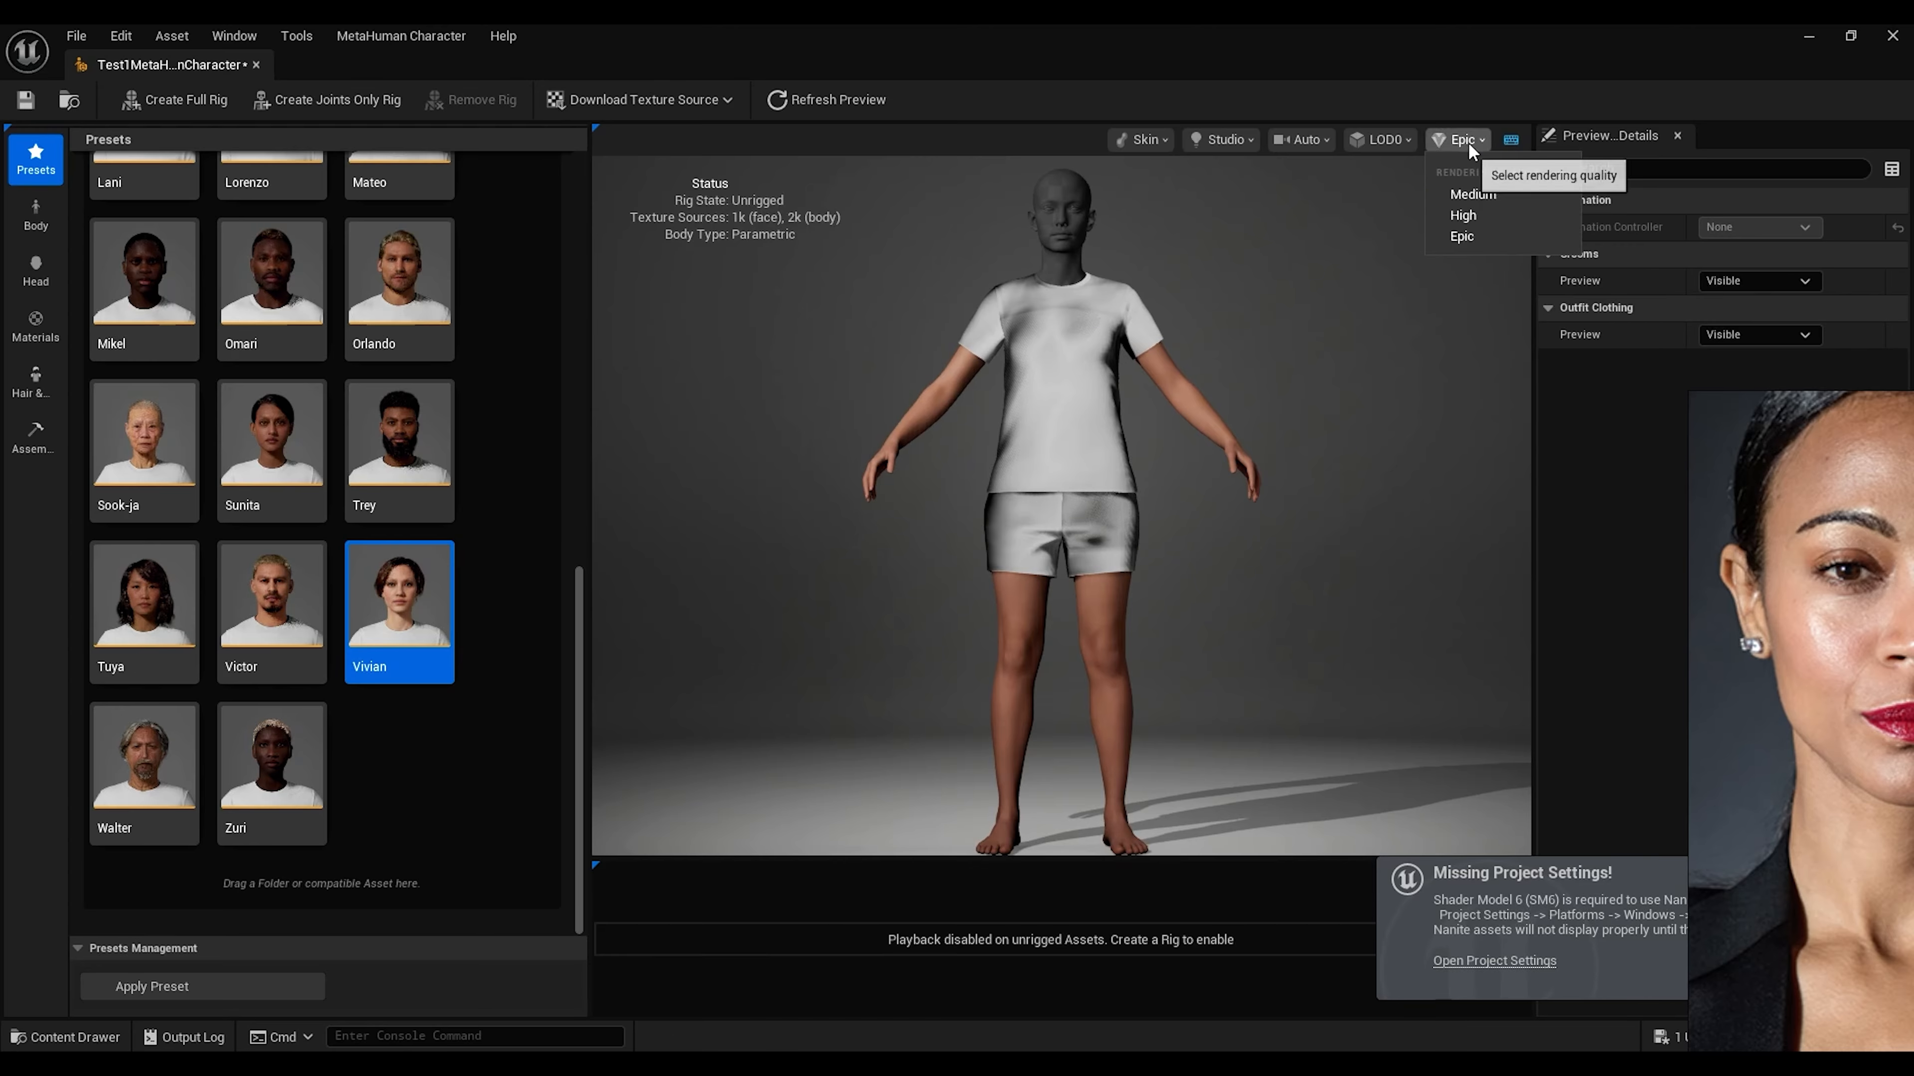
{"action": "left_click", "coordinate": [1469, 194]}
{"action": "scroll", "coordinate": [793, 367], "scroll_direction": "up", "scroll_amount": 2}
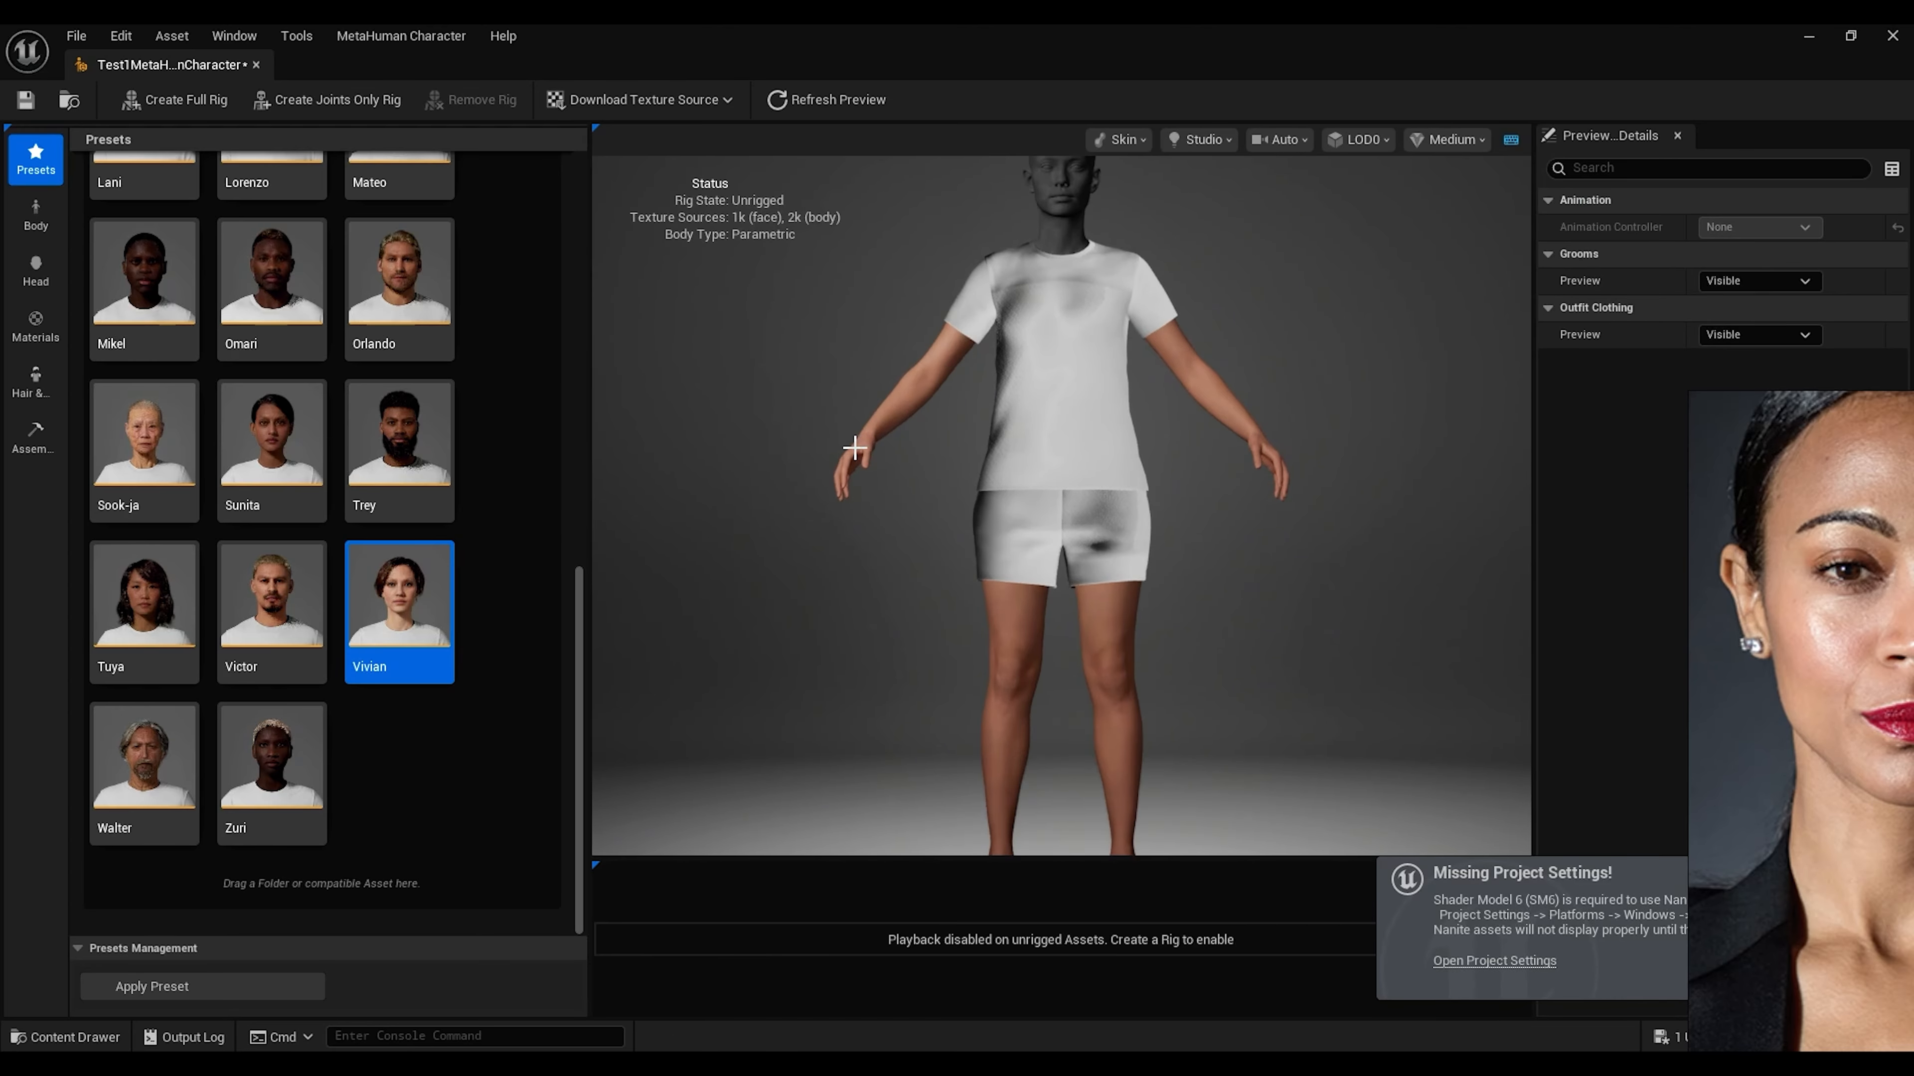
Start blending the head and assign the Etta preset to the lower-left slot of the blend circle
{"action": "left_click", "coordinate": [46, 281]}
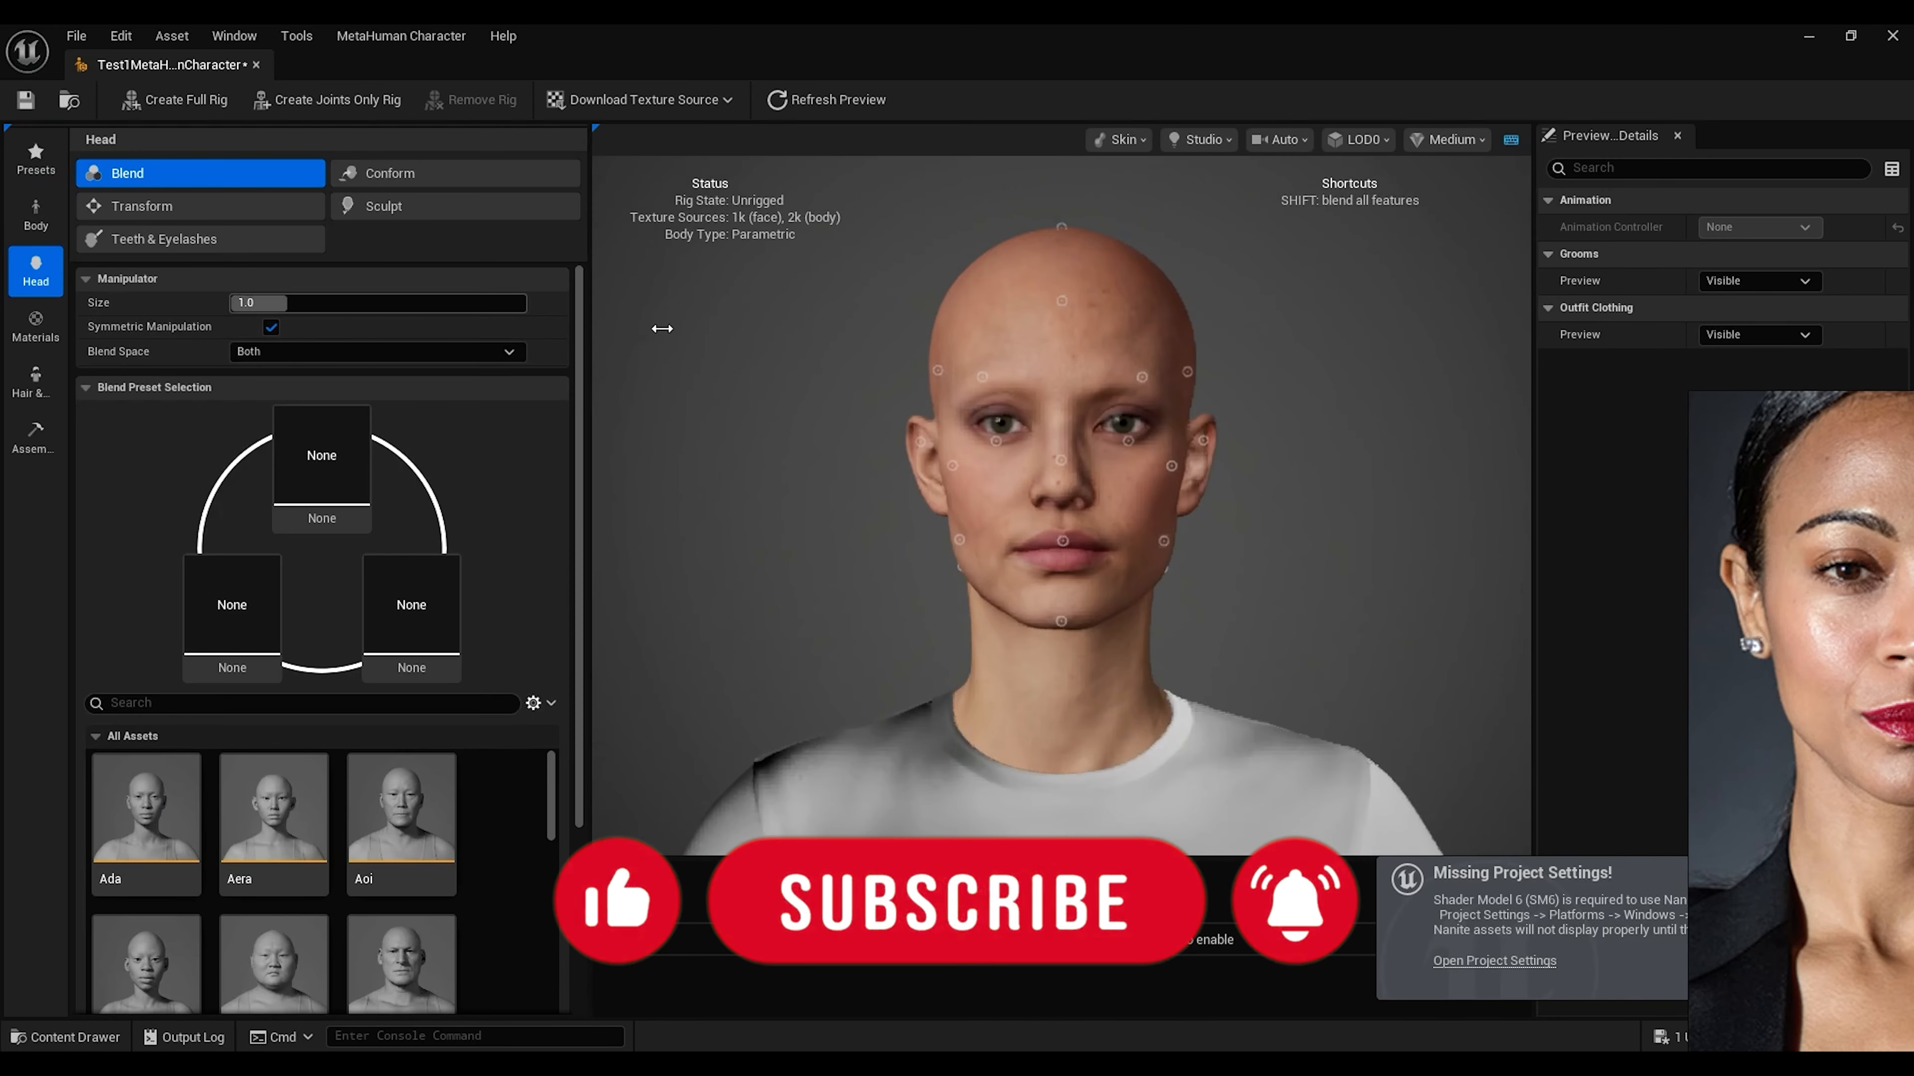
{"action": "scroll", "coordinate": [739, 321], "scroll_direction": "up", "scroll_amount": 4}
{"action": "scroll", "coordinate": [739, 321], "scroll_direction": "down", "scroll_amount": 4}
{"action": "middle_click_drag", "start_coordinate": [726, 322], "coordinate": [738, 341]}
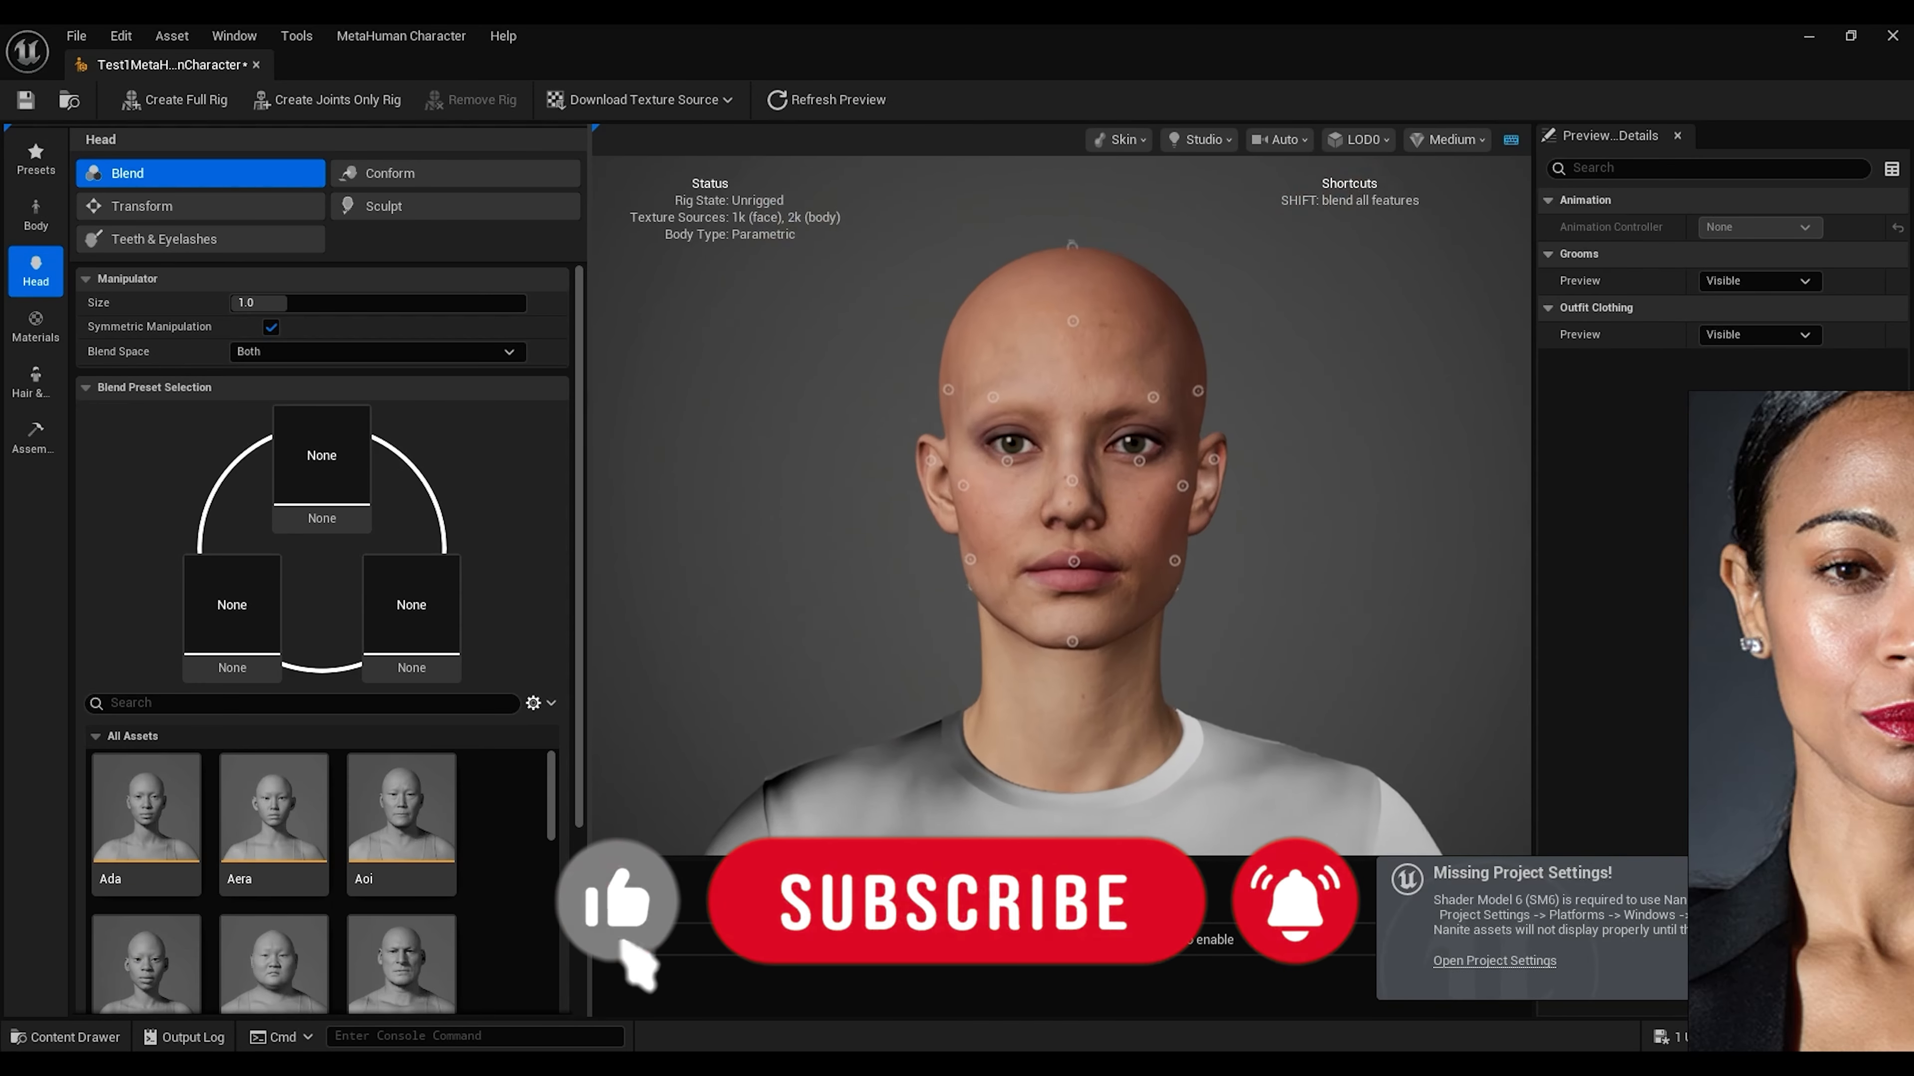
{"action": "scroll", "coordinate": [743, 338], "scroll_direction": "up", "scroll_amount": 4}
{"action": "scroll", "coordinate": [777, 349], "scroll_direction": "down", "scroll_amount": 3}
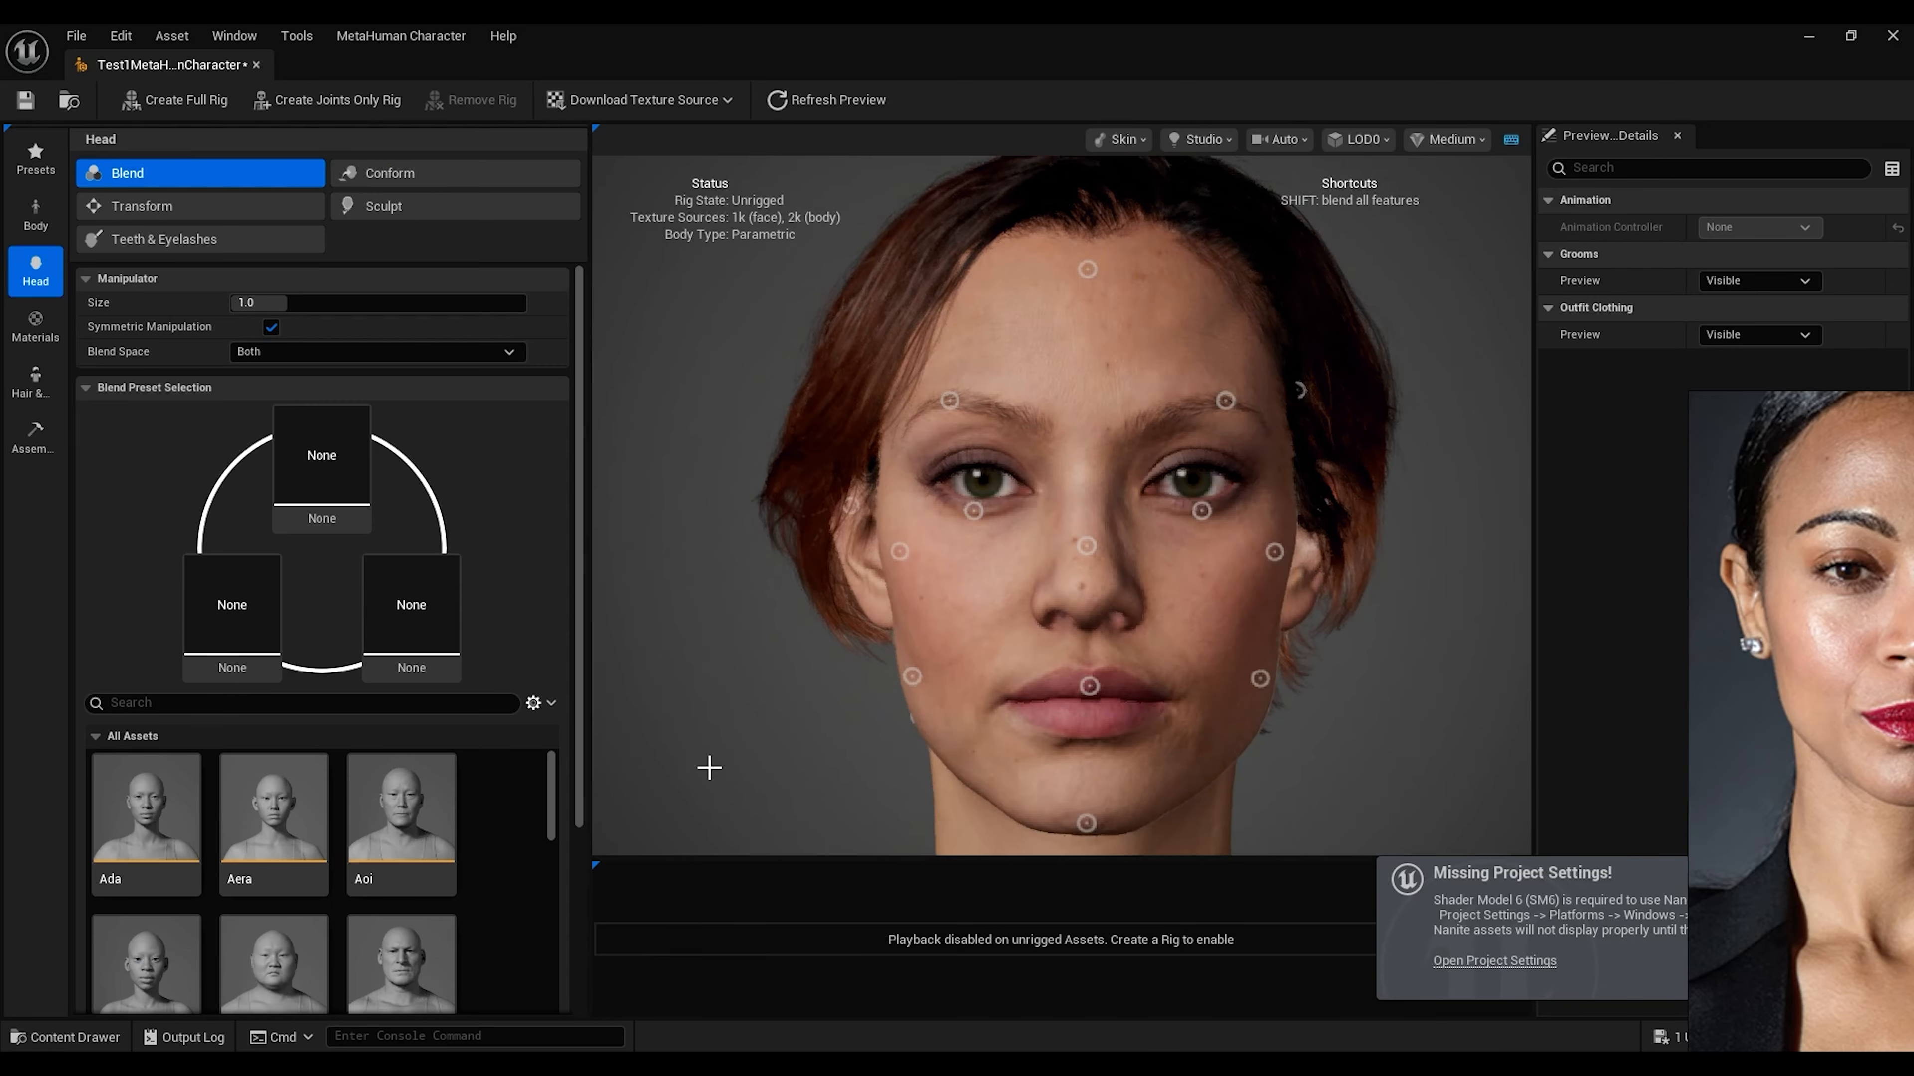
{"action": "scroll", "coordinate": [324, 897], "scroll_direction": "down", "scroll_amount": 3}
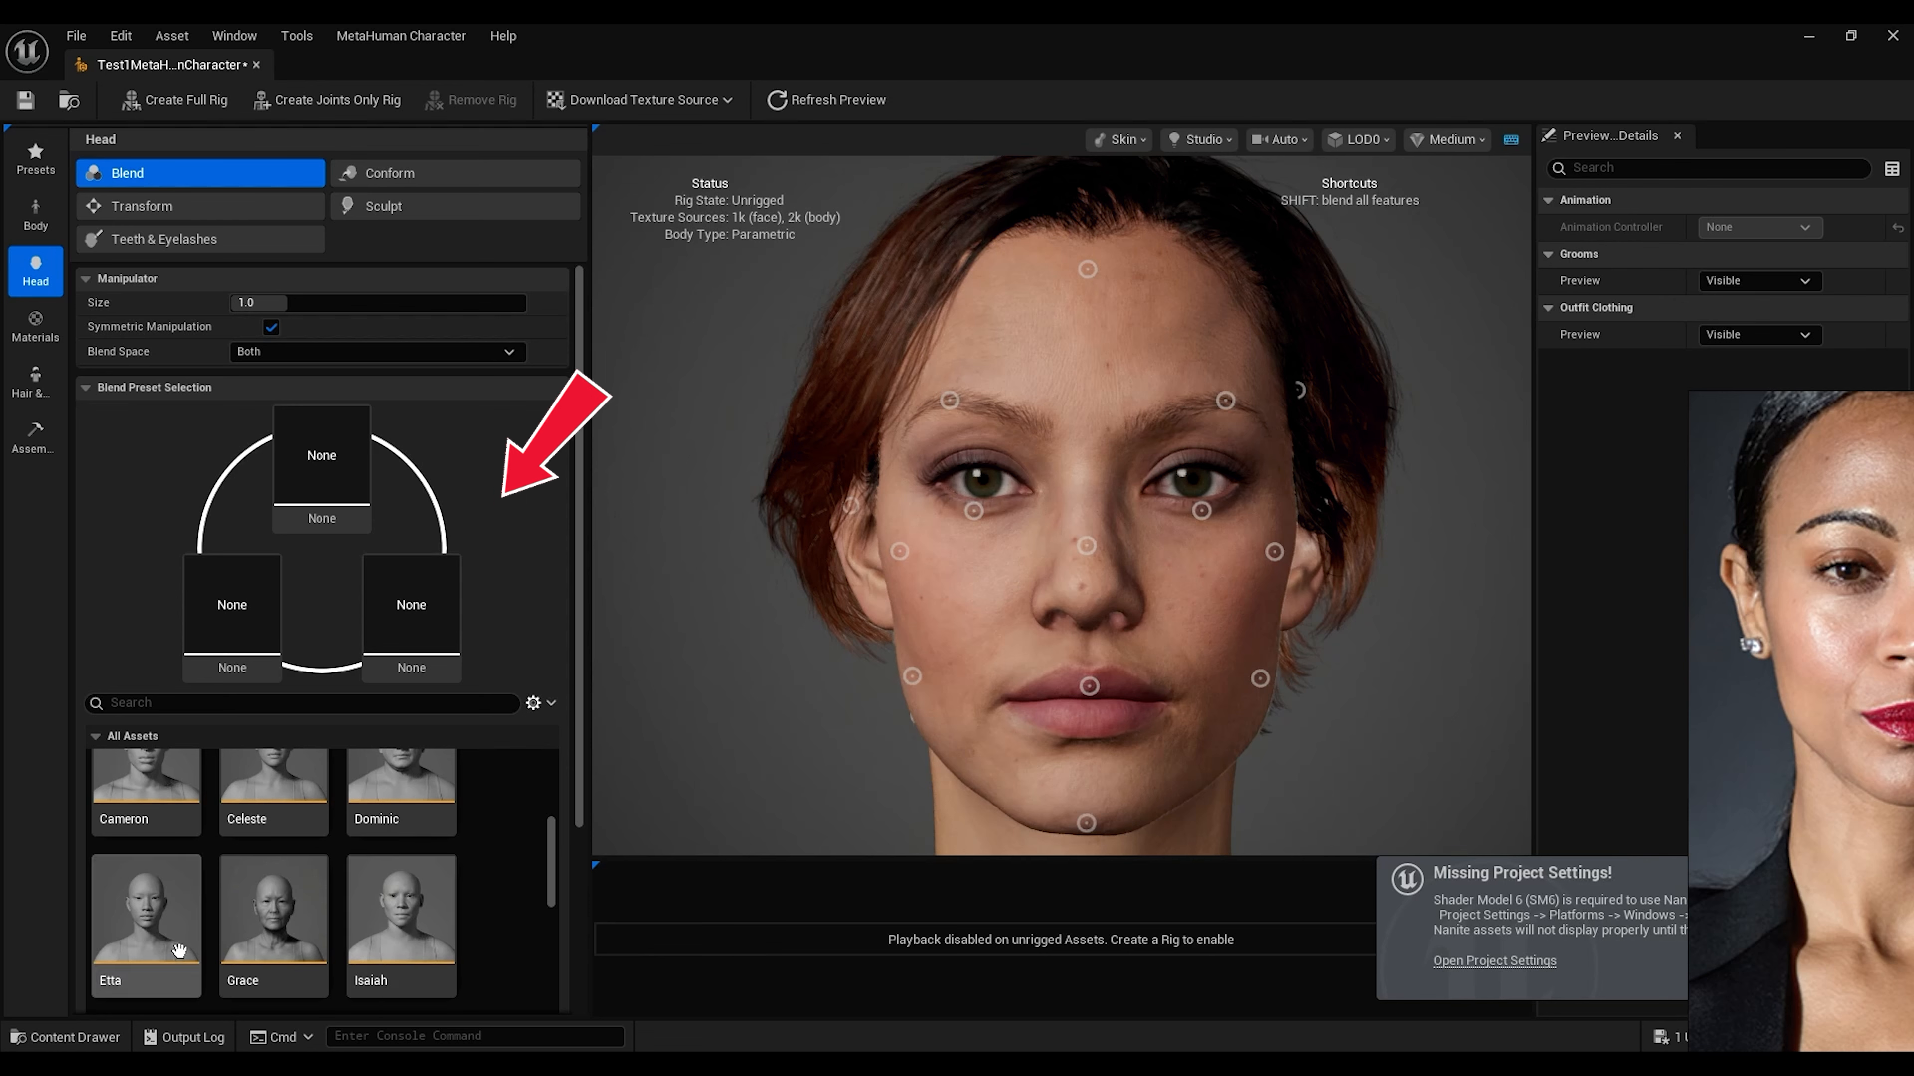
{"action": "left_click_drag", "start_coordinate": [146, 916], "coordinate": [232, 615]}
Assign the Zuri preset to the lower-right slot of the head blend circle
{"action": "scroll", "coordinate": [324, 920], "scroll_direction": "down", "scroll_amount": 10}
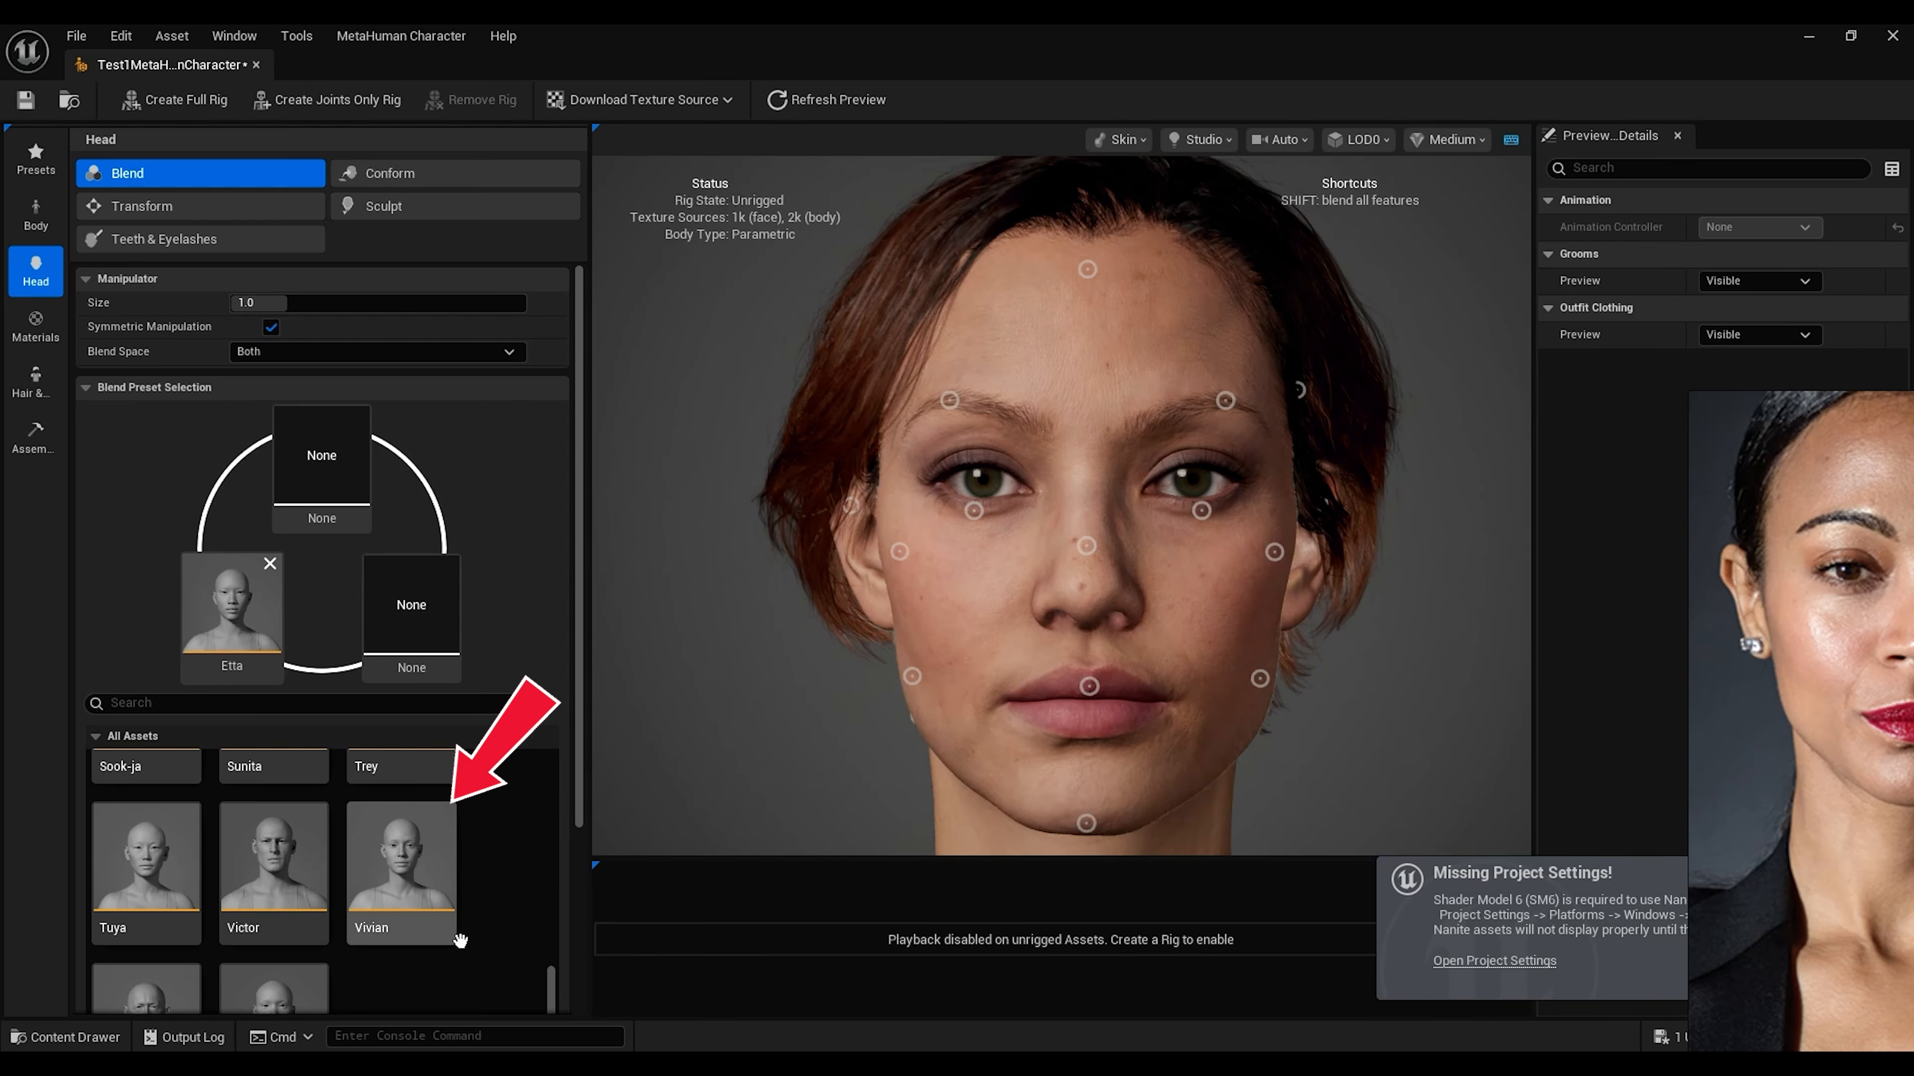
{"action": "scroll", "coordinate": [437, 932], "scroll_direction": "down", "scroll_amount": 3}
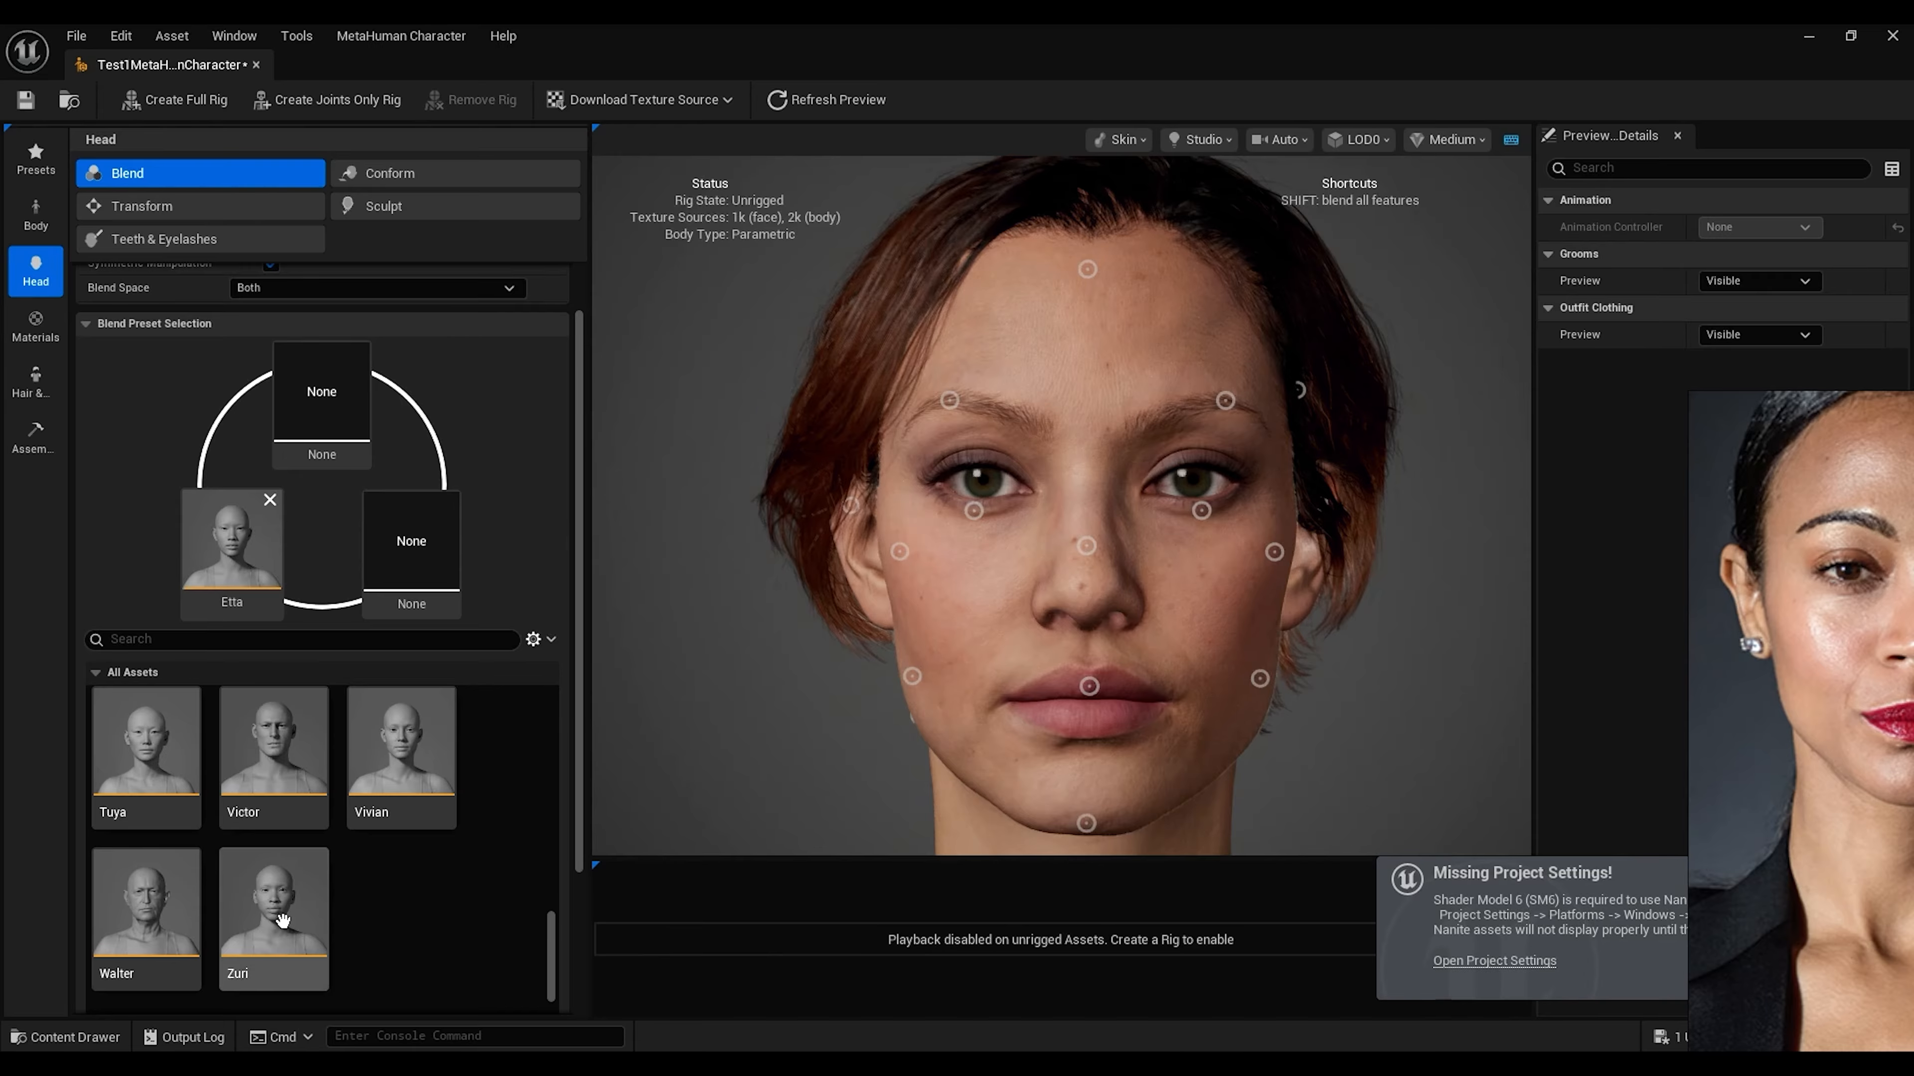
{"action": "left_click_drag", "start_coordinate": [268, 916], "coordinate": [410, 543]}
Find the Mikel preset and assign it to the upper slot of the head blend circle
{"action": "scroll", "coordinate": [274, 819], "scroll_direction": "up", "scroll_amount": 3}
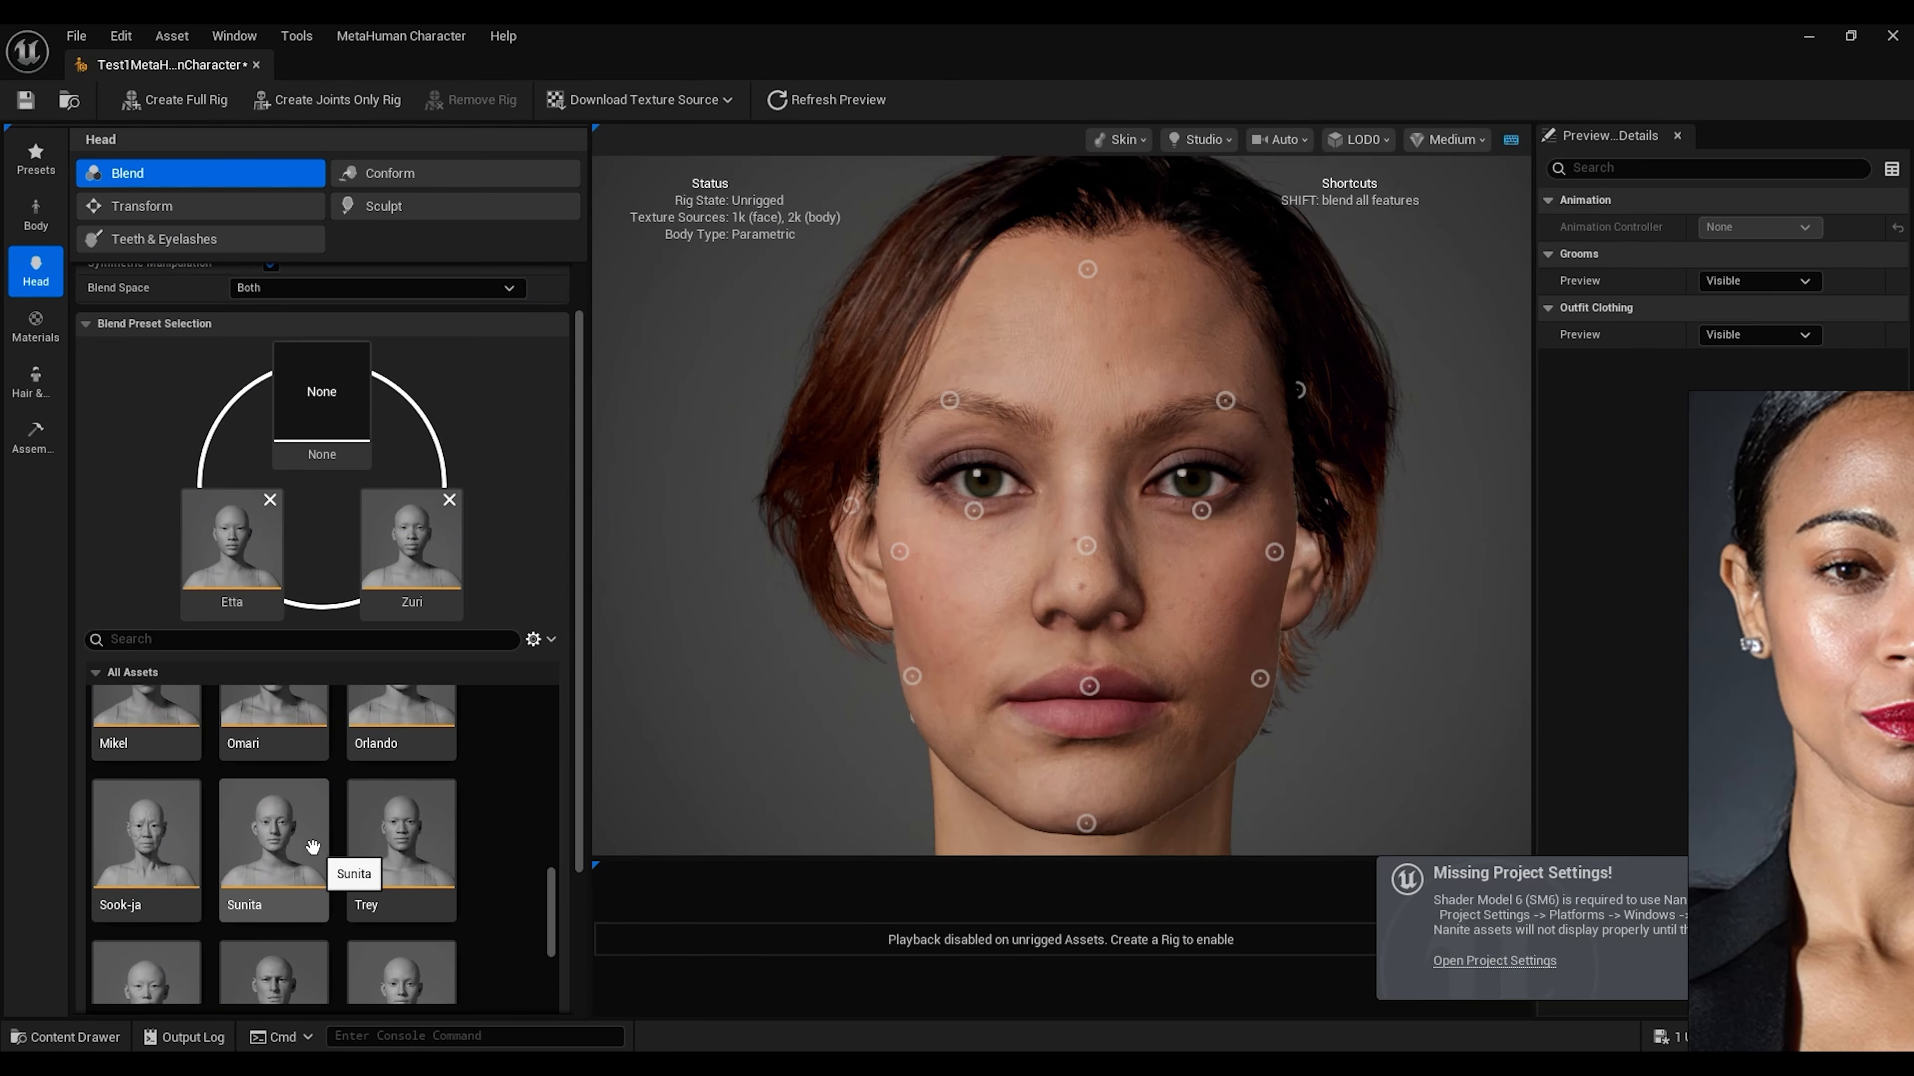
{"action": "scroll", "coordinate": [326, 848], "scroll_direction": "up", "scroll_amount": 1}
{"action": "scroll", "coordinate": [302, 894], "scroll_direction": "up", "scroll_amount": 1}
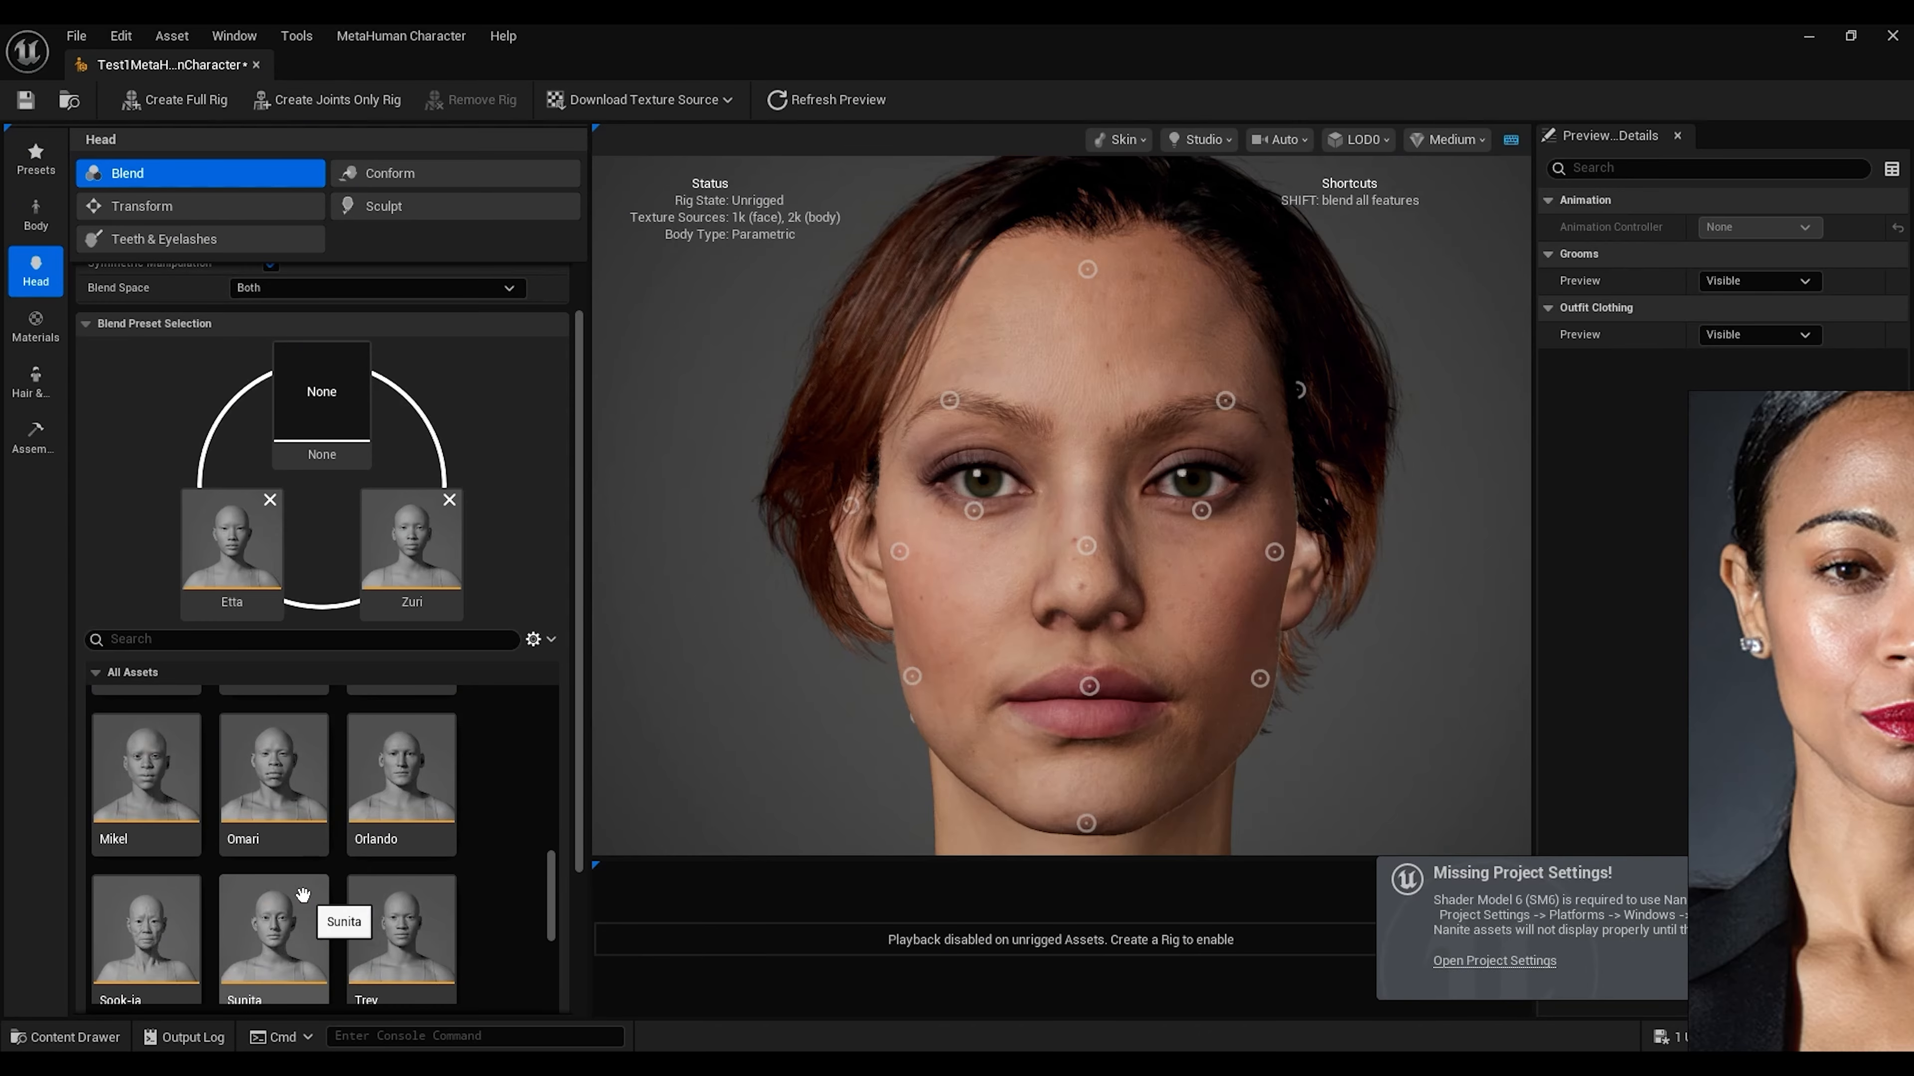
{"action": "scroll", "coordinate": [218, 792], "scroll_direction": "up", "scroll_amount": 5}
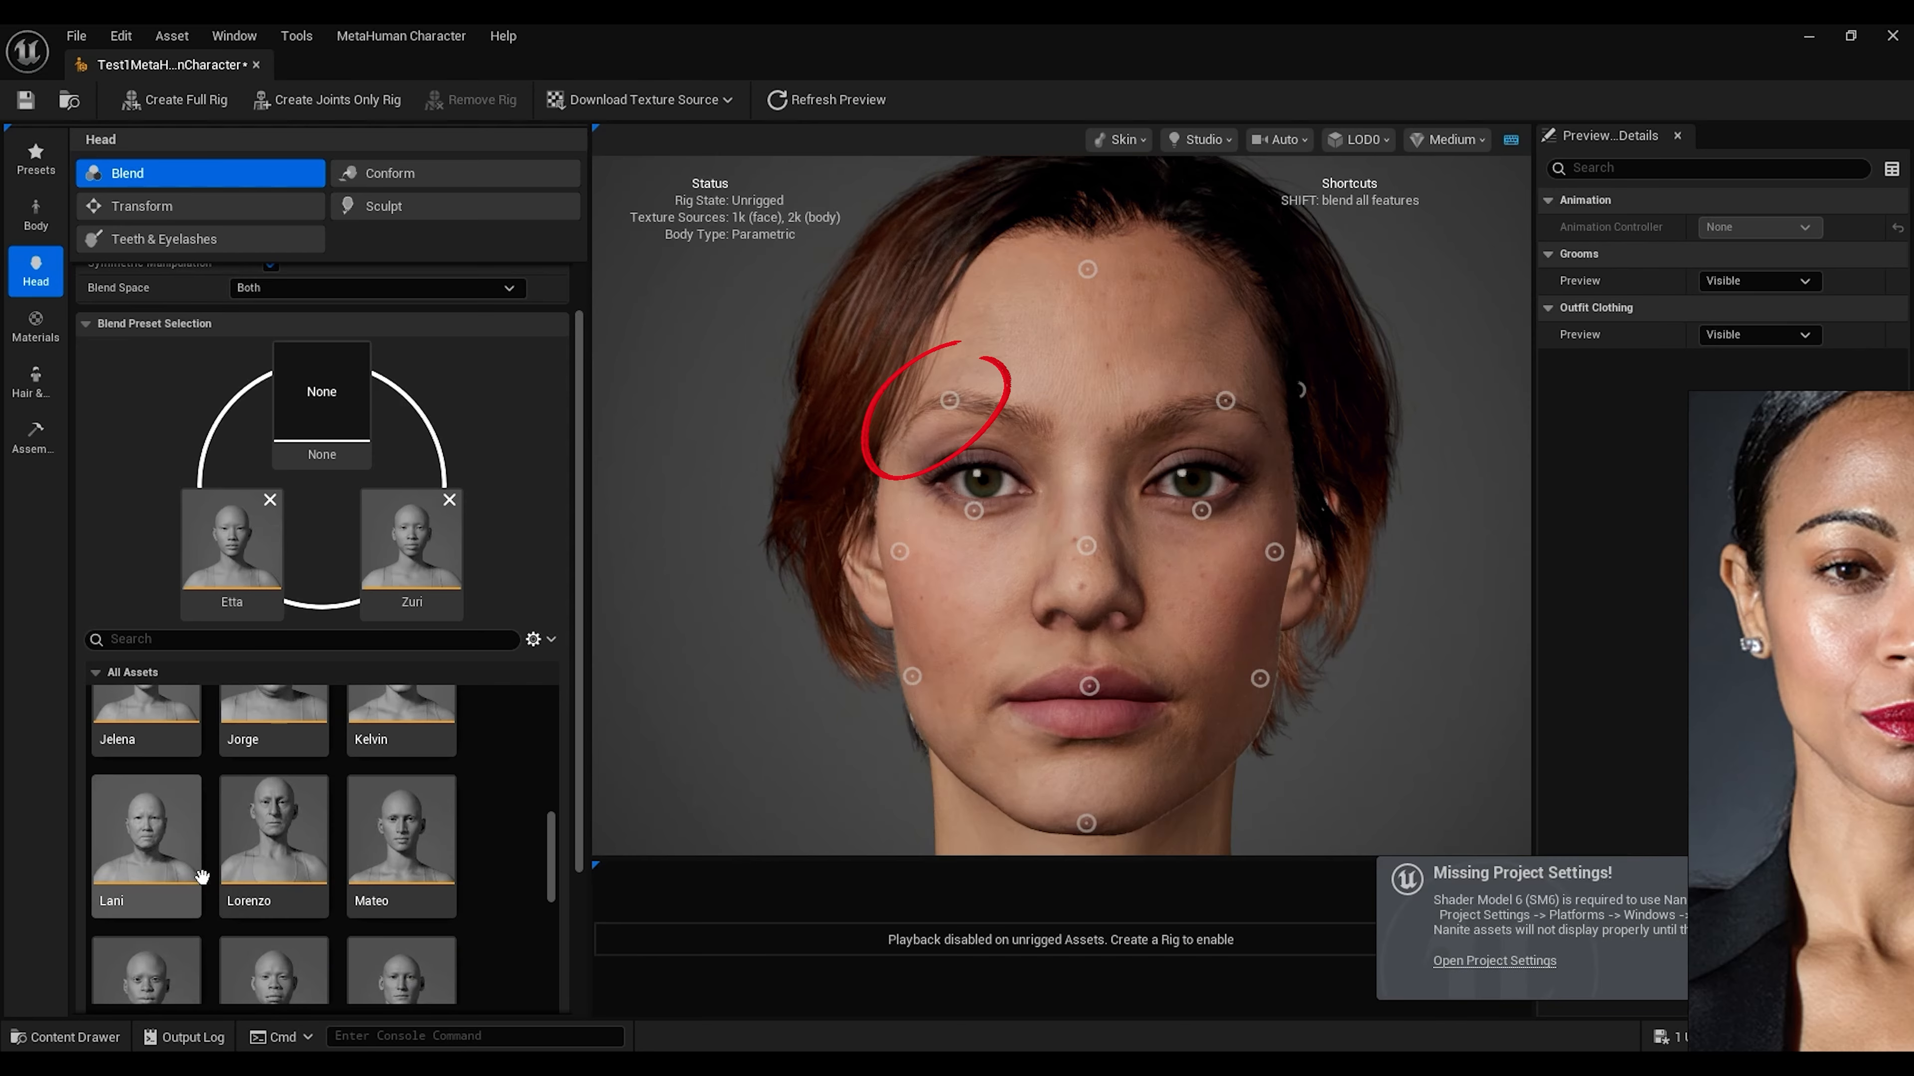
{"action": "scroll", "coordinate": [231, 891], "scroll_direction": "down", "scroll_amount": 1}
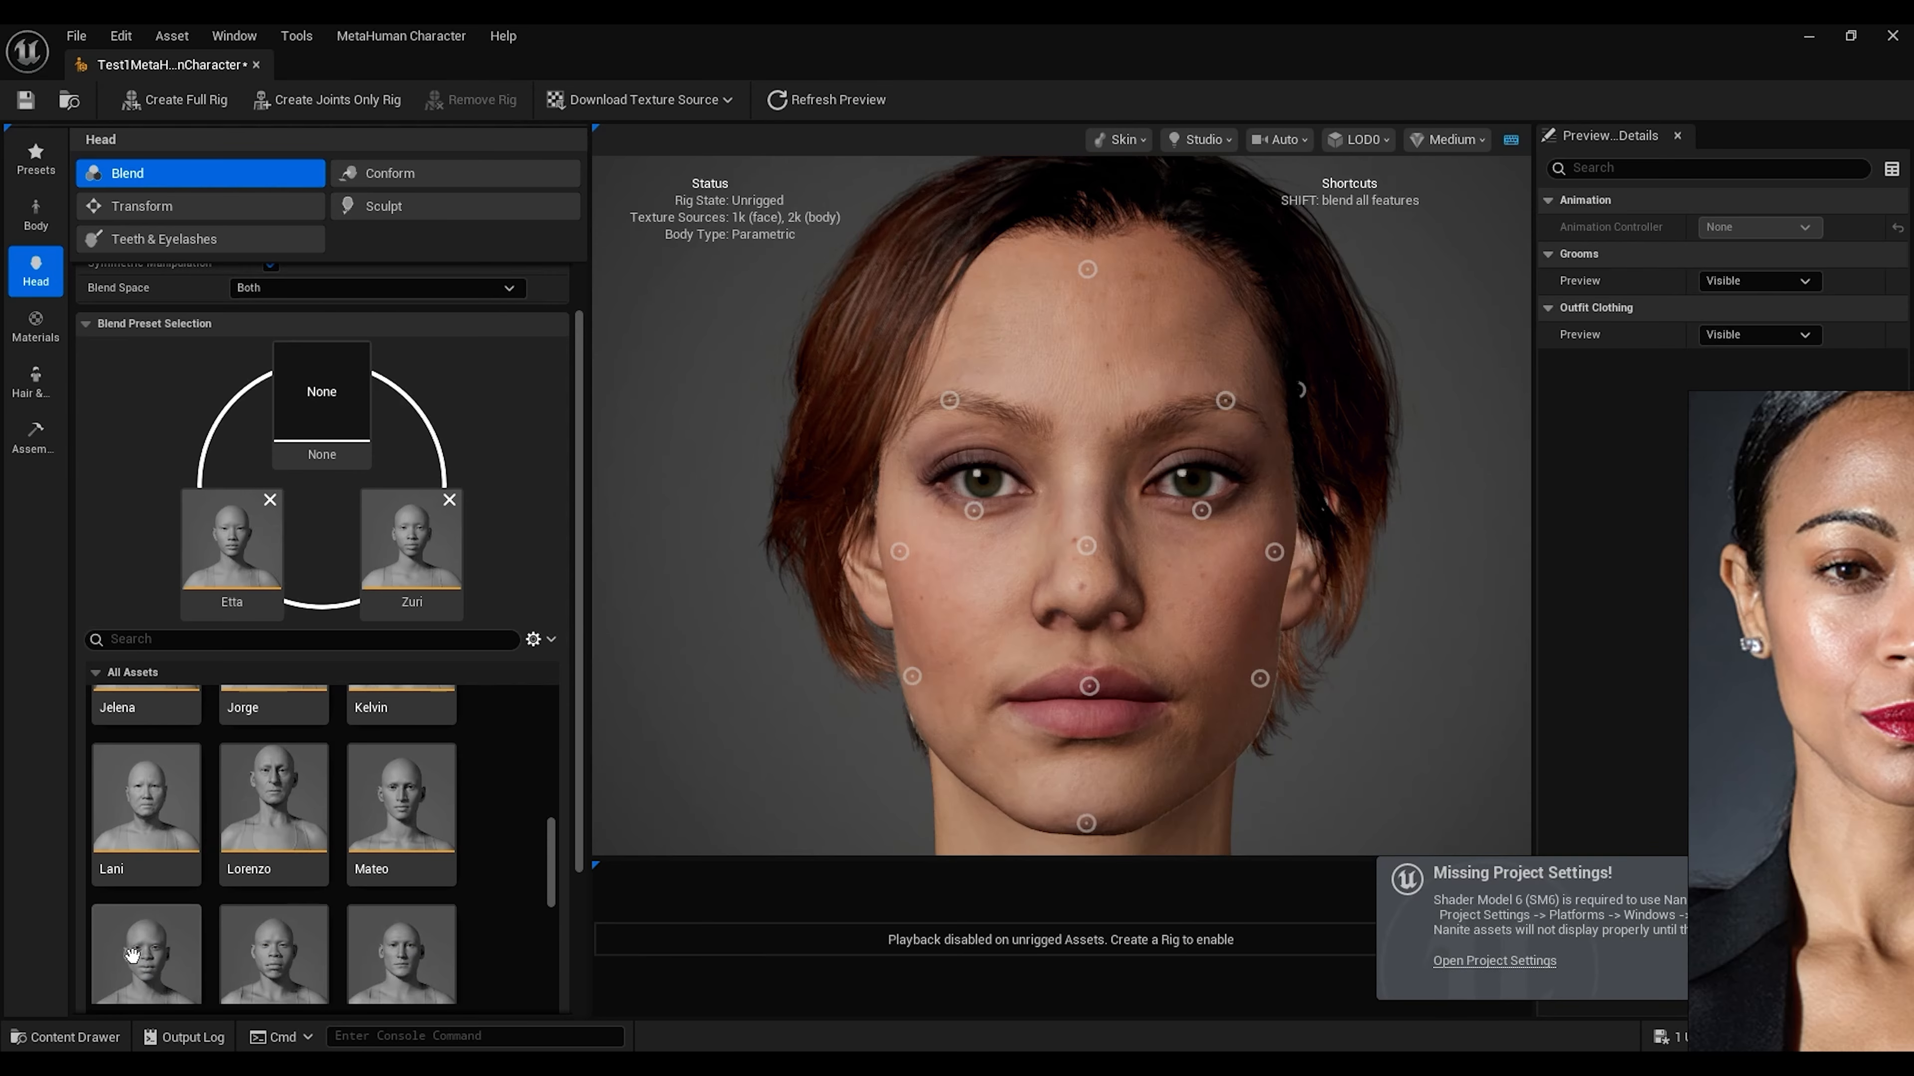
{"action": "left_click_drag", "start_coordinate": [140, 958], "coordinate": [322, 396]}
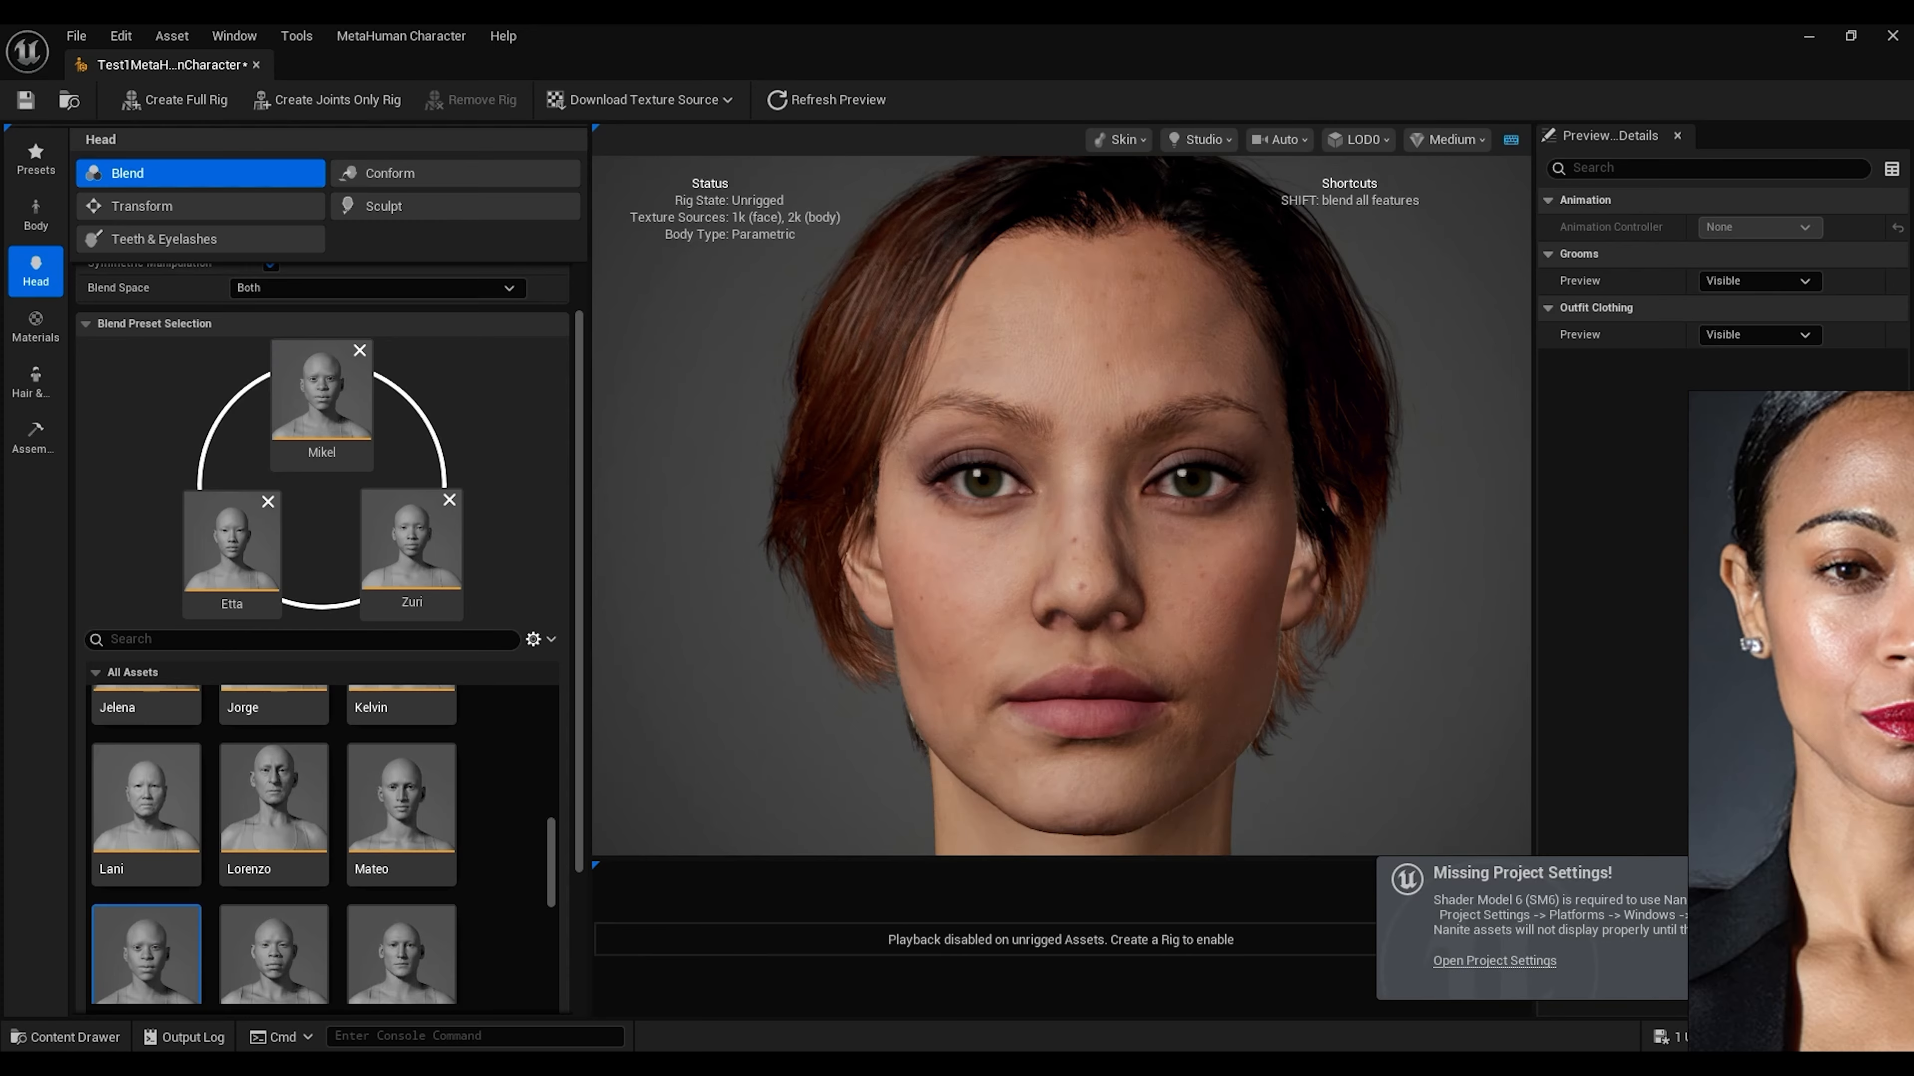
Blend the under-eye region slightly between the assigned presets and bring a close-up frontal reference portrait into view for comparison
{"action": "left_click_drag", "start_coordinate": [974, 511], "coordinate": [1009, 551]}
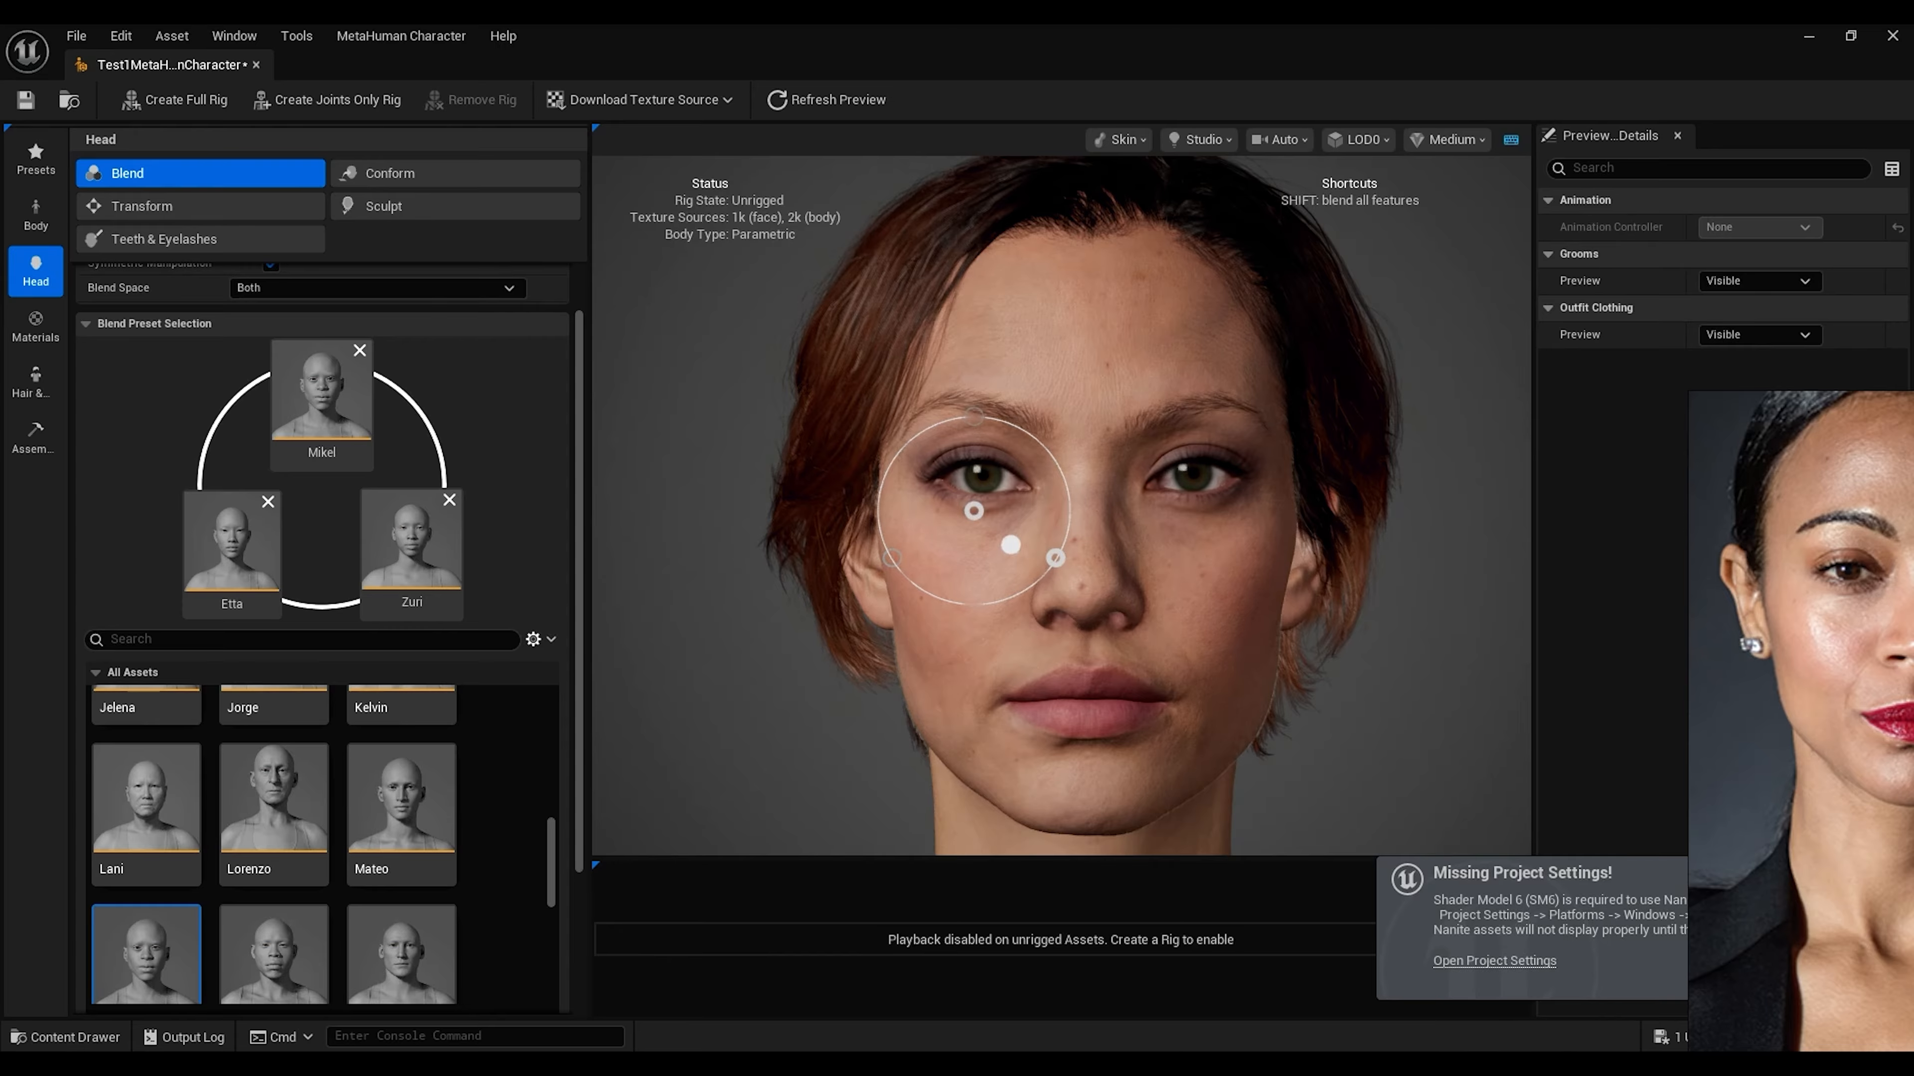
{"action": "scroll", "coordinate": [1806, 650], "scroll_direction": "down", "scroll_amount": 6}
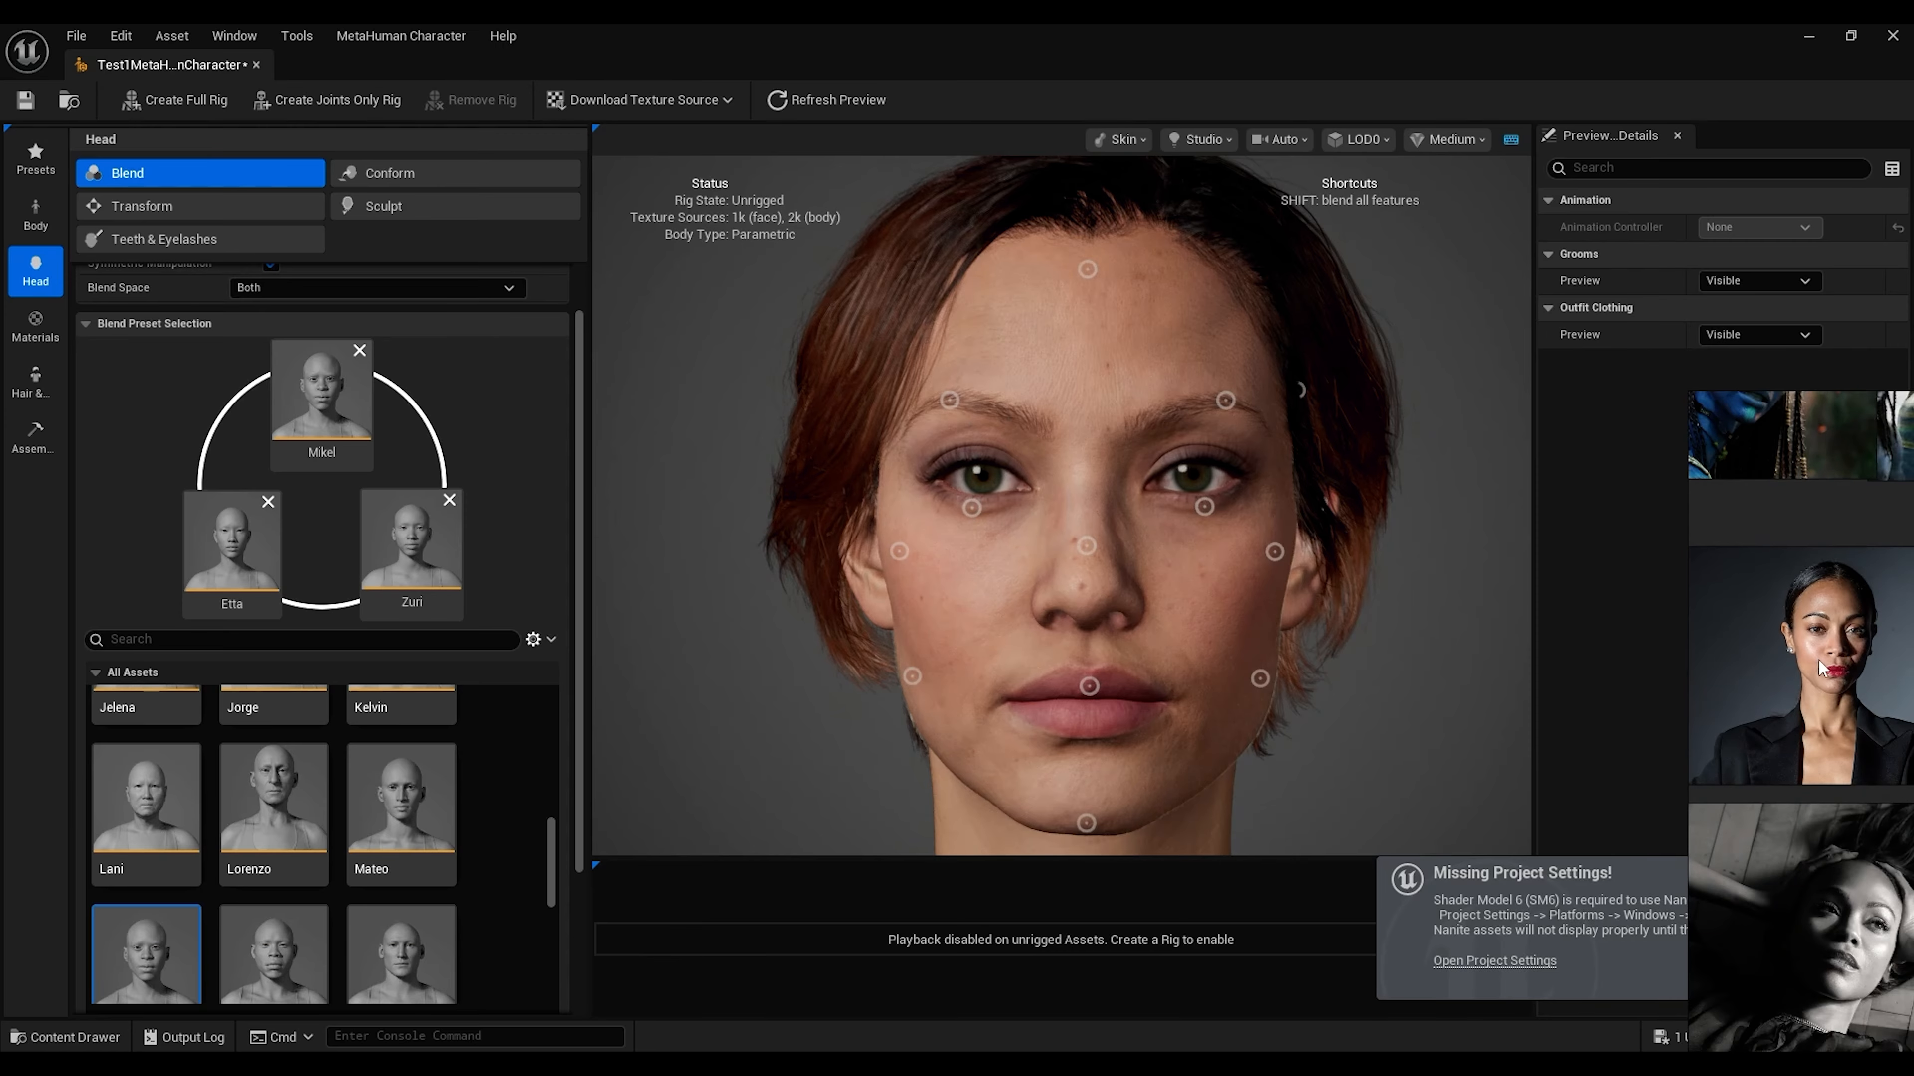
{"action": "middle_click_drag", "start_coordinate": [1818, 661], "coordinate": [1776, 890]}
{"action": "middle_click_drag", "start_coordinate": [1805, 588], "coordinate": [1663, 451]}
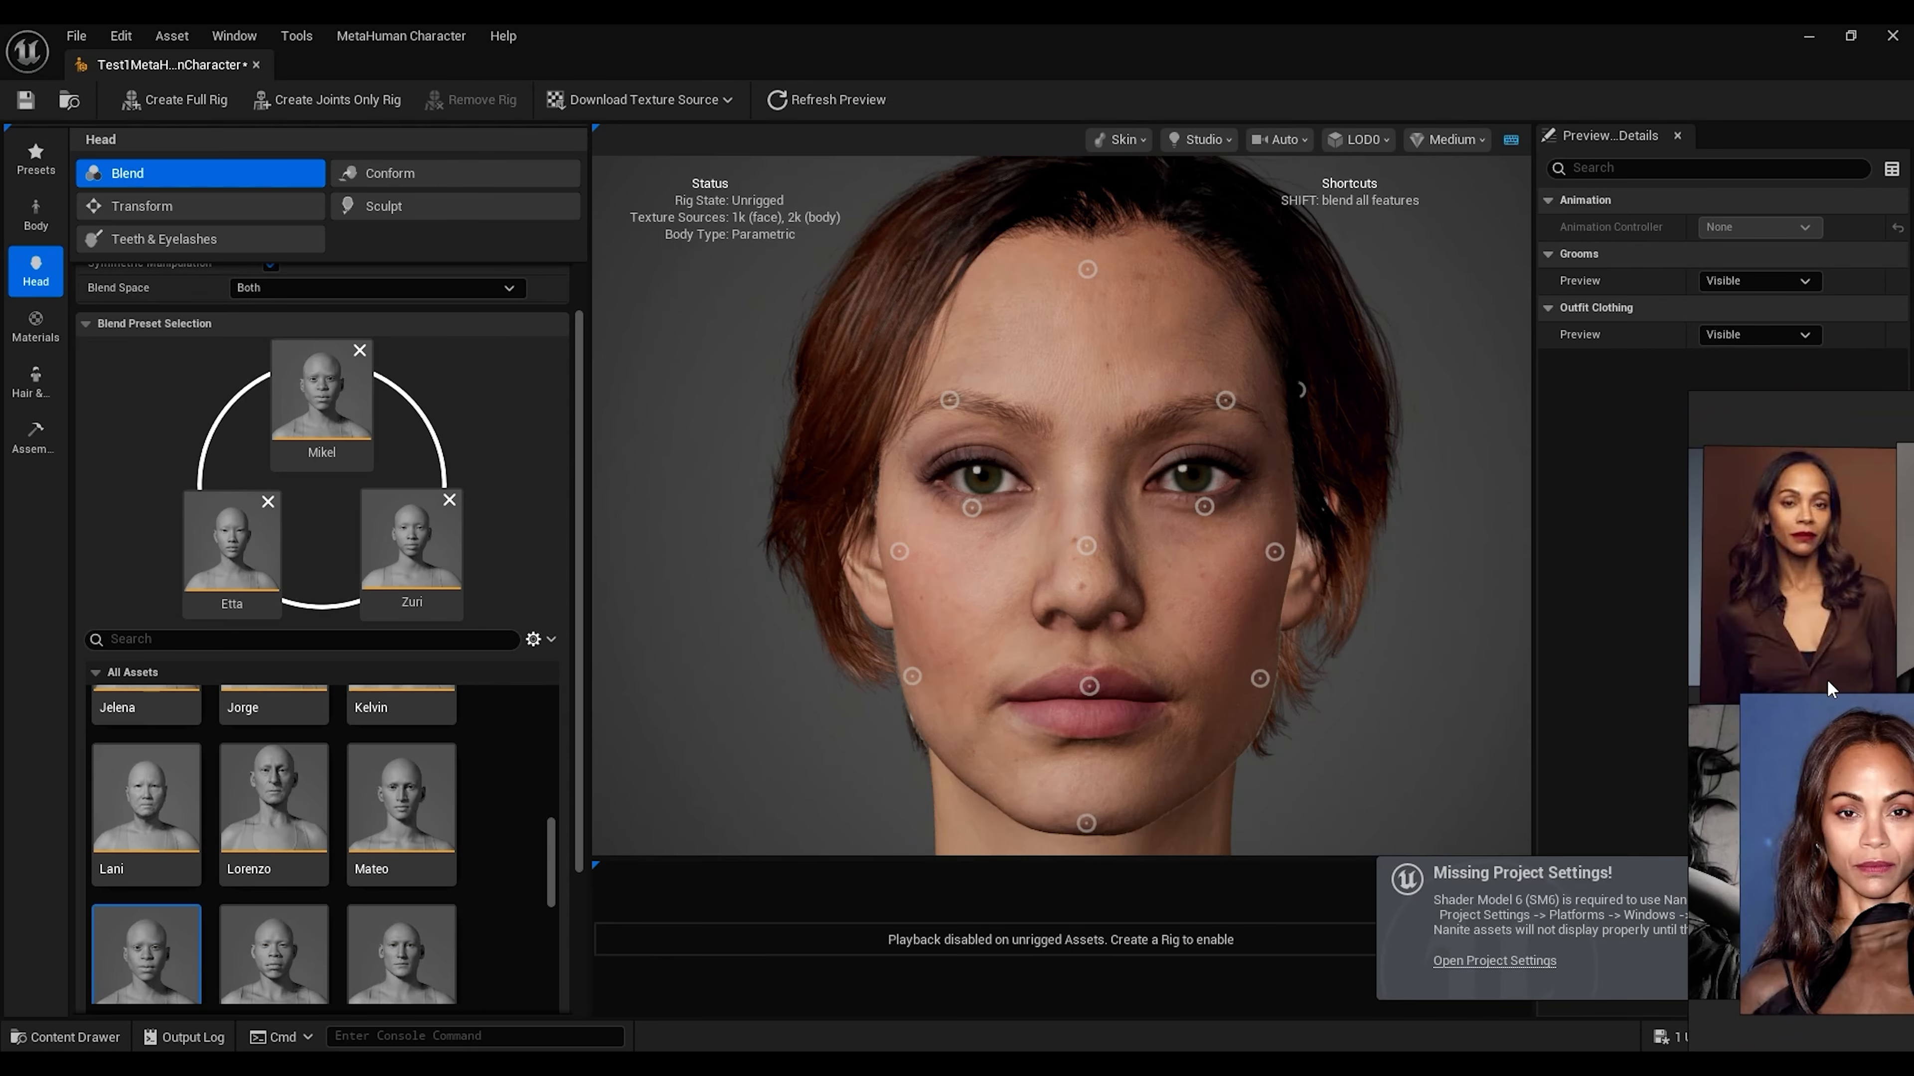
{"action": "scroll", "coordinate": [1831, 687], "scroll_direction": "up", "scroll_amount": 8}
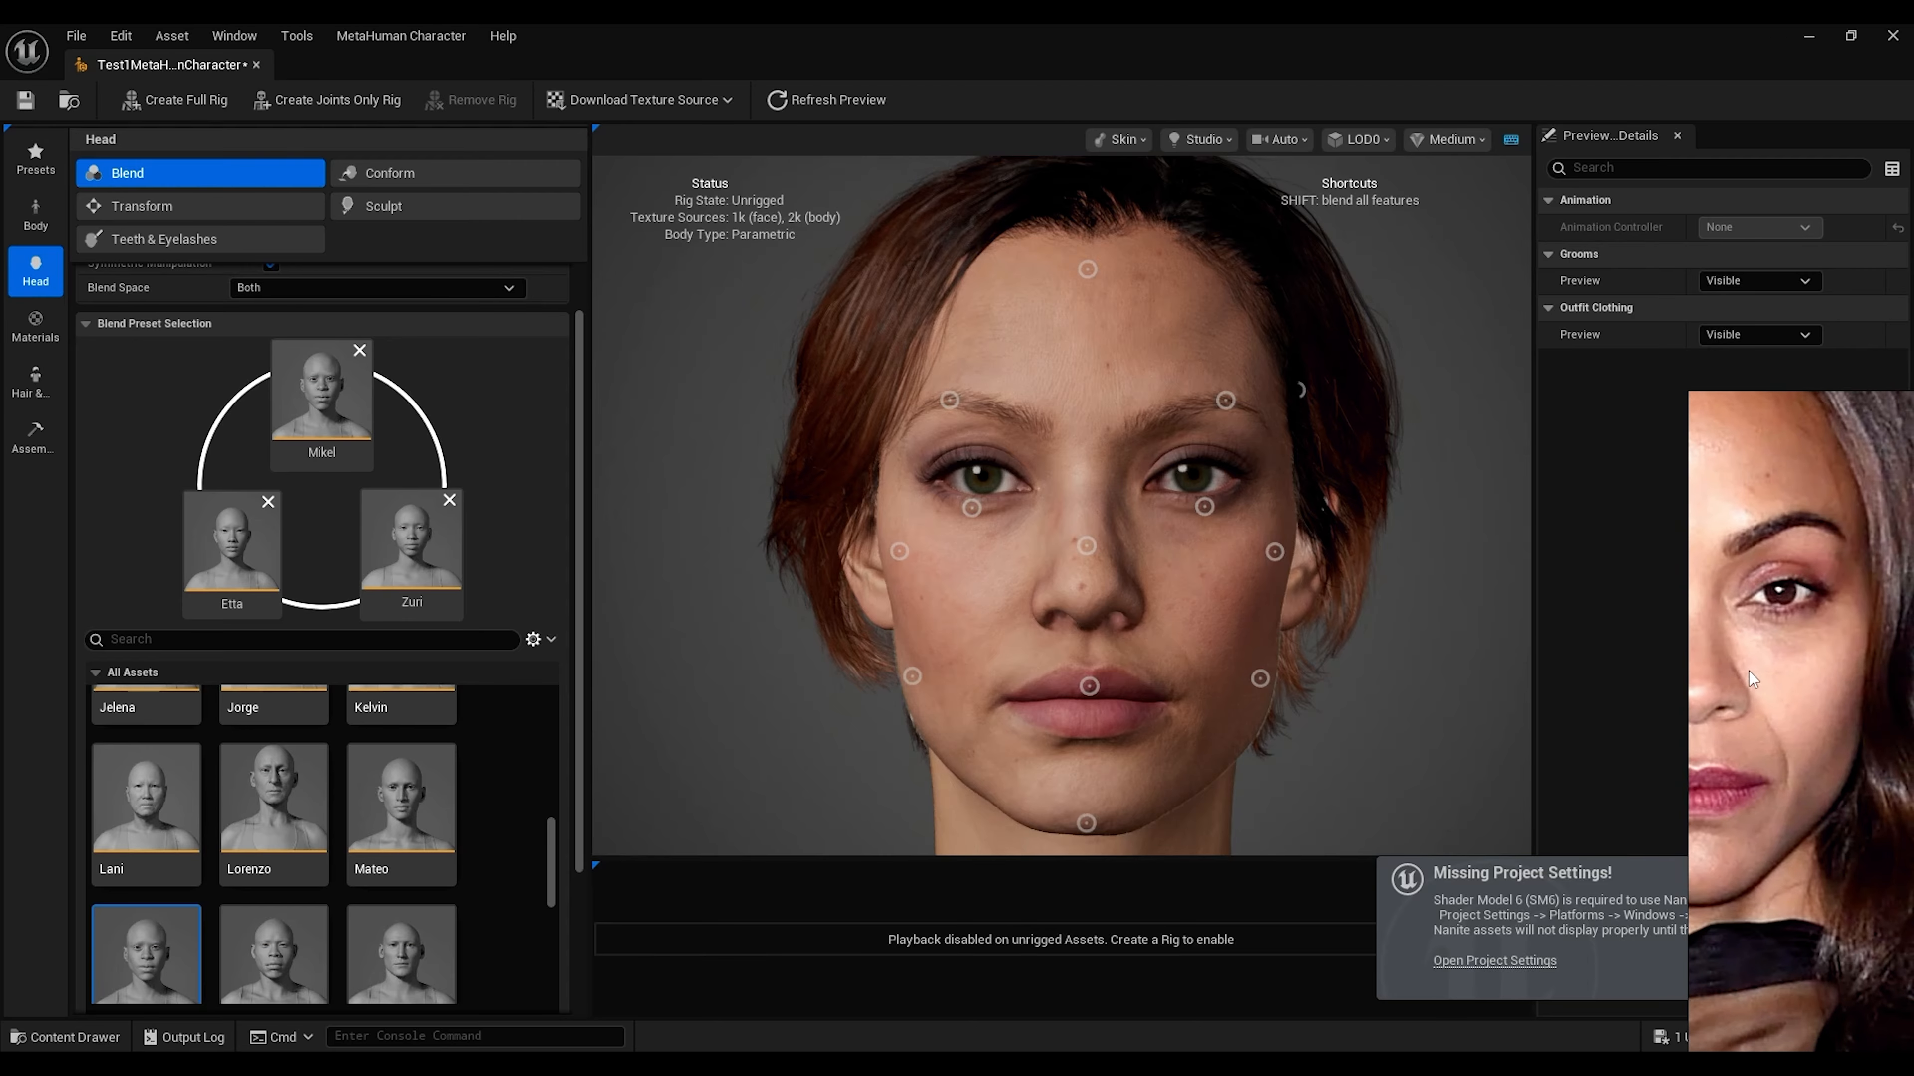
Refine the under-eye and eyebrow regions by blending them subtly between the three presets to match the reference
{"action": "mouse_move", "coordinate": [972, 507]}
{"action": "left_mouse_down"}
{"action": "mouse_move", "coordinate": [988, 554]}
{"action": "mouse_move", "coordinate": [948, 559]}
{"action": "mouse_move", "coordinate": [942, 531]}
{"action": "left_mouse_up"}
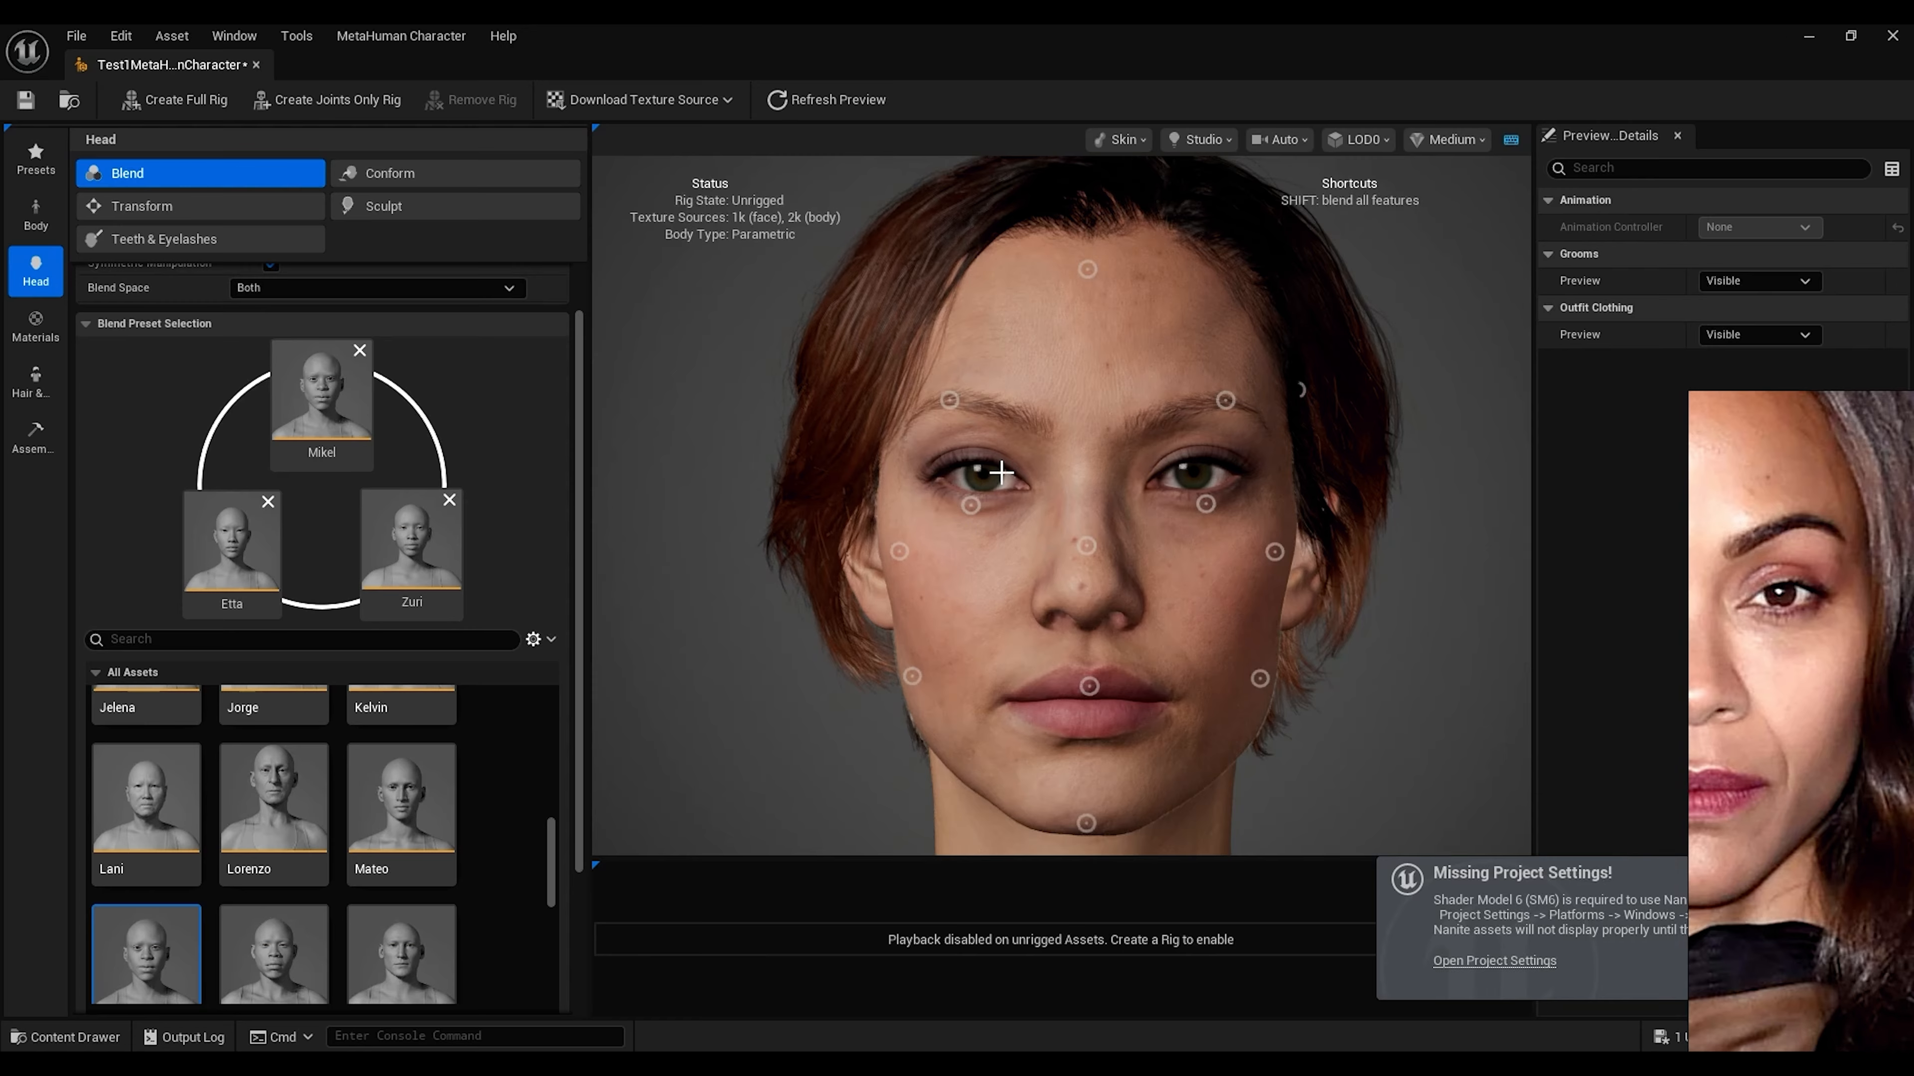
{"action": "left_click_drag", "start_coordinate": [949, 398], "coordinate": [950, 306]}
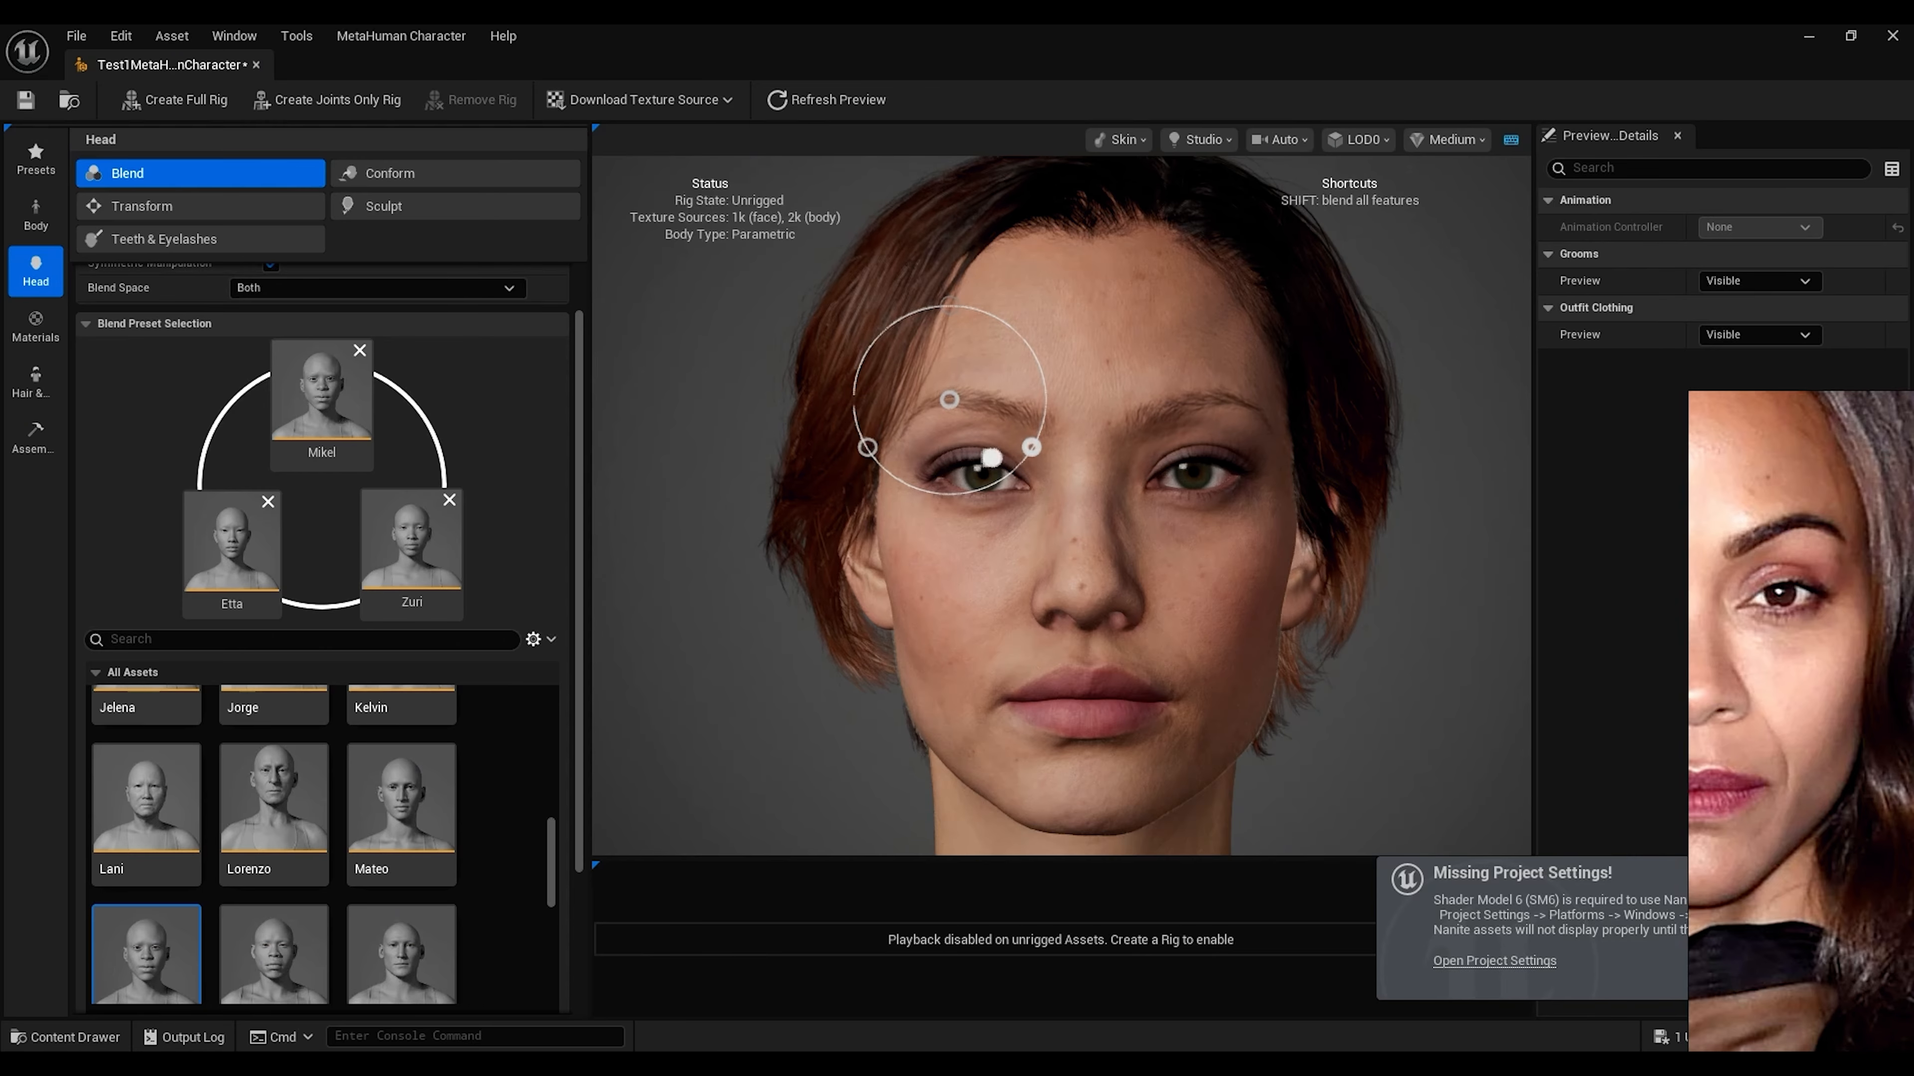
{"action": "mouse_move", "coordinate": [1002, 463]}
{"action": "left_mouse_down"}
{"action": "mouse_move", "coordinate": [978, 401]}
{"action": "mouse_move", "coordinate": [995, 475]}
{"action": "mouse_move", "coordinate": [1010, 470]}
{"action": "mouse_move", "coordinate": [984, 476]}
{"action": "left_mouse_up"}
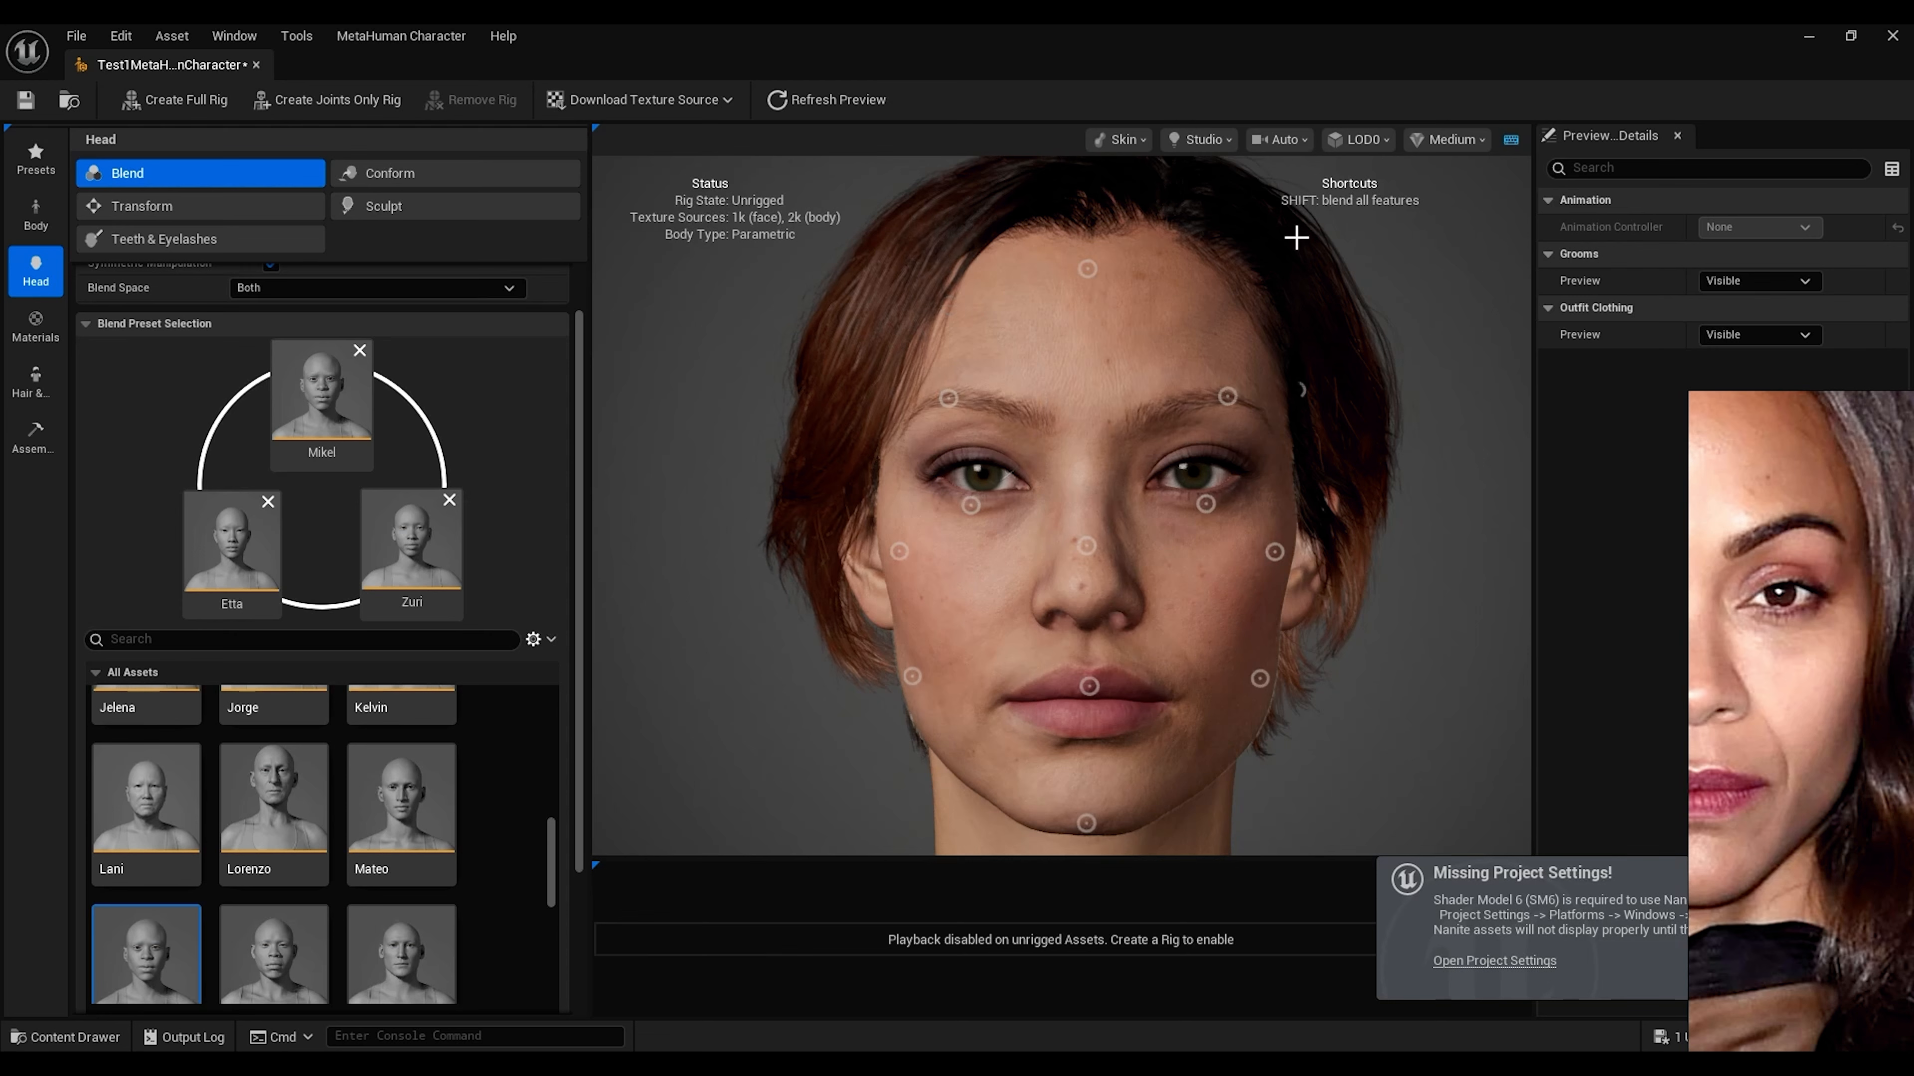
Show the character in Clay and blend the nose, mouth and jaw regions between the three presets
{"action": "left_click", "coordinate": [1120, 139]}
{"action": "left_click", "coordinate": [1115, 237]}
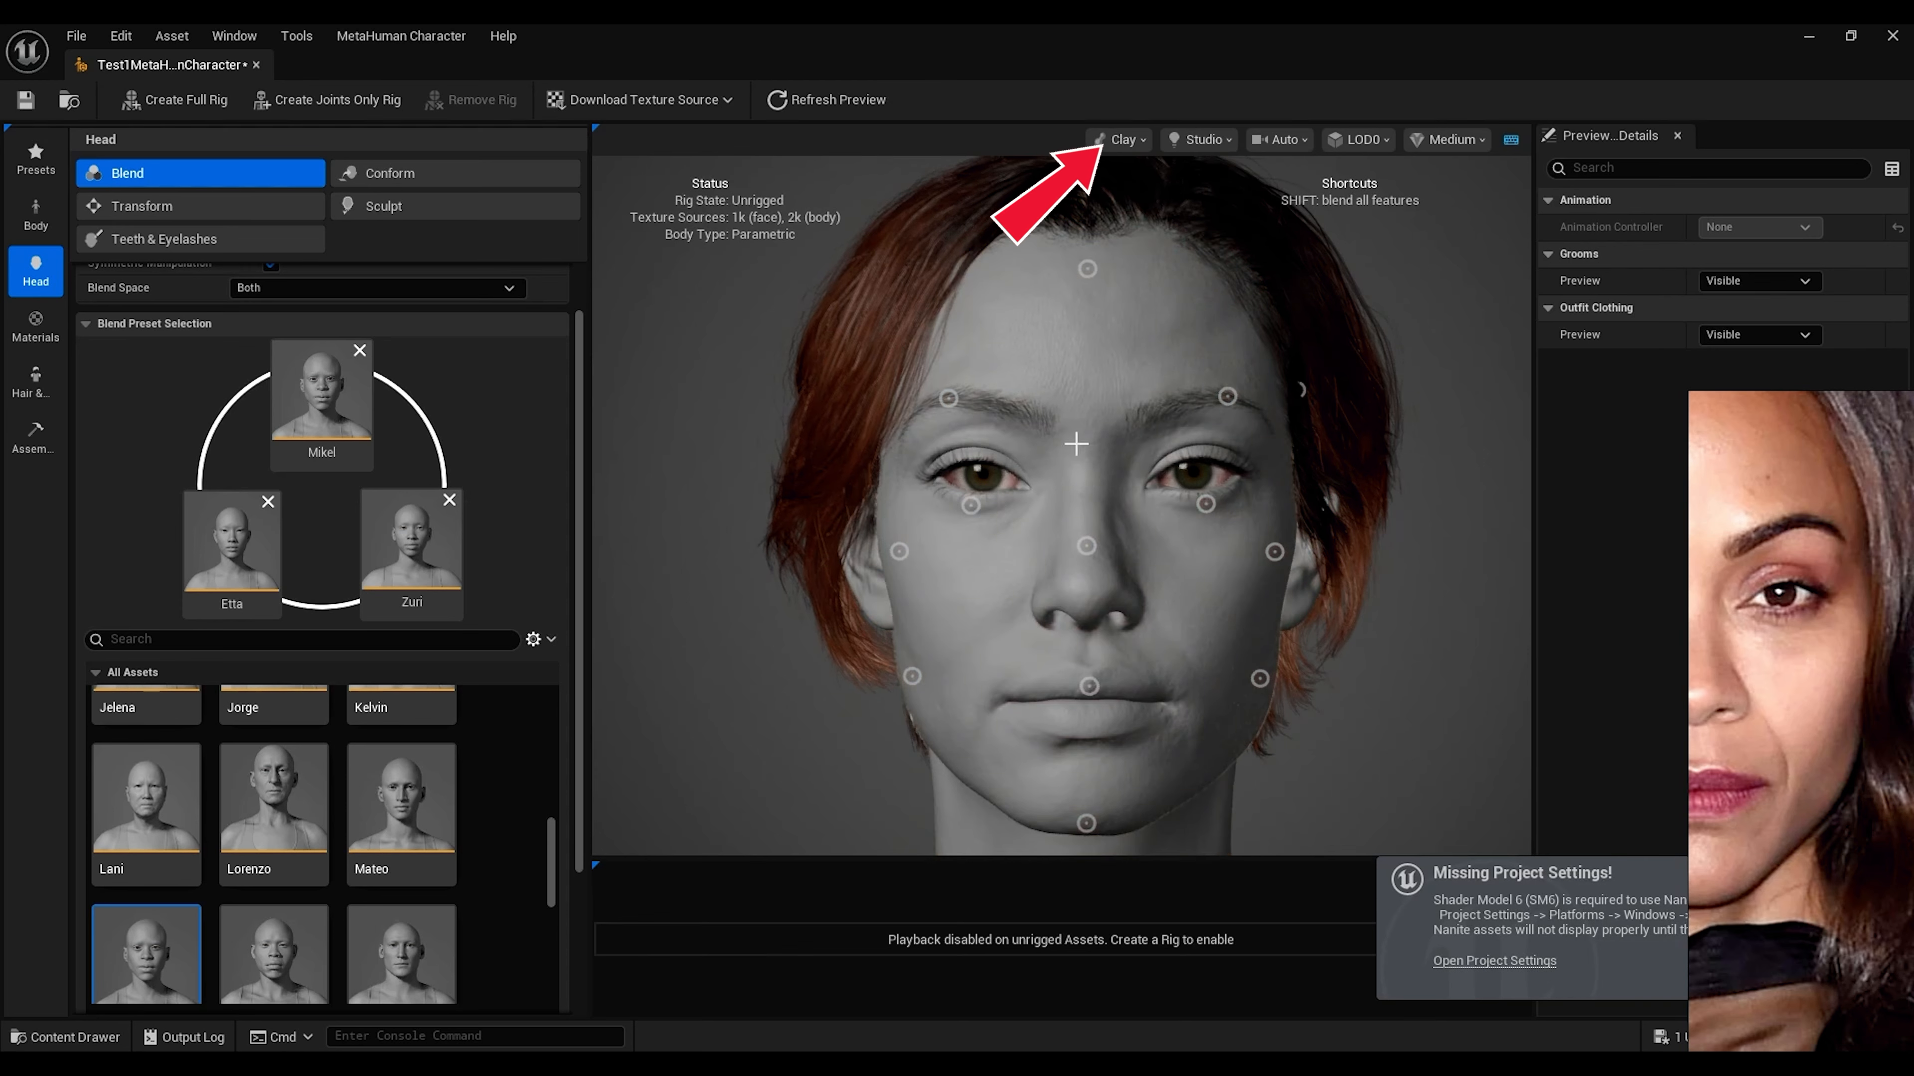
{"action": "mouse_move", "coordinate": [1087, 546]}
{"action": "left_mouse_down"}
{"action": "mouse_move", "coordinate": [1127, 597]}
{"action": "mouse_move", "coordinate": [1082, 452]}
{"action": "mouse_move", "coordinate": [1085, 641]}
{"action": "mouse_move", "coordinate": [1098, 603]}
{"action": "left_mouse_up"}
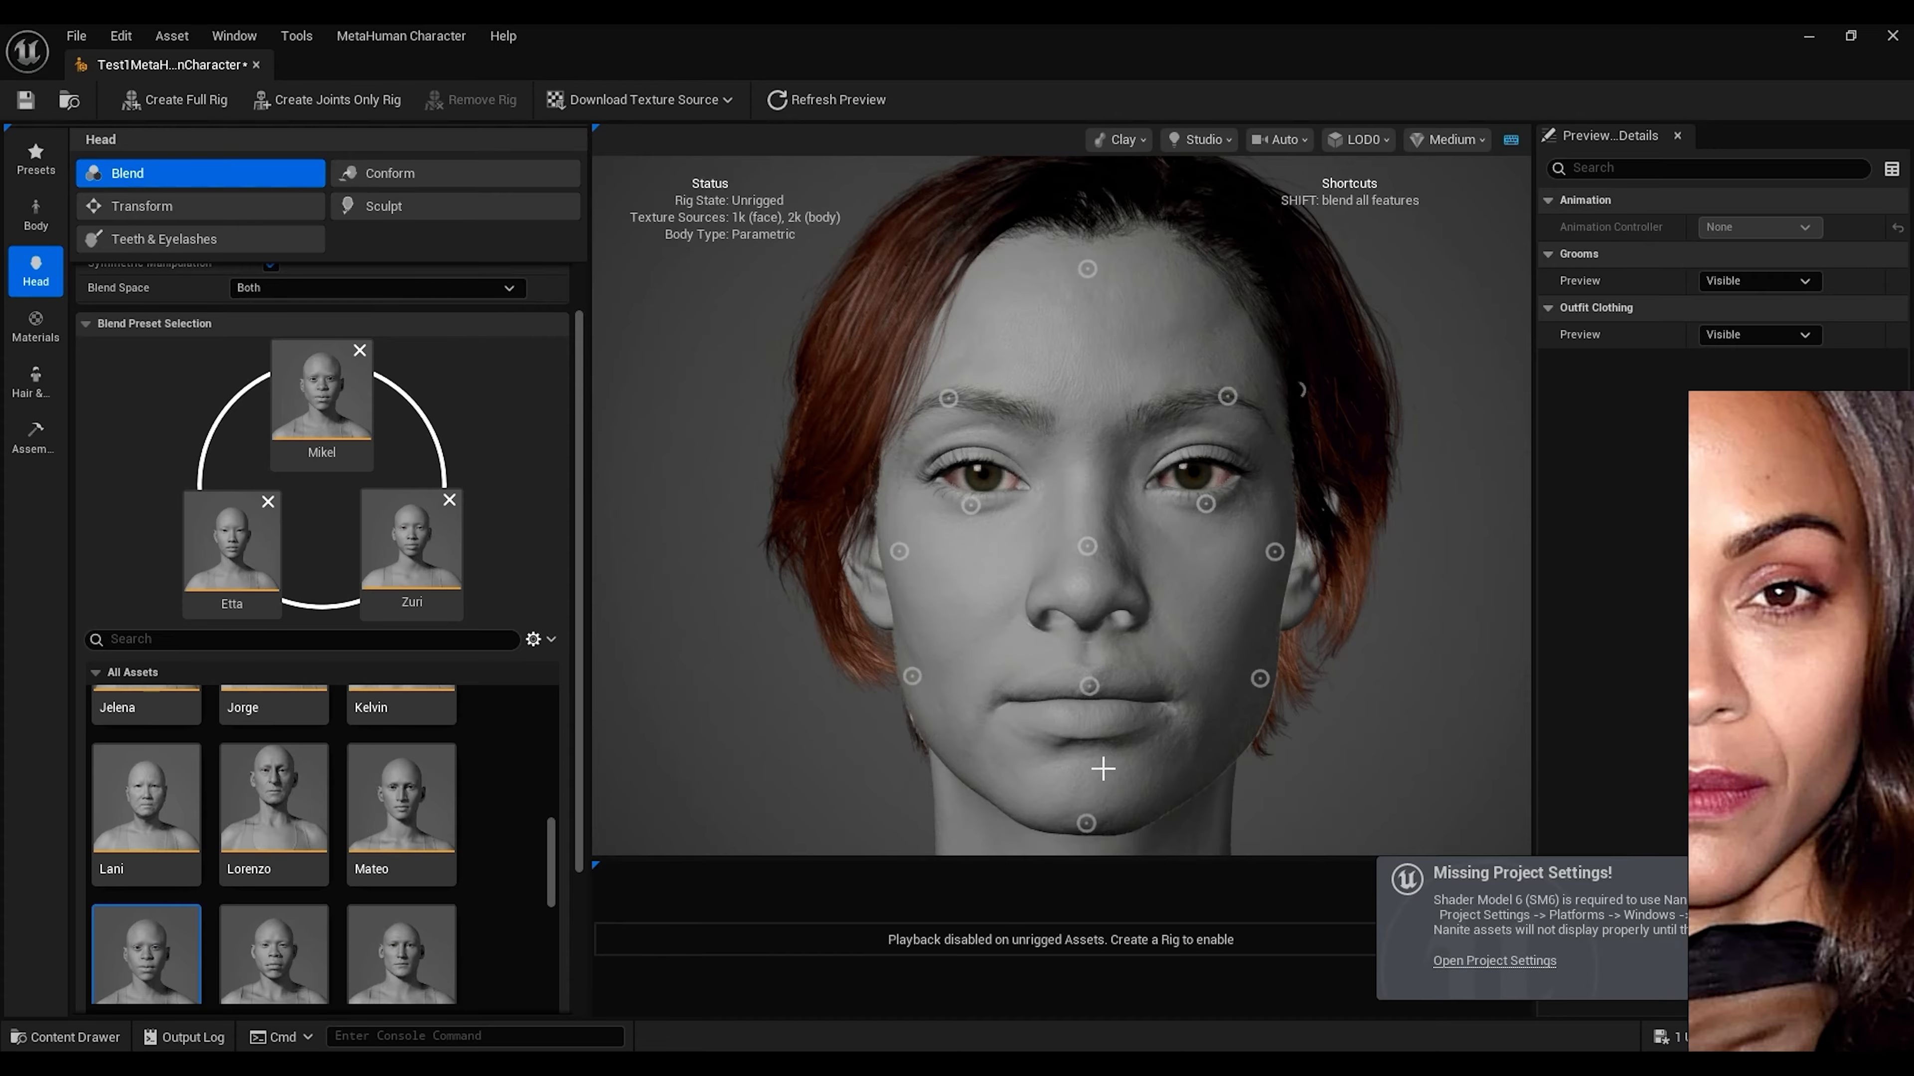
{"action": "mouse_move", "coordinate": [1095, 684]}
{"action": "left_mouse_down"}
{"action": "mouse_move", "coordinate": [1115, 684]}
{"action": "mouse_move", "coordinate": [1082, 596]}
{"action": "mouse_move", "coordinate": [1088, 716]}
{"action": "left_mouse_up"}
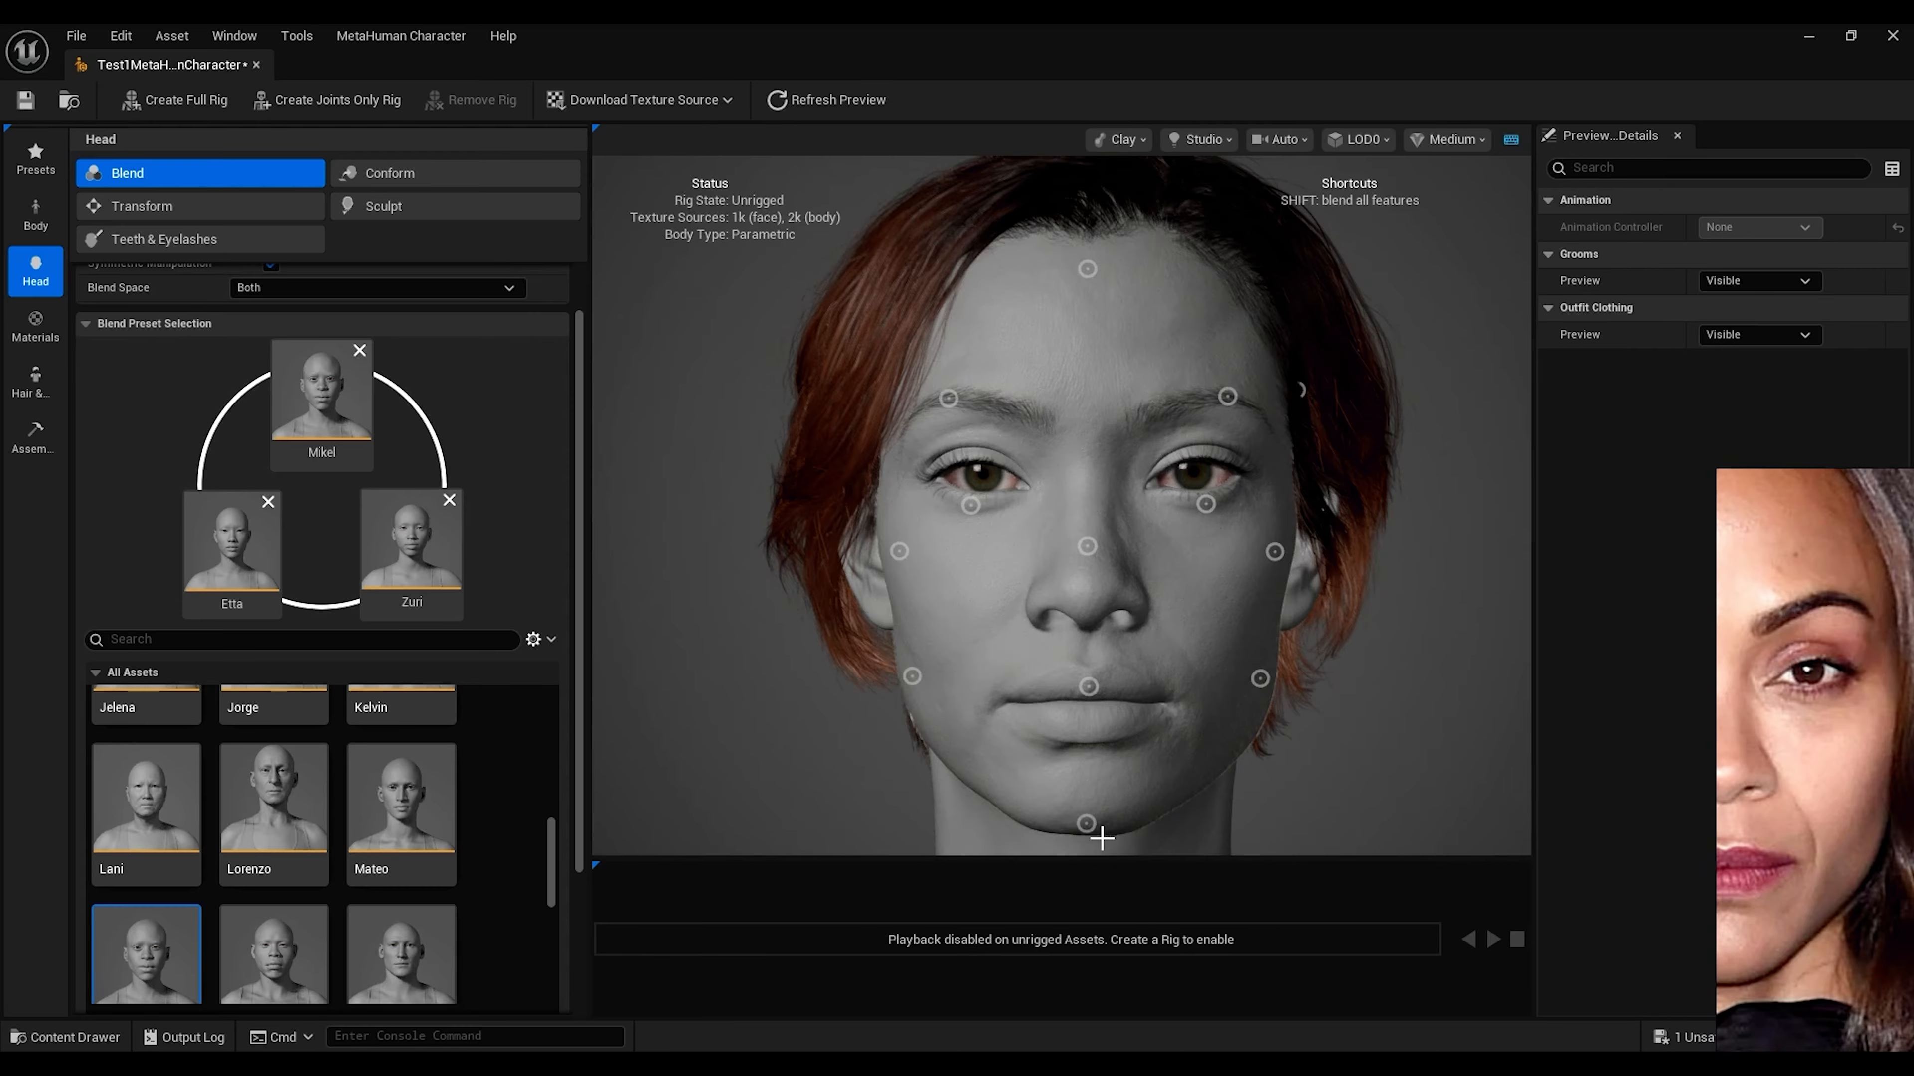
{"action": "mouse_move", "coordinate": [912, 676]}
{"action": "left_mouse_down"}
{"action": "mouse_move", "coordinate": [827, 640]}
{"action": "mouse_move", "coordinate": [842, 612]}
{"action": "left_mouse_up"}
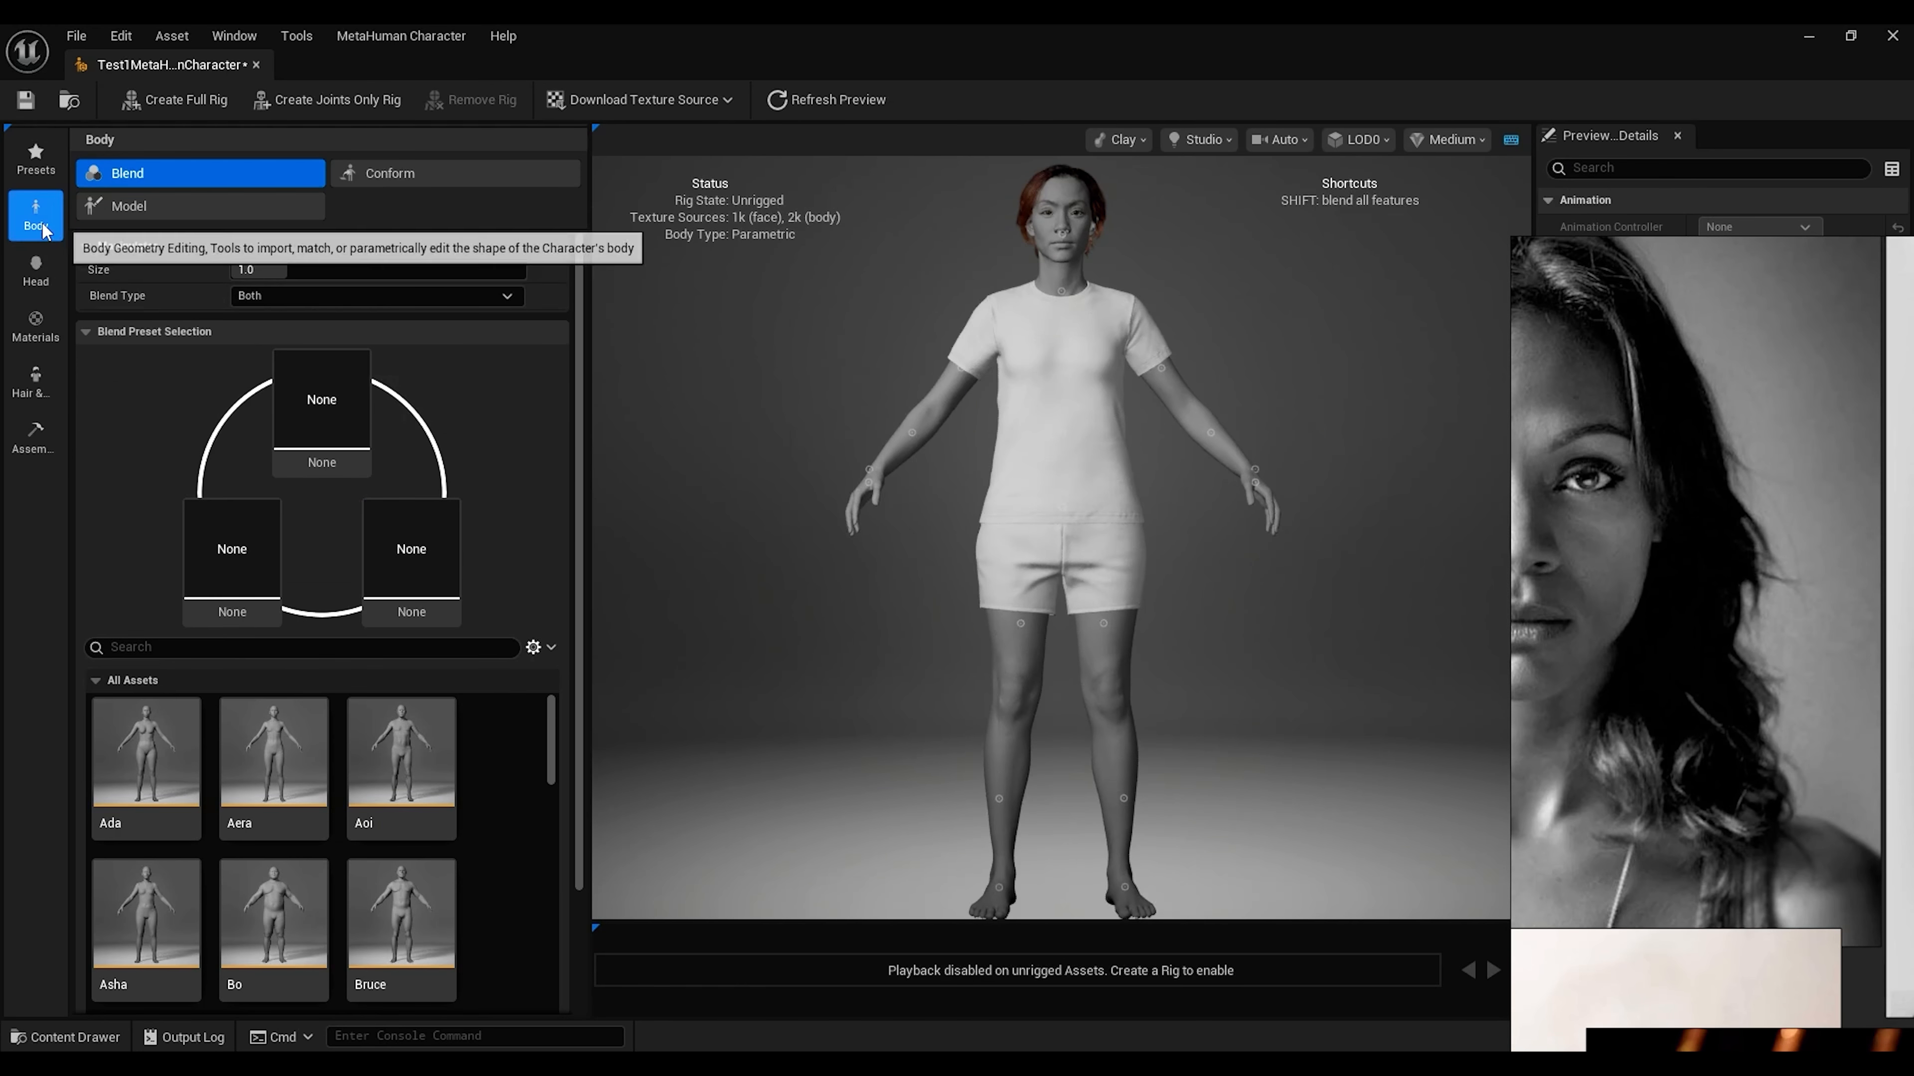
Remove the WI_DefaultGarment outfit from the character
{"action": "left_click", "coordinate": [34, 436]}
{"action": "left_click", "coordinate": [36, 381]}
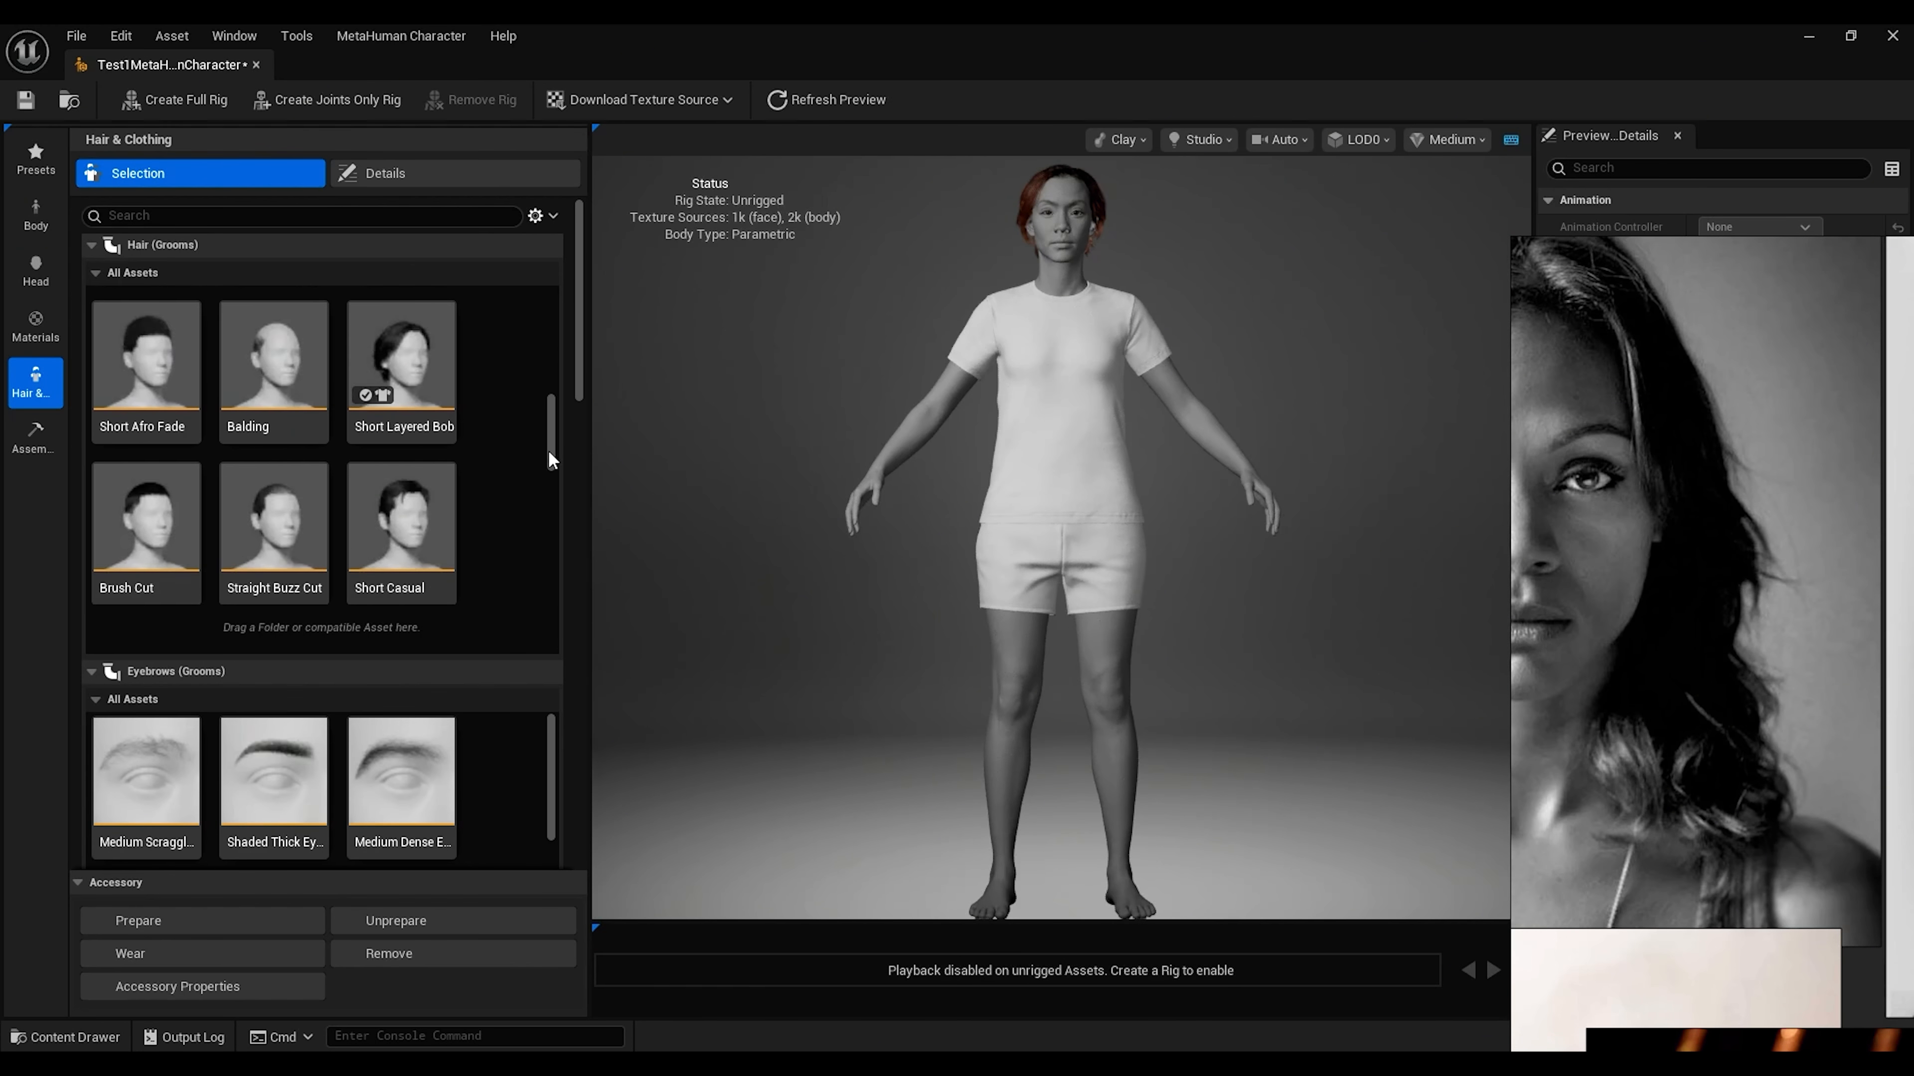
{"action": "scroll", "coordinate": [552, 460], "scroll_direction": "down", "scroll_amount": 10}
{"action": "left_click", "coordinate": [149, 543]}
{"action": "left_click", "coordinate": [416, 952]}
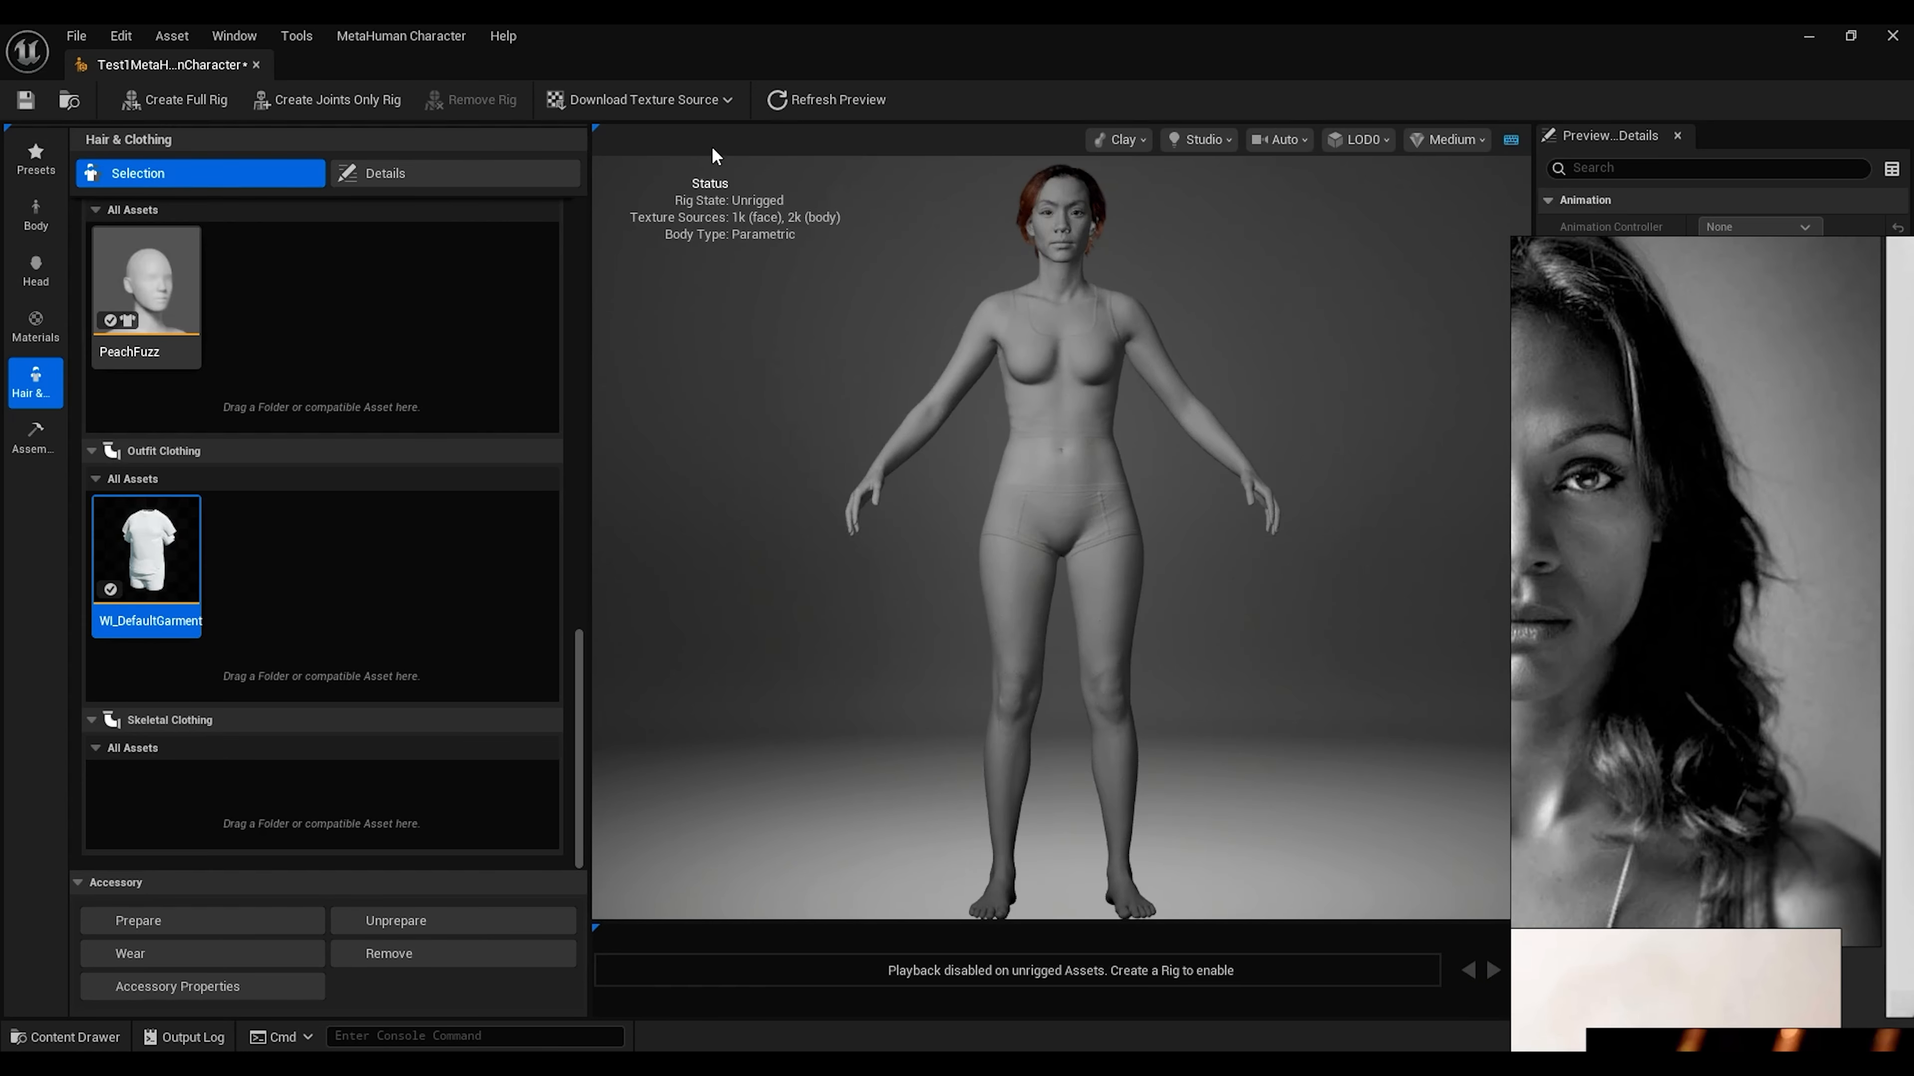
Create a joints-only rig for the character and download its 4k resolution texture sources
{"action": "scroll", "coordinate": [174, 512], "scroll_direction": "up", "scroll_amount": 3}
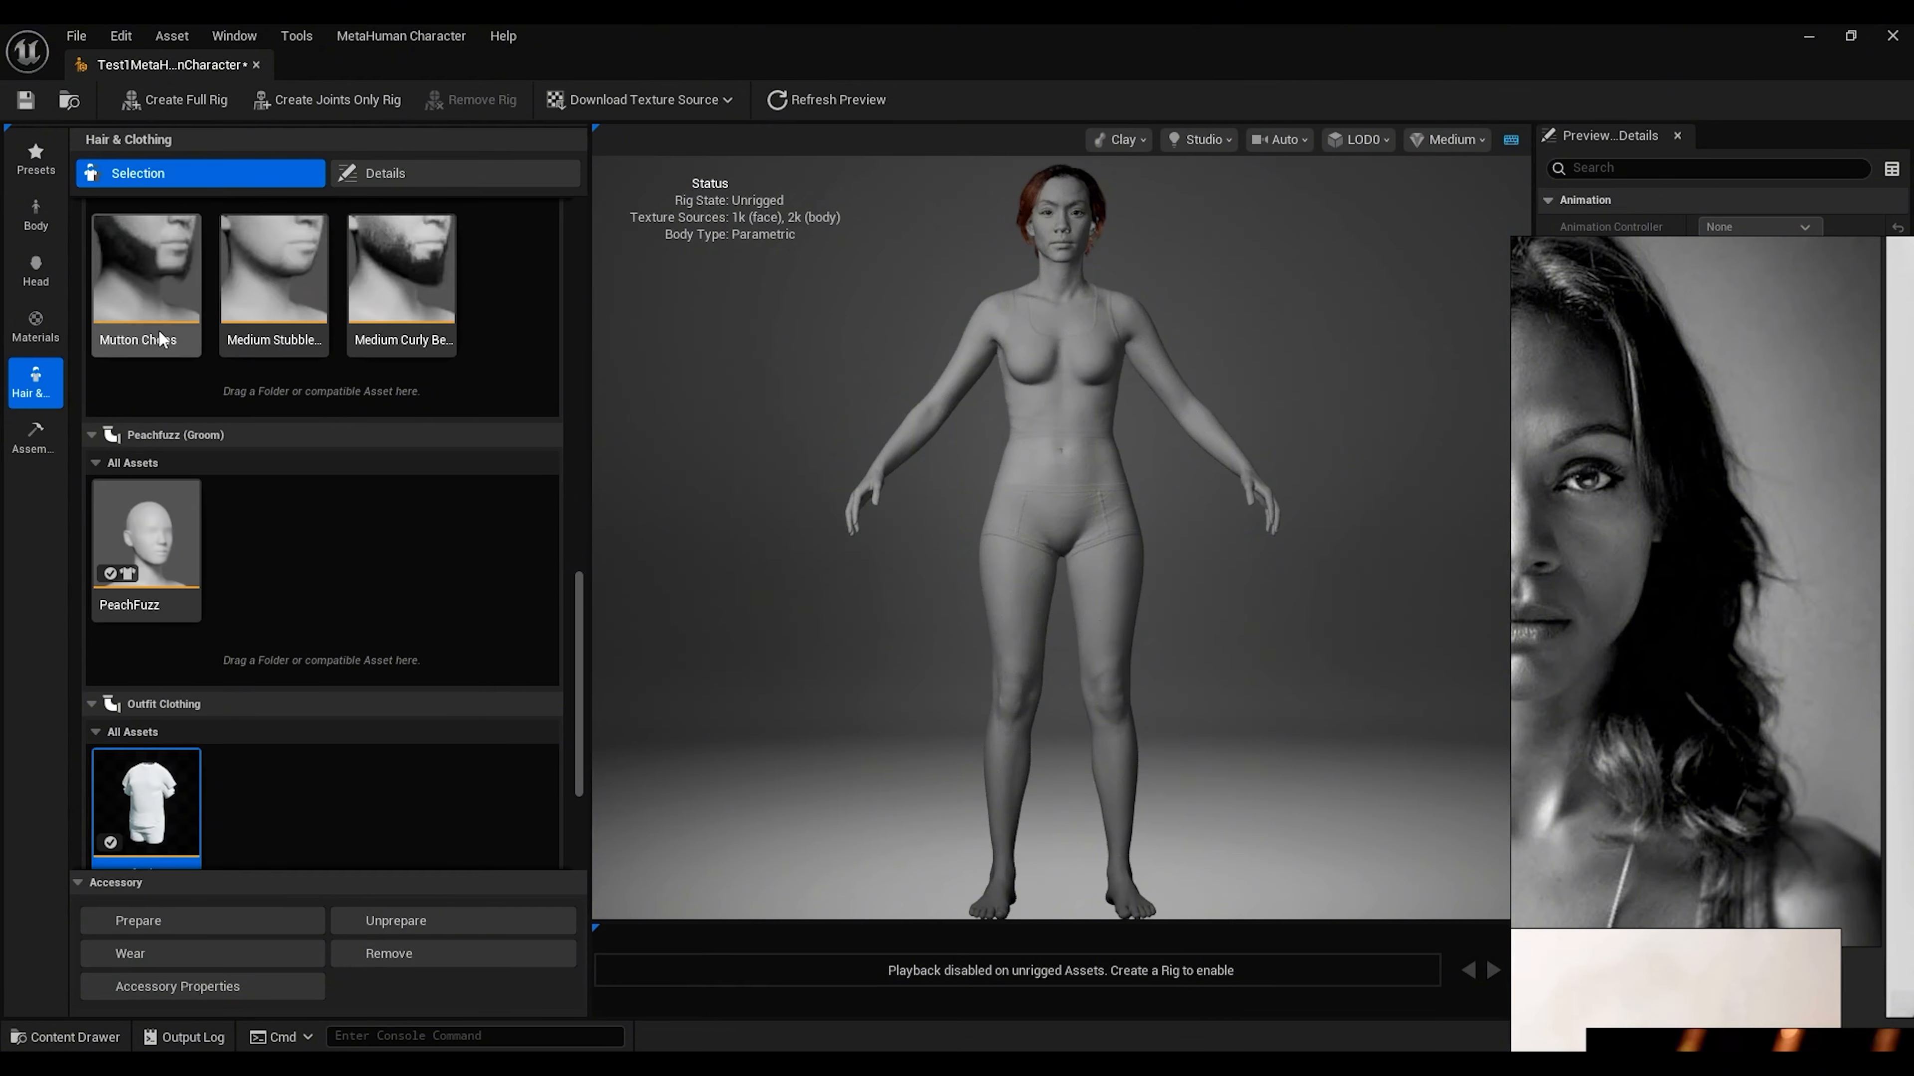
{"action": "left_click", "coordinate": [35, 158]}
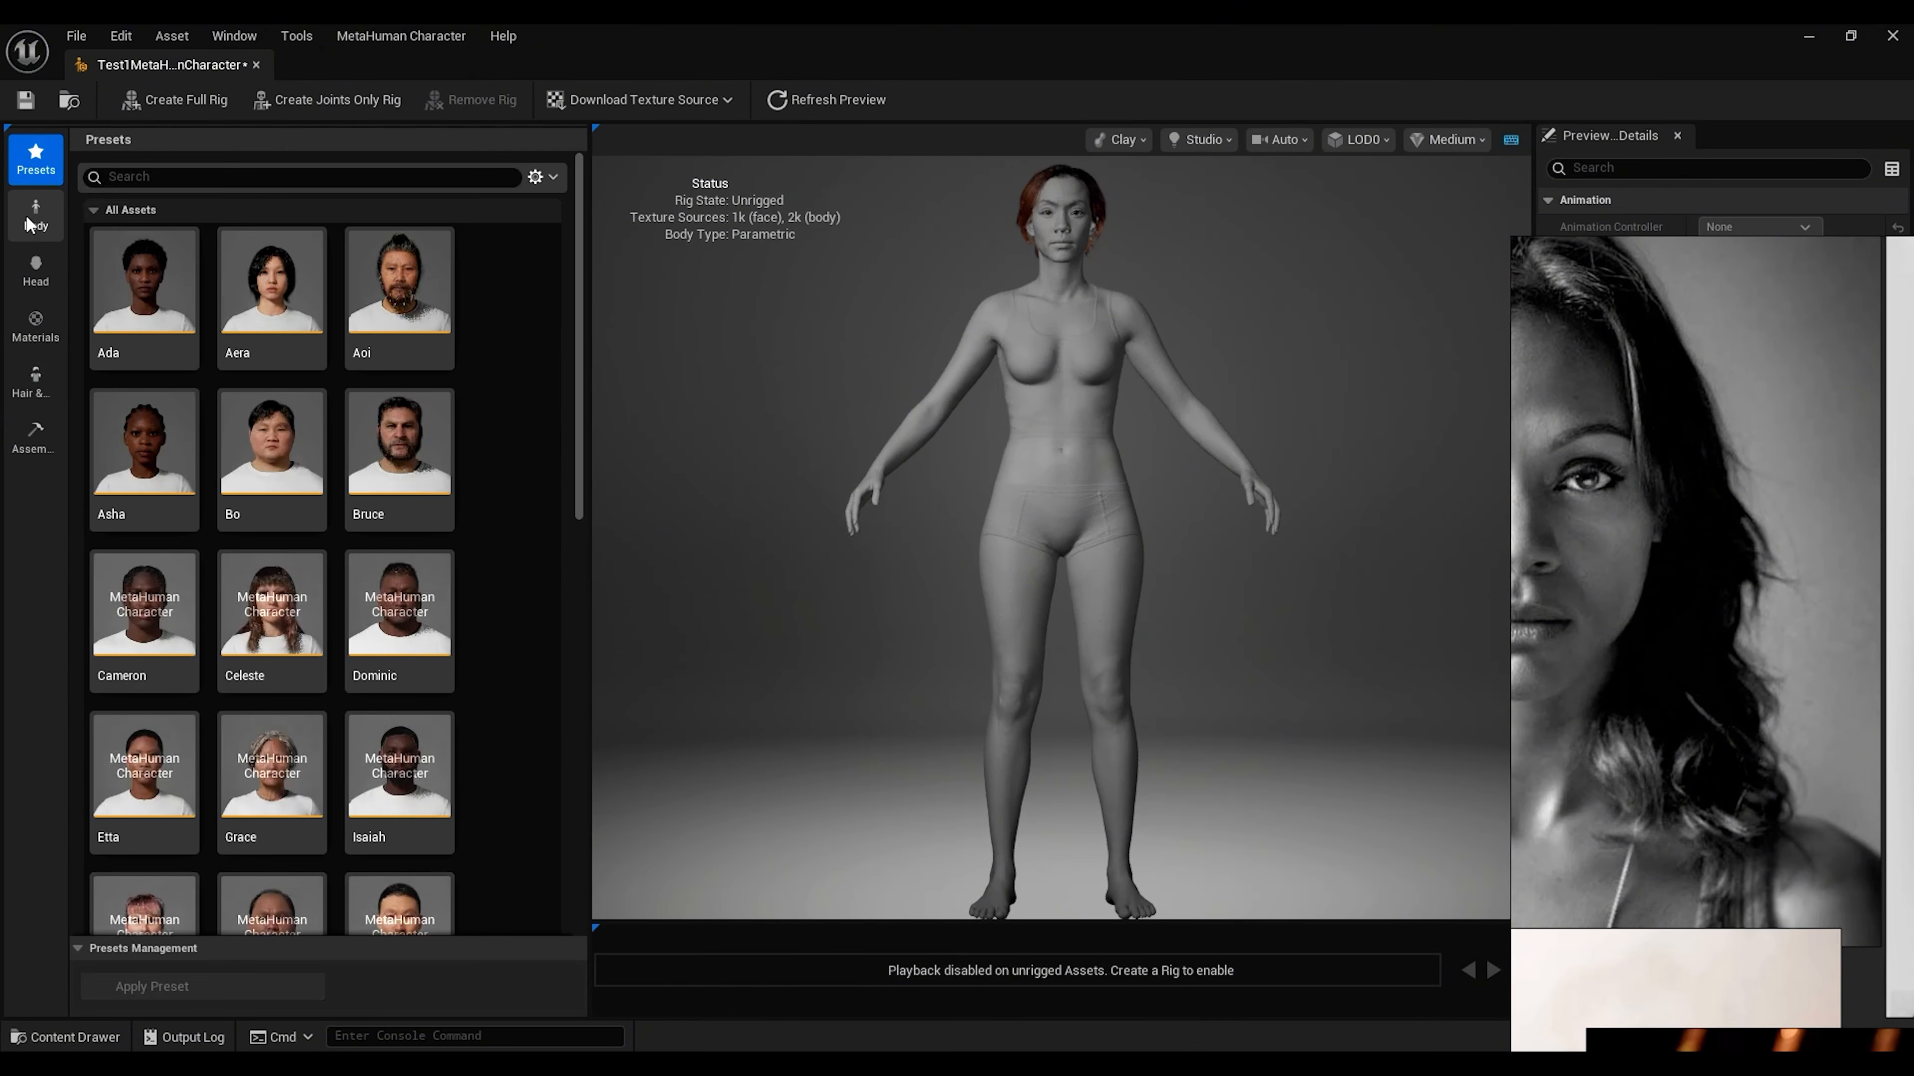
{"action": "left_click", "coordinate": [31, 220]}
{"action": "left_click", "coordinate": [35, 437]}
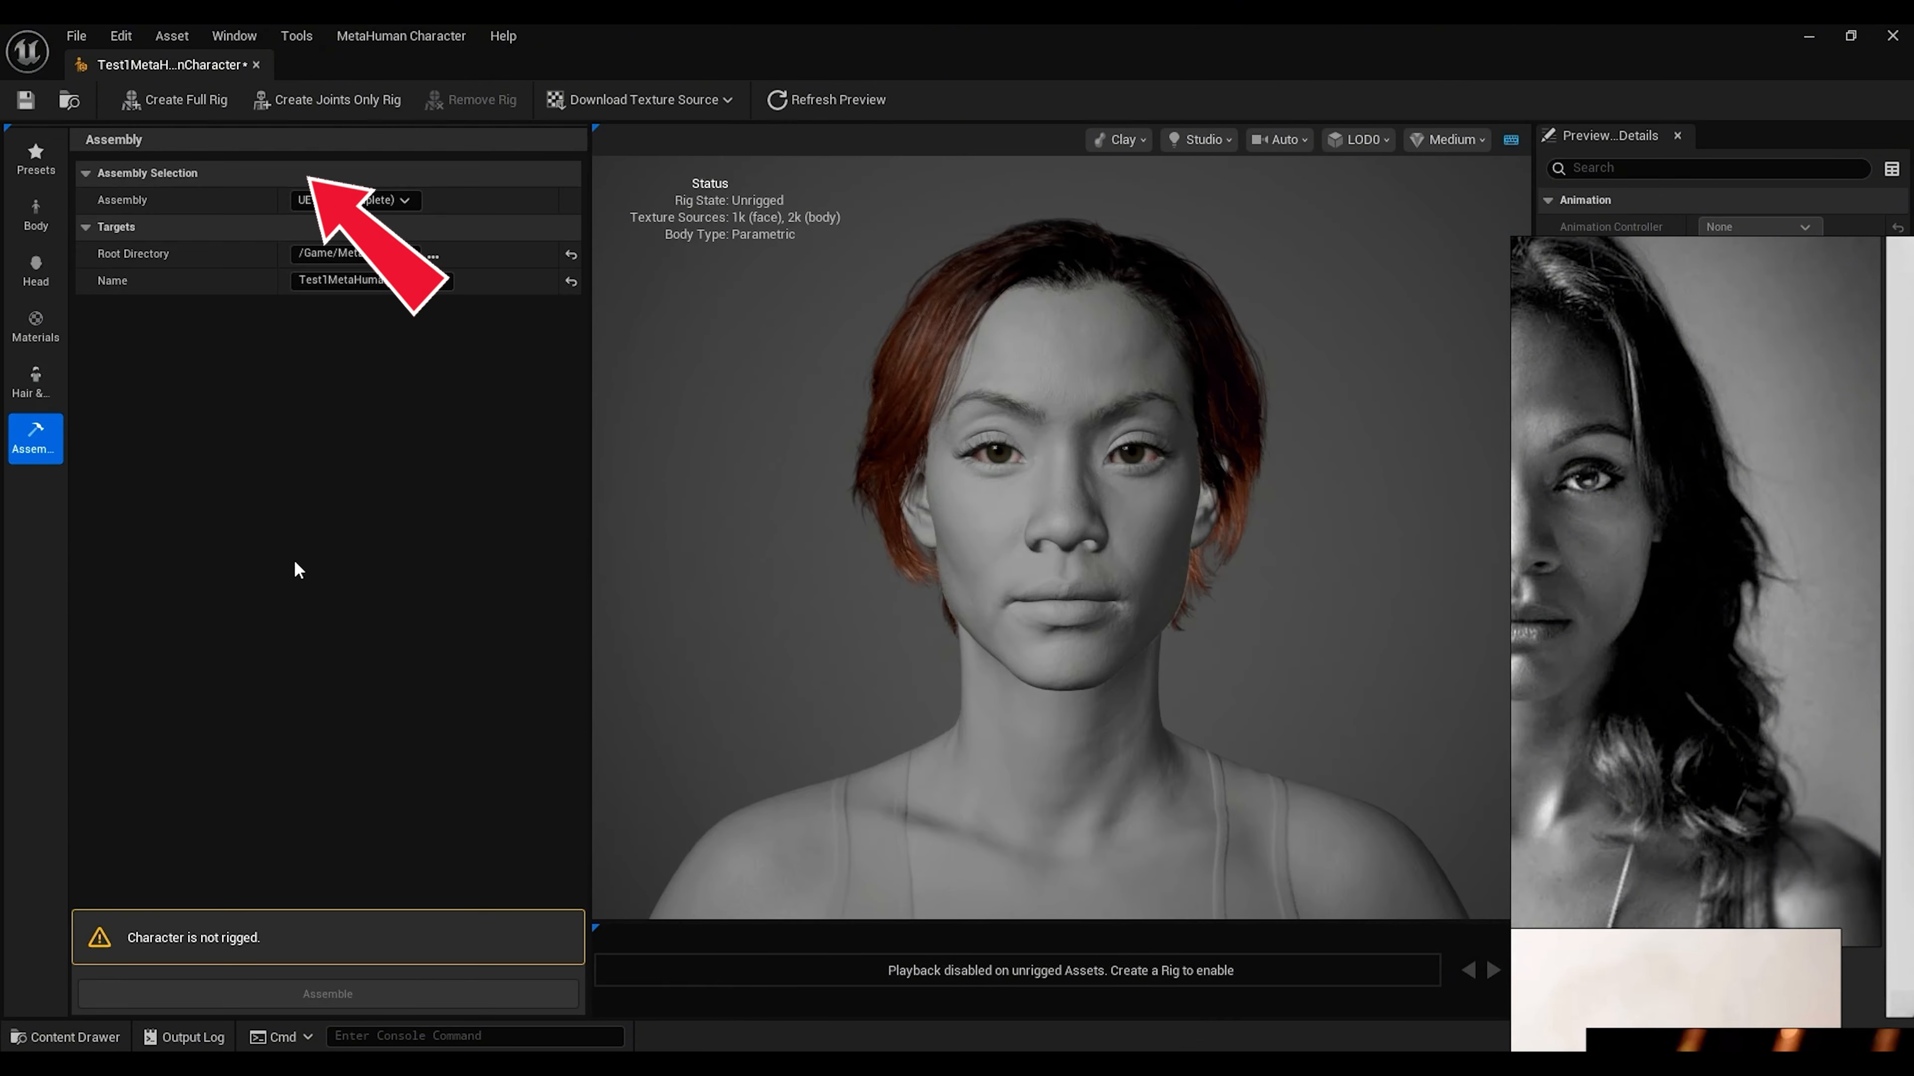
{"action": "left_click", "coordinate": [317, 104]}
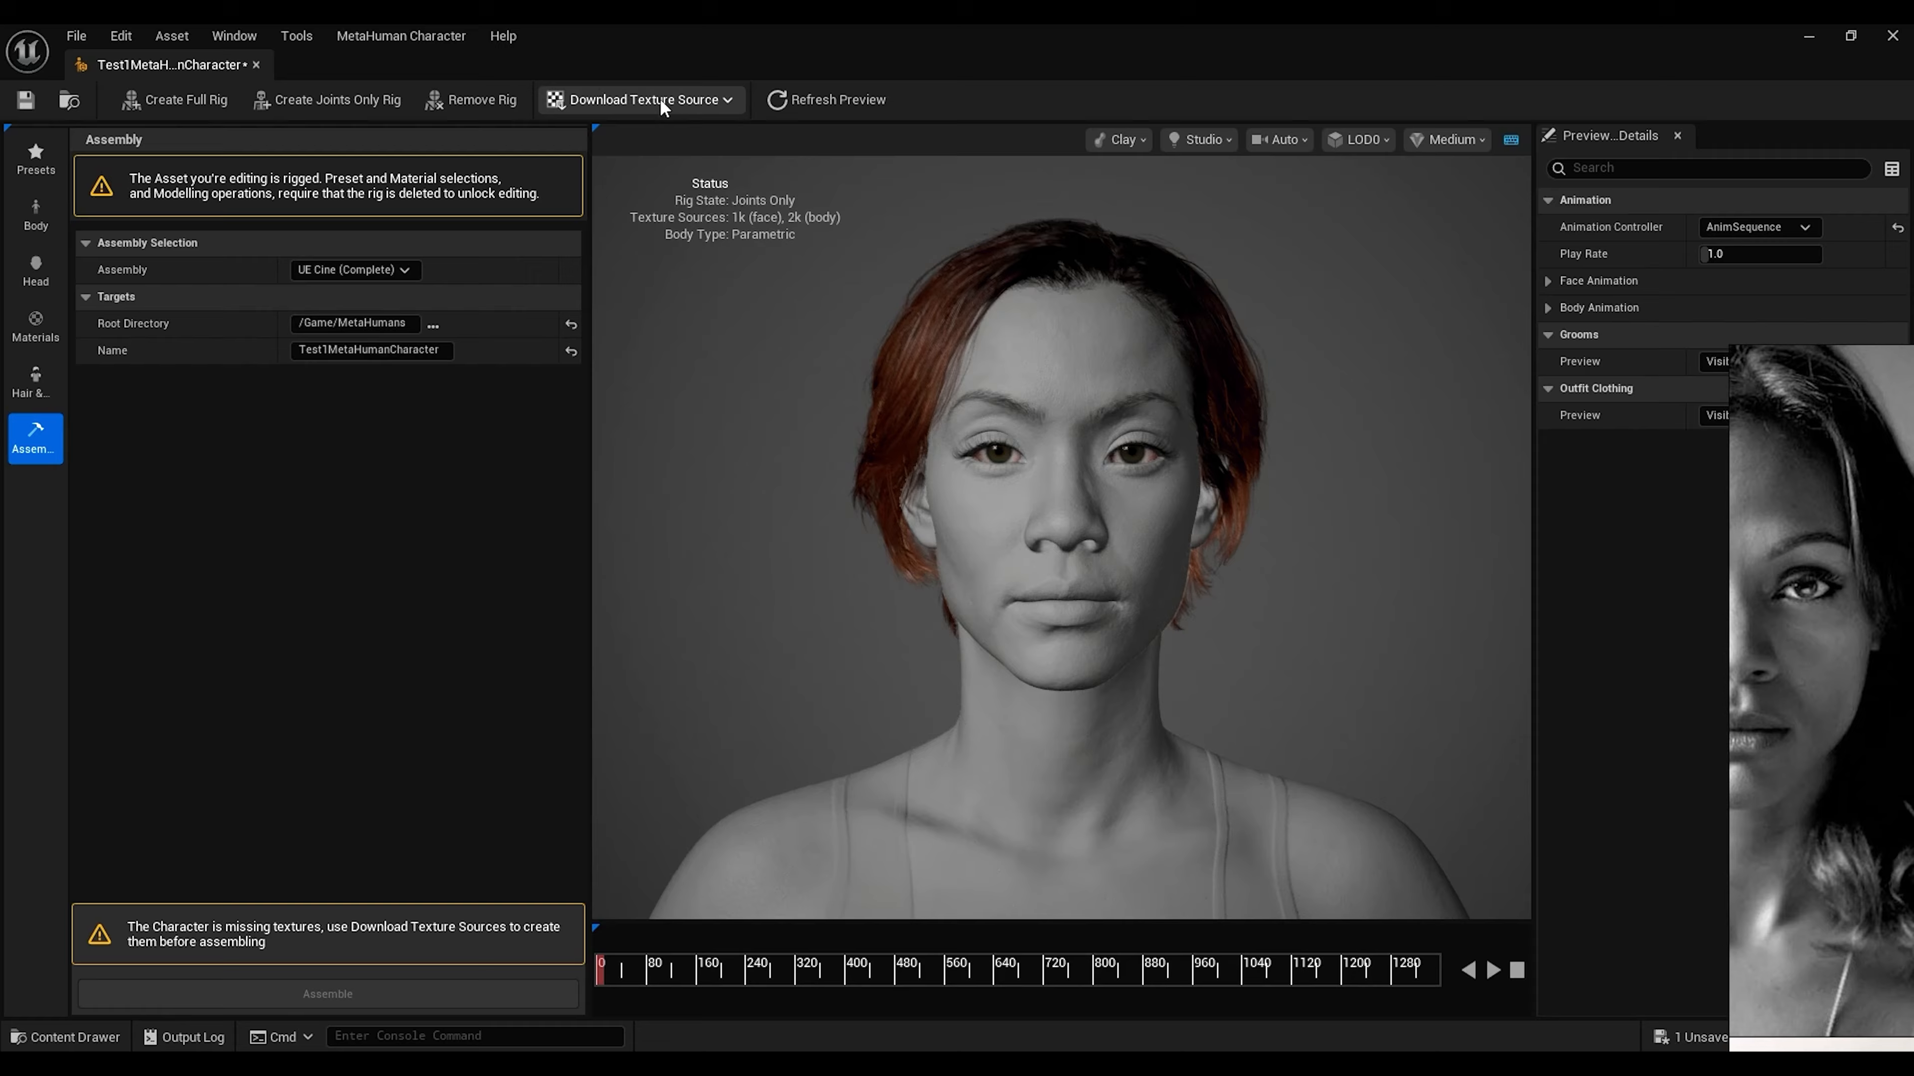
{"action": "left_click", "coordinate": [659, 98]}
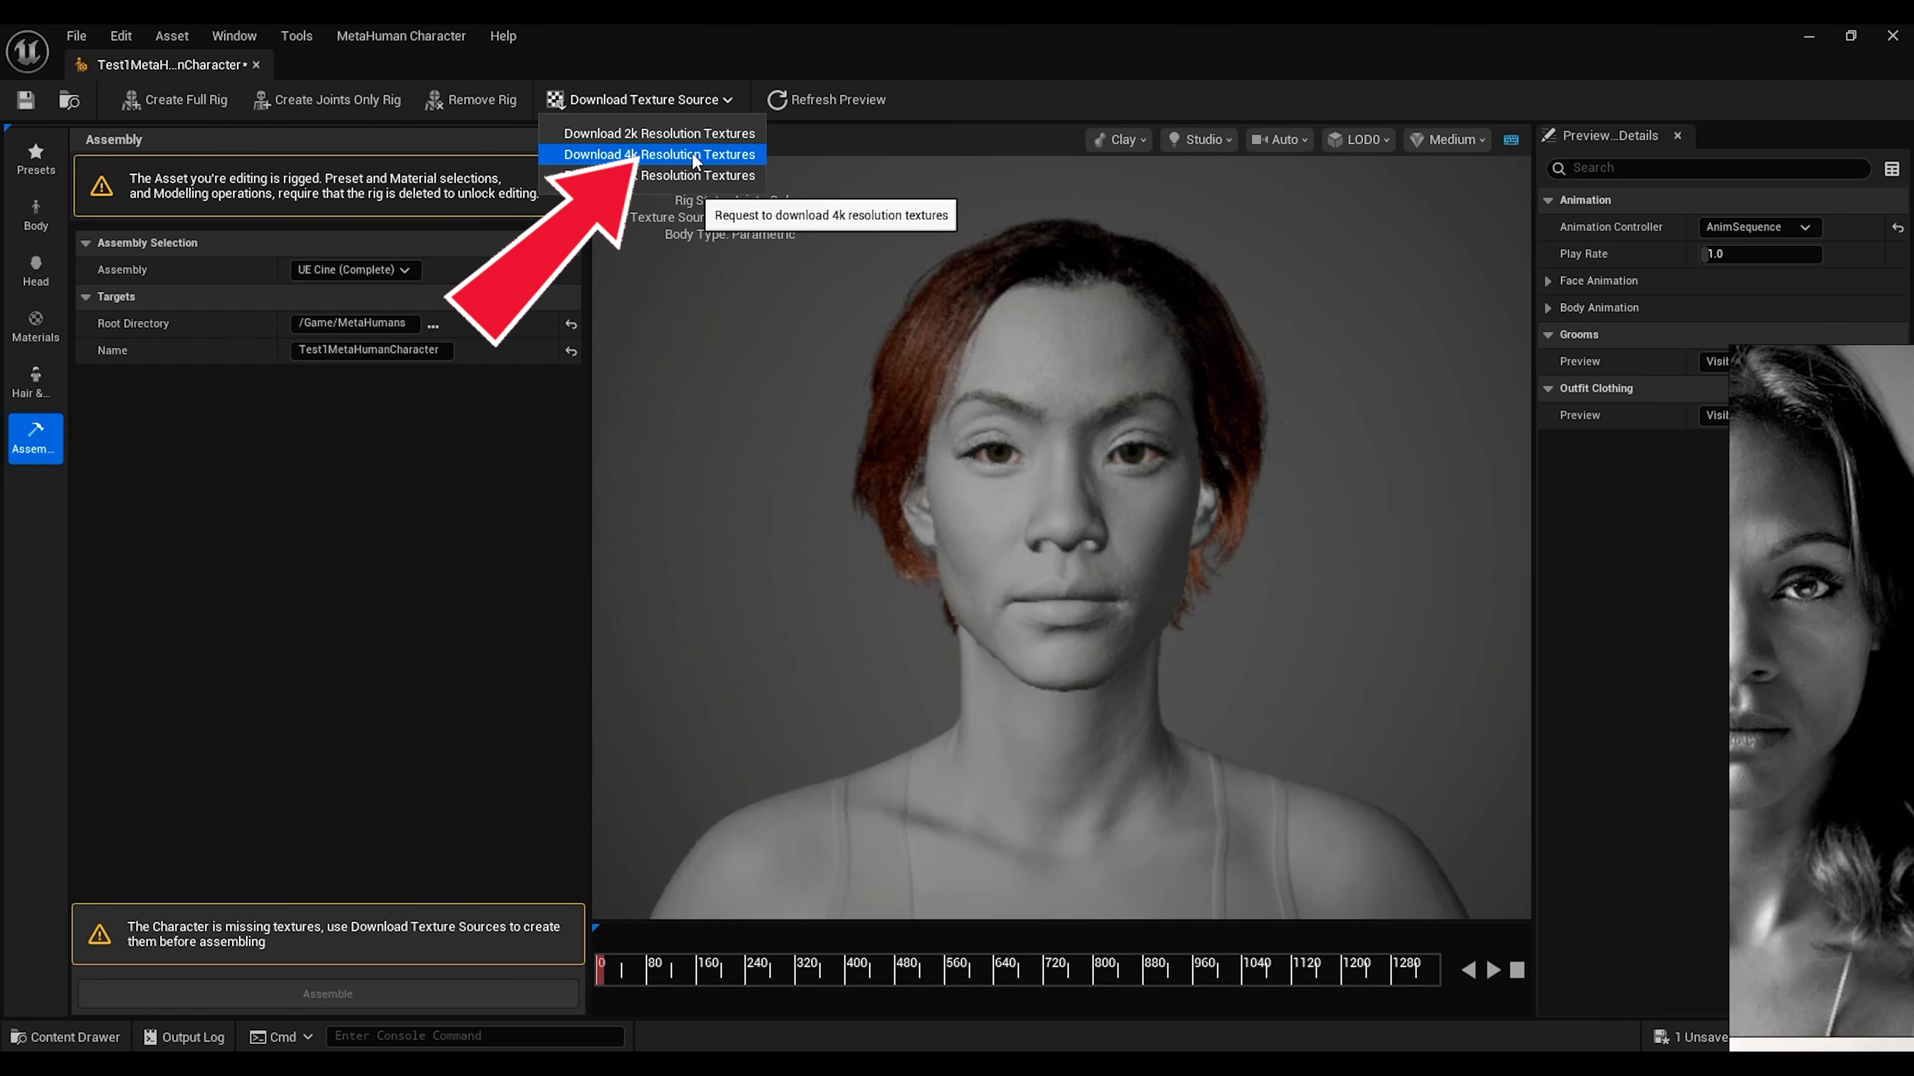
{"action": "left_click", "coordinate": [694, 155]}
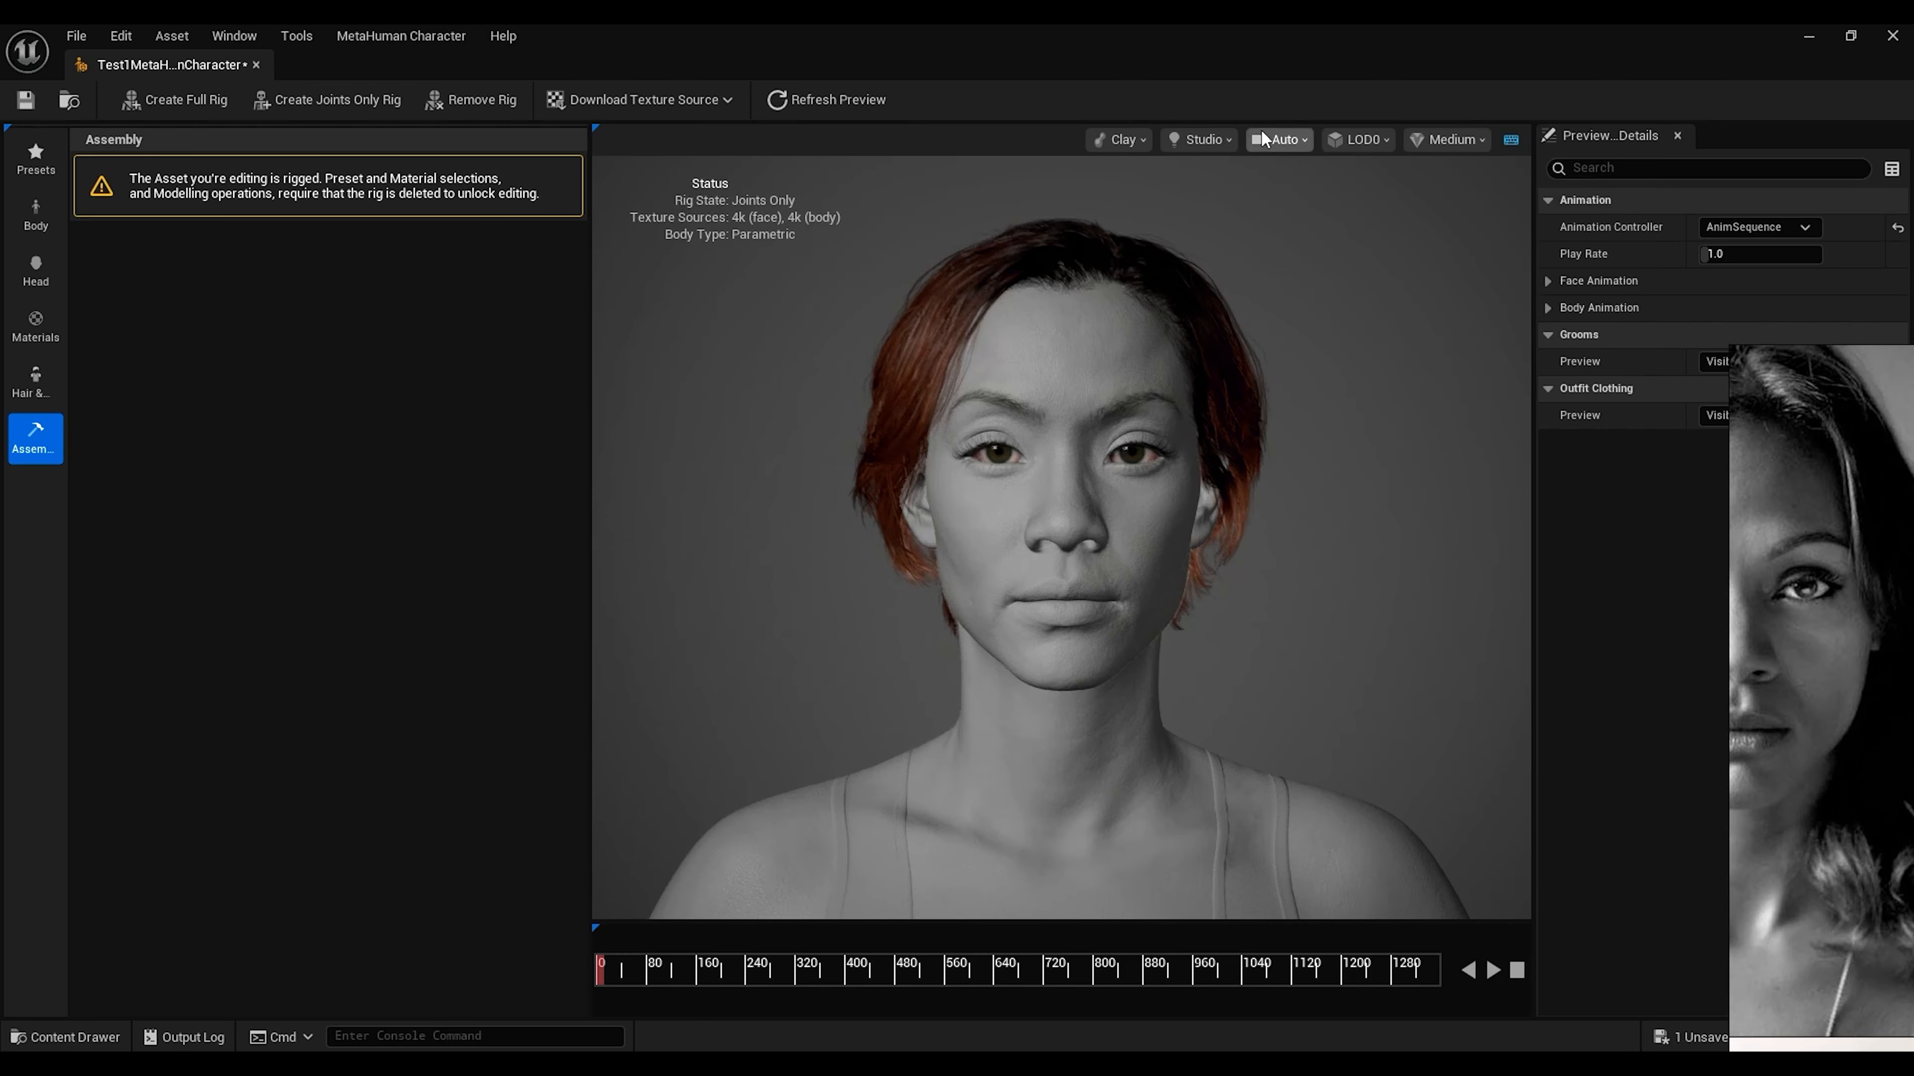
Try two other preview lighting environments on the rigged character in place of Studio
{"action": "left_click", "coordinate": [1204, 139]}
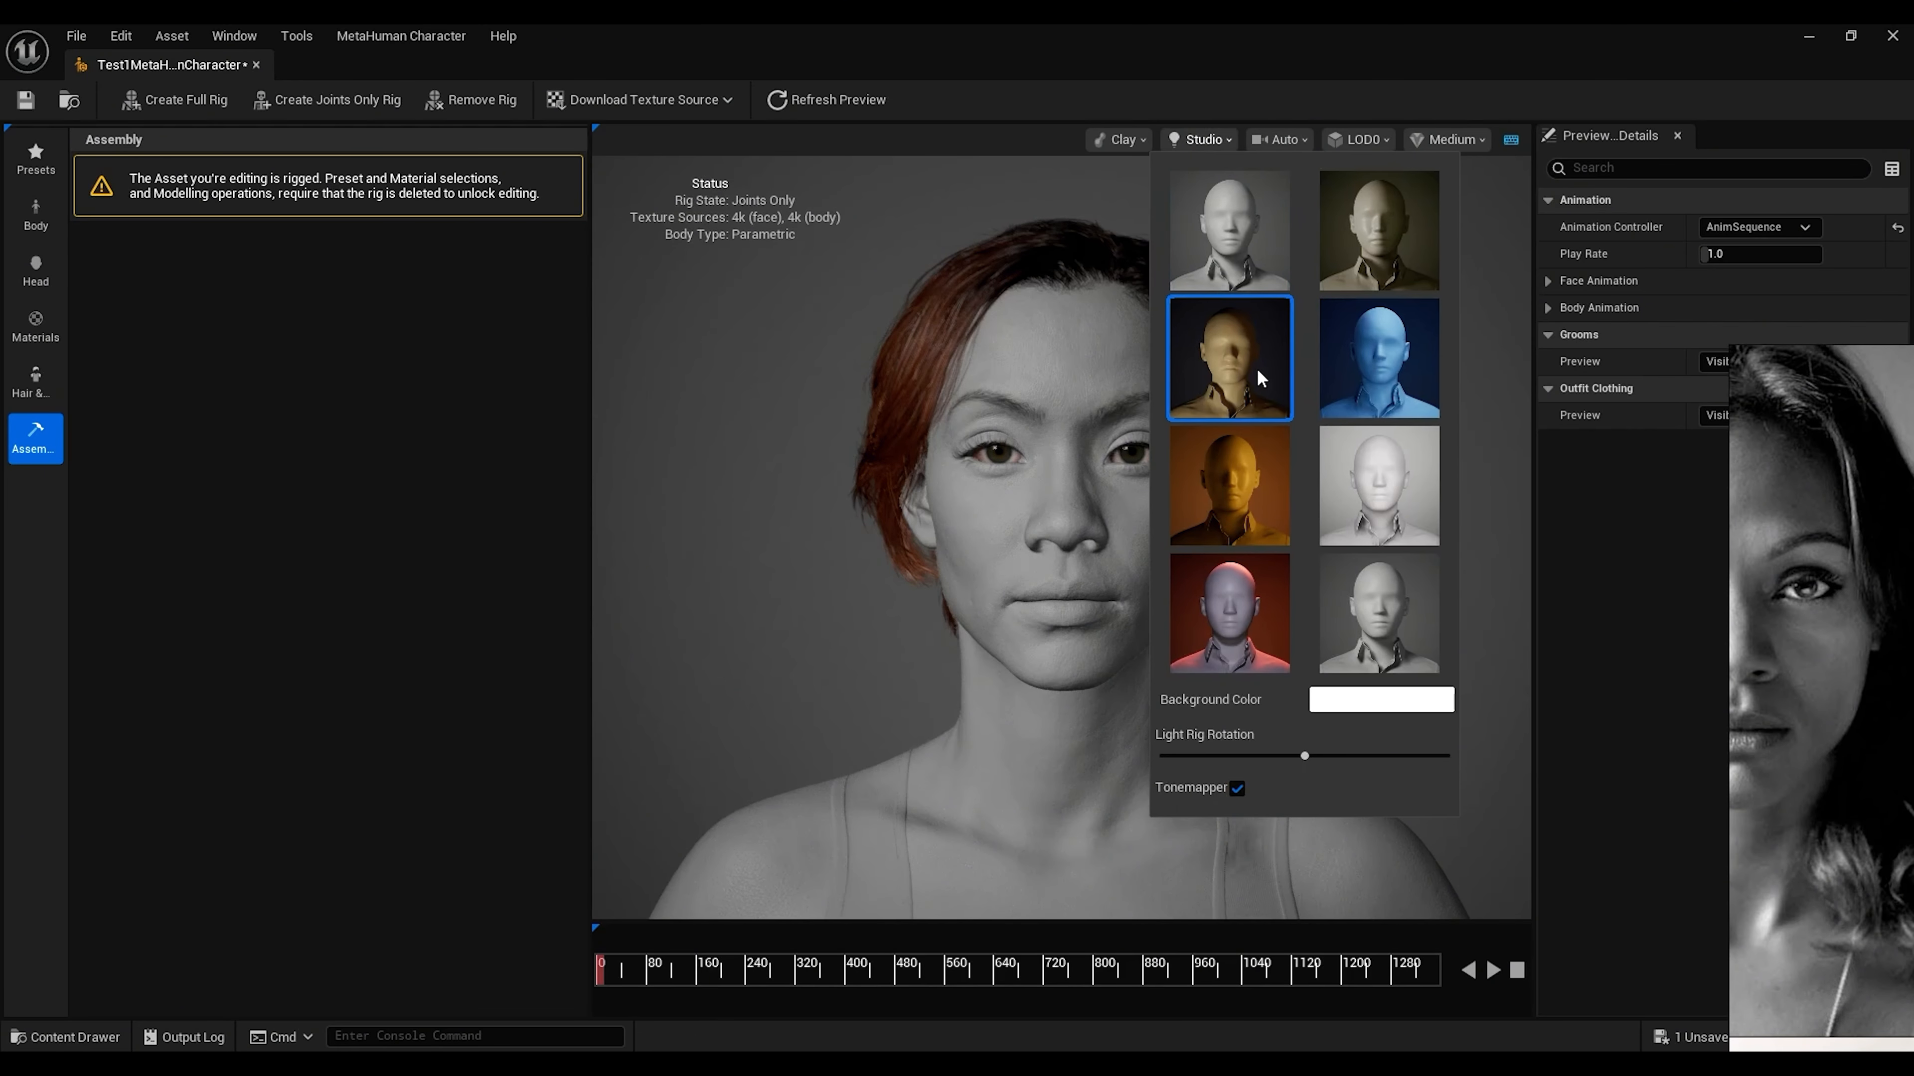
{"action": "left_click", "coordinate": [1256, 368]}
{"action": "left_click", "coordinate": [1397, 245]}
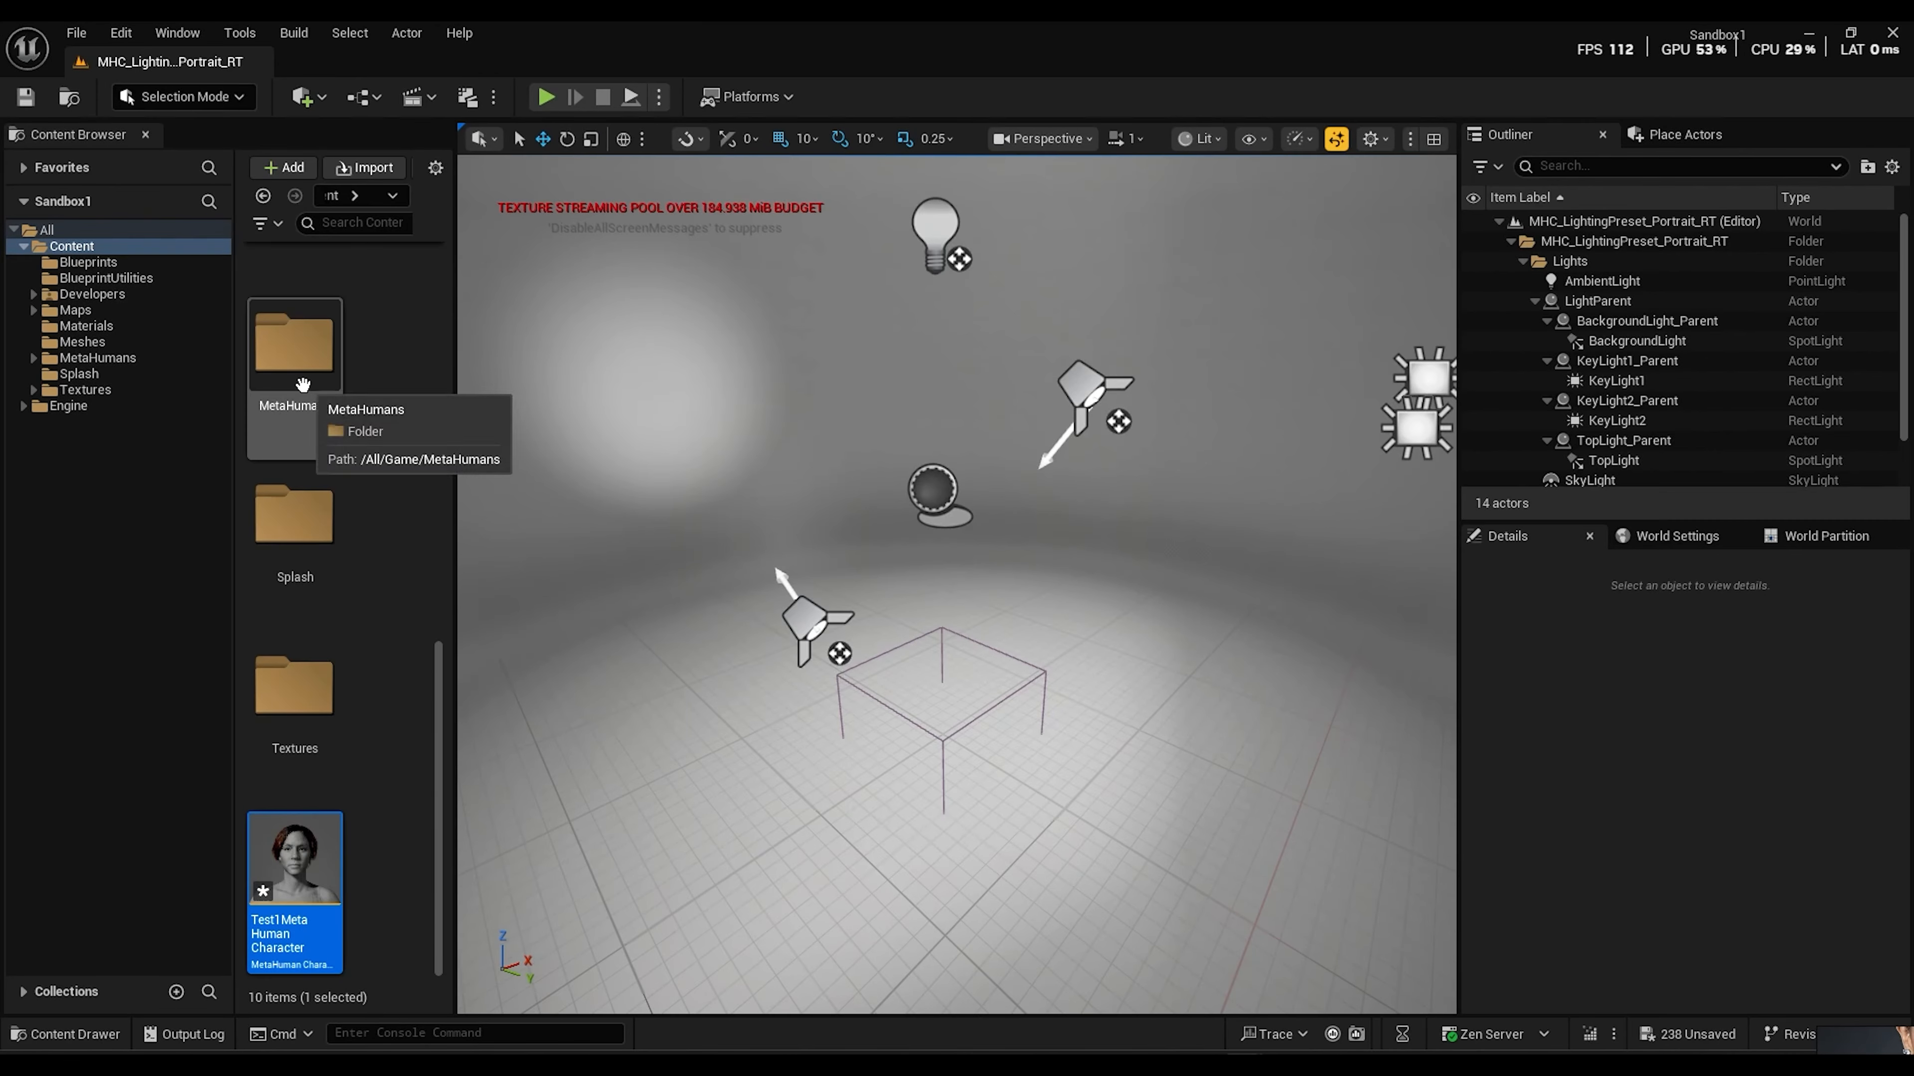
Open the BP_Test1MetaHumanCharacter blueprint, inspect the face up close, and locate the Face component's skeletal mesh asset among the project files
{"action": "double_click", "coordinate": [296, 805]}
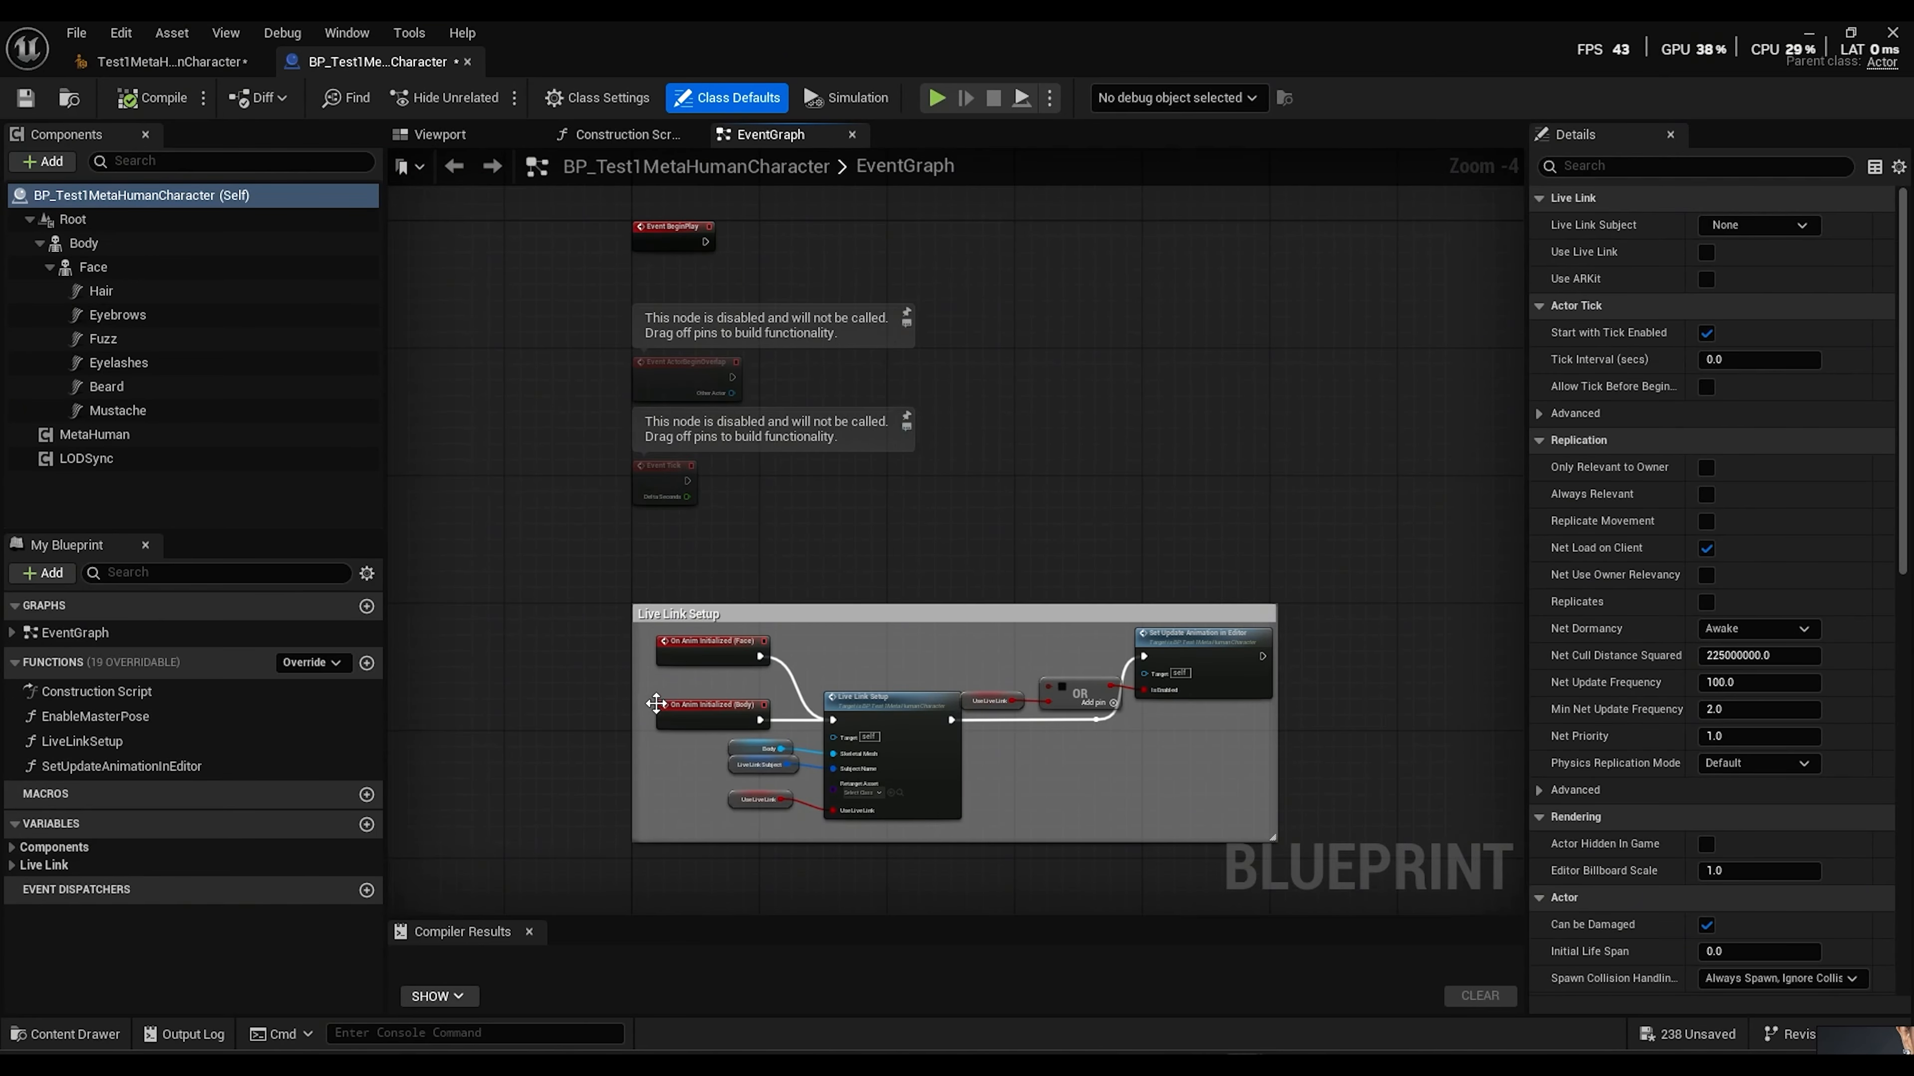
{"action": "scroll", "coordinate": [548, 650], "scroll_direction": "up", "scroll_amount": 2}
{"action": "scroll", "coordinate": [547, 650], "scroll_direction": "down", "scroll_amount": 2}
{"action": "left_click", "coordinate": [444, 134]}
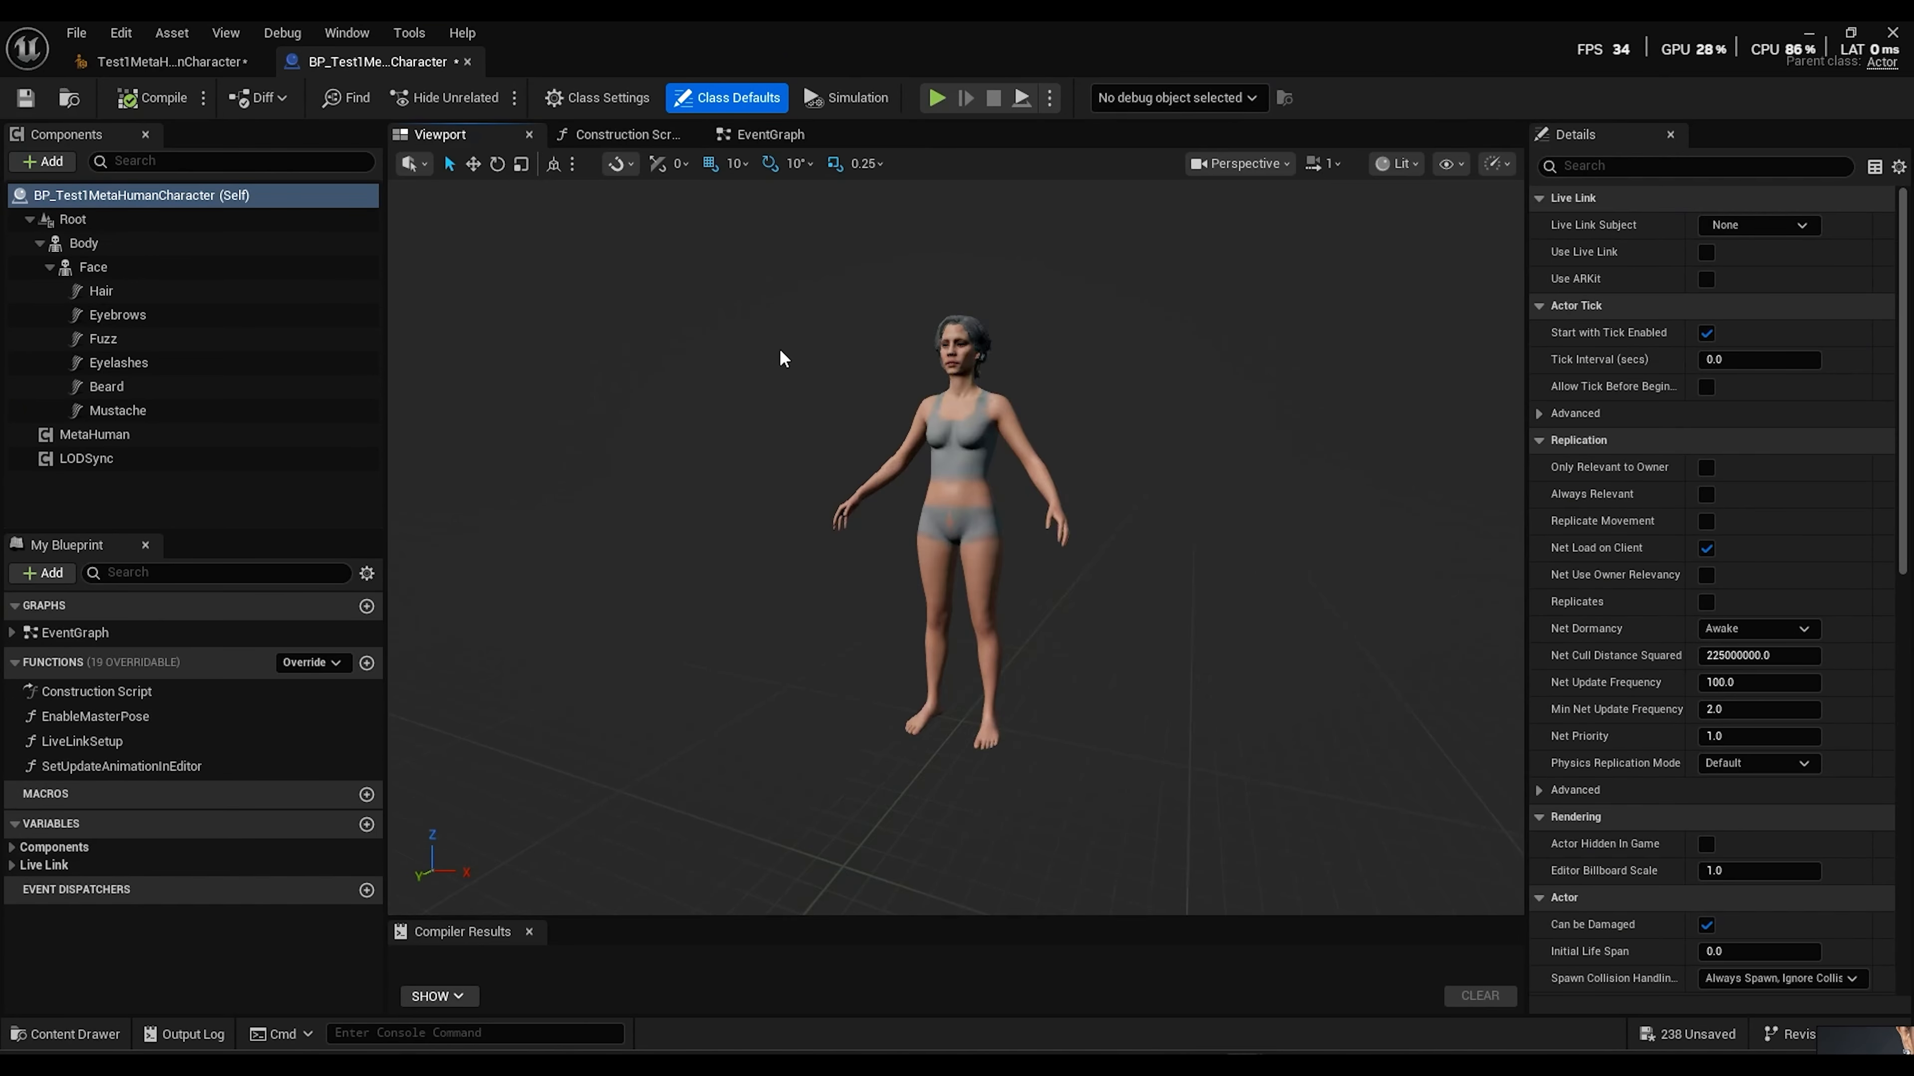
{"action": "scroll", "coordinate": [711, 469], "scroll_direction": "up", "scroll_amount": 10}
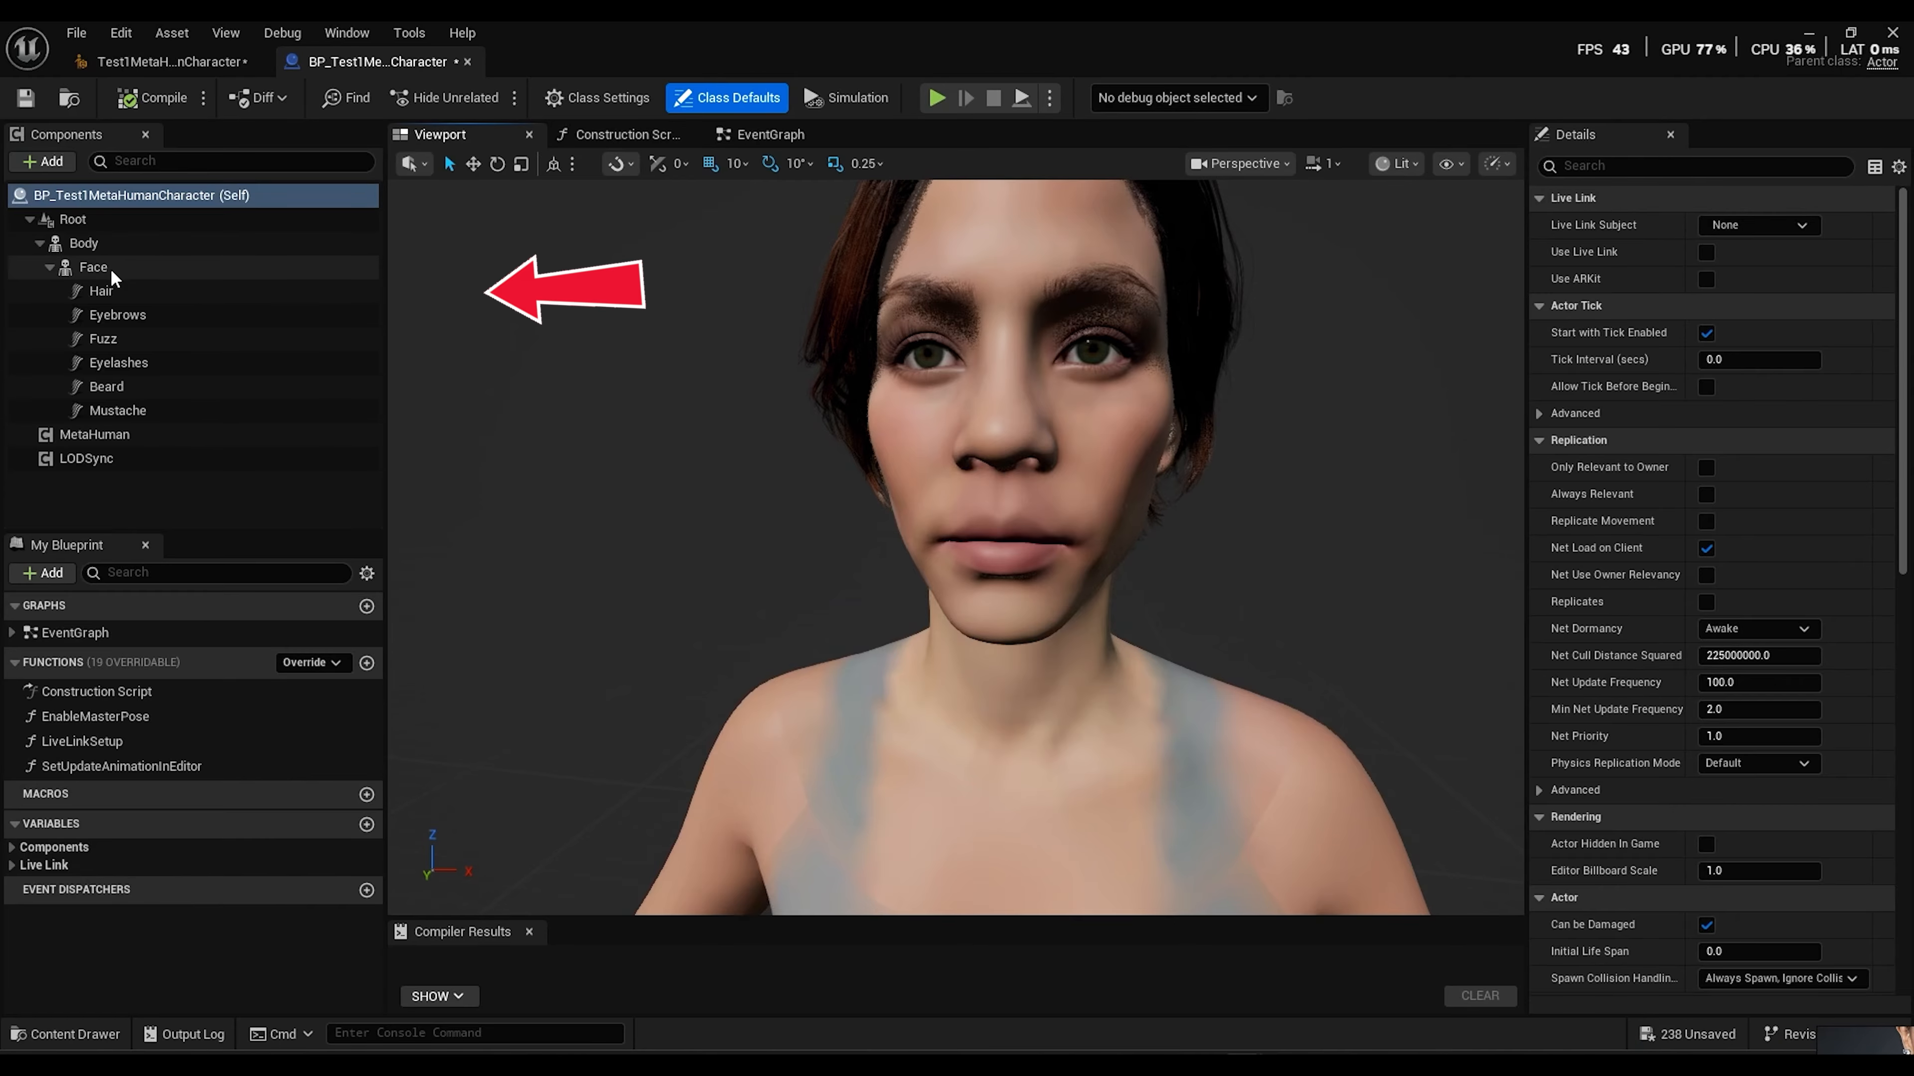
{"action": "left_click", "coordinate": [93, 267]}
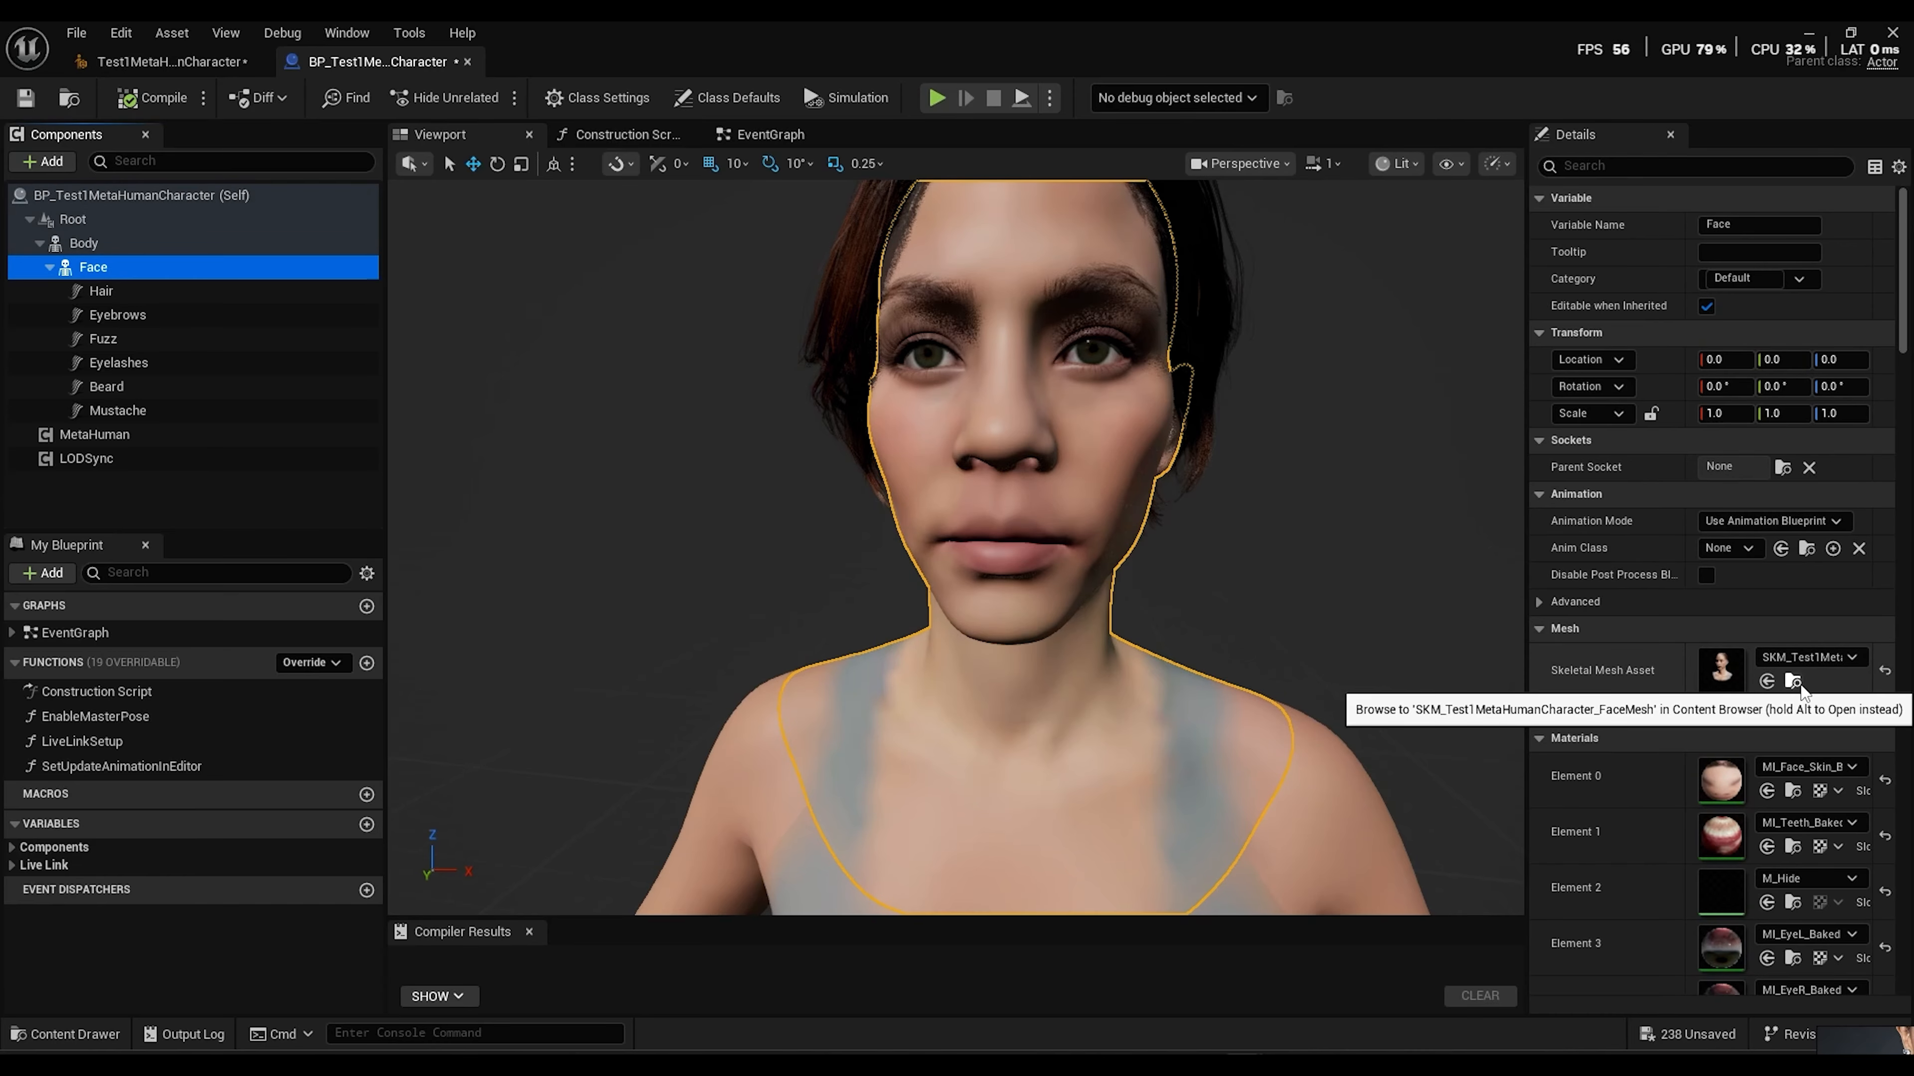
{"action": "left_click", "coordinate": [1800, 684]}
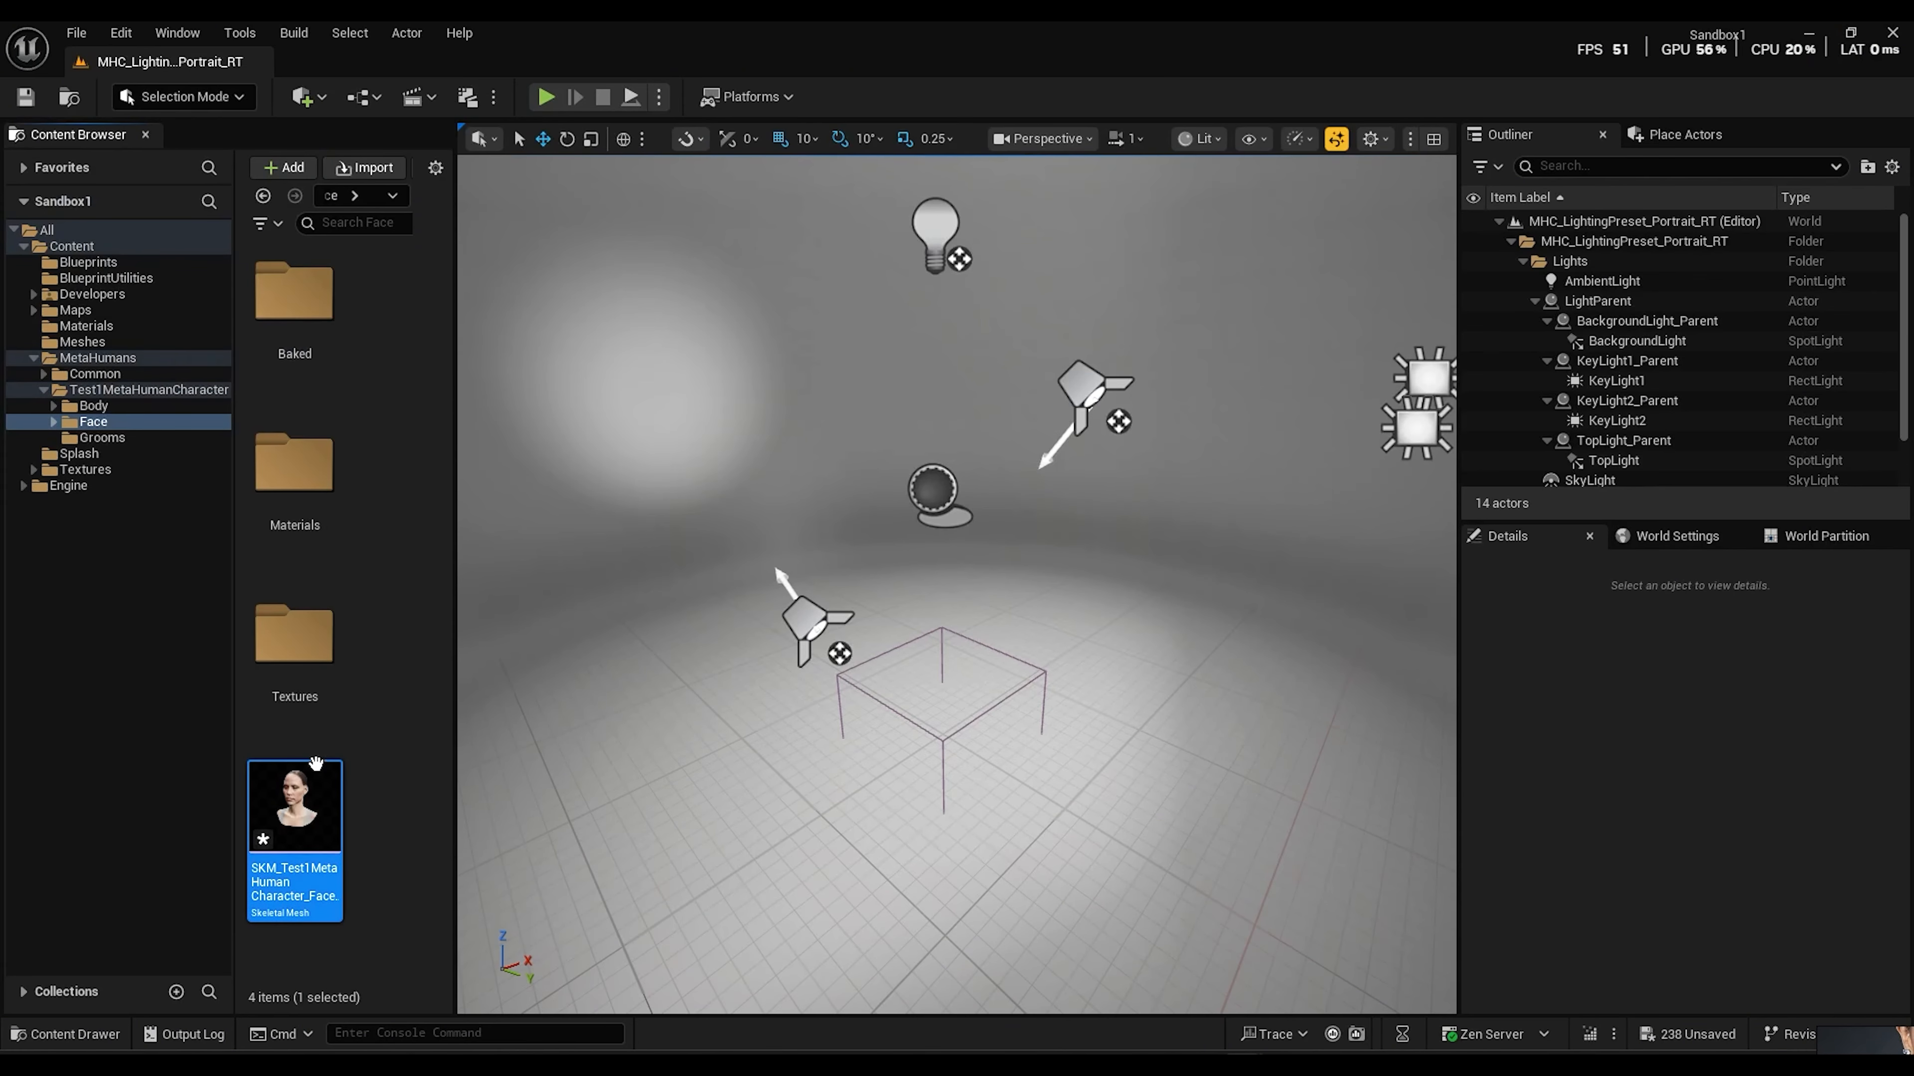
Export the SKM_Test1MetaHumanCharacter_FaceMesh skeletal mesh as FBX to the FromUnreal folder, with Export Morph Targets off and Bake Material Inputs disabled
{"action": "mouse_move", "coordinate": [305, 829]}
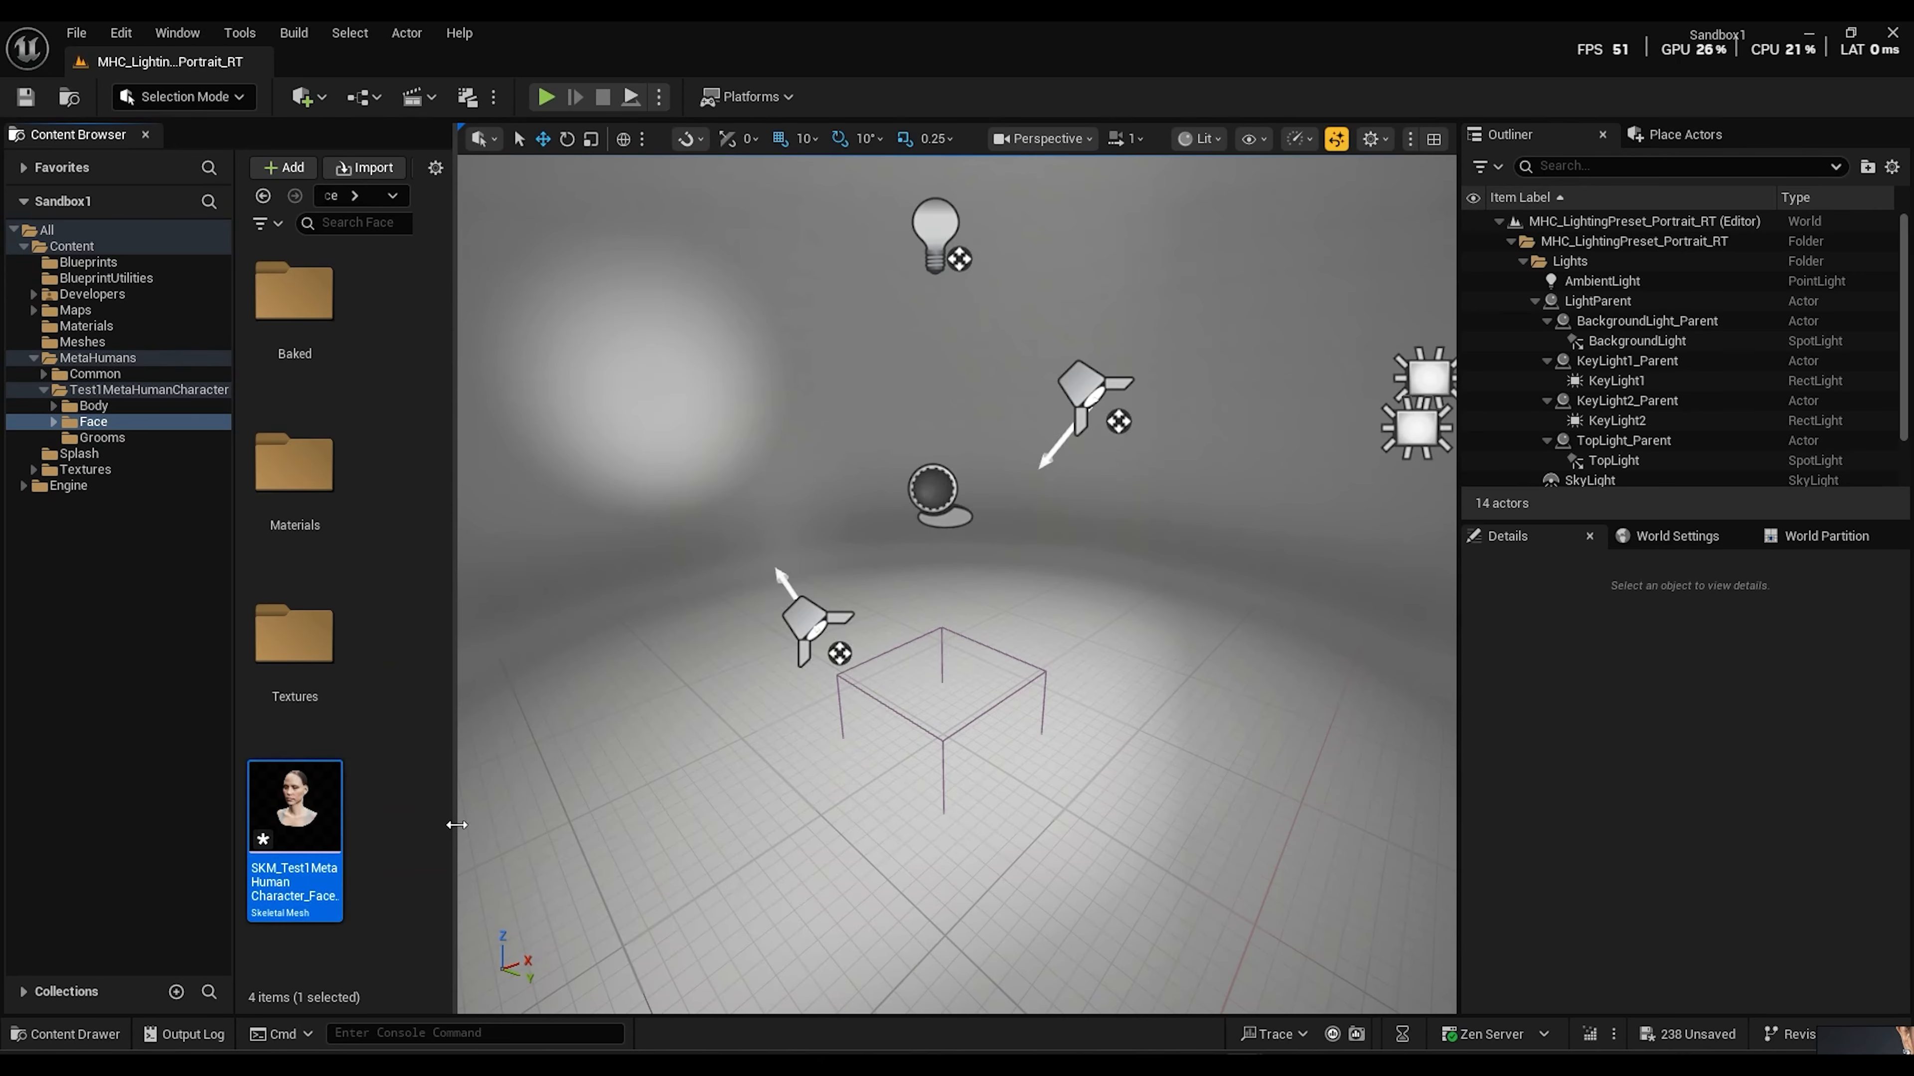
{"action": "right_click", "coordinate": [294, 820]}
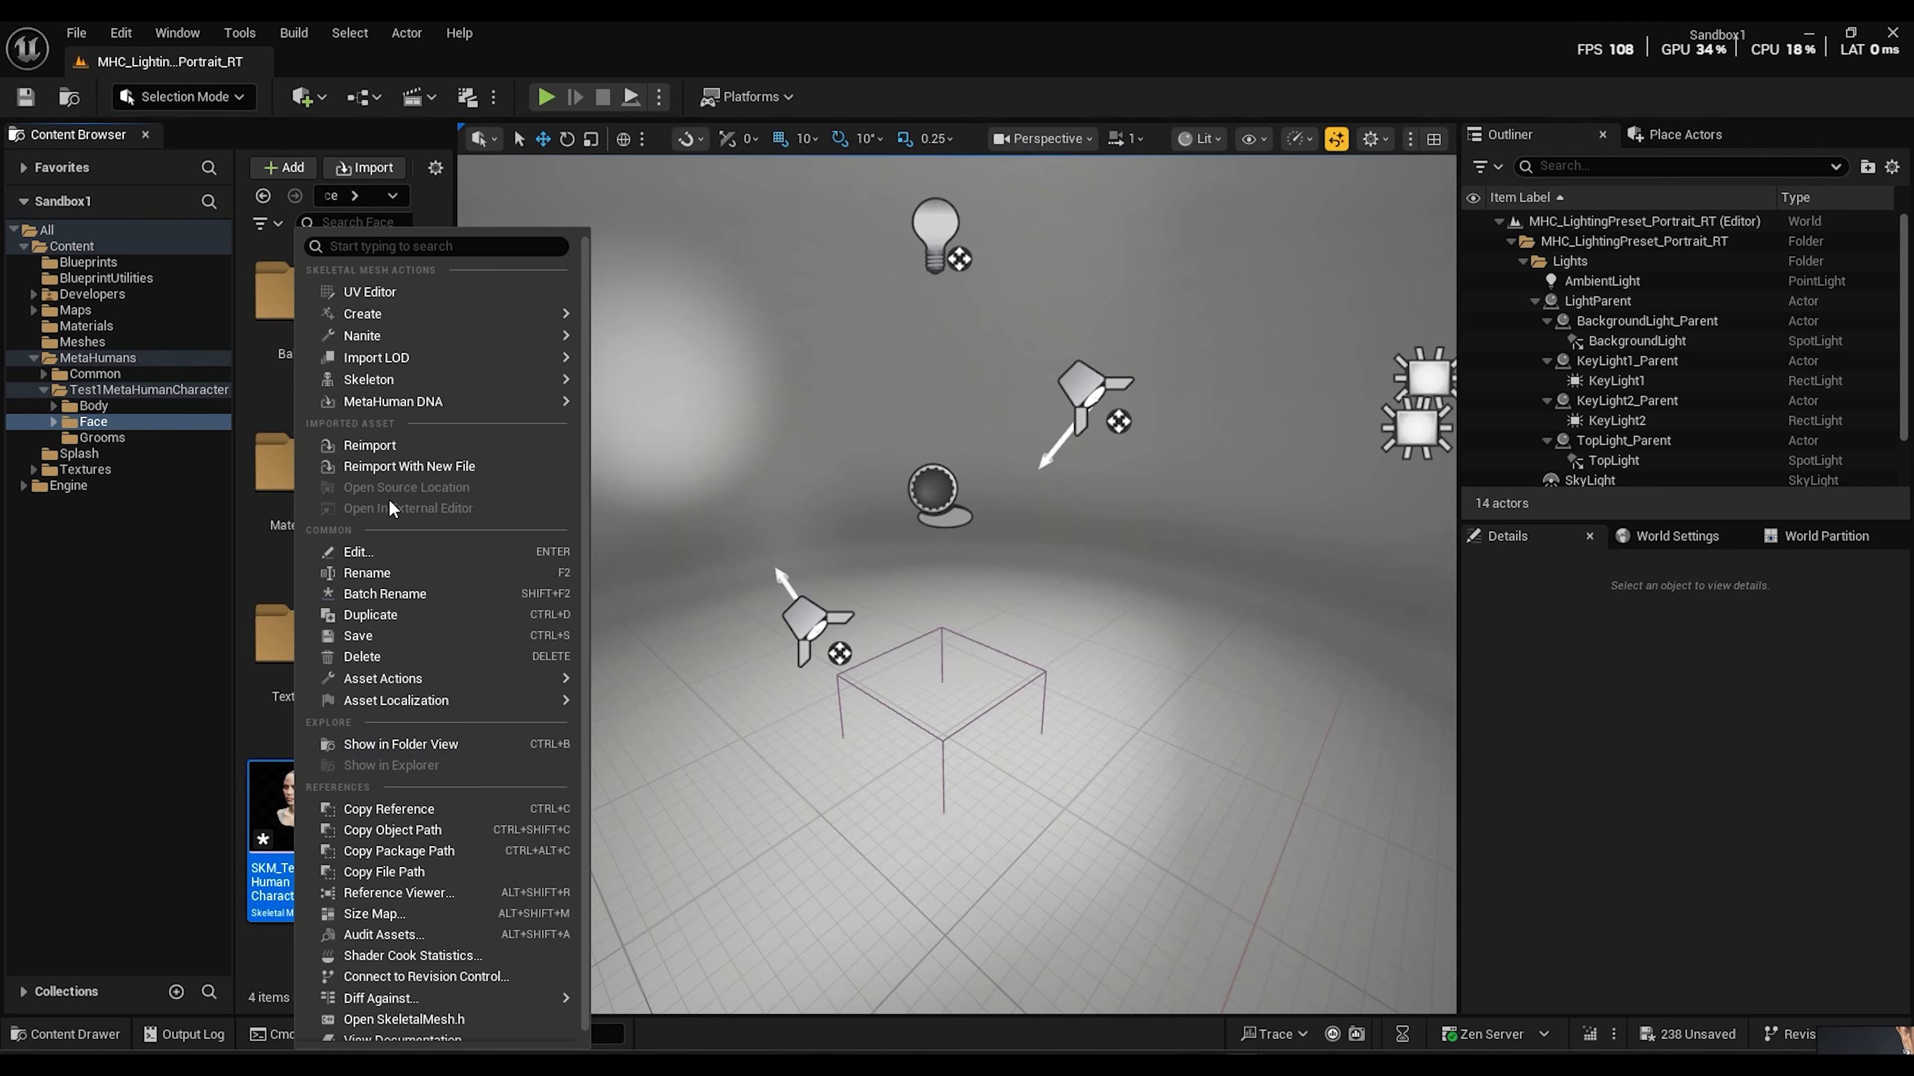
{"action": "mouse_move", "coordinate": [428, 404]}
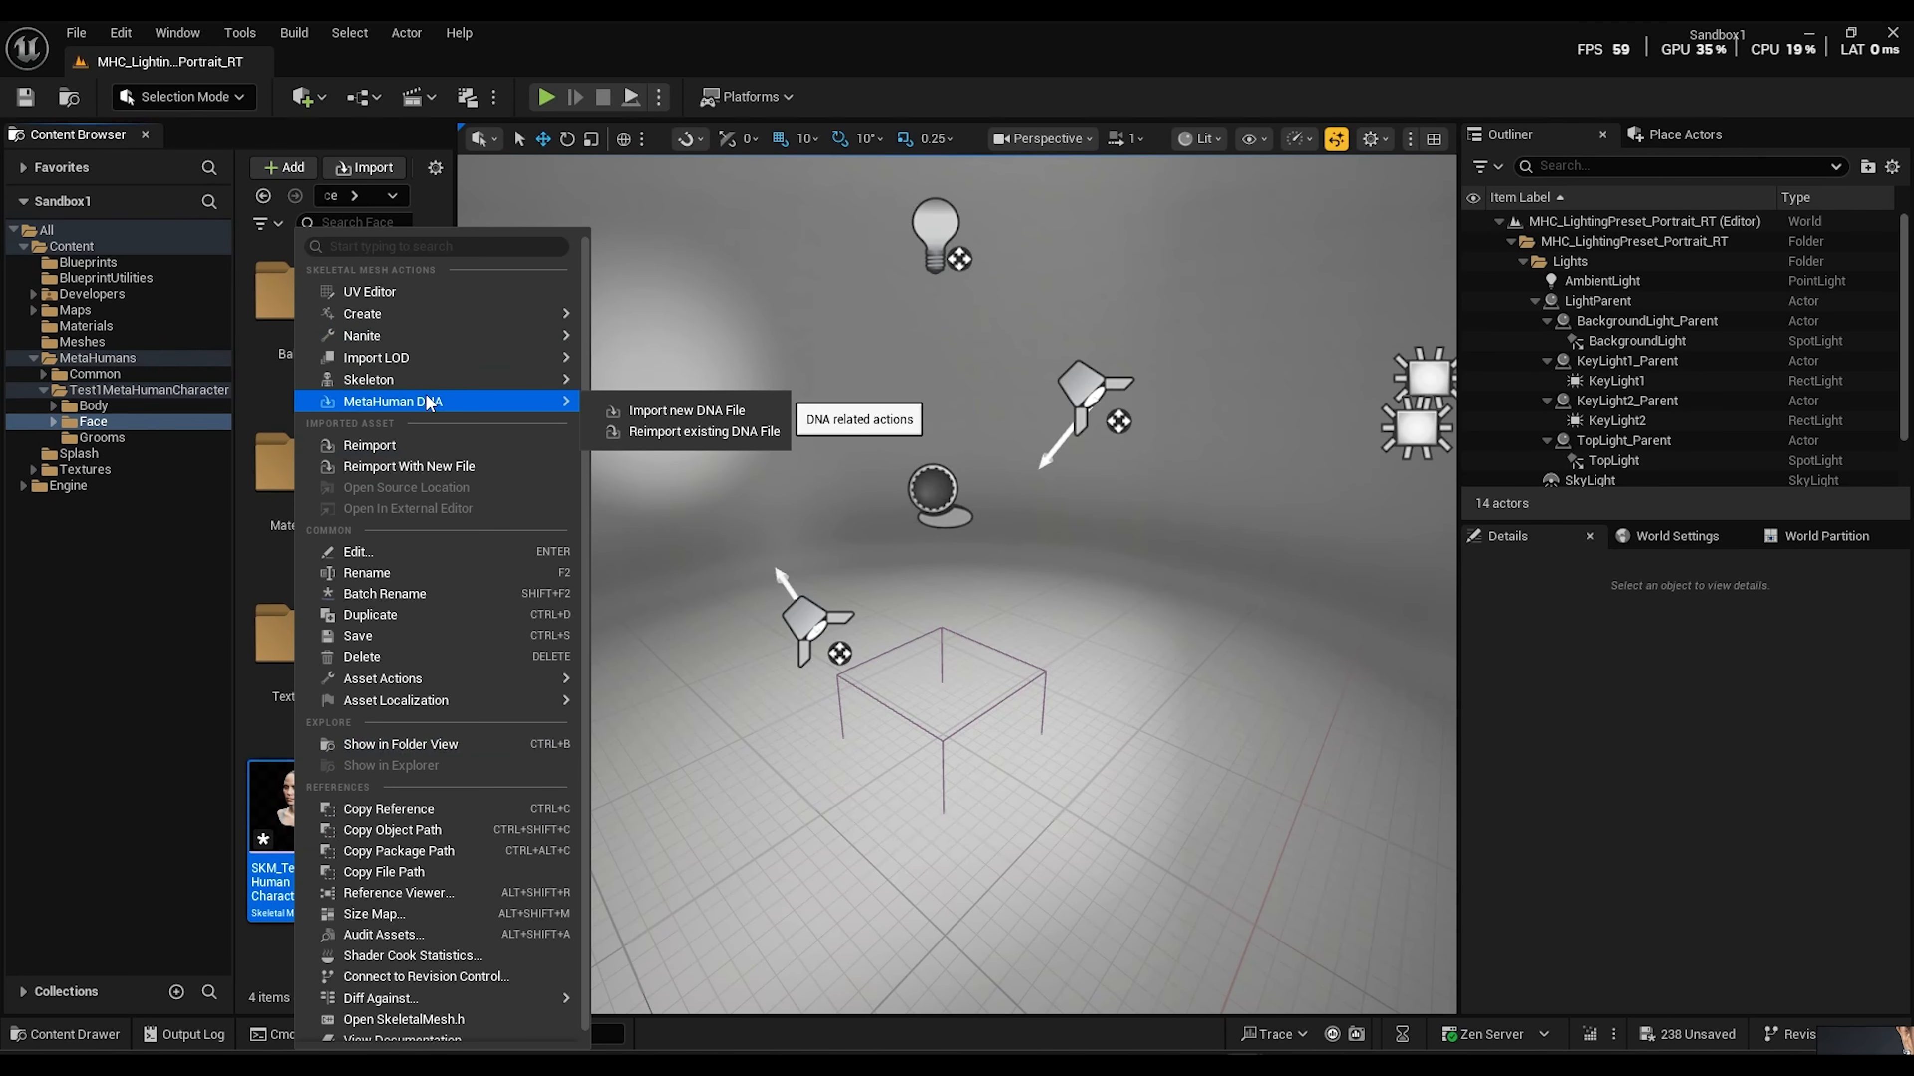
{"action": "mouse_move", "coordinate": [436, 679]}
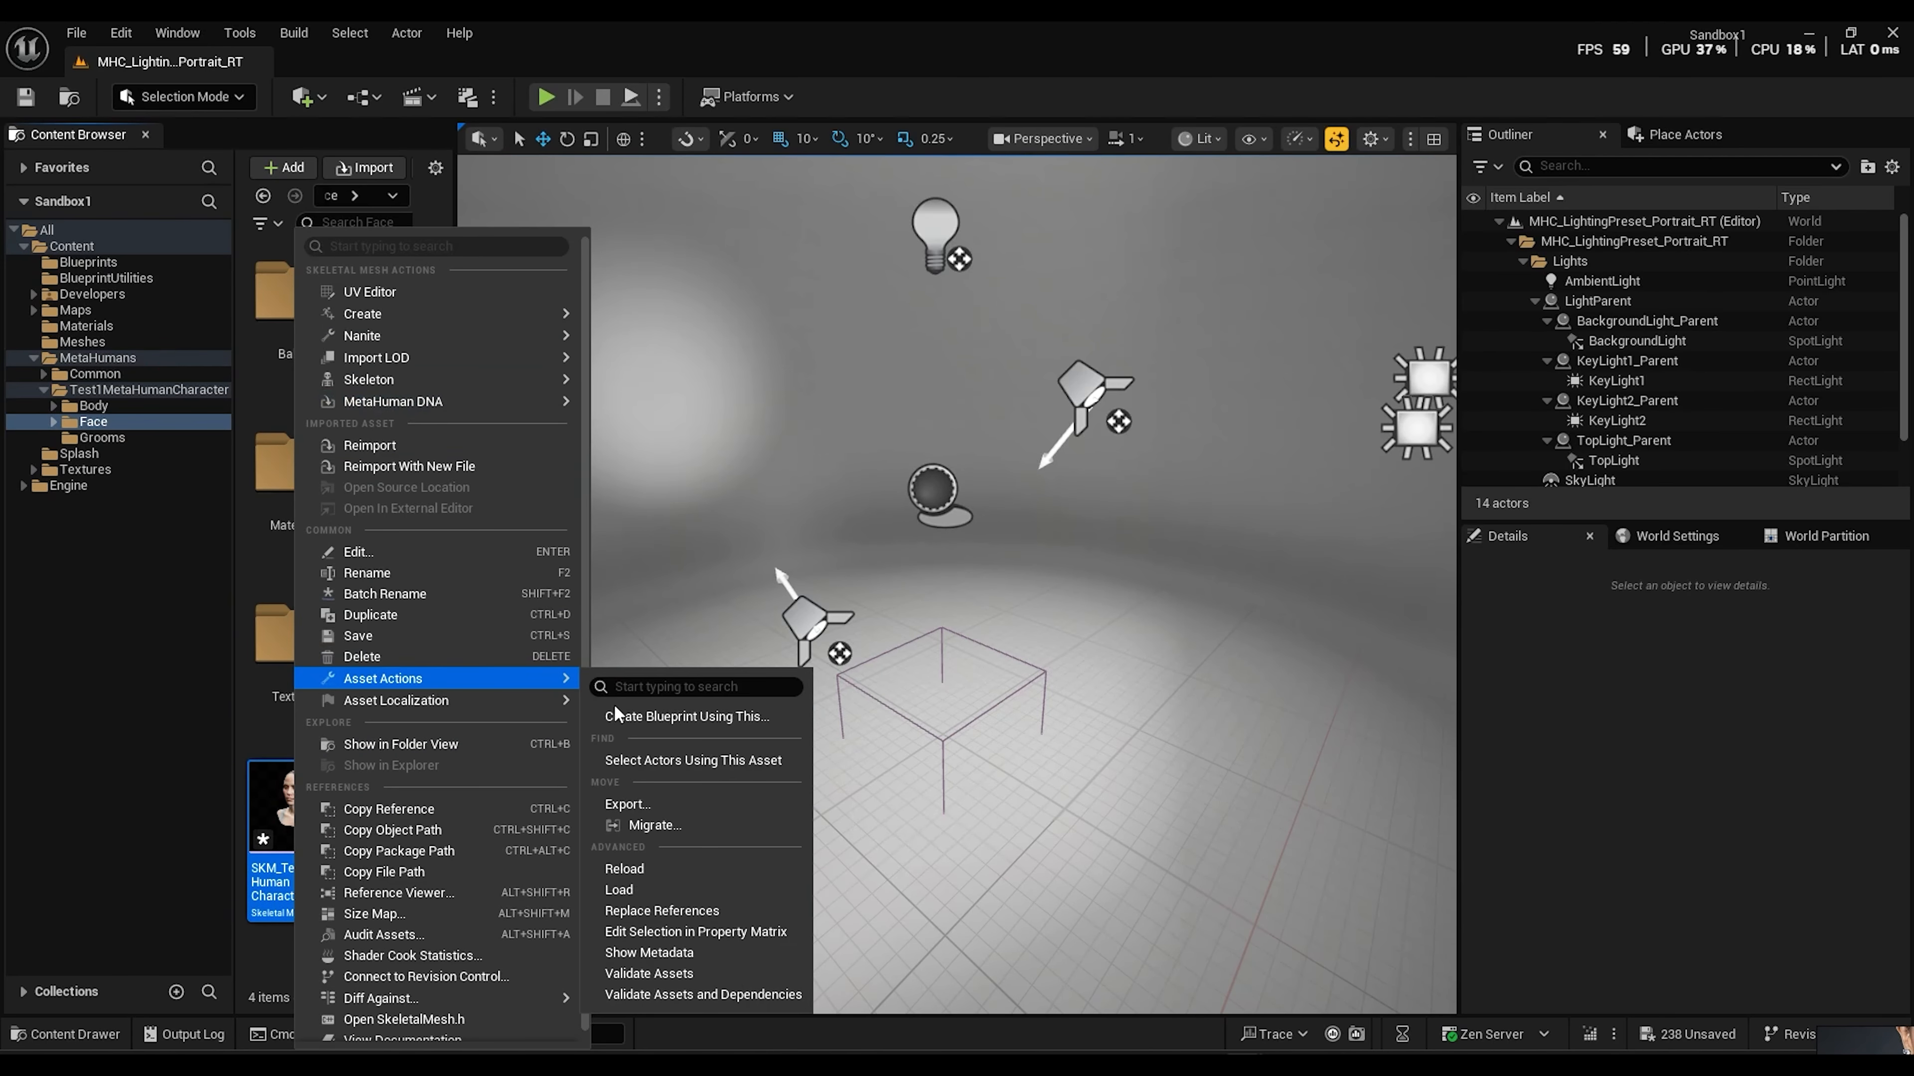
{"action": "left_click", "coordinate": [629, 804]}
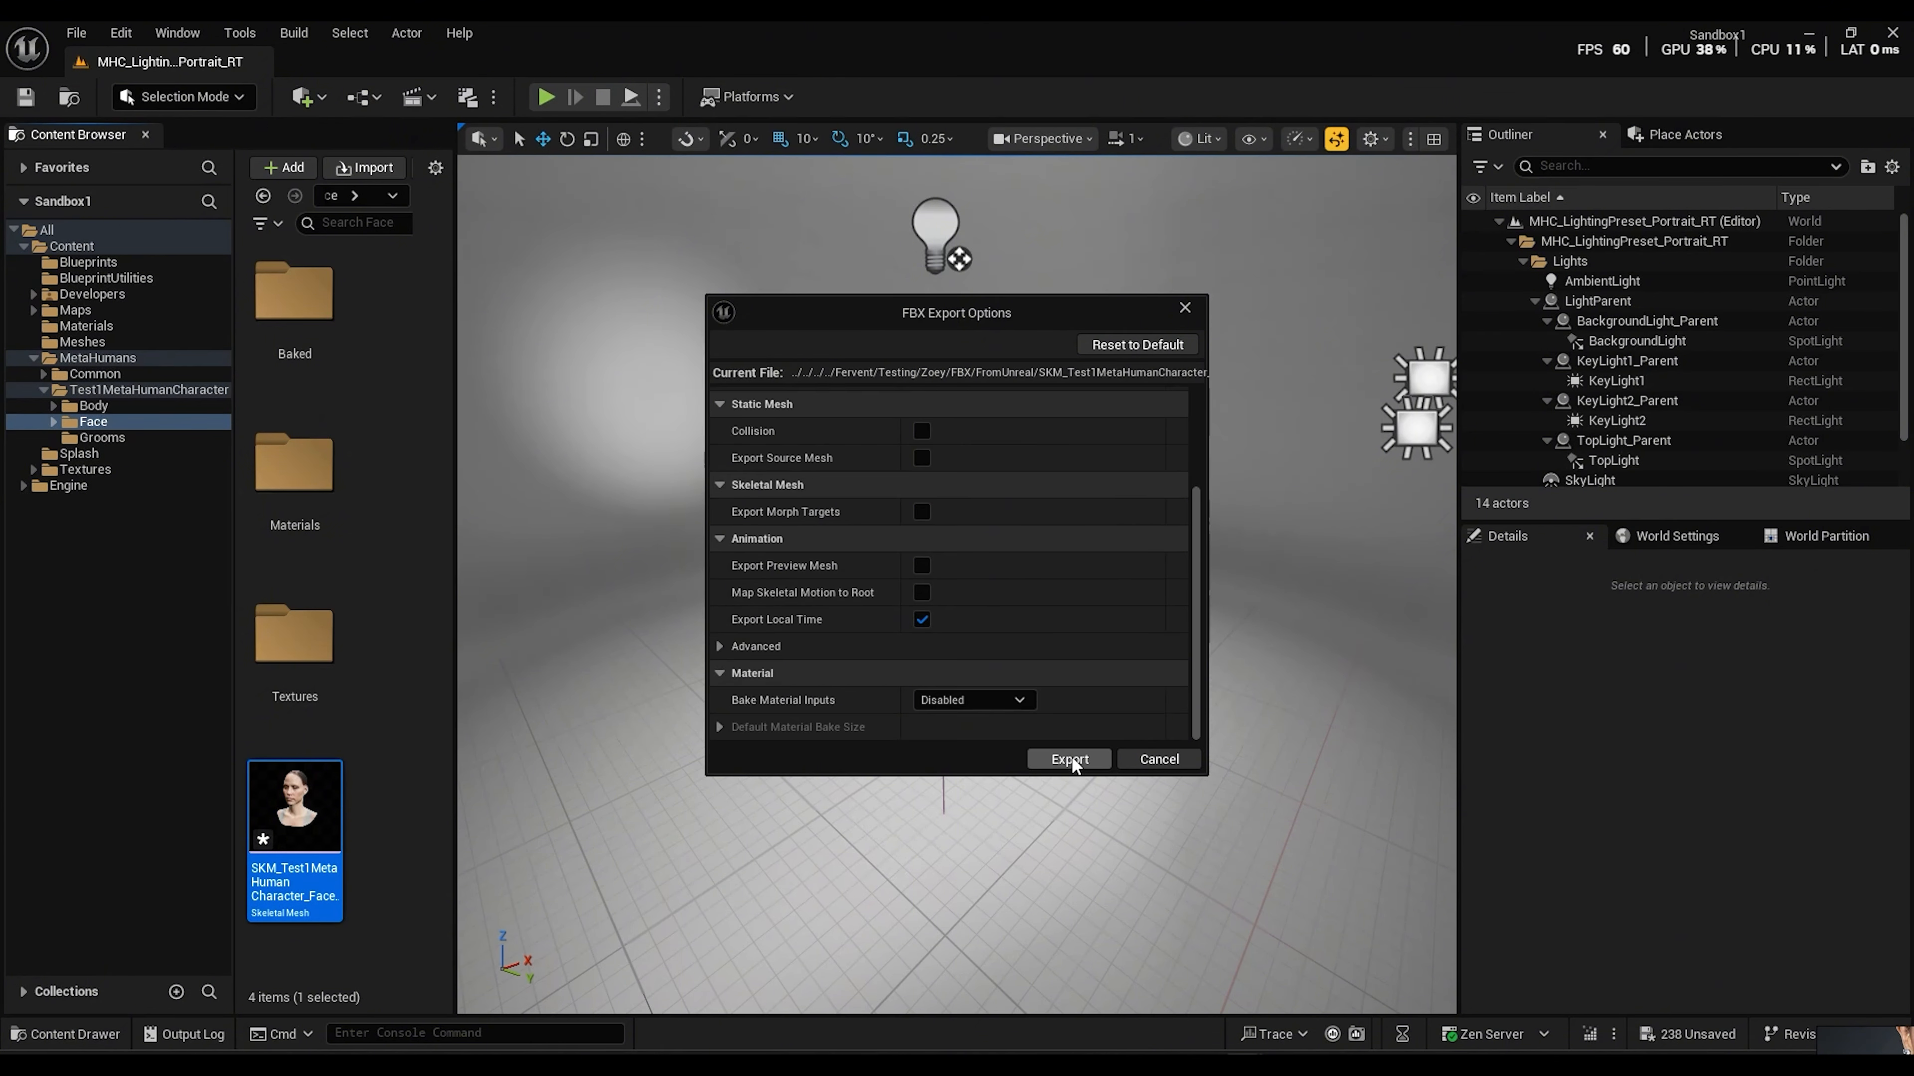
{"action": "left_click", "coordinate": [1072, 760]}
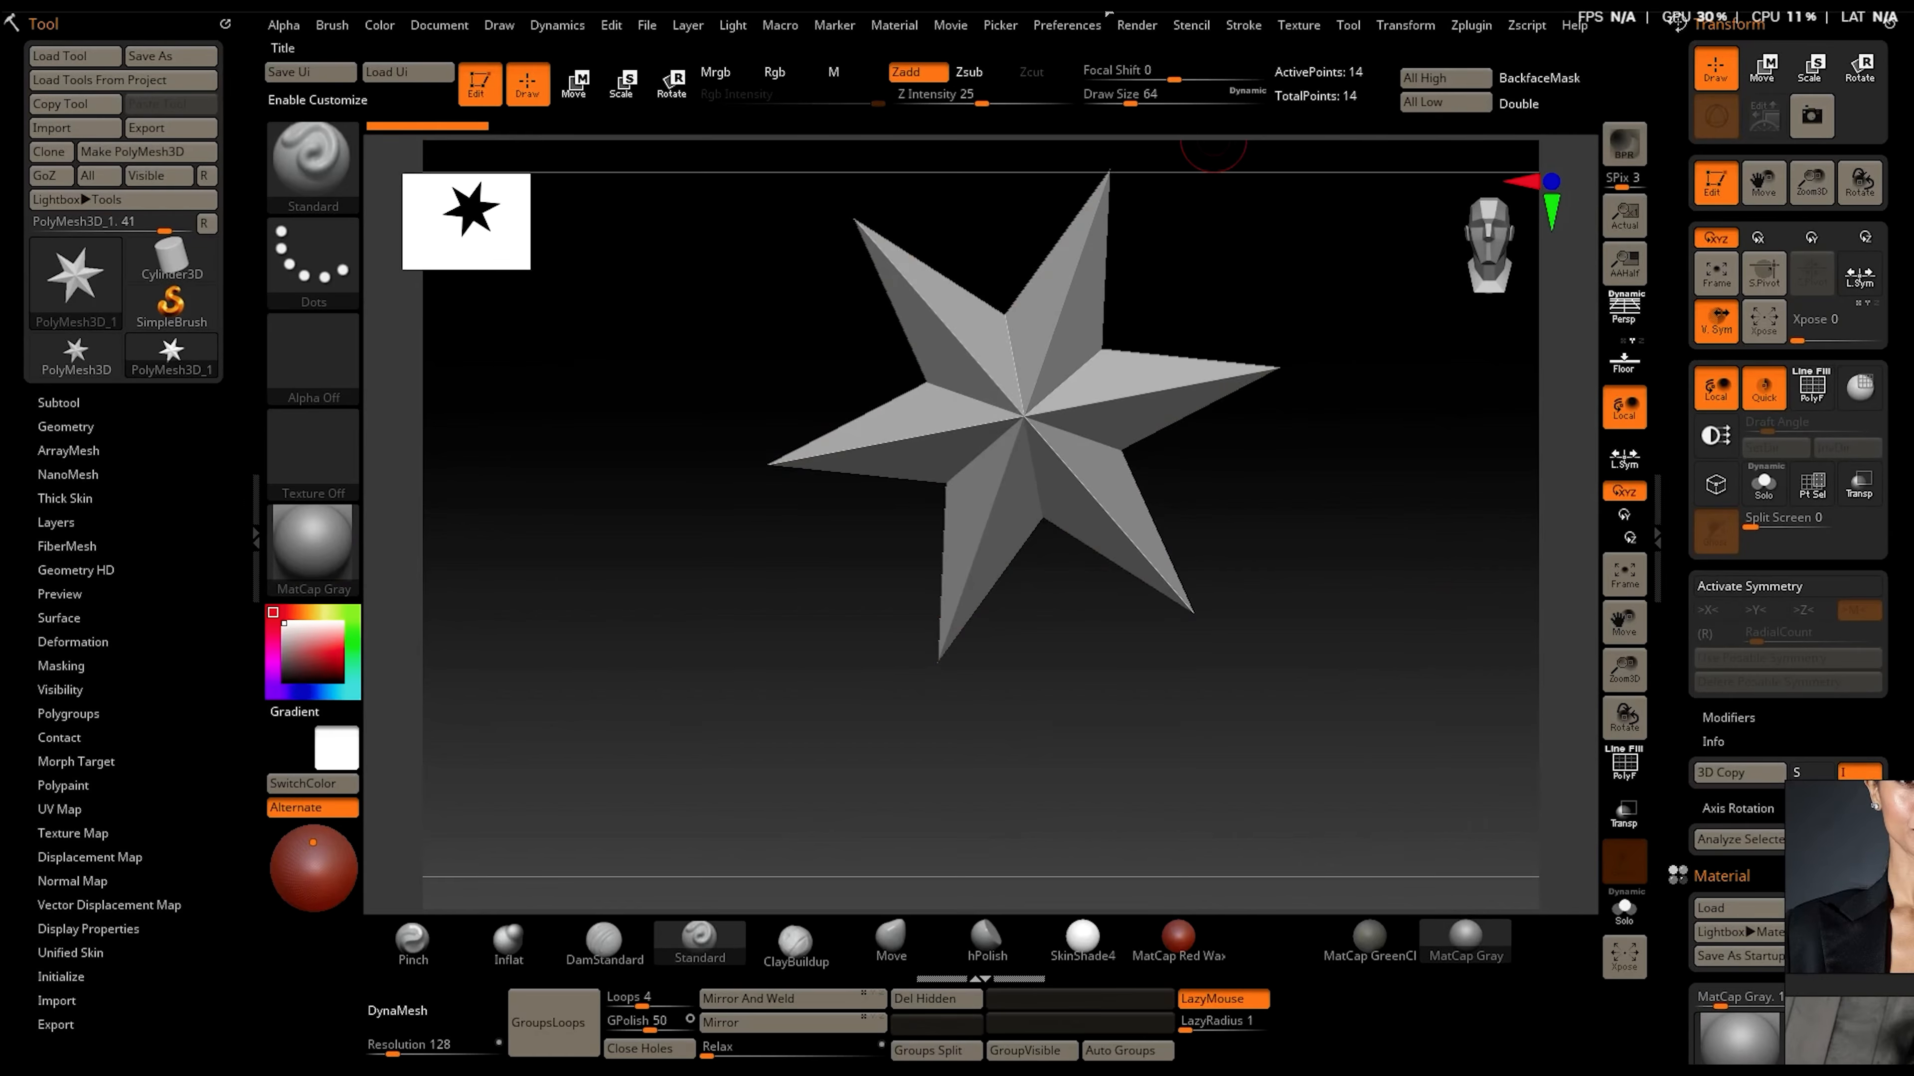
Switch to ZBrush, import the exported face mesh with the FBX ExportImport plugin, and frame it in the canvas
{"action": "left_click", "coordinate": [1136, 25]}
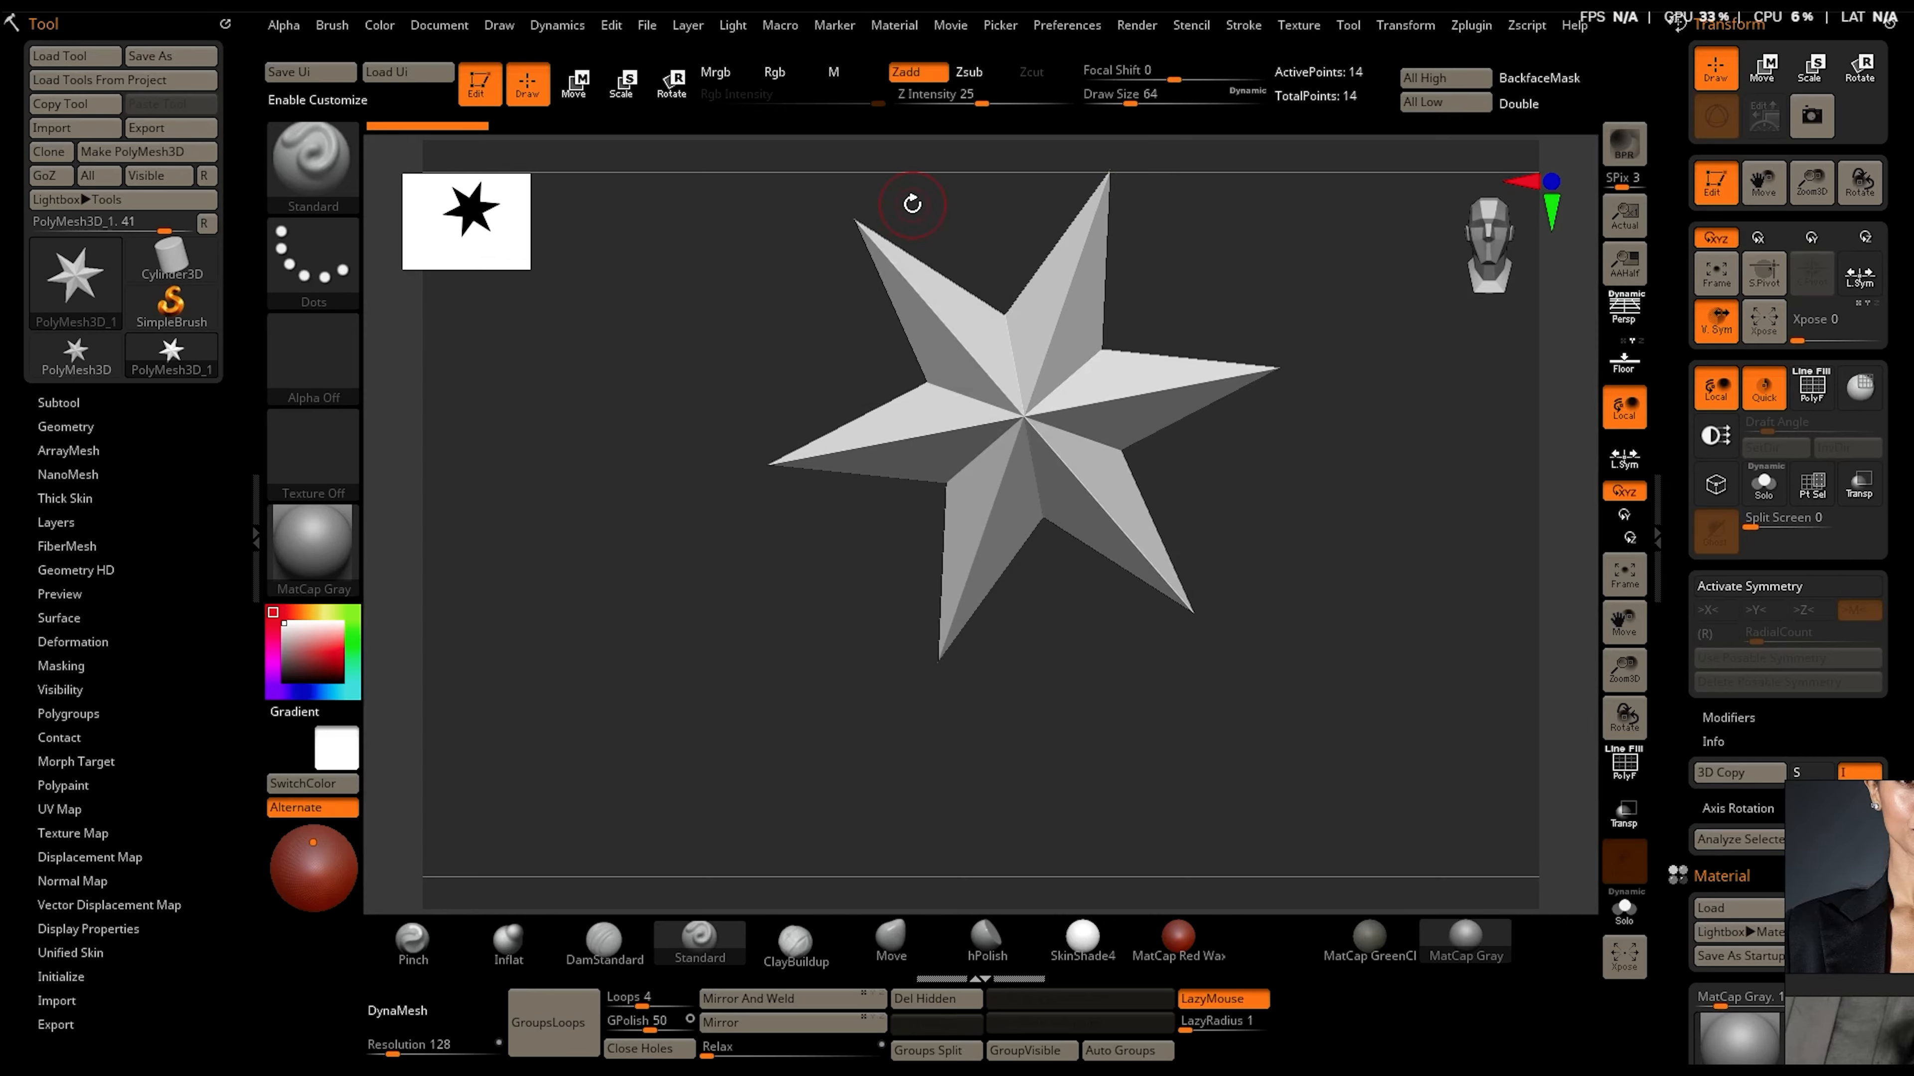
{"action": "left_click", "coordinate": [1473, 27]}
{"action": "left_click", "coordinate": [1527, 283]}
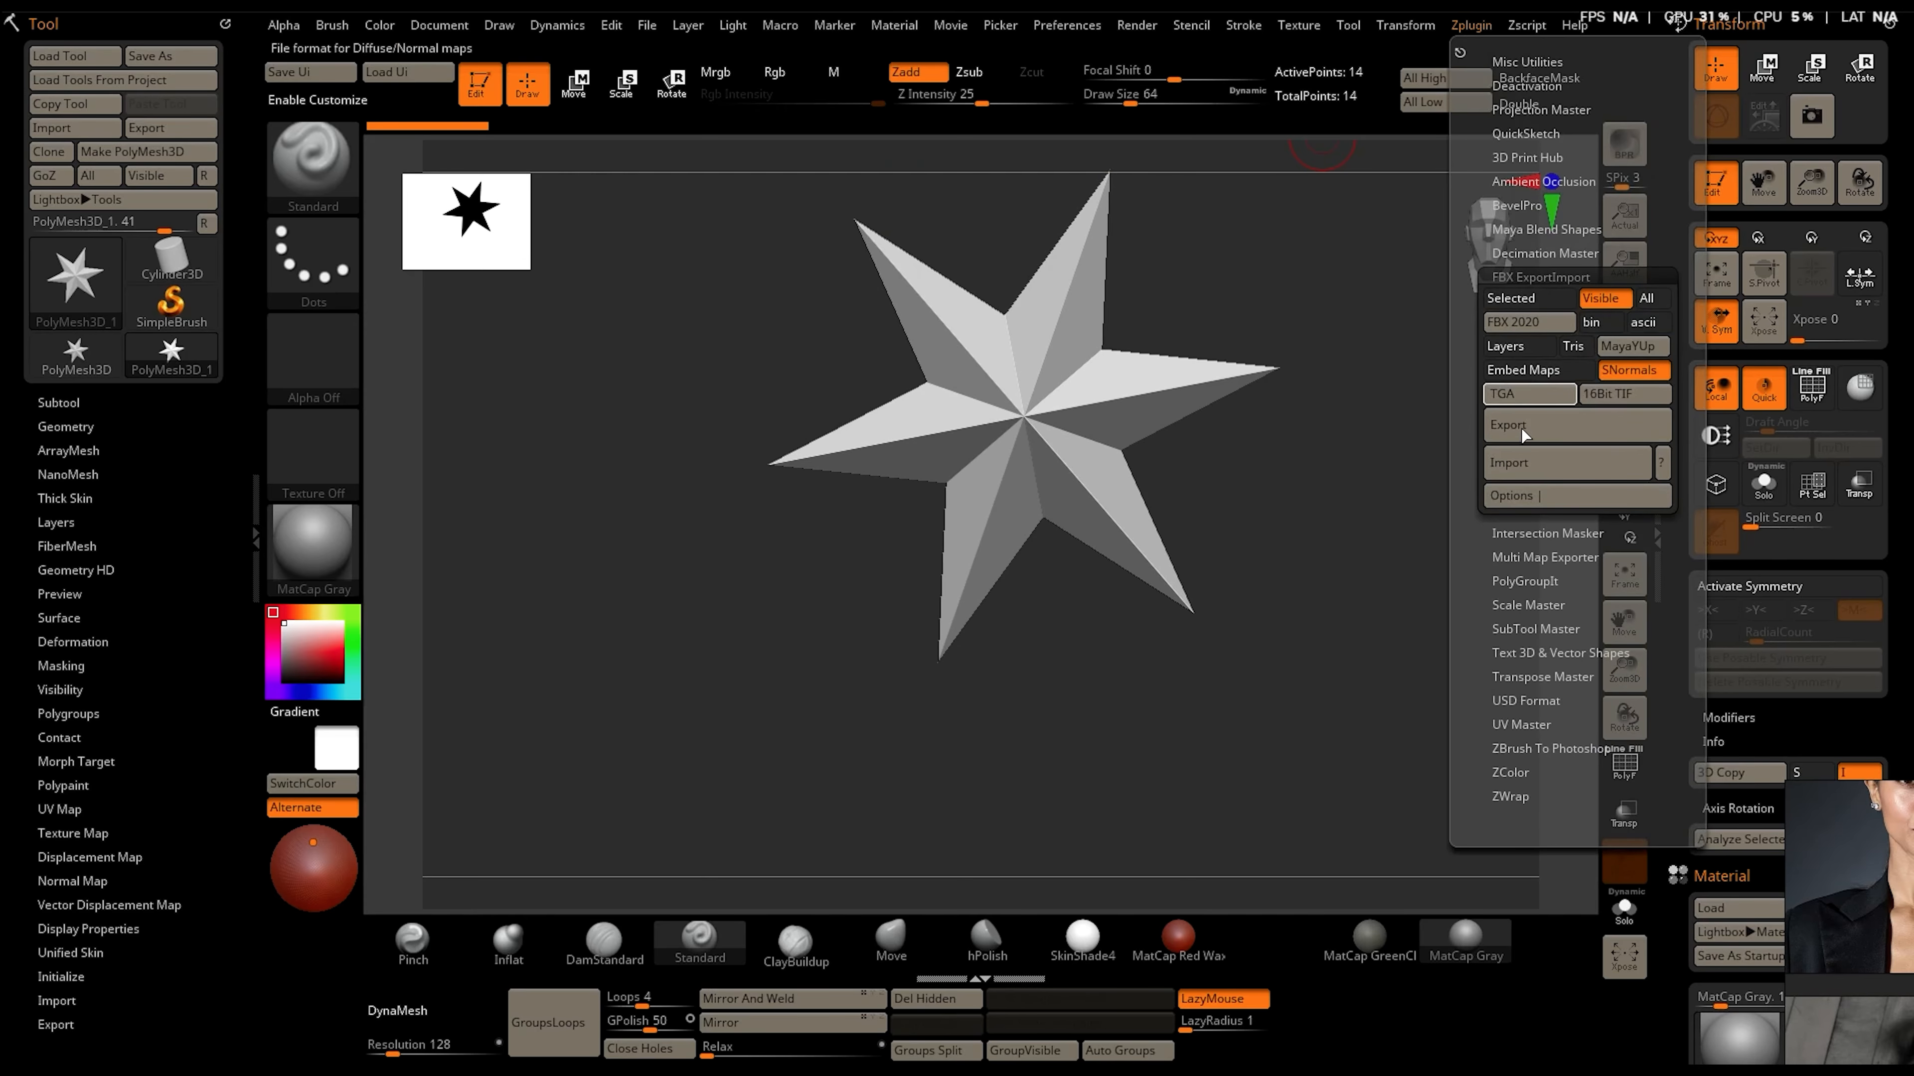
{"action": "left_click", "coordinate": [1544, 455]}
{"action": "mouse_move", "coordinate": [616, 526]}
{"action": "left_mouse_down"}
{"action": "mouse_move", "coordinate": [602, 594]}
{"action": "mouse_move", "coordinate": [1100, 475]}
{"action": "mouse_move", "coordinate": [811, 765]}
{"action": "mouse_move", "coordinate": [756, 679]}
{"action": "left_mouse_up"}
{"action": "key", "text": "f"}
Turn off the vertex colours on the imported head subtool and display its polyframe wireframe
{"action": "left_click", "coordinate": [59, 451]}
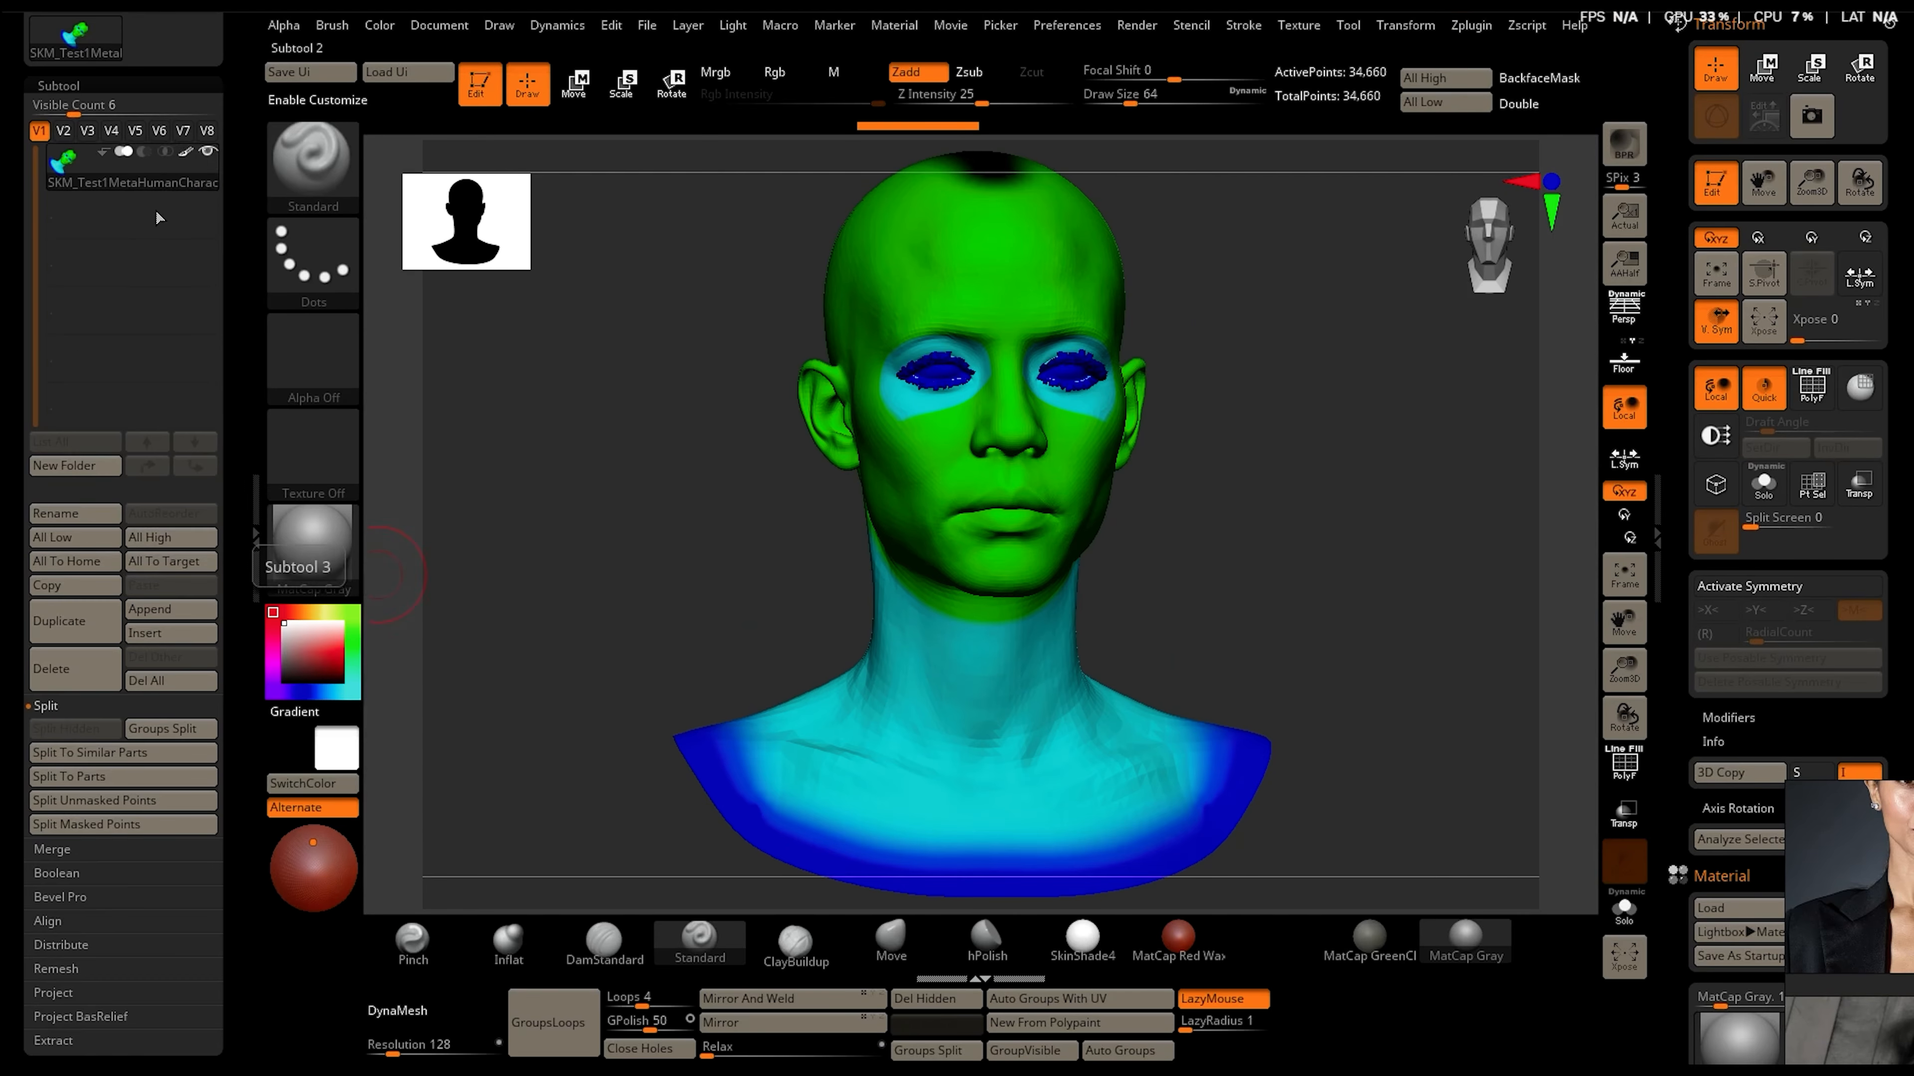
{"action": "left_click", "coordinate": [186, 155]}
{"action": "left_click_drag", "start_coordinate": [680, 562], "coordinate": [602, 562]}
{"action": "left_click", "coordinate": [1623, 763]}
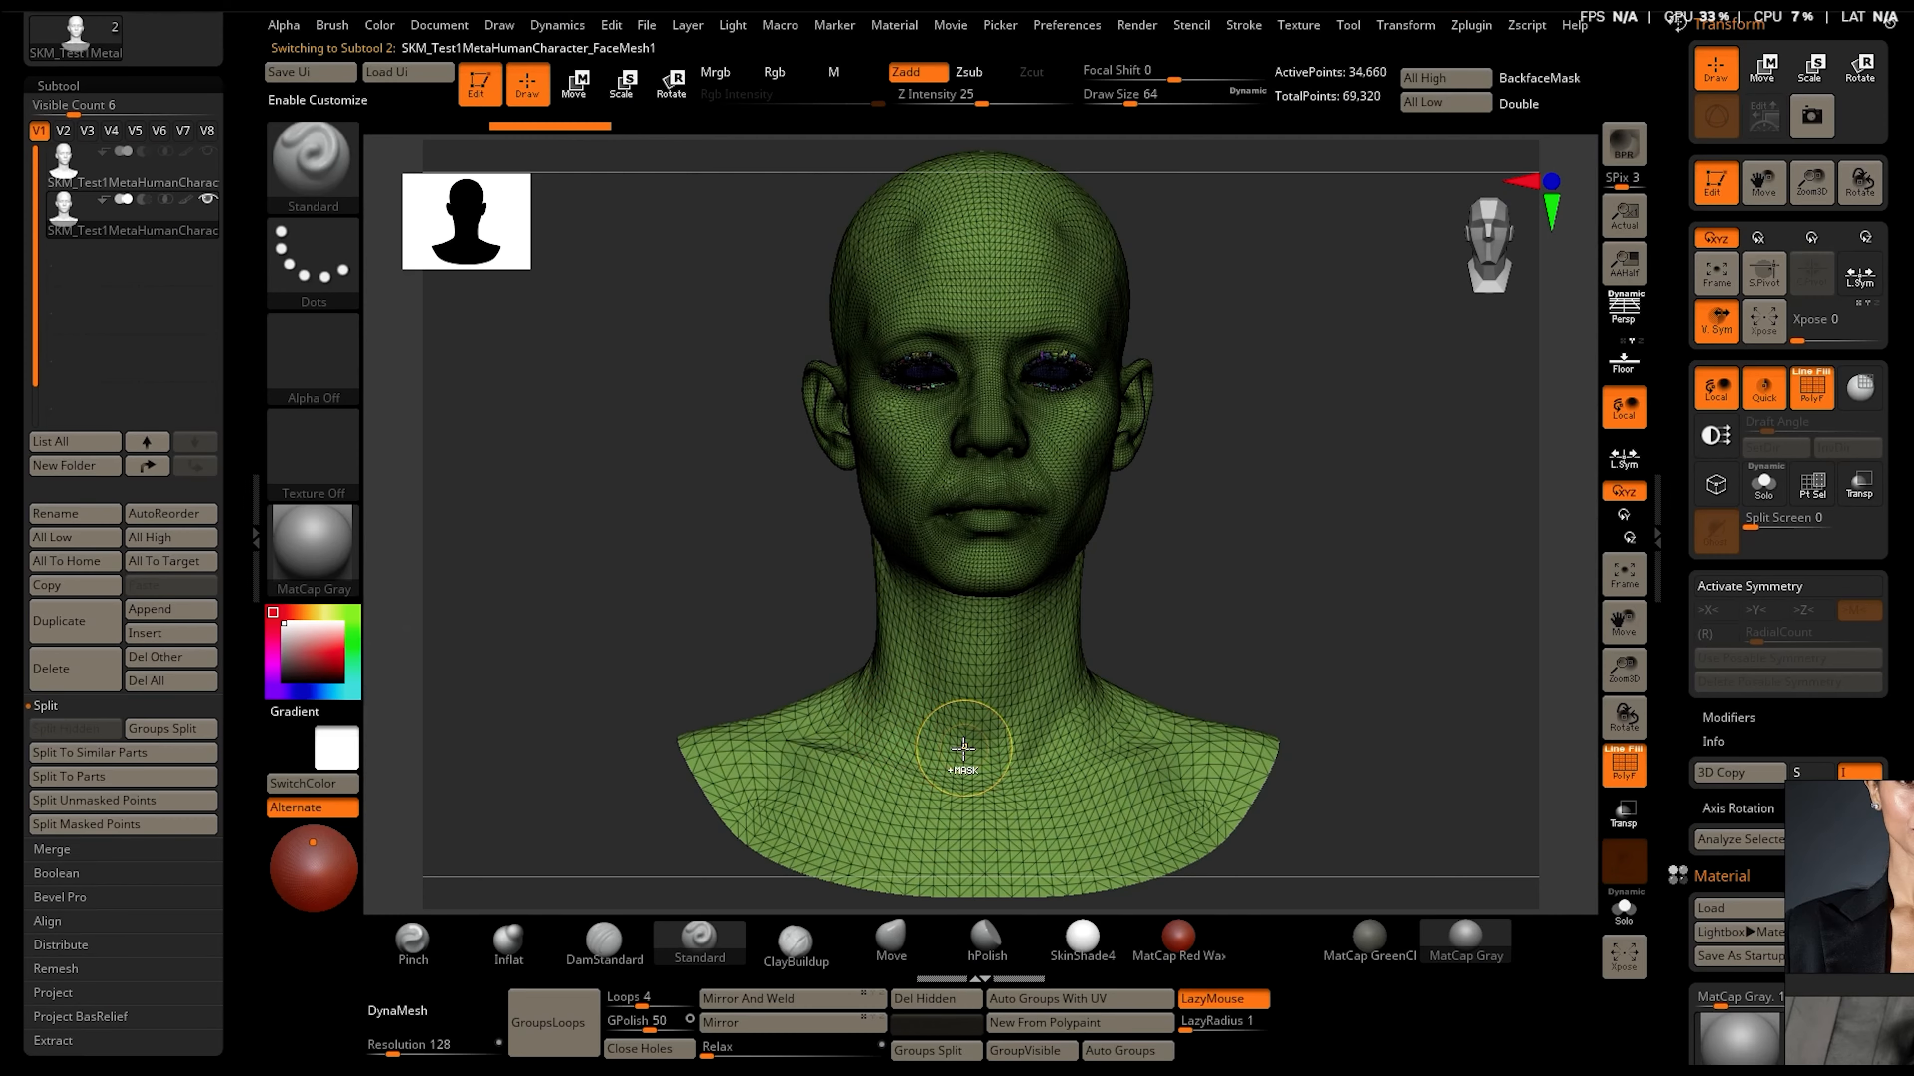
Check the isolated outer head surface, split the hidden parts into a separate subtool, and hide that subtool
{"action": "left_click_drag", "start_coordinate": [1371, 676], "coordinate": [1337, 606]}
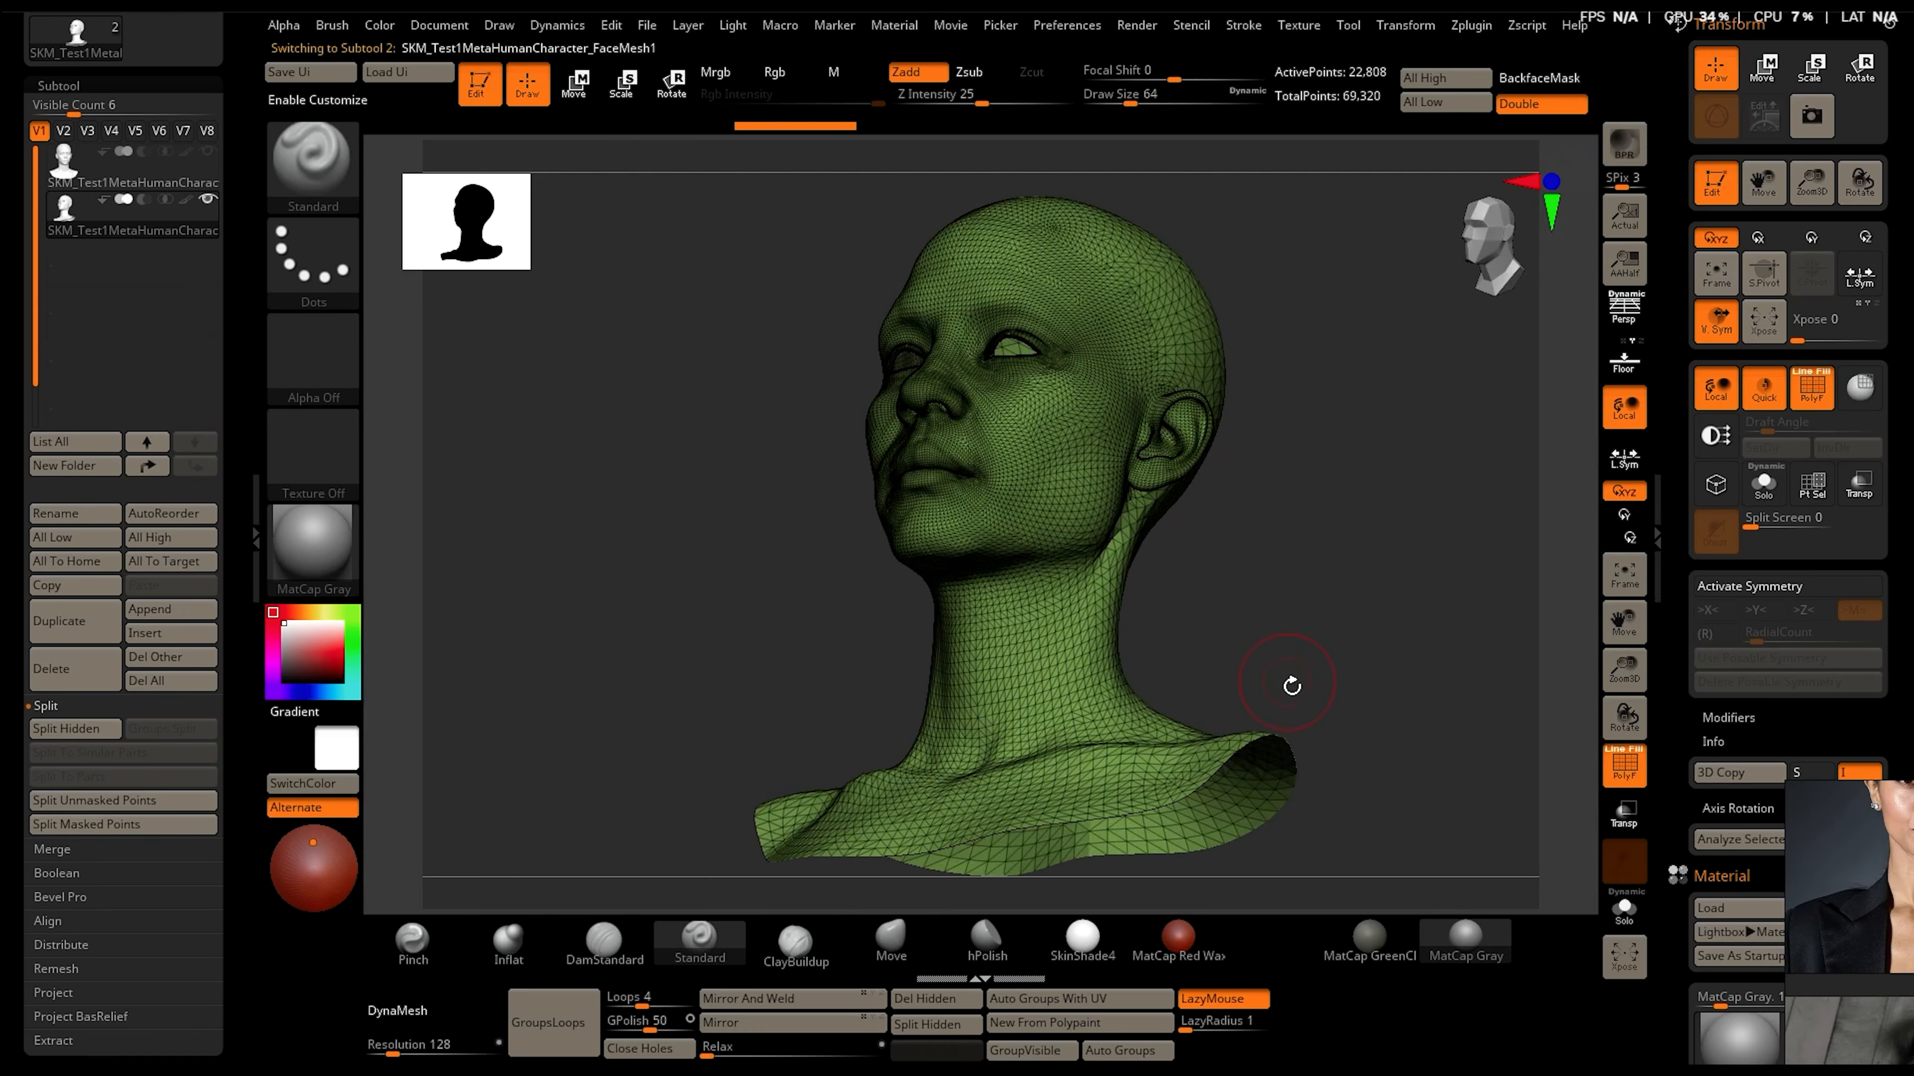
{"action": "left_click_drag", "start_coordinate": [1292, 684], "coordinate": [1327, 655]}
{"action": "mouse_move", "coordinate": [1347, 550]}
{"action": "left_mouse_down"}
{"action": "mouse_move", "coordinate": [1350, 577]}
{"action": "mouse_move", "coordinate": [1367, 560]}
{"action": "left_mouse_up"}
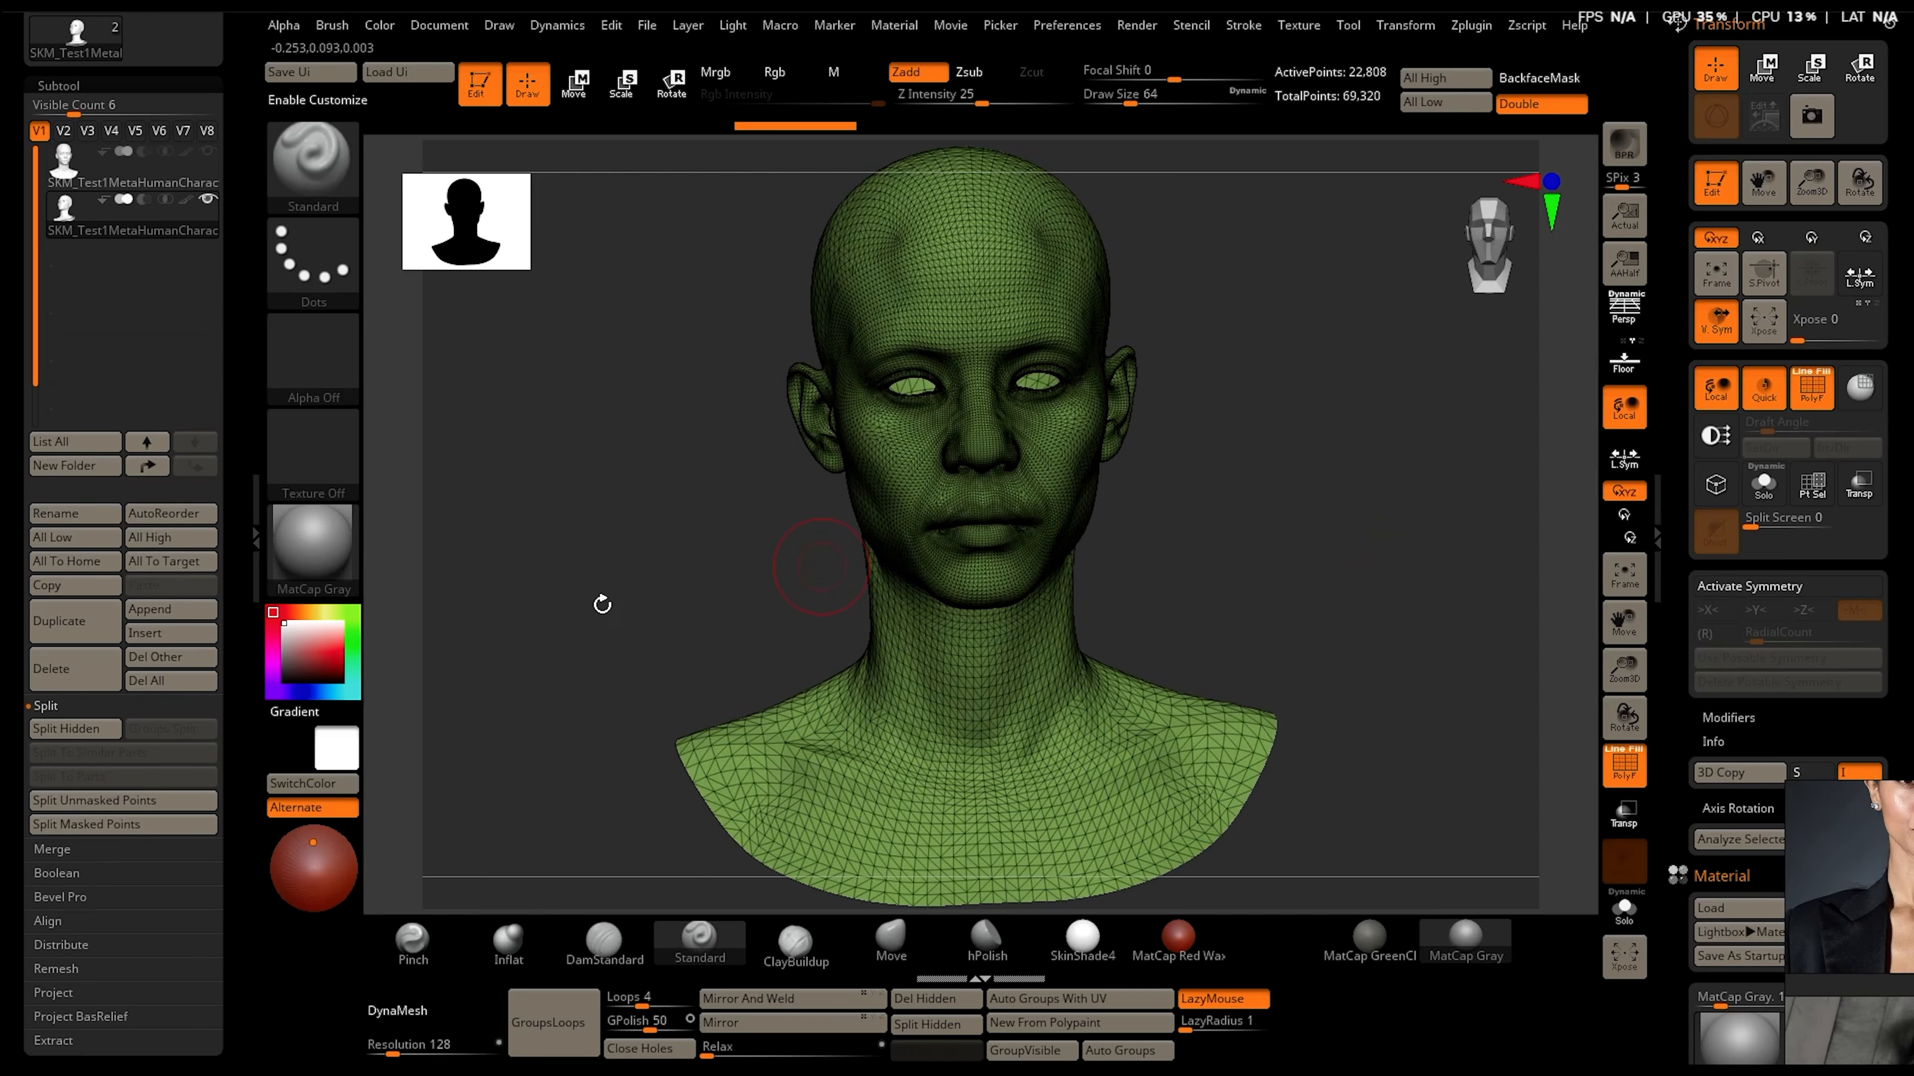
{"action": "left_click", "coordinate": [75, 728]}
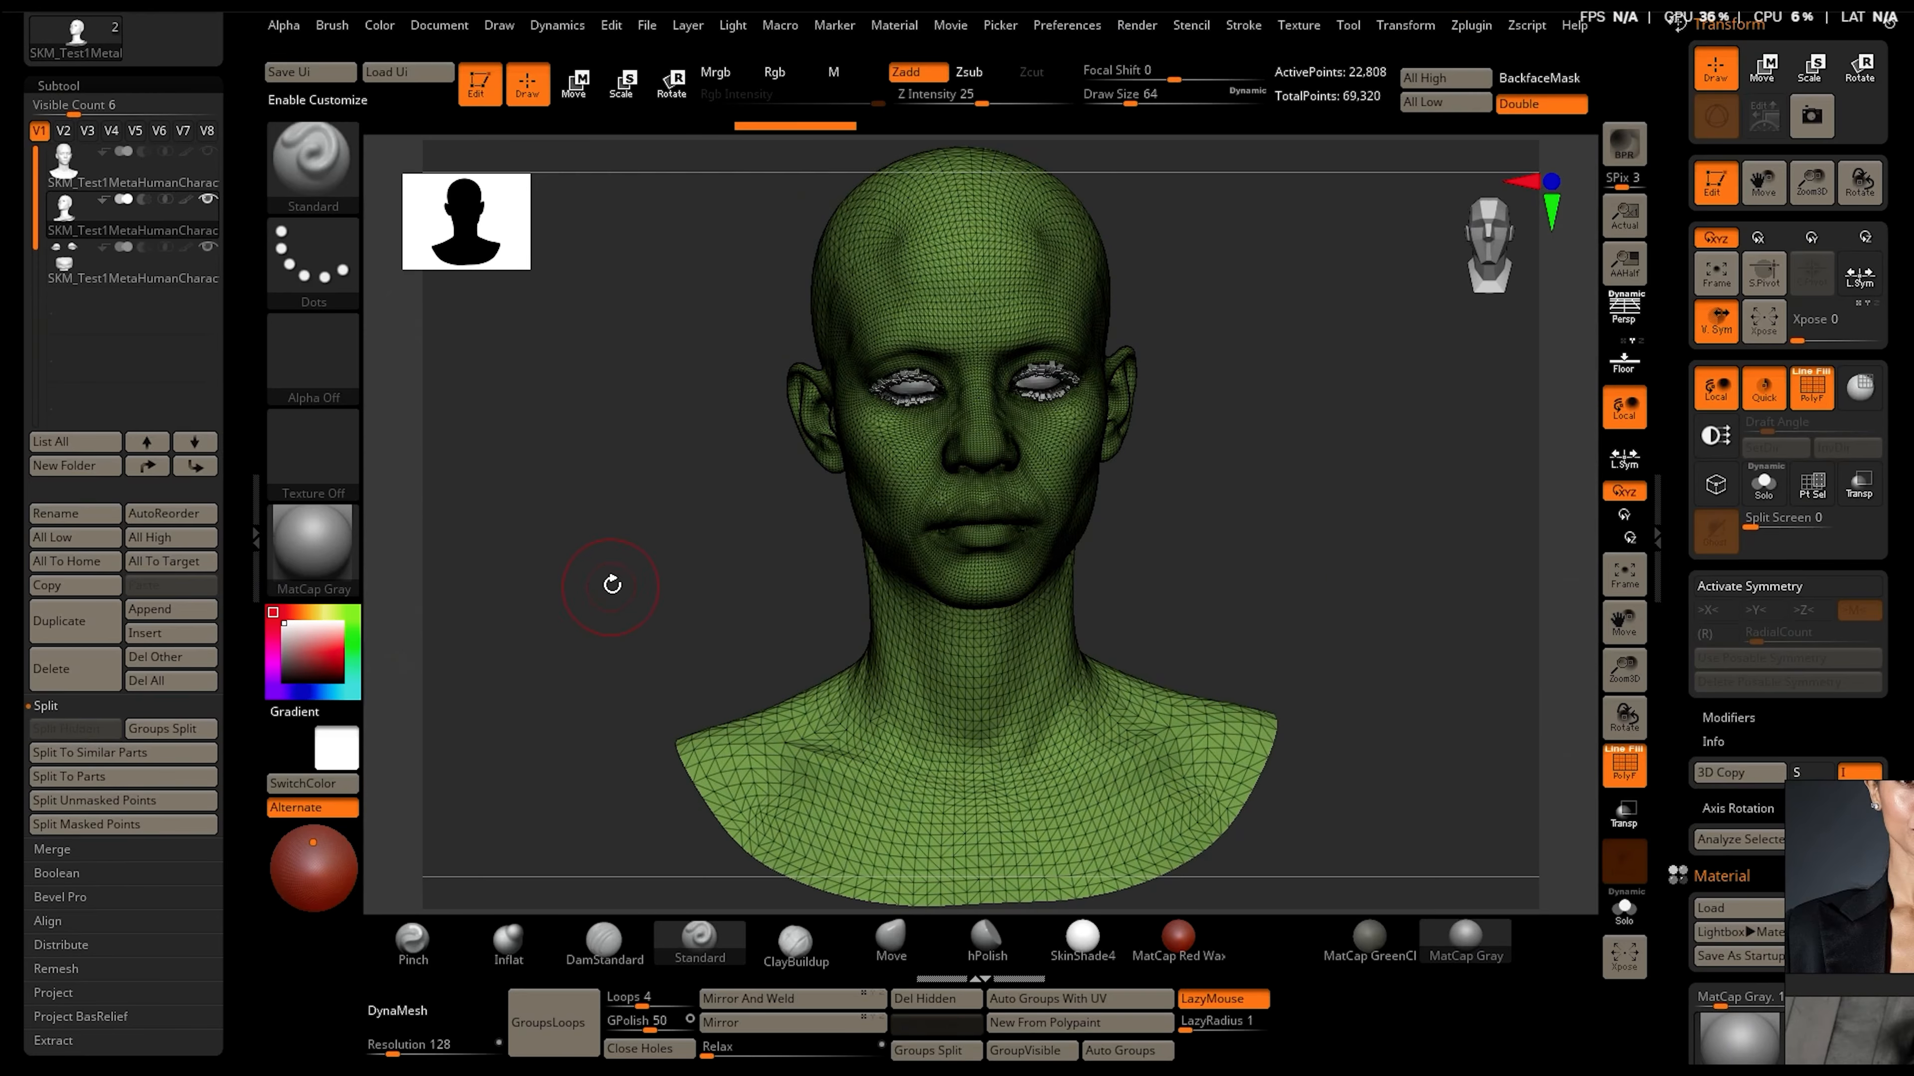
{"action": "left_click_drag", "start_coordinate": [541, 530], "coordinate": [561, 540], "text": "shift"}
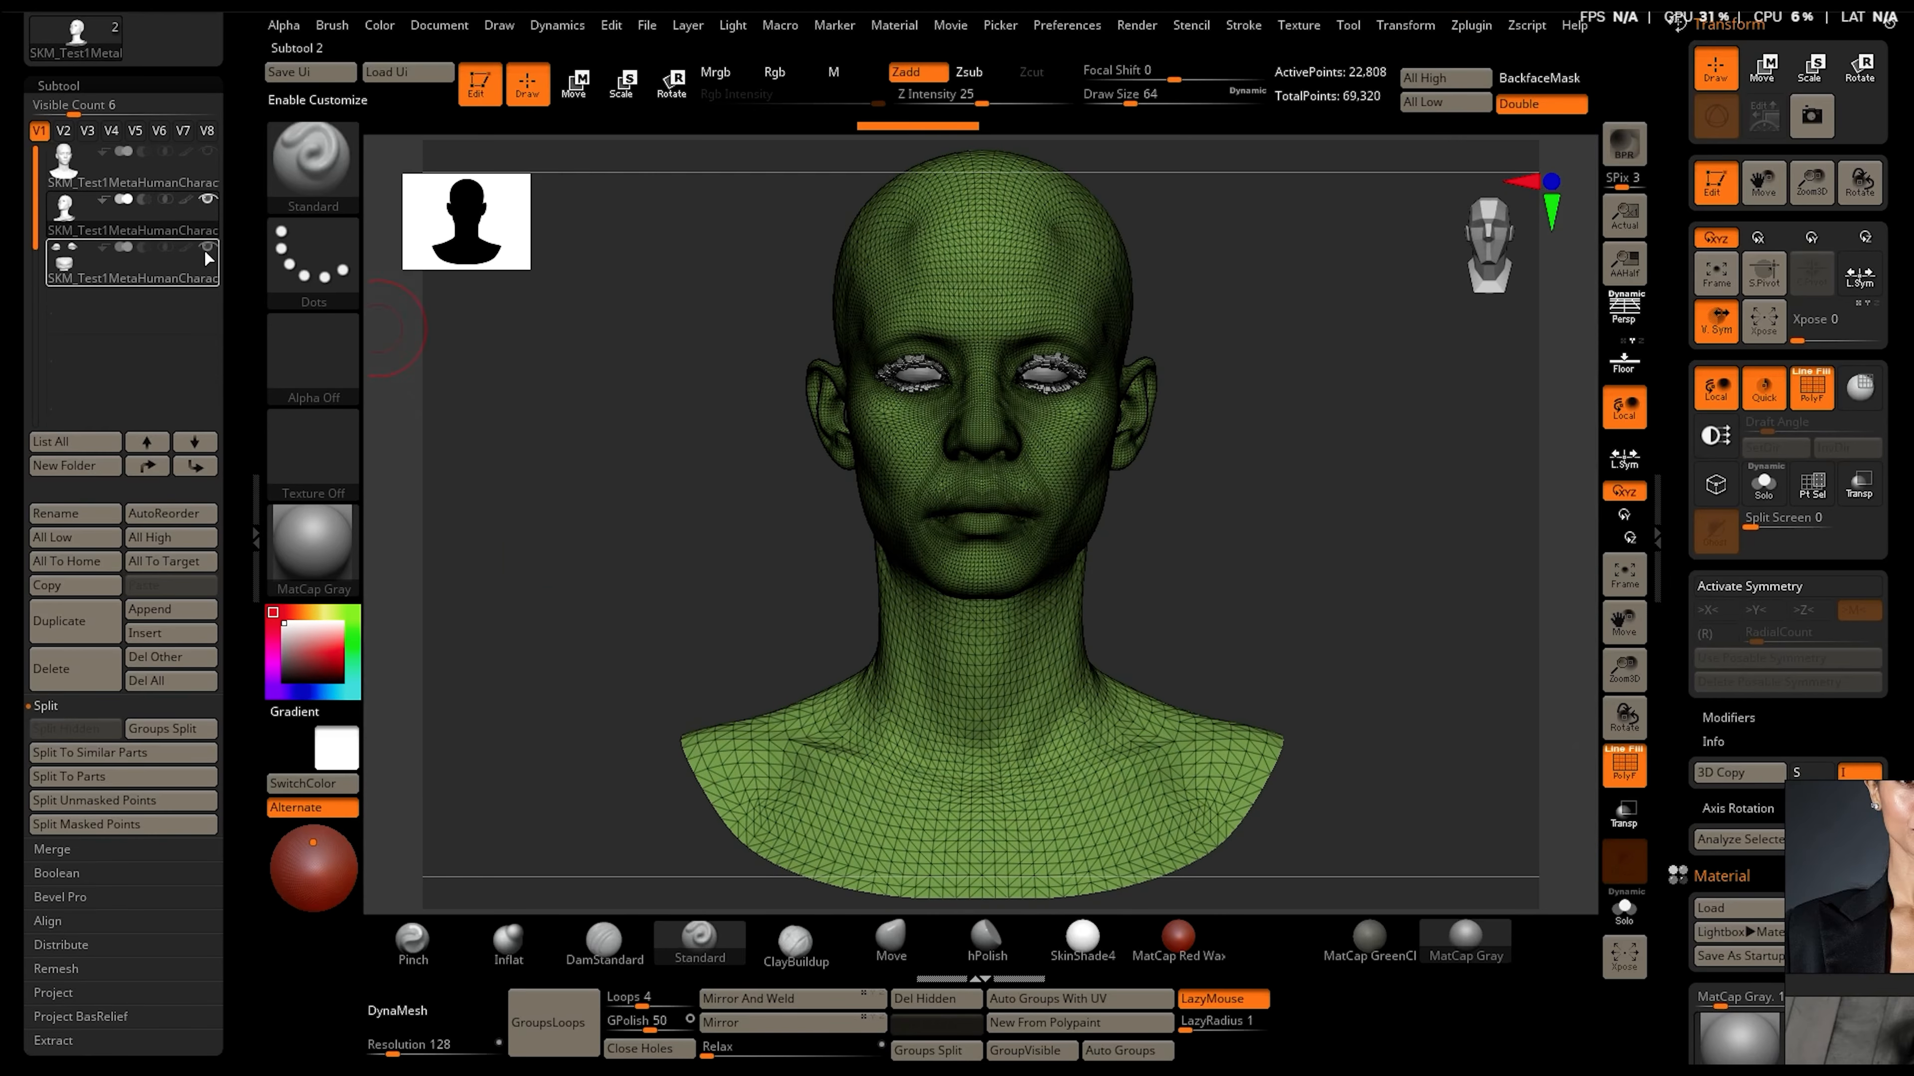
{"action": "left_click", "coordinate": [207, 248]}
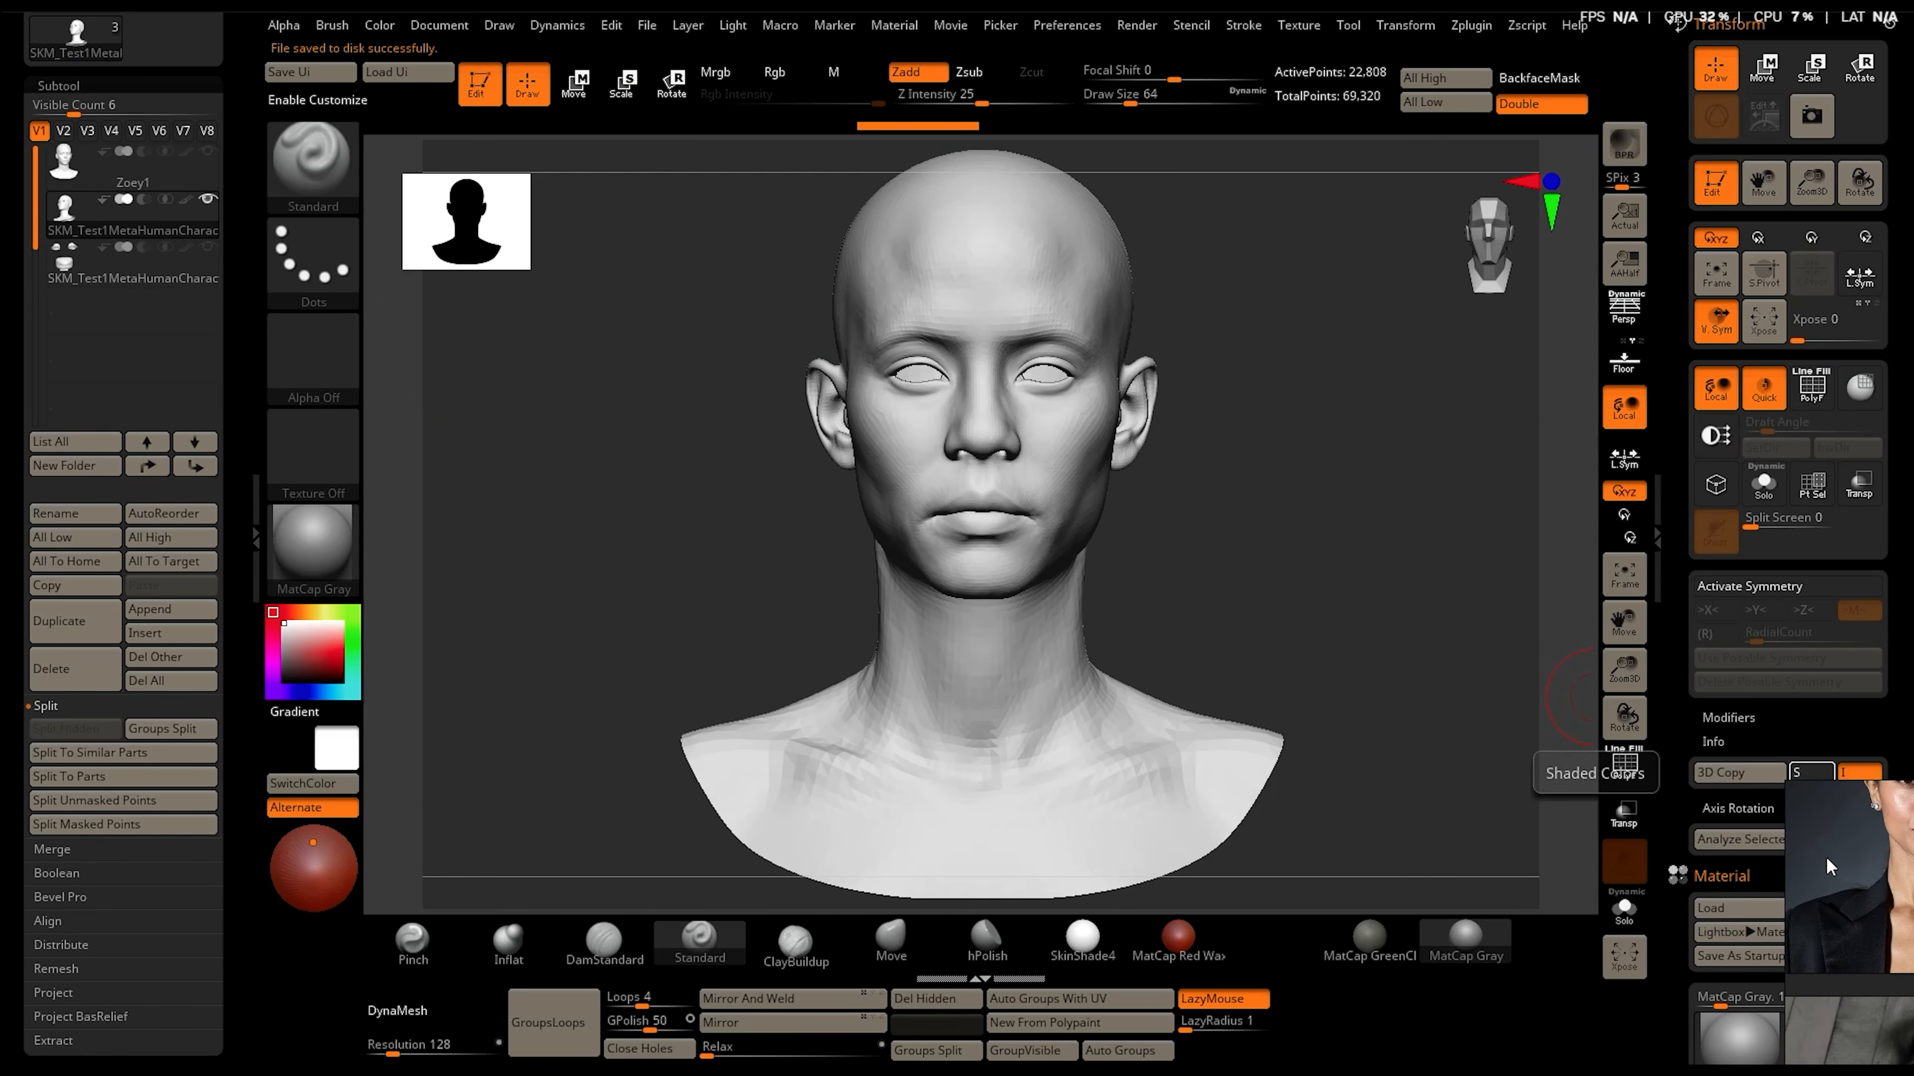
Look through the portrait references and move the reference board closer to the sculpted head
{"action": "scroll", "coordinate": [1825, 858], "scroll_direction": "up", "scroll_amount": 3}
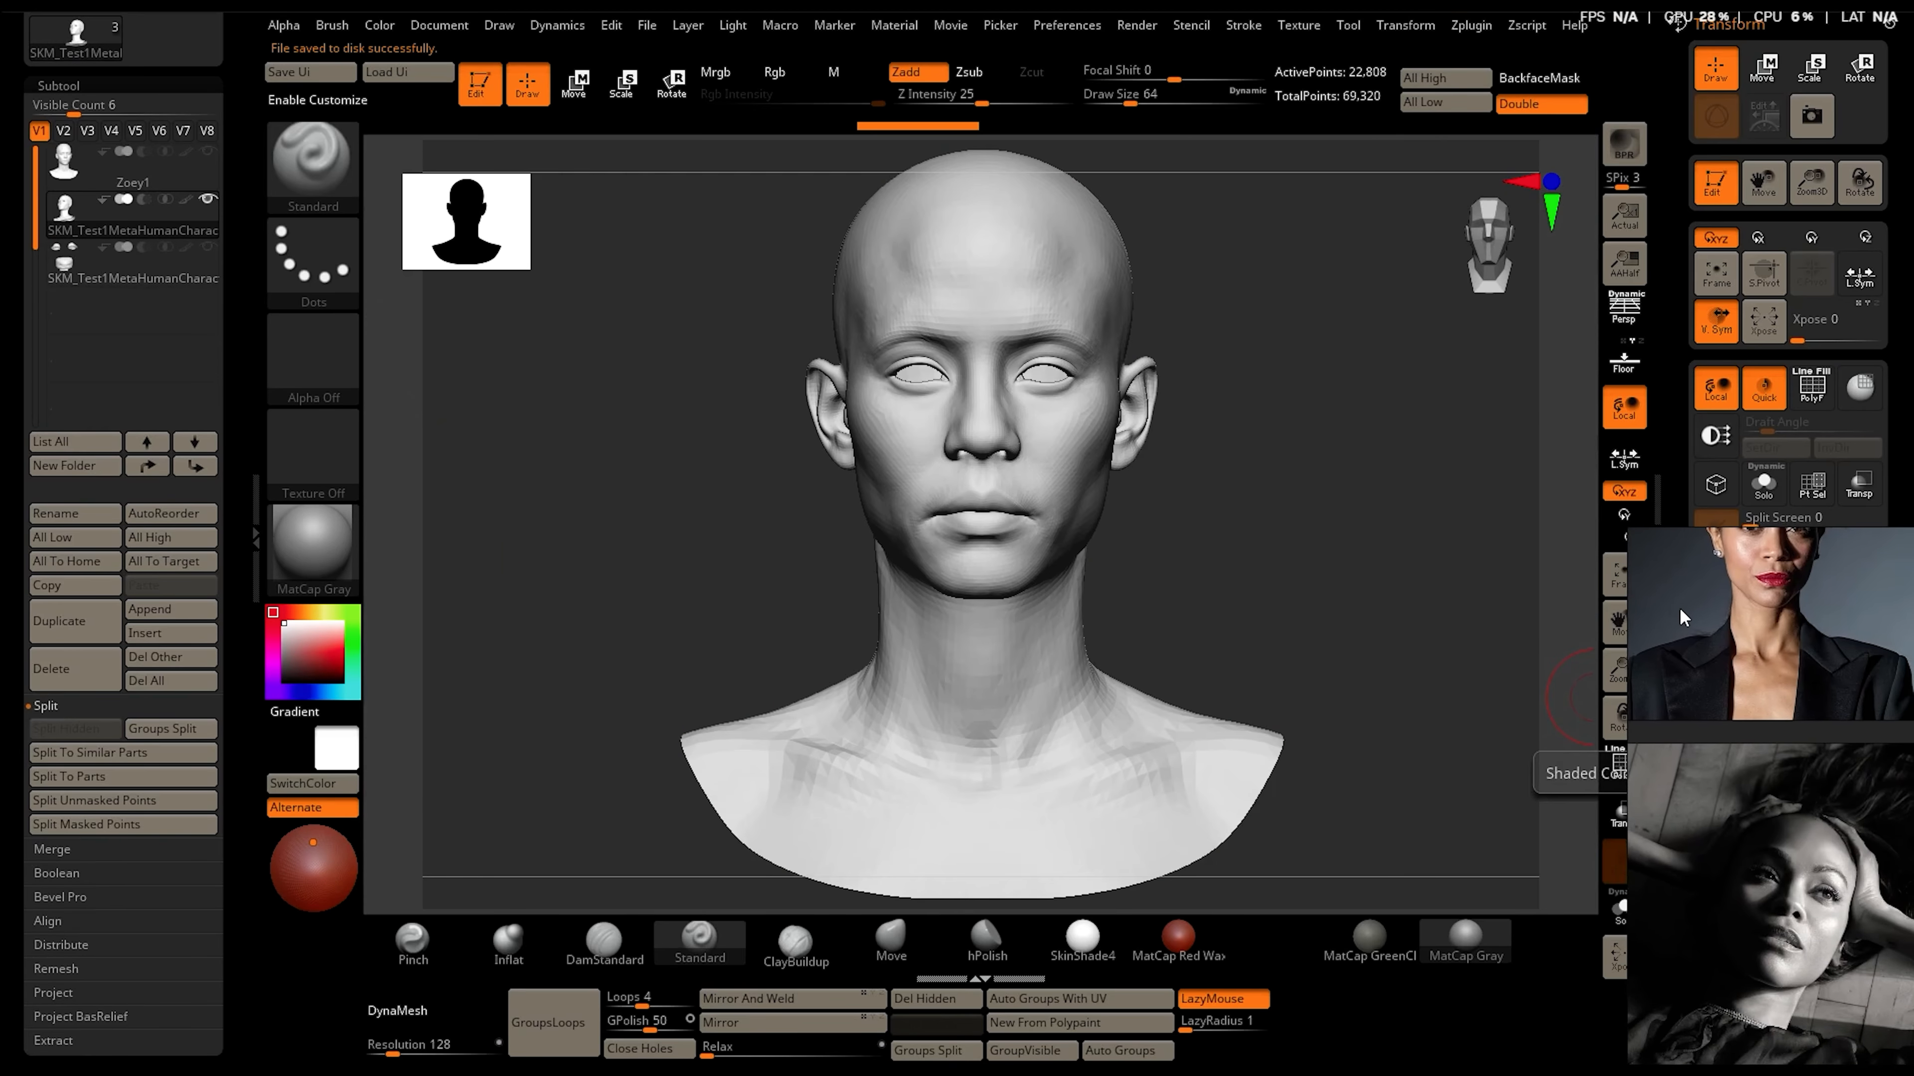
{"action": "scroll", "coordinate": [1688, 731], "scroll_direction": "down", "scroll_amount": 3}
{"action": "scroll", "coordinate": [1707, 725], "scroll_direction": "up", "scroll_amount": 3}
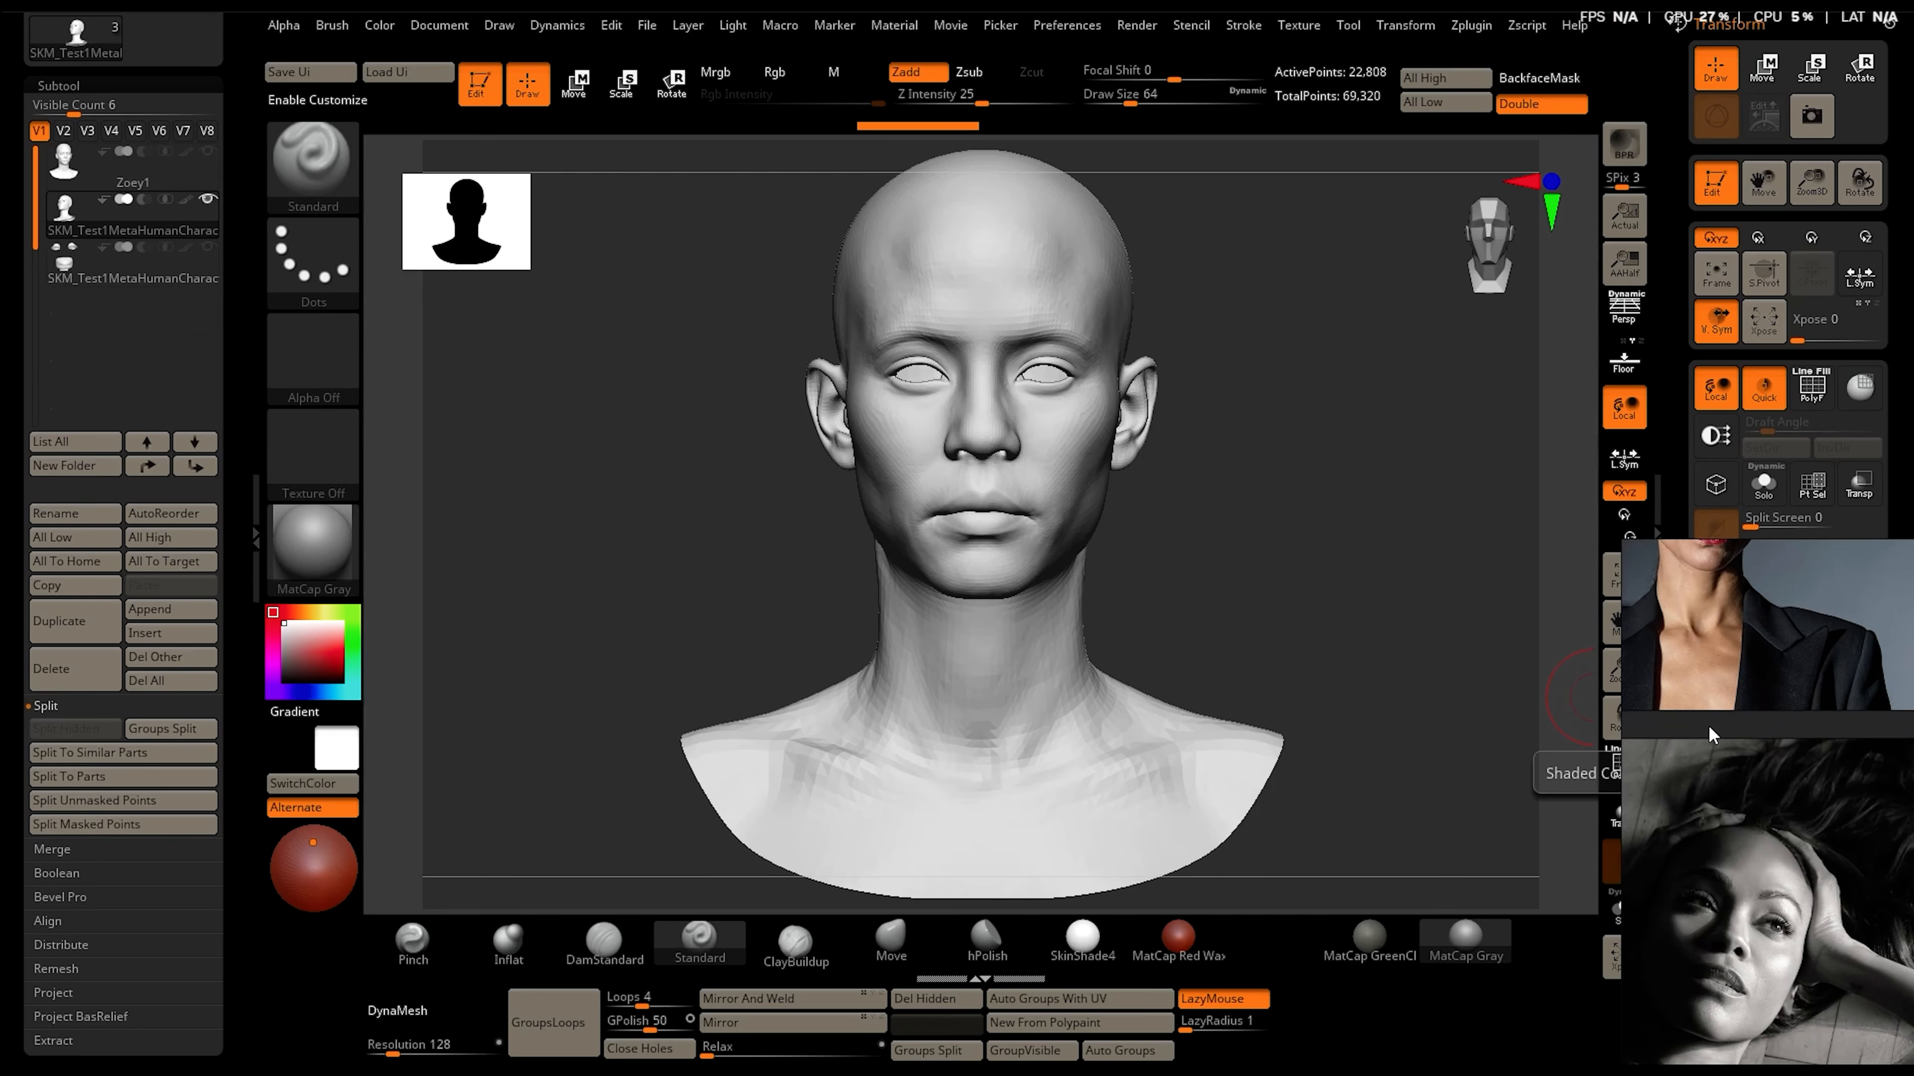
{"action": "scroll", "coordinate": [1708, 725], "scroll_direction": "up", "scroll_amount": 2}
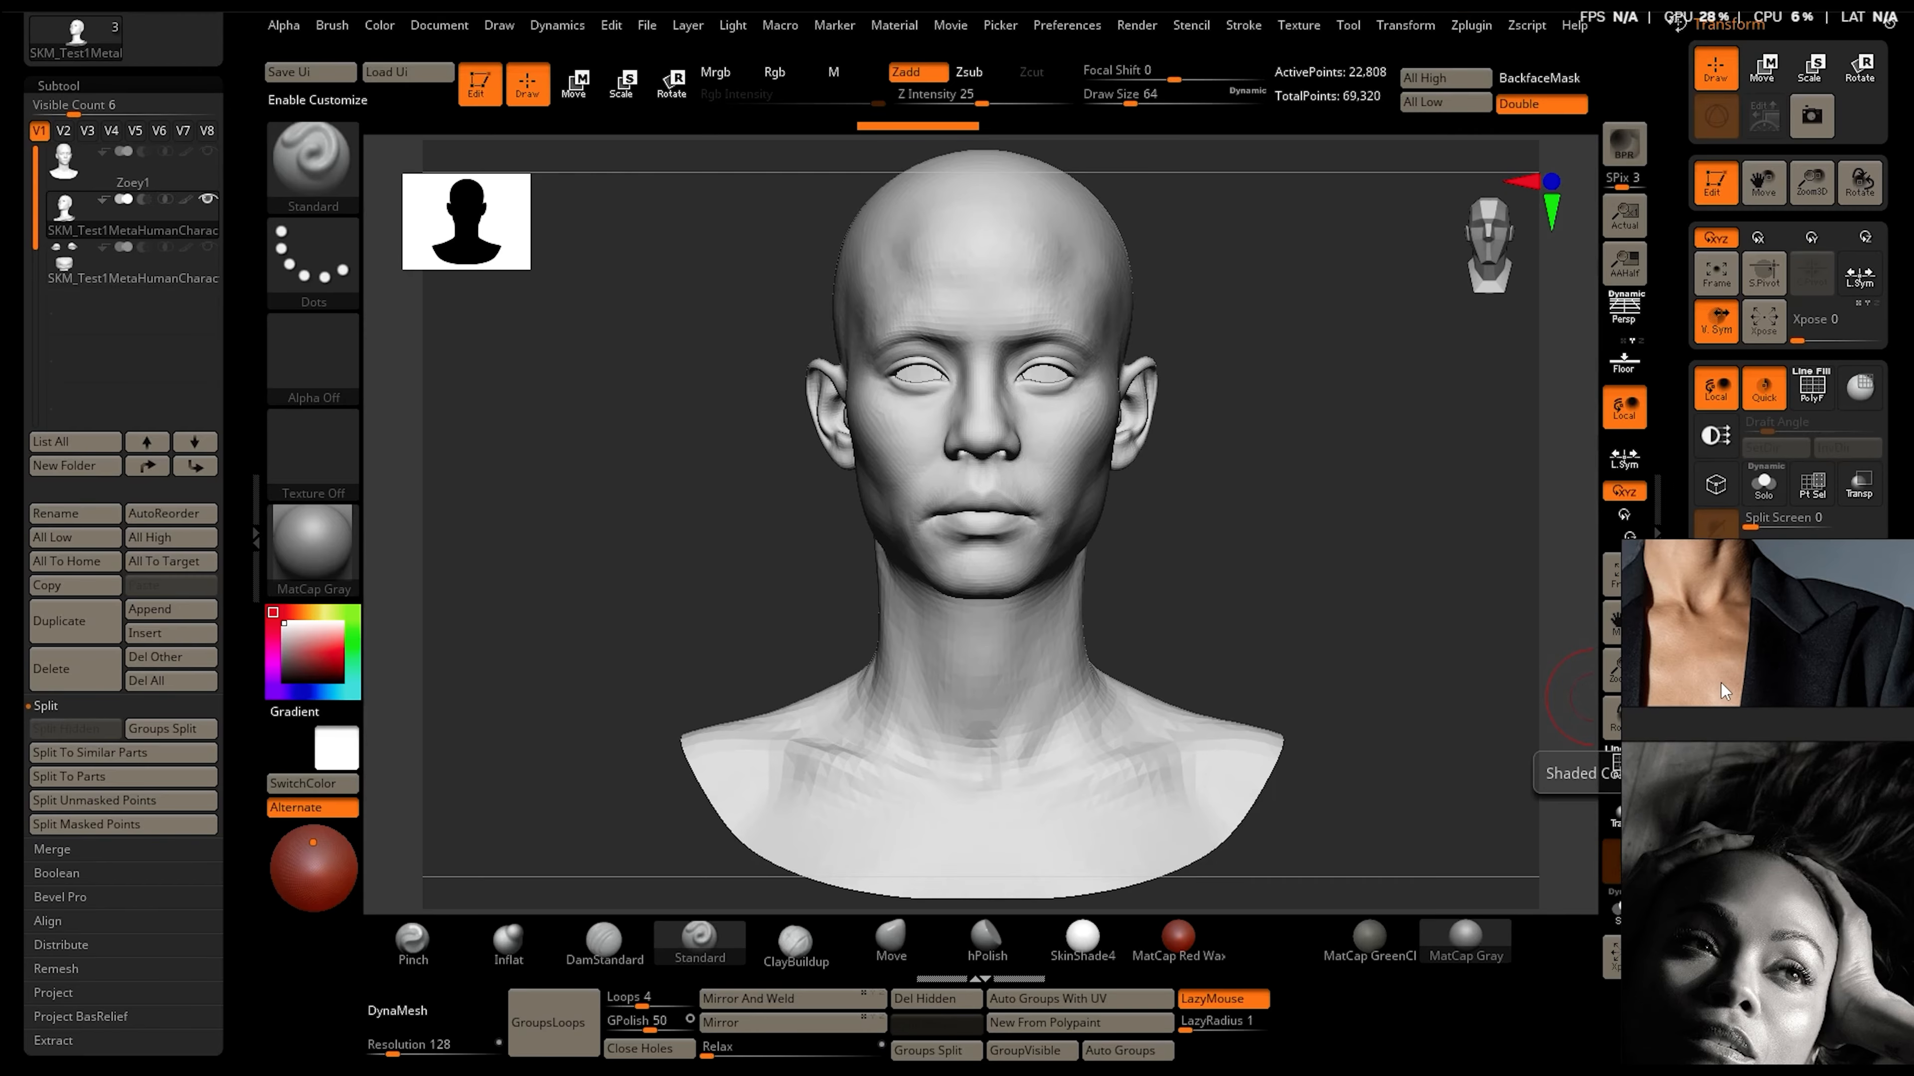
{"action": "middle_click_drag", "start_coordinate": [1781, 550], "coordinate": [1713, 760]}
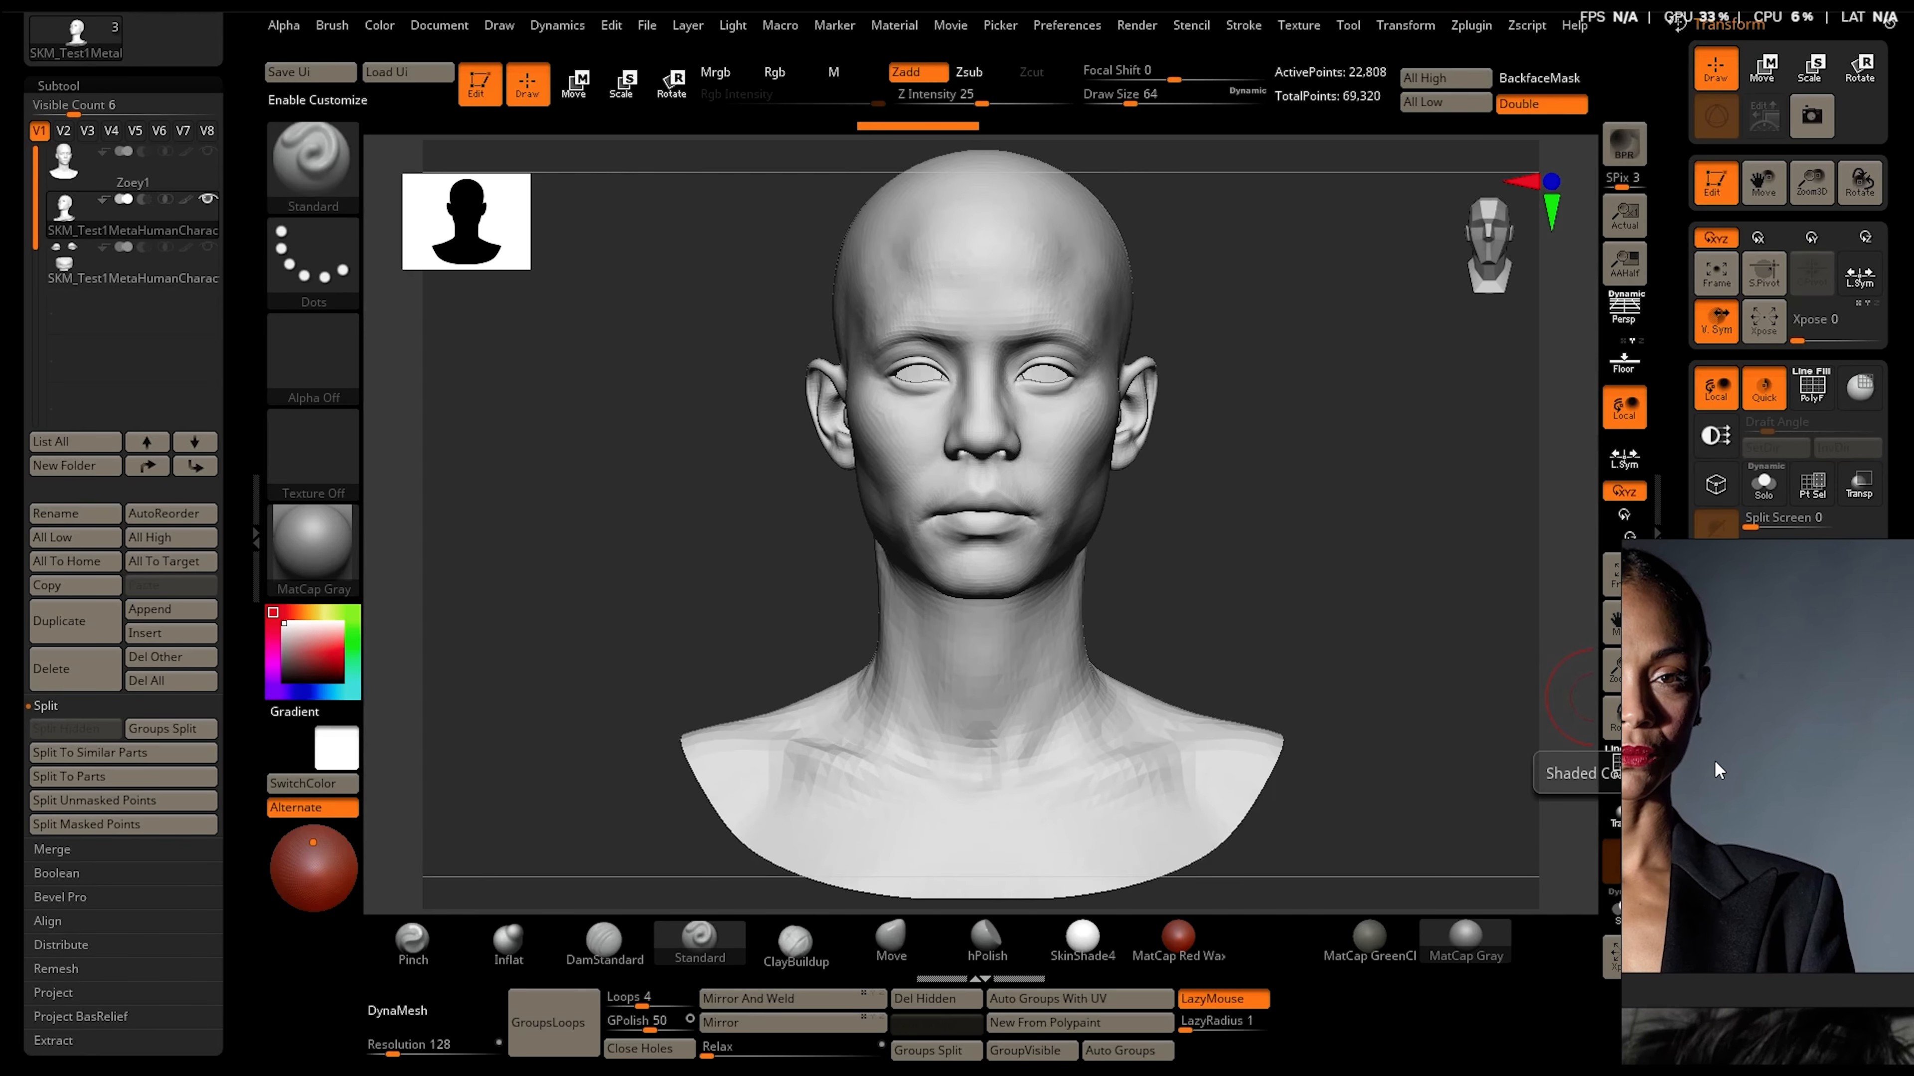
{"action": "scroll", "coordinate": [1721, 757], "scroll_direction": "down", "scroll_amount": 5}
{"action": "right_click_drag", "start_coordinate": [1756, 708], "coordinate": [1524, 570]}
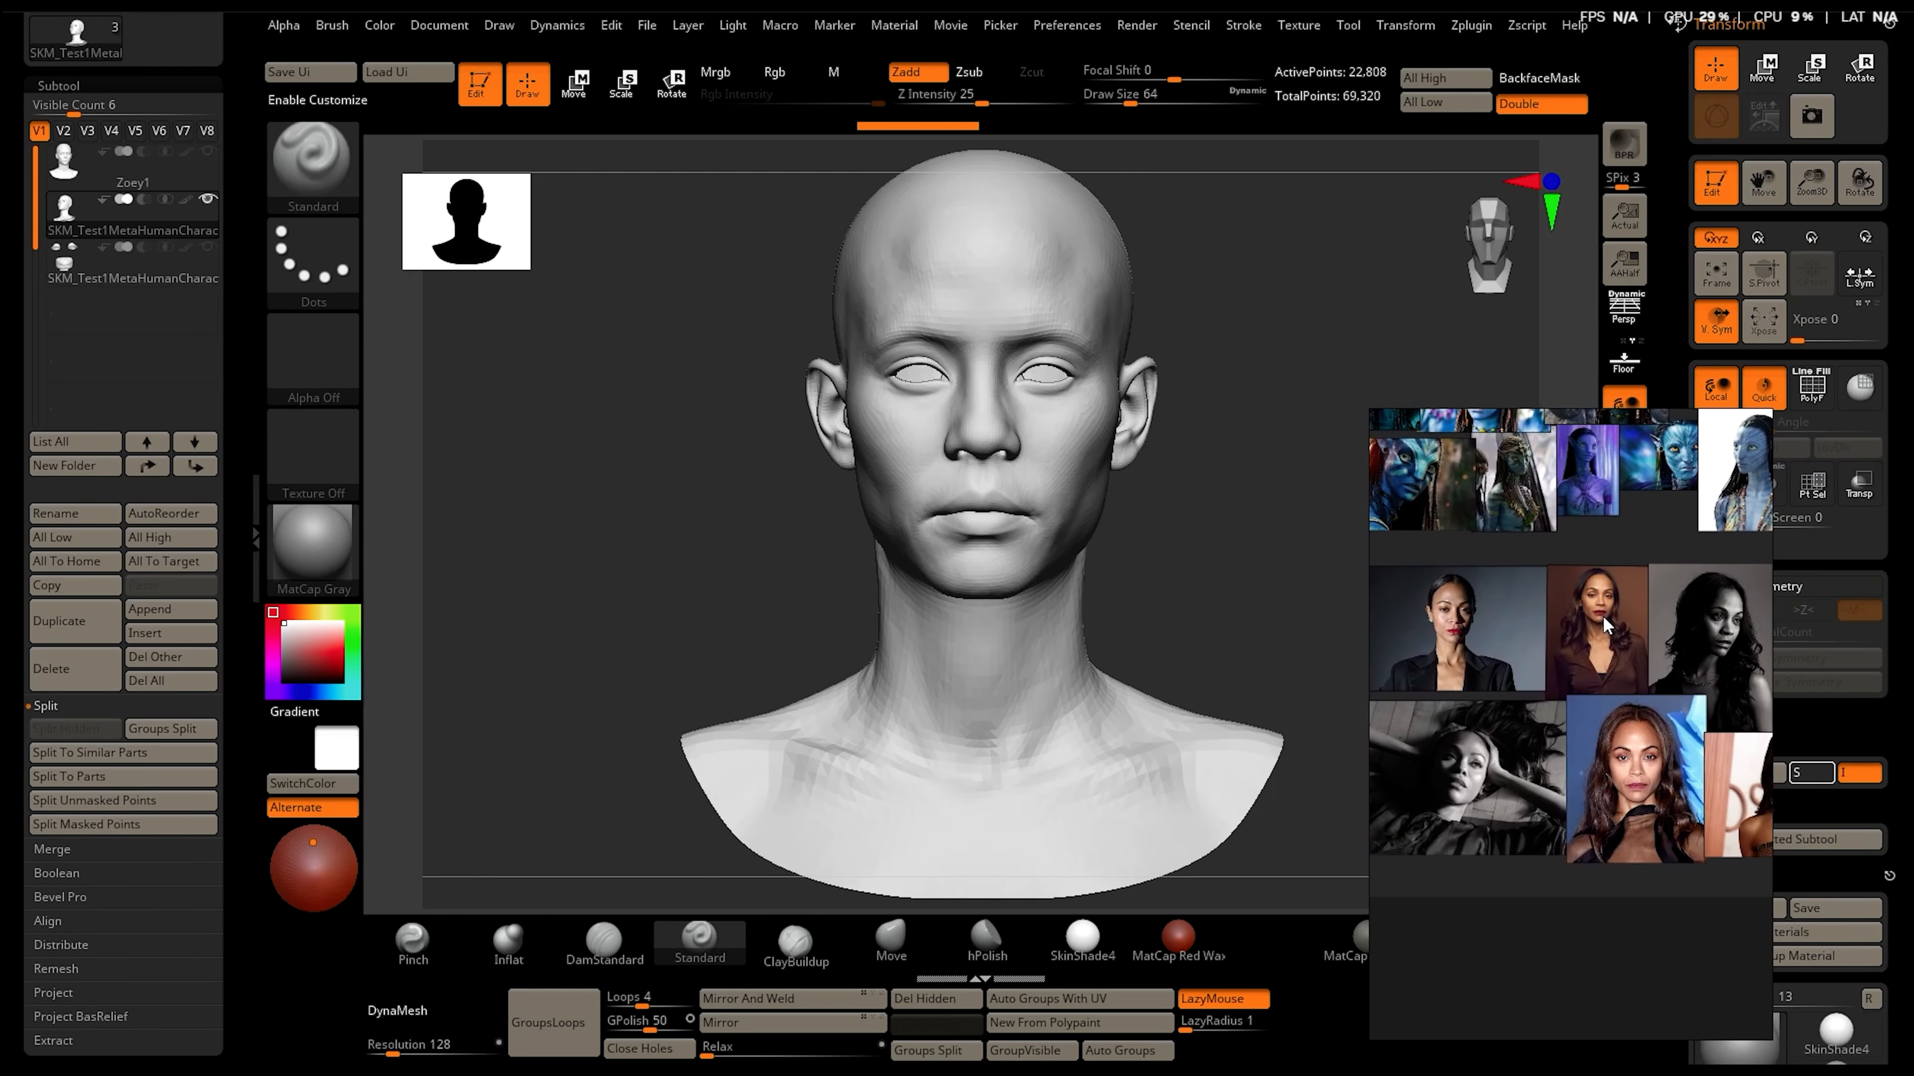
Zoom in on individual reference portraits and position the reference board beside the head for comparison
{"action": "scroll", "coordinate": [1552, 603], "scroll_direction": "down", "scroll_amount": 3}
{"action": "middle_click_drag", "start_coordinate": [1509, 668], "coordinate": [1448, 661]}
{"action": "scroll", "coordinate": [1551, 682], "scroll_direction": "up", "scroll_amount": 8}
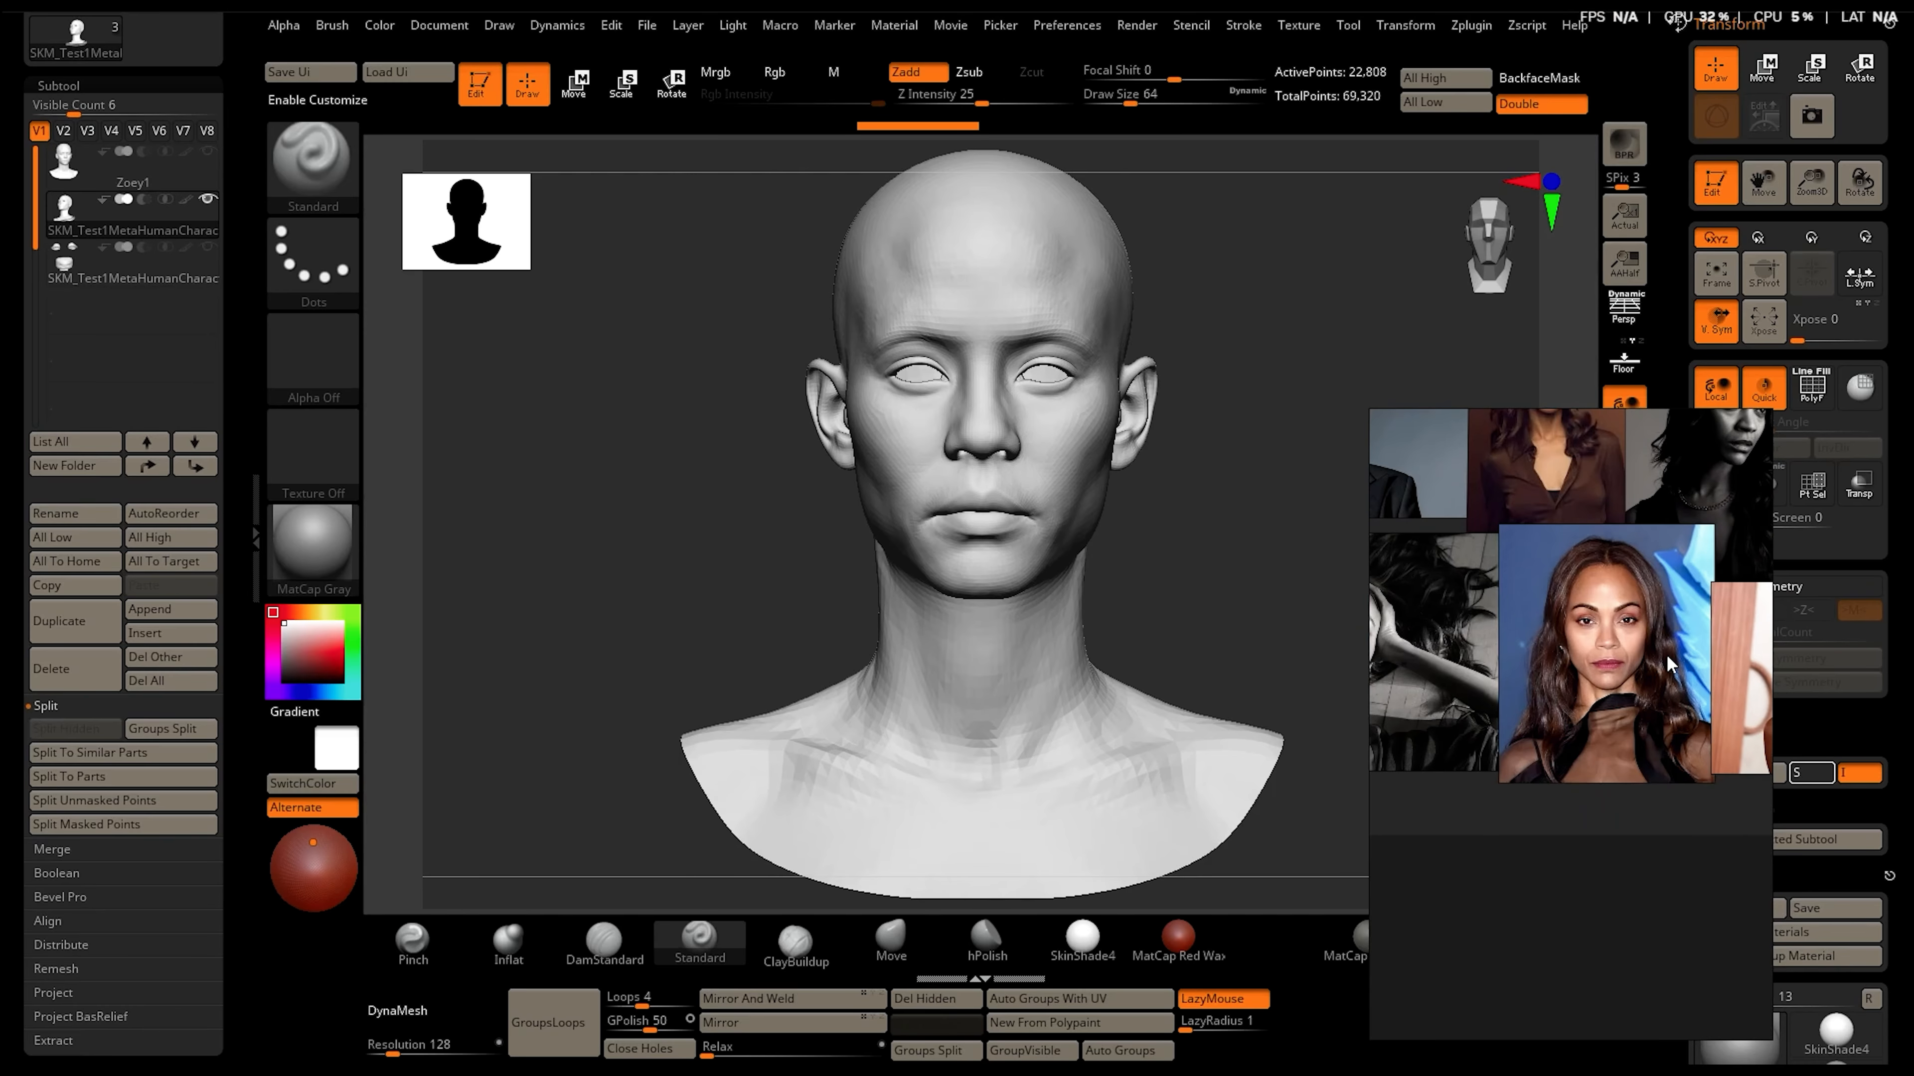
{"action": "right_click_drag", "start_coordinate": [1724, 681], "coordinate": [1885, 646]}
{"action": "scroll", "coordinate": [1753, 626], "scroll_direction": "up", "scroll_amount": 5}
{"action": "middle_click_drag", "start_coordinate": [1753, 627], "coordinate": [1770, 725]}
{"action": "scroll", "coordinate": [1790, 740], "scroll_direction": "down", "scroll_amount": 2}
{"action": "left_click_drag", "start_coordinate": [1531, 626], "coordinate": [1430, 620]}
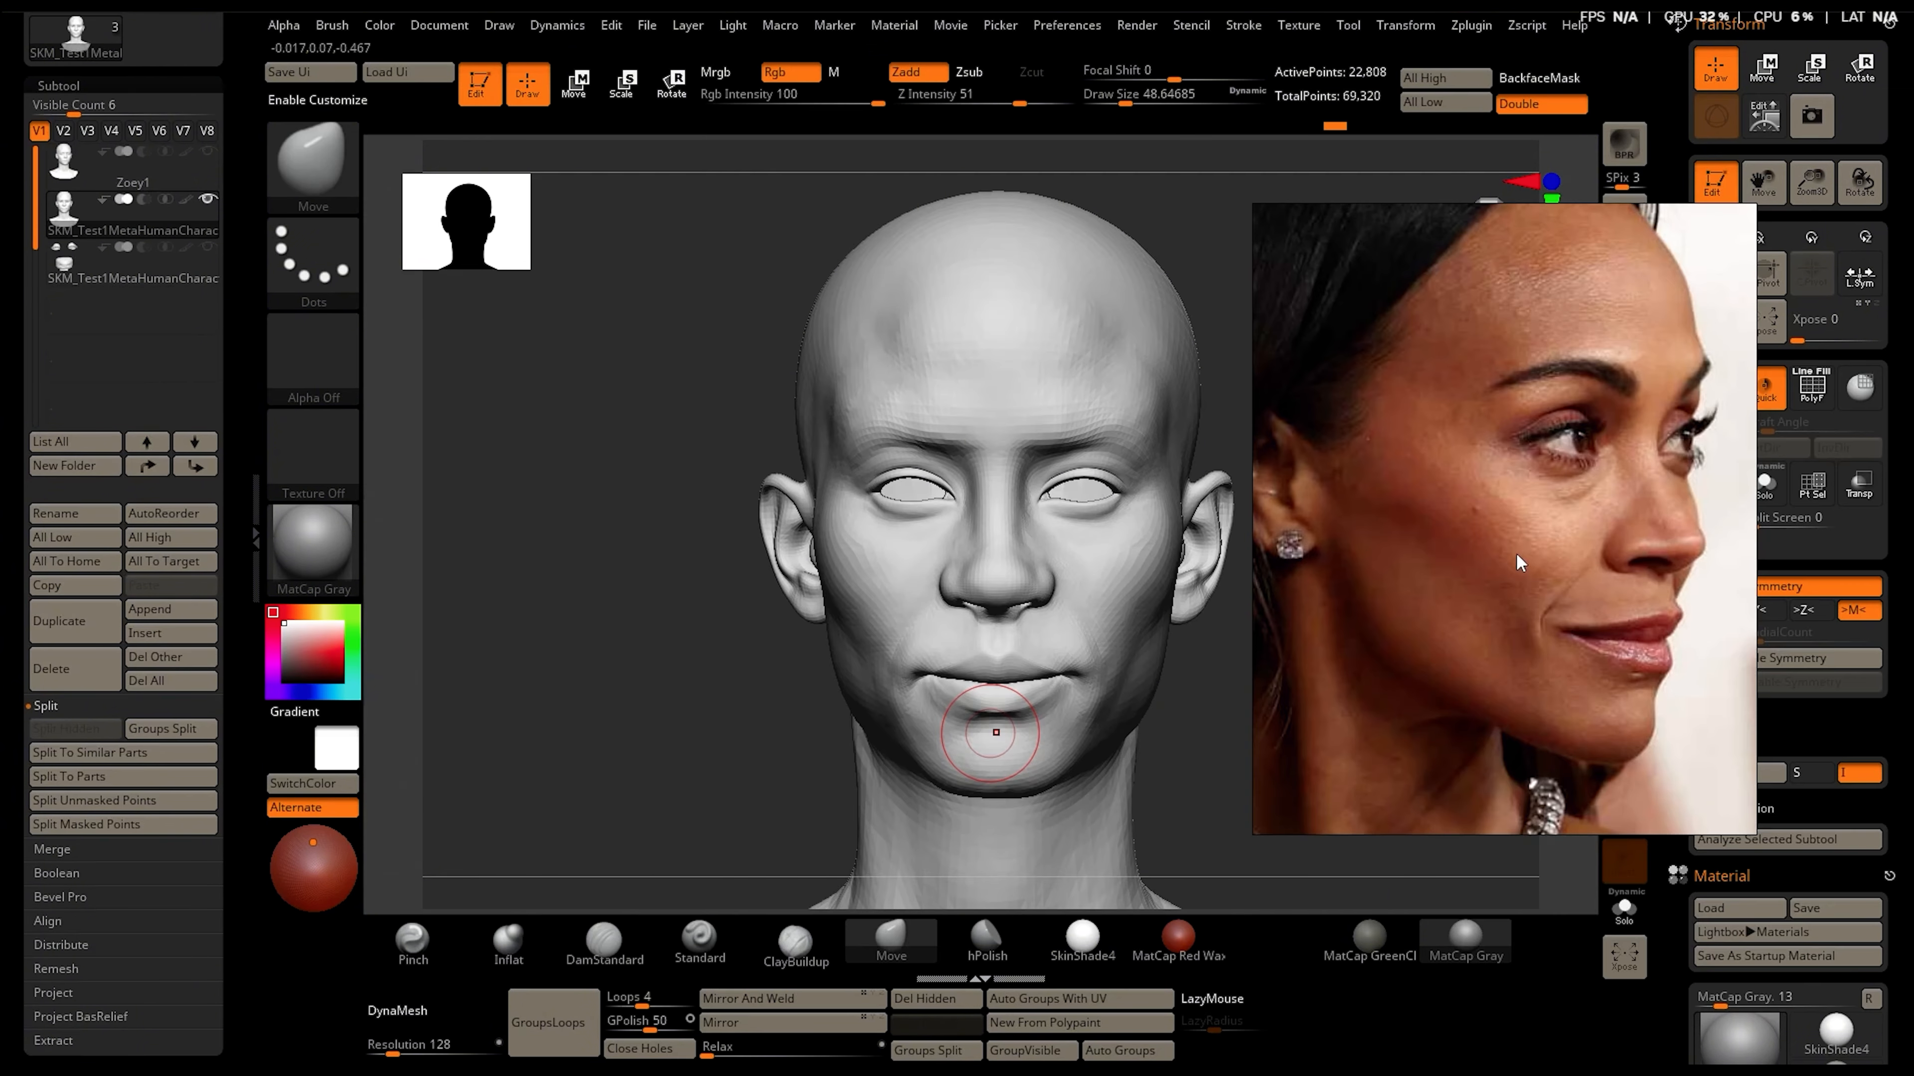
Reshape the brow area above the eye in three-quarter view with the Move brush and smooth it to match the reference
{"action": "mouse_move", "coordinate": [866, 742]}
{"action": "left_mouse_down"}
{"action": "mouse_move", "coordinate": [1120, 742]}
{"action": "mouse_move", "coordinate": [1108, 522]}
{"action": "left_mouse_up"}
{"action": "mouse_move", "coordinate": [1101, 443]}
{"action": "left_mouse_down"}
{"action": "mouse_move", "coordinate": [1109, 426]}
{"action": "mouse_move", "coordinate": [1112, 465]}
{"action": "mouse_move", "coordinate": [1162, 406]}
{"action": "mouse_move", "coordinate": [979, 411]}
{"action": "left_mouse_up"}
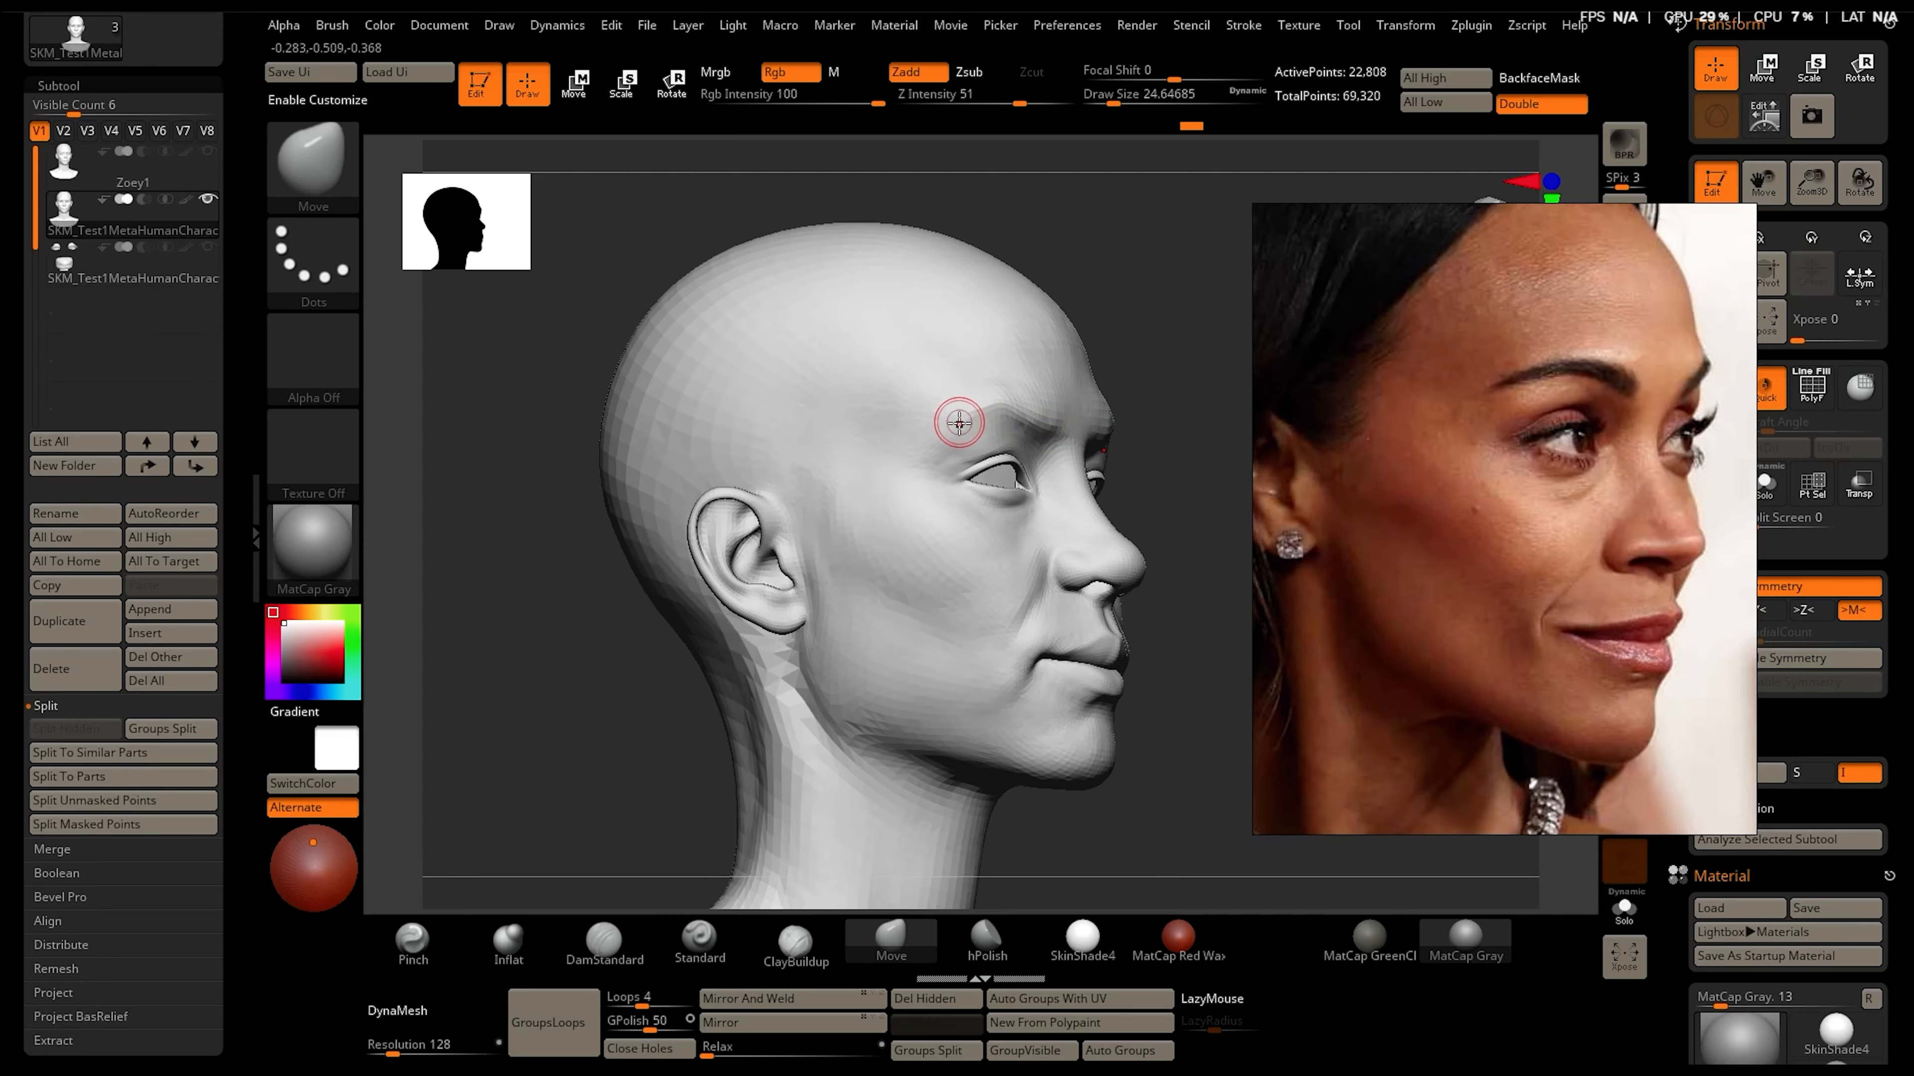
{"action": "key", "text": "shift"}
{"action": "left_click_drag", "start_coordinate": [1039, 422], "coordinate": [998, 431], "text": "shift"}
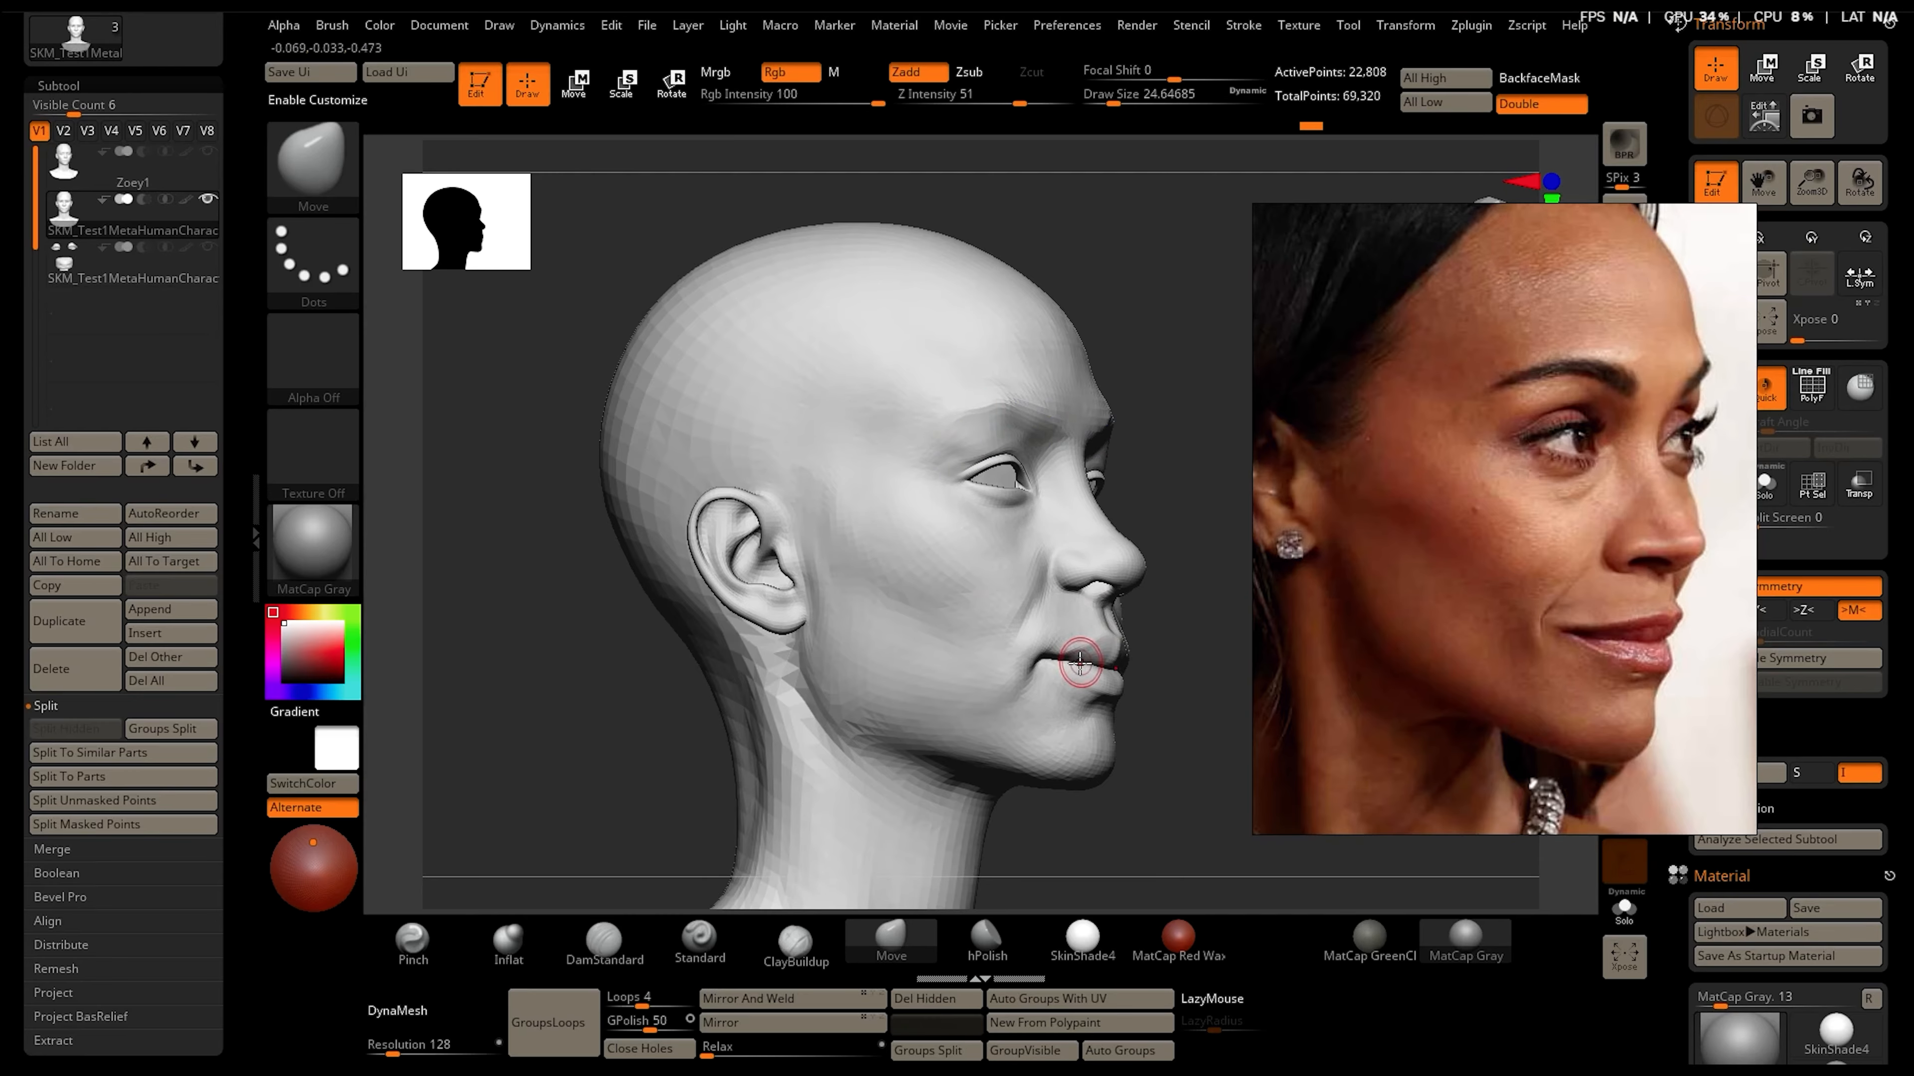
Reshape the front of the ear, the jaw angle and the jawline with a larger Move brush to follow the profile reference
{"action": "left_click_drag", "start_coordinate": [1175, 520], "coordinate": [1198, 531]}
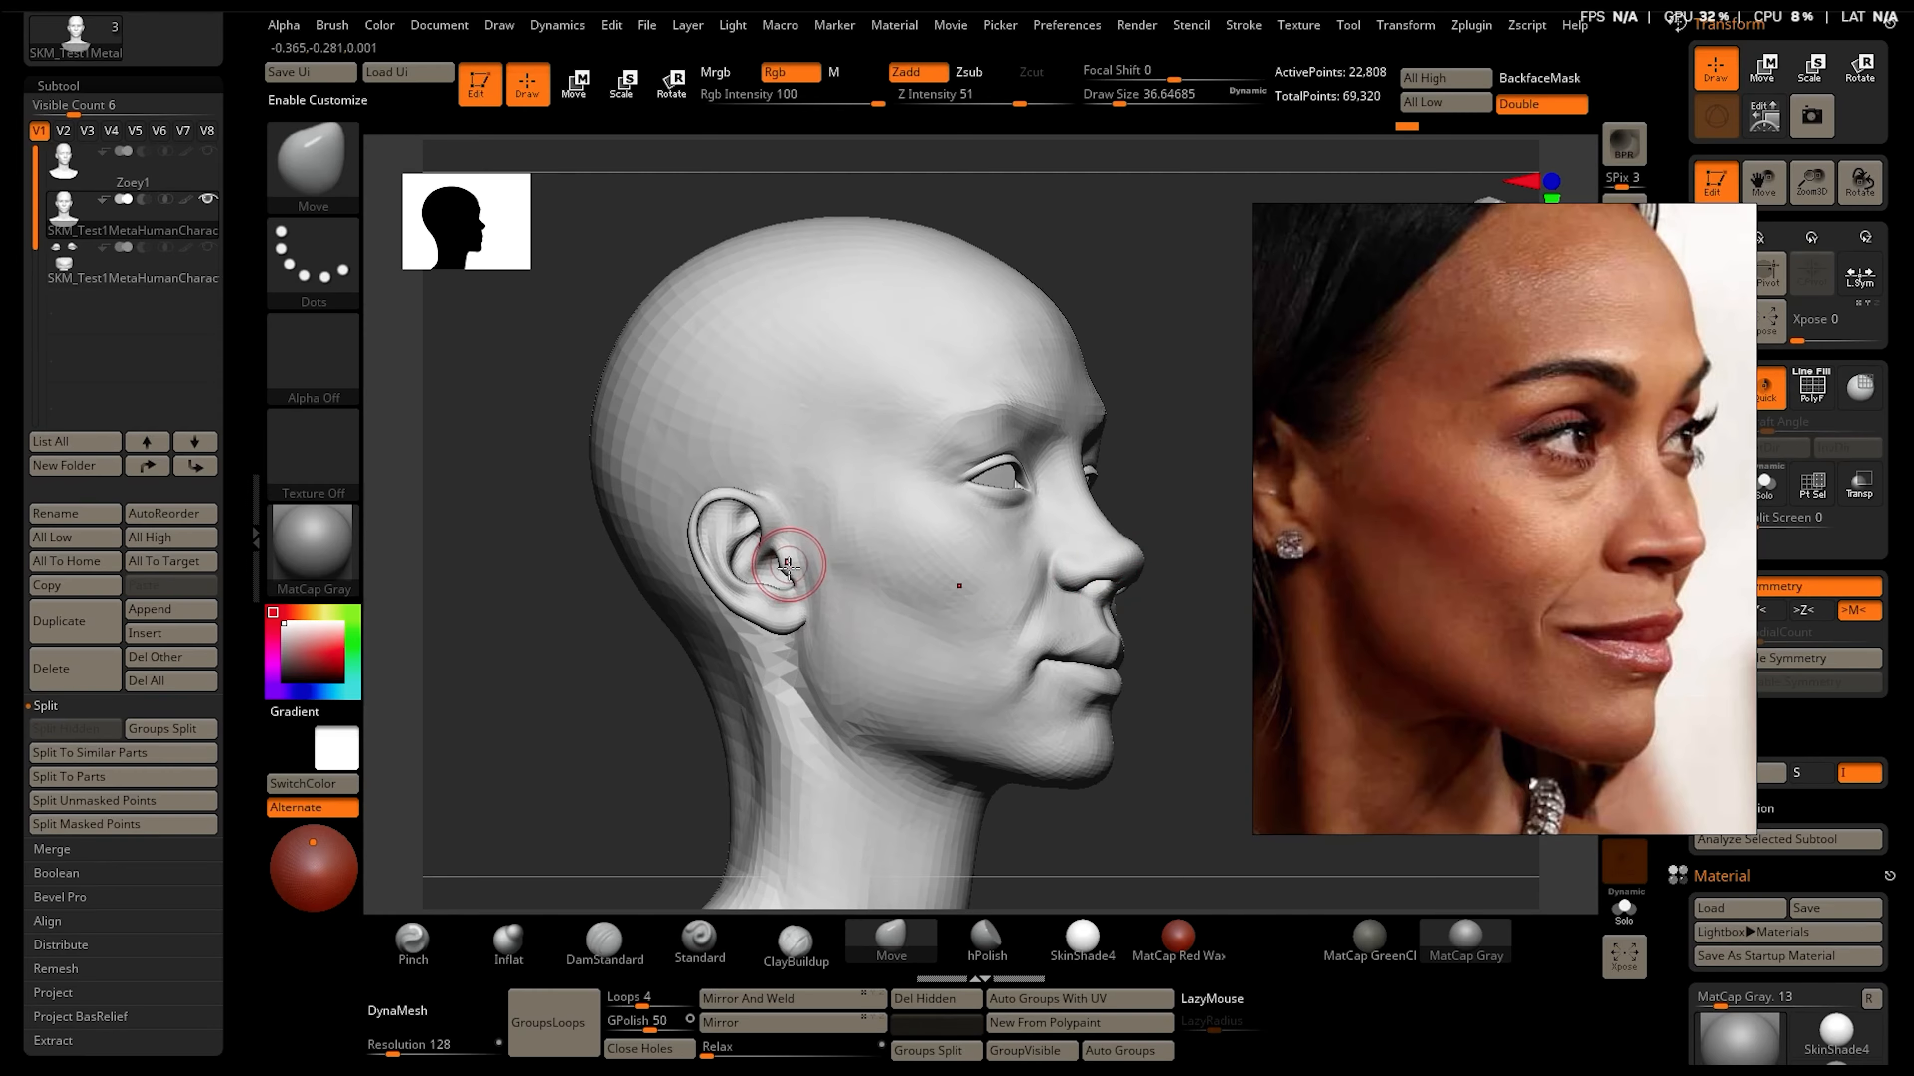
{"action": "left_click_drag", "start_coordinate": [789, 568], "coordinate": [783, 574]}
{"action": "left_click_drag", "start_coordinate": [850, 737], "coordinate": [833, 678]}
{"action": "key", "text": "bracketright"}
{"action": "key", "text": "bracketright"}
{"action": "left_click_drag", "start_coordinate": [953, 746], "coordinate": [951, 738]}
Bring up the grey-background front portrait, face the head forward and light it from the side to match that photo
{"action": "right_click_drag", "start_coordinate": [1101, 693], "coordinate": [1055, 664]}
{"action": "scroll", "coordinate": [1418, 504], "scroll_direction": "down", "scroll_amount": 8}
{"action": "scroll", "coordinate": [1589, 466], "scroll_direction": "up", "scroll_amount": 8}
{"action": "middle_click_drag", "start_coordinate": [1737, 538], "coordinate": [1205, 528]}
{"action": "mouse_move", "coordinate": [1191, 467]}
{"action": "right_mouse_down"}
{"action": "mouse_move", "coordinate": [1072, 338]}
{"action": "mouse_move", "coordinate": [512, 786]}
{"action": "right_mouse_up"}
{"action": "left_click", "coordinate": [299, 845]}
{"action": "left_click_drag", "start_coordinate": [299, 845], "coordinate": [275, 842]}
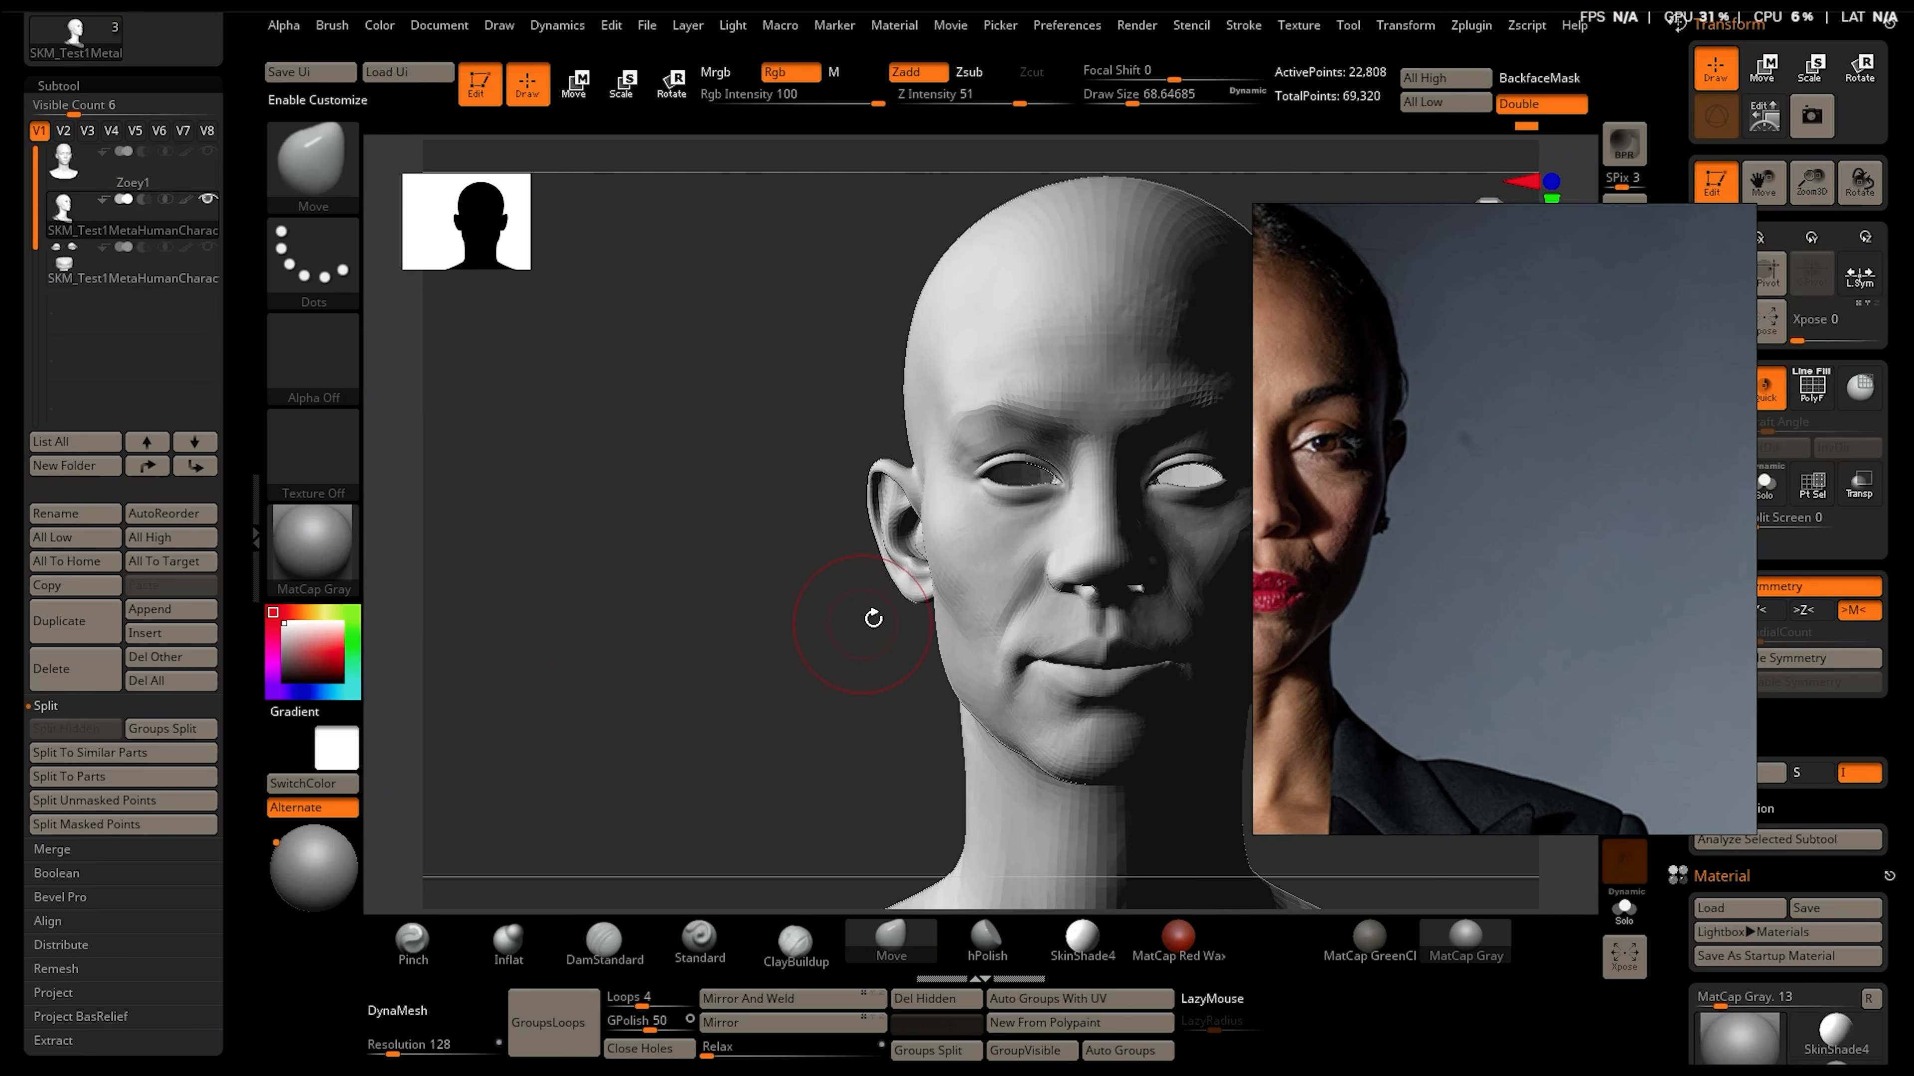
Set the Move brush size to about 31, reshape the lips around the mouth, and fine-tune the side lighting
{"action": "mouse_move", "coordinate": [789, 657]}
{"action": "right_mouse_down"}
{"action": "mouse_move", "coordinate": [748, 709]}
{"action": "mouse_move", "coordinate": [538, 756]}
{"action": "right_mouse_up"}
{"action": "key", "text": "s"}
{"action": "left_click", "coordinate": [912, 683]}
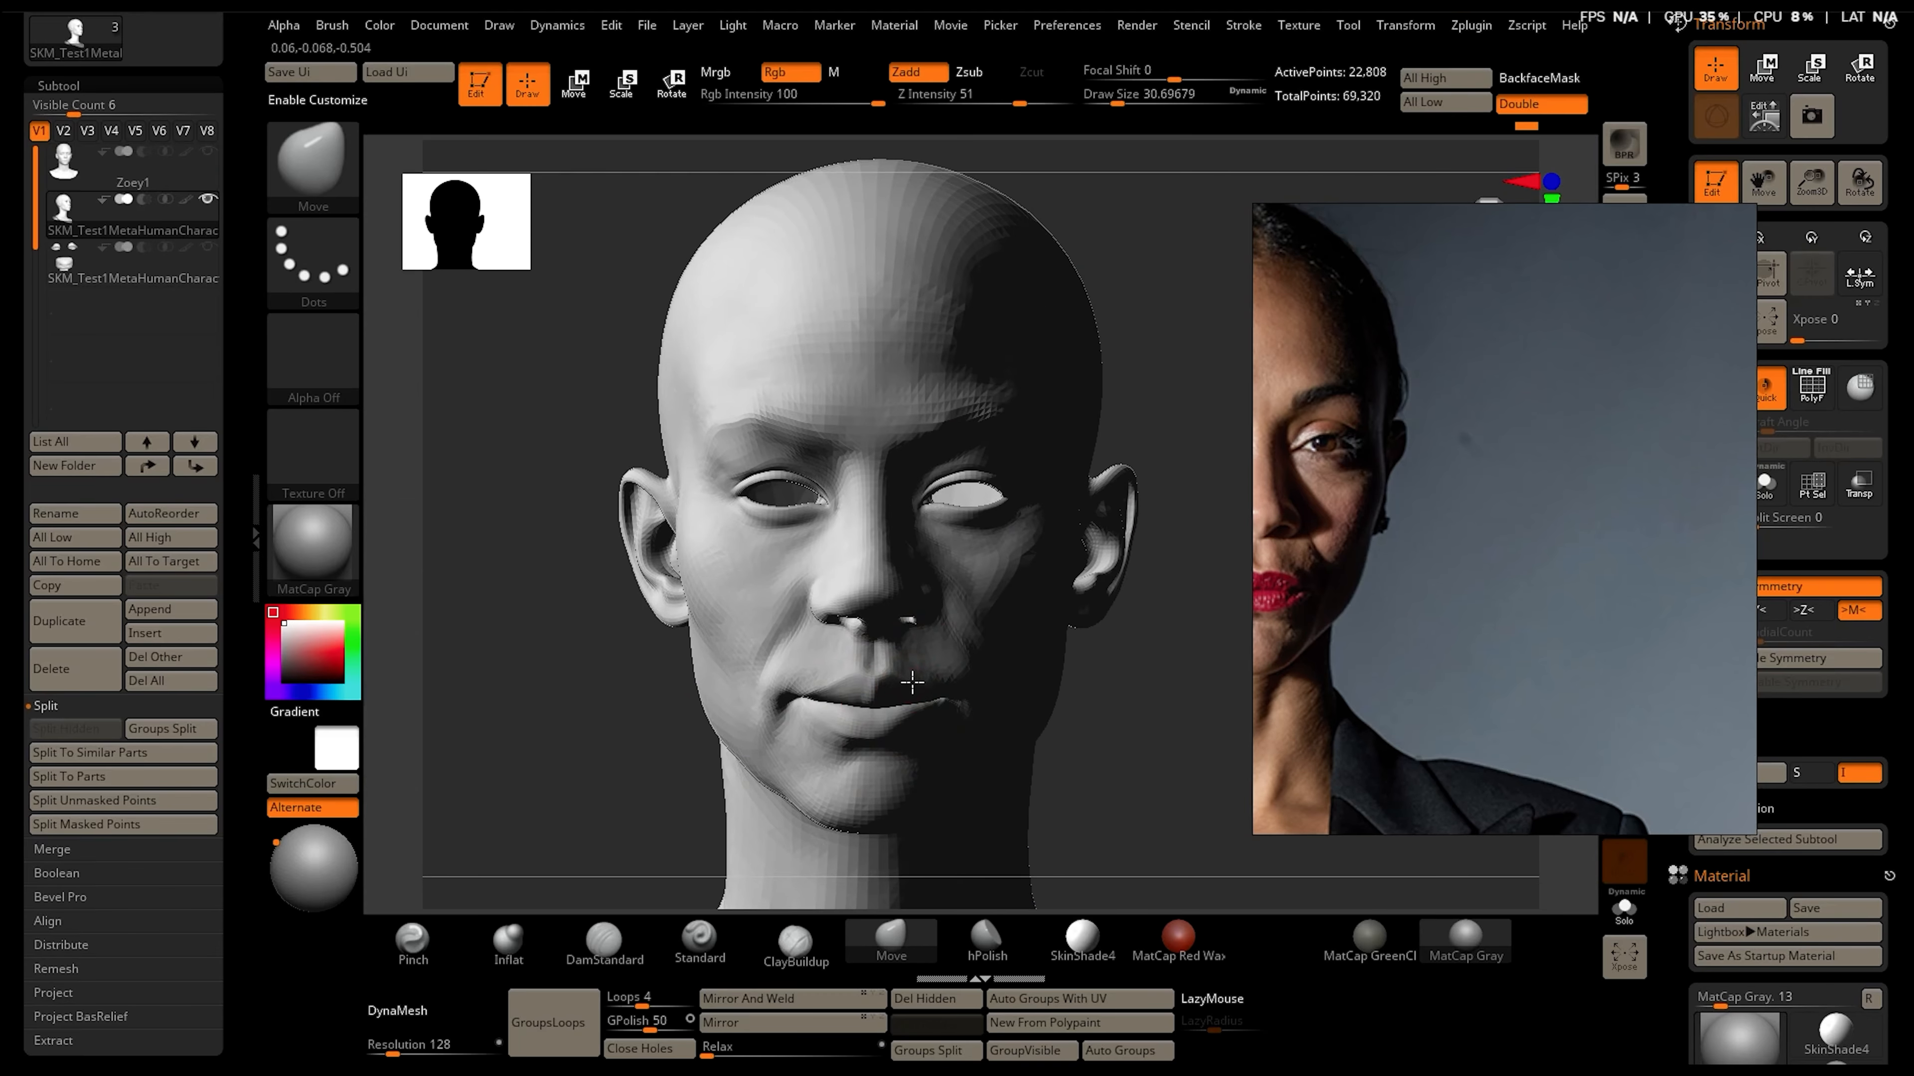
{"action": "left_click_drag", "start_coordinate": [276, 842], "coordinate": [281, 839]}
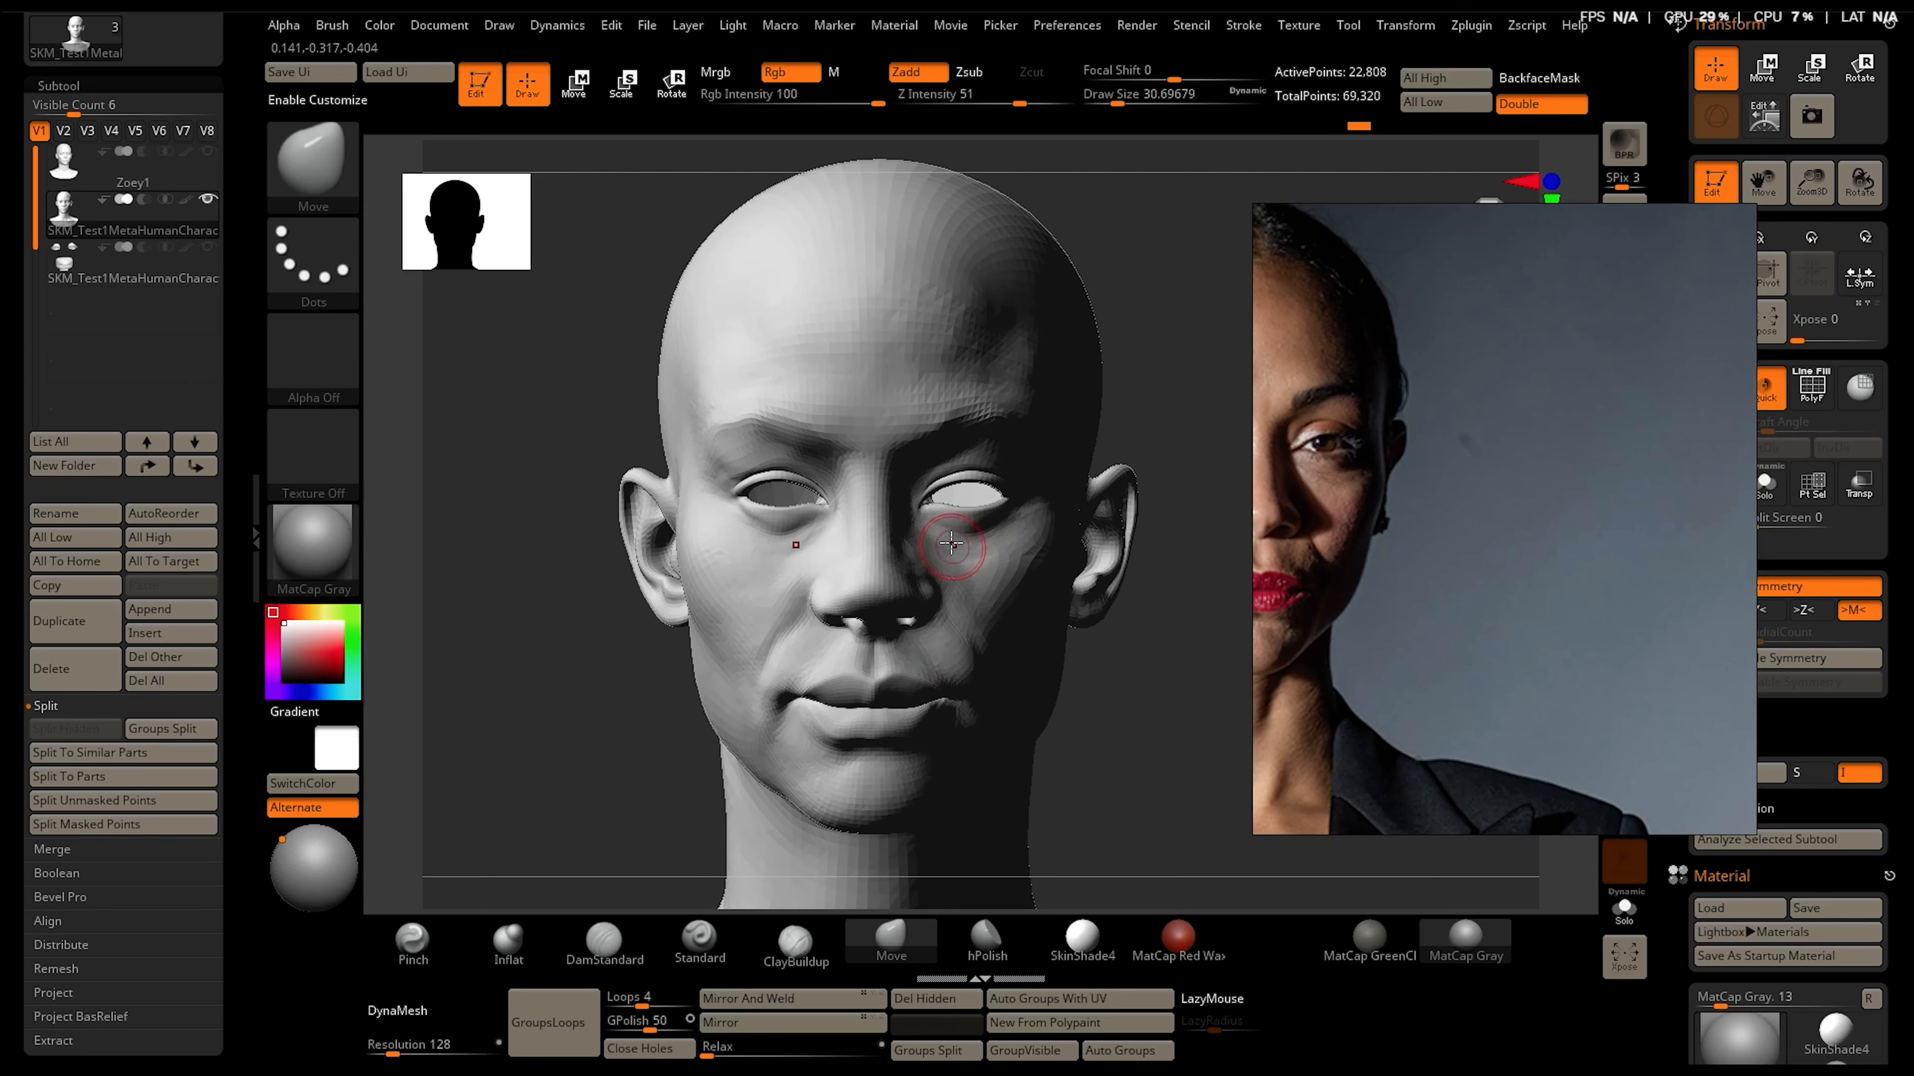
Undo the last upper eyelid stroke and reshape the outer part of the upper eyelids with a smaller Move brush
{"action": "left_click", "coordinate": [208, 247]}
{"action": "left_click", "coordinate": [208, 247]}
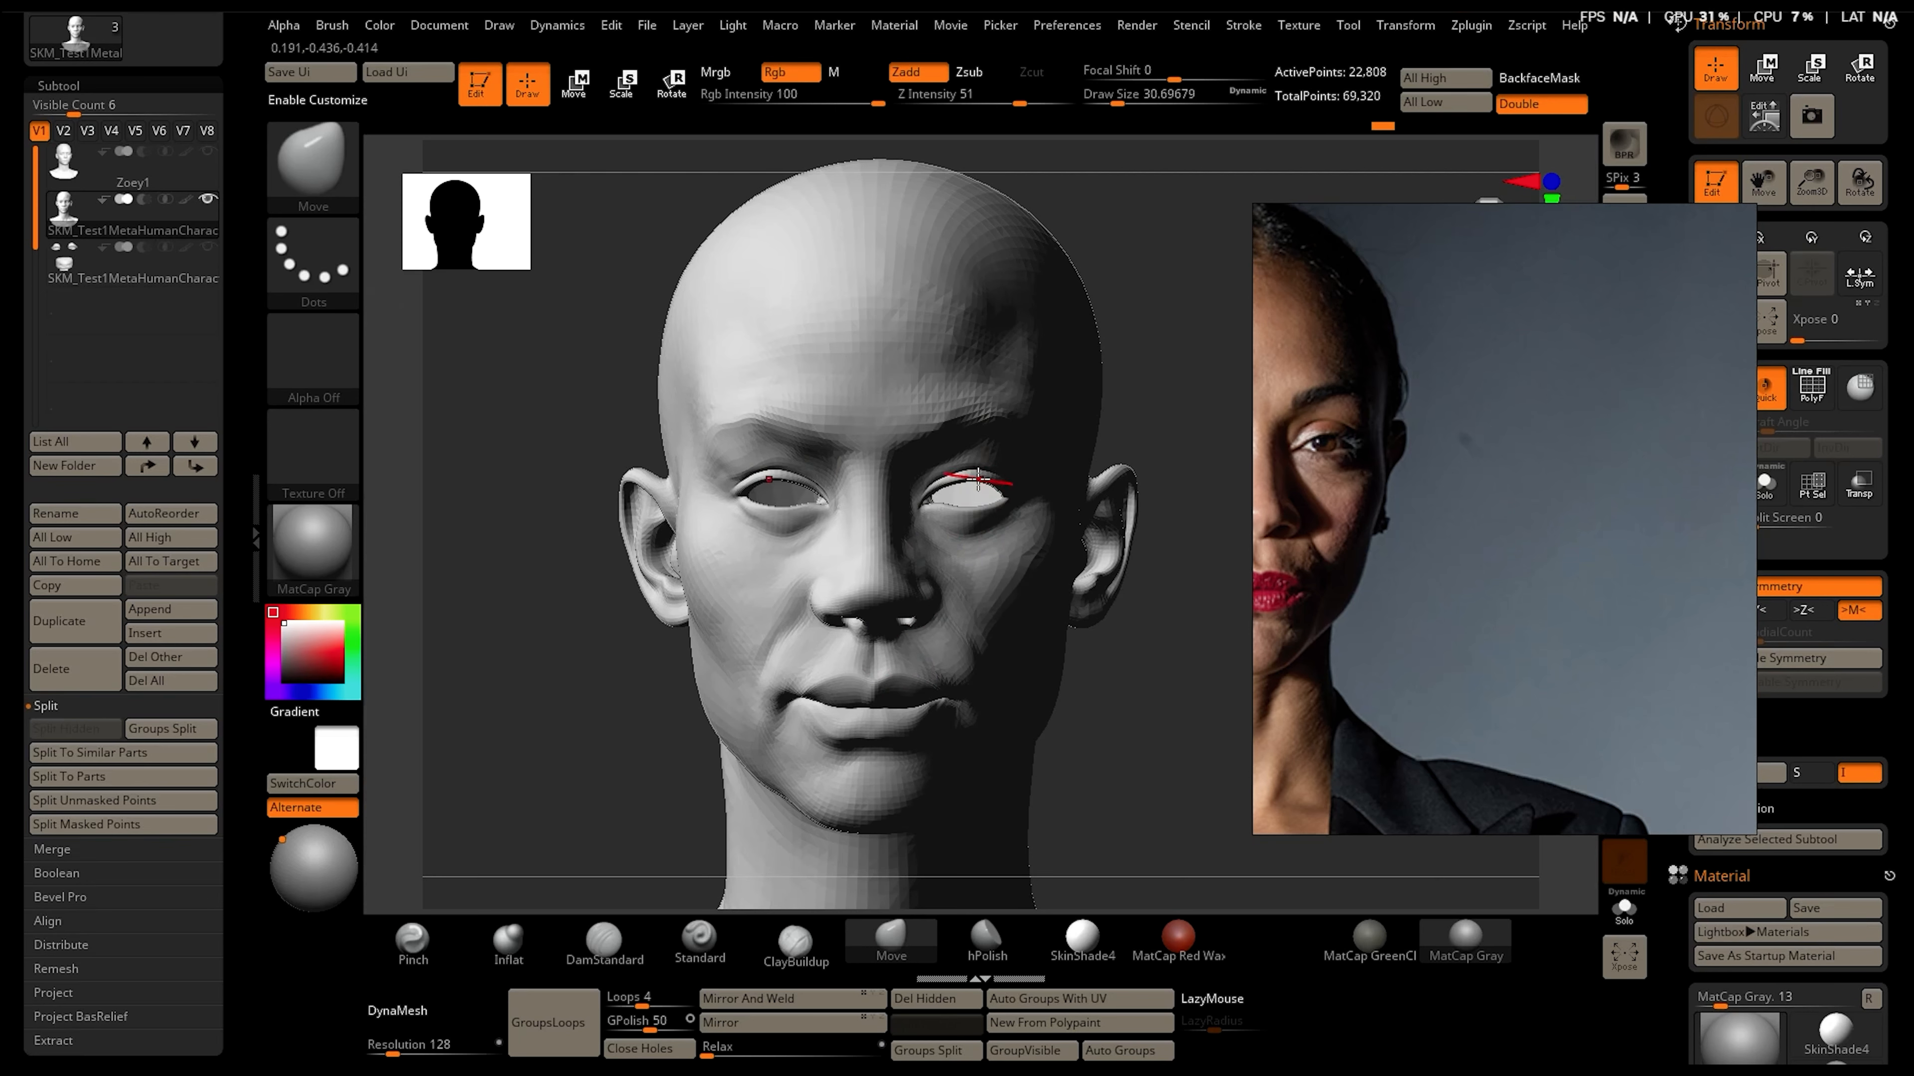
{"action": "key", "text": "ctrl+z"}
{"action": "left_click_drag", "start_coordinate": [981, 486], "coordinate": [988, 484]}
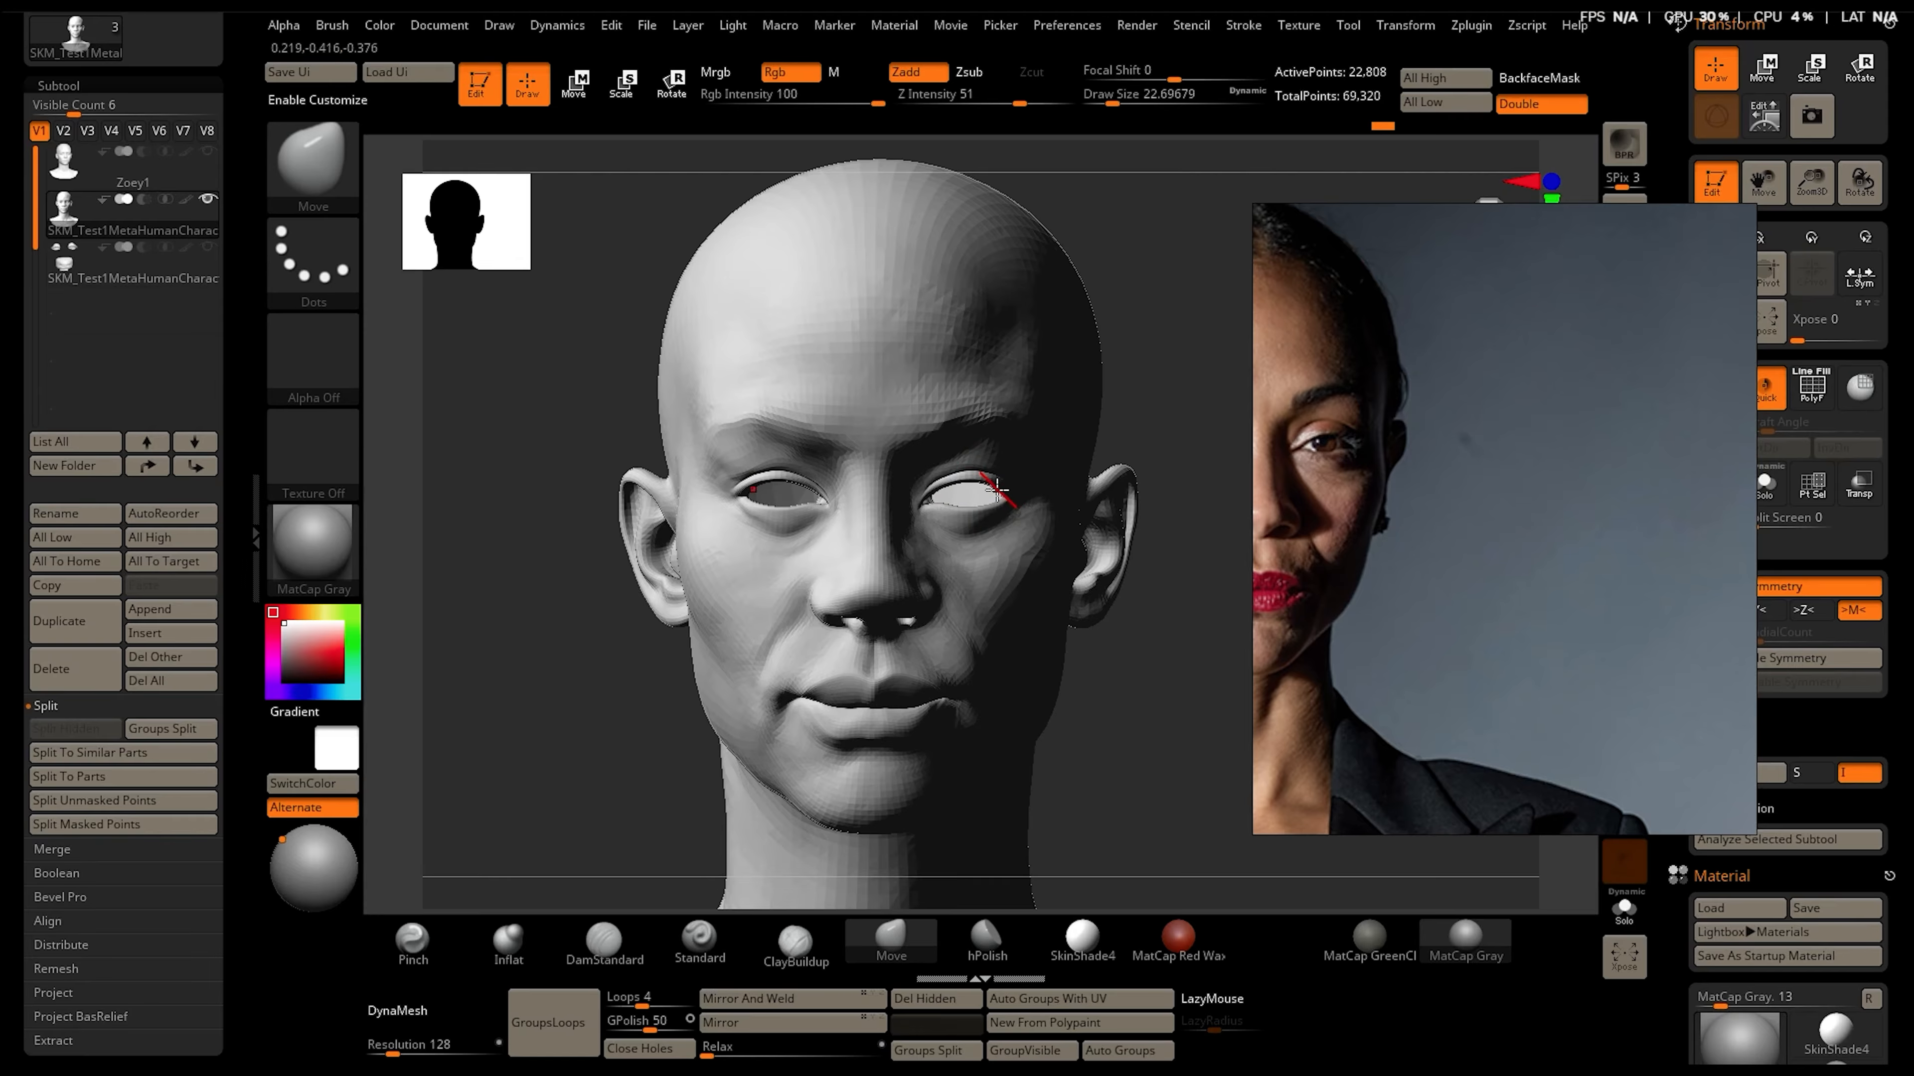
{"action": "mouse_move", "coordinate": [997, 488]}
{"action": "right_mouse_down"}
{"action": "mouse_move", "coordinate": [1005, 503]}
{"action": "mouse_move", "coordinate": [1012, 484]}
{"action": "right_mouse_up"}
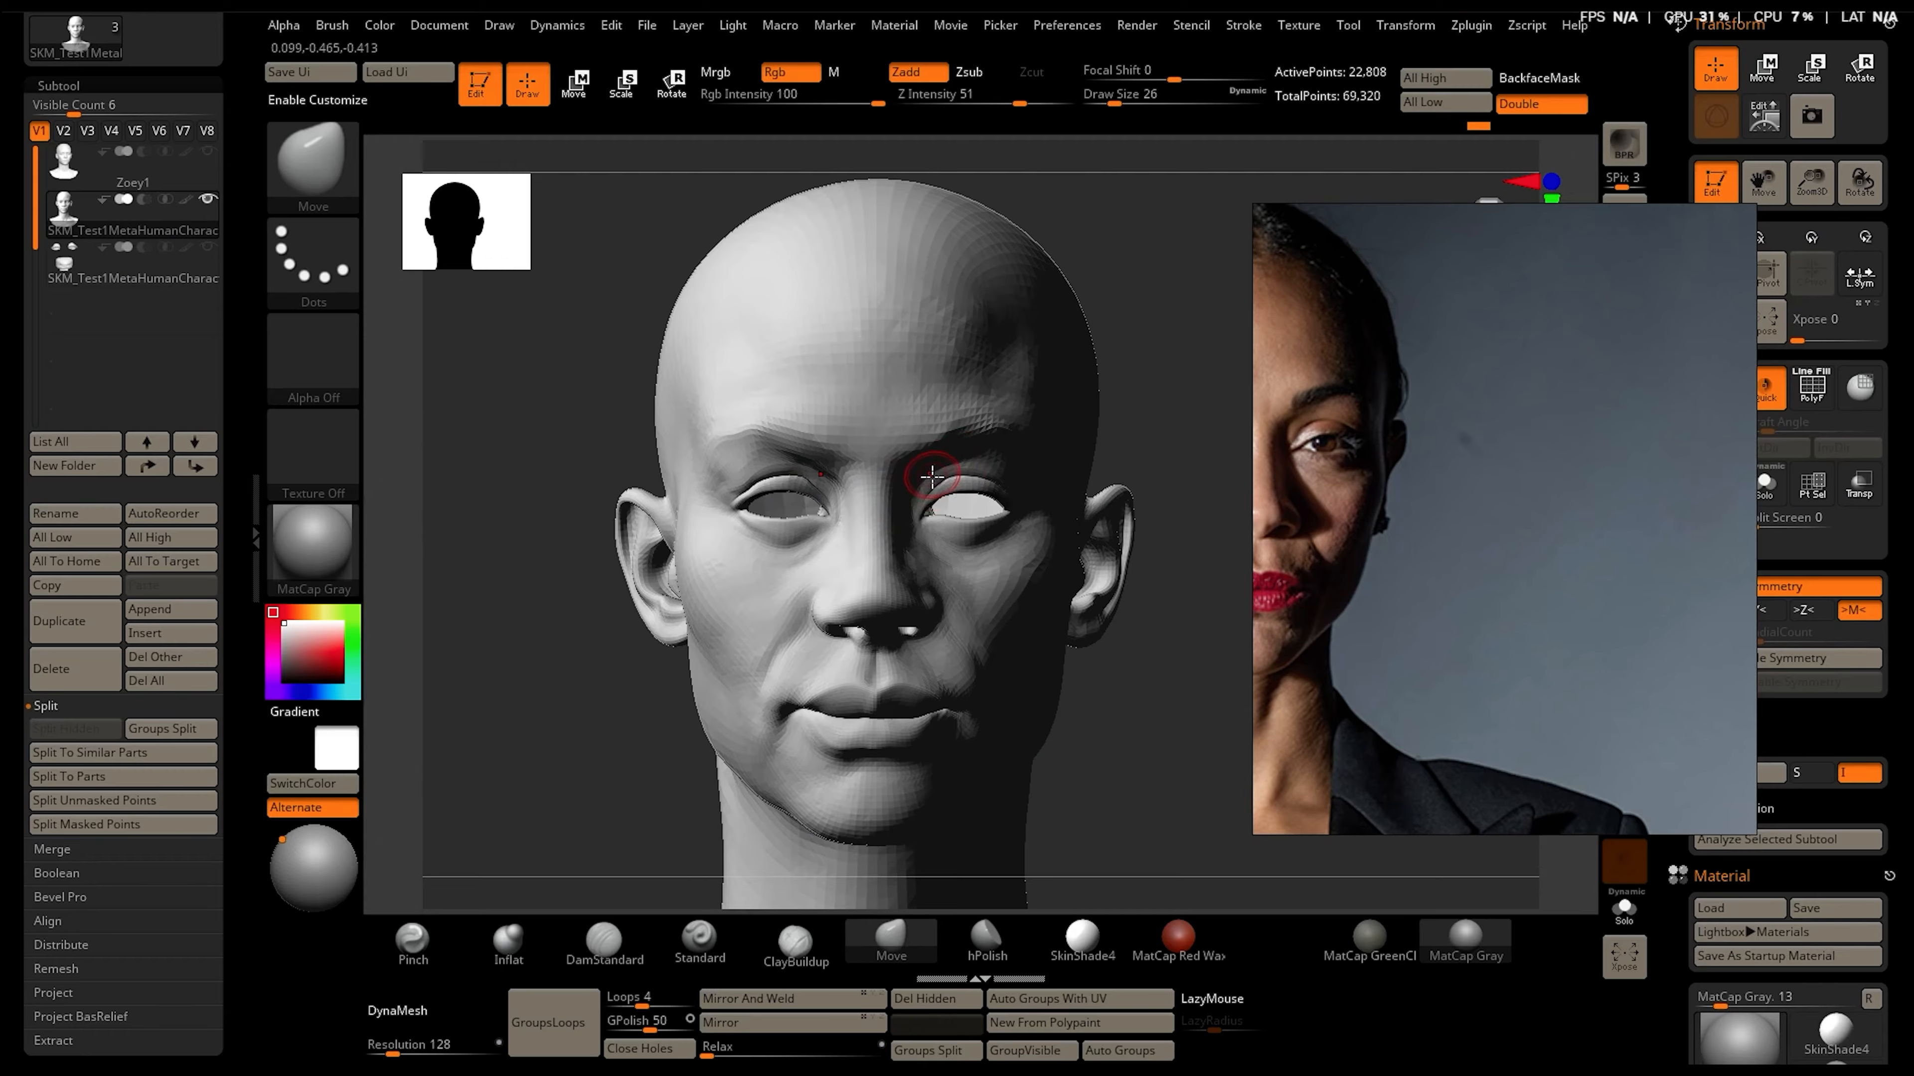
Adjust the light, refine the outer eye corners and brows with the Move brush, and work the cheeks with ClayBuildup and smoothing
{"action": "left_click", "coordinate": [285, 845]}
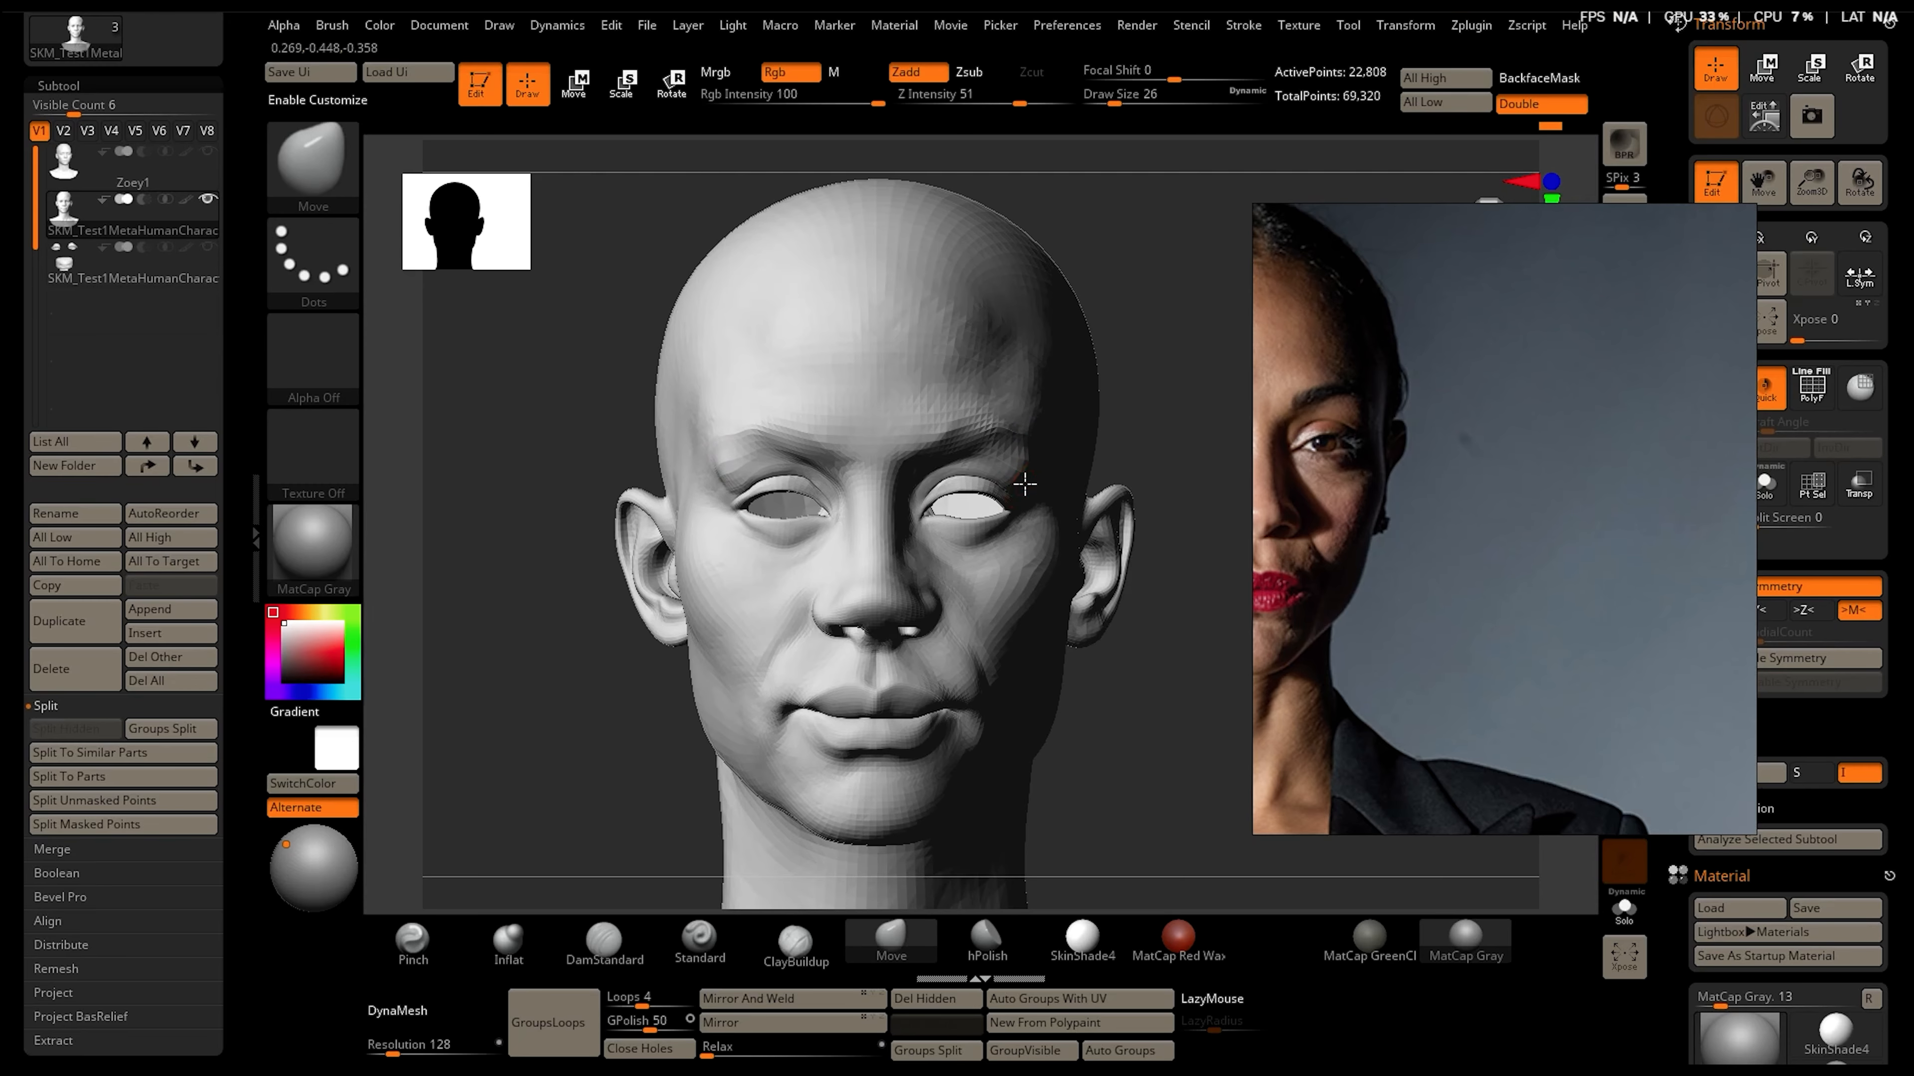
{"action": "left_click_drag", "start_coordinate": [1016, 488], "coordinate": [951, 429]}
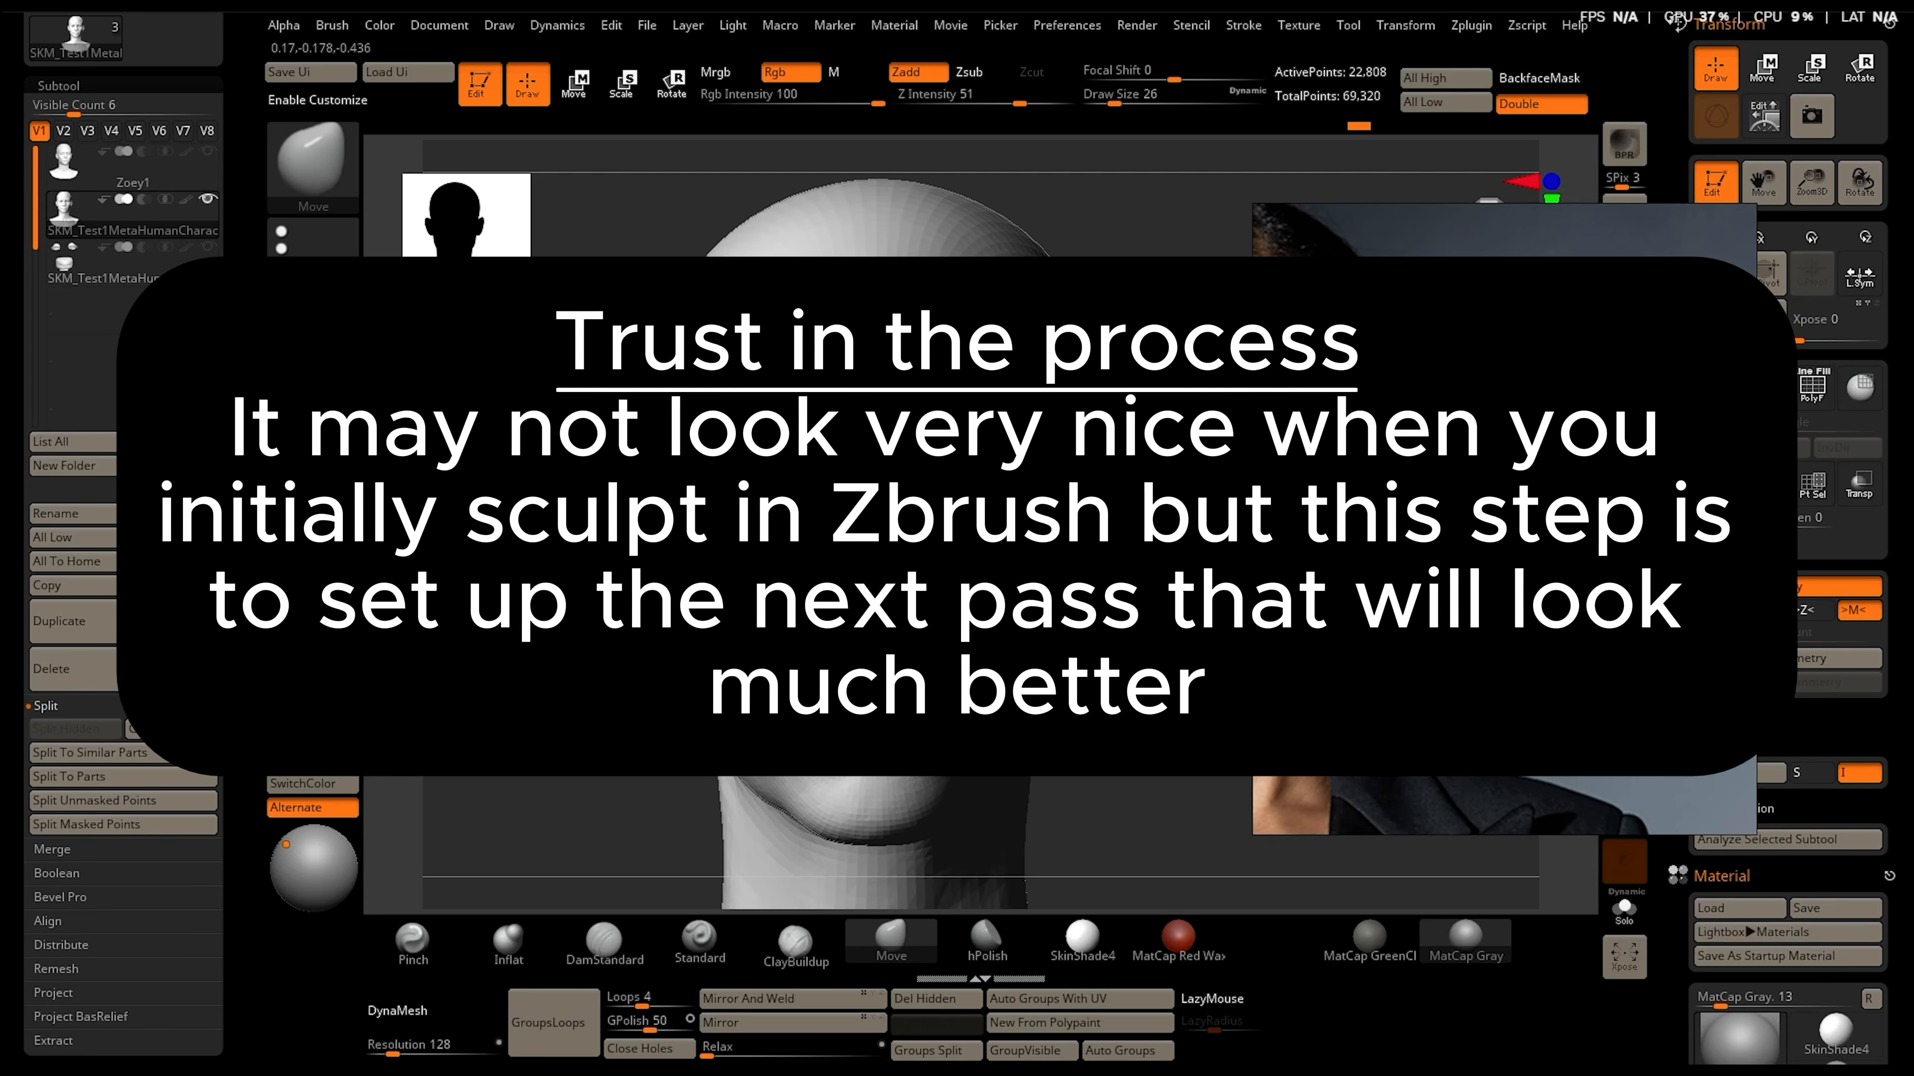
{"action": "left_click", "coordinate": [795, 943]}
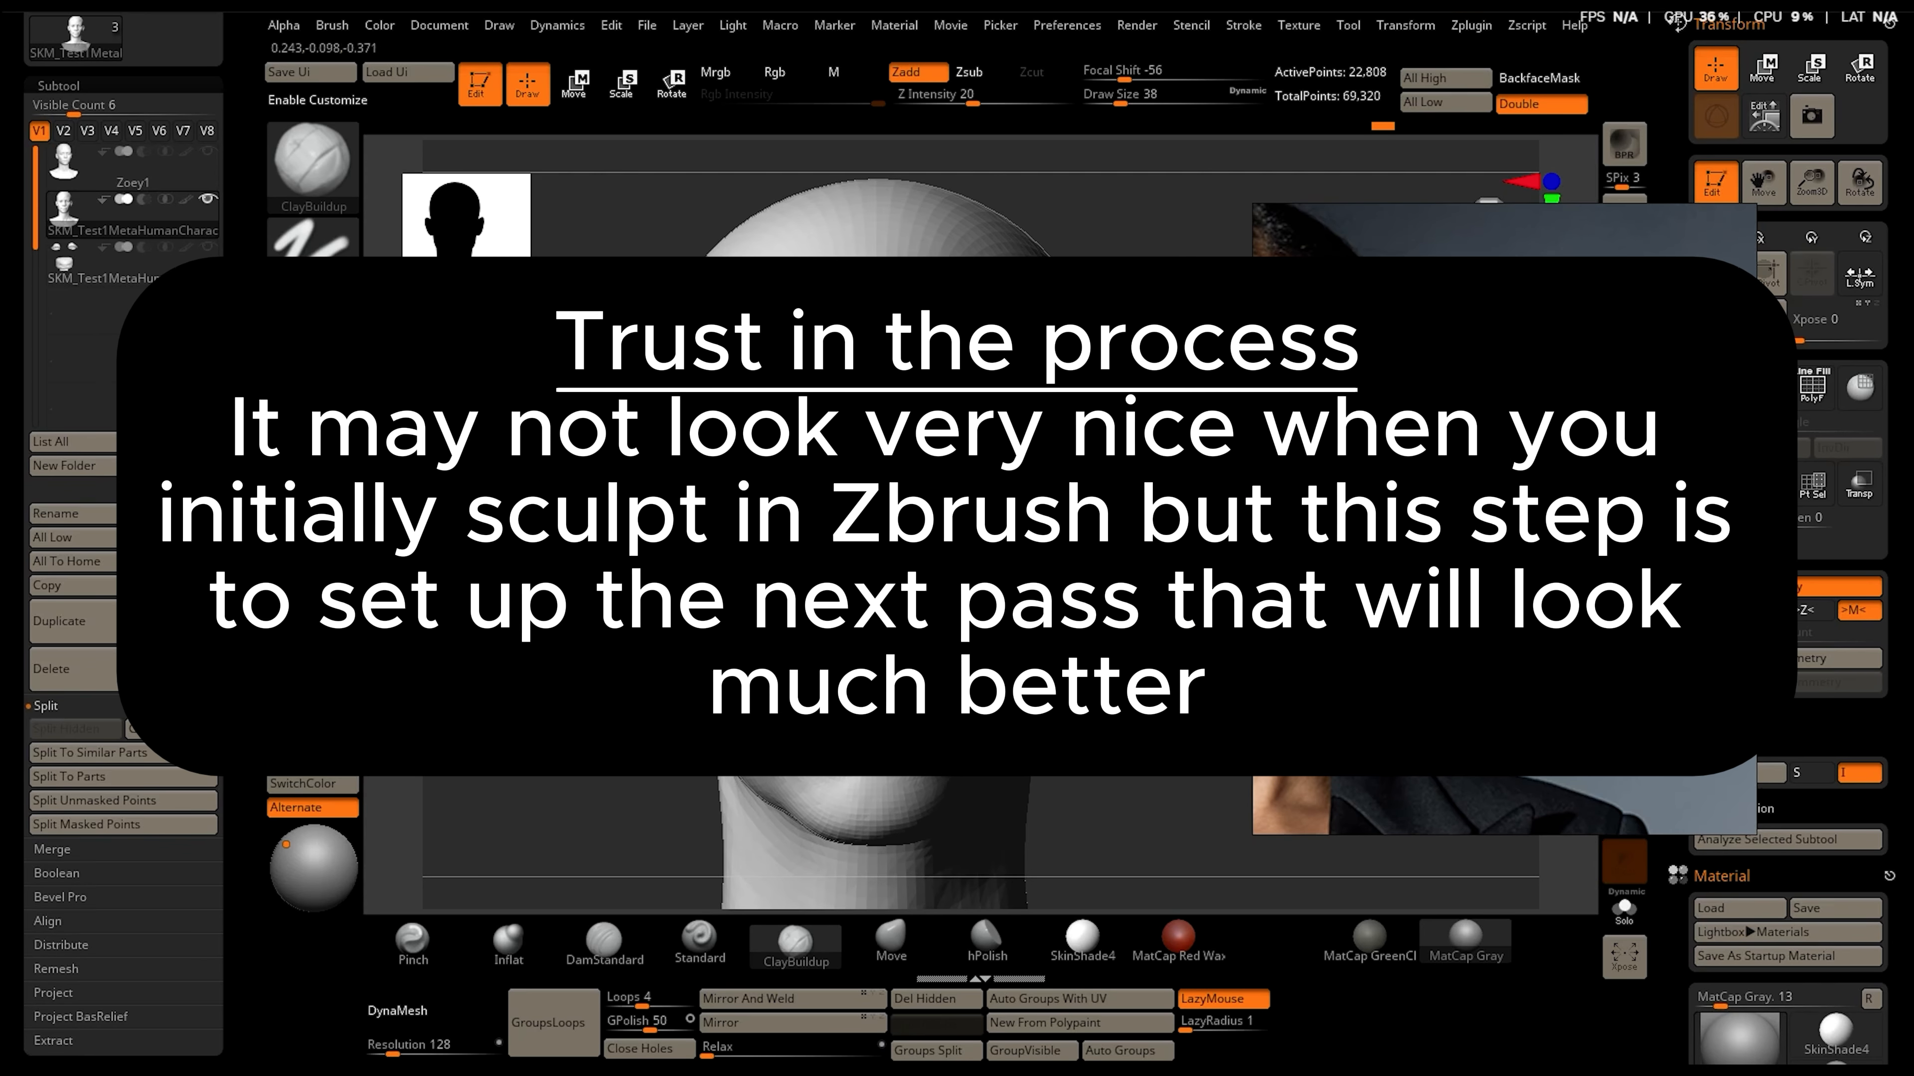
{"action": "key", "text": "shift"}
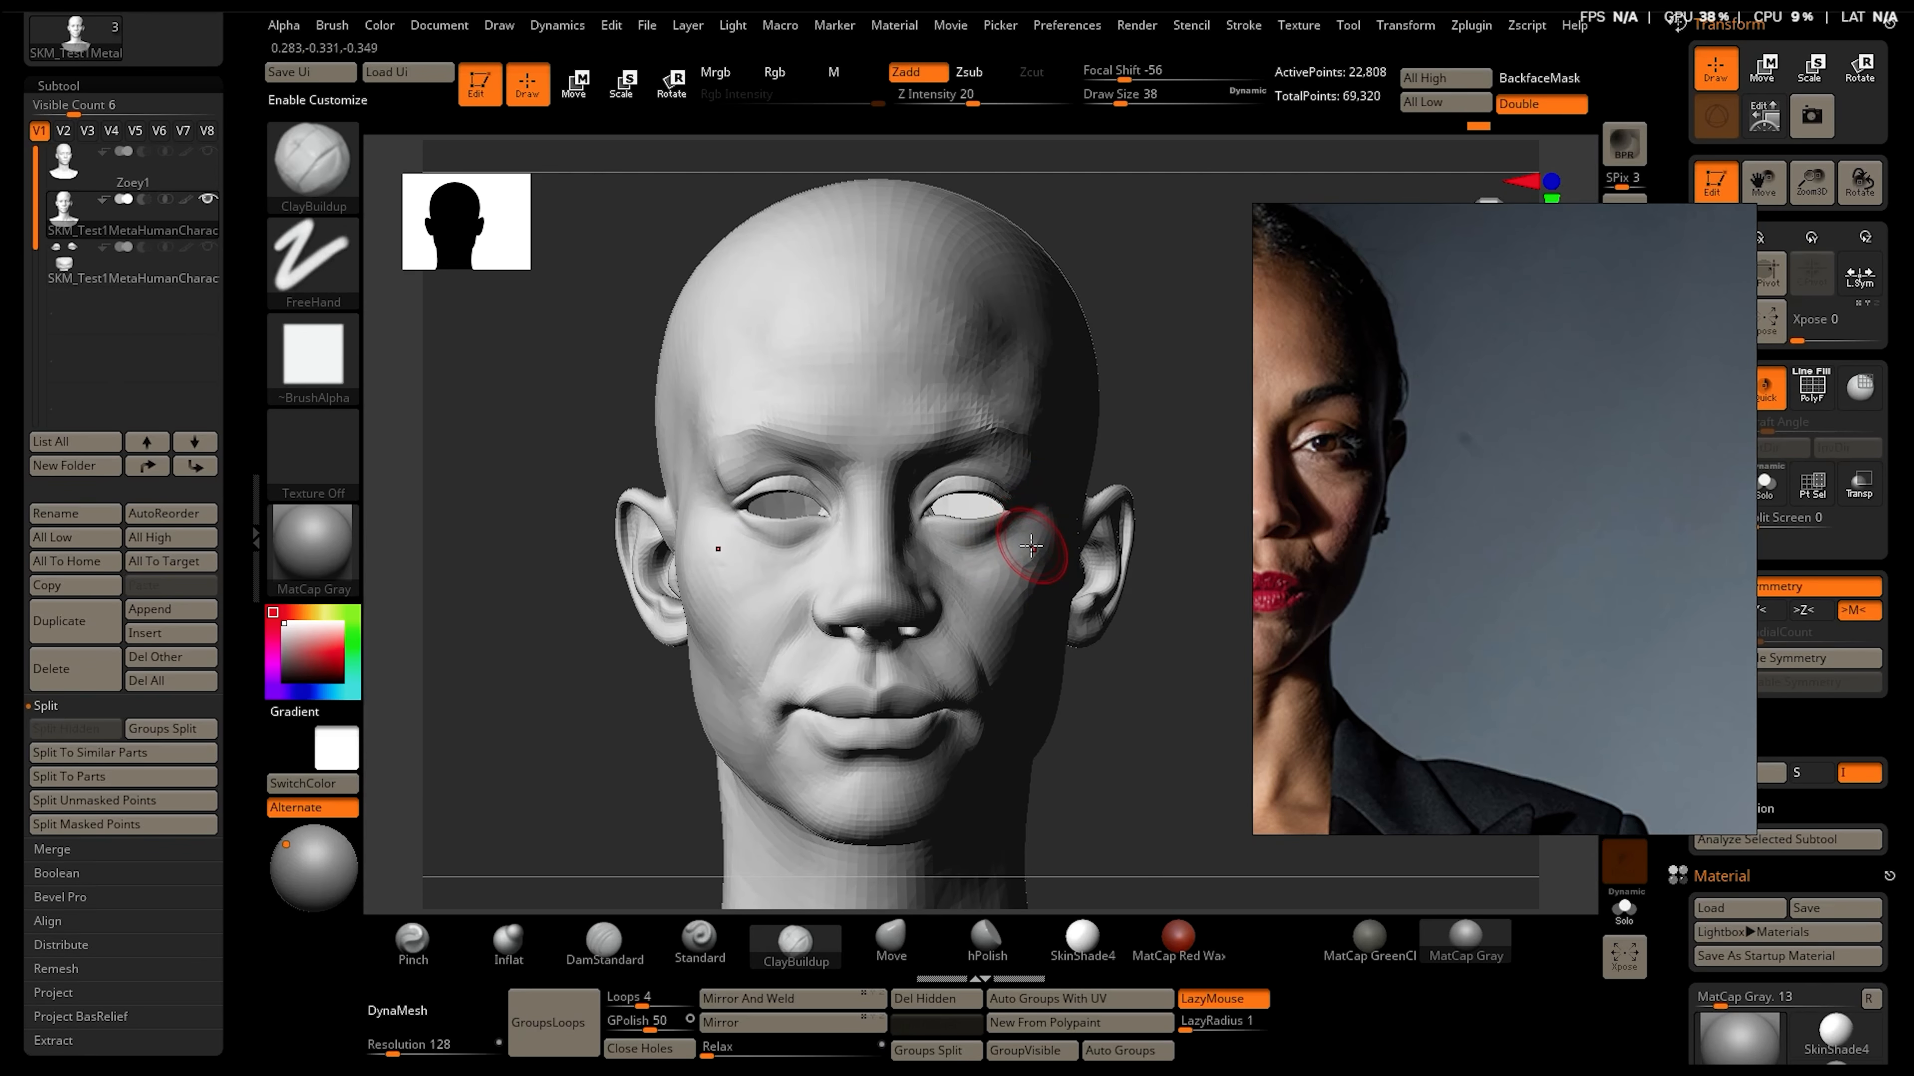
Refine the inner eye area and the side of the nose bridge with the Move brush at size 38
{"action": "left_click", "coordinate": [890, 941]}
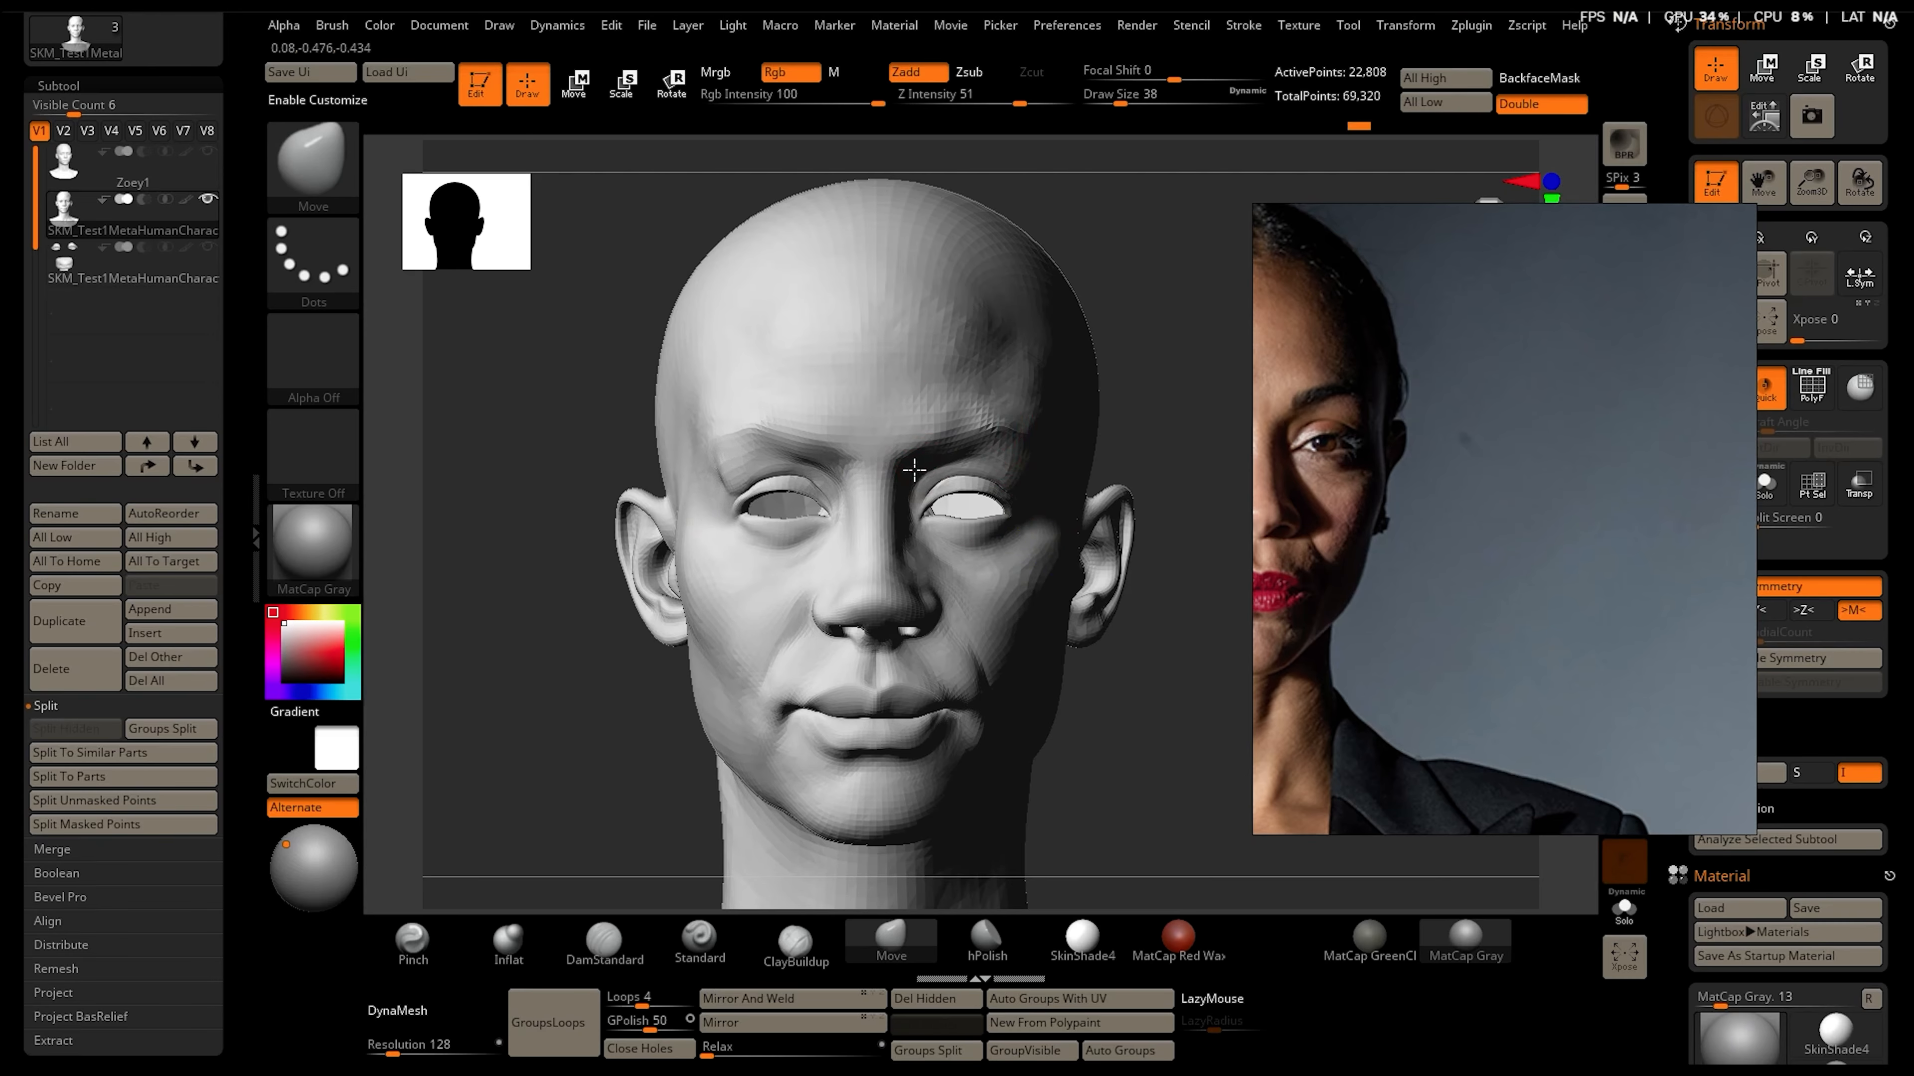
{"action": "key", "text": "shift"}
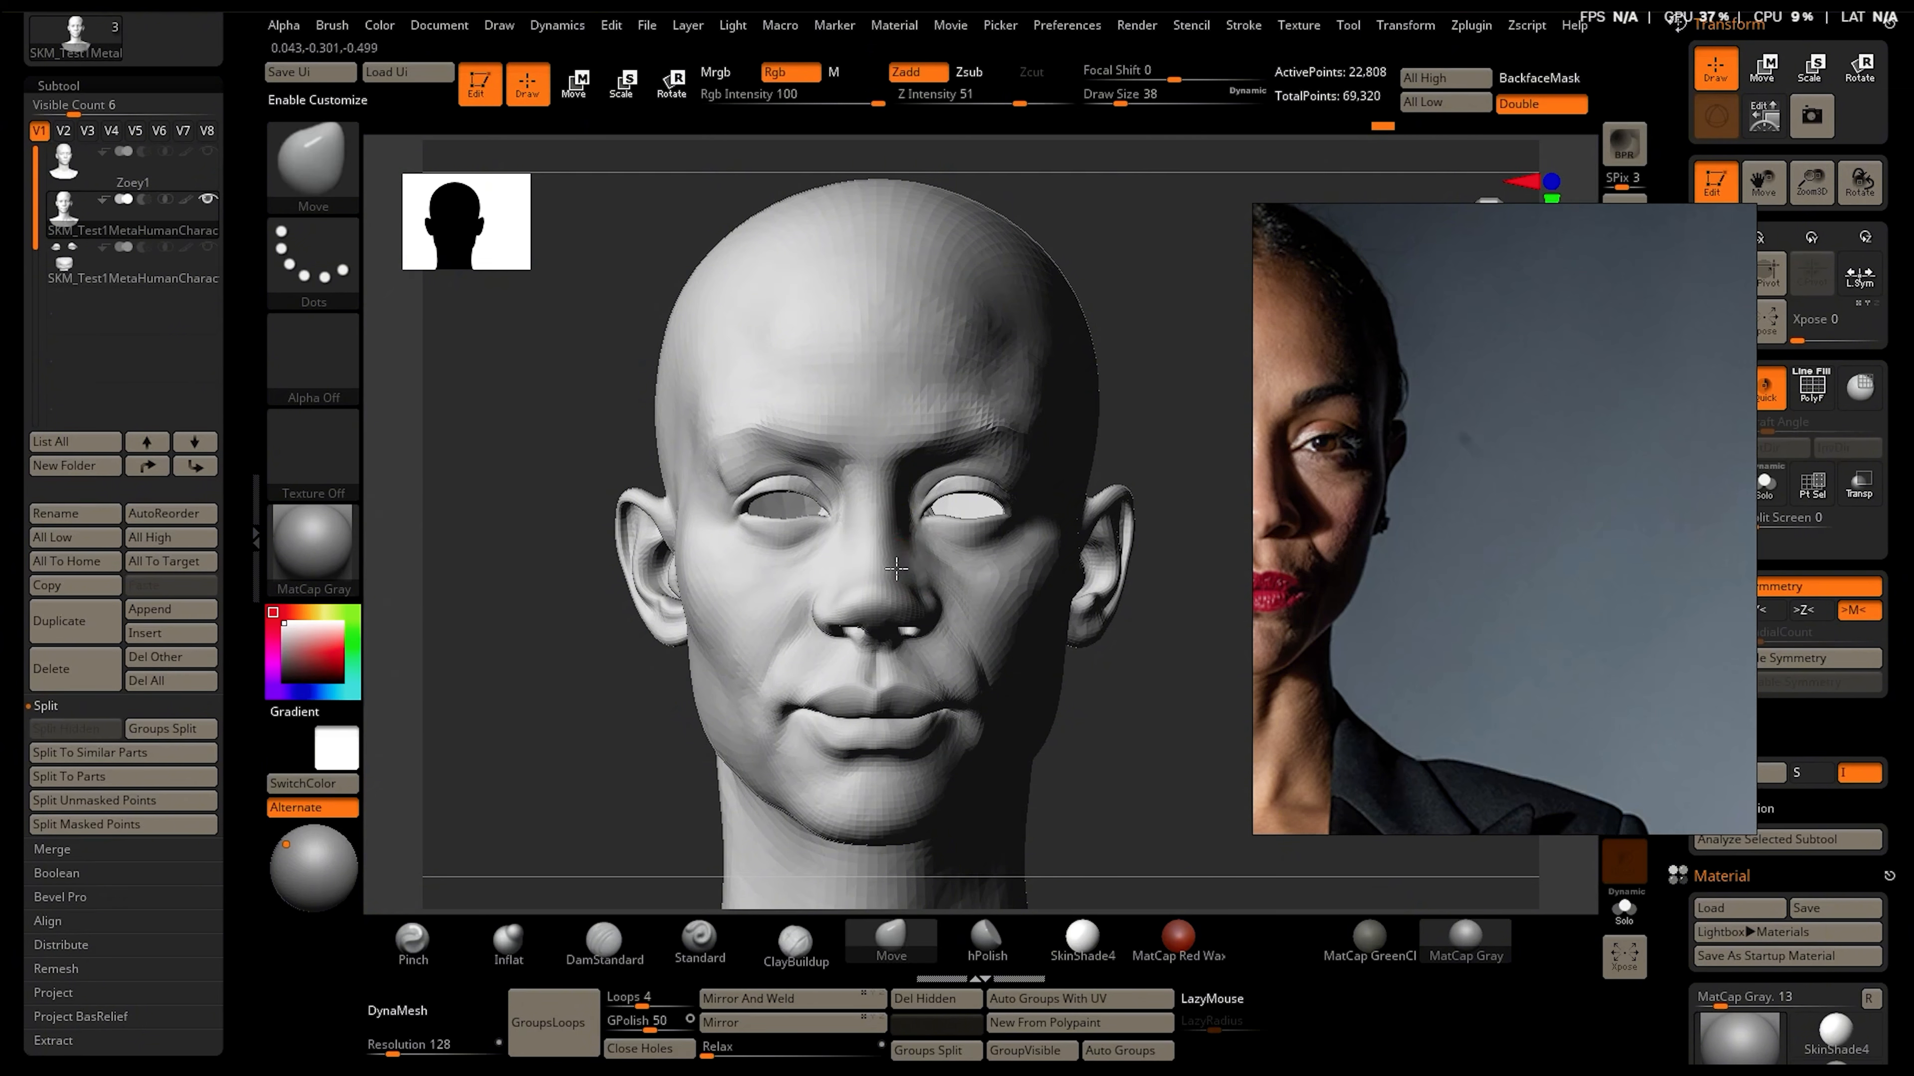
{"action": "mouse_move", "coordinate": [897, 500]}
{"action": "left_mouse_down"}
{"action": "mouse_move", "coordinate": [882, 493]}
{"action": "mouse_move", "coordinate": [898, 536]}
{"action": "left_mouse_up"}
Switch the reference view to the brown-background portrait with long wavy hair
{"action": "scroll", "coordinate": [1440, 585], "scroll_direction": "down", "scroll_amount": 8}
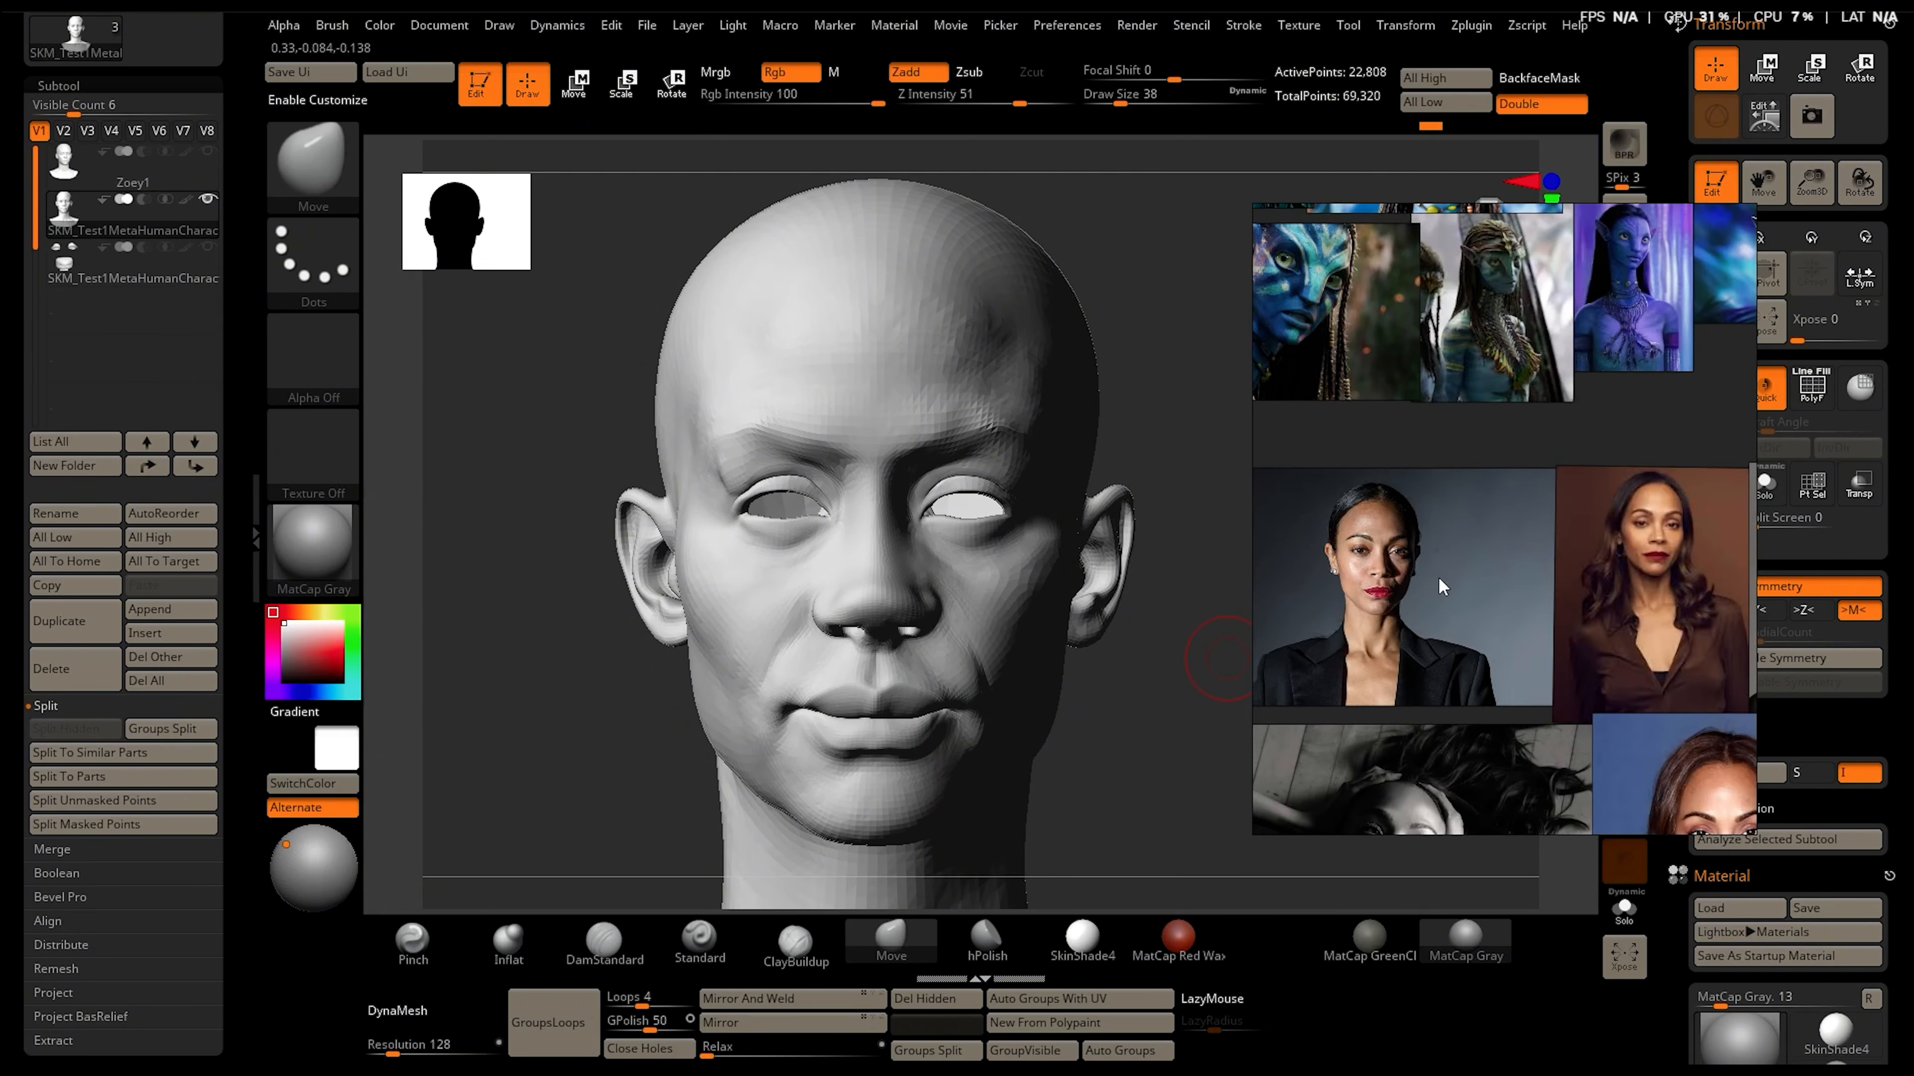
{"action": "scroll", "coordinate": [1657, 618], "scroll_direction": "up", "scroll_amount": 5}
{"action": "middle_click_drag", "start_coordinate": [1657, 618], "coordinate": [1421, 701]}
Adjust the brow and outer eye sockets from a low angle and smooth the area beside the eyes
{"action": "left_click_drag", "start_coordinate": [1085, 784], "coordinate": [1047, 603]}
{"action": "left_click_drag", "start_coordinate": [1011, 495], "coordinate": [1032, 513]}
{"action": "left_click_drag", "start_coordinate": [1077, 723], "coordinate": [1051, 581]}
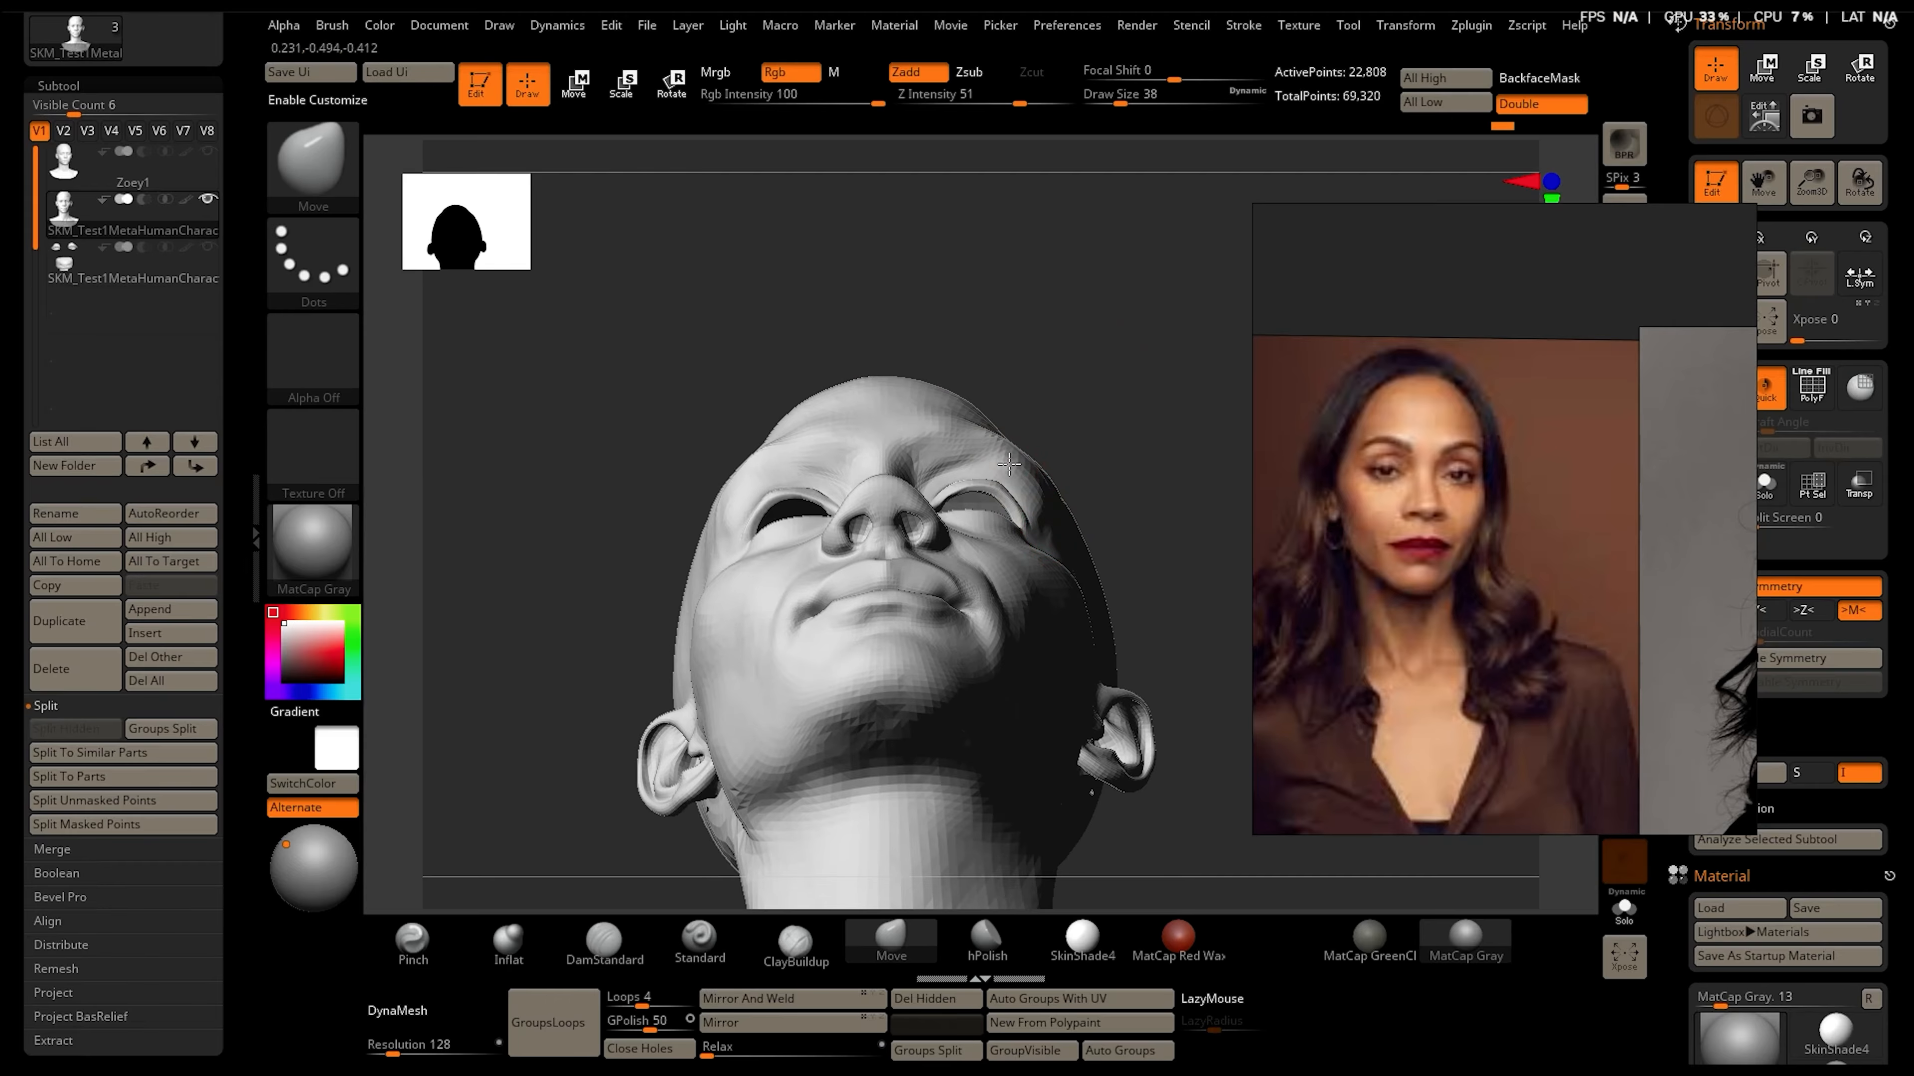
{"action": "mouse_move", "coordinate": [1008, 464]}
{"action": "left_mouse_down", "text": "shift"}
{"action": "mouse_move", "coordinate": [1019, 450]}
{"action": "mouse_move", "coordinate": [1051, 487]}
{"action": "left_mouse_up", "text": "shift"}
{"action": "right_click_drag", "start_coordinate": [1055, 494], "coordinate": [1087, 716]}
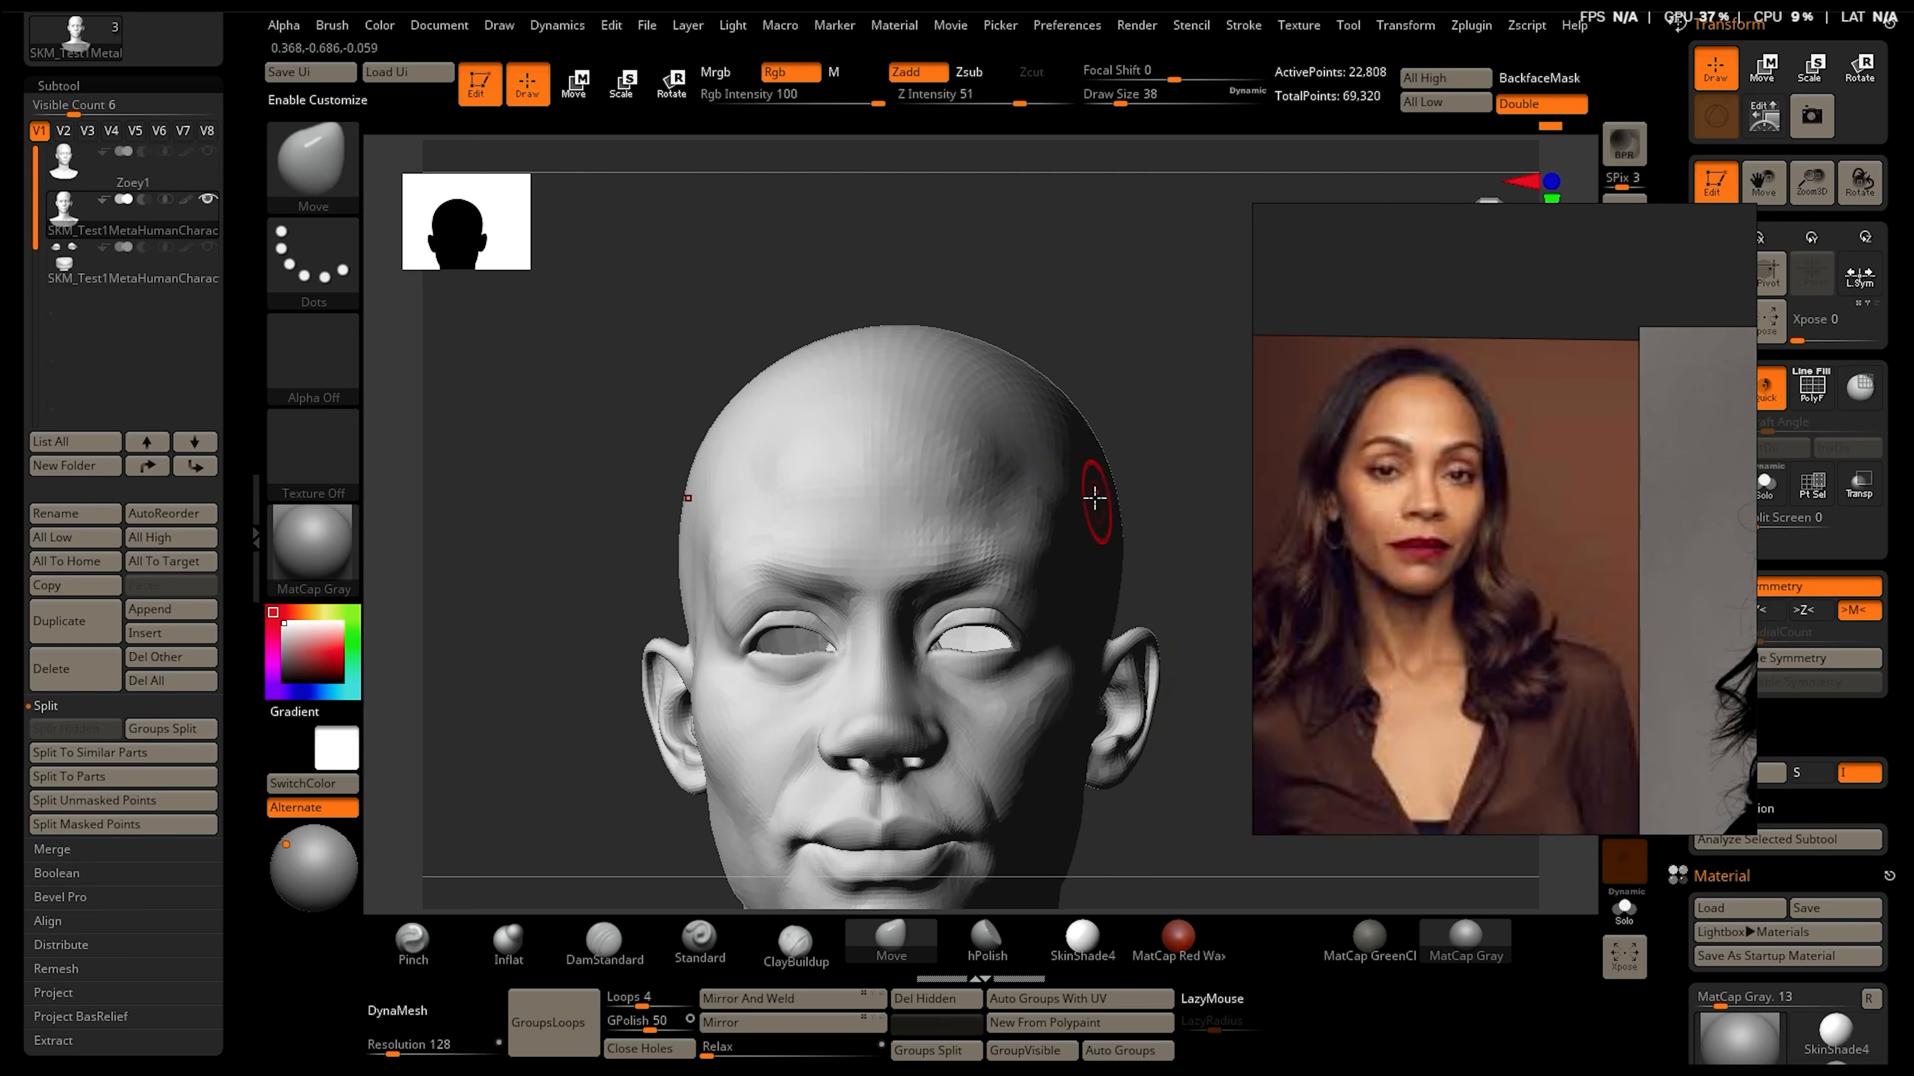
Reduce the brush size to 18 and smooth the upper eyelids and outer eye corners
{"action": "right_click_drag", "start_coordinate": [1009, 626], "coordinate": [1005, 629]}
{"action": "key", "text": "bracketleft"}
{"action": "key", "text": "bracketleft"}
{"action": "left_click_drag", "start_coordinate": [1019, 632], "coordinate": [981, 612], "text": "shift"}
{"action": "right_click_drag", "start_coordinate": [1131, 644], "coordinate": [1038, 652]}
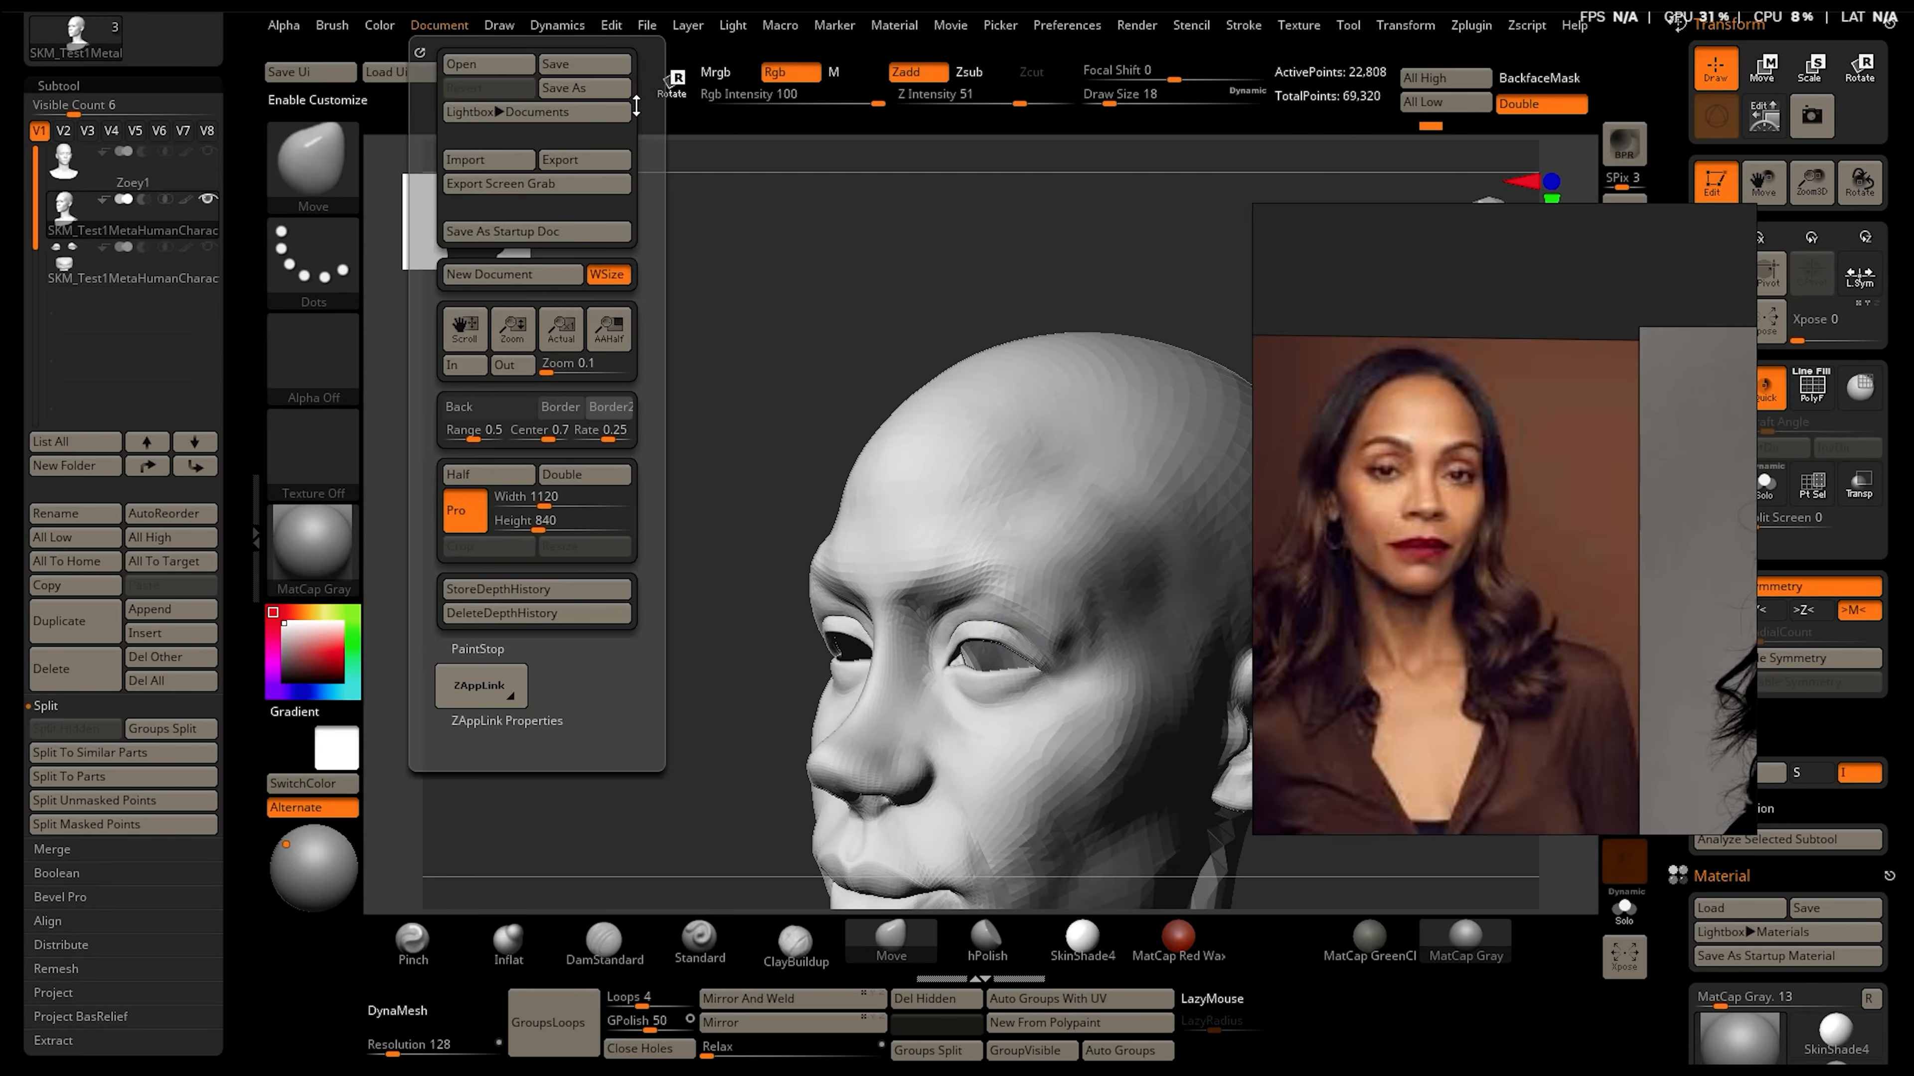
{"action": "mouse_move", "coordinate": [499, 26]}
{"action": "left_click", "coordinate": [688, 642]}
{"action": "left_click", "coordinate": [595, 665]}
Define the upper eyelid creases below the brows with the DamStandard brush at size 18 and smooth them
{"action": "right_click_drag", "start_coordinate": [1036, 354], "coordinate": [1128, 342]}
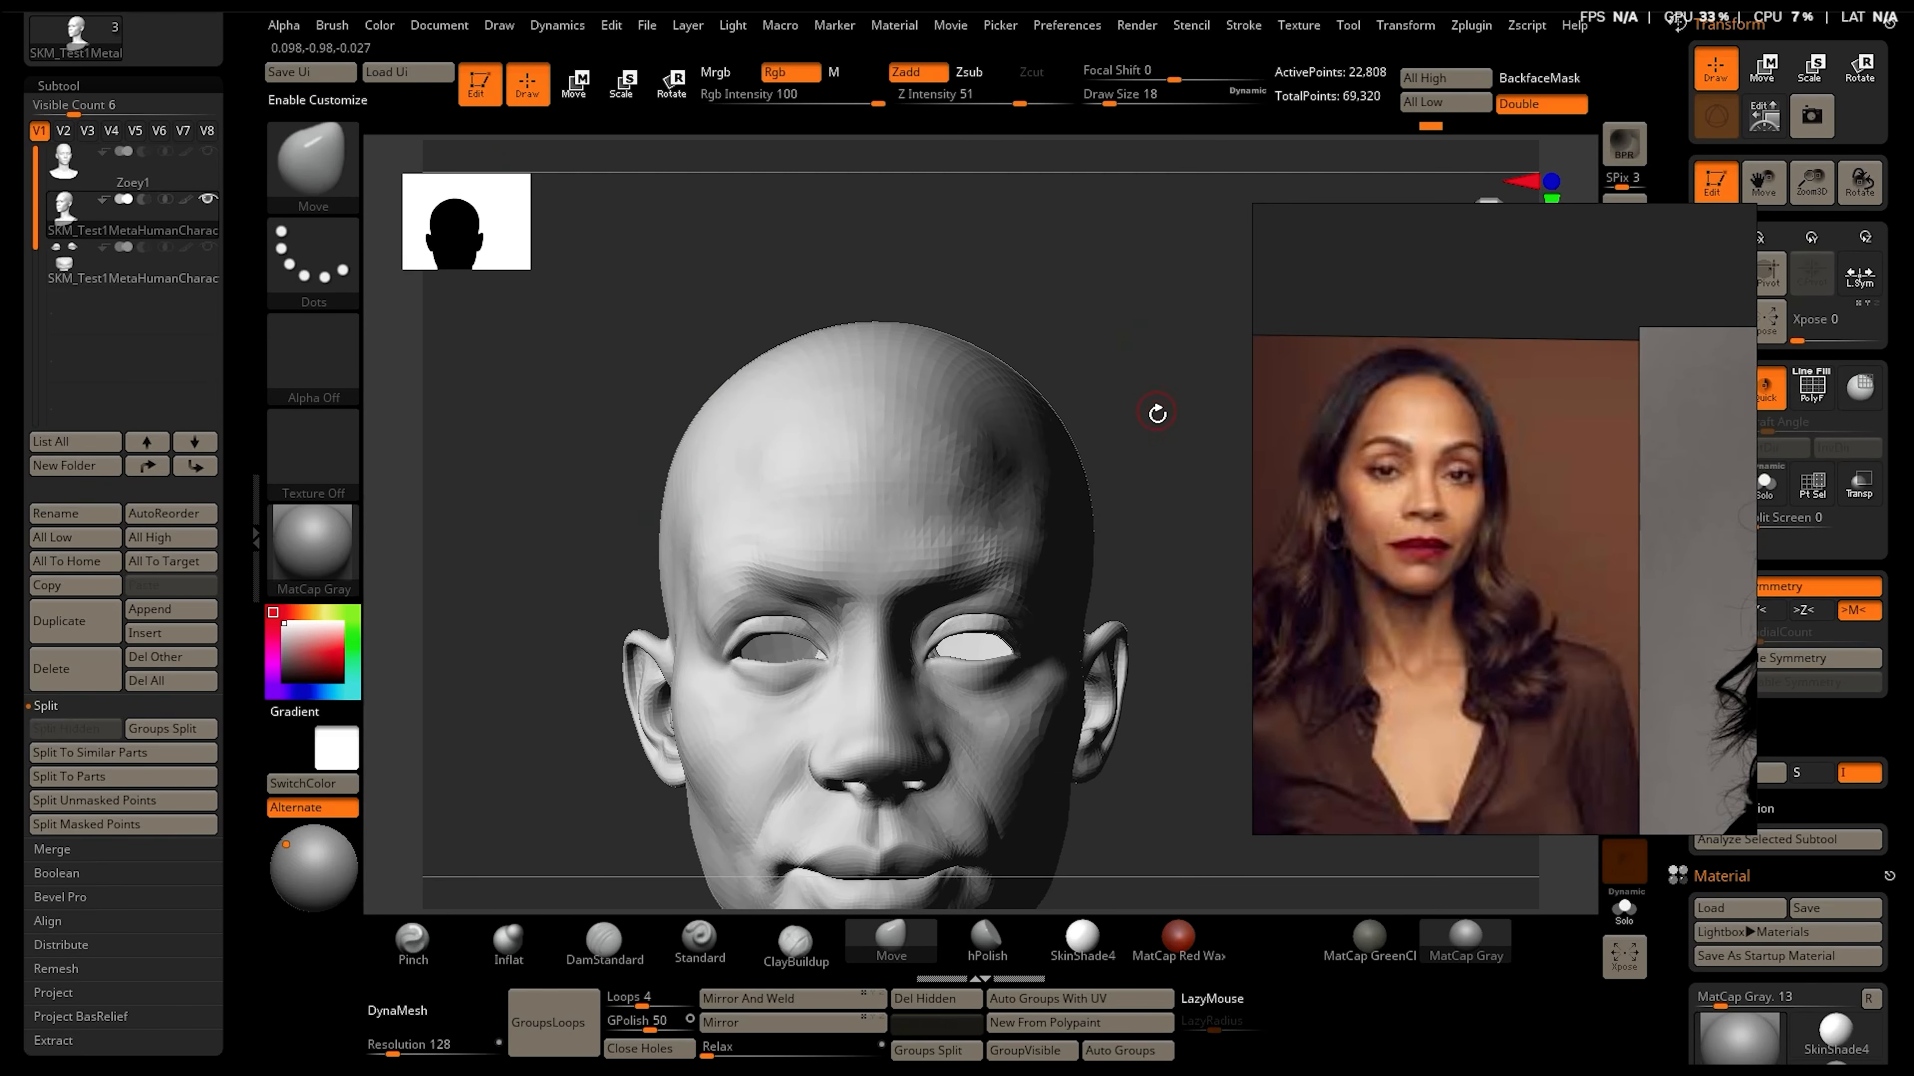
{"action": "right_click_drag", "start_coordinate": [1158, 413], "coordinate": [1147, 425]}
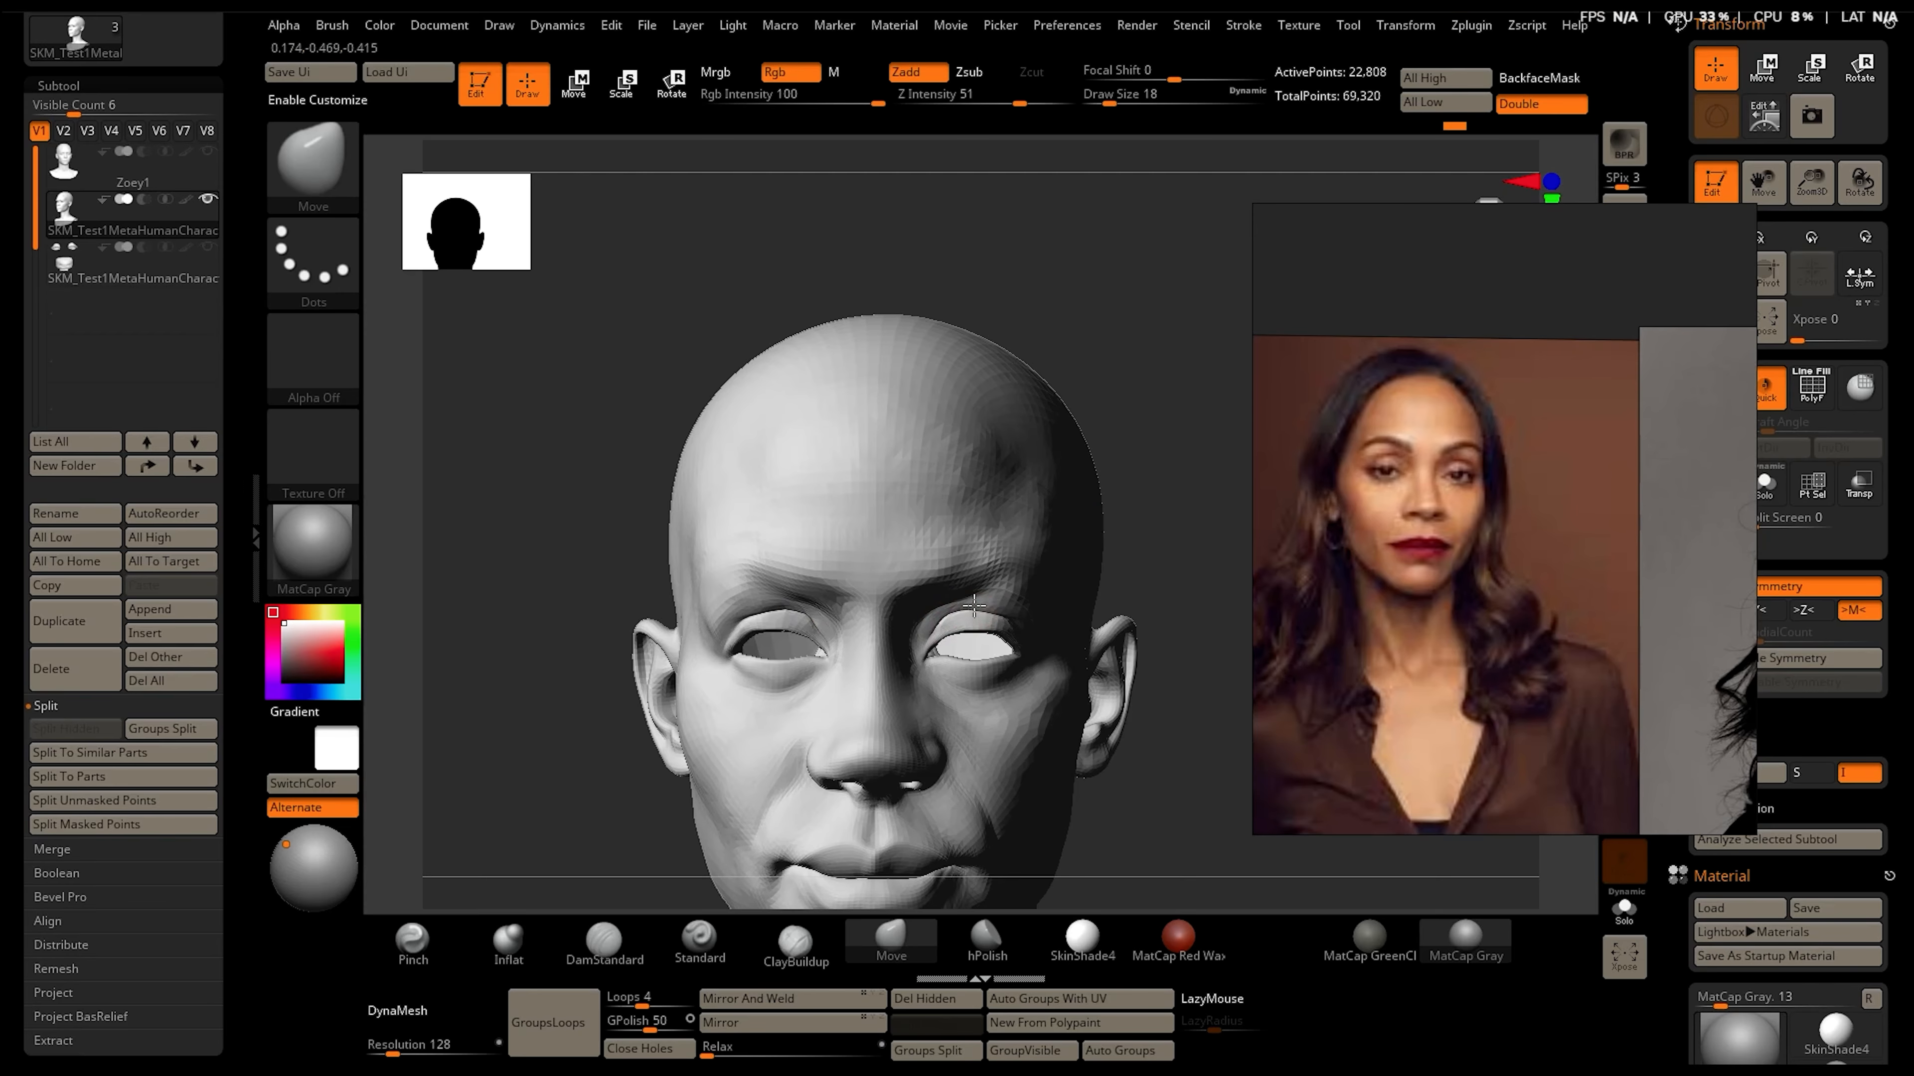
{"action": "left_click", "coordinate": [588, 949]}
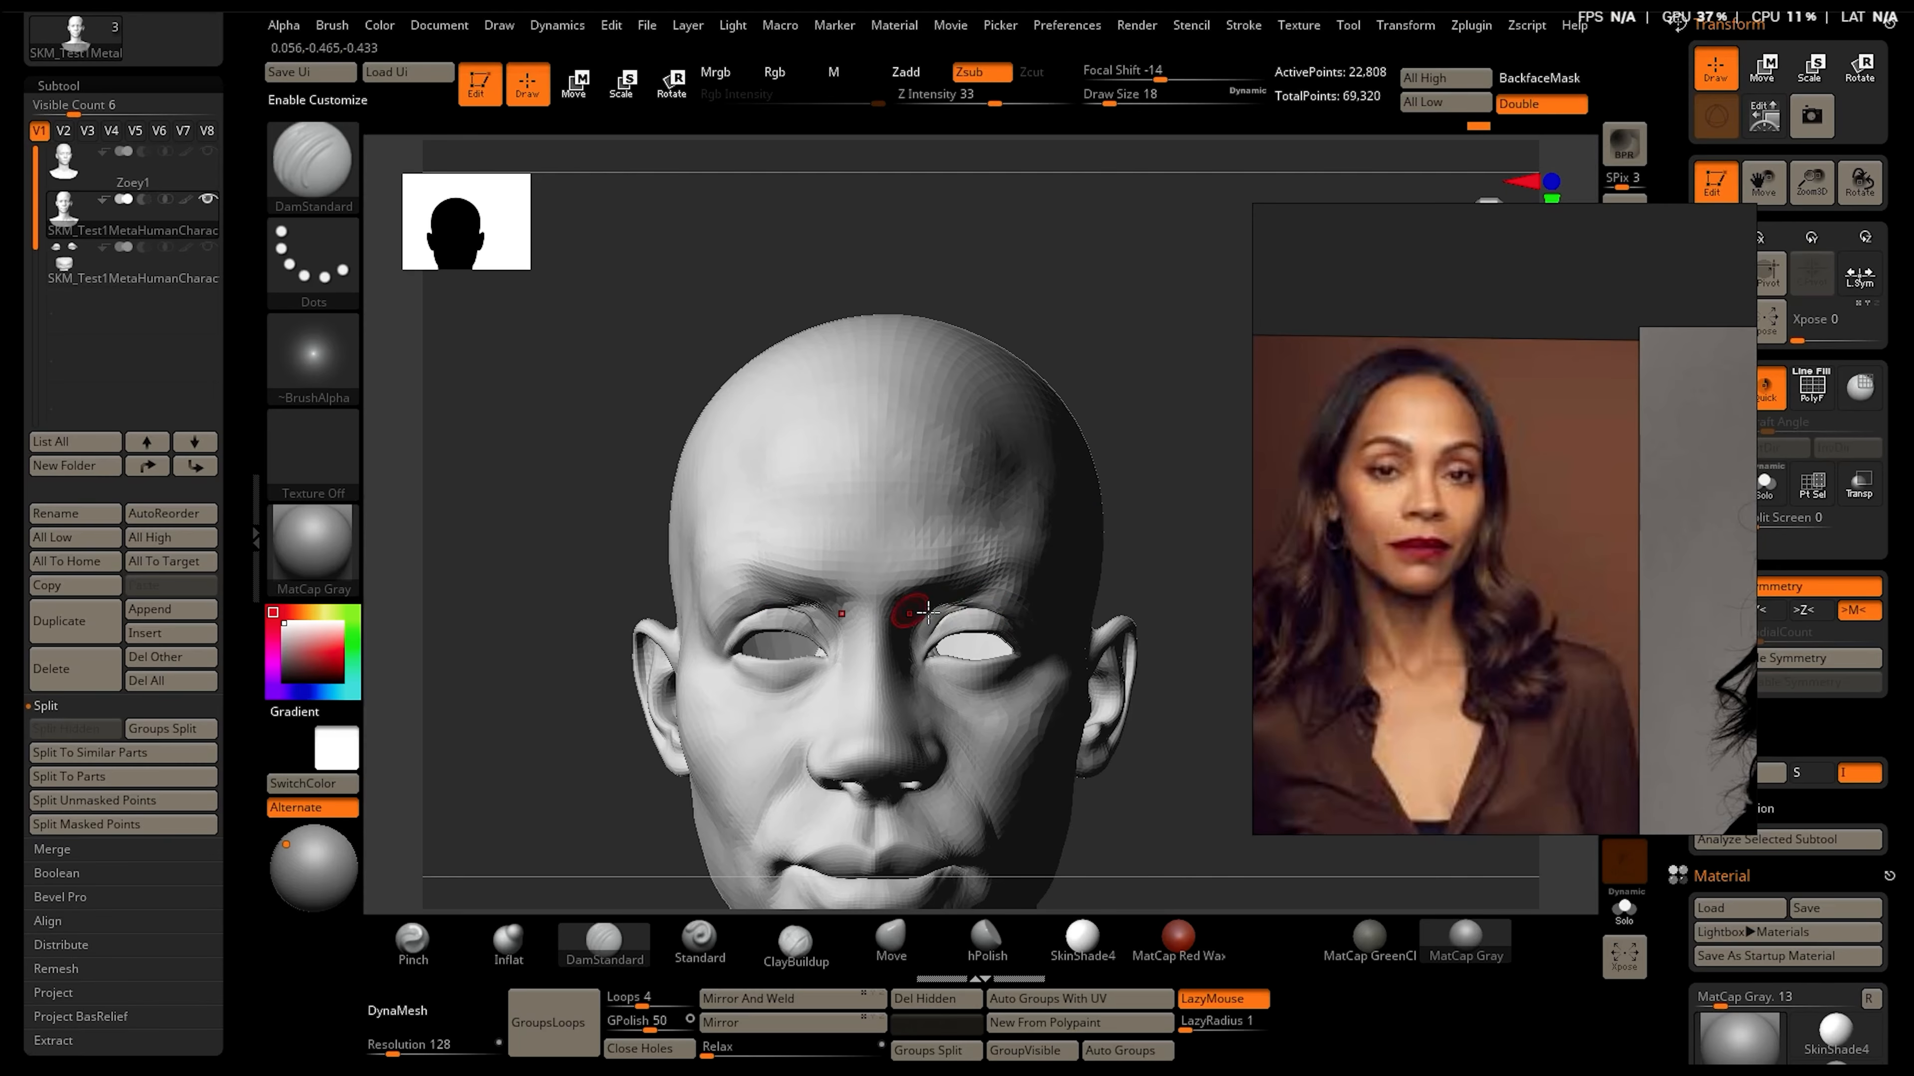
{"action": "left_click_drag", "start_coordinate": [930, 627], "coordinate": [972, 600], "text": "shift"}
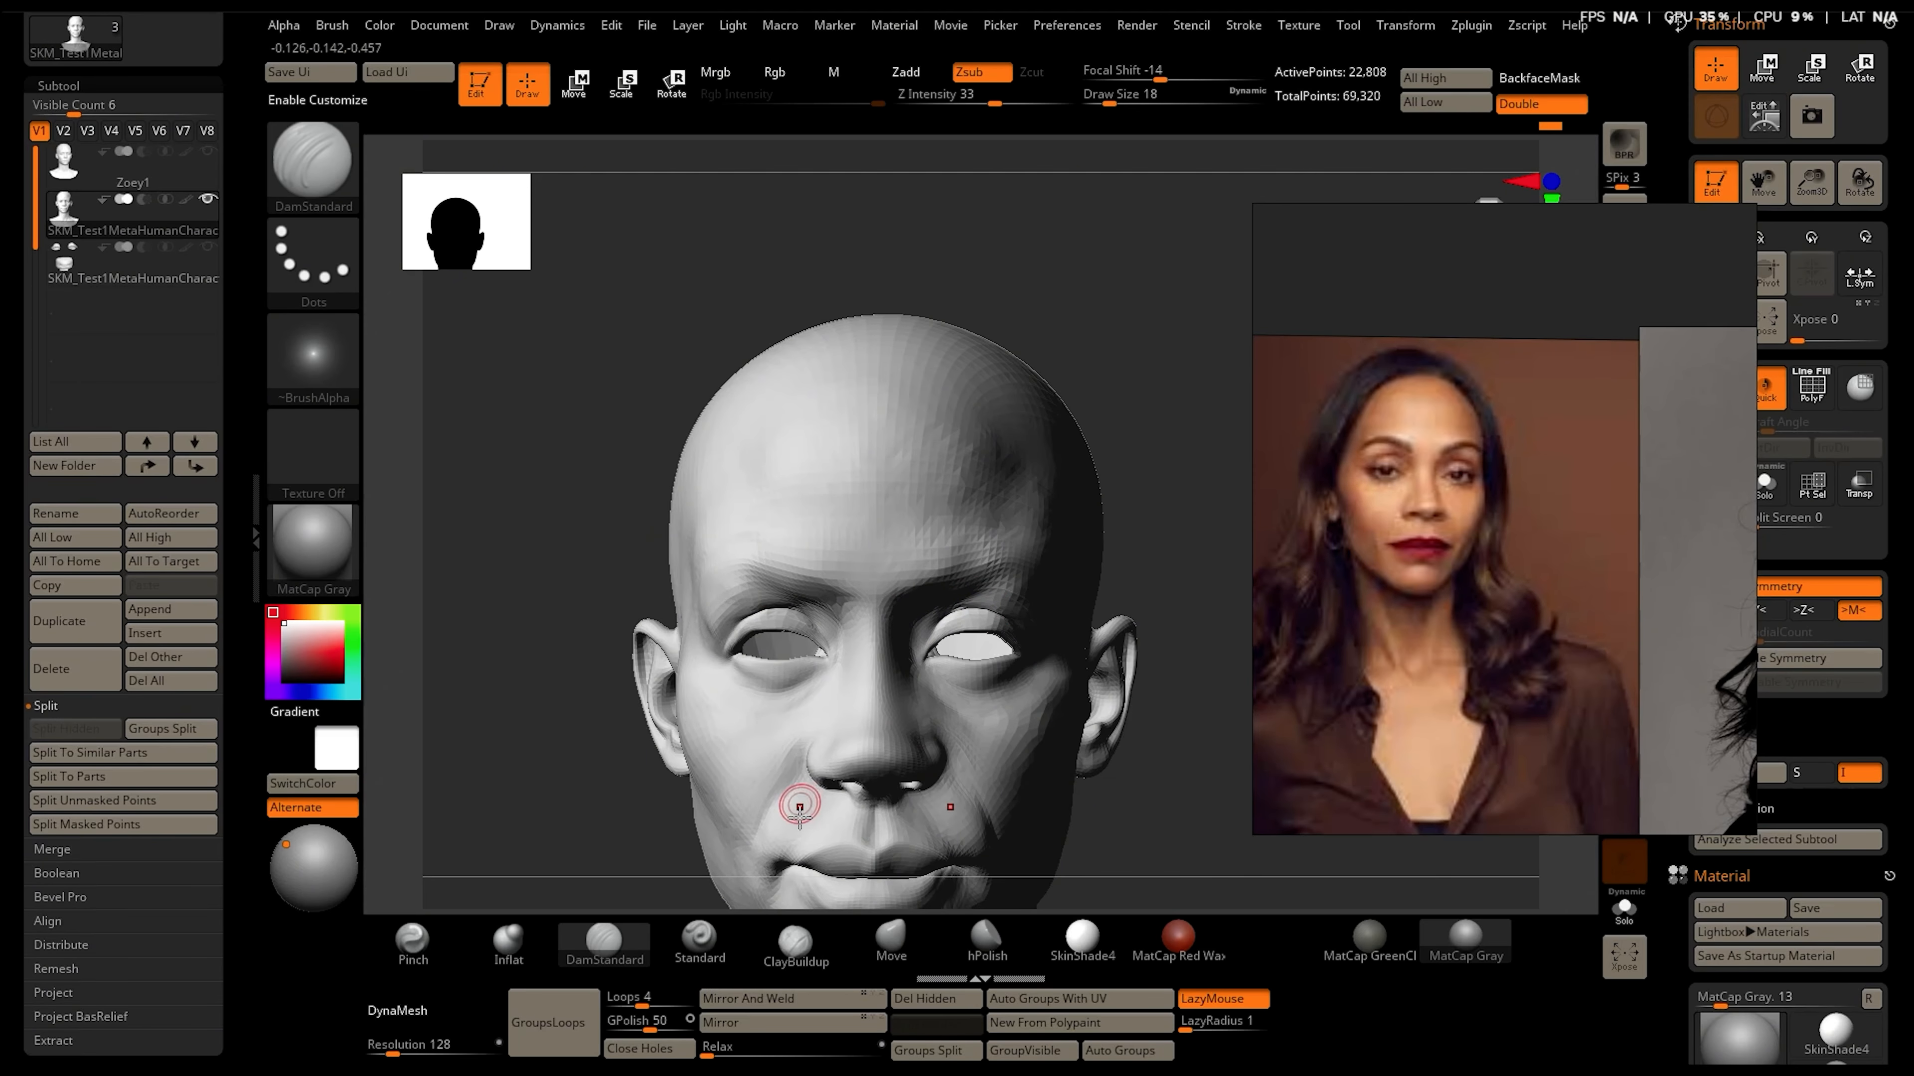
Bring up the black-and-white three-quarter portrait, turn the head to a similar angle and move the light to match its shadows
{"action": "scroll", "coordinate": [1514, 509], "scroll_direction": "down", "scroll_amount": 6}
{"action": "scroll", "coordinate": [1482, 503], "scroll_direction": "up", "scroll_amount": 8}
{"action": "right_click_drag", "start_coordinate": [867, 456], "coordinate": [1013, 461]}
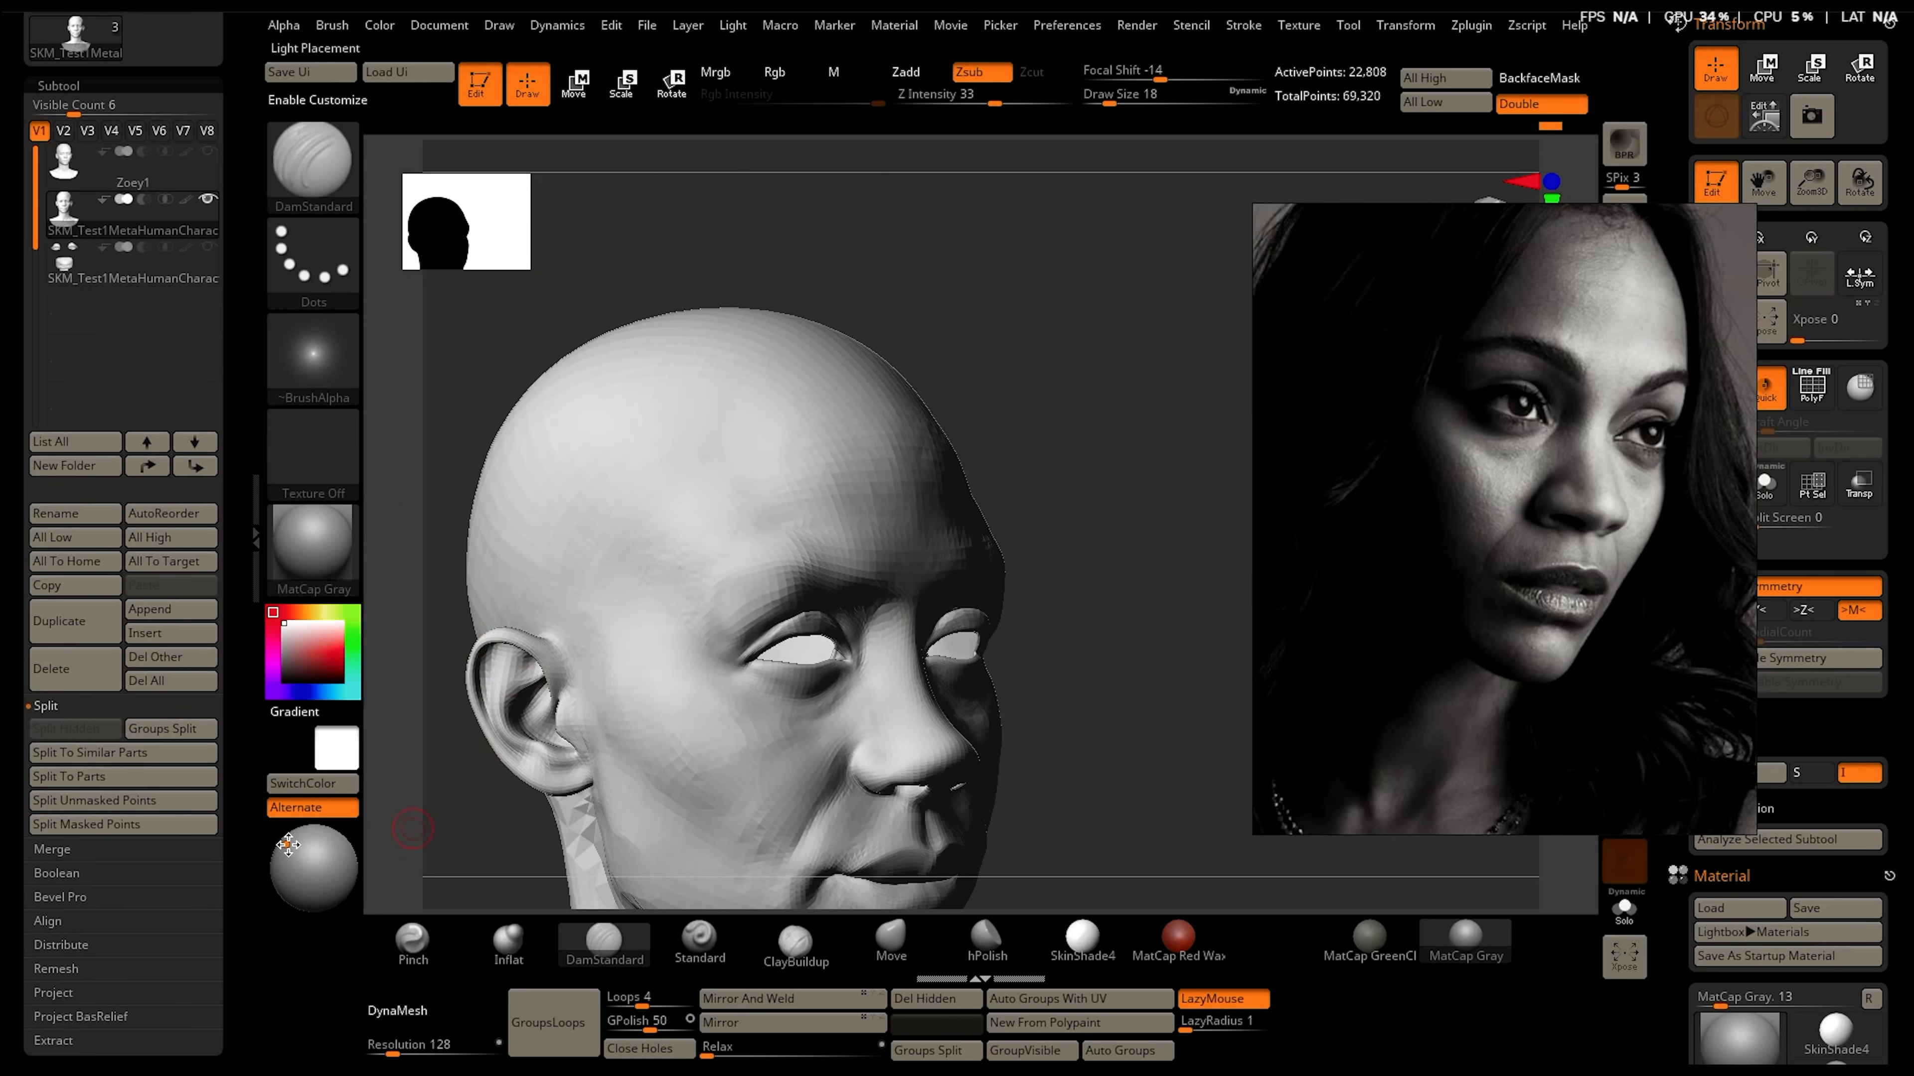
{"action": "left_click", "coordinate": [333, 841]}
{"action": "left_click", "coordinate": [329, 846]}
{"action": "left_click", "coordinate": [327, 842]}
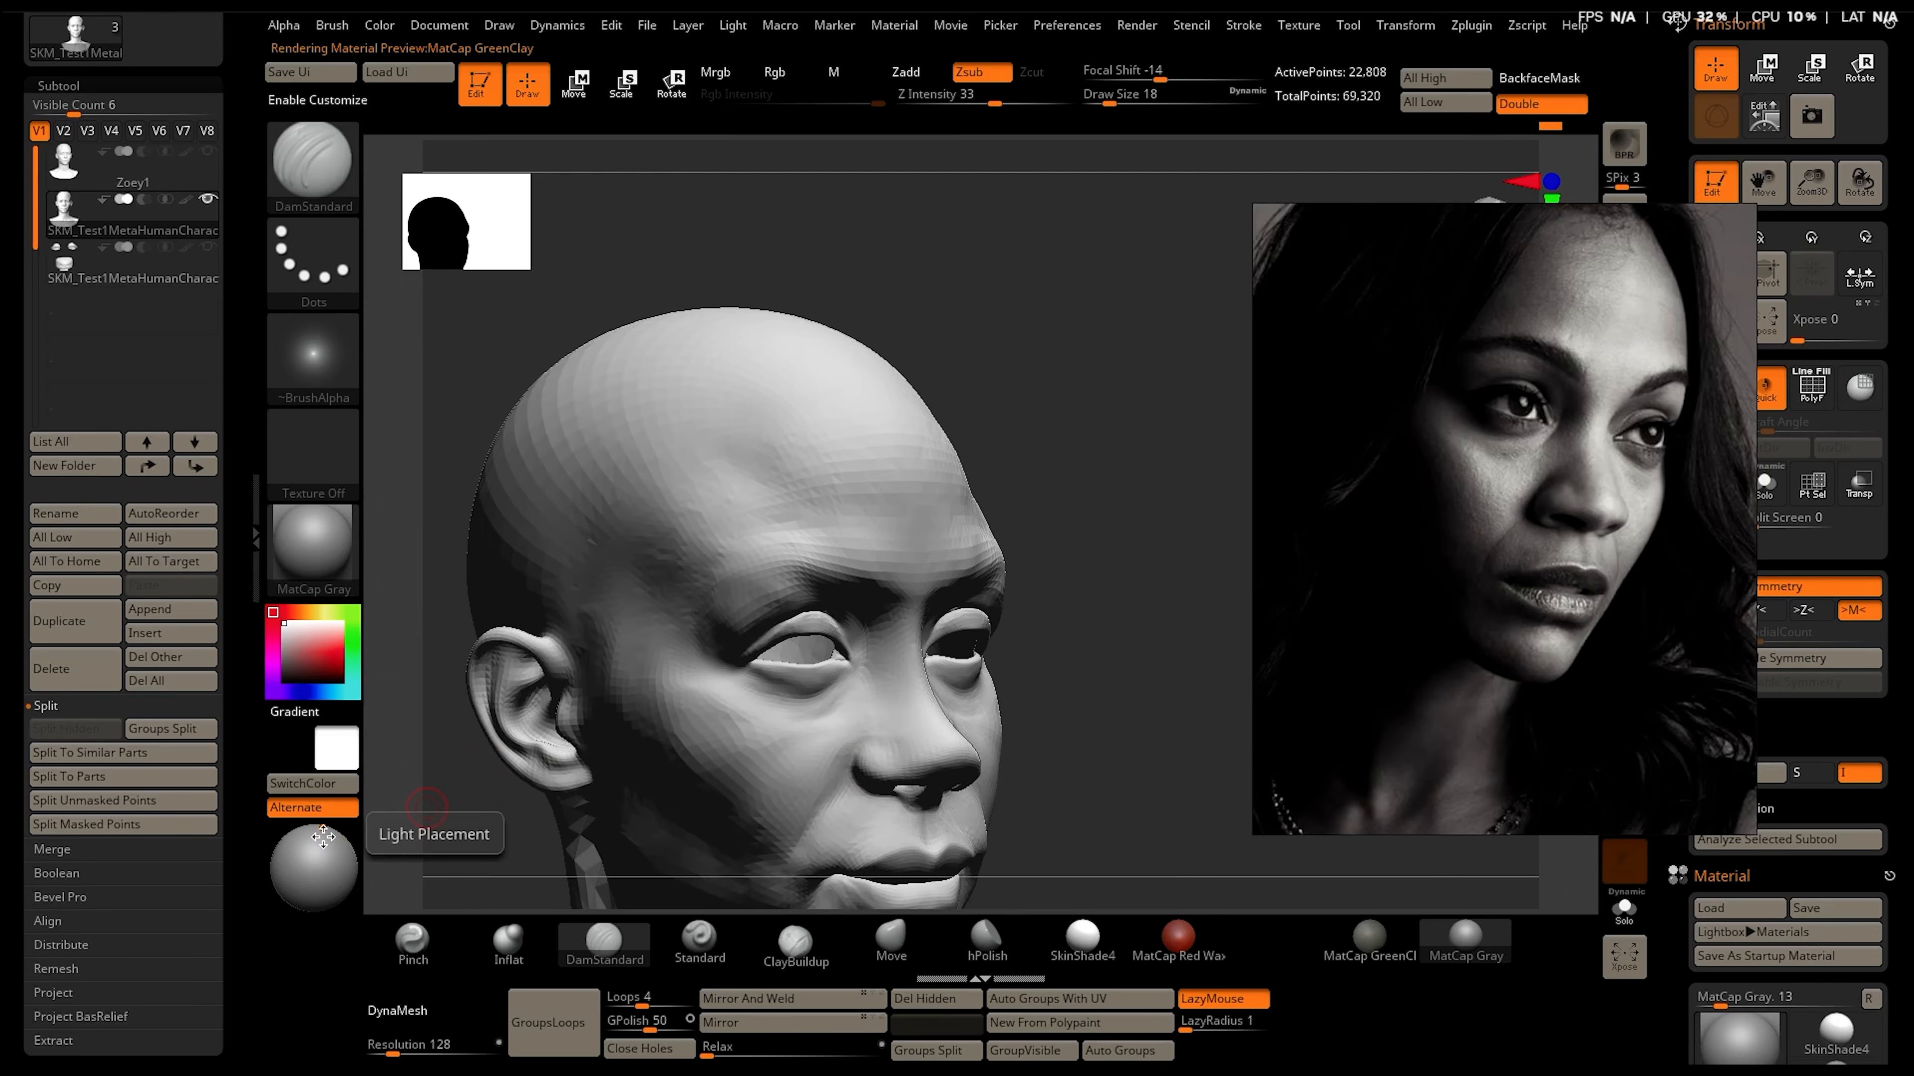
{"action": "left_click", "coordinate": [326, 842]}
{"action": "left_click", "coordinate": [331, 837]}
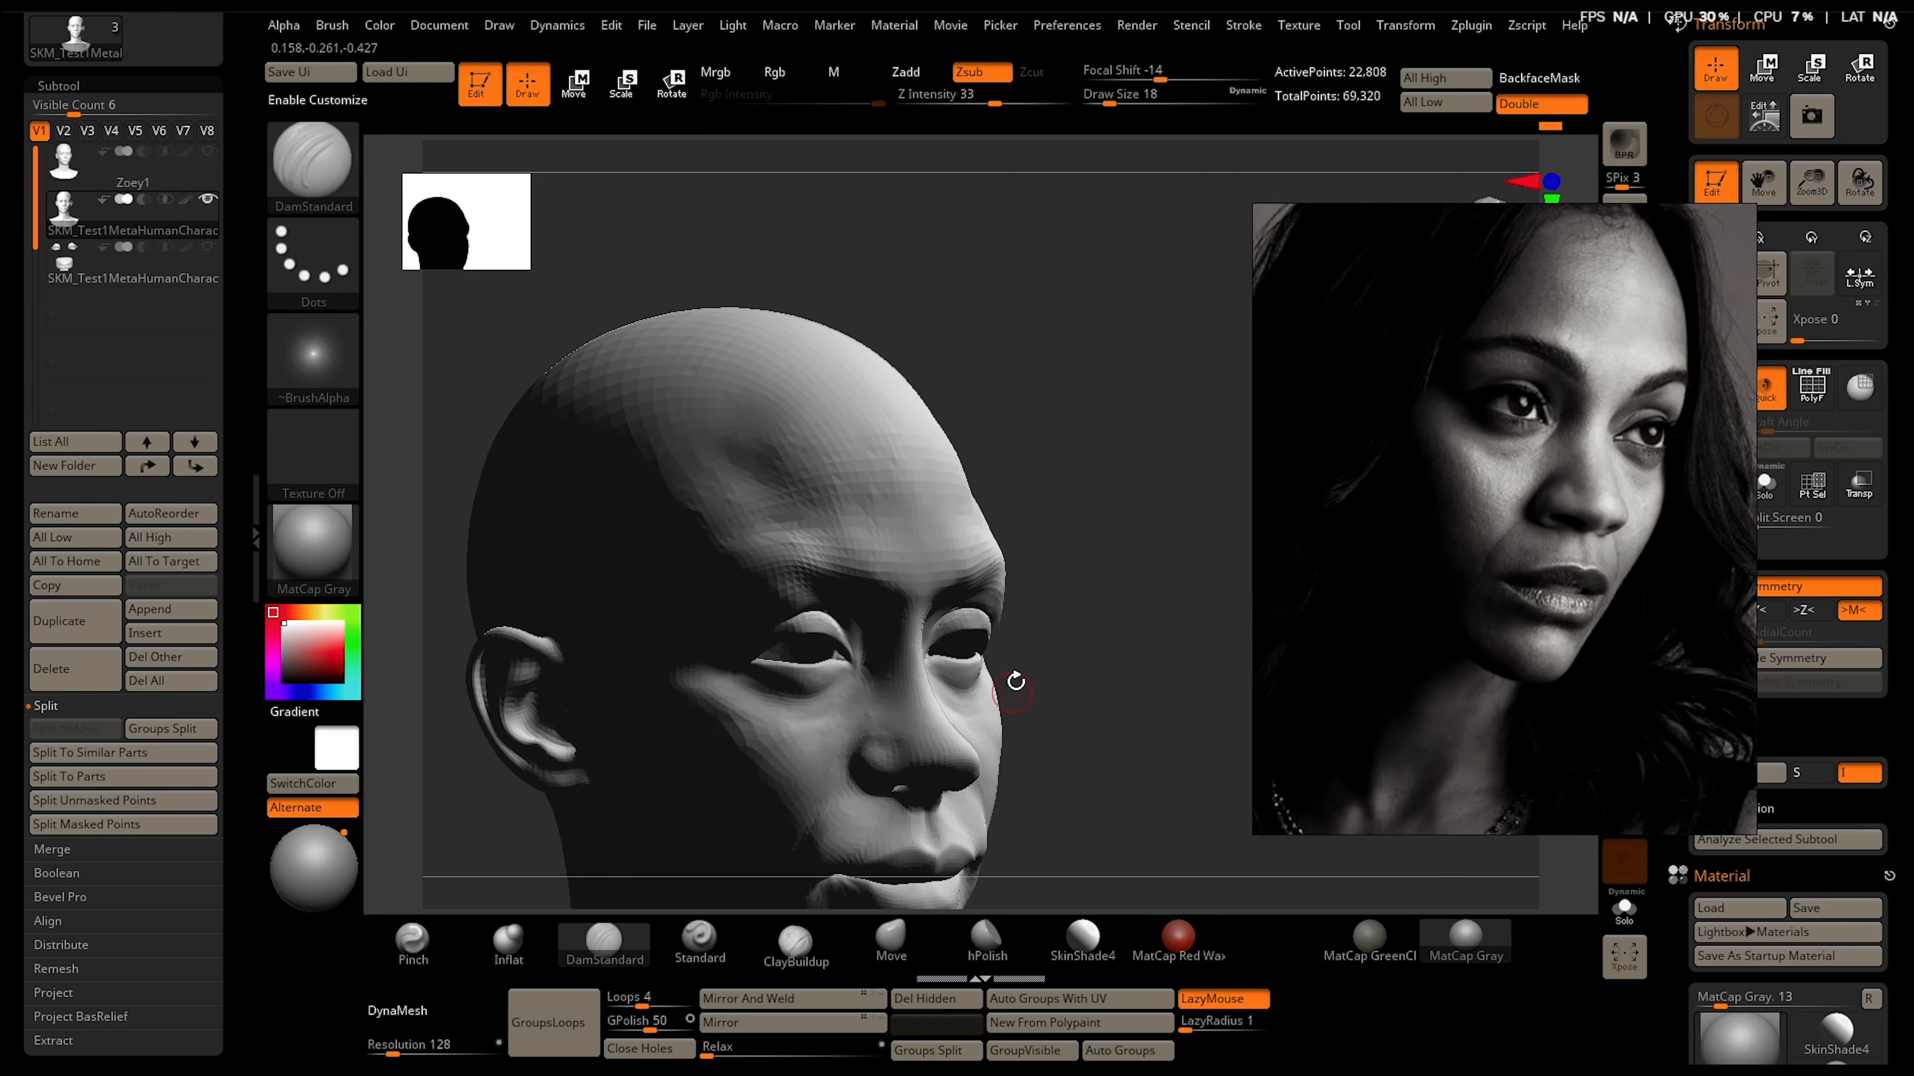
Refine the inner eye and inner brow forms with the Move and Pinch brushes from a low angle
{"action": "right_click_drag", "start_coordinate": [1017, 679], "coordinate": [920, 591]}
{"action": "key", "text": "b"}
{"action": "key", "text": "m"}
{"action": "key", "text": "v"}
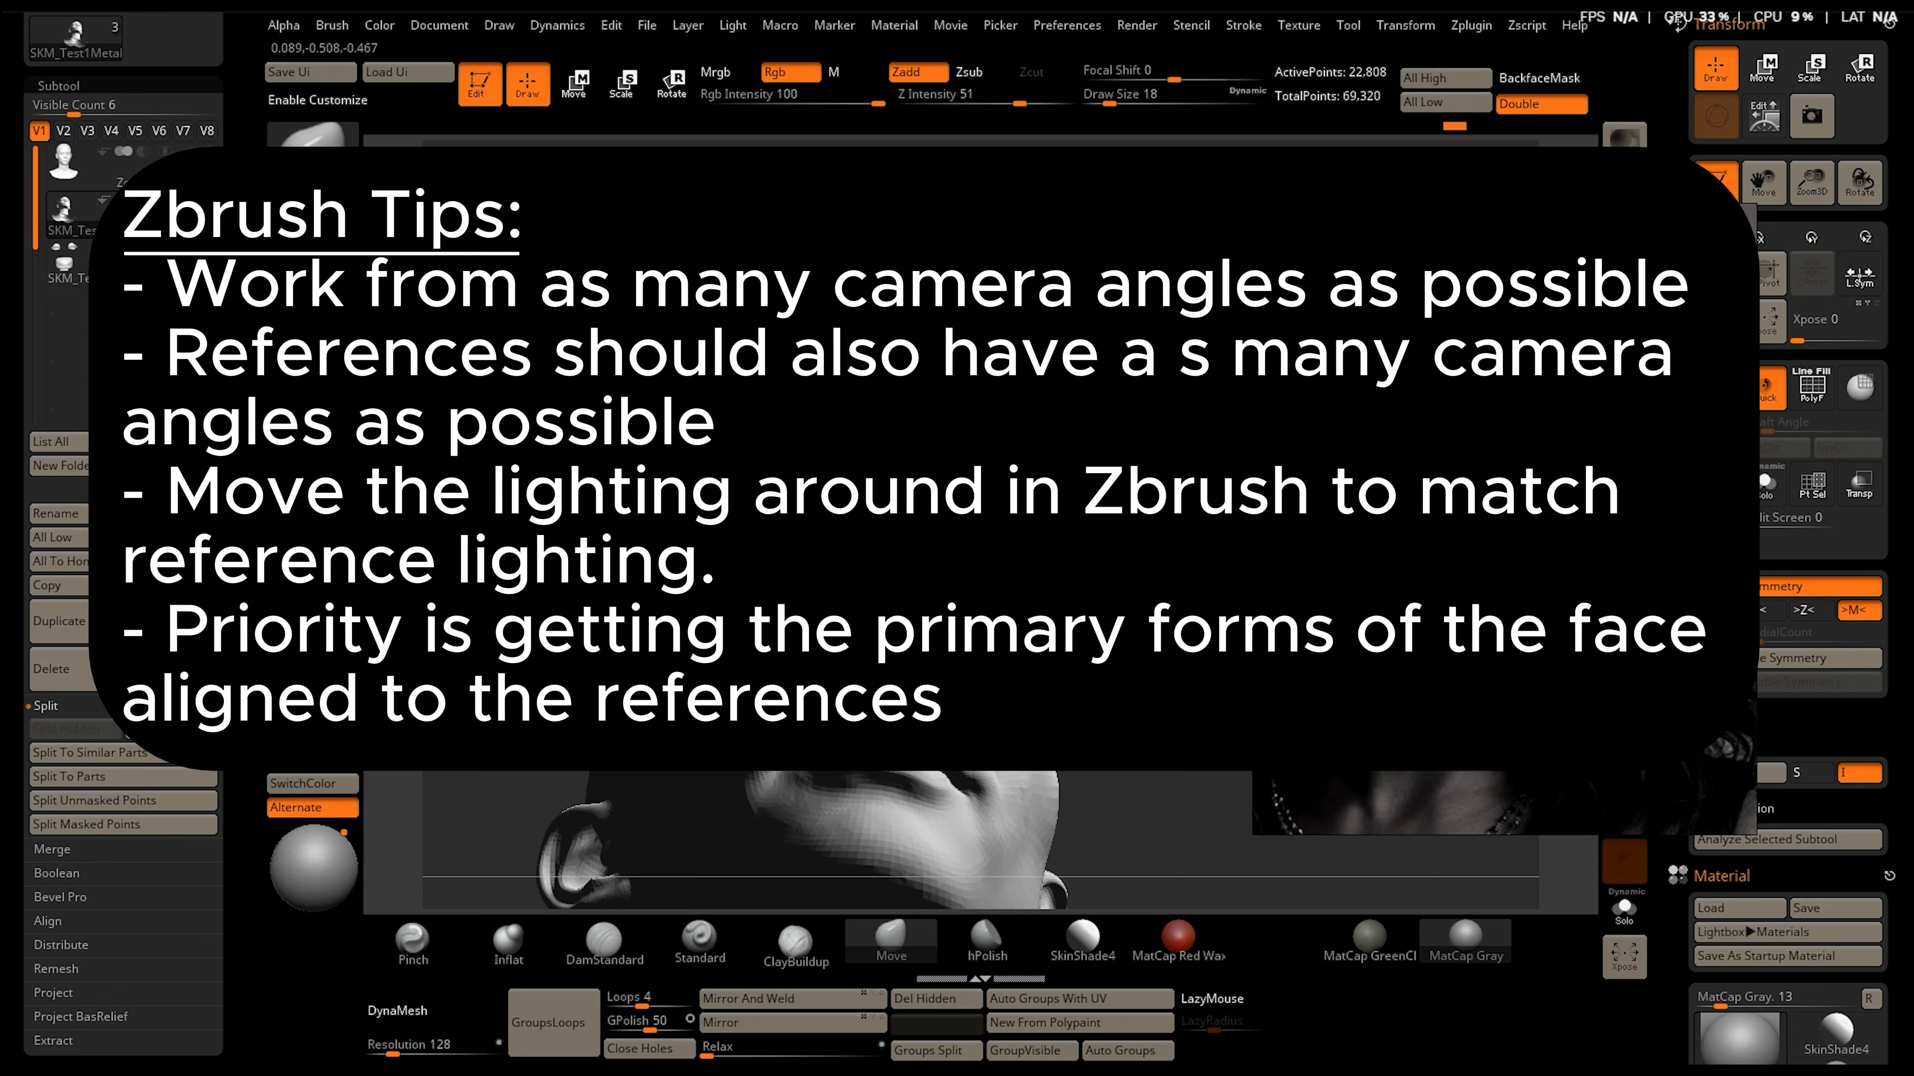
{"action": "left_click", "coordinate": [412, 943]}
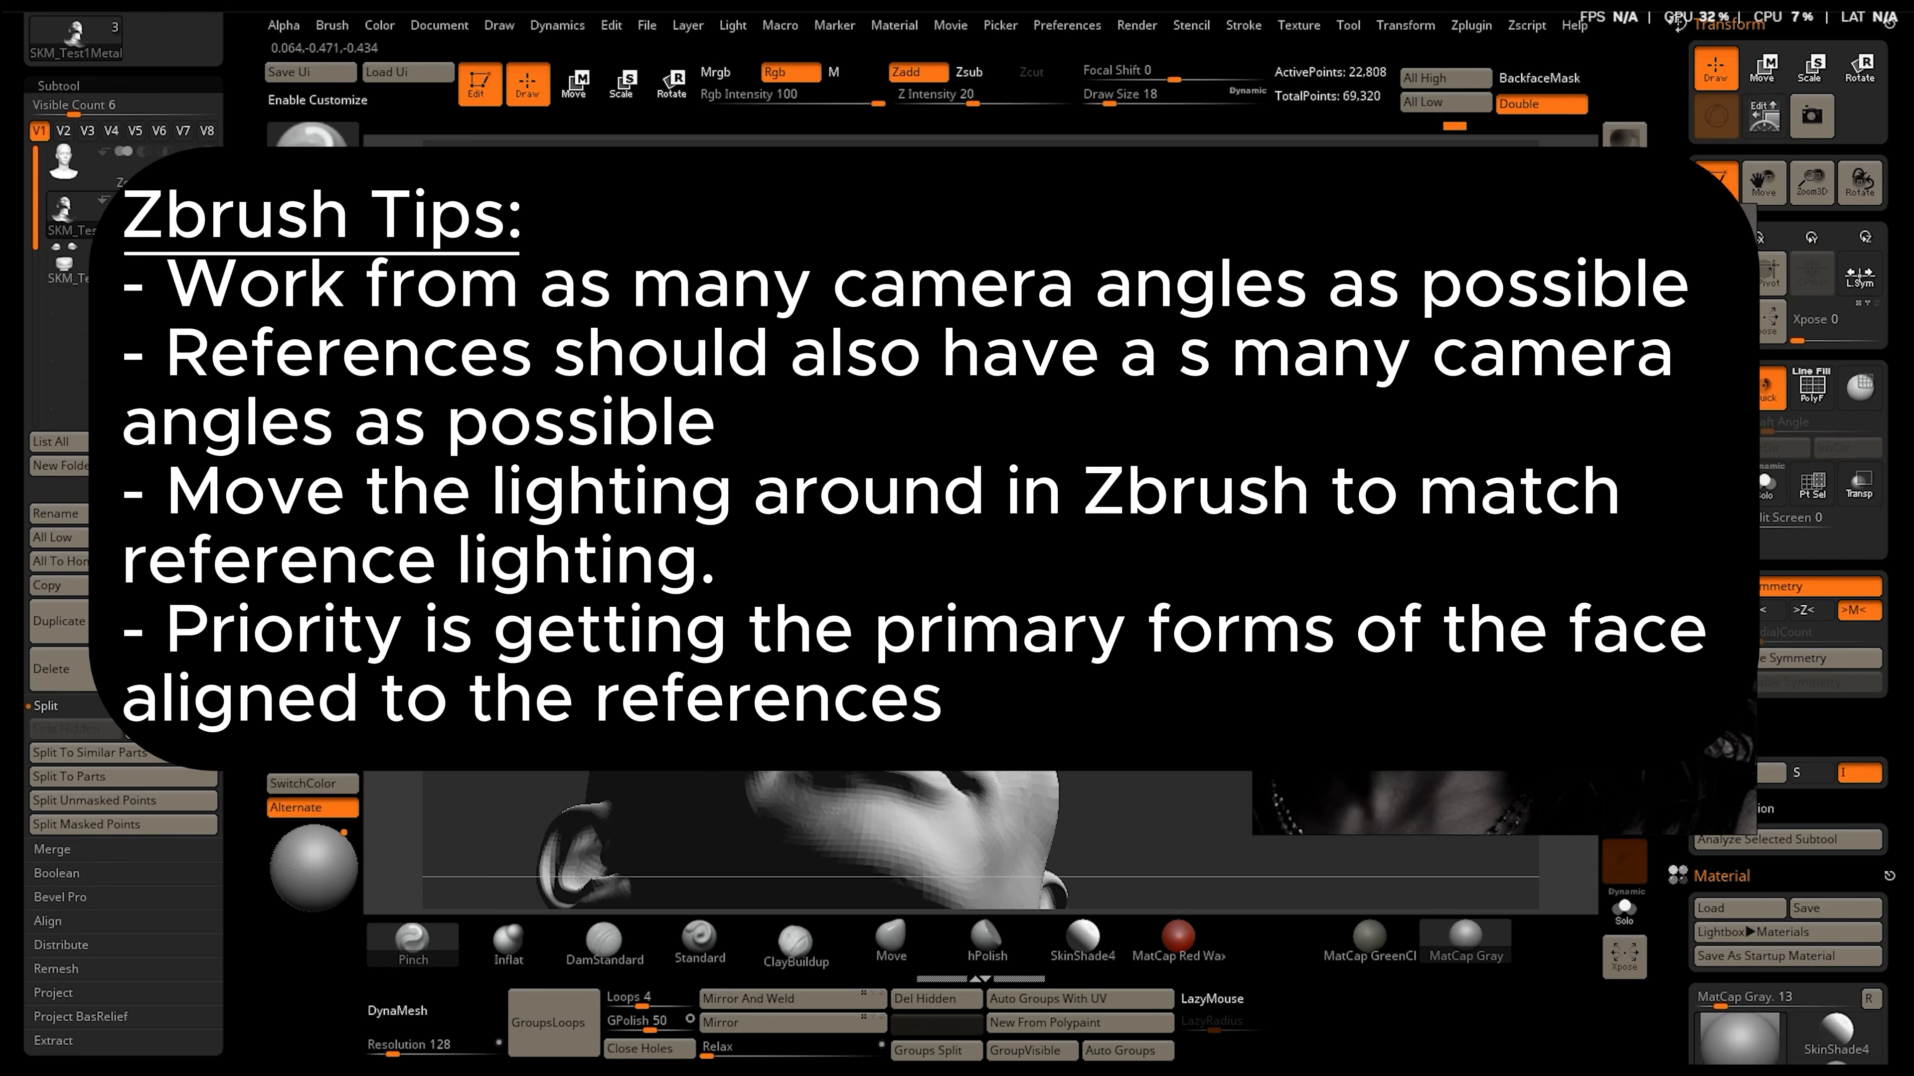
{"action": "right_click_drag", "start_coordinate": [942, 573], "coordinate": [892, 674]}
Flatten the brow ridge with hPolish and sharpen its form with the Pinch brush
{"action": "left_click", "coordinate": [986, 942]}
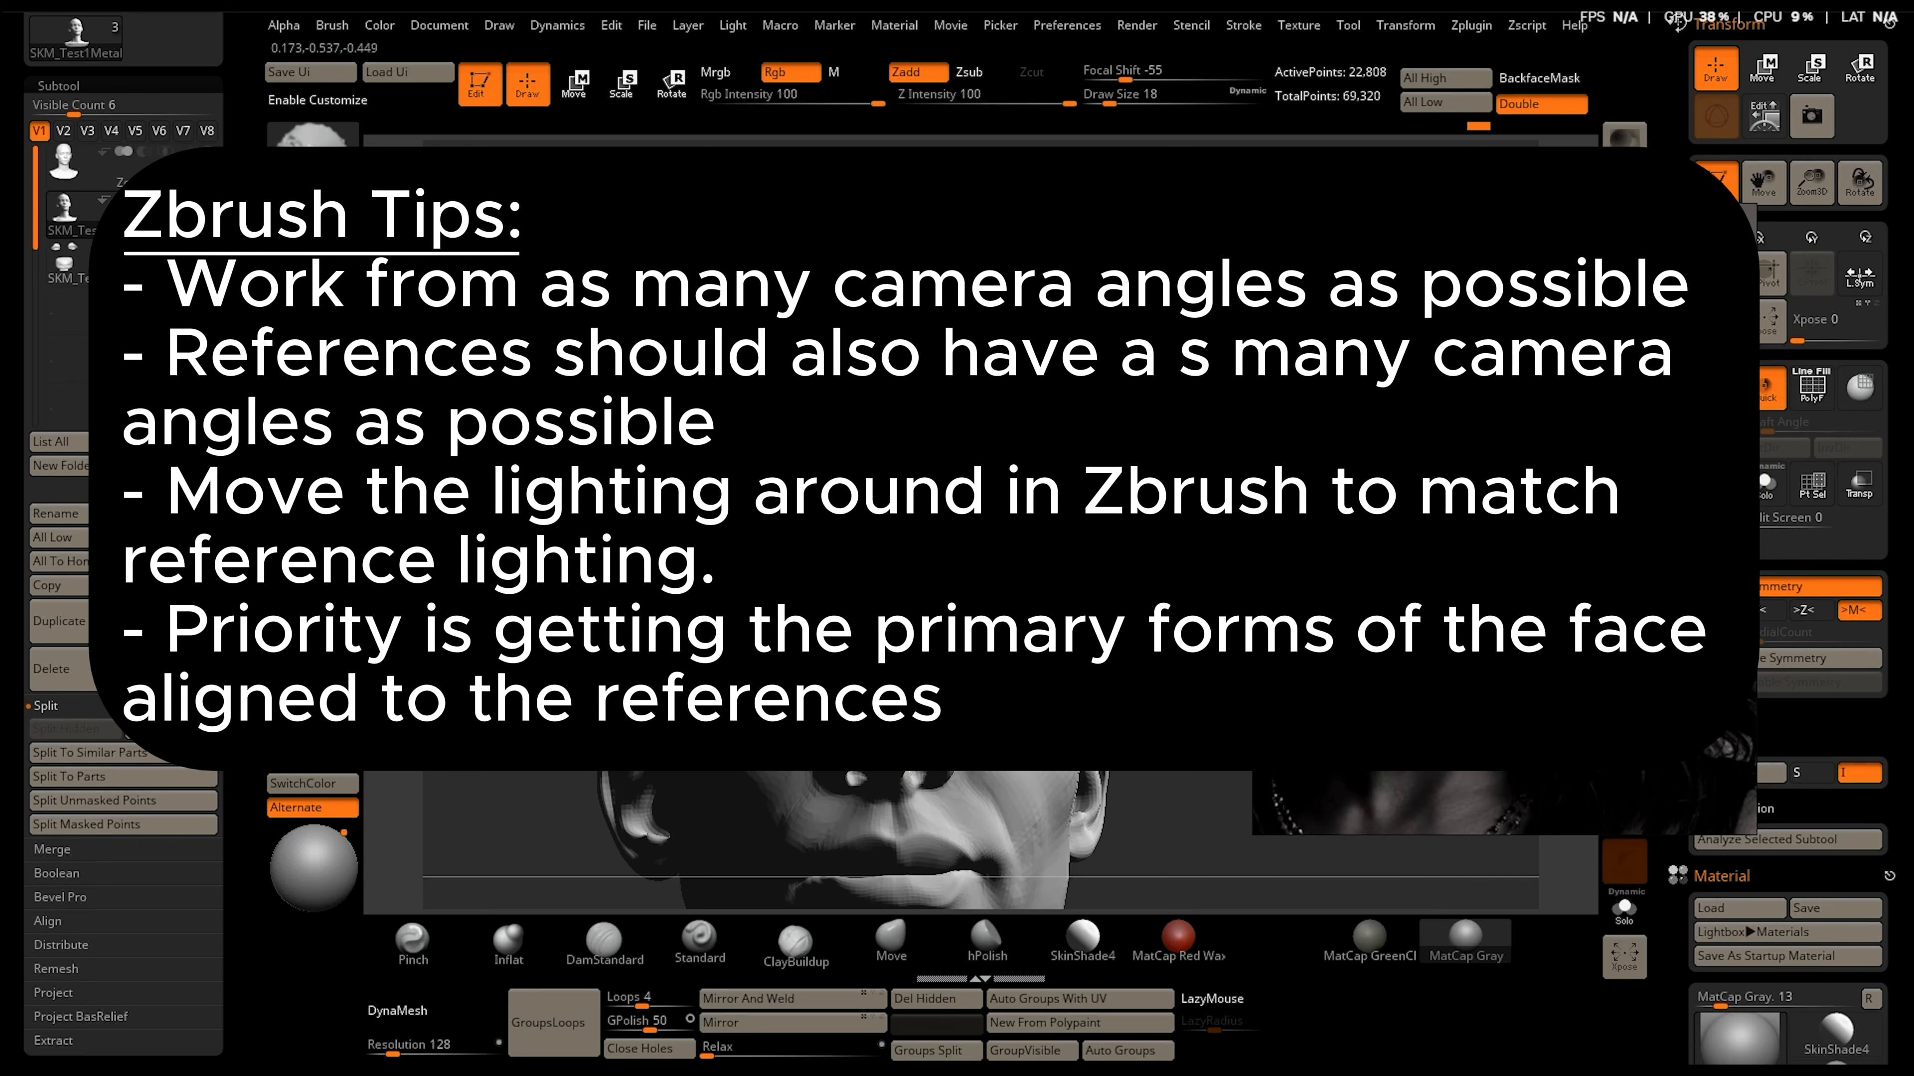
{"action": "key", "text": "b"}
{"action": "key", "text": "p"}
{"action": "key", "text": "i"}
{"action": "right_click_drag", "start_coordinate": [942, 528], "coordinate": [1055, 502]}
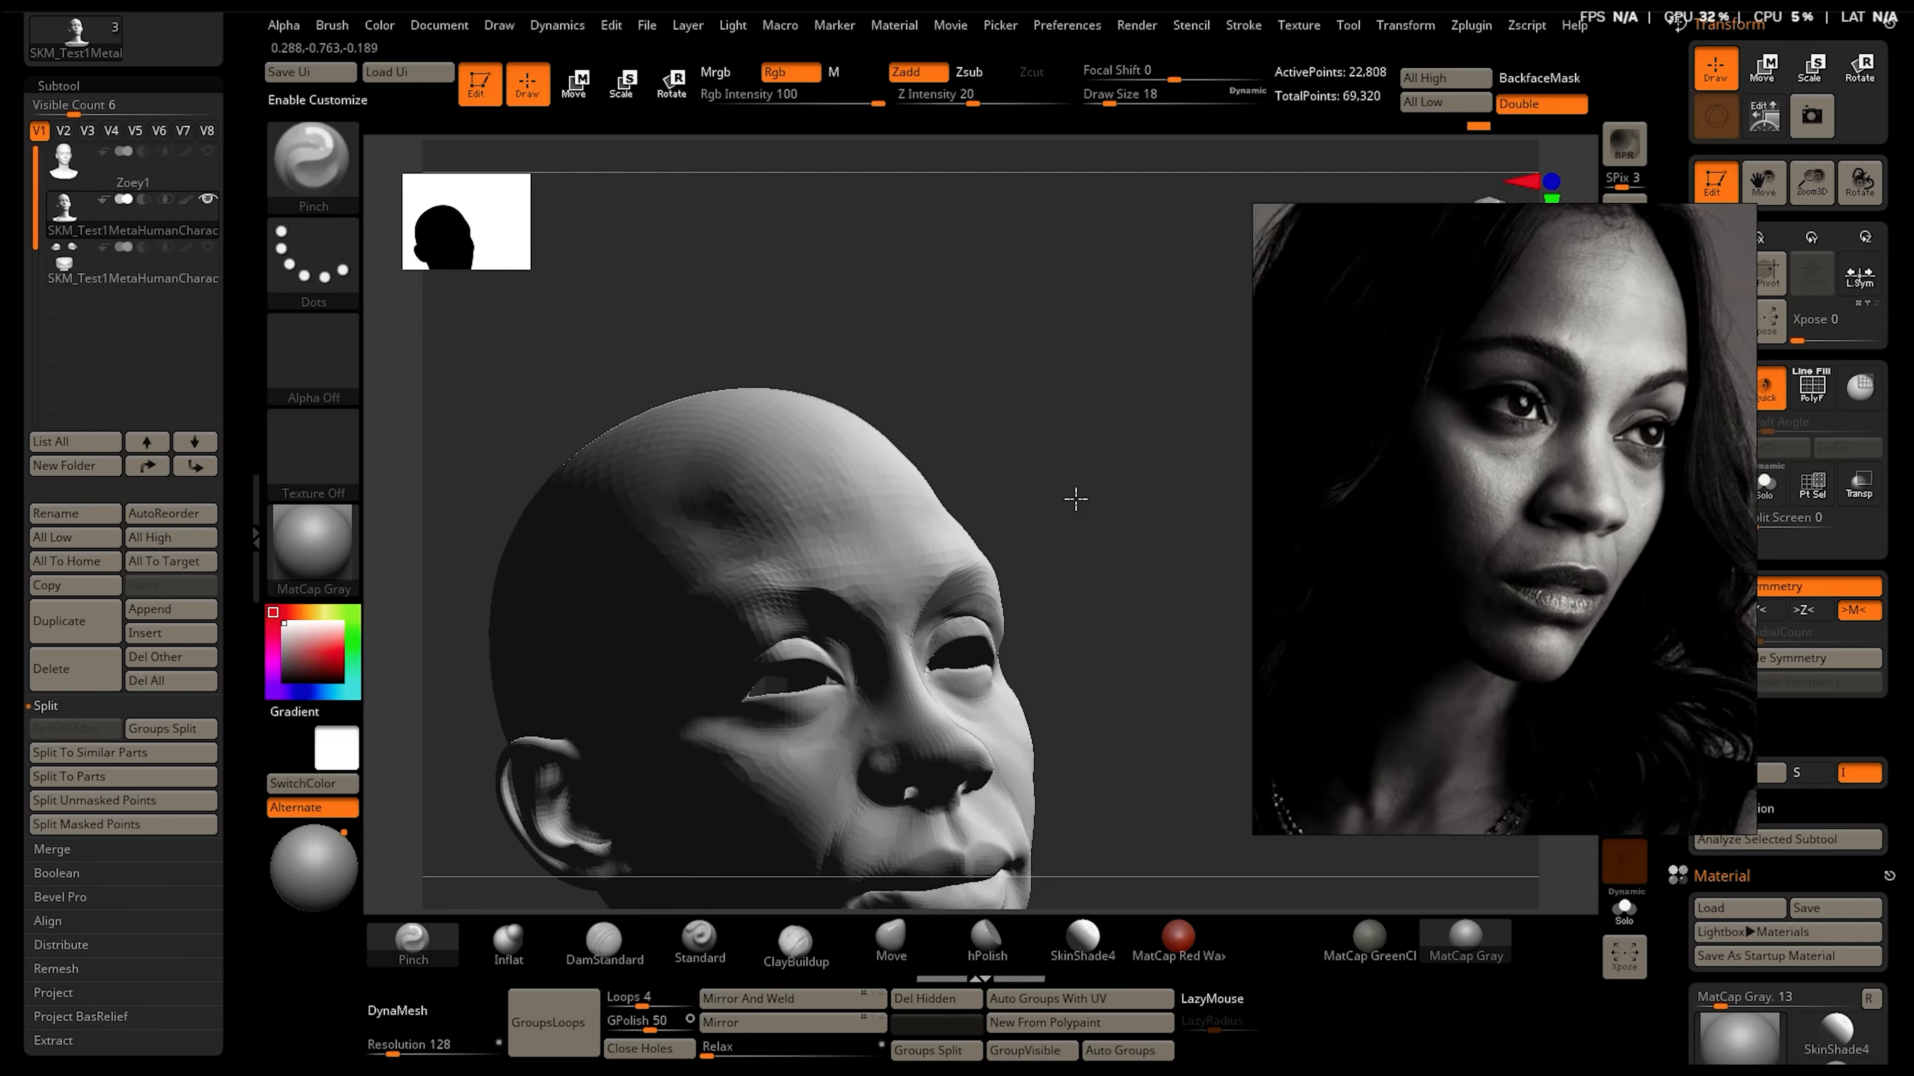
Reshape the eye area with the Move brush and switch to DamStandard for carving creases below the eye
{"action": "key", "text": "b"}
{"action": "key", "text": "m"}
{"action": "key", "text": "v"}
{"action": "mouse_move", "coordinate": [975, 639]}
{"action": "right_mouse_down"}
{"action": "mouse_move", "coordinate": [1072, 590]}
{"action": "mouse_move", "coordinate": [1064, 697]}
{"action": "mouse_move", "coordinate": [1040, 660]}
{"action": "right_mouse_up"}
{"action": "key", "text": "b"}
{"action": "key", "text": "d"}
{"action": "key", "text": "s"}
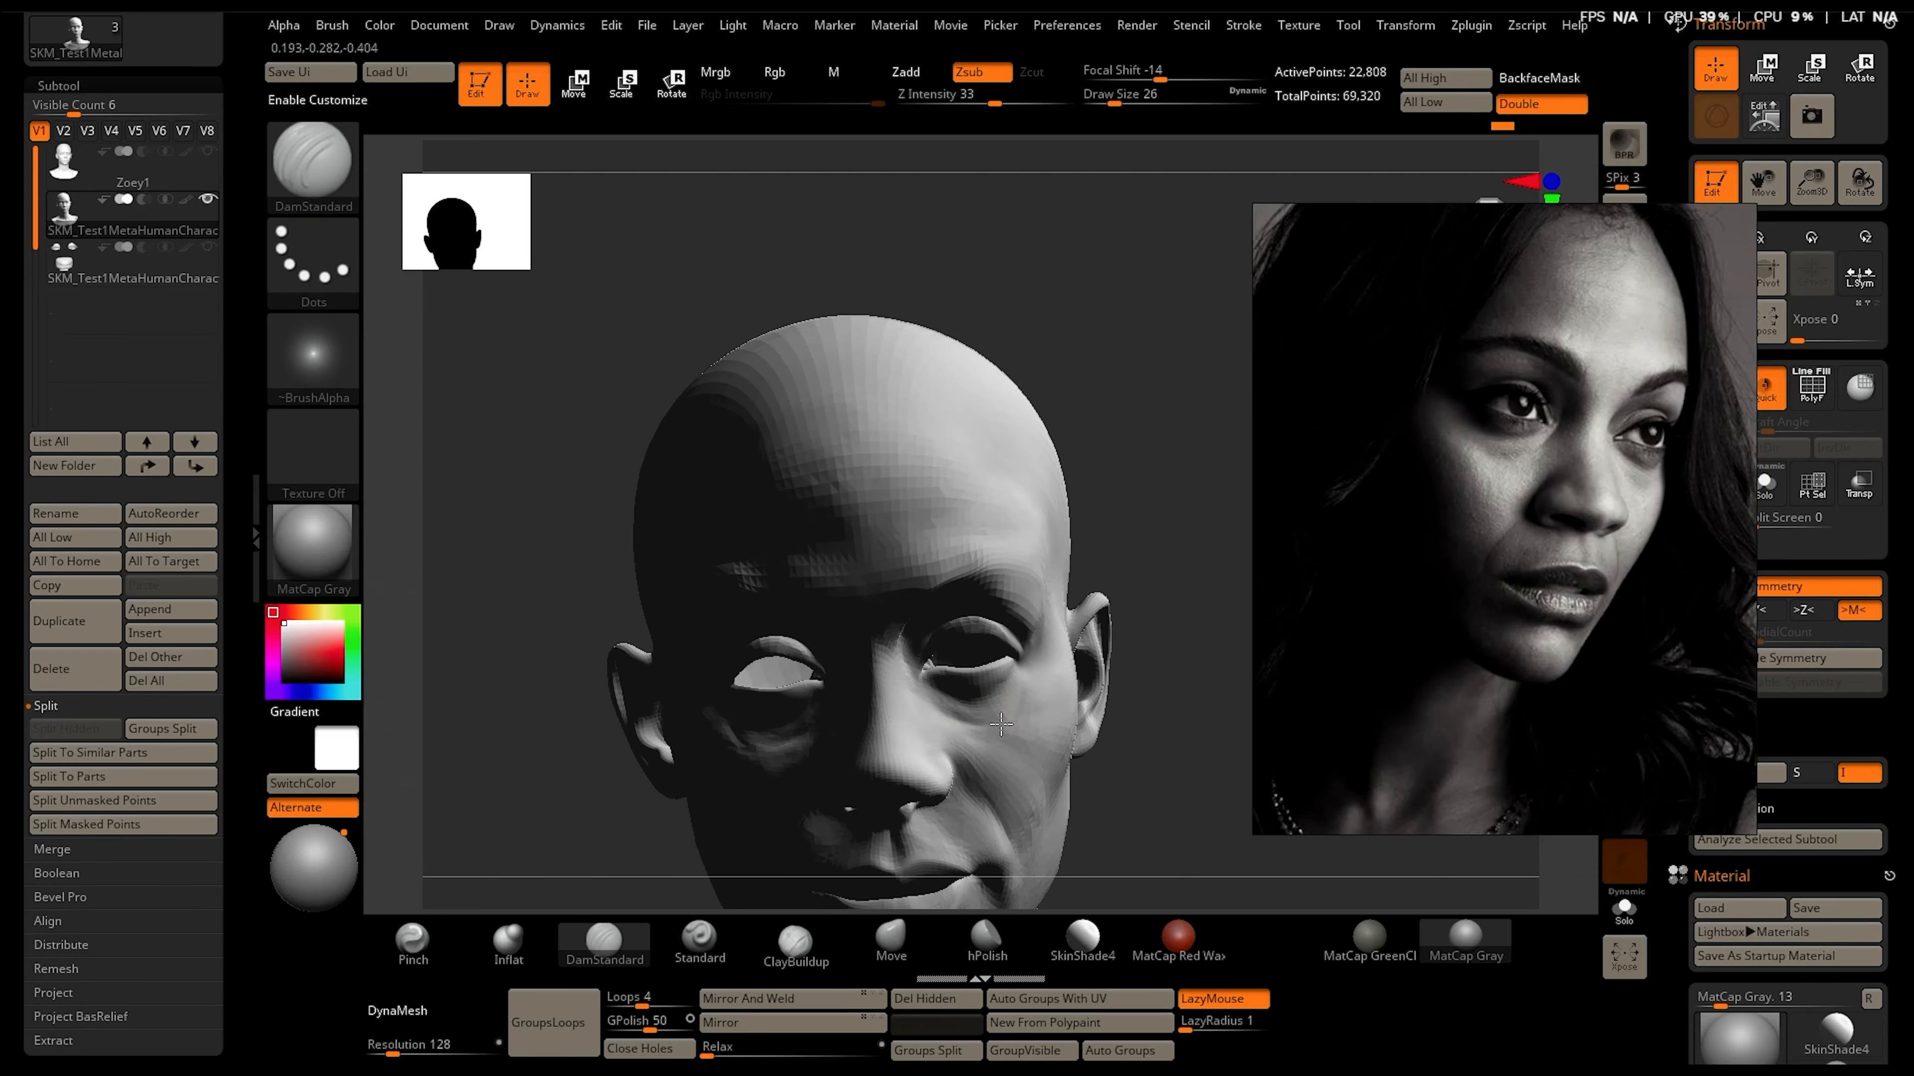
Build up the upper cheek below the outer eye corner with the ClayBuildup brush at size 26
{"action": "key", "text": "b"}
{"action": "key", "text": "c"}
{"action": "key", "text": "b"}
{"action": "mouse_move", "coordinate": [1008, 707]}
{"action": "left_mouse_down"}
{"action": "mouse_move", "coordinate": [979, 716]}
{"action": "mouse_move", "coordinate": [1034, 671]}
{"action": "left_mouse_up"}
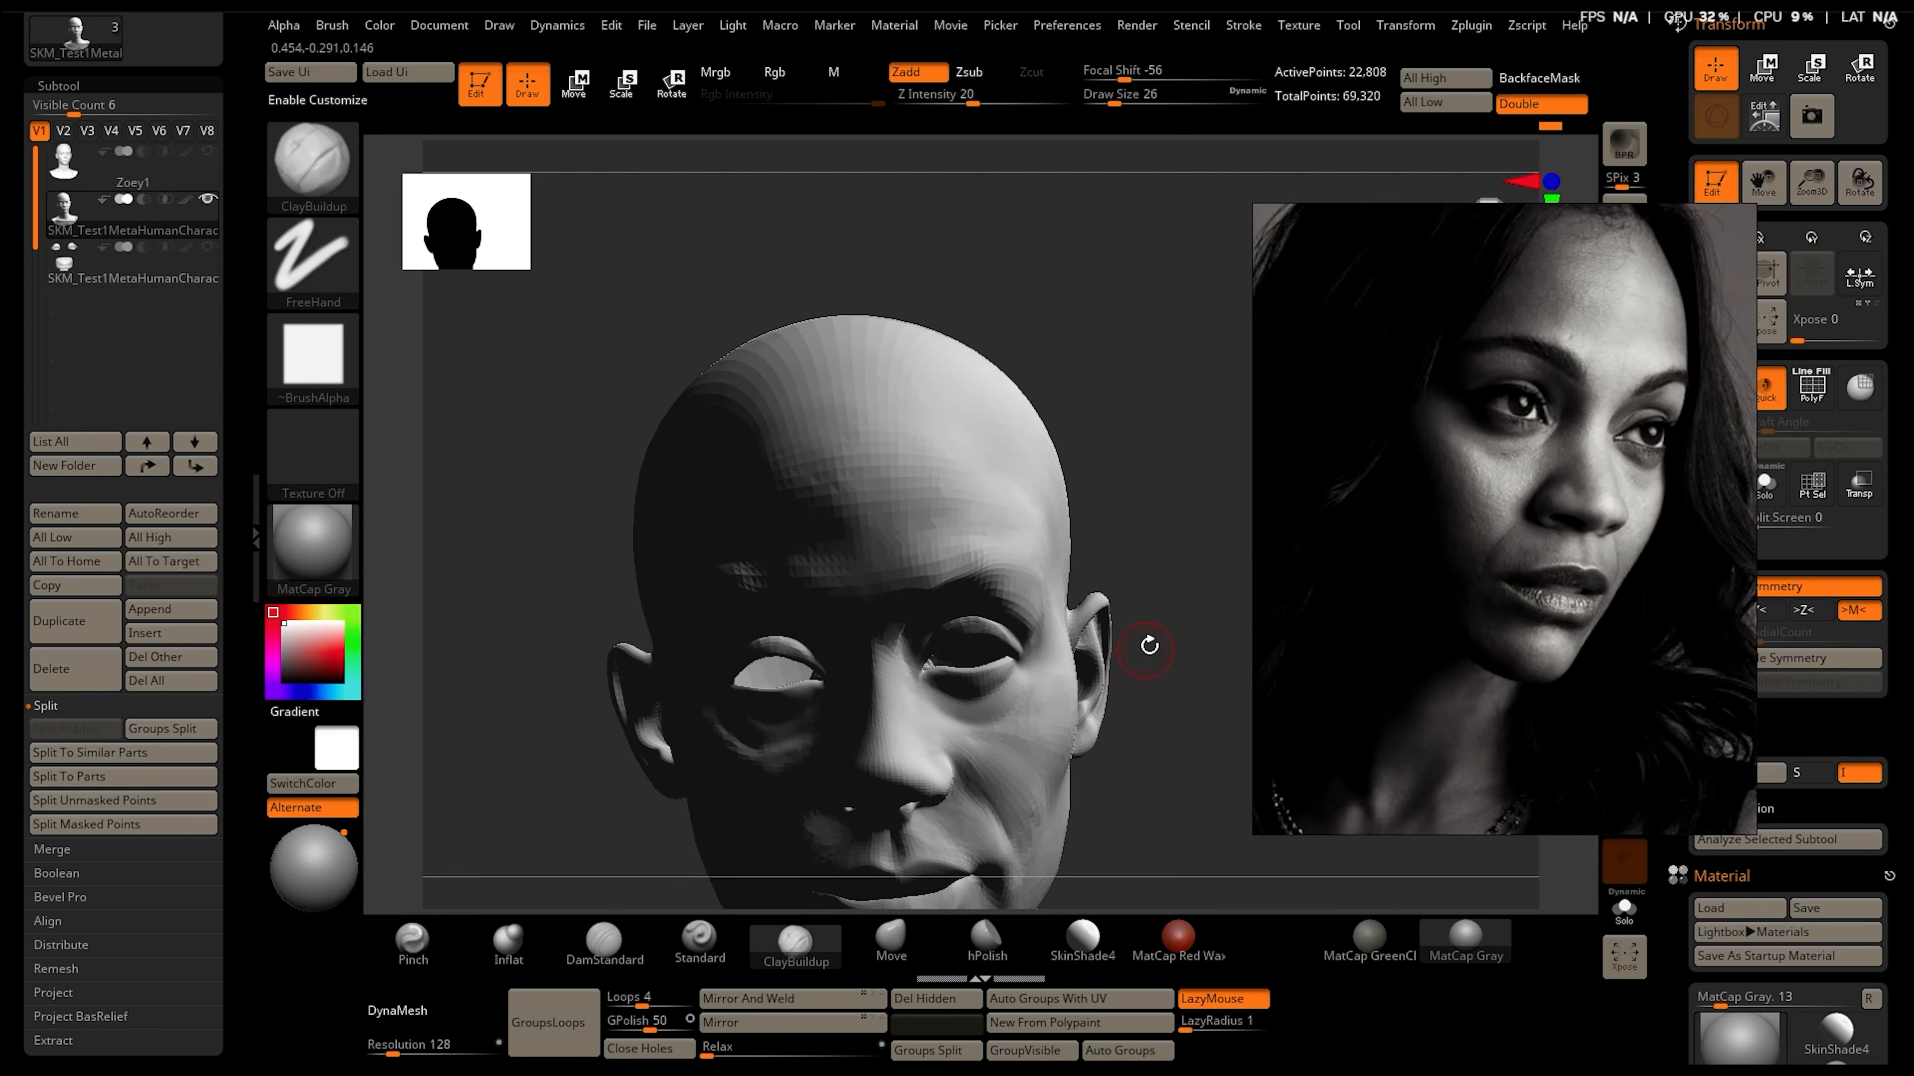
{"action": "mouse_move", "coordinate": [1149, 645]}
{"action": "left_mouse_down"}
{"action": "mouse_move", "coordinate": [1110, 694]}
{"action": "mouse_move", "coordinate": [1149, 665]}
{"action": "left_mouse_up"}
{"action": "mouse_move", "coordinate": [1010, 805]}
{"action": "right_mouse_down"}
{"action": "mouse_move", "coordinate": [1119, 782]}
{"action": "mouse_move", "coordinate": [1055, 727]}
{"action": "mouse_move", "coordinate": [1019, 736]}
{"action": "mouse_move", "coordinate": [1011, 794]}
{"action": "mouse_move", "coordinate": [1103, 761]}
{"action": "mouse_move", "coordinate": [978, 632]}
{"action": "mouse_move", "coordinate": [936, 660]}
{"action": "right_mouse_up"}
Shape the lips from below with the Move brush and sharpen their edges with the Pinch brush
{"action": "key", "text": "b"}
{"action": "key", "text": "m"}
{"action": "key", "text": "v"}
{"action": "key", "text": "b"}
{"action": "key", "text": "p"}
{"action": "key", "text": "i"}
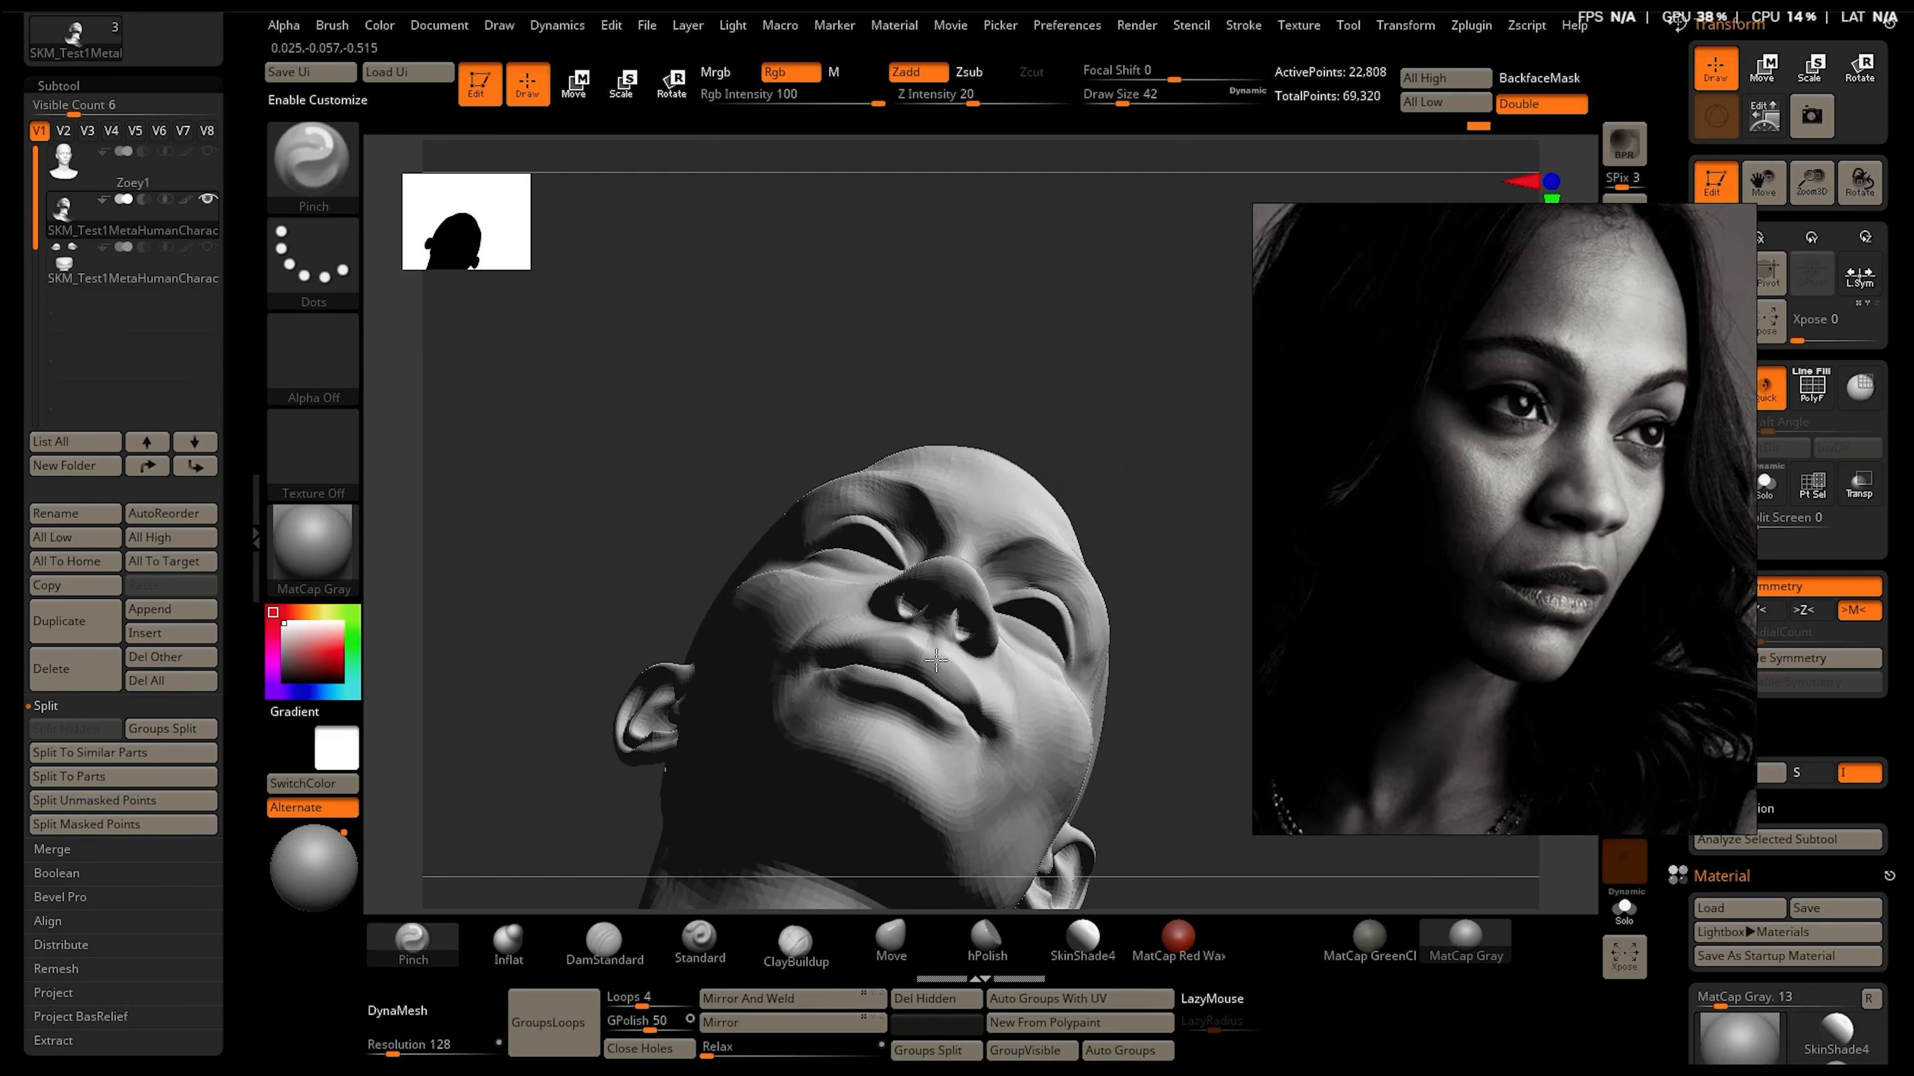
{"action": "key", "text": "ctrl"}
{"action": "mouse_move", "coordinate": [951, 658]}
{"action": "right_mouse_down"}
{"action": "mouse_move", "coordinate": [801, 492]}
{"action": "mouse_move", "coordinate": [916, 654]}
{"action": "right_mouse_up"}
{"action": "right_click_drag", "start_coordinate": [970, 719], "coordinate": [1105, 727]}
Bring up the black-and-white close-up front portrait and turn the head to face forward for comparison
{"action": "scroll", "coordinate": [1455, 661], "scroll_direction": "down", "scroll_amount": 6}
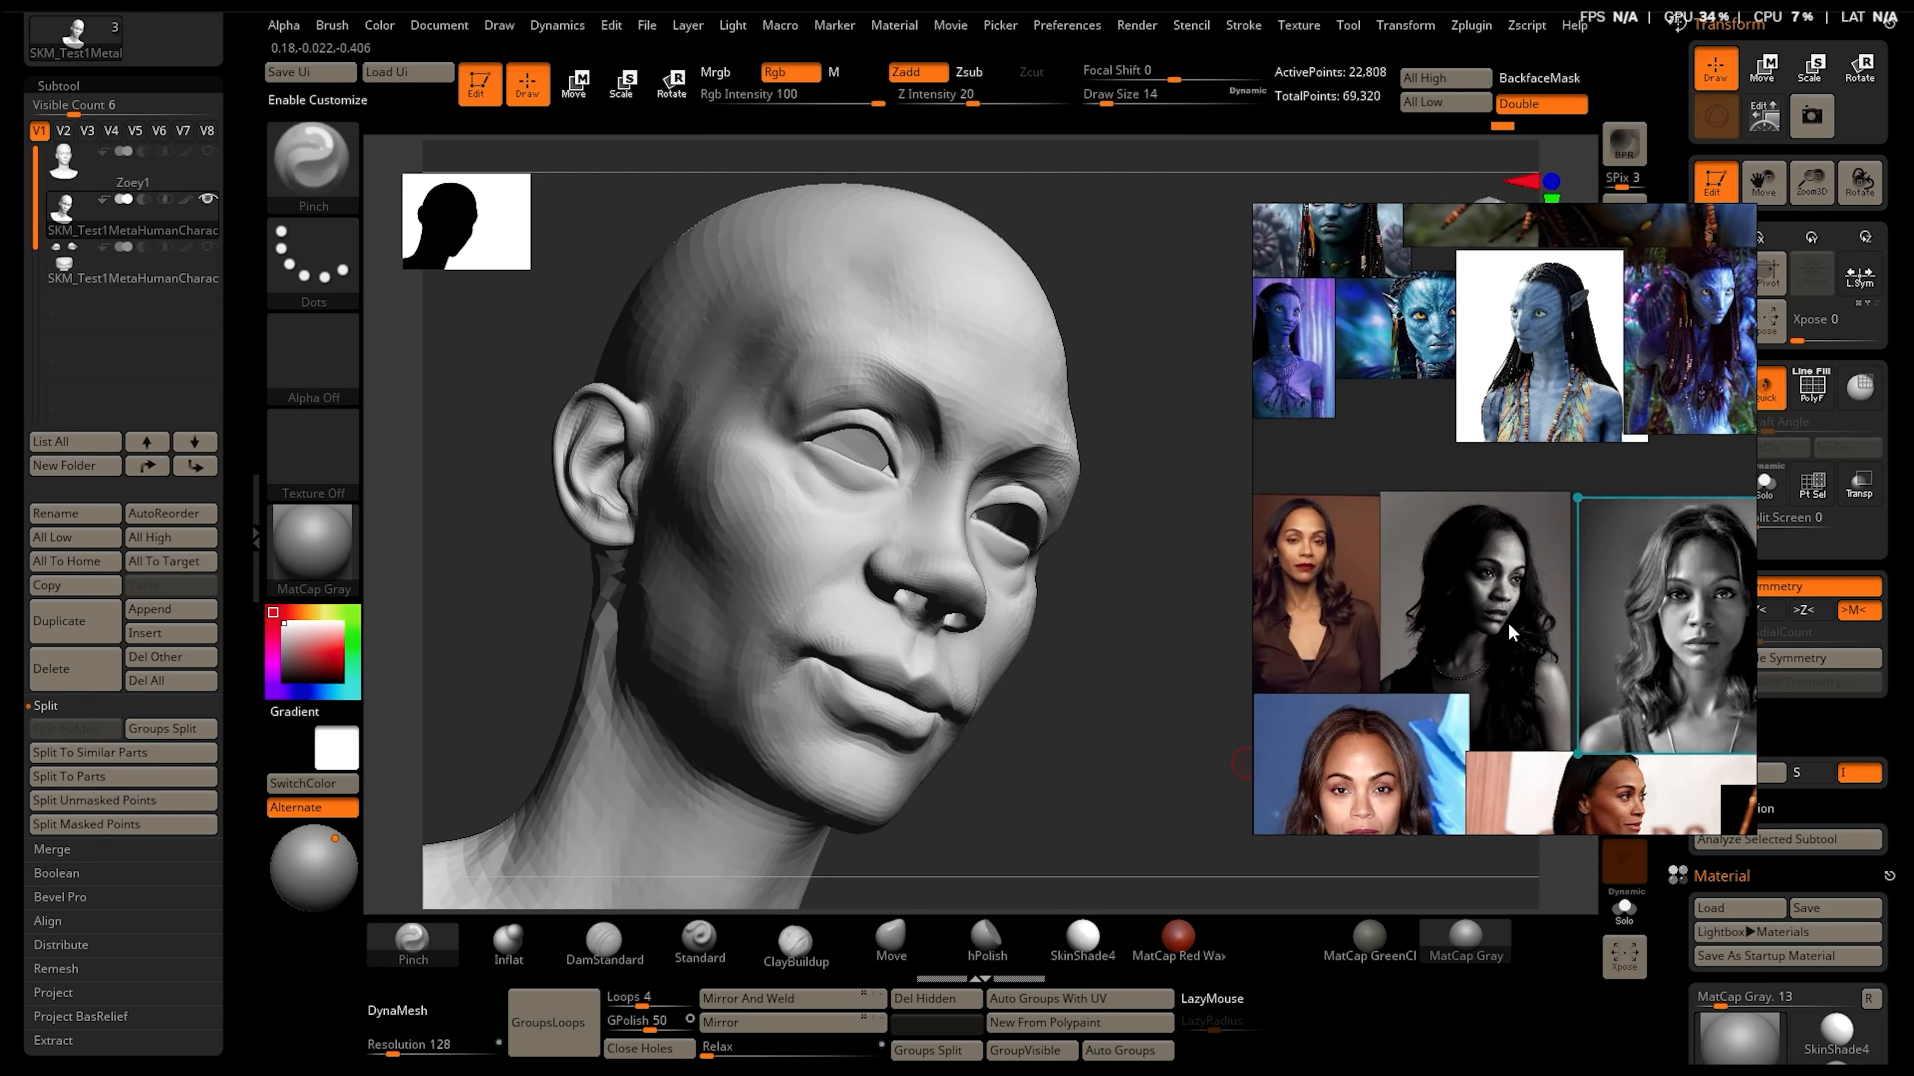
{"action": "scroll", "coordinate": [1688, 663], "scroll_direction": "up", "scroll_amount": 6}
{"action": "scroll", "coordinate": [1486, 654], "scroll_direction": "up", "scroll_amount": 3}
{"action": "middle_click_drag", "start_coordinate": [1356, 595], "coordinate": [1506, 575]}
{"action": "right_click_drag", "start_coordinate": [1102, 742], "coordinate": [1077, 744], "text": "shift"}
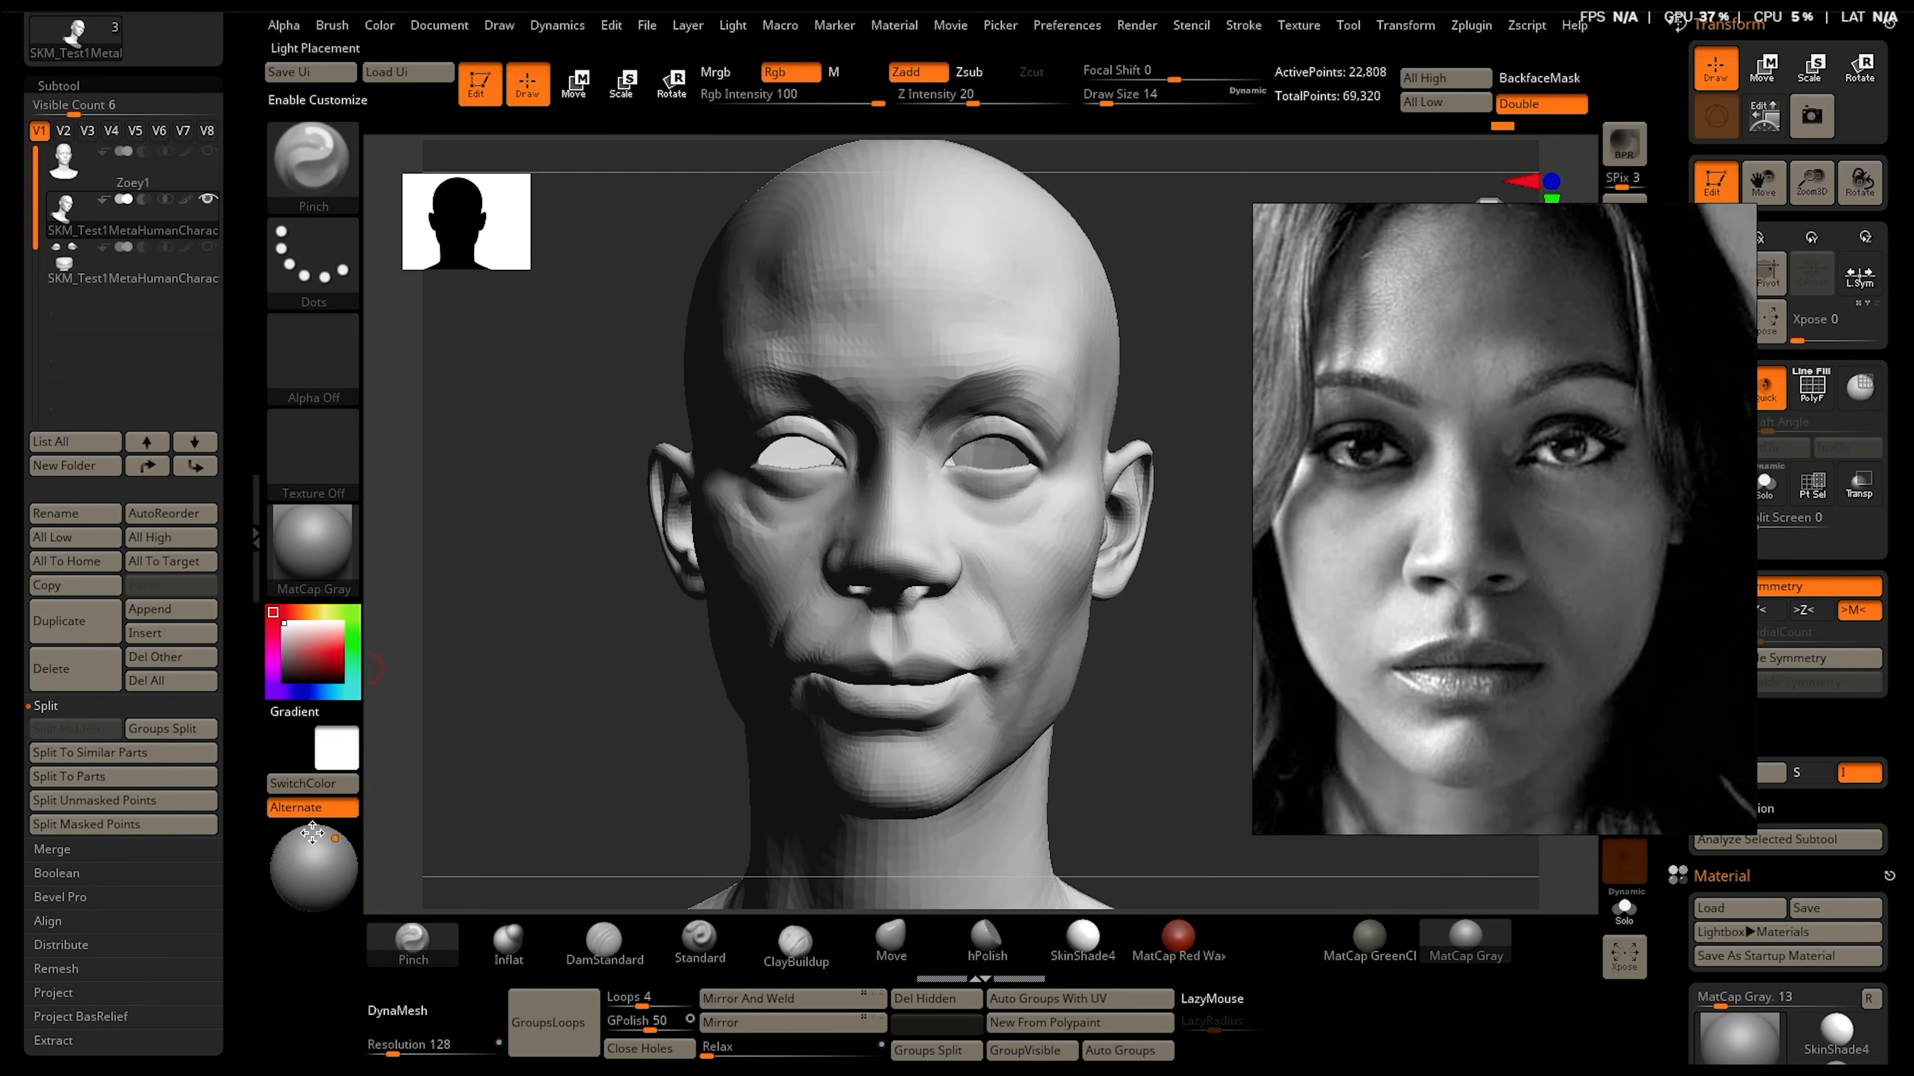
Adjust the light direction on the head for comparison with the portrait, and save the file
{"action": "left_click_drag", "start_coordinate": [331, 841], "coordinate": [281, 851]}
{"action": "left_click", "coordinate": [891, 939]}
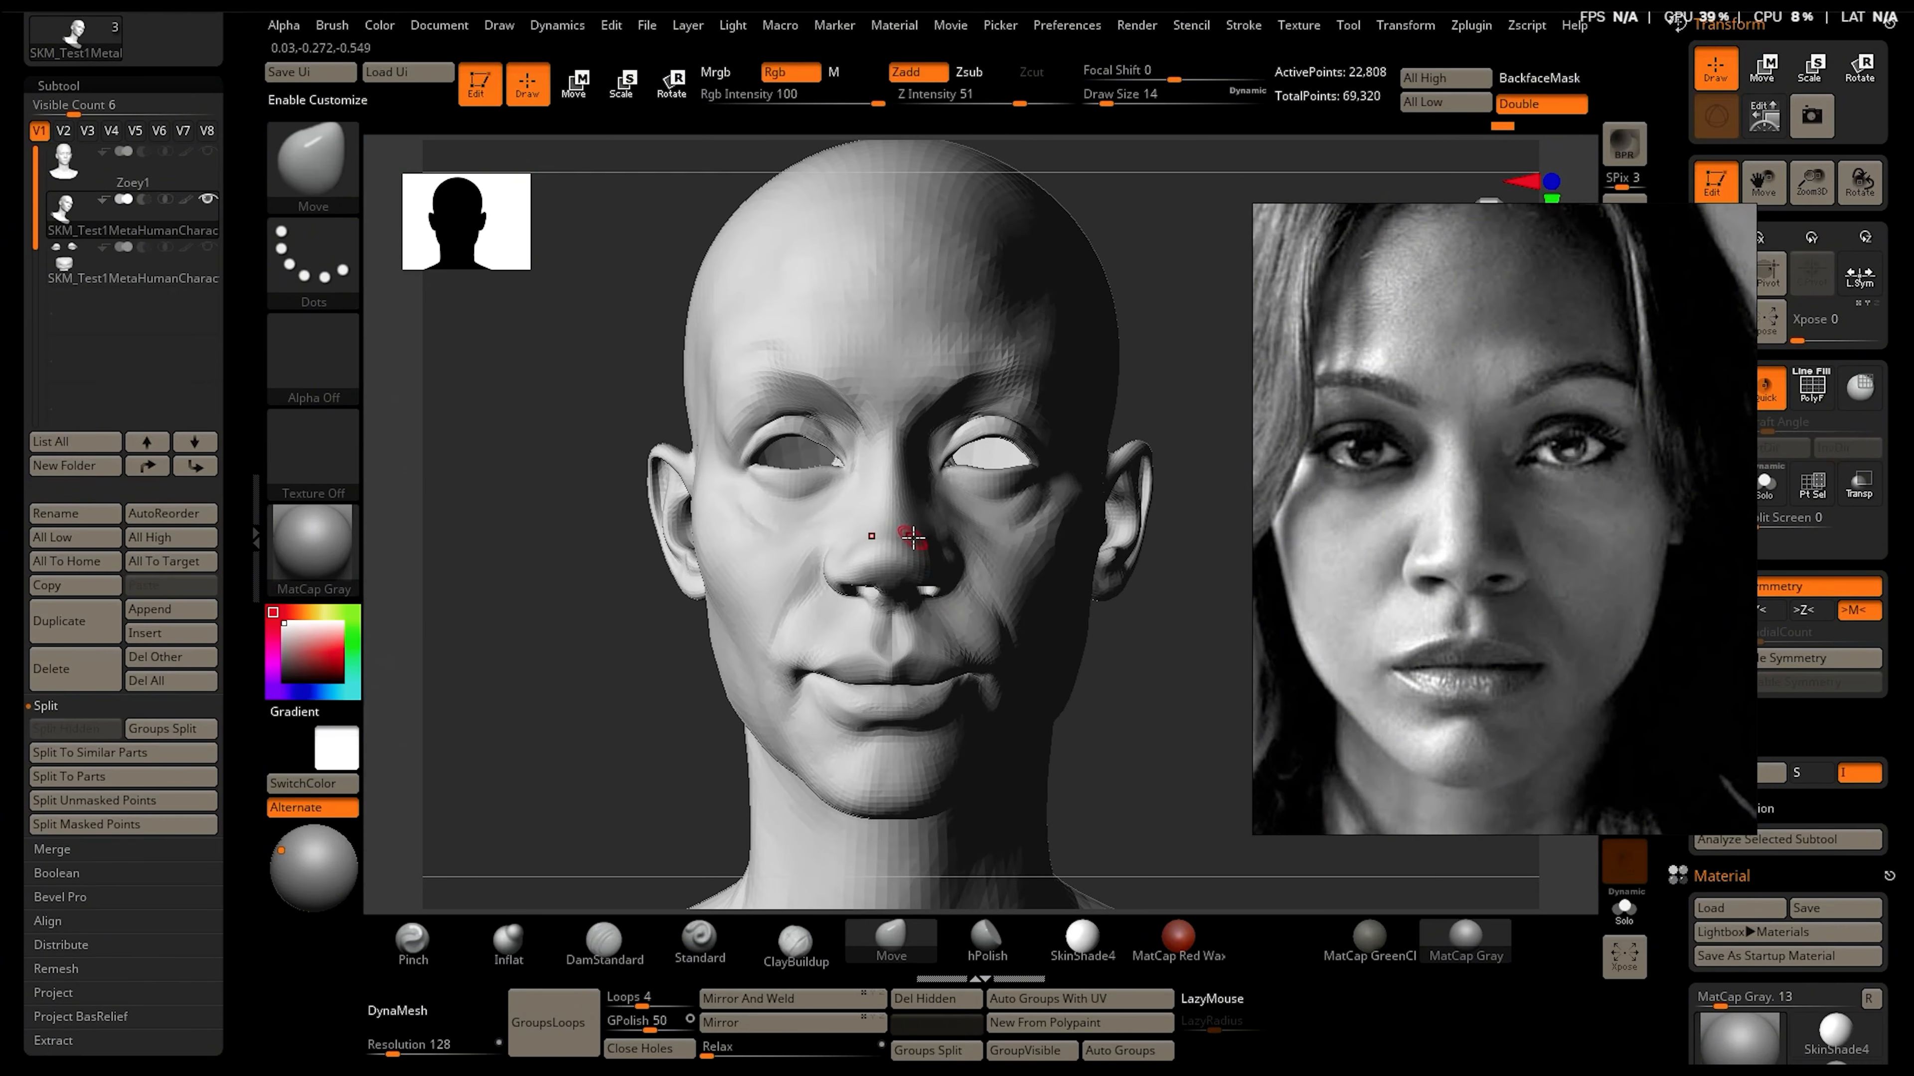
{"action": "left_click", "coordinate": [444, 26]}
{"action": "left_click", "coordinate": [582, 160]}
{"action": "left_click", "coordinate": [817, 491]}
{"action": "left_click", "coordinate": [1000, 511]}
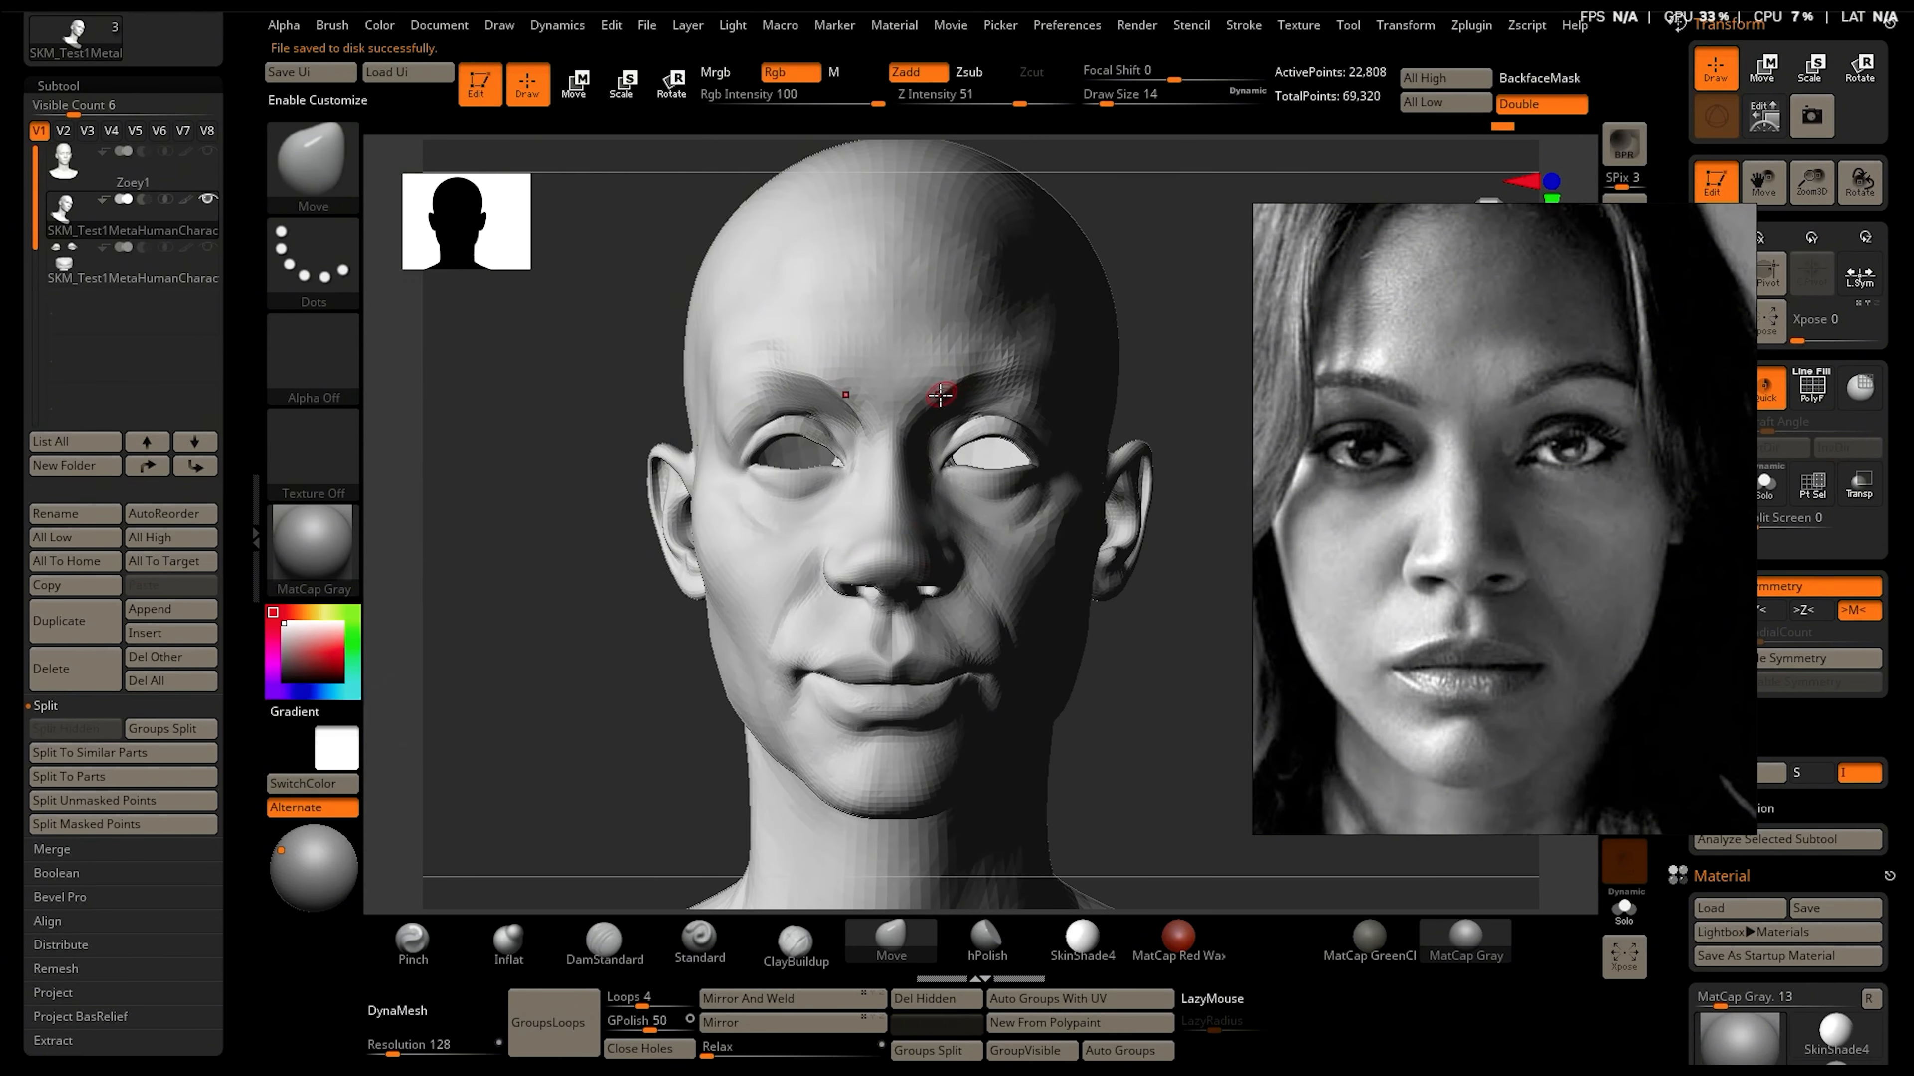
Build up the brow ridge above both eyes with the Inflat brush at Z Intensity 4 and smooth it
{"action": "key", "text": "b"}
{"action": "key", "text": "i"}
{"action": "key", "text": "n"}
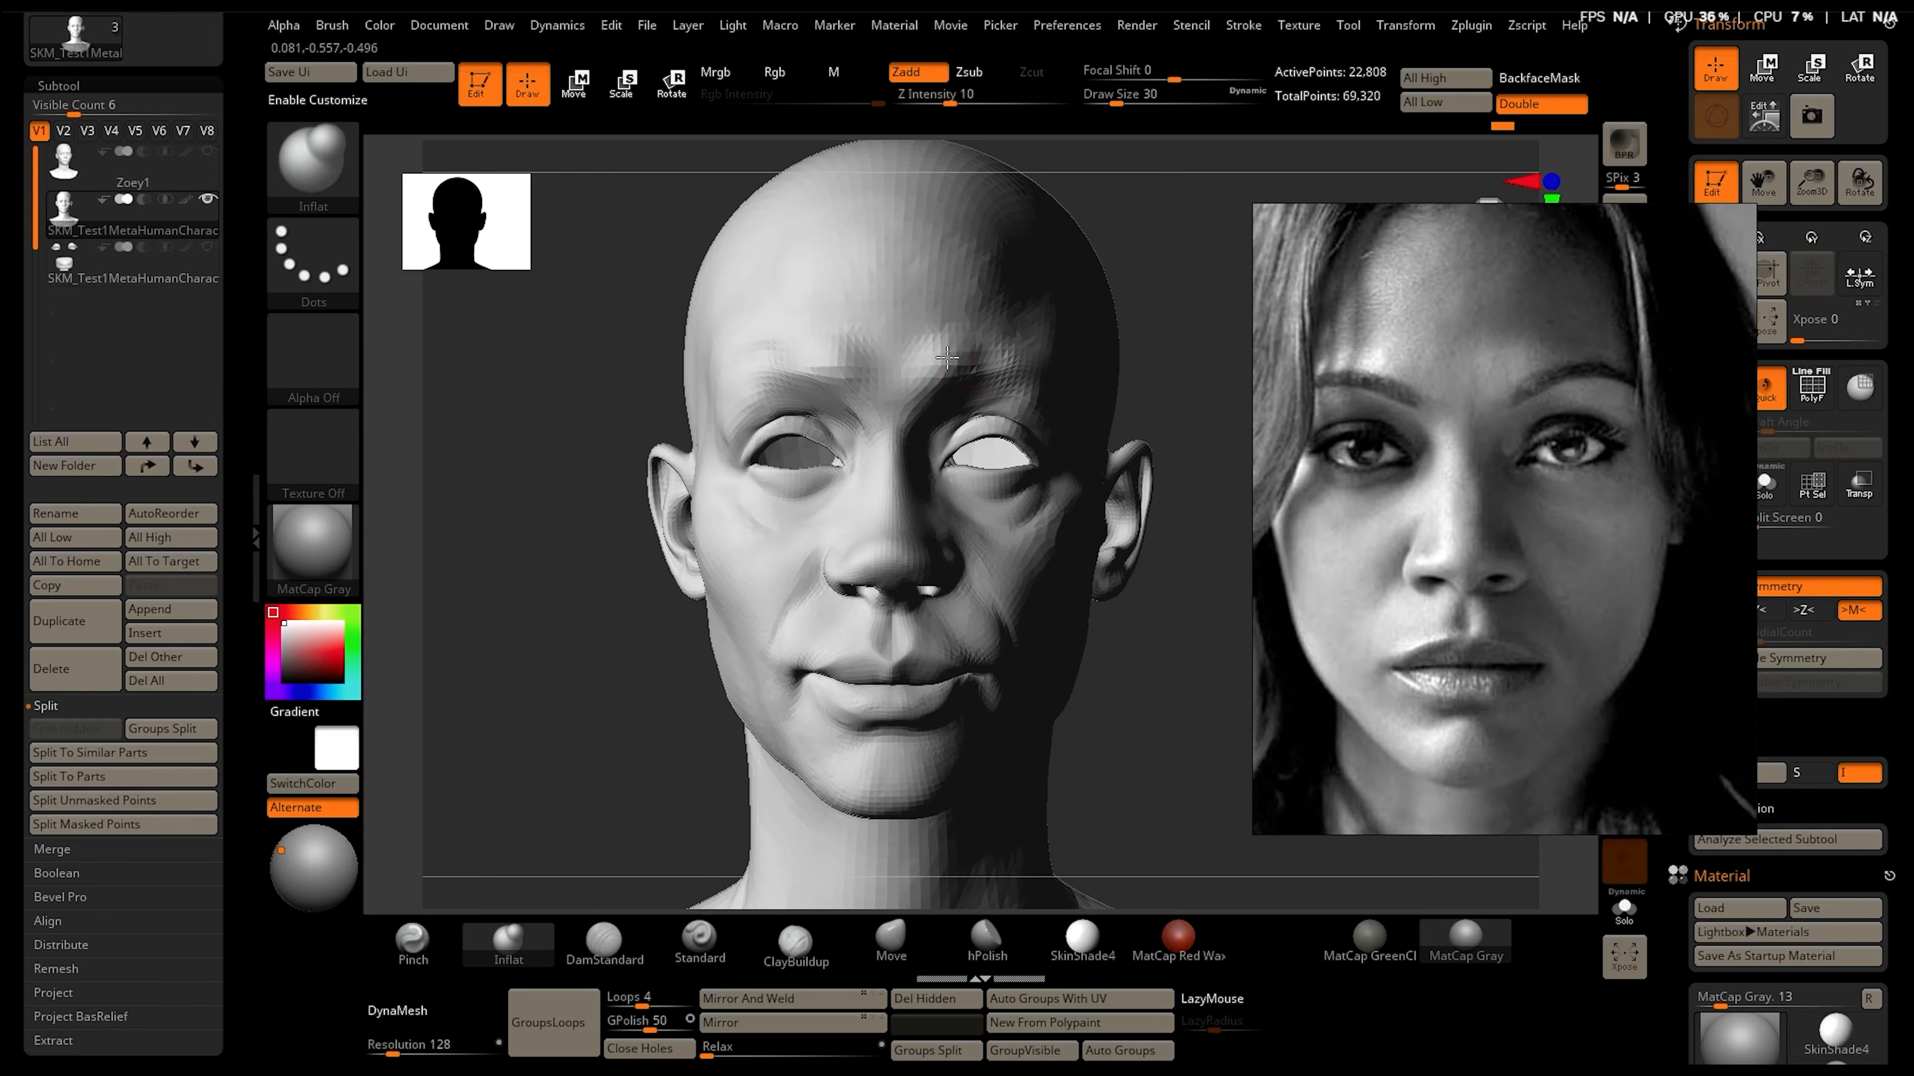
{"action": "left_click_drag", "start_coordinate": [947, 357], "coordinate": [908, 356]}
{"action": "left_click", "coordinate": [930, 97]}
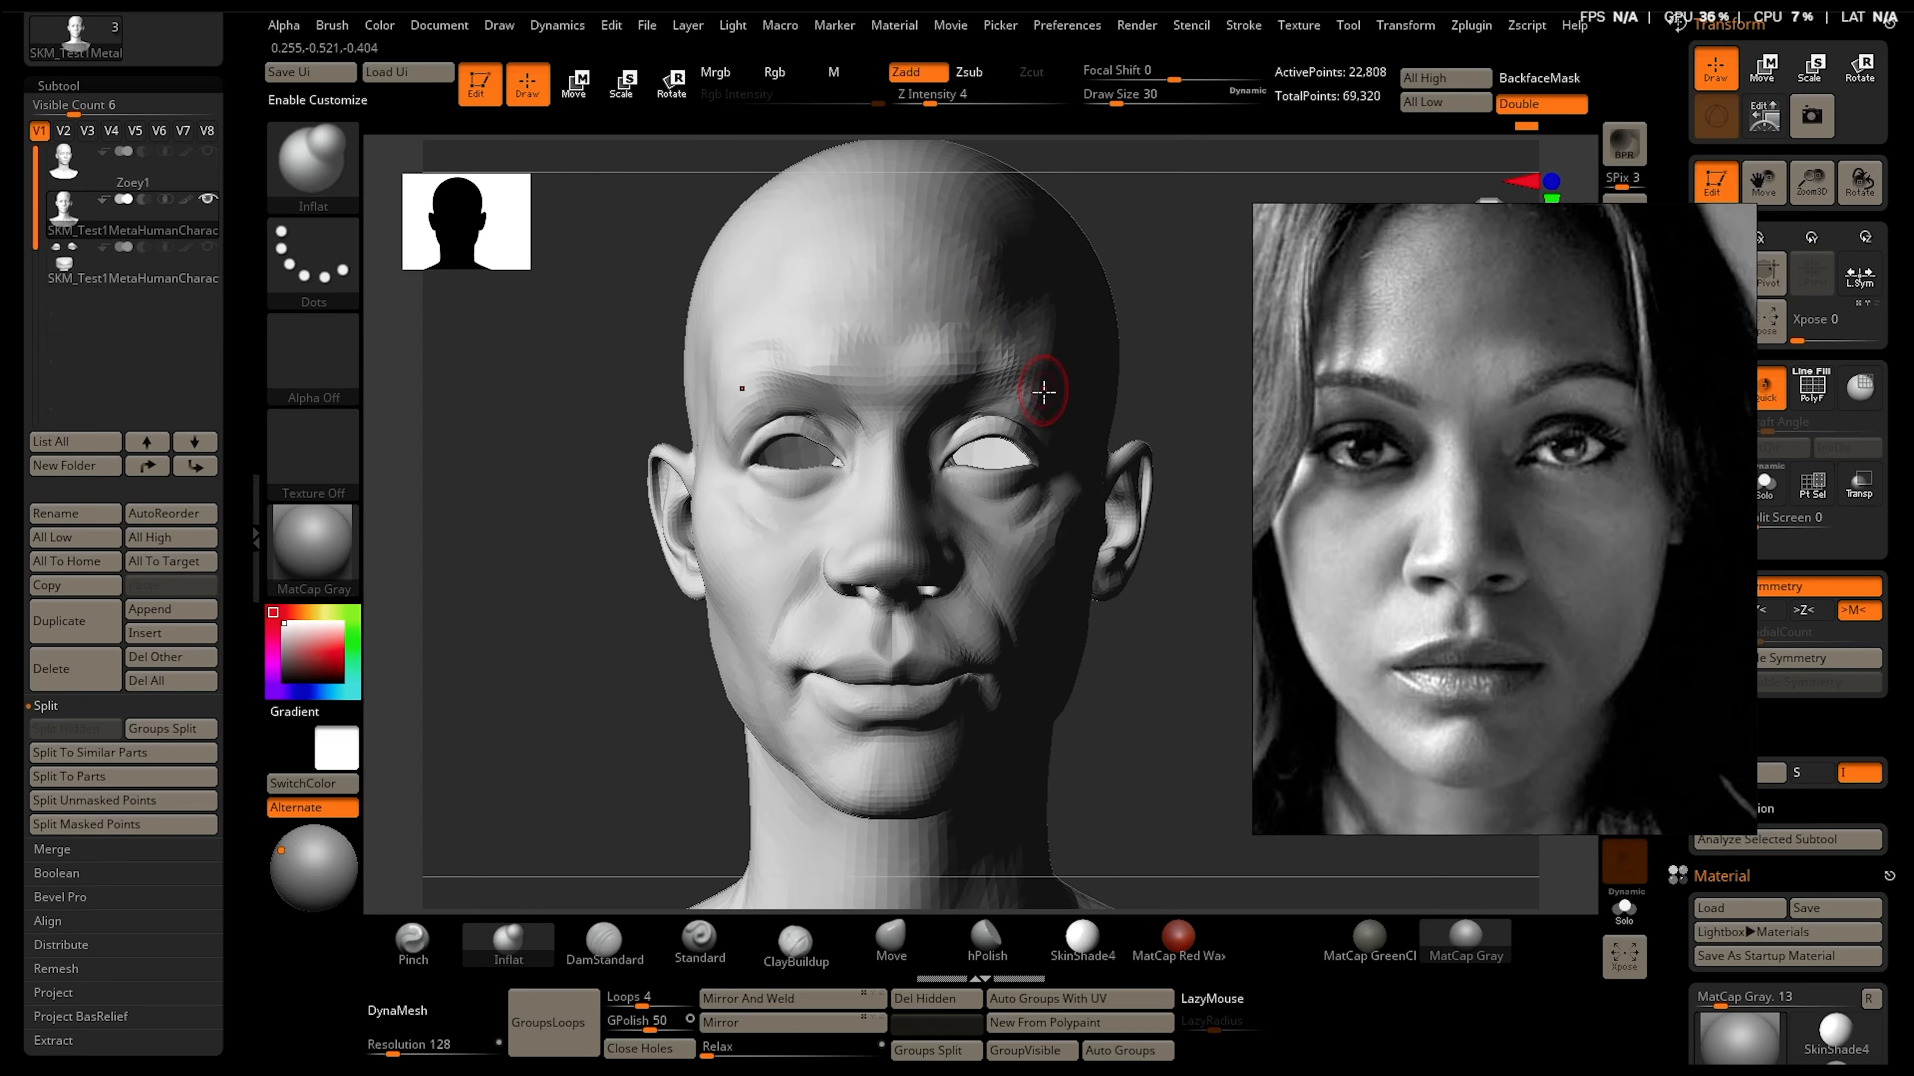
{"action": "left_click_drag", "start_coordinate": [1049, 372], "coordinate": [975, 351], "text": "shift"}
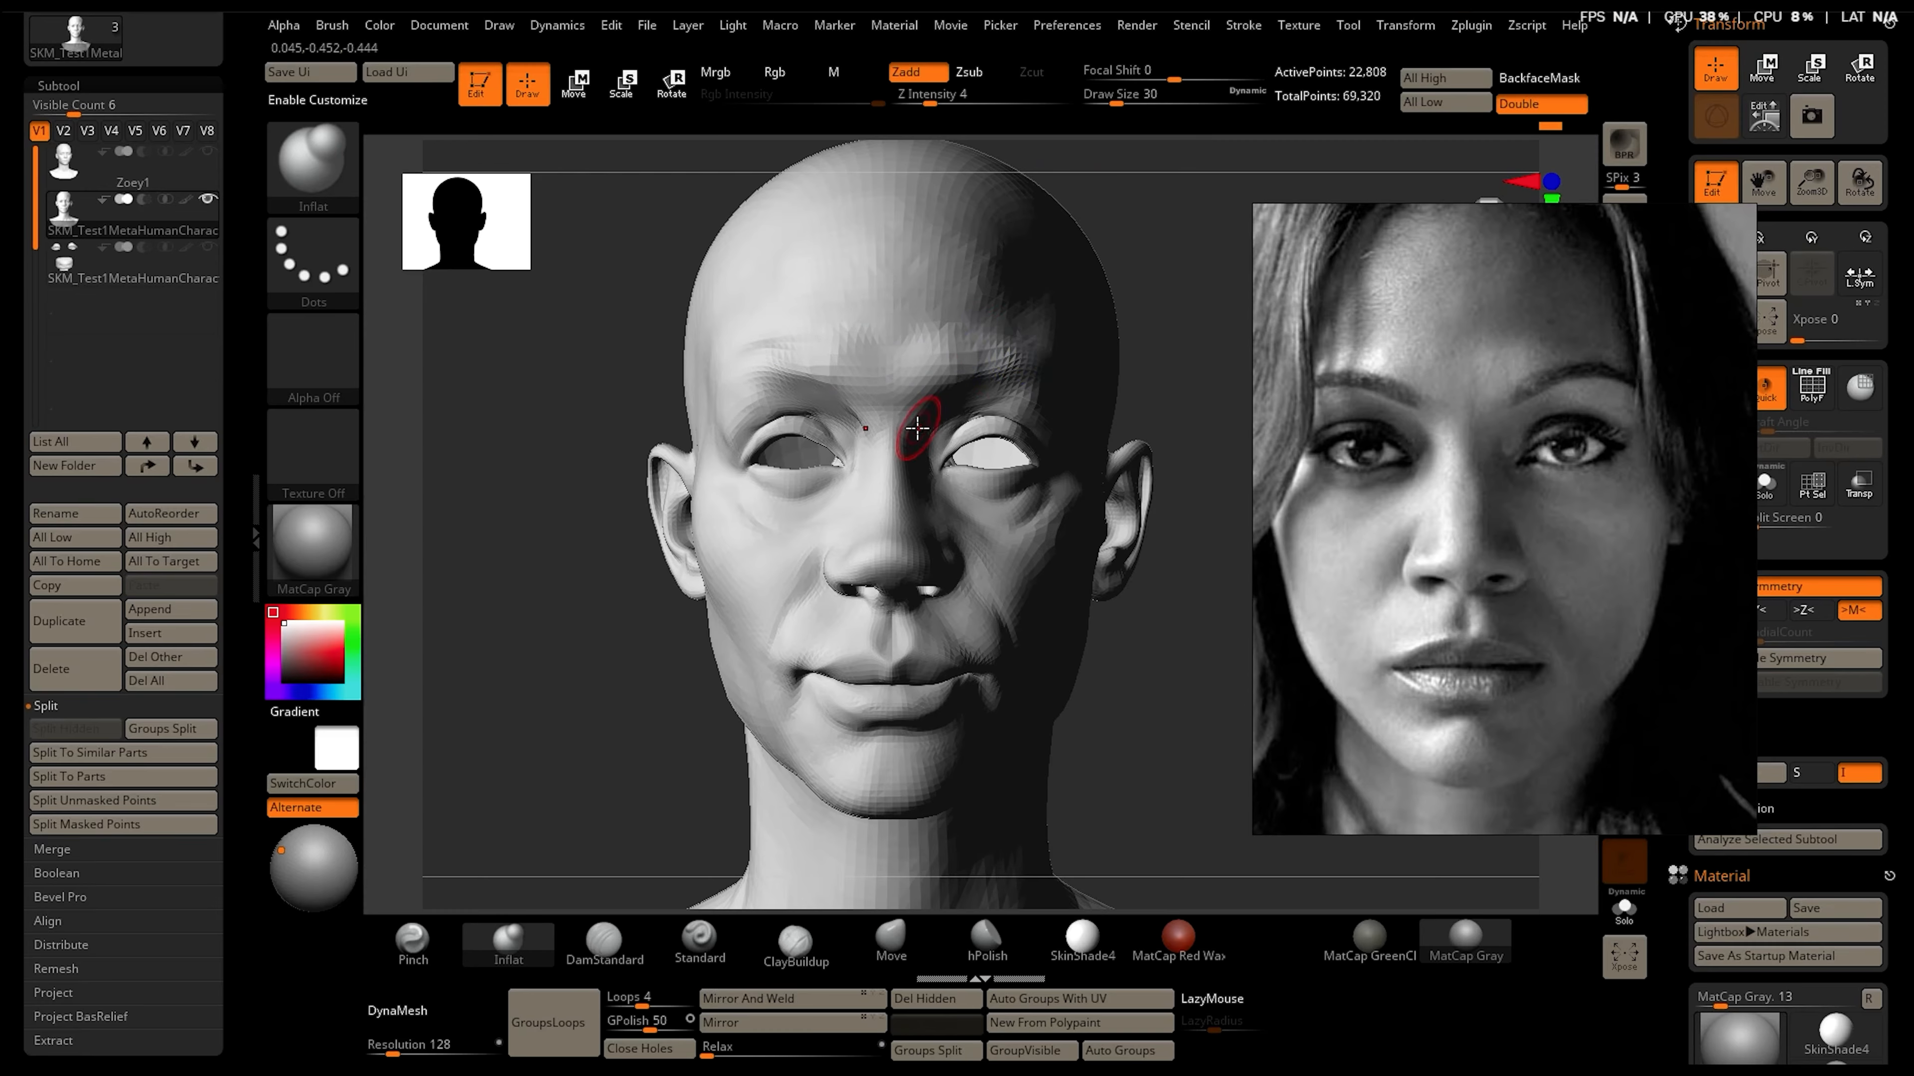
{"action": "left_click_drag", "start_coordinate": [914, 423], "coordinate": [927, 416], "text": "shift"}
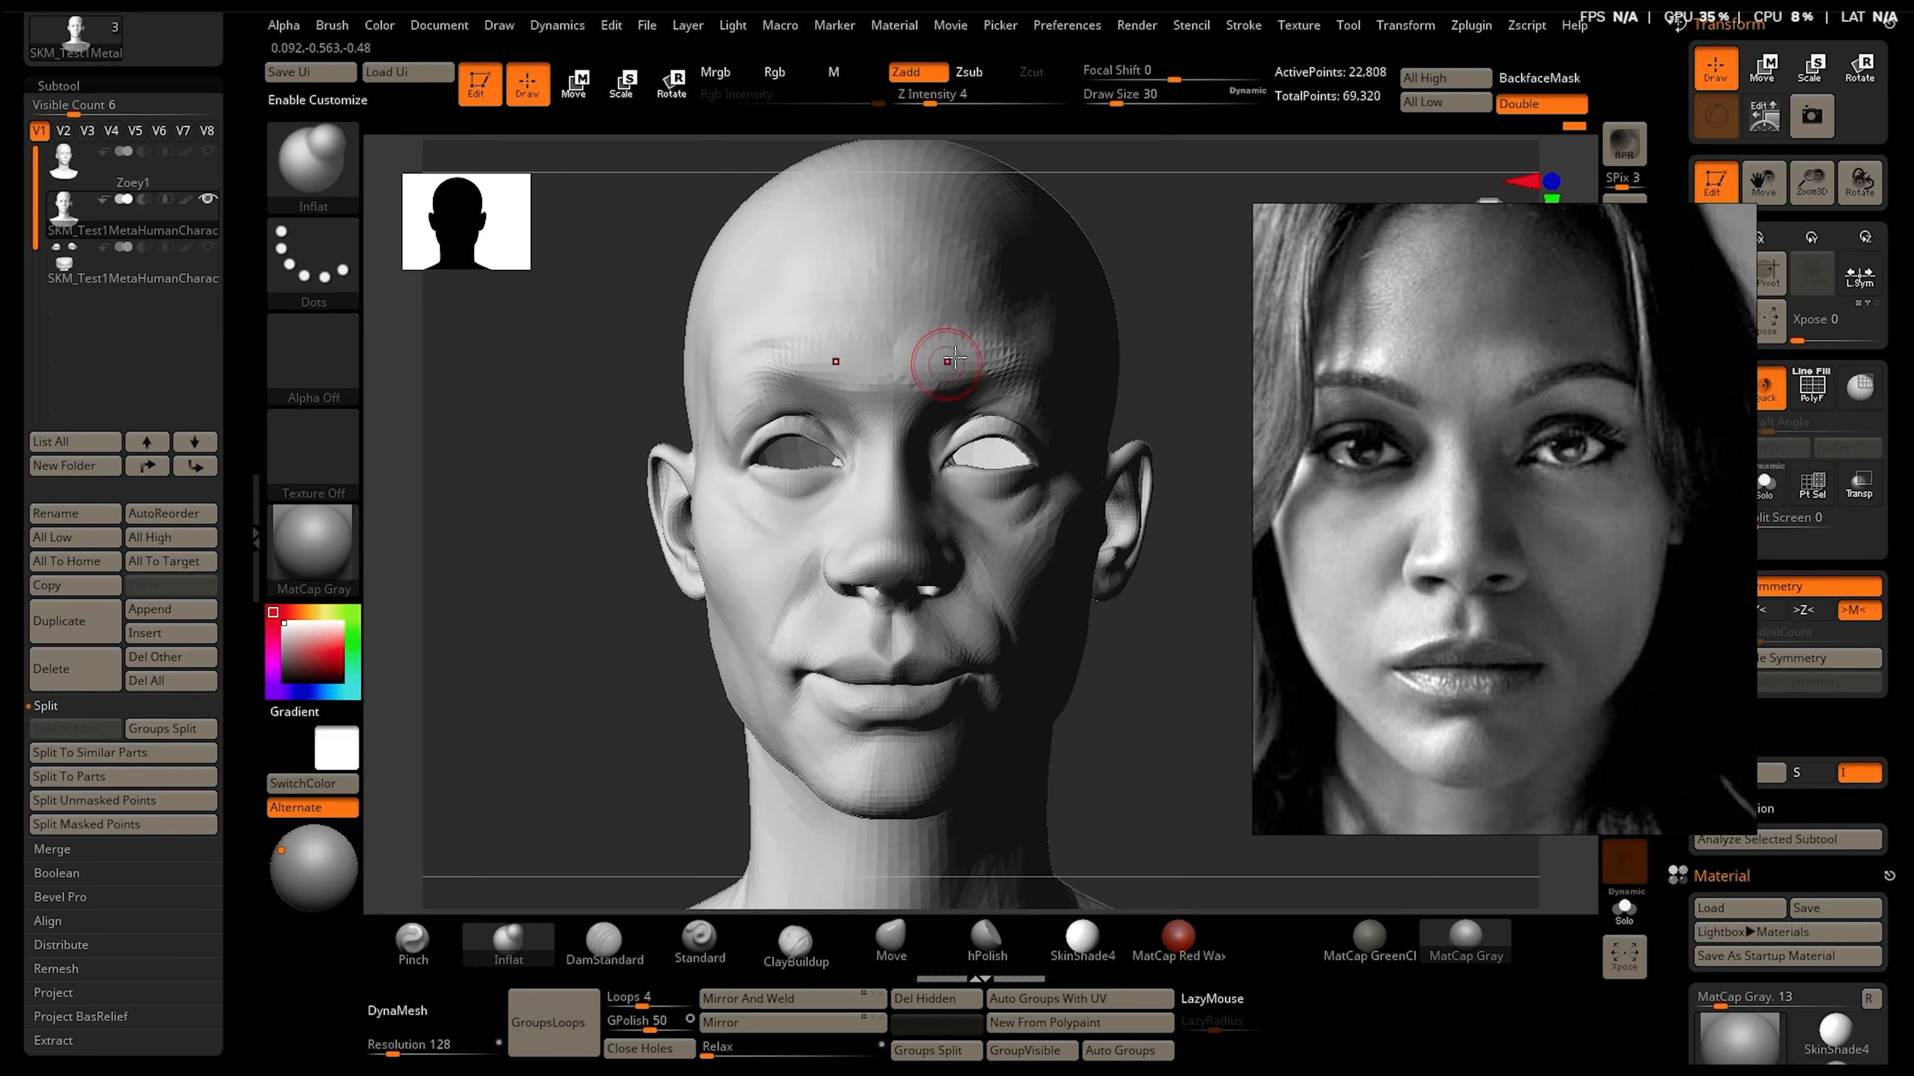
Reshape the base of the nose and nostrils from below with the Move brush at a draw size of about 22
{"action": "left_click", "coordinate": [891, 938]}
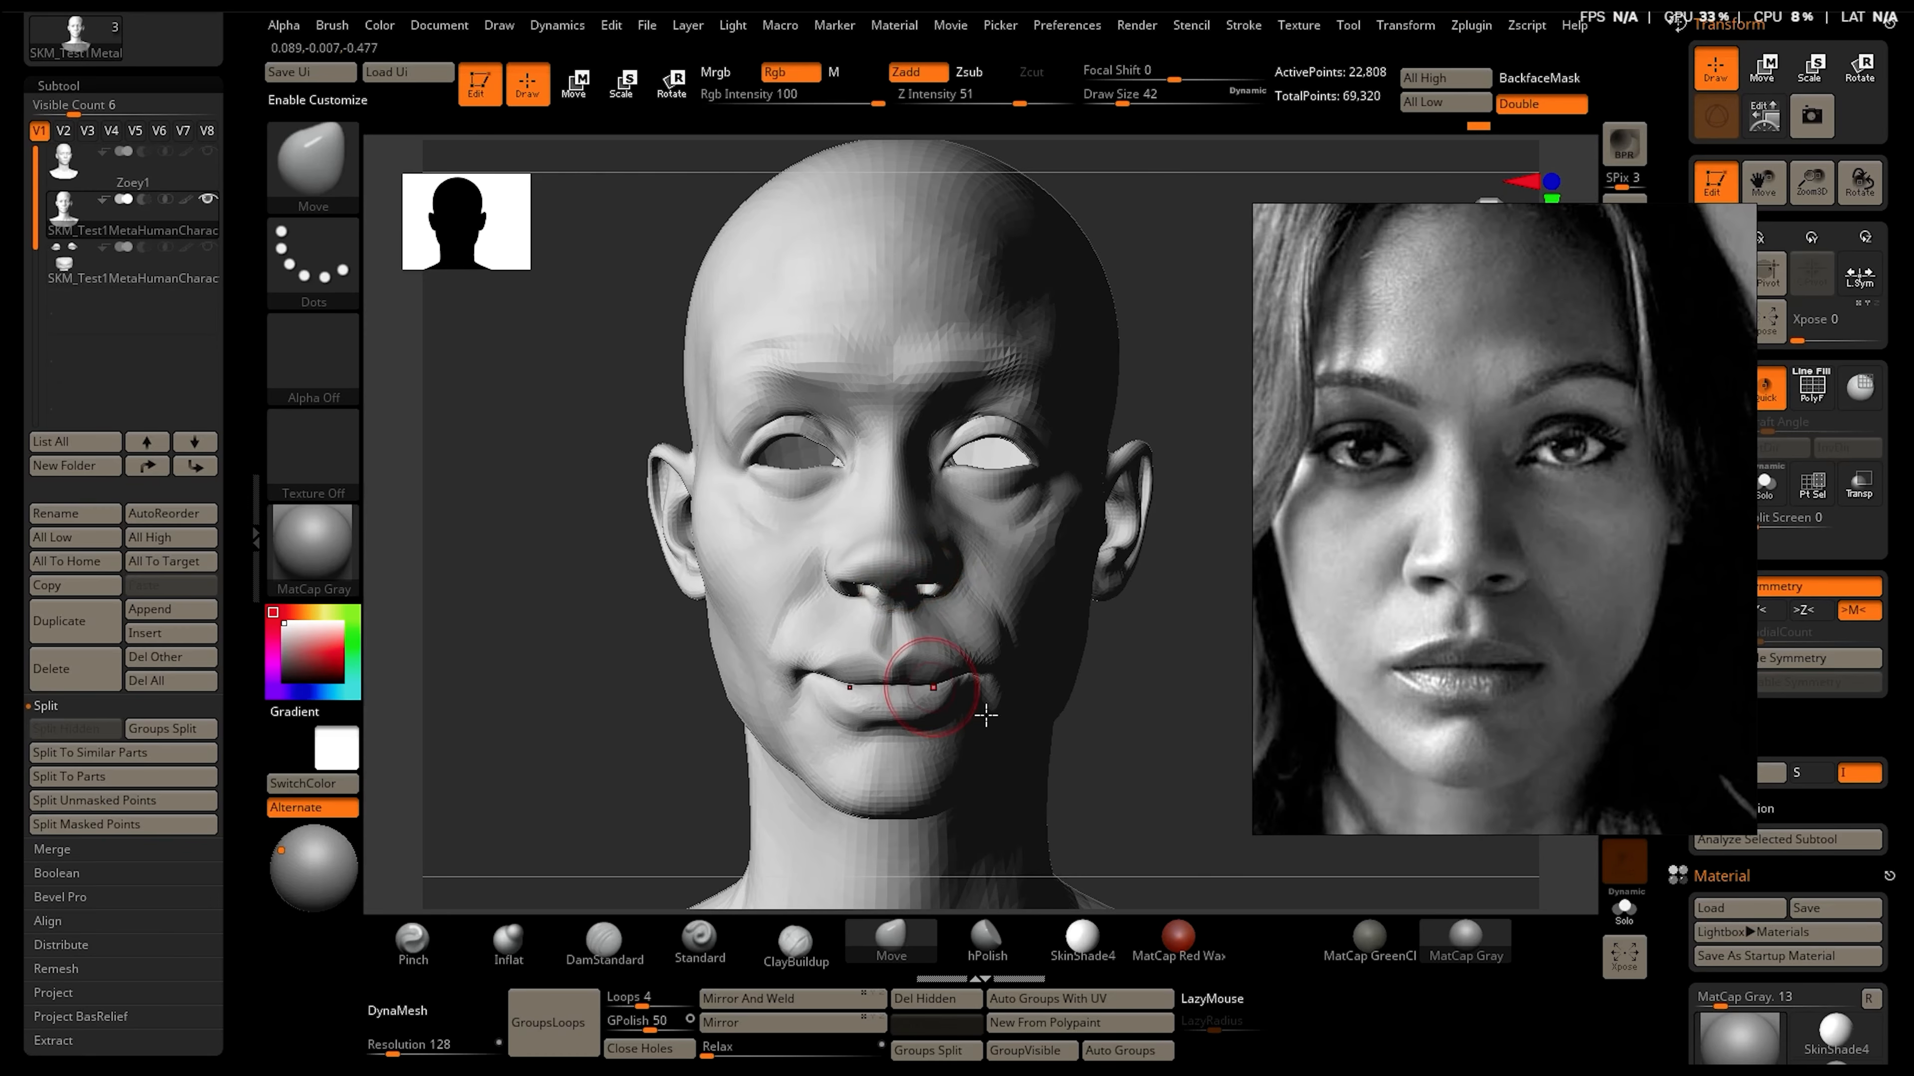
{"action": "right_click_drag", "start_coordinate": [985, 714], "coordinate": [907, 580]}
{"action": "key", "text": "s"}
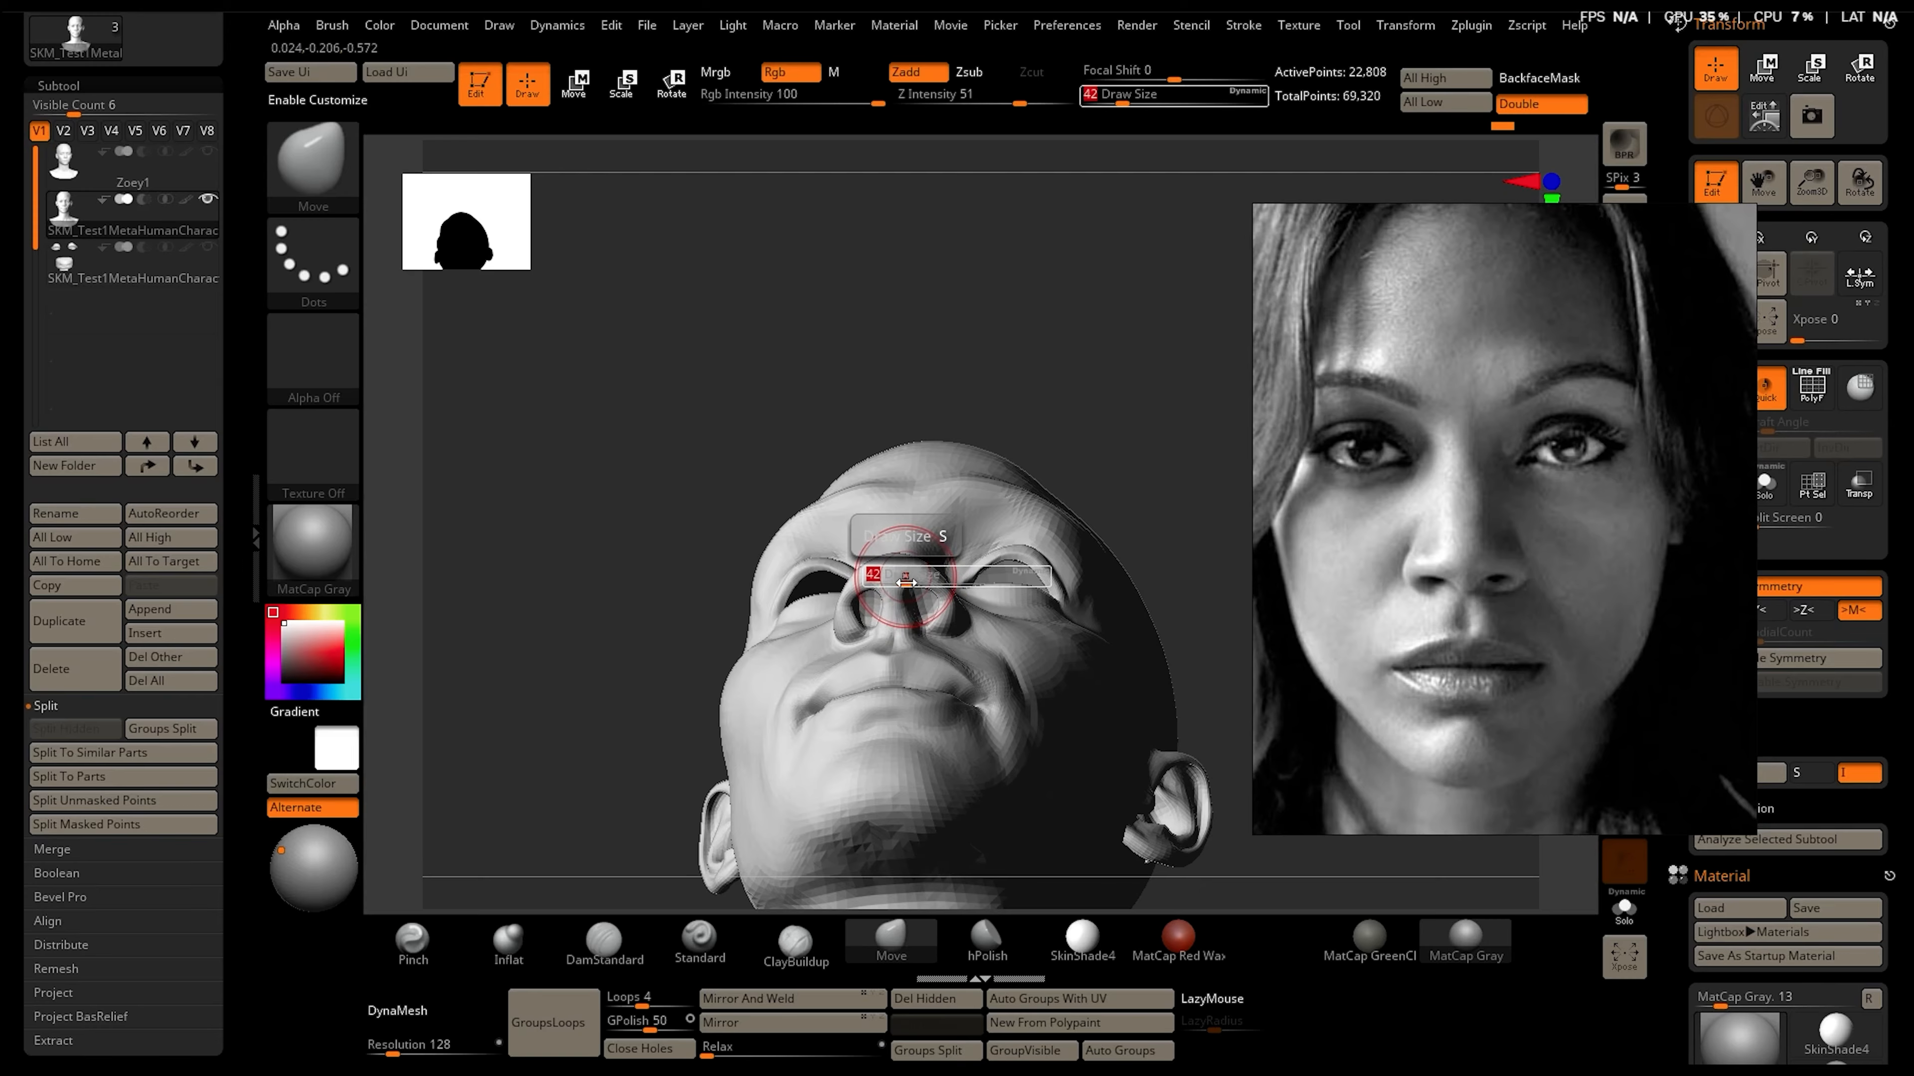
{"action": "left_click_drag", "start_coordinate": [896, 571], "coordinate": [904, 580]}
{"action": "right_click_drag", "start_coordinate": [882, 482], "coordinate": [804, 599]}
{"action": "left_click_drag", "start_coordinate": [901, 571], "coordinate": [910, 579], "text": "shift"}
{"action": "right_click_drag", "start_coordinate": [910, 579], "coordinate": [946, 554]}
Add volume to the sides of the nose tip with ClayBuildup, smooth it, and refine the nostrils with the Move brush
{"action": "left_click", "coordinate": [795, 944]}
{"action": "left_click_drag", "start_coordinate": [895, 572], "coordinate": [918, 578]}
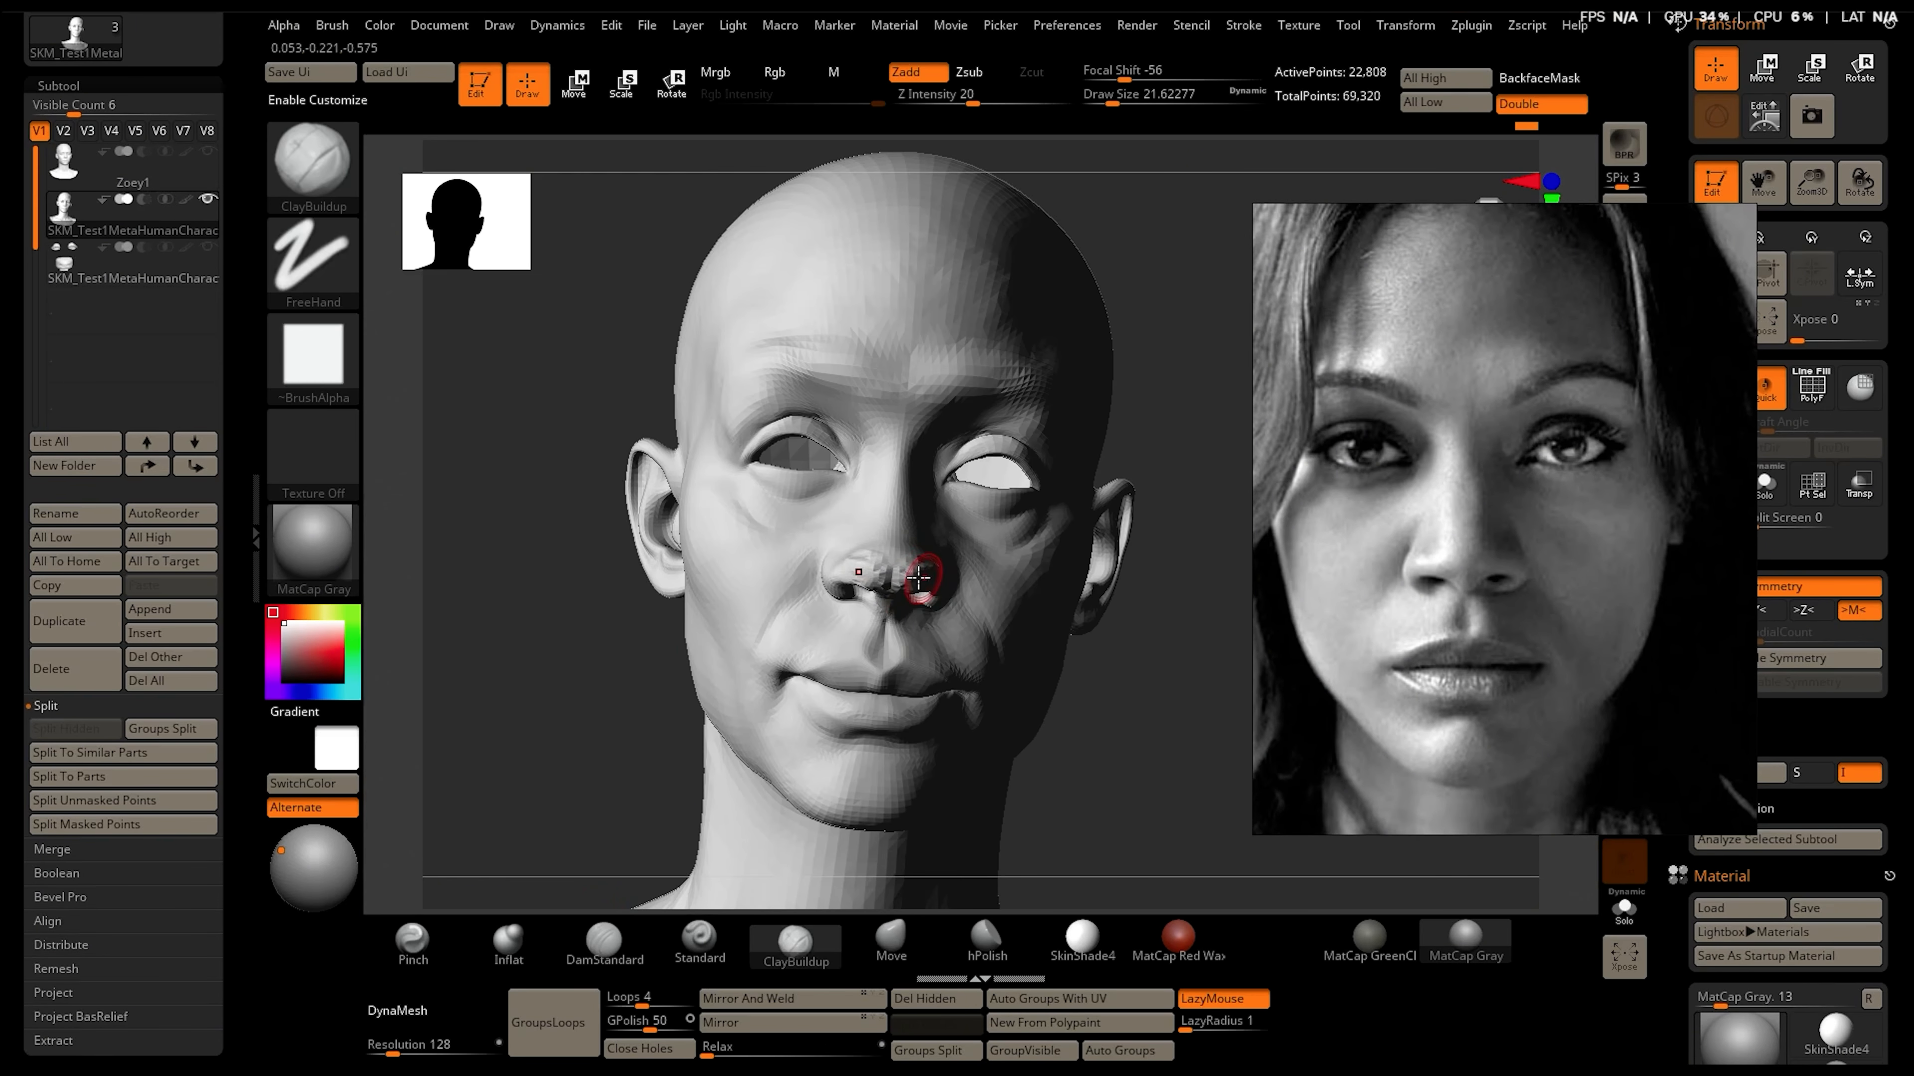
{"action": "key", "text": "shift"}
{"action": "key", "text": "b"}
{"action": "key", "text": "m"}
{"action": "key", "text": "v"}
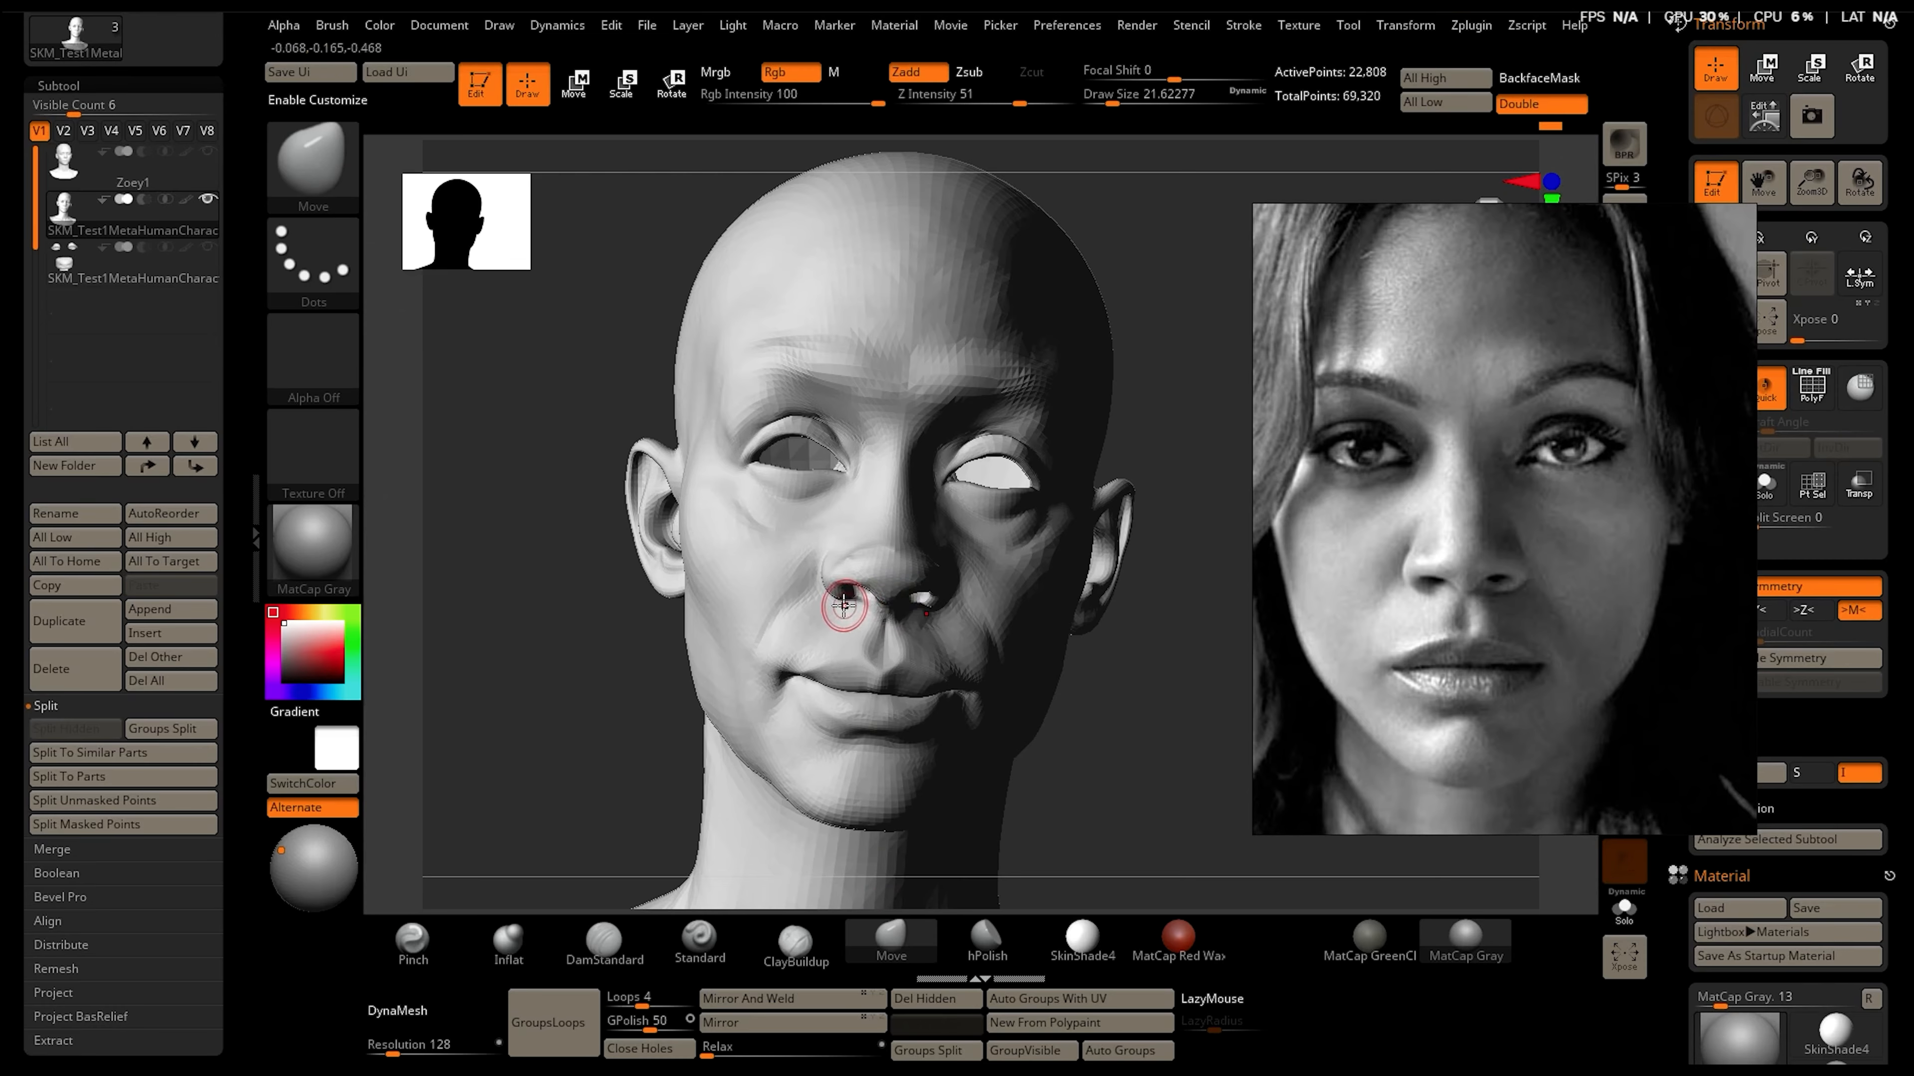
{"action": "right_click_drag", "start_coordinate": [843, 604], "coordinate": [895, 630]}
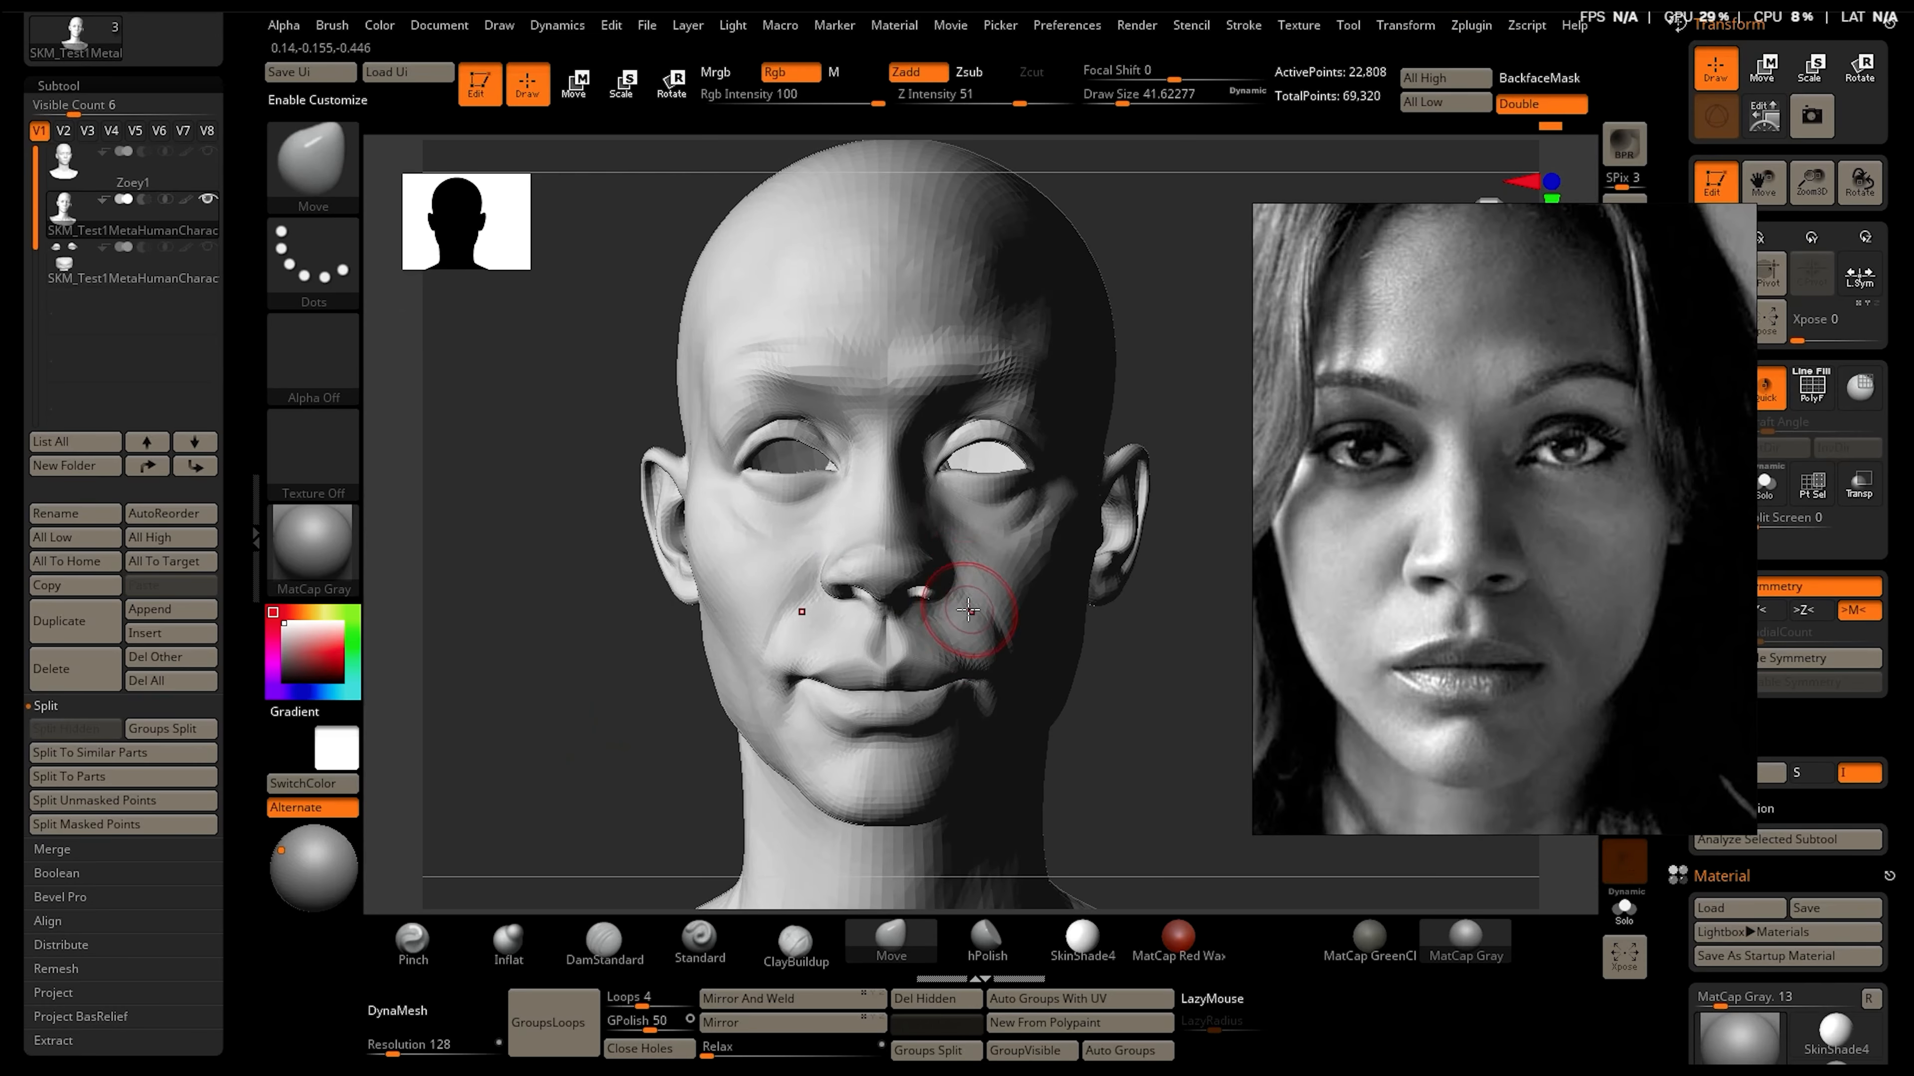
Adjust the fullness of the lips with the Move and Inflat brushes, ending on the Move brush
{"action": "left_click_drag", "start_coordinate": [920, 694], "coordinate": [916, 687]}
{"action": "key", "text": "b"}
{"action": "key", "text": "i"}
{"action": "key", "text": "n"}
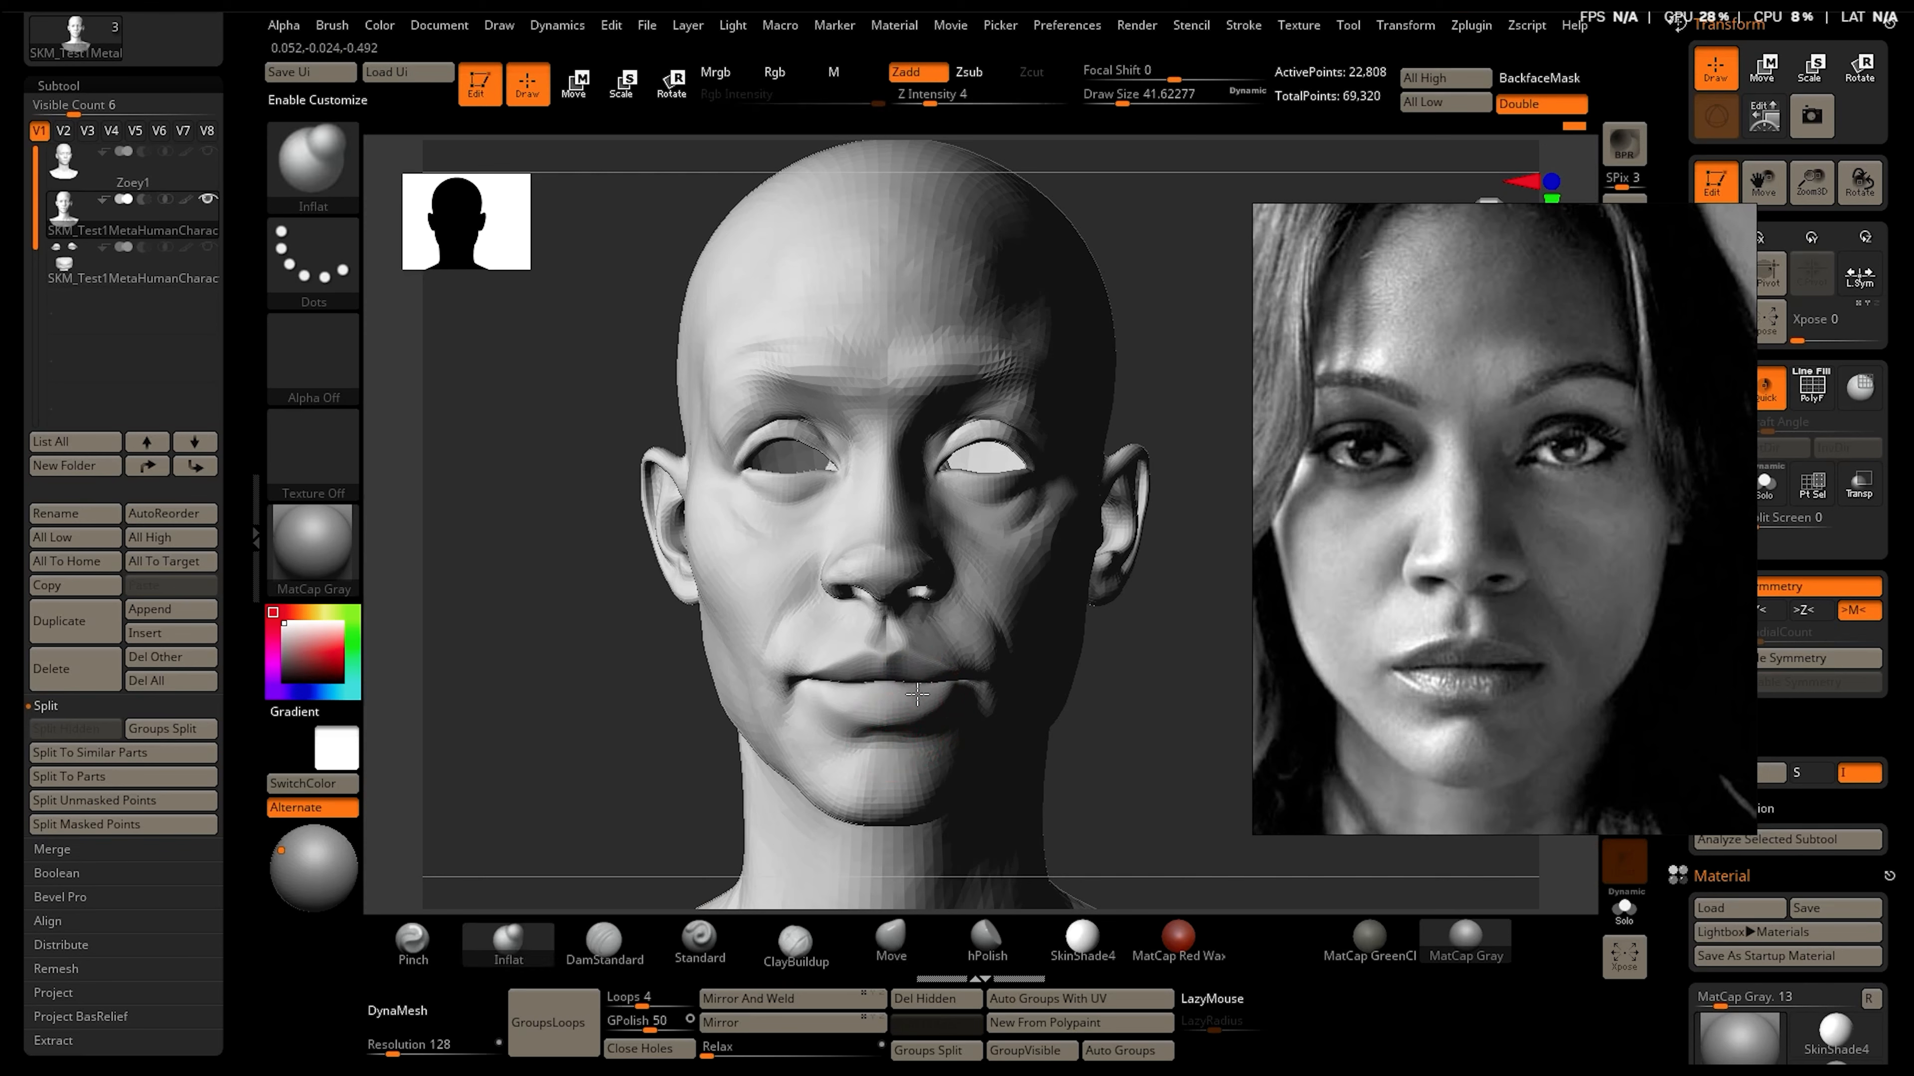
{"action": "key", "text": "b"}
{"action": "key", "text": "m"}
{"action": "key", "text": "v"}
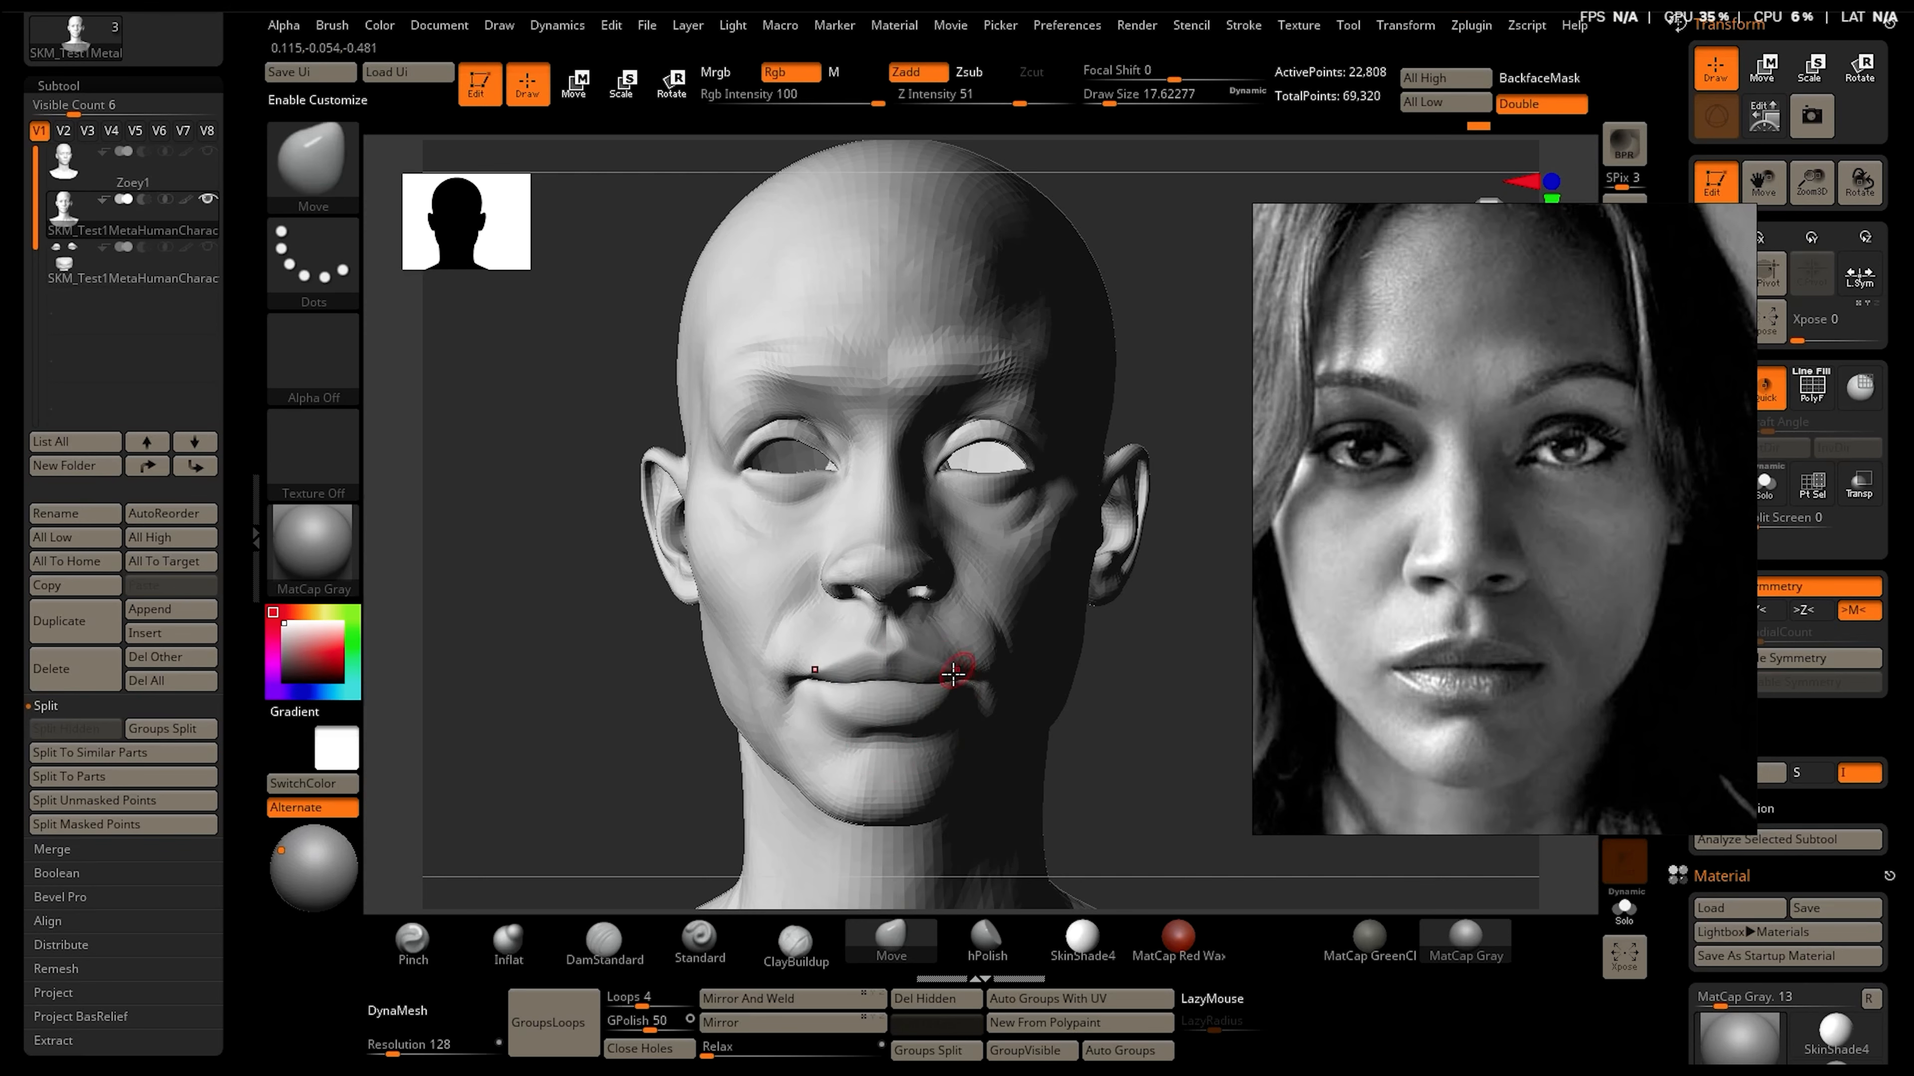
Check the face from several angles and smooth the cheek area below the eye
{"action": "right_click_drag", "start_coordinate": [1094, 598], "coordinate": [934, 497]}
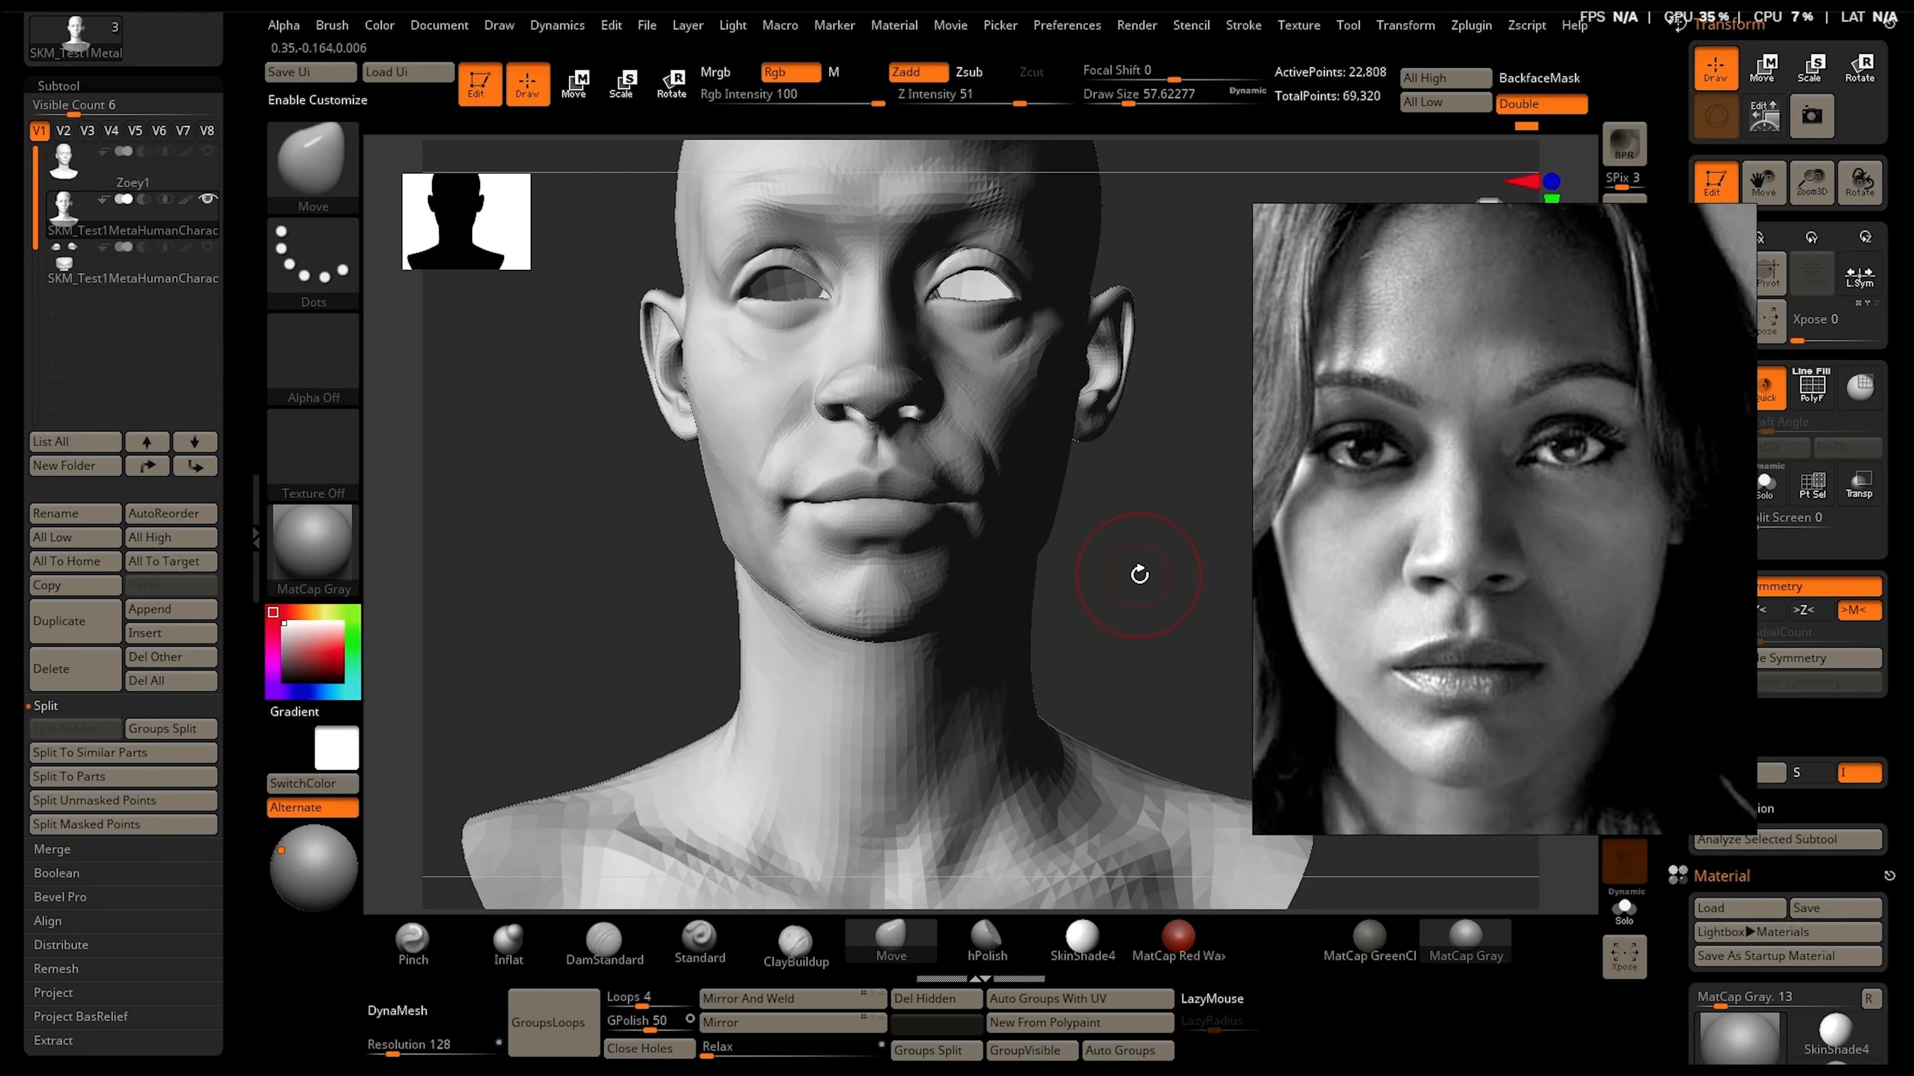
{"action": "right_click_drag", "start_coordinate": [1139, 574], "coordinate": [1062, 584]}
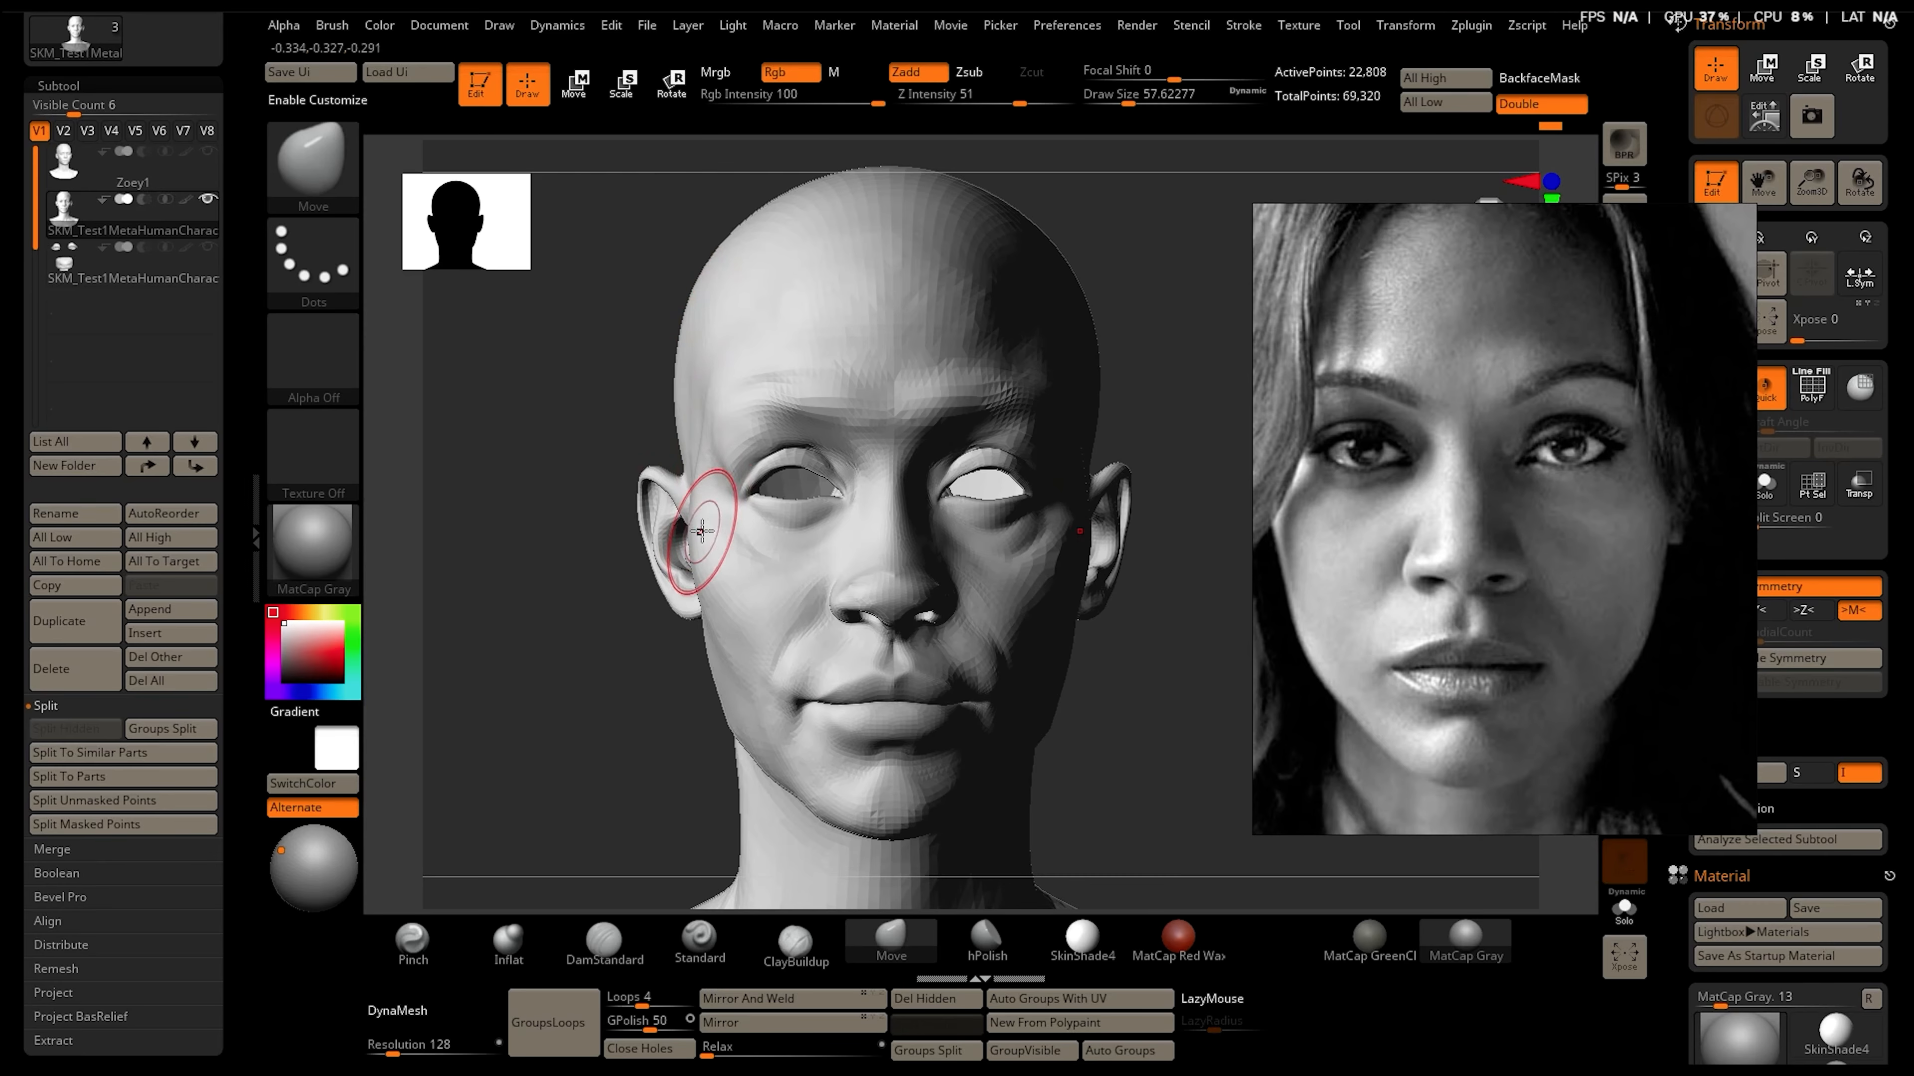
{"action": "right_click_drag", "start_coordinate": [714, 575], "coordinate": [681, 697]}
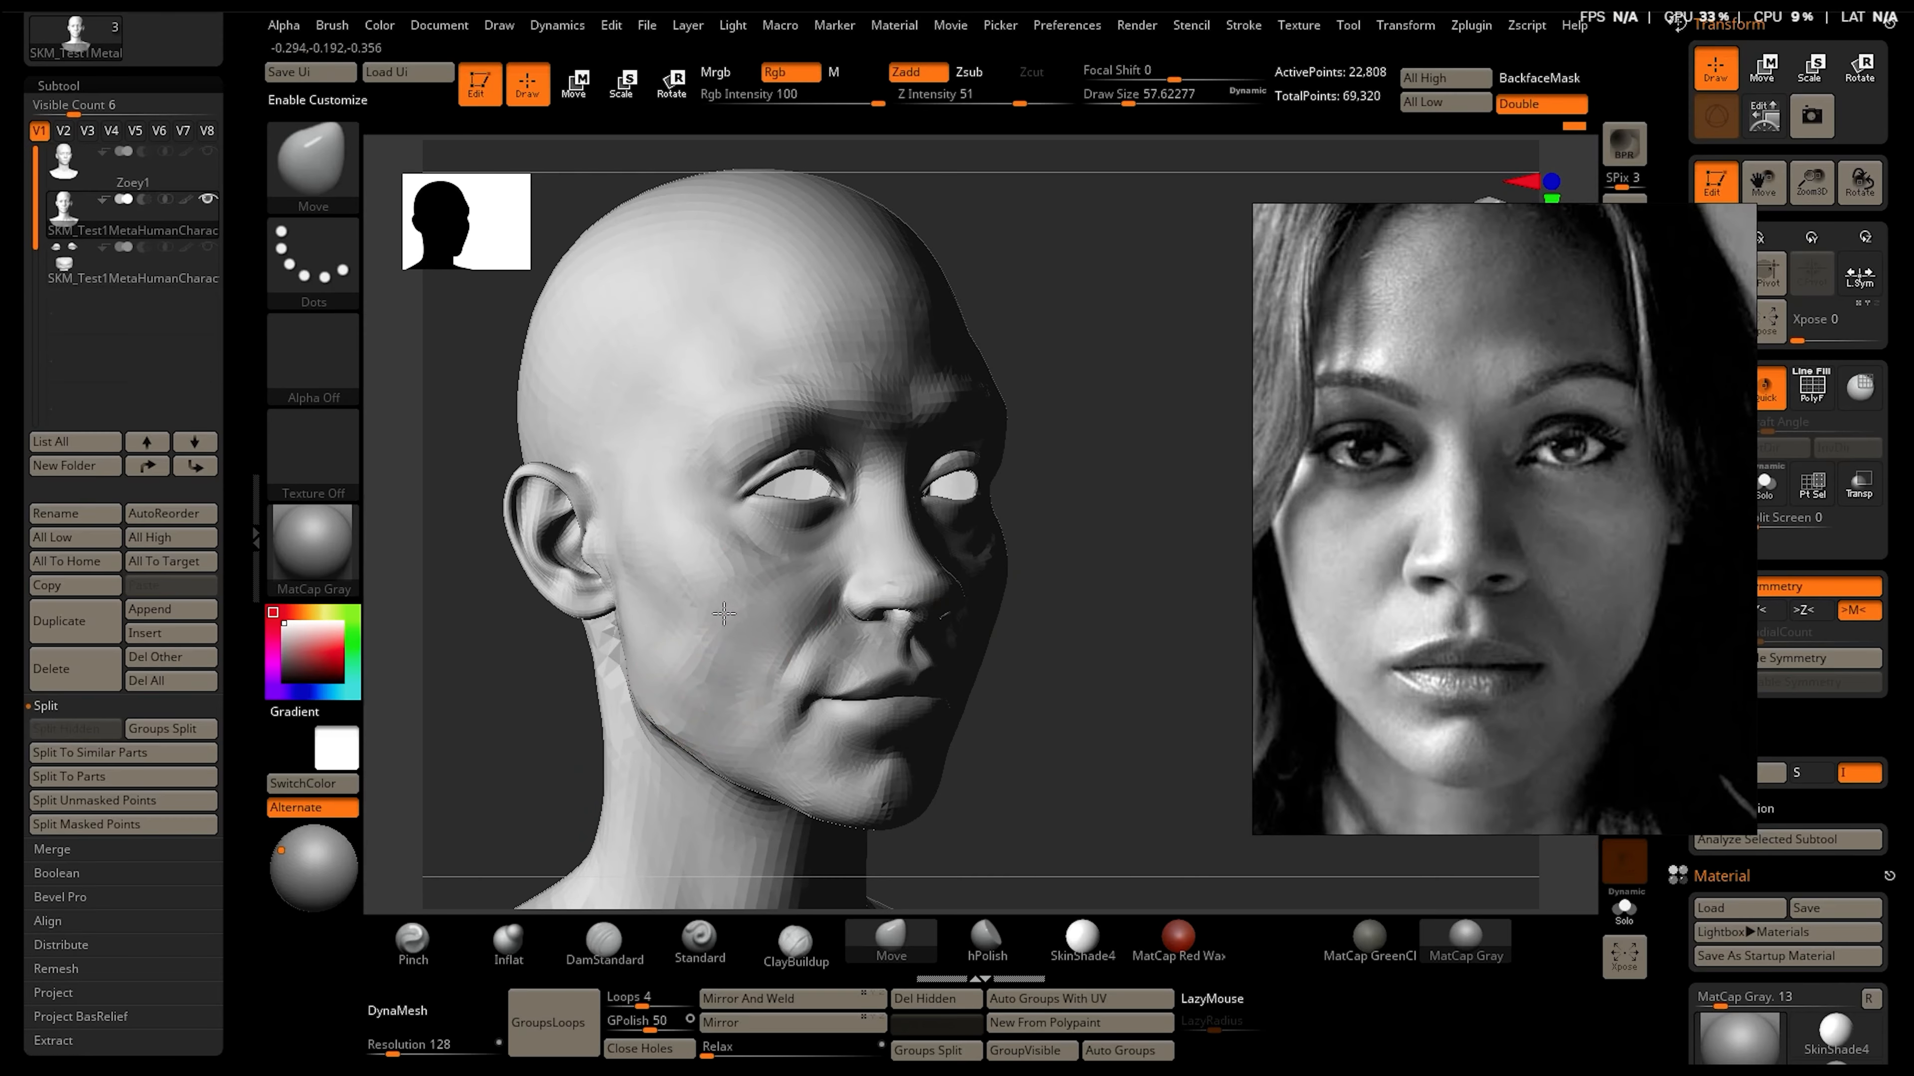
{"action": "right_click_drag", "start_coordinate": [723, 615], "coordinate": [625, 697]}
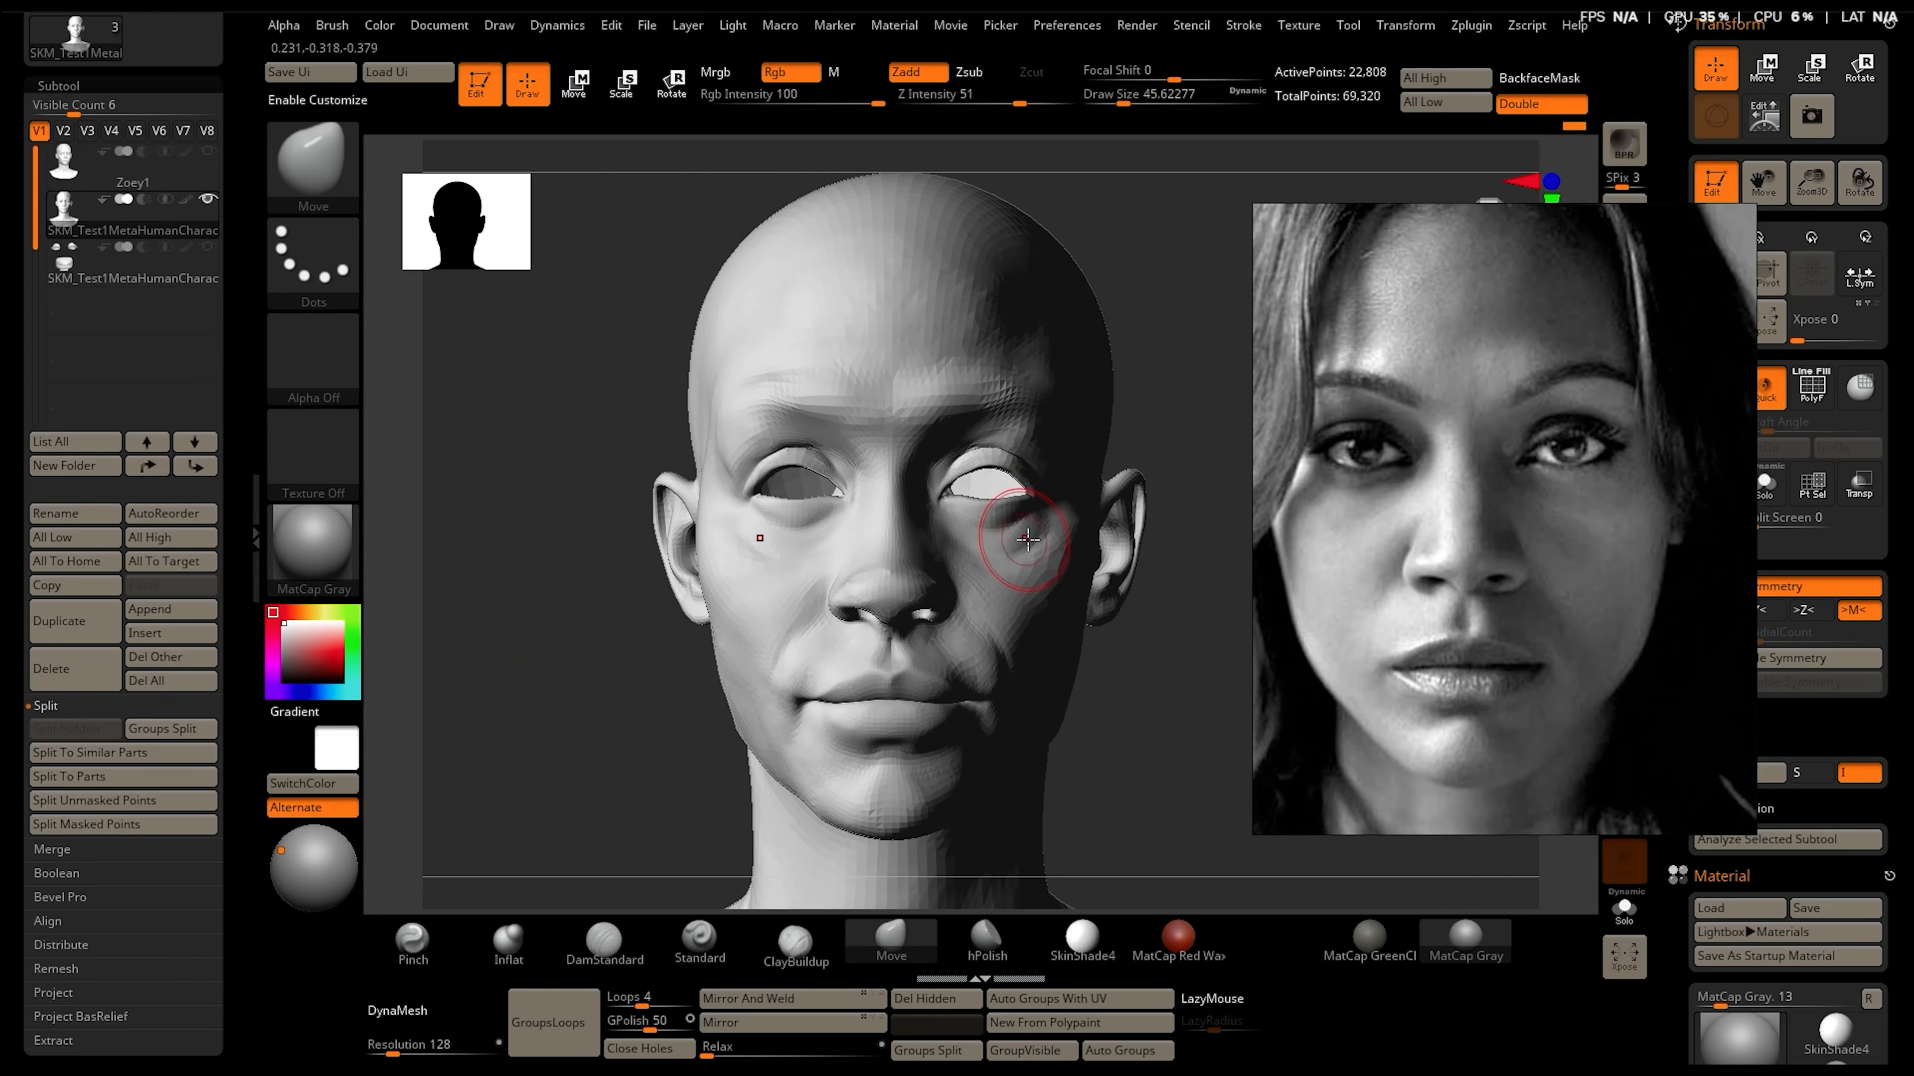
{"action": "left_click_drag", "start_coordinate": [1011, 558], "coordinate": [973, 543], "text": "shift"}
{"action": "key", "text": "bracketleft"}
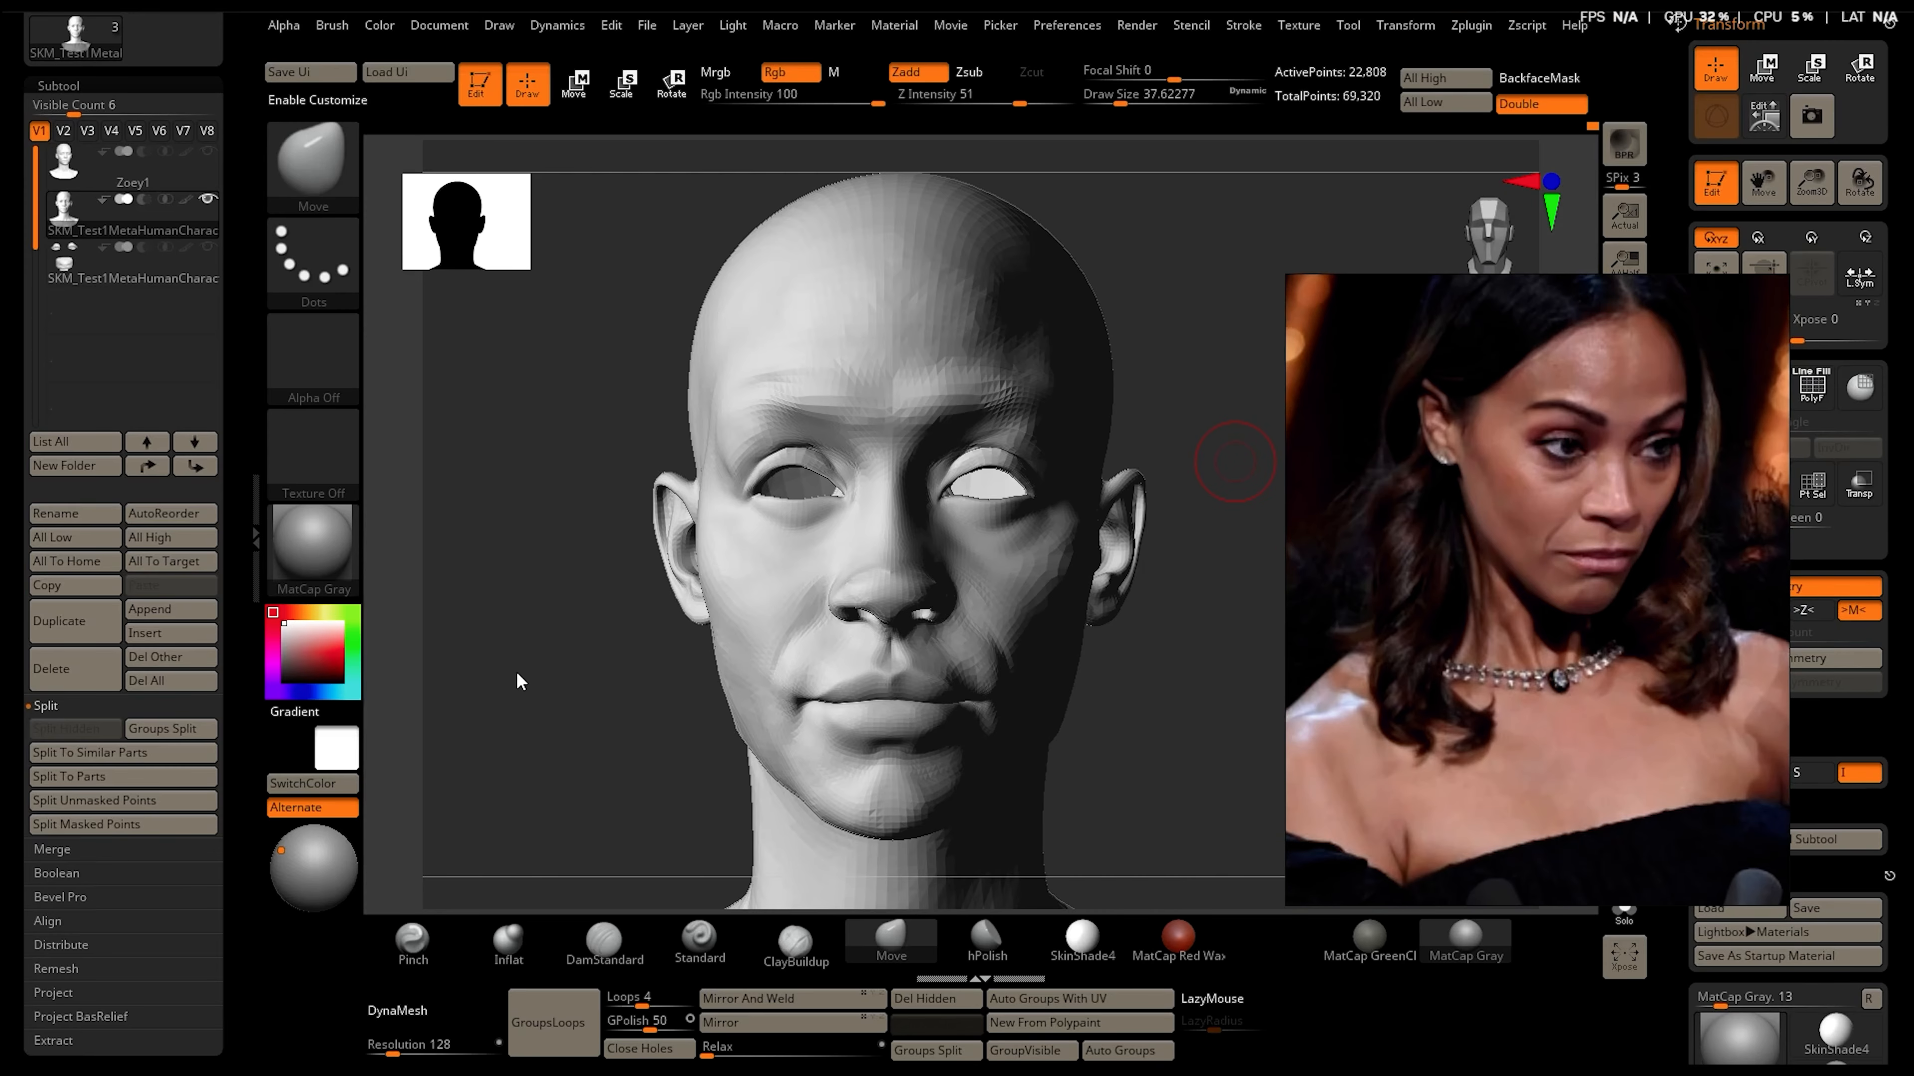
Compare the head with the color three-quarter photo and smooth the area around the corner of the mouth
{"action": "right_click_drag", "start_coordinate": [517, 675], "coordinate": [552, 624]}
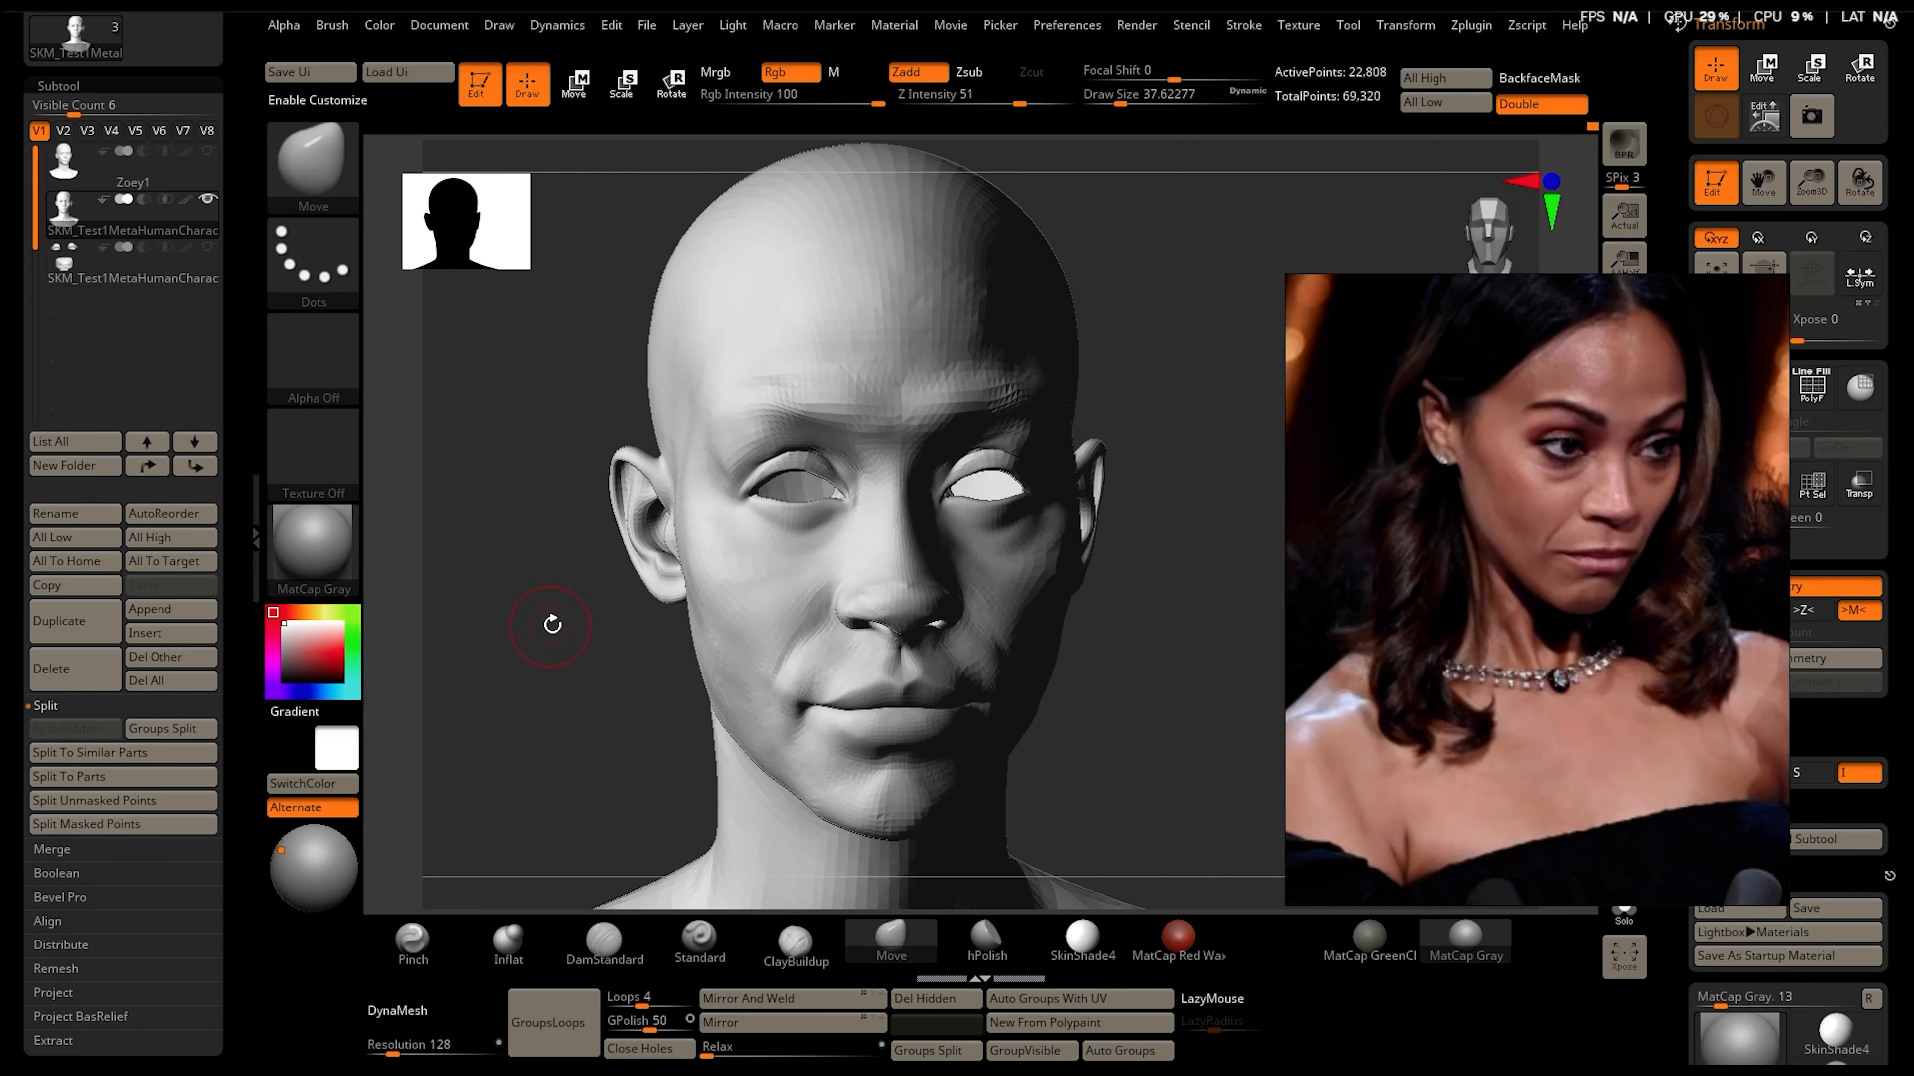
{"action": "mouse_move", "coordinate": [1115, 627]}
{"action": "left_mouse_down"}
{"action": "mouse_move", "coordinate": [678, 769]}
{"action": "mouse_move", "coordinate": [671, 573]}
{"action": "left_mouse_up"}
{"action": "left_click_drag", "start_coordinate": [1013, 690], "coordinate": [999, 689], "text": "shift"}
{"action": "mouse_move", "coordinate": [603, 724]}
{"action": "left_mouse_down"}
{"action": "mouse_move", "coordinate": [599, 840]}
{"action": "mouse_move", "coordinate": [807, 695]}
{"action": "left_mouse_up"}
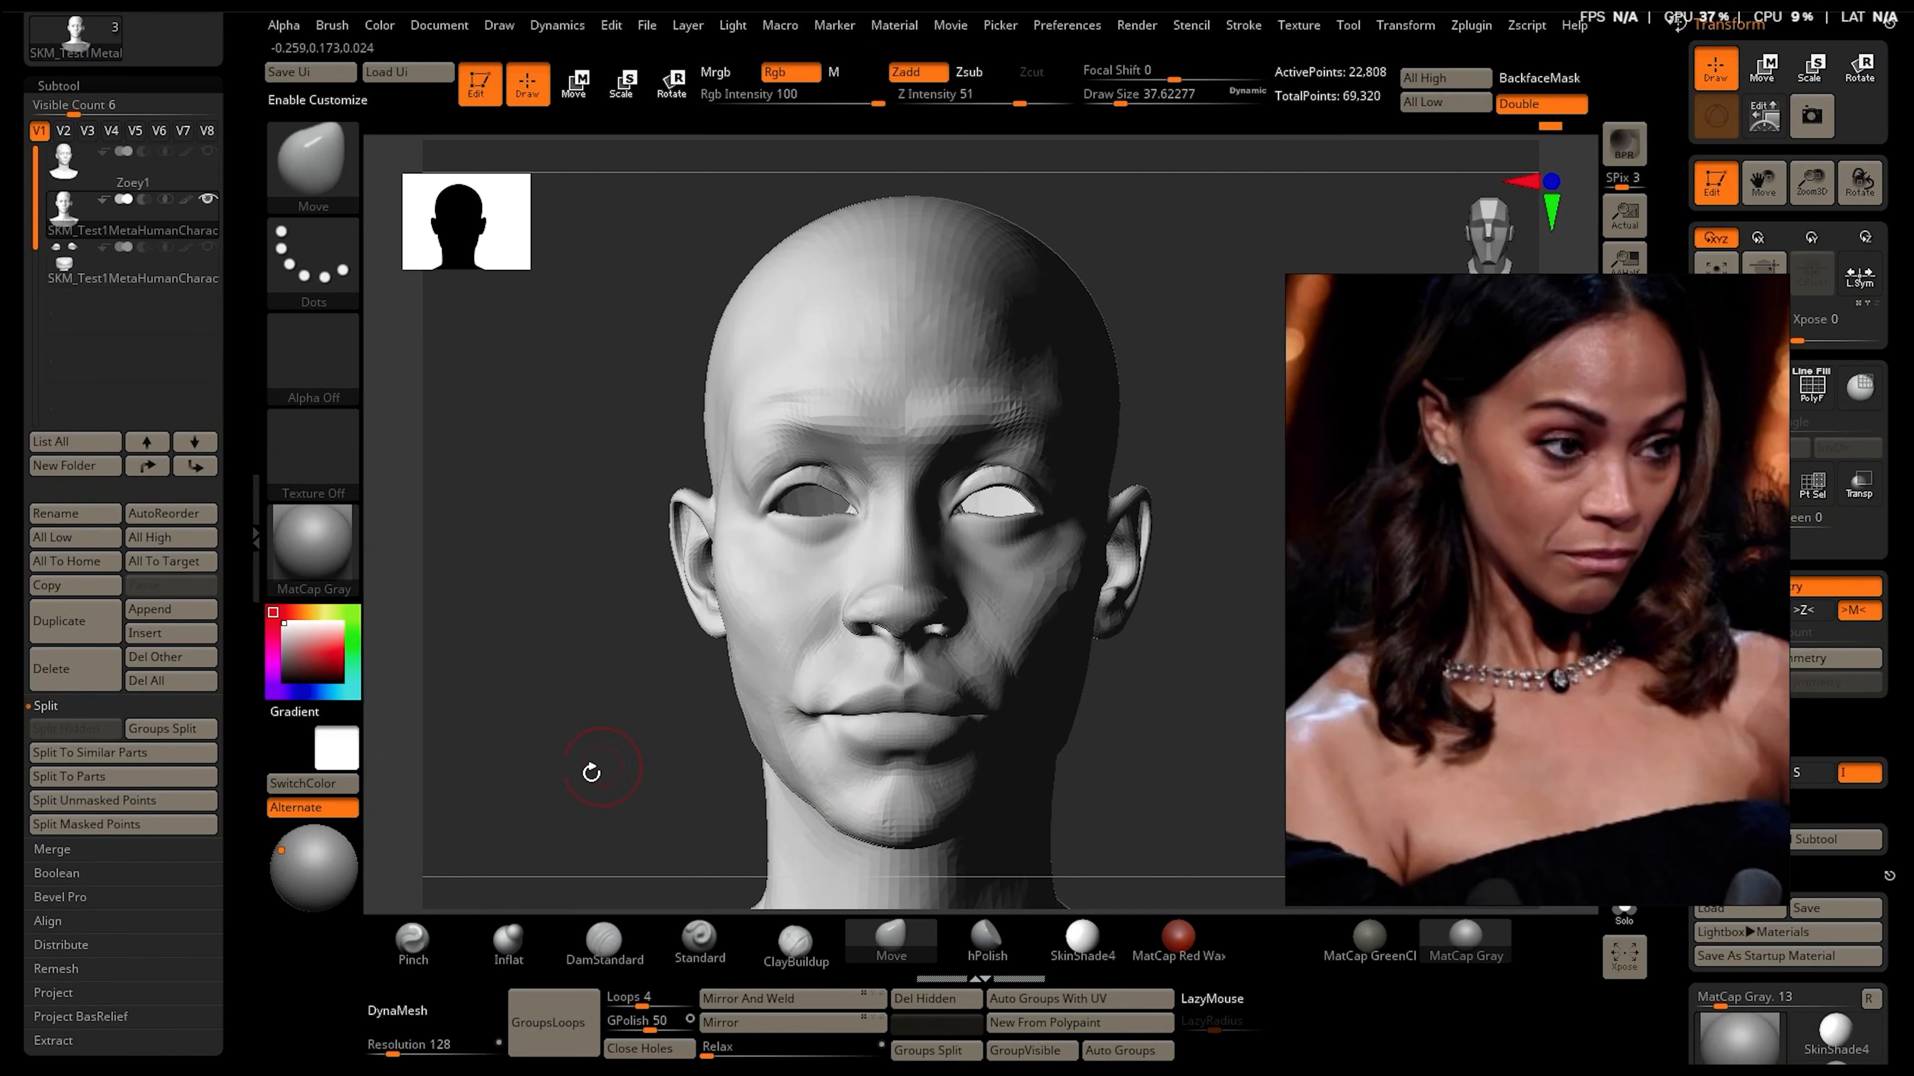
{"action": "left_click_drag", "start_coordinate": [591, 772], "coordinate": [1055, 799]}
{"action": "left_click_drag", "start_coordinate": [1131, 683], "coordinate": [640, 701]}
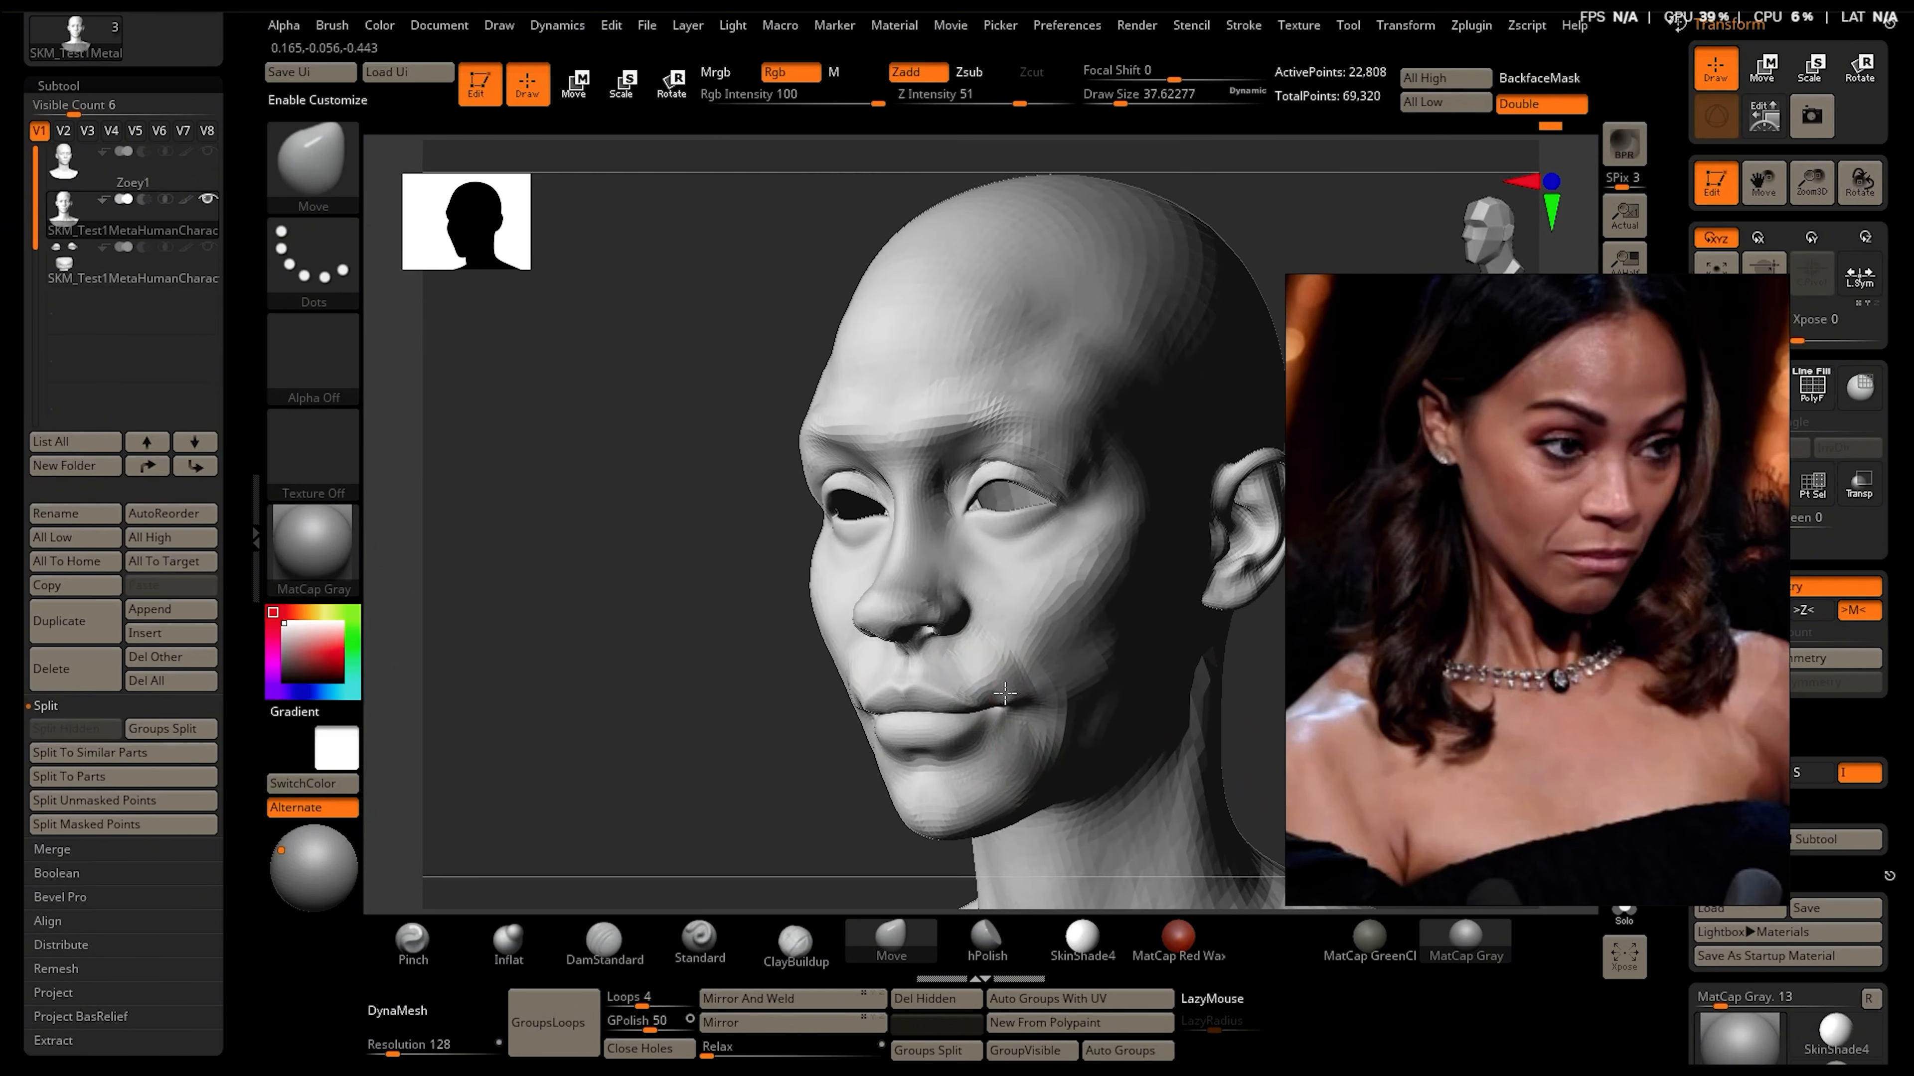
{"action": "left_click_drag", "start_coordinate": [700, 422], "coordinate": [966, 703]}
Smooth the temple beside the outer end of the brow
{"action": "left_click_drag", "start_coordinate": [543, 422], "coordinate": [598, 778]}
{"action": "left_click_drag", "start_coordinate": [1191, 648], "coordinate": [1066, 649]}
{"action": "mouse_move", "coordinate": [1130, 460]}
{"action": "left_mouse_down"}
{"action": "mouse_move", "coordinate": [1136, 547]}
{"action": "mouse_move", "coordinate": [1085, 562]}
{"action": "left_mouse_up"}
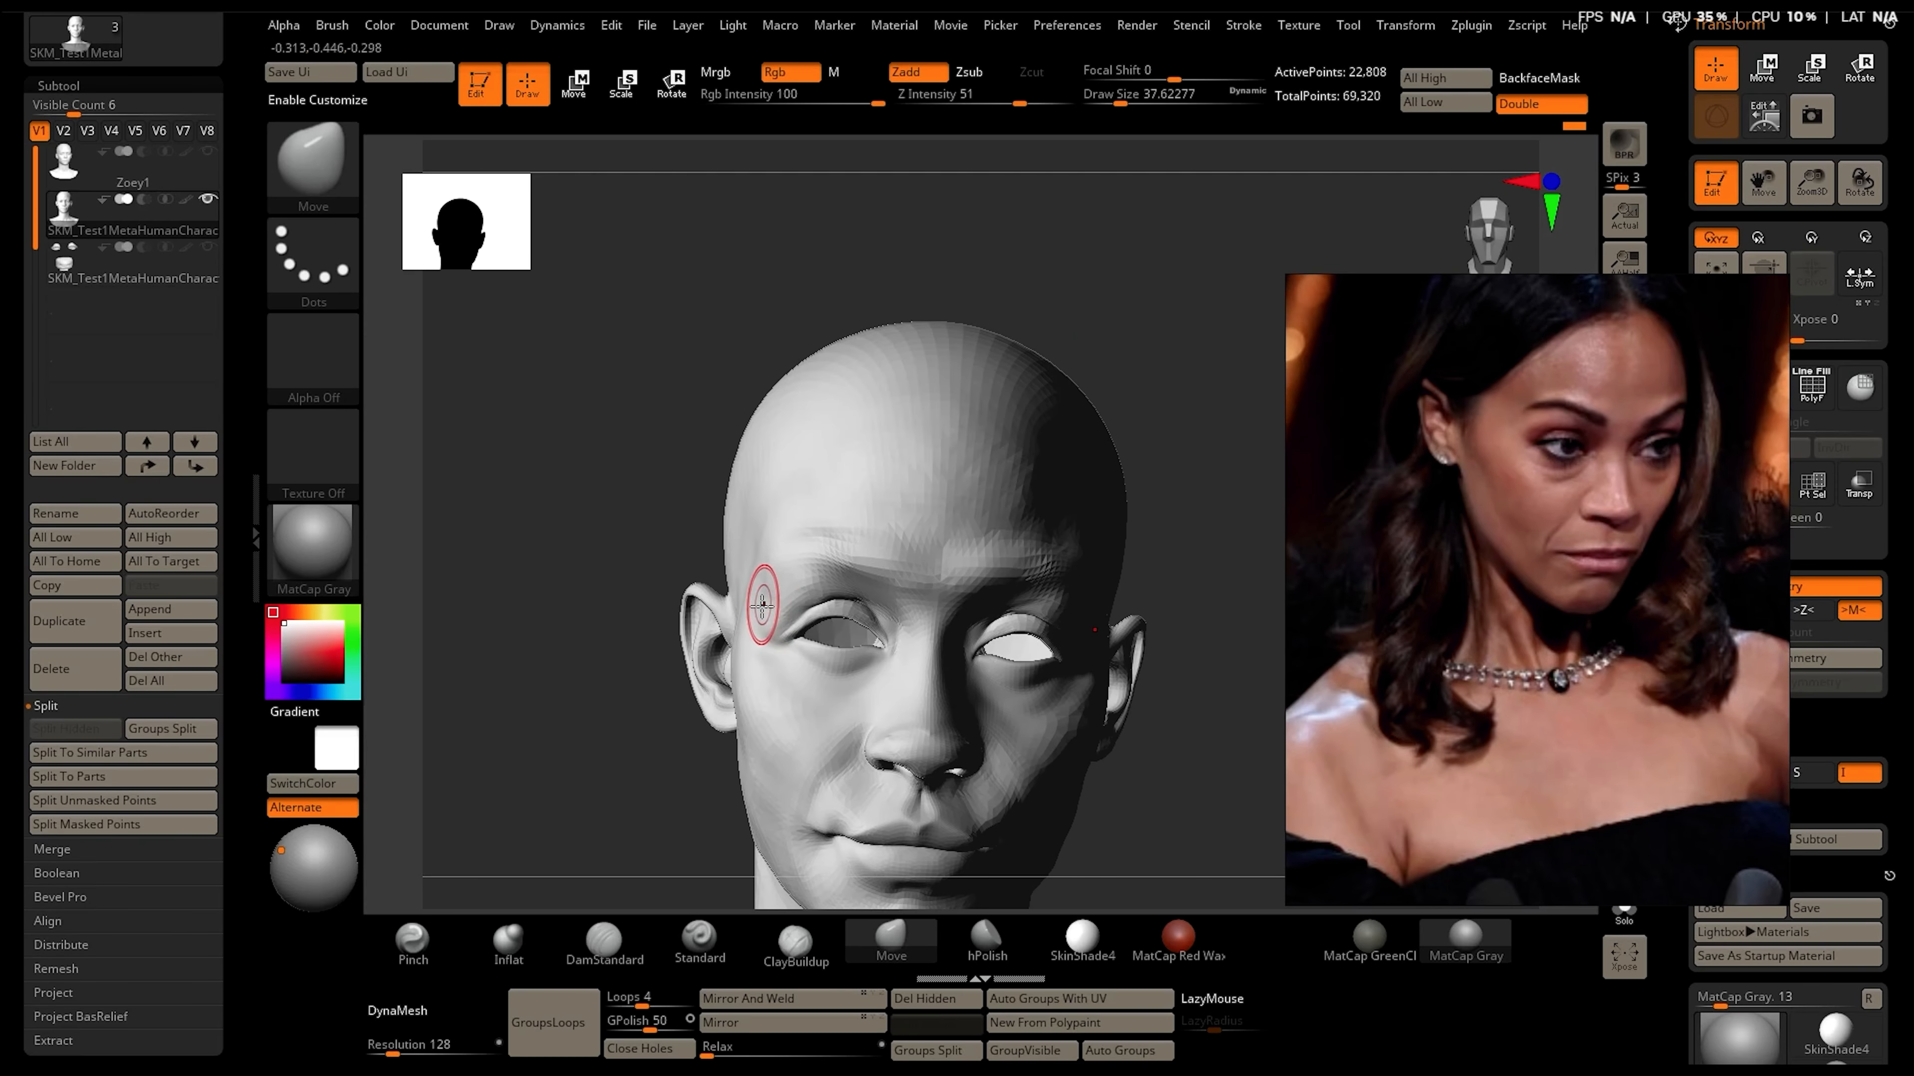
{"action": "left_click_drag", "start_coordinate": [764, 619], "coordinate": [777, 598], "text": "shift"}
Reshape the side of the face and the temple with the Move brush at a draw size of about 54
{"action": "mouse_move", "coordinate": [565, 793]}
{"action": "left_mouse_down"}
{"action": "mouse_move", "coordinate": [512, 812]}
{"action": "mouse_move", "coordinate": [580, 784]}
{"action": "left_mouse_up"}
{"action": "mouse_move", "coordinate": [1130, 754]}
{"action": "left_mouse_down"}
{"action": "mouse_move", "coordinate": [1123, 663]}
{"action": "mouse_move", "coordinate": [1104, 728]}
{"action": "left_mouse_up"}
{"action": "key", "text": "]"}
{"action": "left_click_drag", "start_coordinate": [791, 837], "coordinate": [802, 796]}
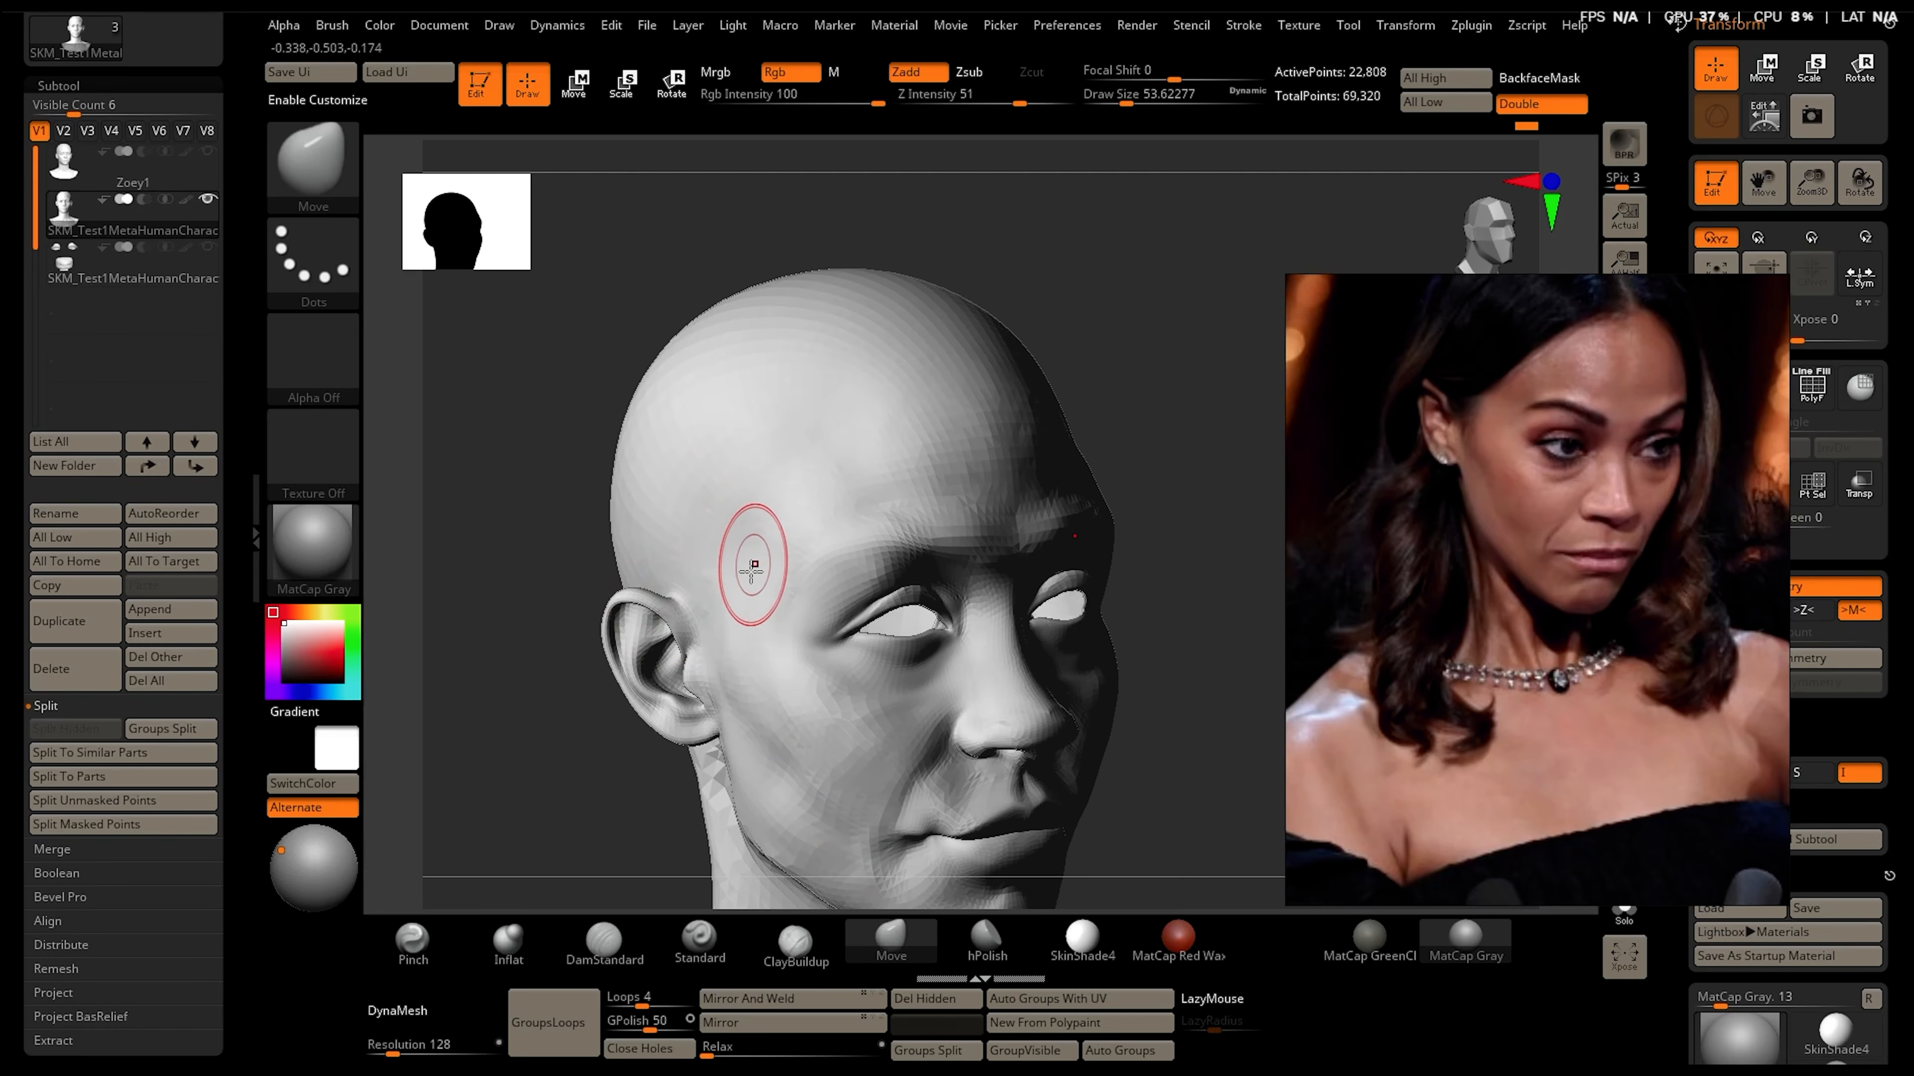
{"action": "mouse_move", "coordinate": [767, 554]}
{"action": "left_mouse_down"}
{"action": "mouse_move", "coordinate": [741, 522]}
{"action": "mouse_move", "coordinate": [761, 510]}
{"action": "left_mouse_up"}
Smooth the upper forehead and turn the head to profile
{"action": "left_click_drag", "start_coordinate": [1170, 559], "coordinate": [1070, 557]}
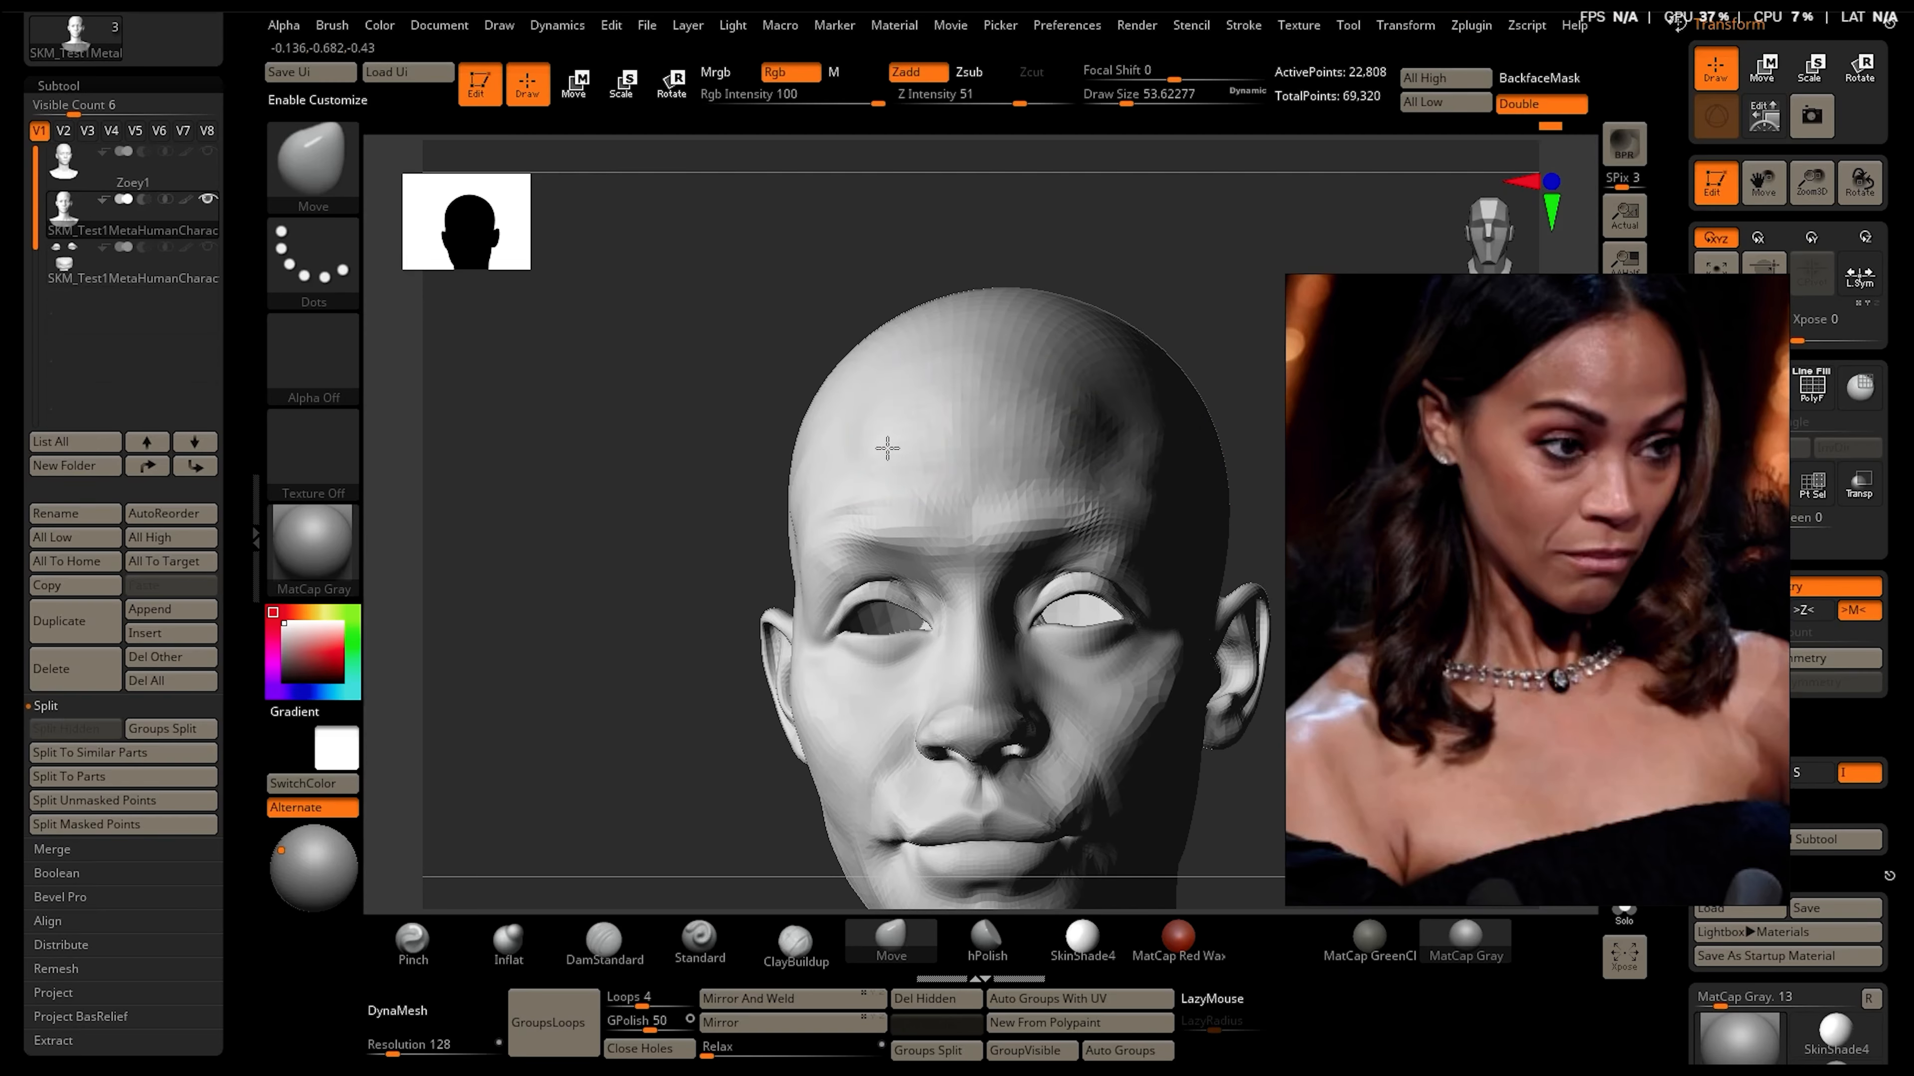
{"action": "mouse_move", "coordinate": [1017, 376]}
{"action": "left_mouse_down", "text": "shift"}
{"action": "mouse_move", "coordinate": [1076, 417]}
{"action": "mouse_move", "coordinate": [1006, 318]}
{"action": "left_mouse_up", "text": "shift"}
{"action": "left_click_drag", "start_coordinate": [527, 362], "coordinate": [727, 391]}
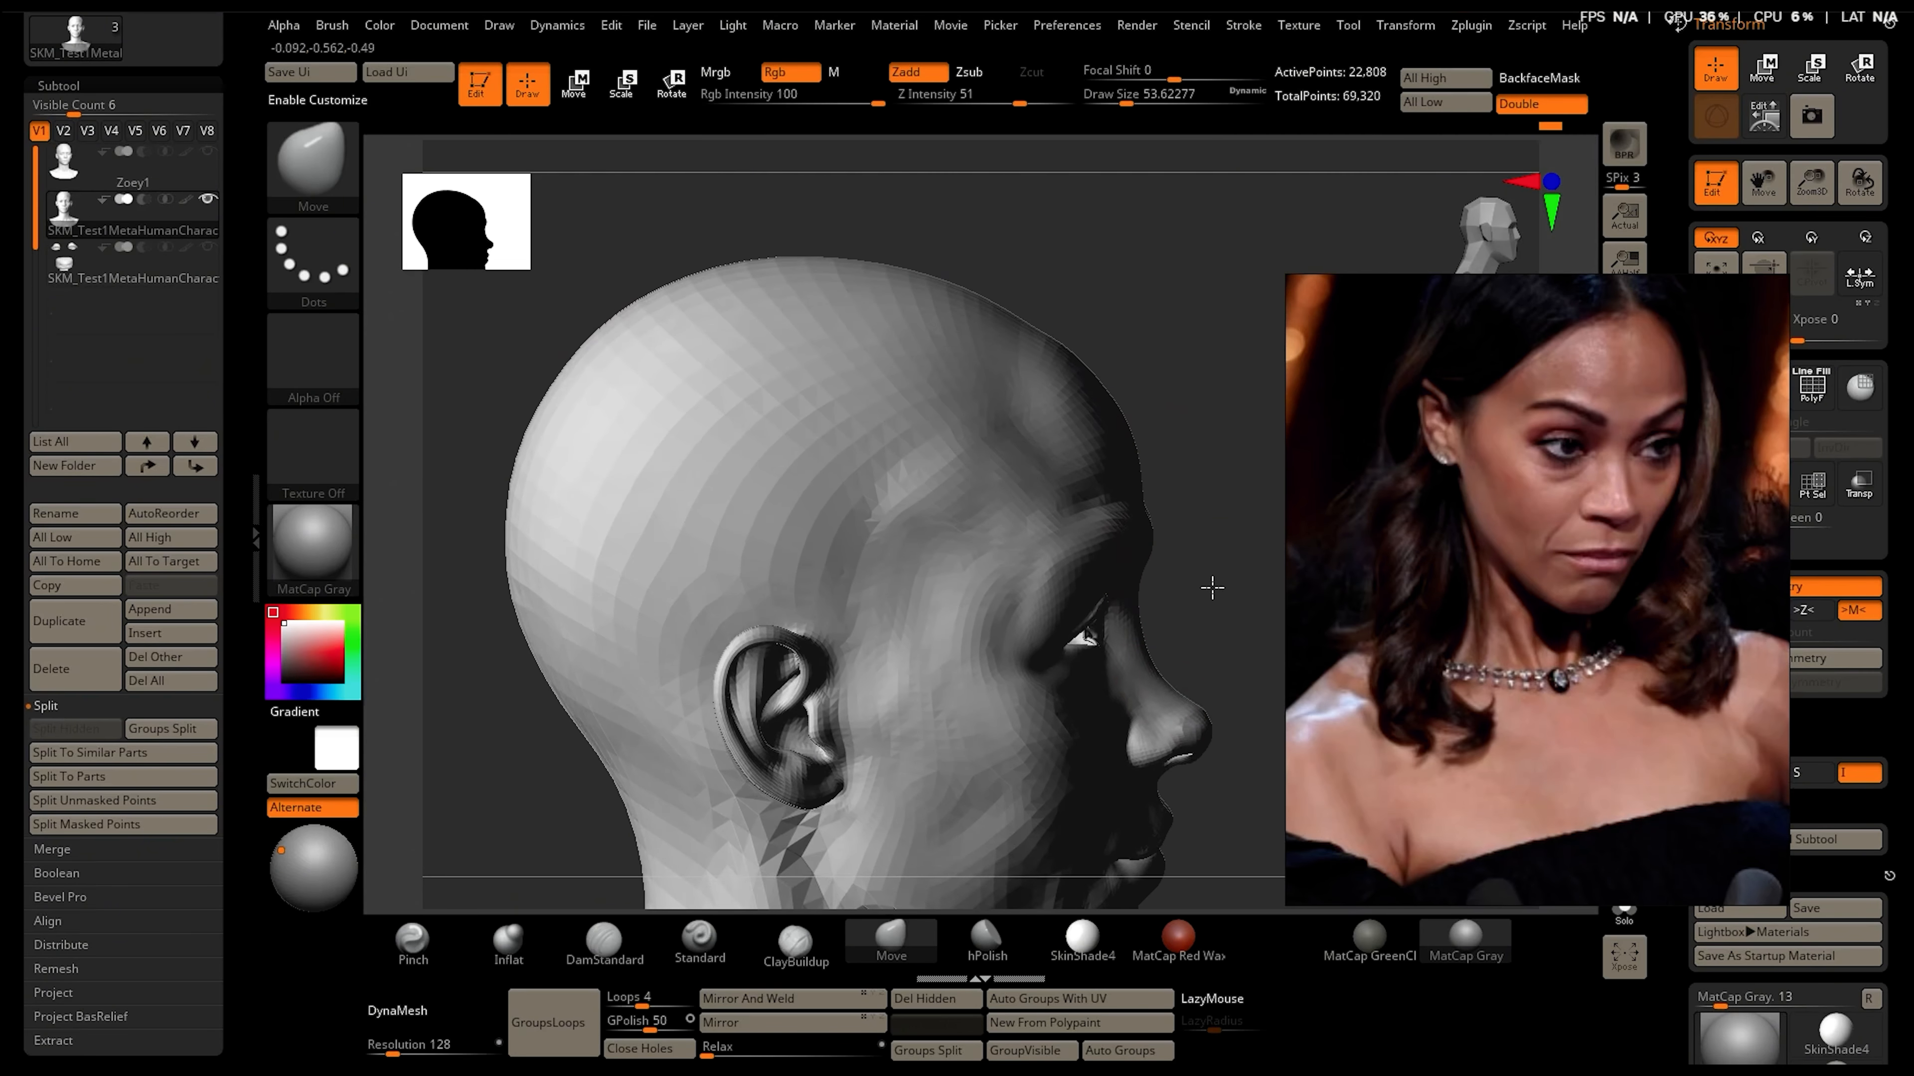
Refine the nose tip in profile and from neighboring angles with the Move brush
{"action": "left_click_drag", "start_coordinate": [1203, 728], "coordinate": [1196, 716]}
{"action": "mouse_move", "coordinate": [1258, 690]}
{"action": "left_mouse_down"}
{"action": "mouse_move", "coordinate": [1183, 670]}
{"action": "mouse_move", "coordinate": [1235, 722]}
{"action": "mouse_move", "coordinate": [1188, 692]}
{"action": "left_mouse_up"}
{"action": "mouse_move", "coordinate": [934, 626]}
{"action": "left_mouse_down"}
{"action": "mouse_move", "coordinate": [979, 717]}
{"action": "mouse_move", "coordinate": [942, 761]}
{"action": "left_mouse_up"}
{"action": "left_click_drag", "start_coordinate": [1142, 710], "coordinate": [1138, 695]}
{"action": "left_click_drag", "start_coordinate": [614, 686], "coordinate": [641, 482]}
{"action": "left_click_drag", "start_coordinate": [1153, 712], "coordinate": [1160, 740]}
{"action": "left_click_drag", "start_coordinate": [784, 742], "coordinate": [796, 666]}
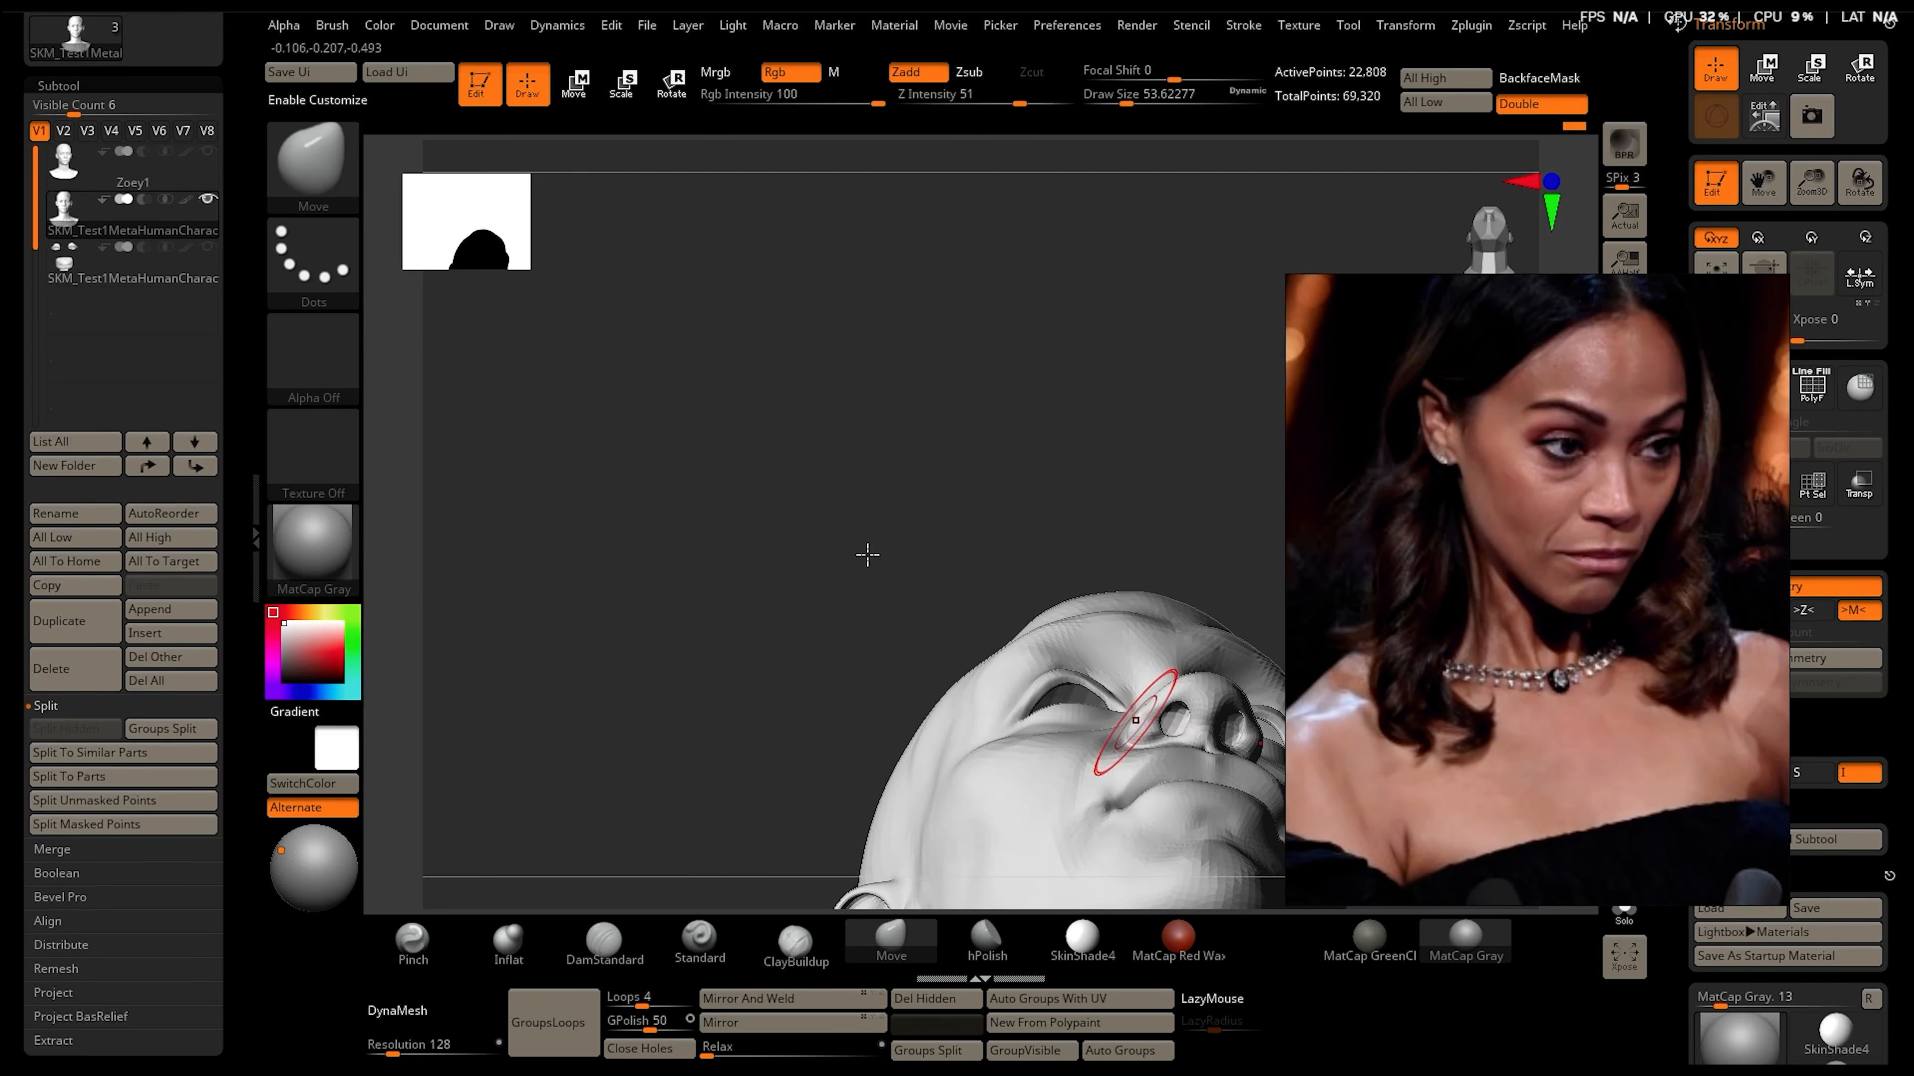
Adjust the cheek beside the nostril and the corner of the mouth with the Move brush
{"action": "mouse_move", "coordinate": [867, 555]}
{"action": "left_mouse_down"}
{"action": "mouse_move", "coordinate": [667, 512]}
{"action": "mouse_move", "coordinate": [721, 583]}
{"action": "left_mouse_up"}
{"action": "mouse_move", "coordinate": [1117, 753]}
{"action": "left_mouse_down"}
{"action": "mouse_move", "coordinate": [1129, 765]}
{"action": "mouse_move", "coordinate": [1121, 748]}
{"action": "left_mouse_up"}
{"action": "left_click_drag", "start_coordinate": [602, 603], "coordinate": [670, 761]}
{"action": "left_click_drag", "start_coordinate": [1105, 772], "coordinate": [1102, 766]}
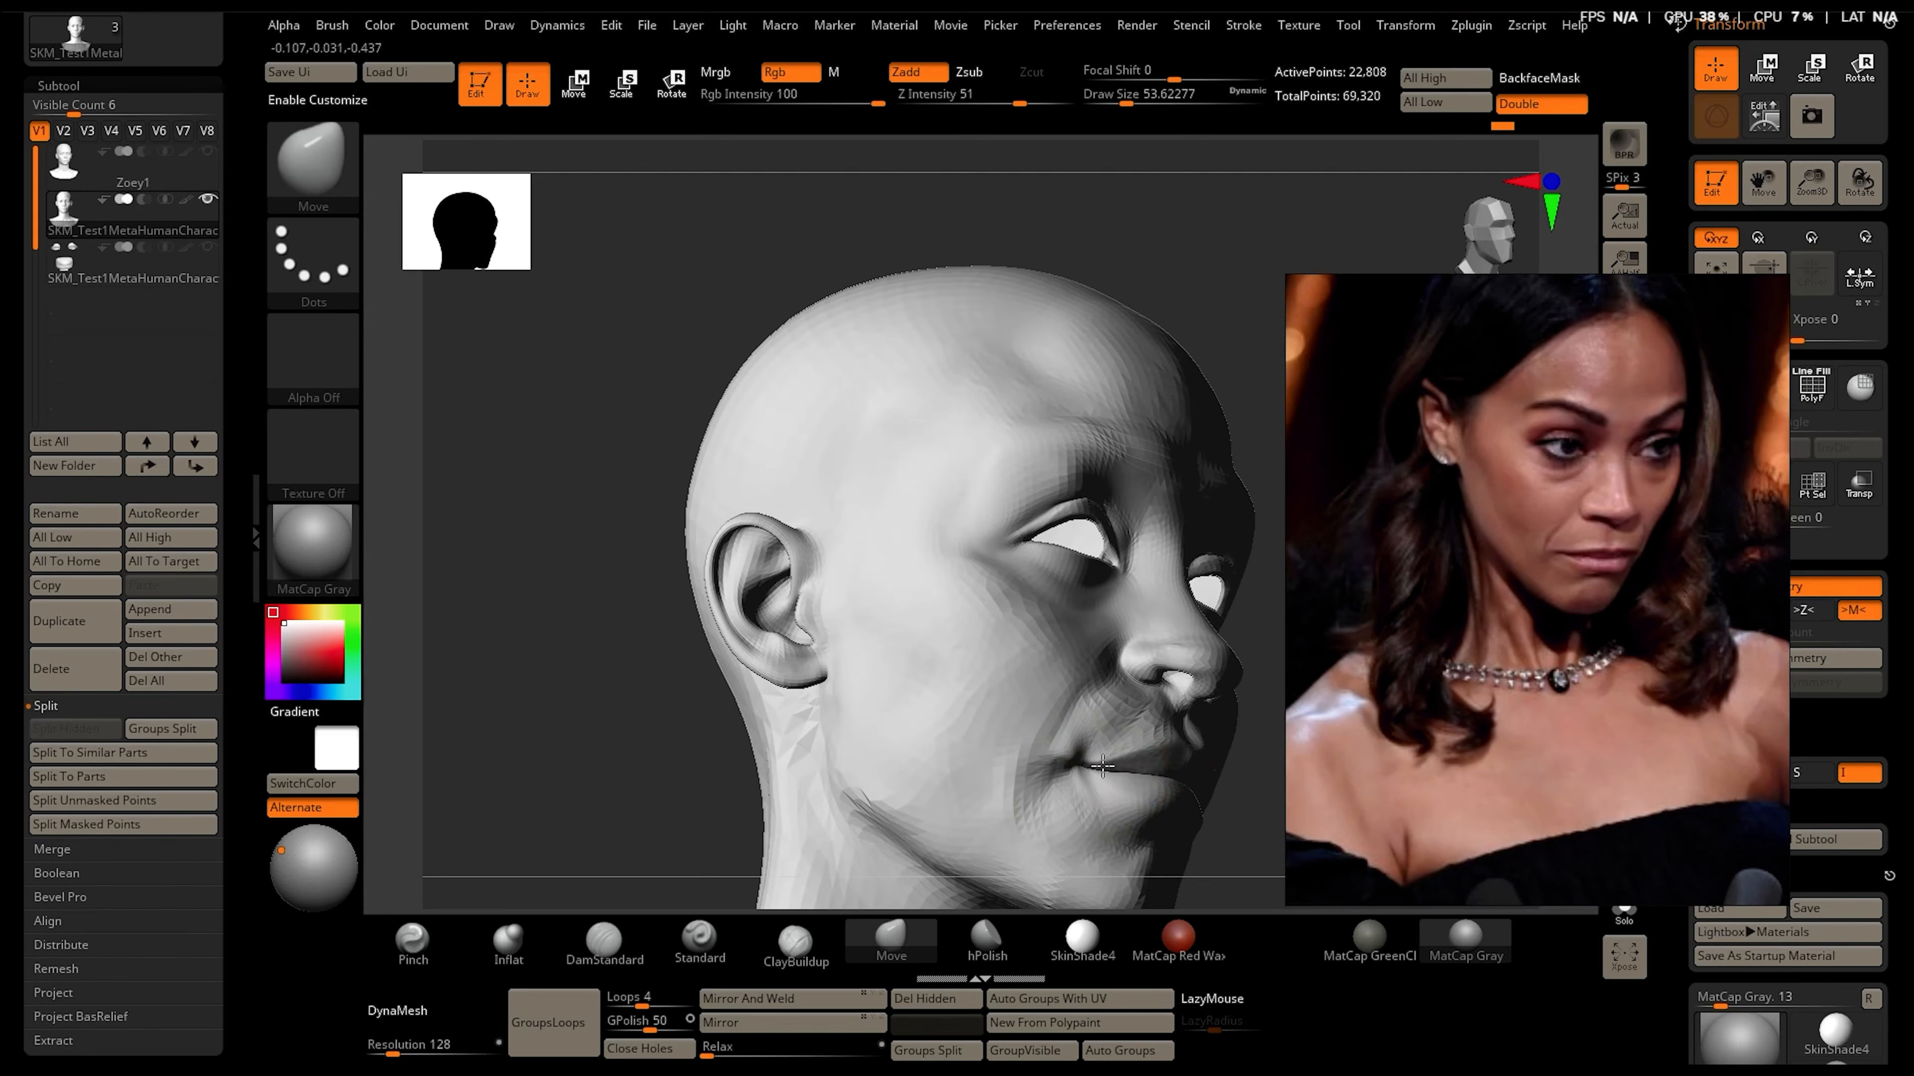
{"action": "left_click_drag", "start_coordinate": [516, 713], "coordinate": [652, 754]}
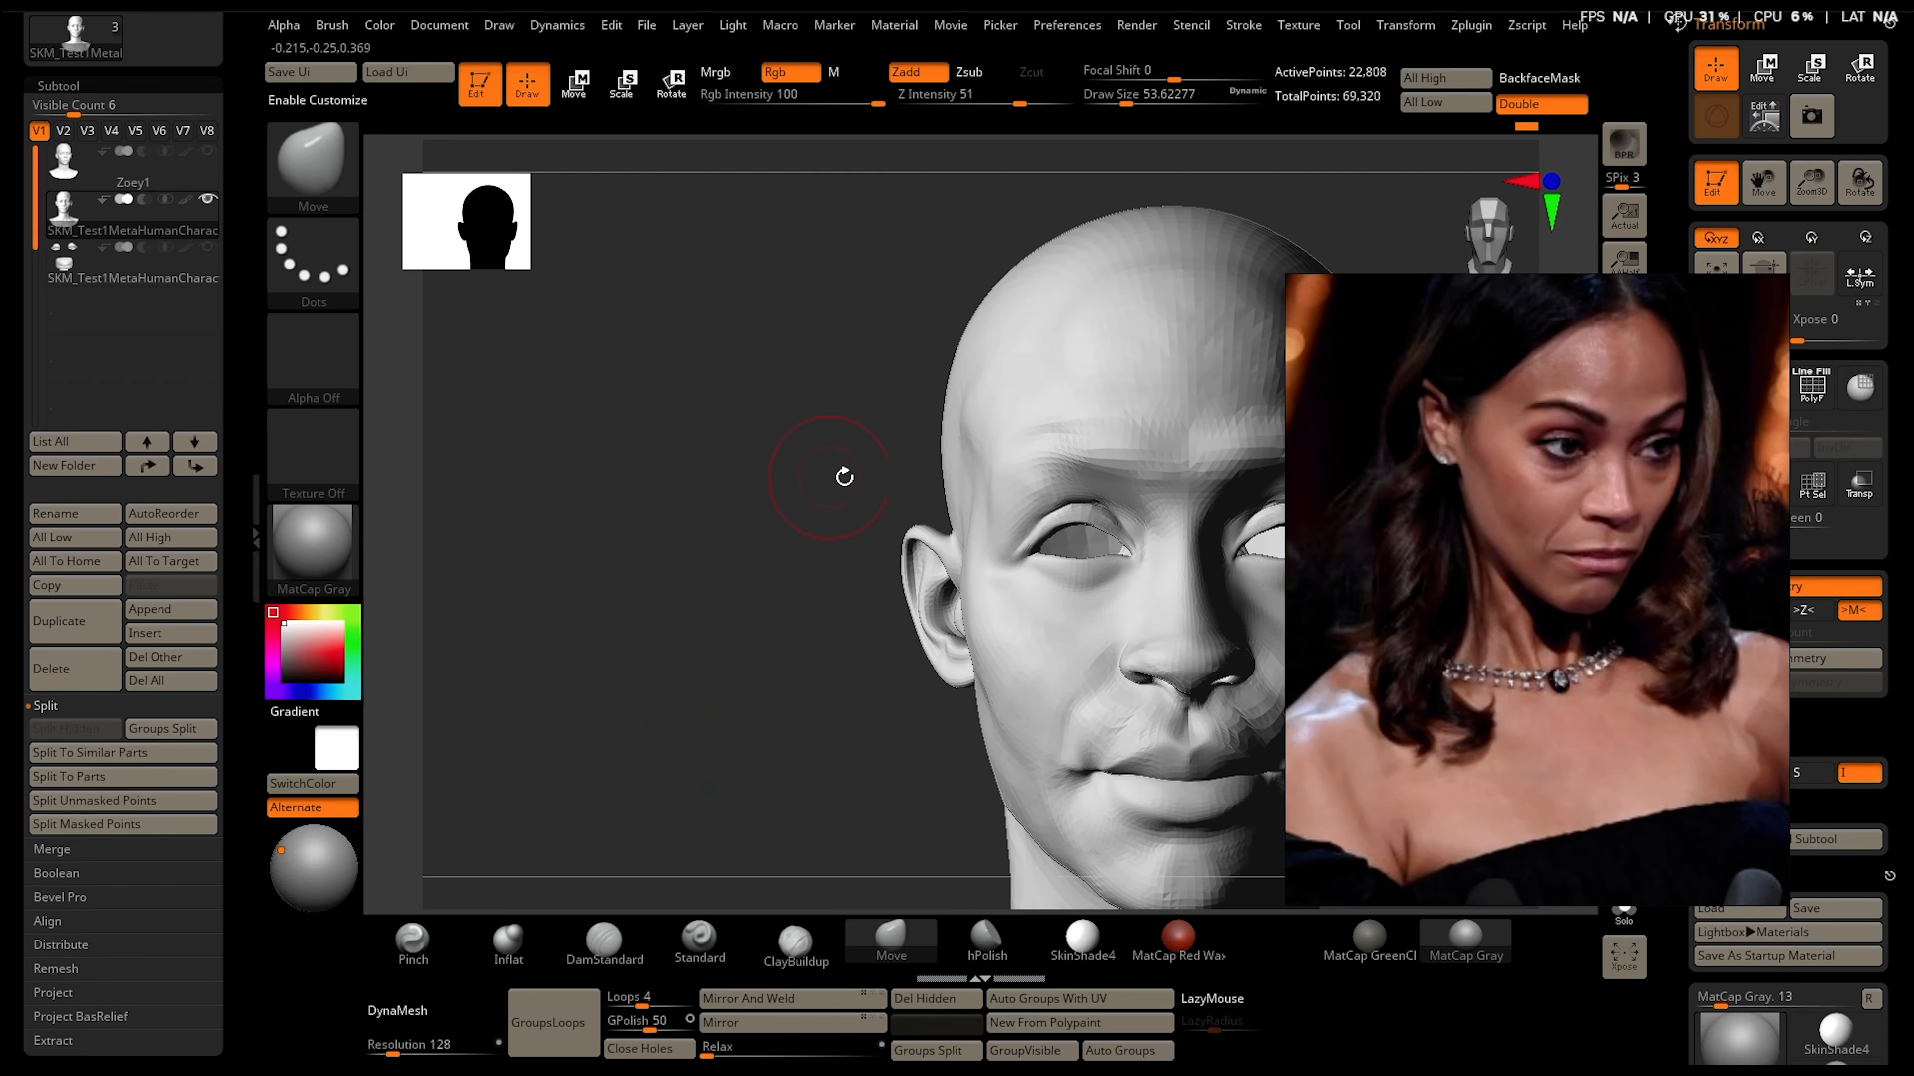
Make the eyes subtool active, with the reference photo moved out of the way and PolyFrame turned on
{"action": "left_click", "coordinate": [175, 273]}
{"action": "left_click", "coordinate": [579, 85]}
{"action": "left_click_drag", "start_coordinate": [1164, 657], "coordinate": [1165, 651]}
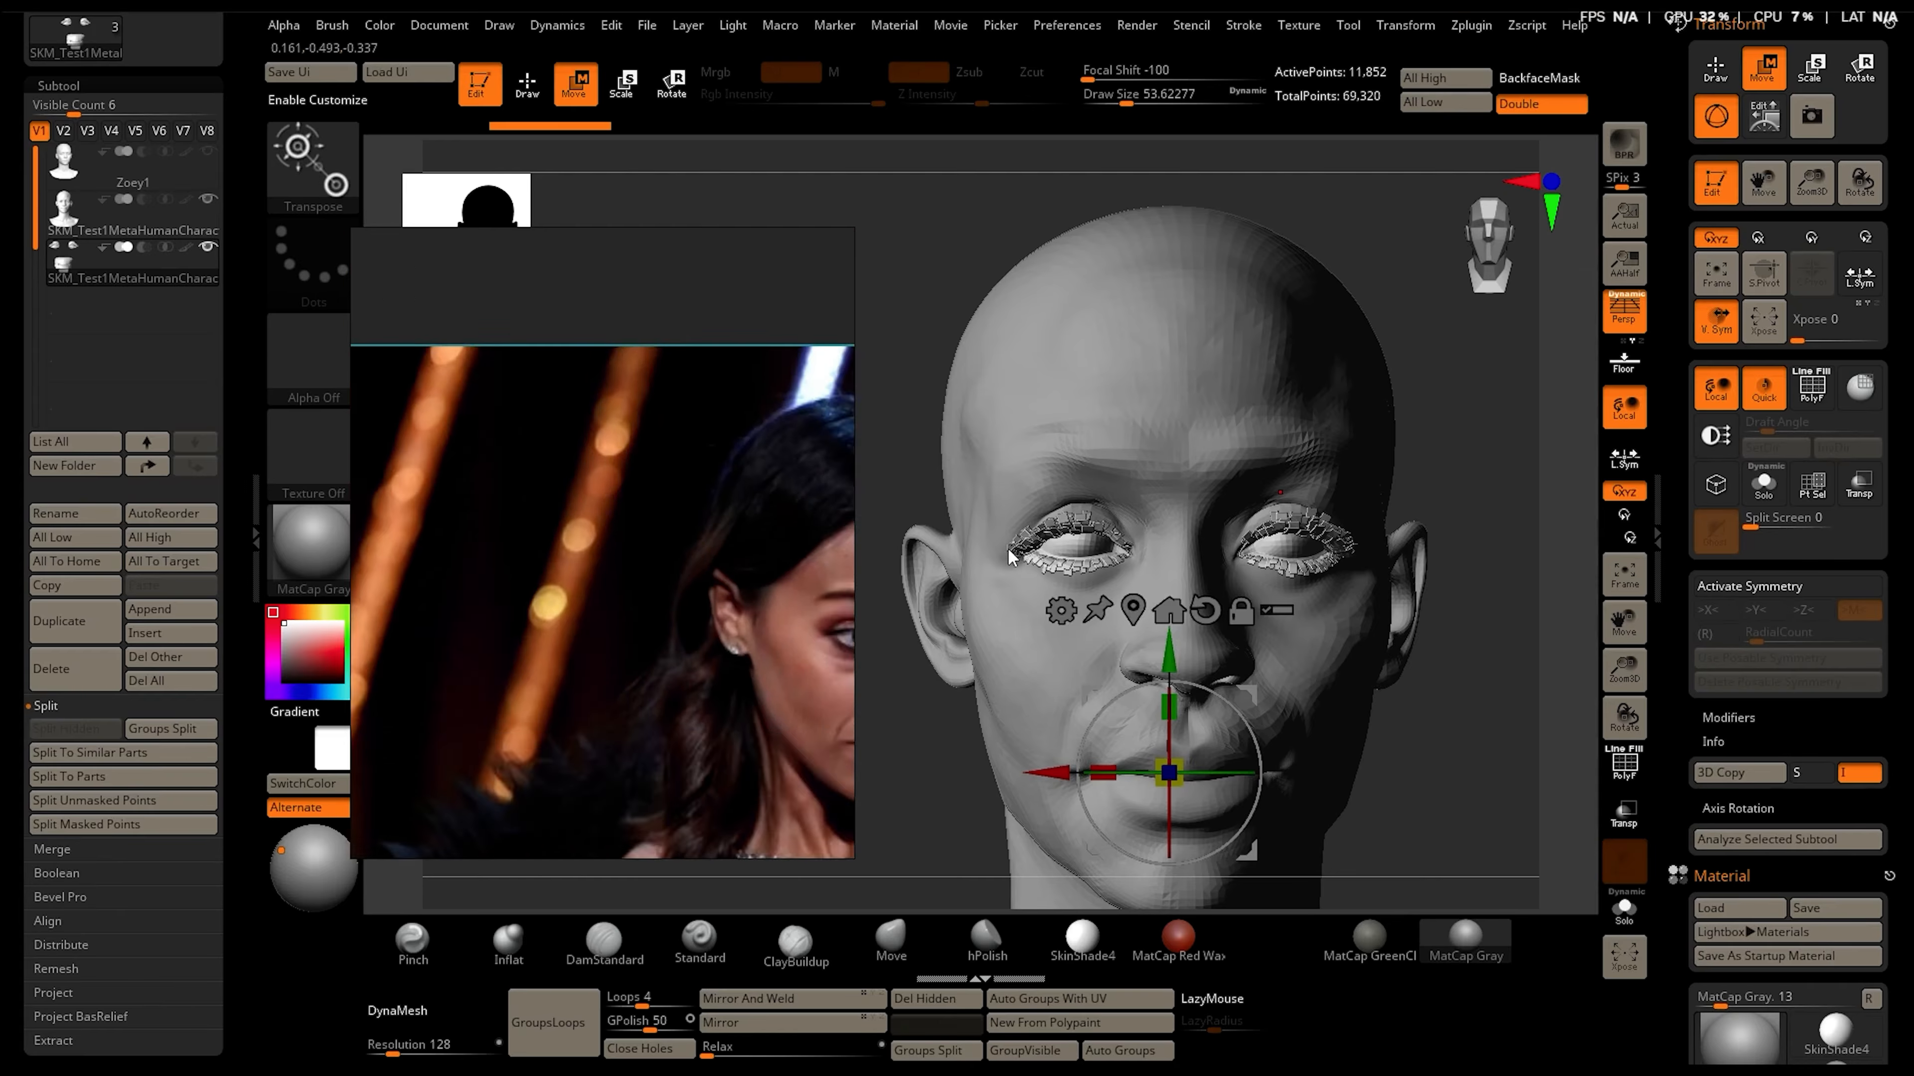
{"action": "left_click_drag", "start_coordinate": [1719, 1064], "coordinate": [1903, 1059]}
{"action": "left_click", "coordinate": [1620, 766]}
{"action": "left_click", "coordinate": [1291, 548], "text": "ctrl"}
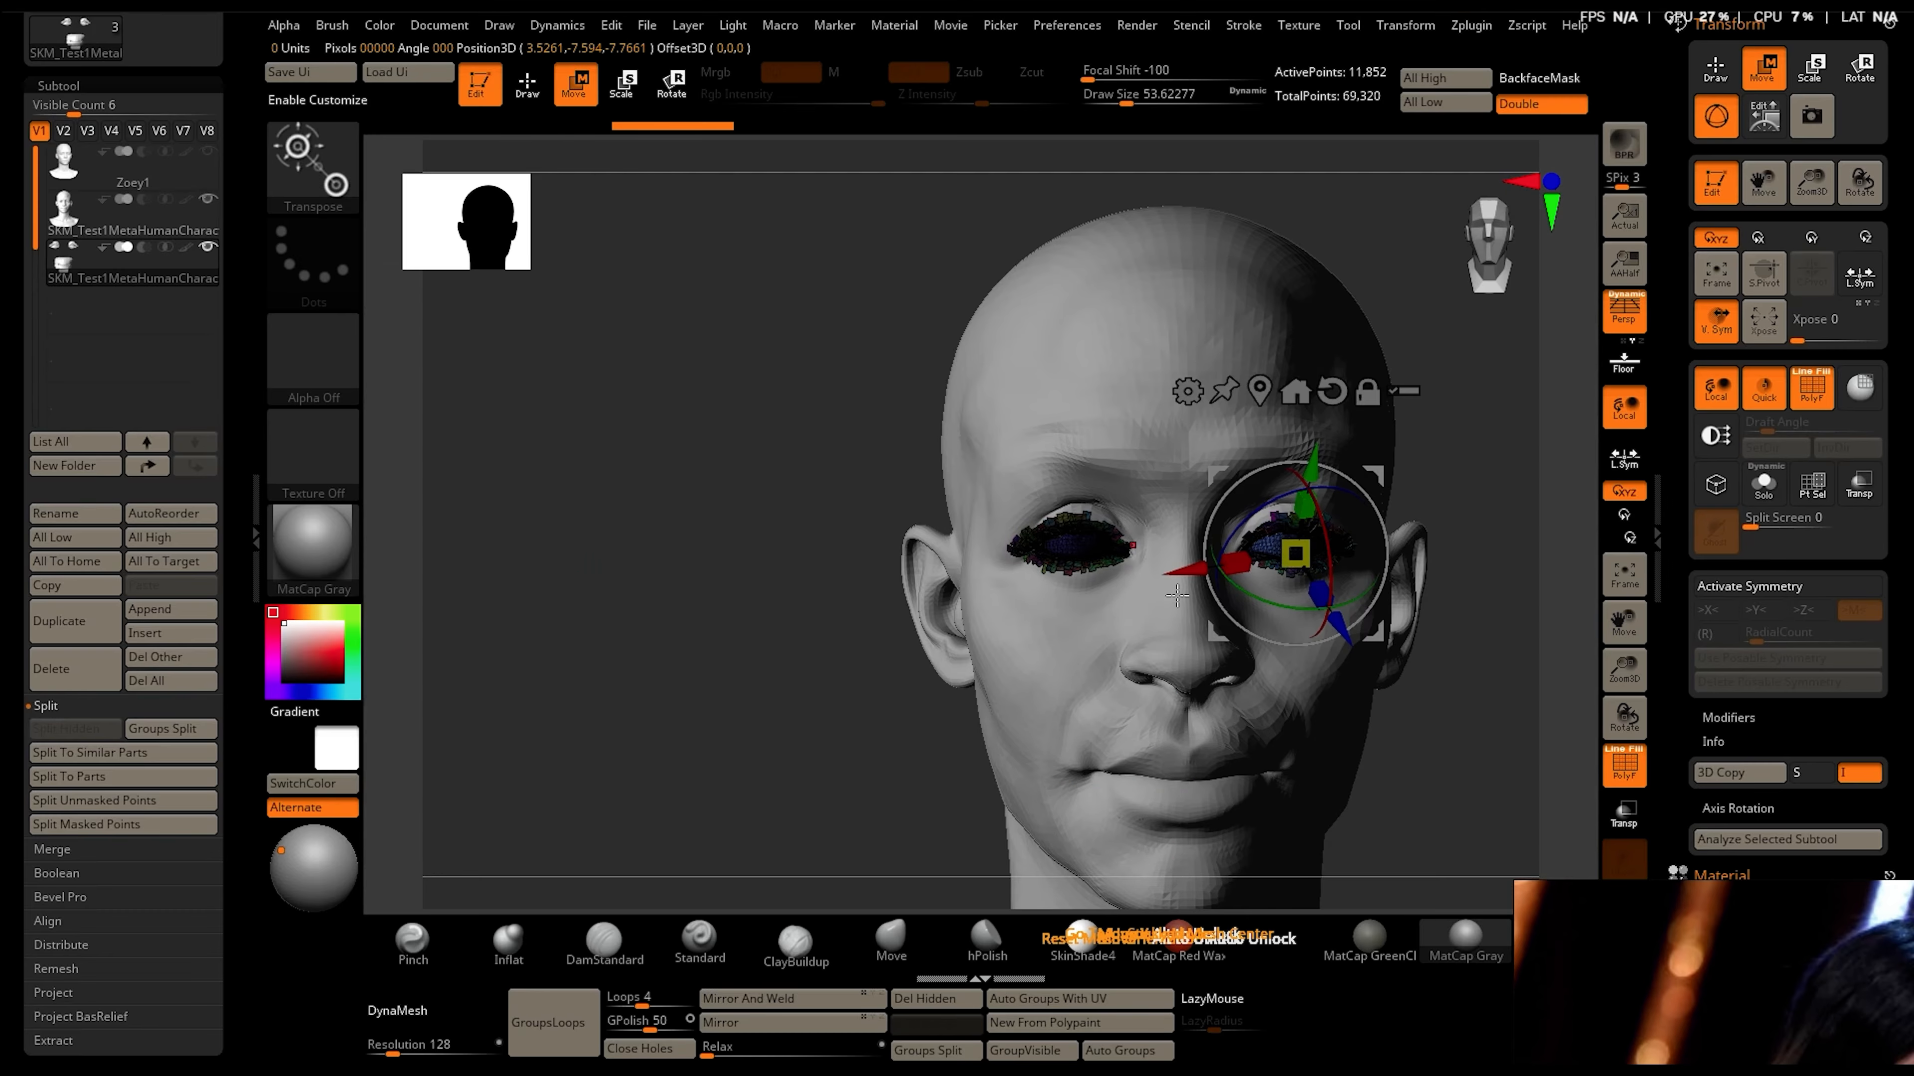
{"action": "key", "text": "q"}
Isolate the eyeballs by polygroup and delete the eyelashes and remaining surrounding geometry from the eyes subtool
{"action": "left_click", "coordinate": [1096, 611], "text": "ctrl"}
{"action": "left_click", "coordinate": [1083, 548], "text": "ctrl+shift"}
{"action": "left_click", "coordinate": [1083, 548], "text": "ctrl+shift"}
{"action": "left_click", "coordinate": [1299, 548], "text": "ctrl+shift"}
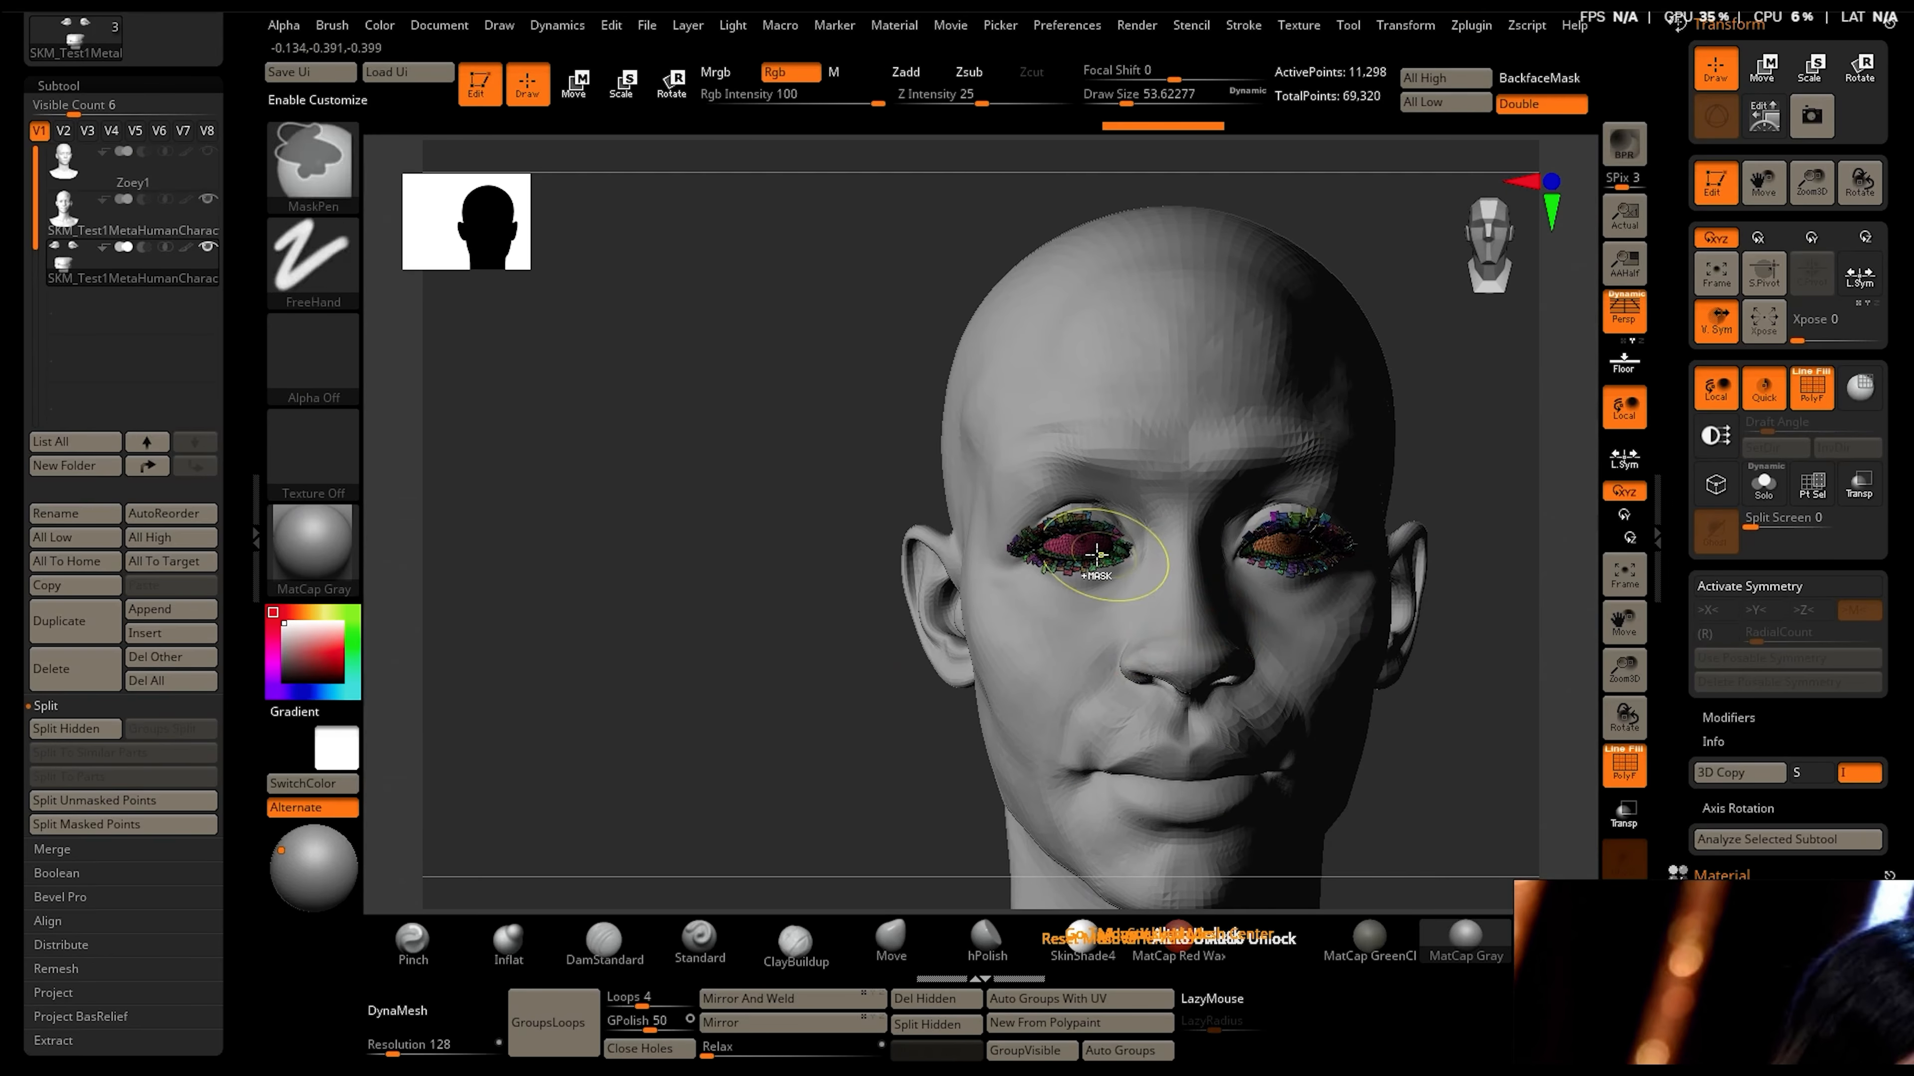
{"action": "left_click", "coordinate": [1085, 547], "text": "ctrl+shift"}
{"action": "left_click", "coordinate": [1304, 549], "text": "ctrl+shift"}
{"action": "left_click", "coordinate": [1085, 548], "text": "ctrl+shift"}
{"action": "left_click", "coordinate": [1247, 556], "text": "ctrl+shift"}
{"action": "left_click", "coordinate": [1105, 554], "text": "ctrl+shift"}
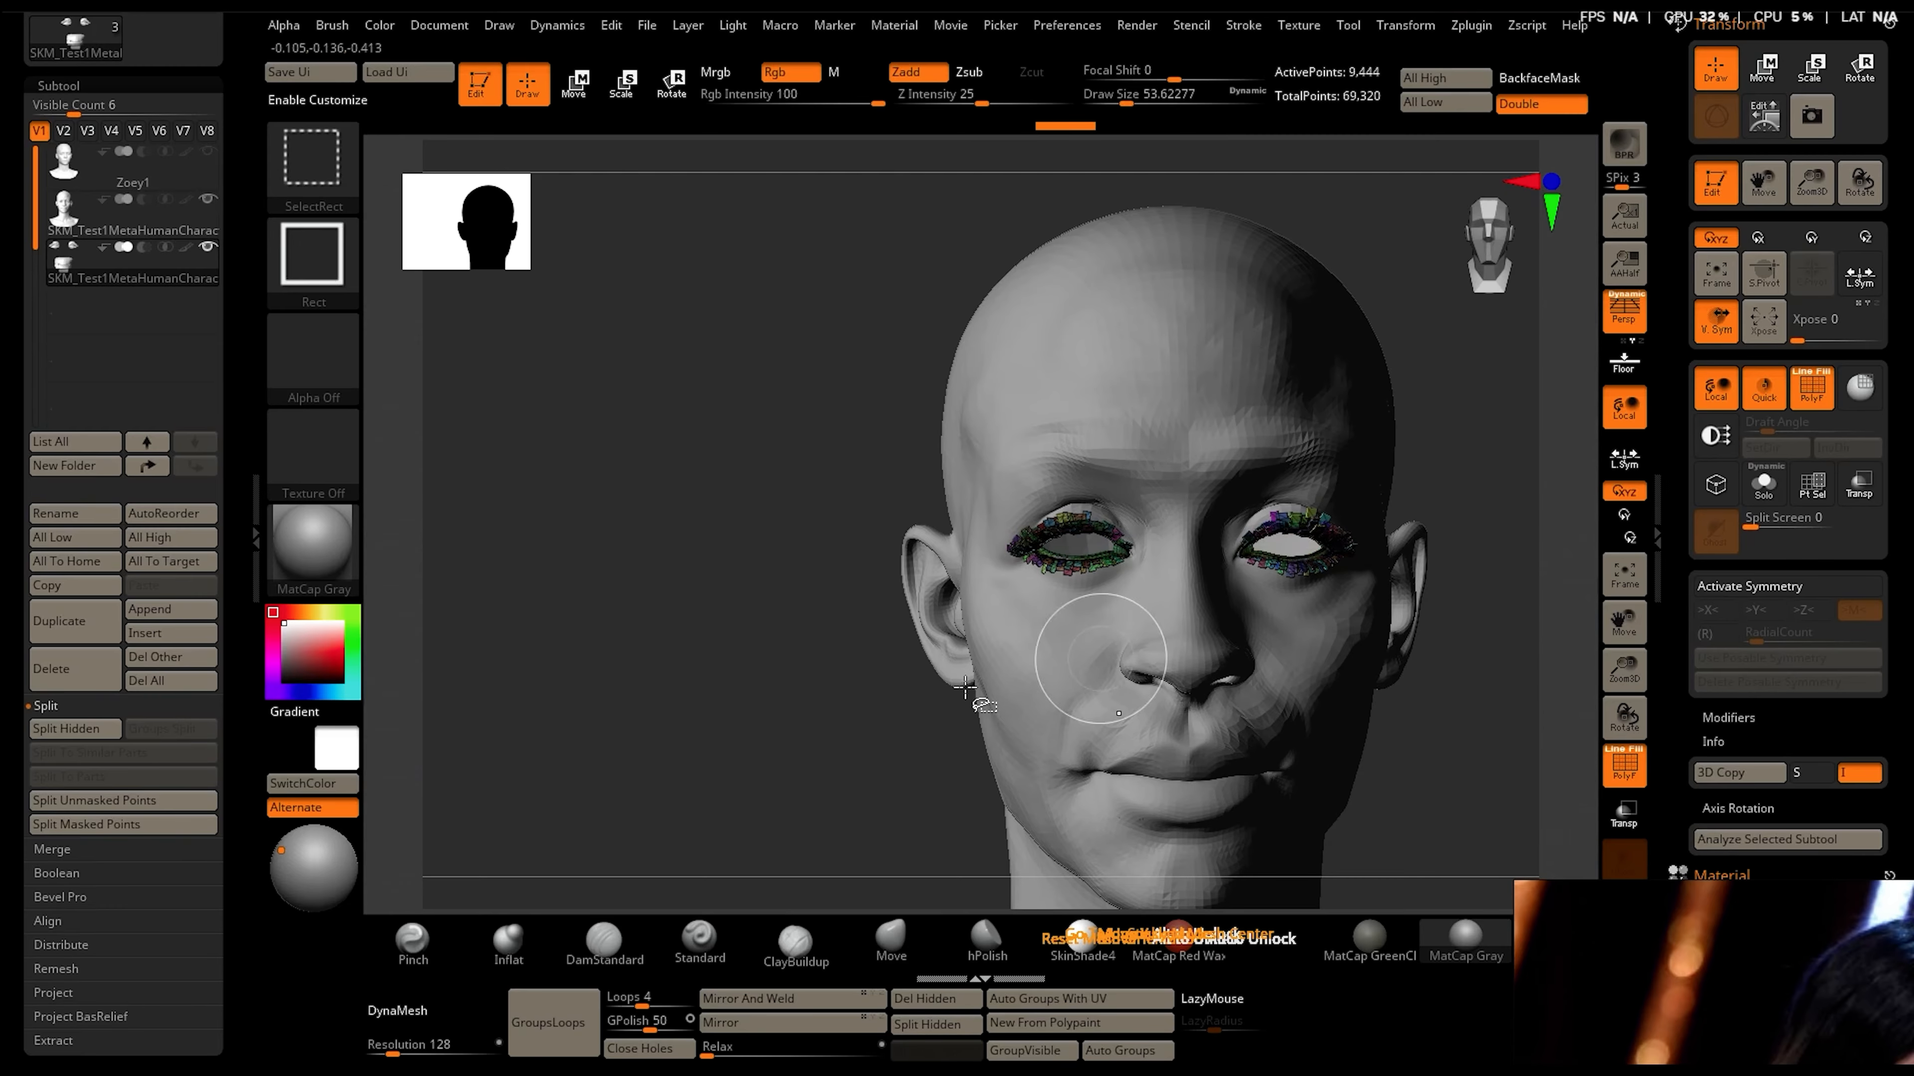
{"action": "mouse_move", "coordinate": [636, 669]}
{"action": "left_mouse_down", "text": "ctrl+shift"}
{"action": "mouse_move", "coordinate": [620, 681]}
{"action": "mouse_move", "coordinate": [599, 633]}
{"action": "mouse_move", "coordinate": [624, 671]}
{"action": "left_mouse_up", "text": "ctrl+shift"}
{"action": "key", "text": "Delete"}
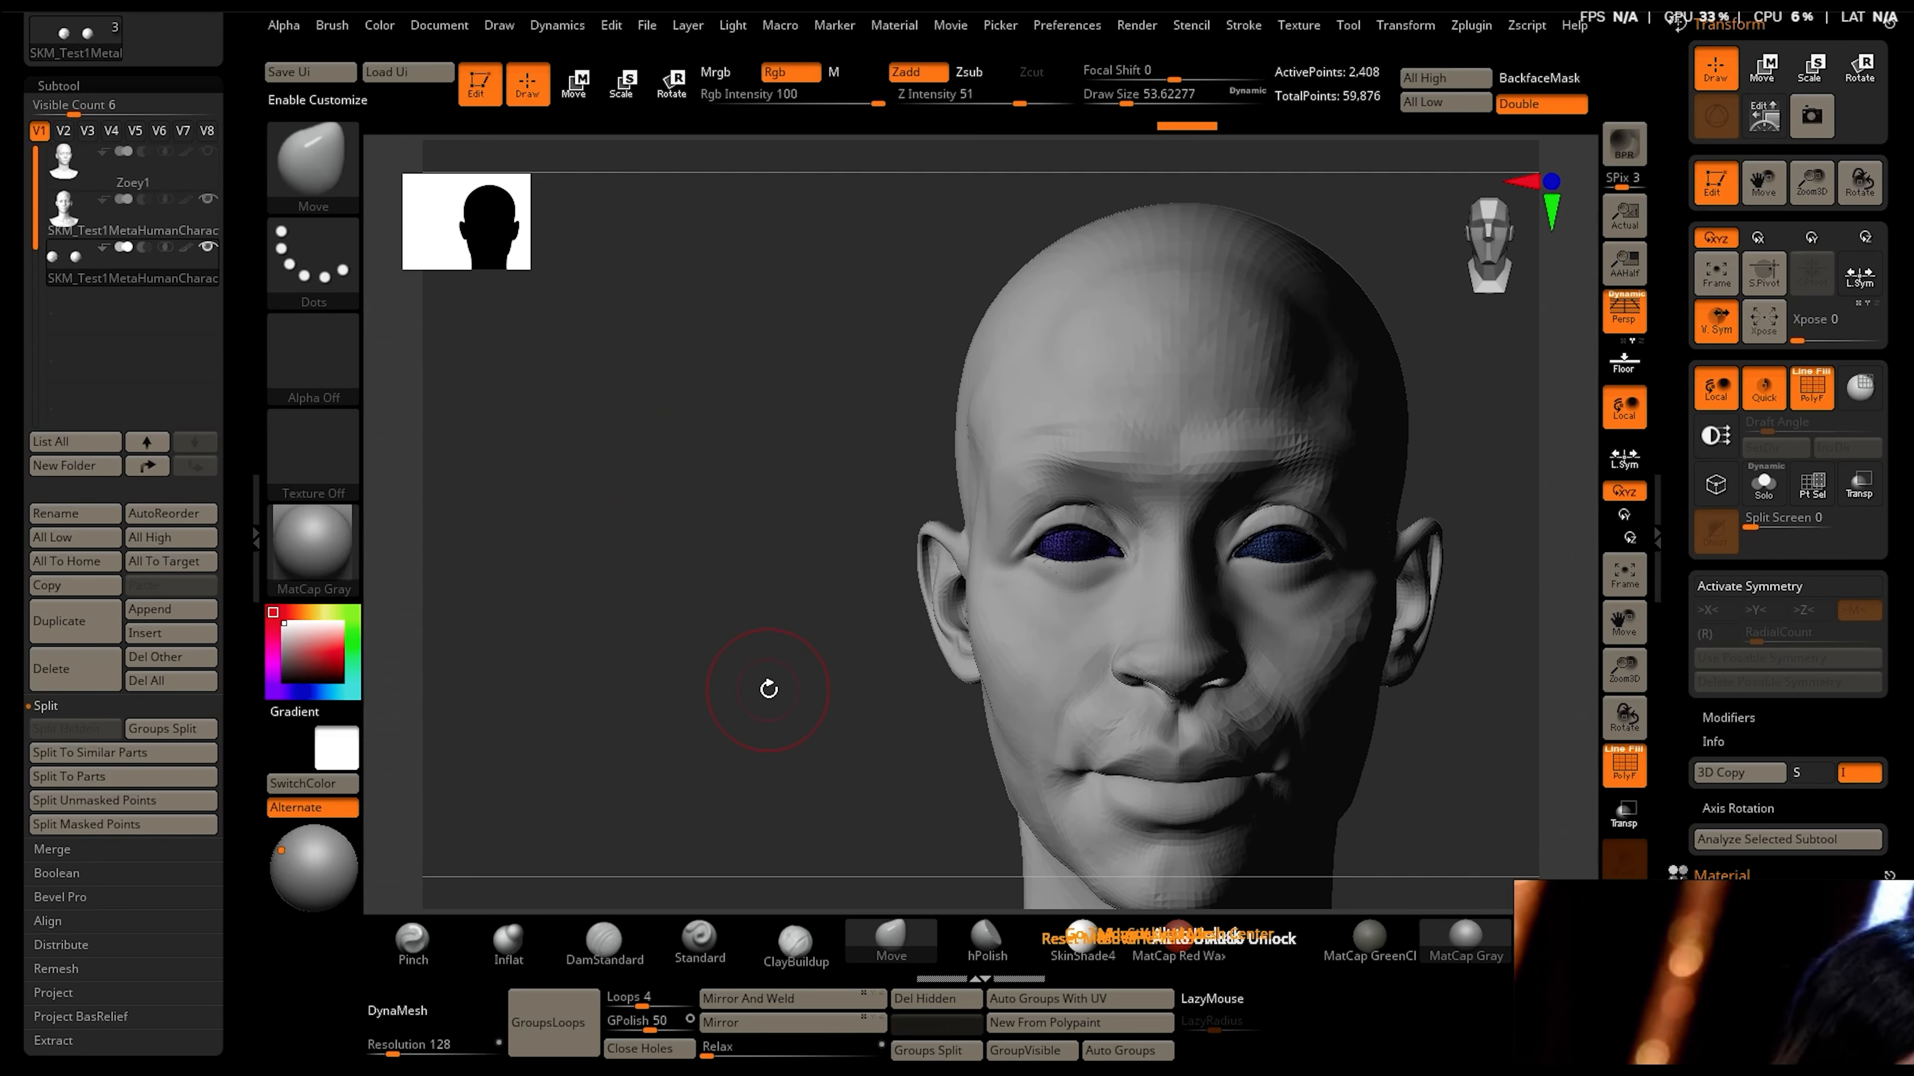
Try to reposition the eyeballs with the Move gizmo
{"action": "key", "text": "w"}
{"action": "left_click_drag", "start_coordinate": [1320, 574], "coordinate": [1315, 516]}
{"action": "left_click_drag", "start_coordinate": [1375, 521], "coordinate": [1379, 532]}
{"action": "left_click_drag", "start_coordinate": [1282, 440], "coordinate": [1273, 437]}
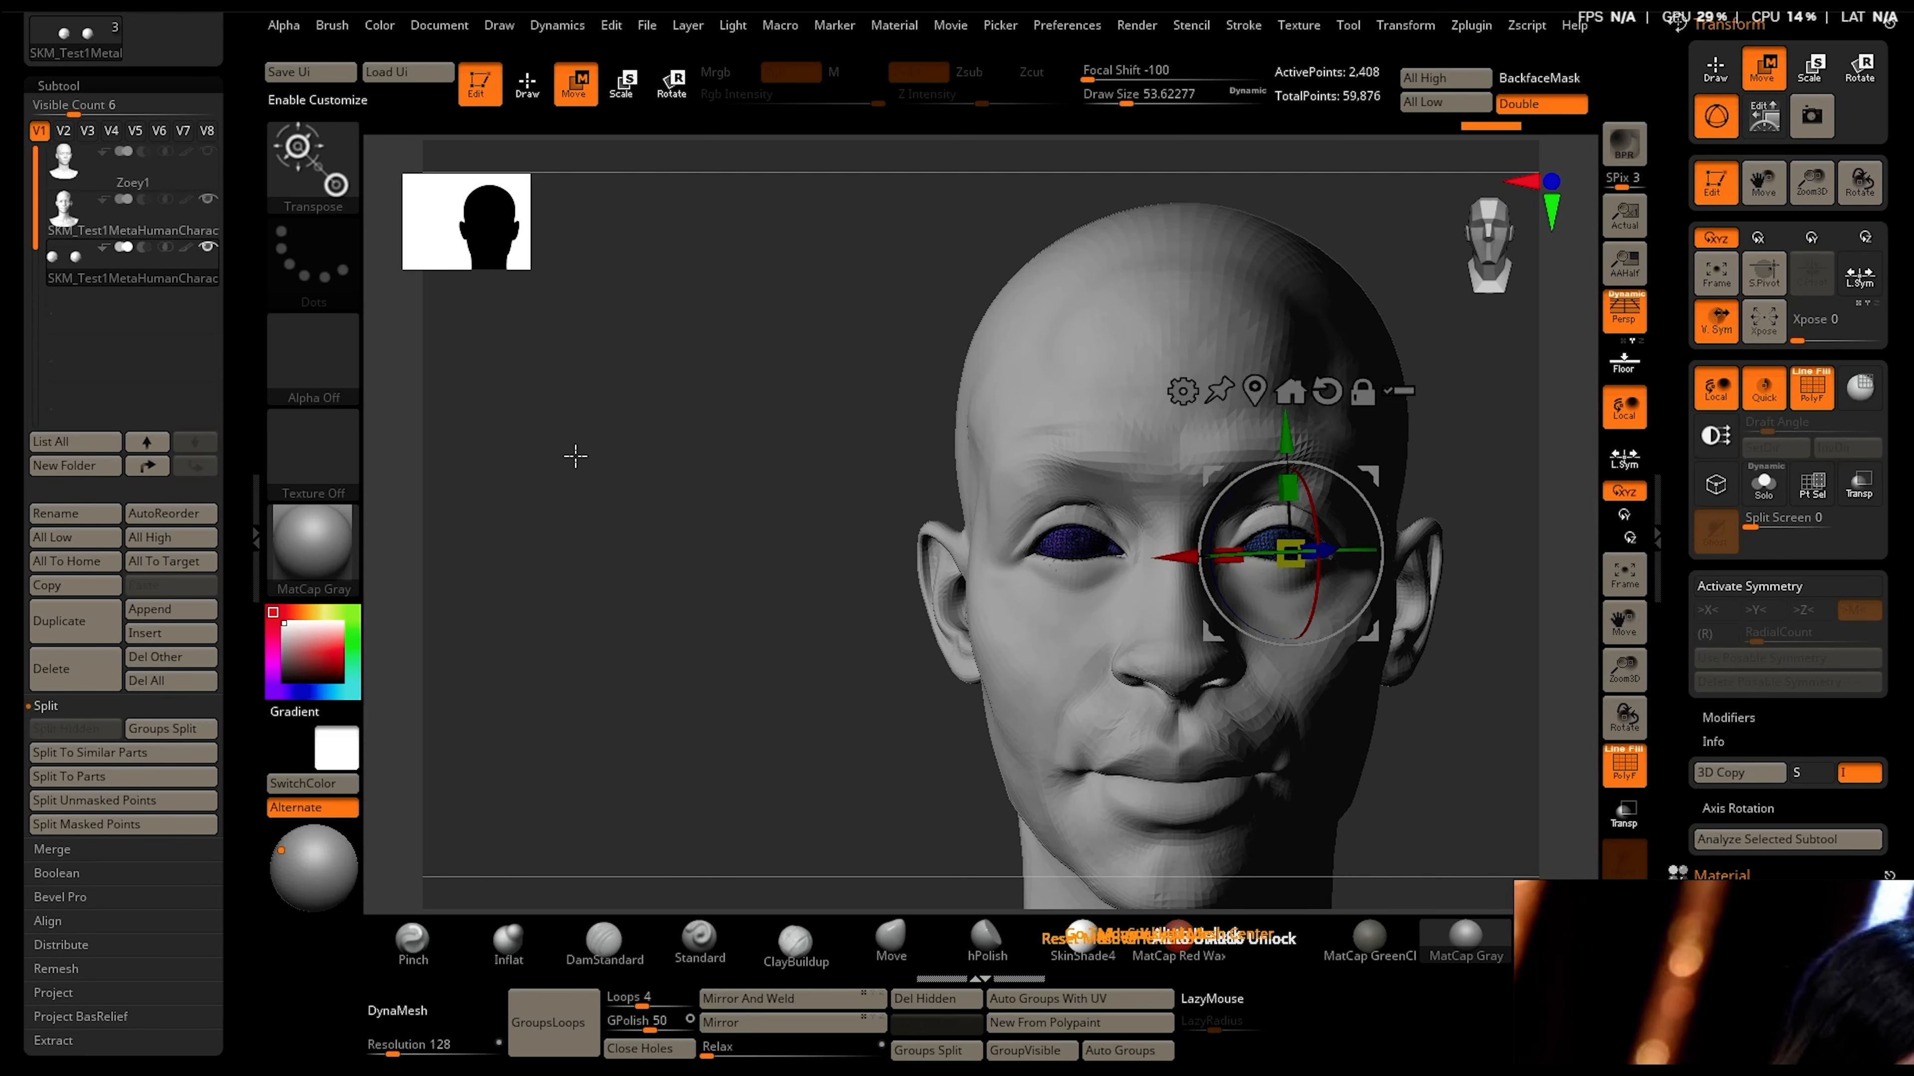
Hide the outer shell covering each eyeball by polygroup and delete the hidden geometry from the eyes subtool
{"action": "key", "text": "q"}
{"action": "left_click", "coordinate": [1089, 553], "text": "ctrl+shift"}
{"action": "left_click", "coordinate": [1278, 548], "text": "ctrl+shift"}
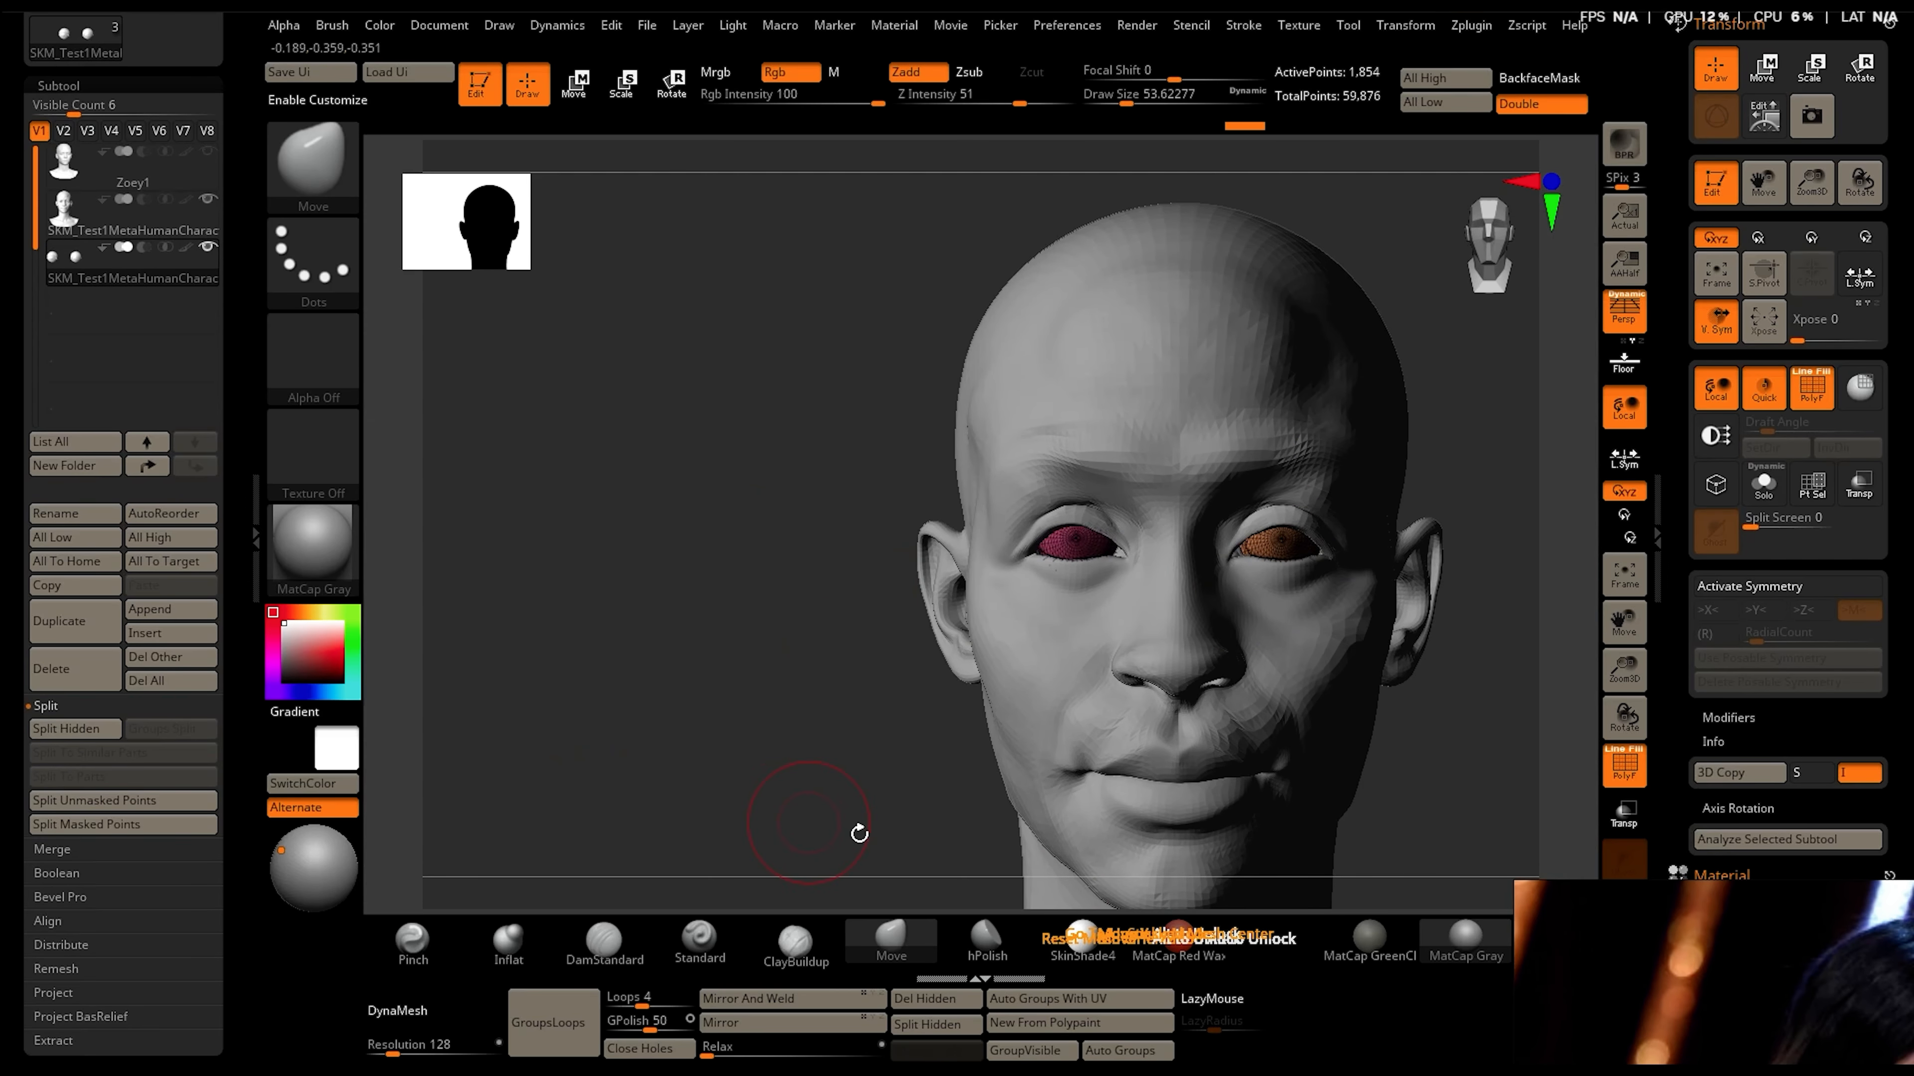
{"action": "left_click", "coordinate": [931, 999]}
{"action": "left_click_drag", "start_coordinate": [897, 841], "coordinate": [991, 555]}
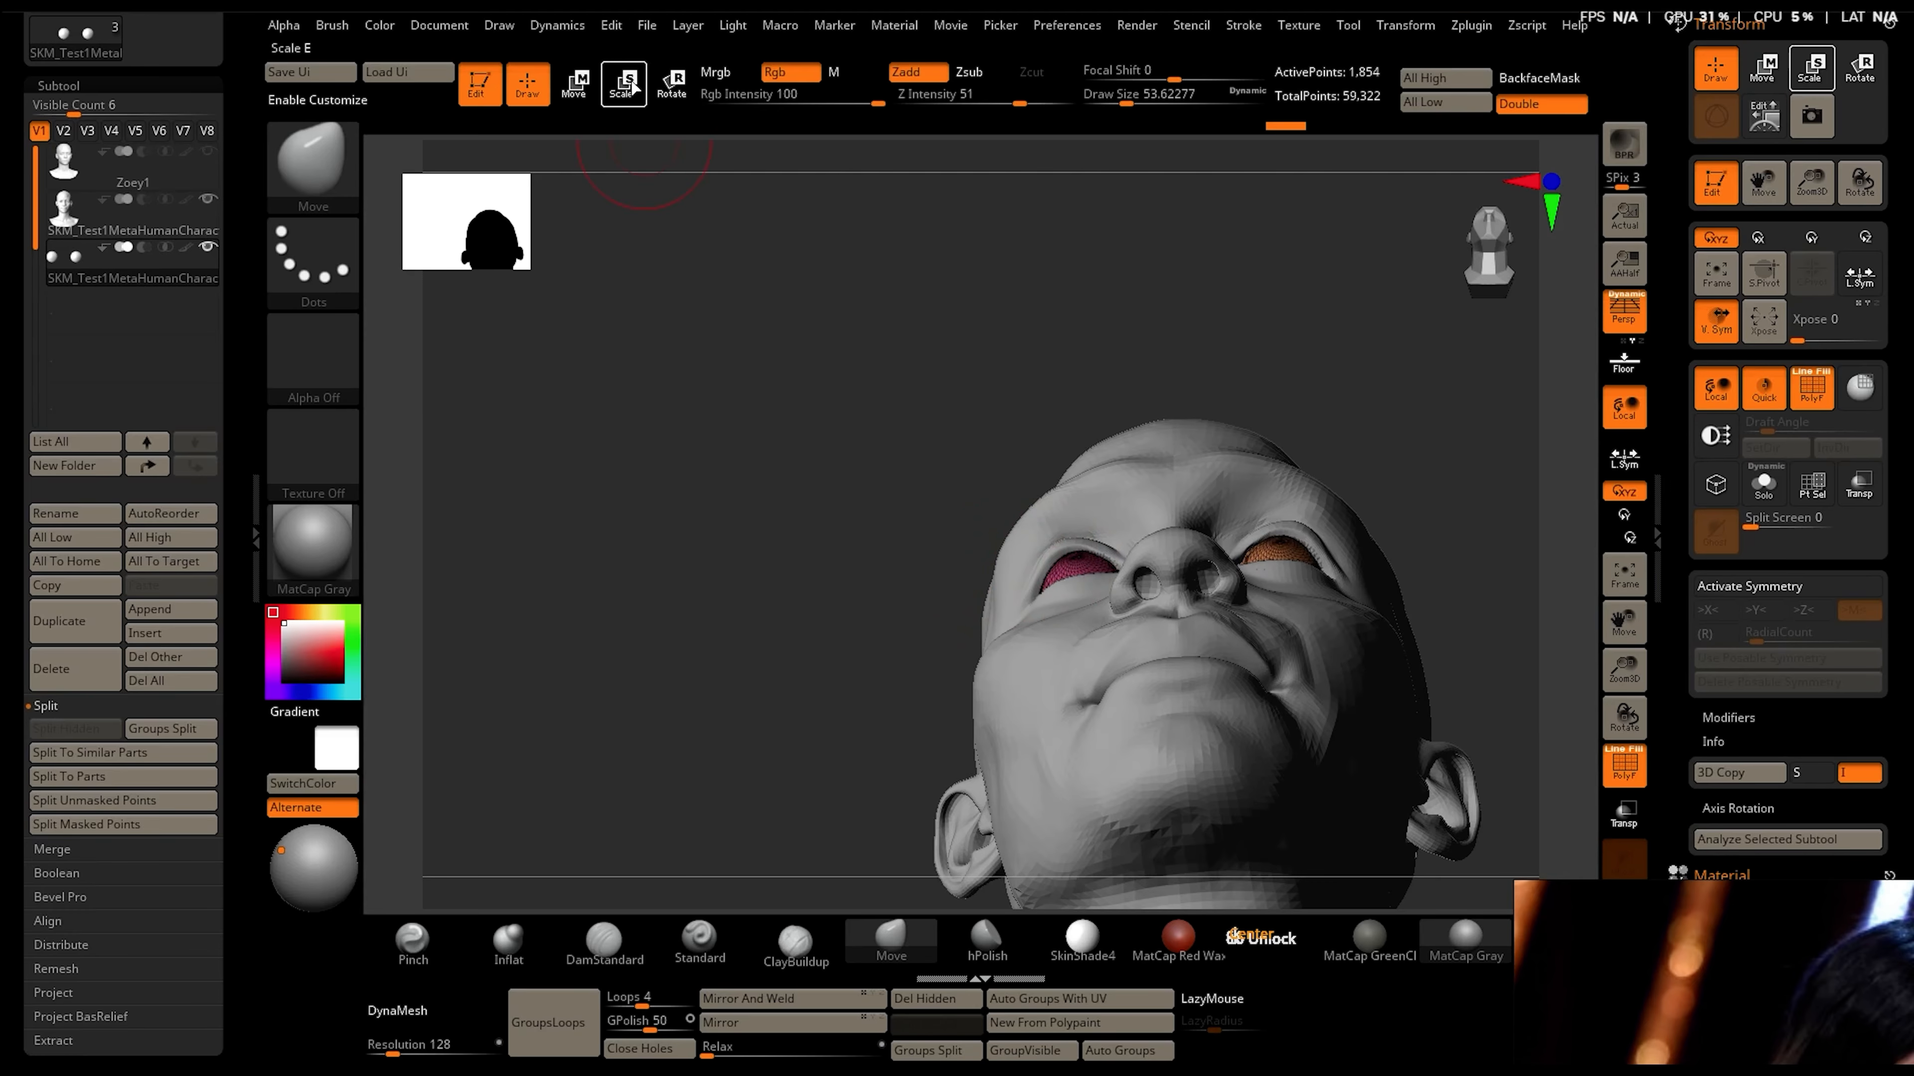
Turn on X symmetry and nudge both eyeballs into place within the eye sockets with the Move gizmo
{"action": "key", "text": "w"}
{"action": "key", "text": "x"}
{"action": "left_click_drag", "start_coordinate": [1174, 523], "coordinate": [1180, 520]}
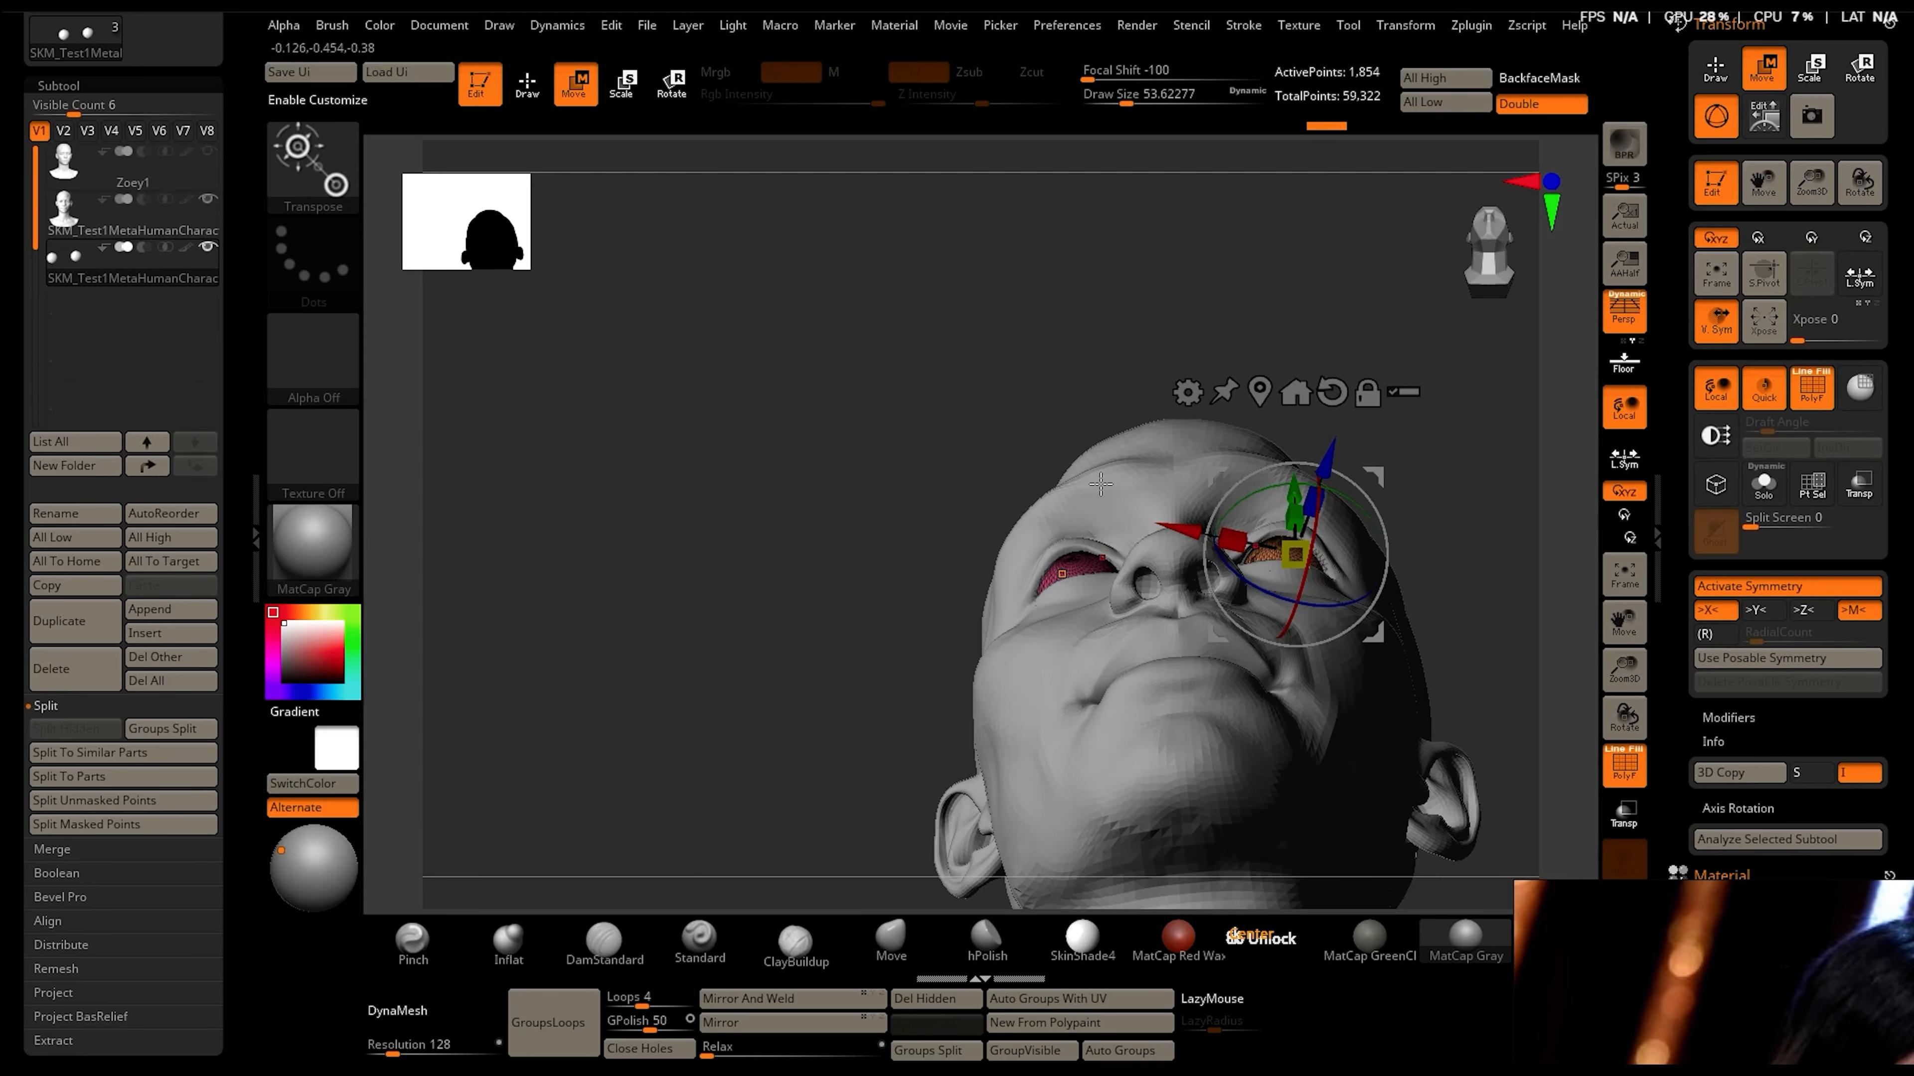
{"action": "left_click_drag", "start_coordinate": [957, 437], "coordinate": [893, 518]}
Merge the visible face and eye subtools into a new tool and make the merged tool active
{"action": "left_click", "coordinate": [185, 226]}
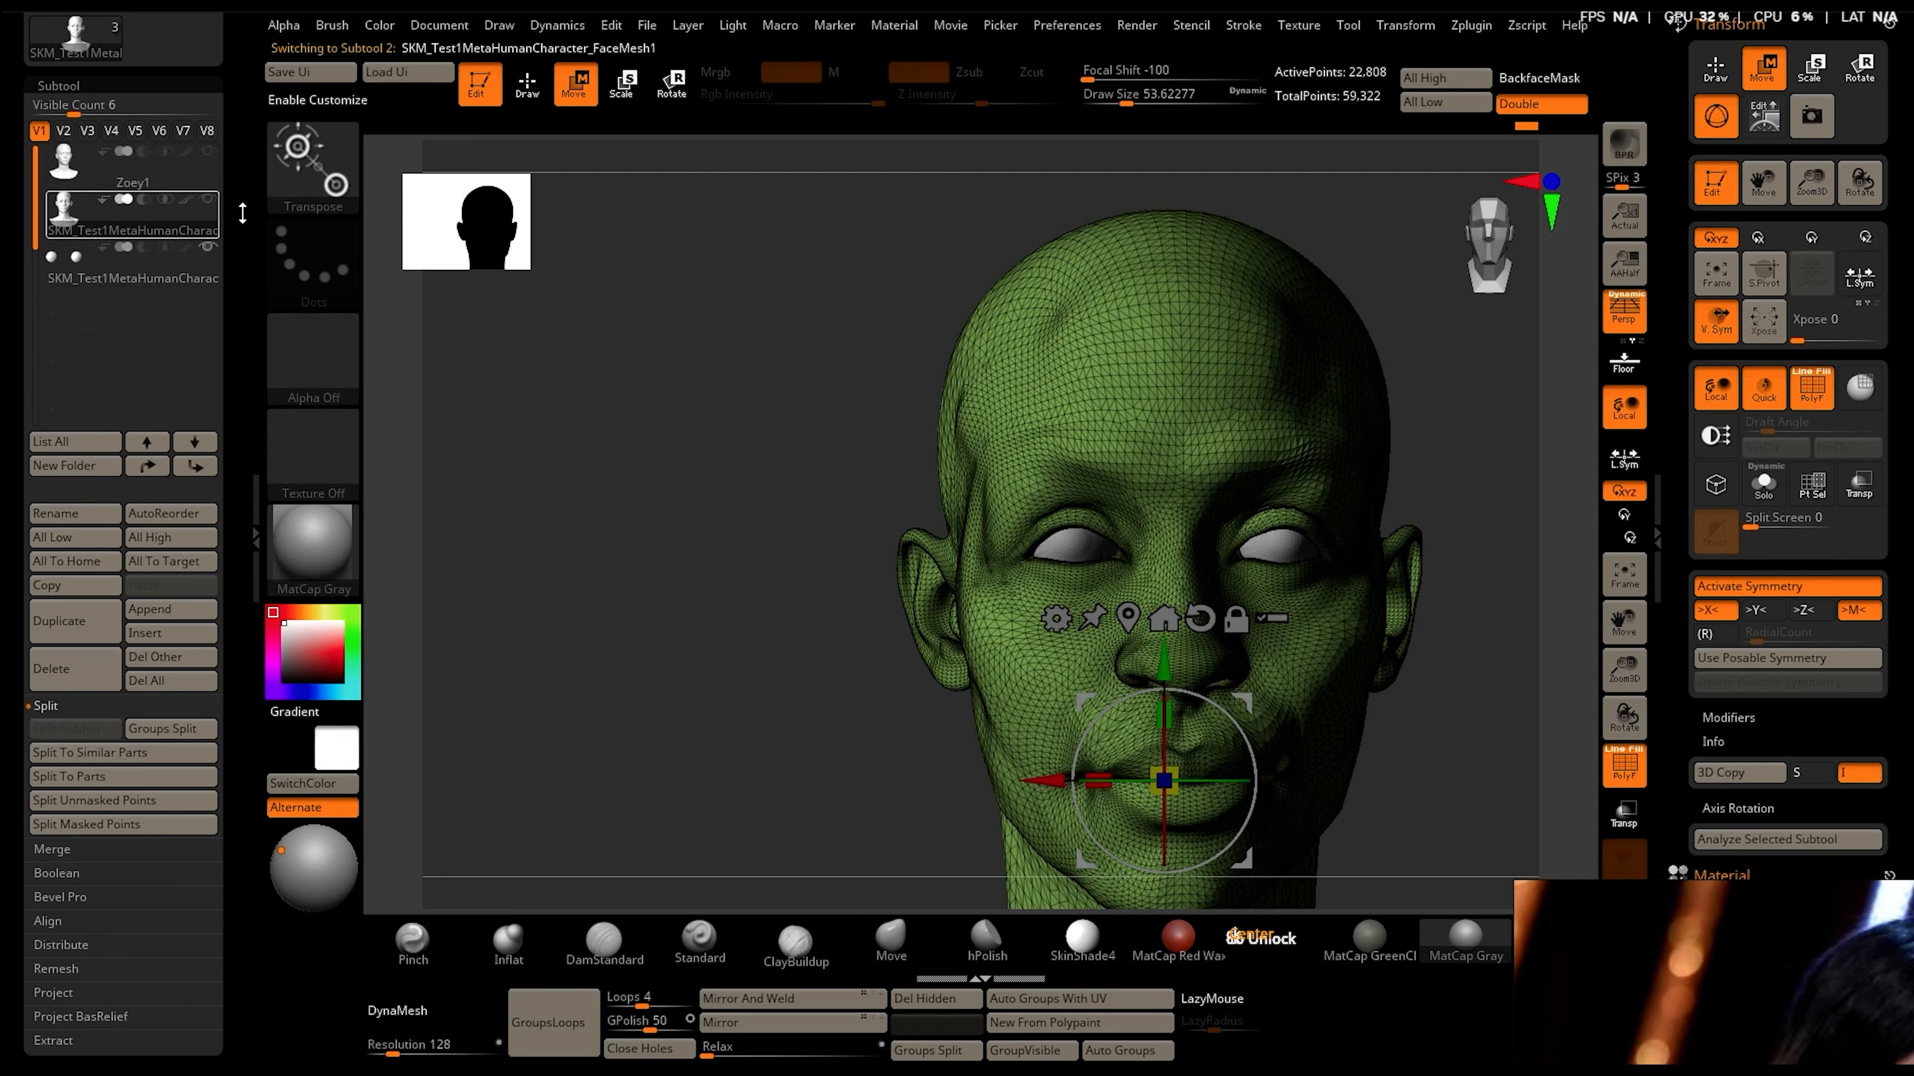
{"action": "left_click", "coordinate": [52, 848]}
{"action": "left_click", "coordinate": [76, 775]}
{"action": "scroll", "coordinate": [100, 276], "scroll_direction": "up", "scroll_amount": 3}
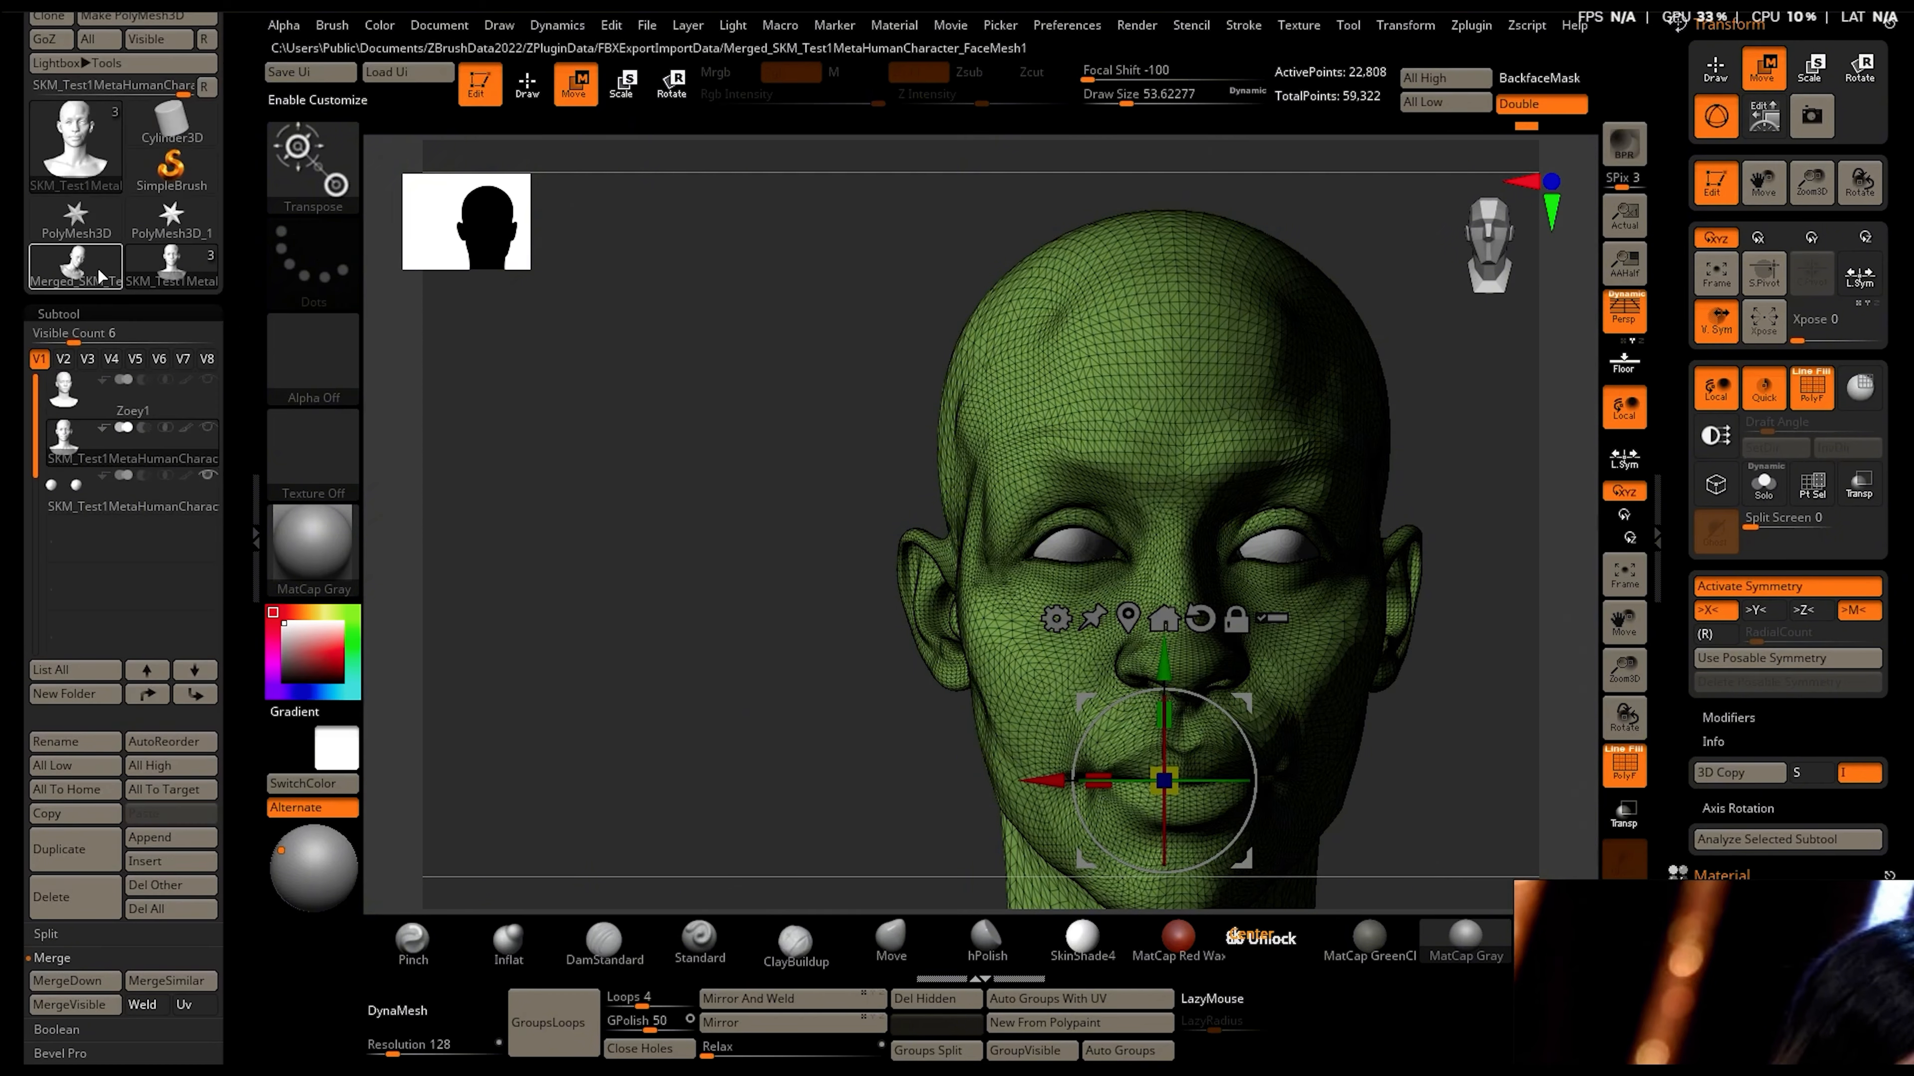
{"action": "left_click", "coordinate": [100, 276]}
{"action": "left_click_drag", "start_coordinate": [482, 566], "coordinate": [629, 617]}
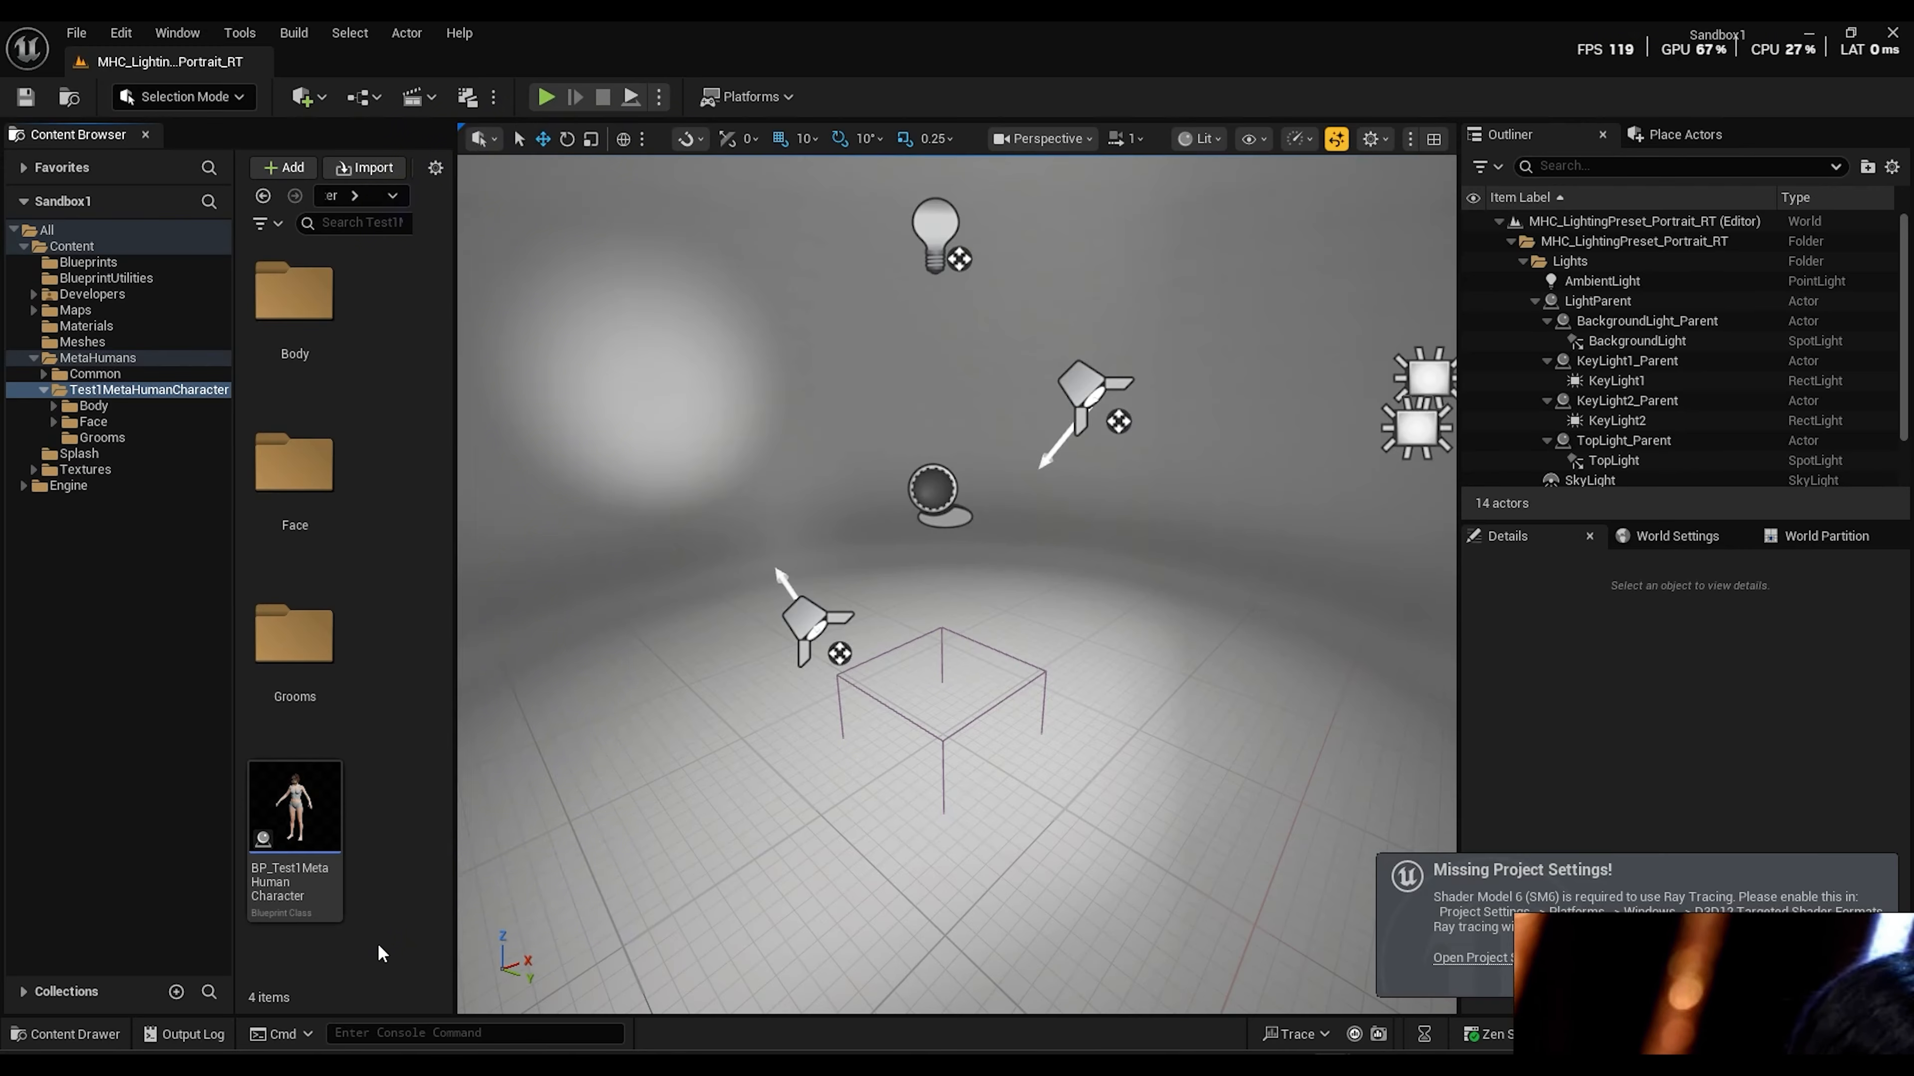
Switch to Unreal Engine and import SculptedZoey1.fbx into the Test1MetaHumanCharacter folder with the default import settings
{"action": "right_click", "coordinate": [380, 904]}
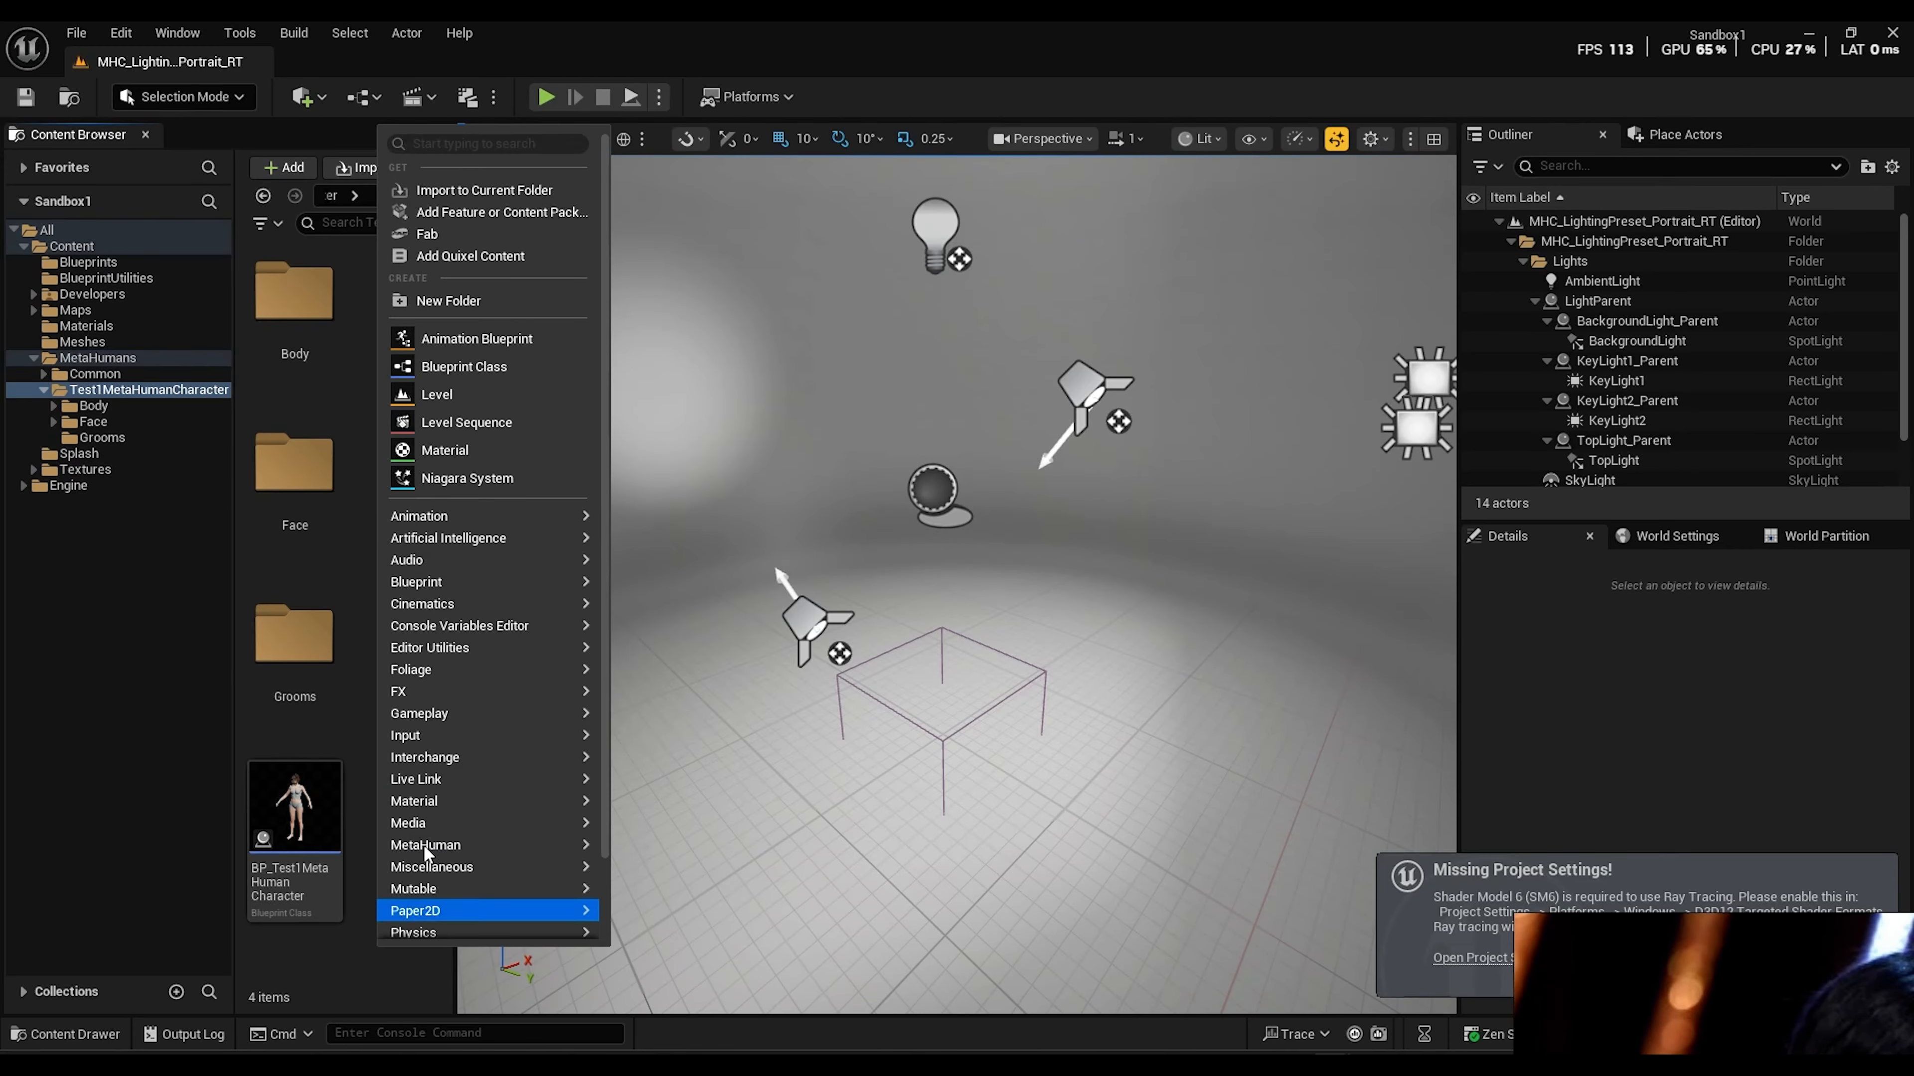
{"action": "left_click", "coordinate": [422, 195]}
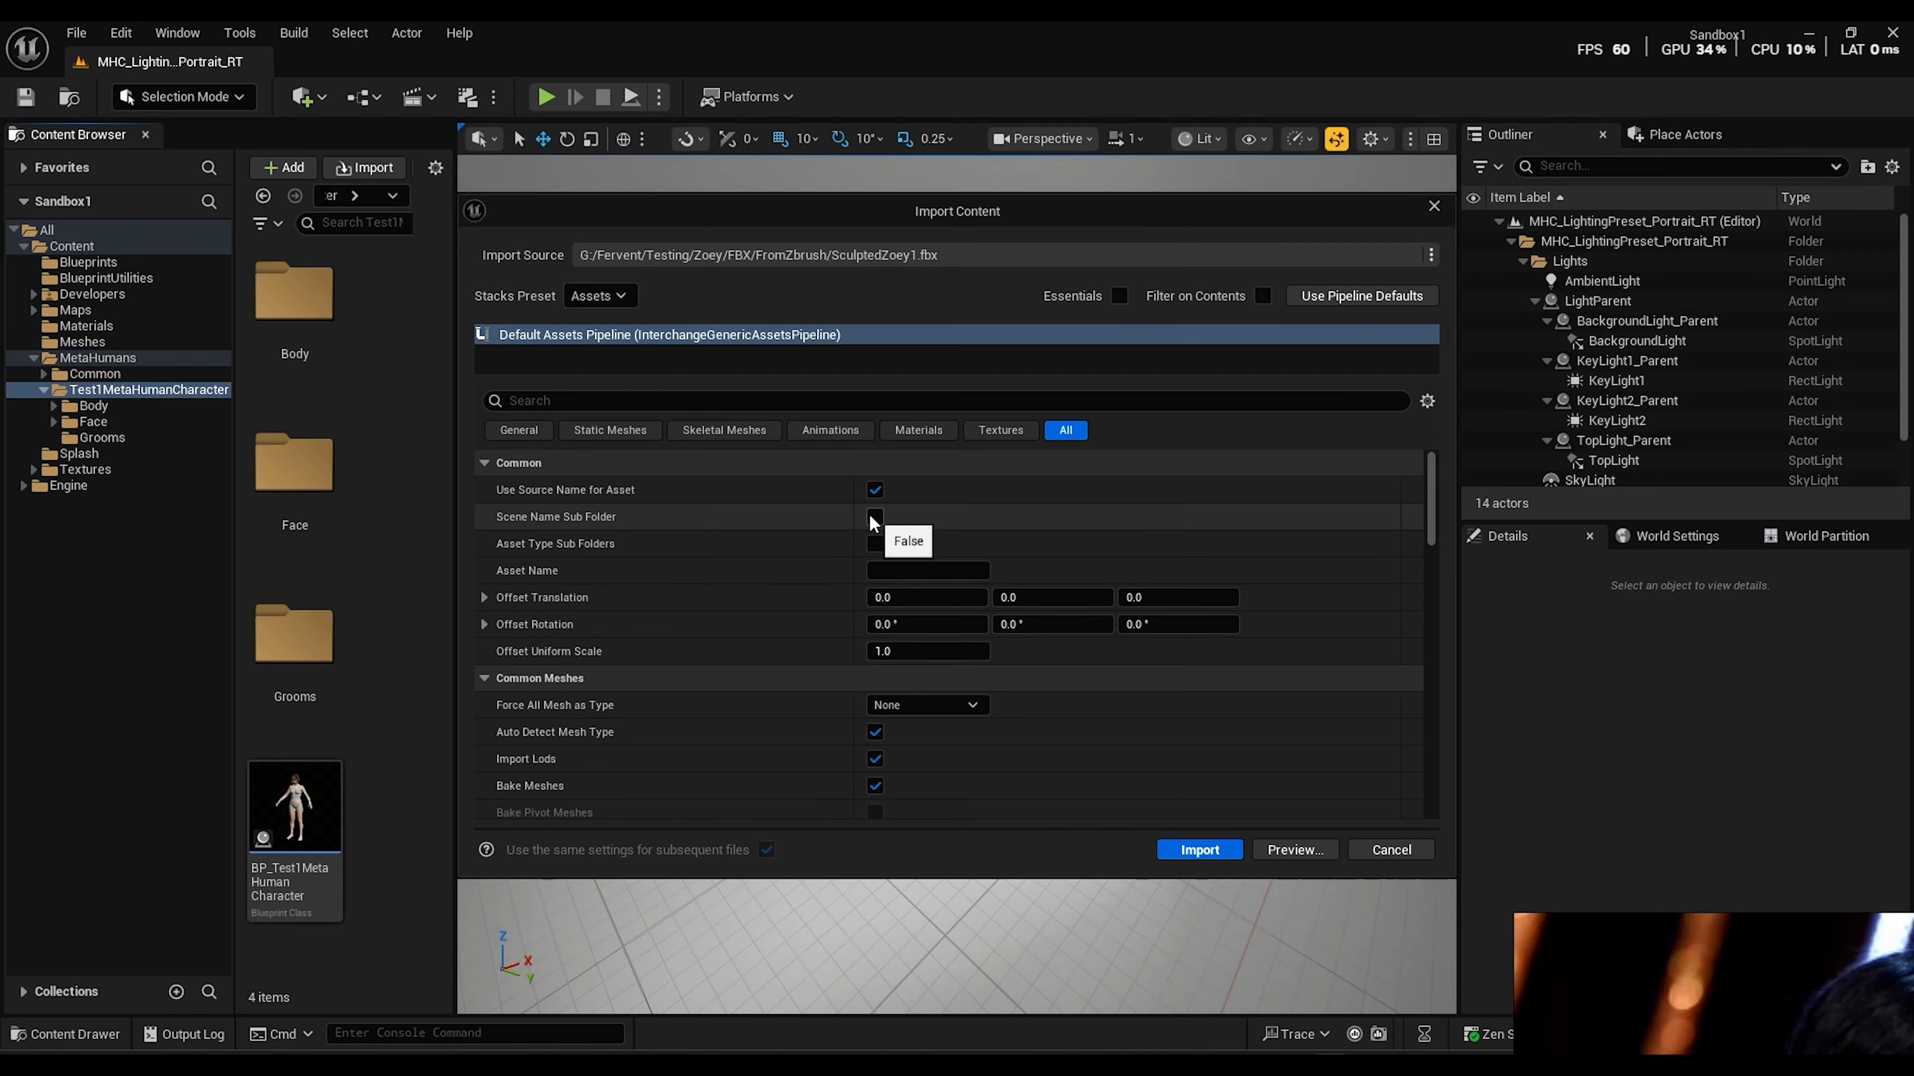
{"action": "scroll", "coordinate": [734, 678], "scroll_direction": "down", "scroll_amount": 10}
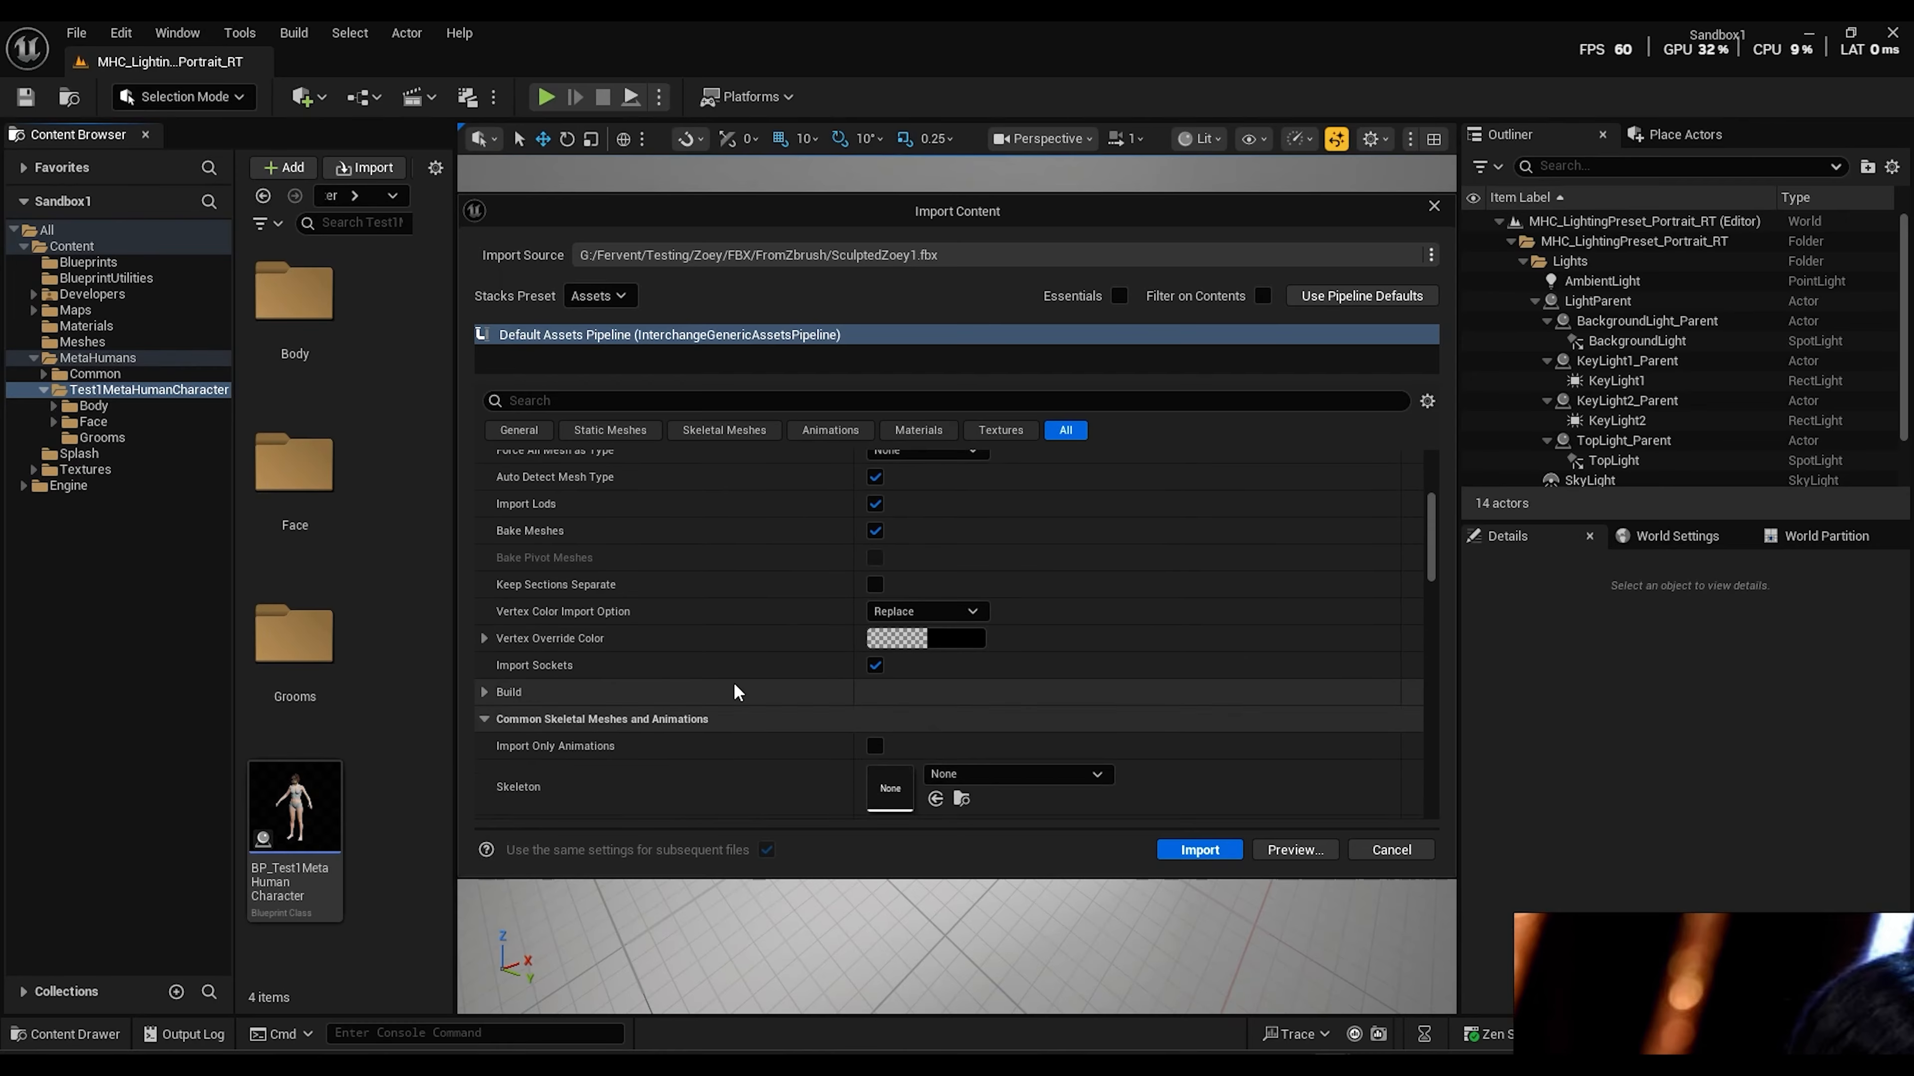
{"action": "scroll", "coordinate": [824, 756], "scroll_direction": "down", "scroll_amount": 8}
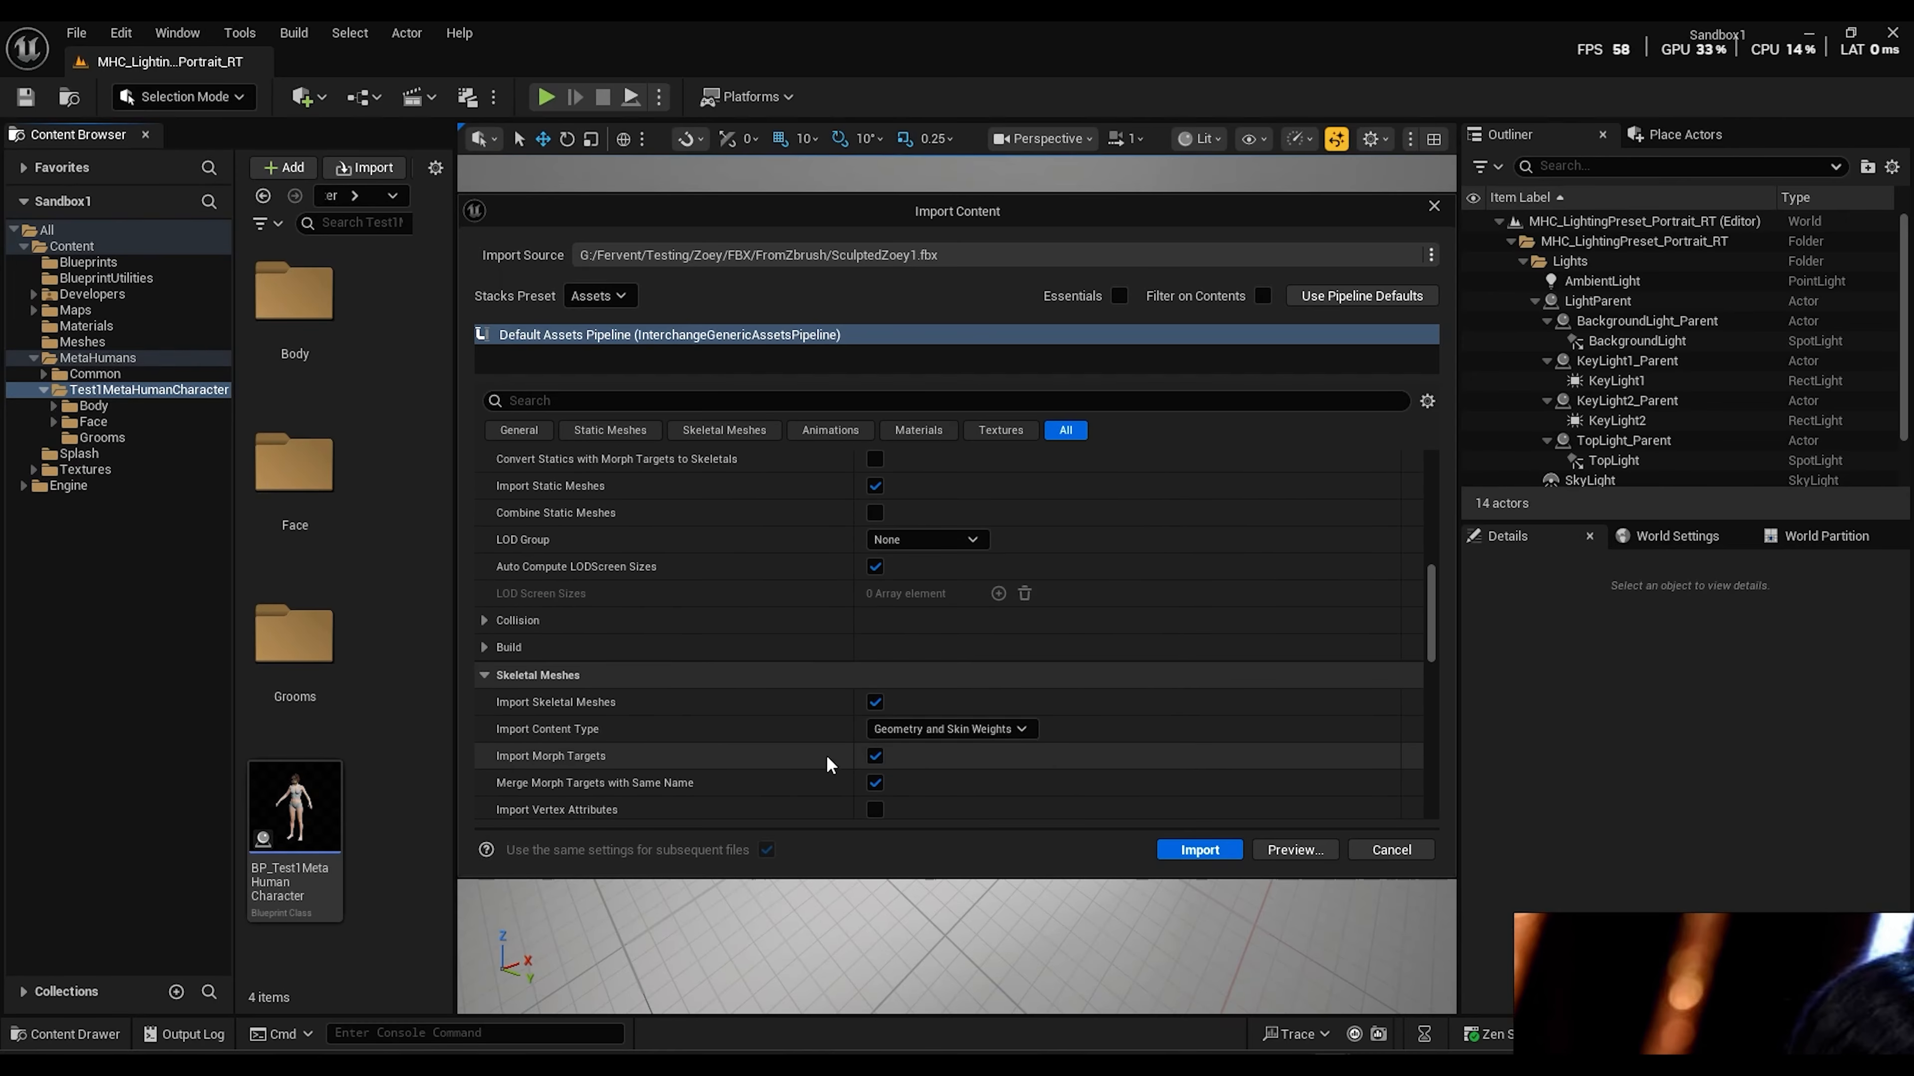
{"action": "scroll", "coordinate": [830, 754], "scroll_direction": "down", "scroll_amount": 5}
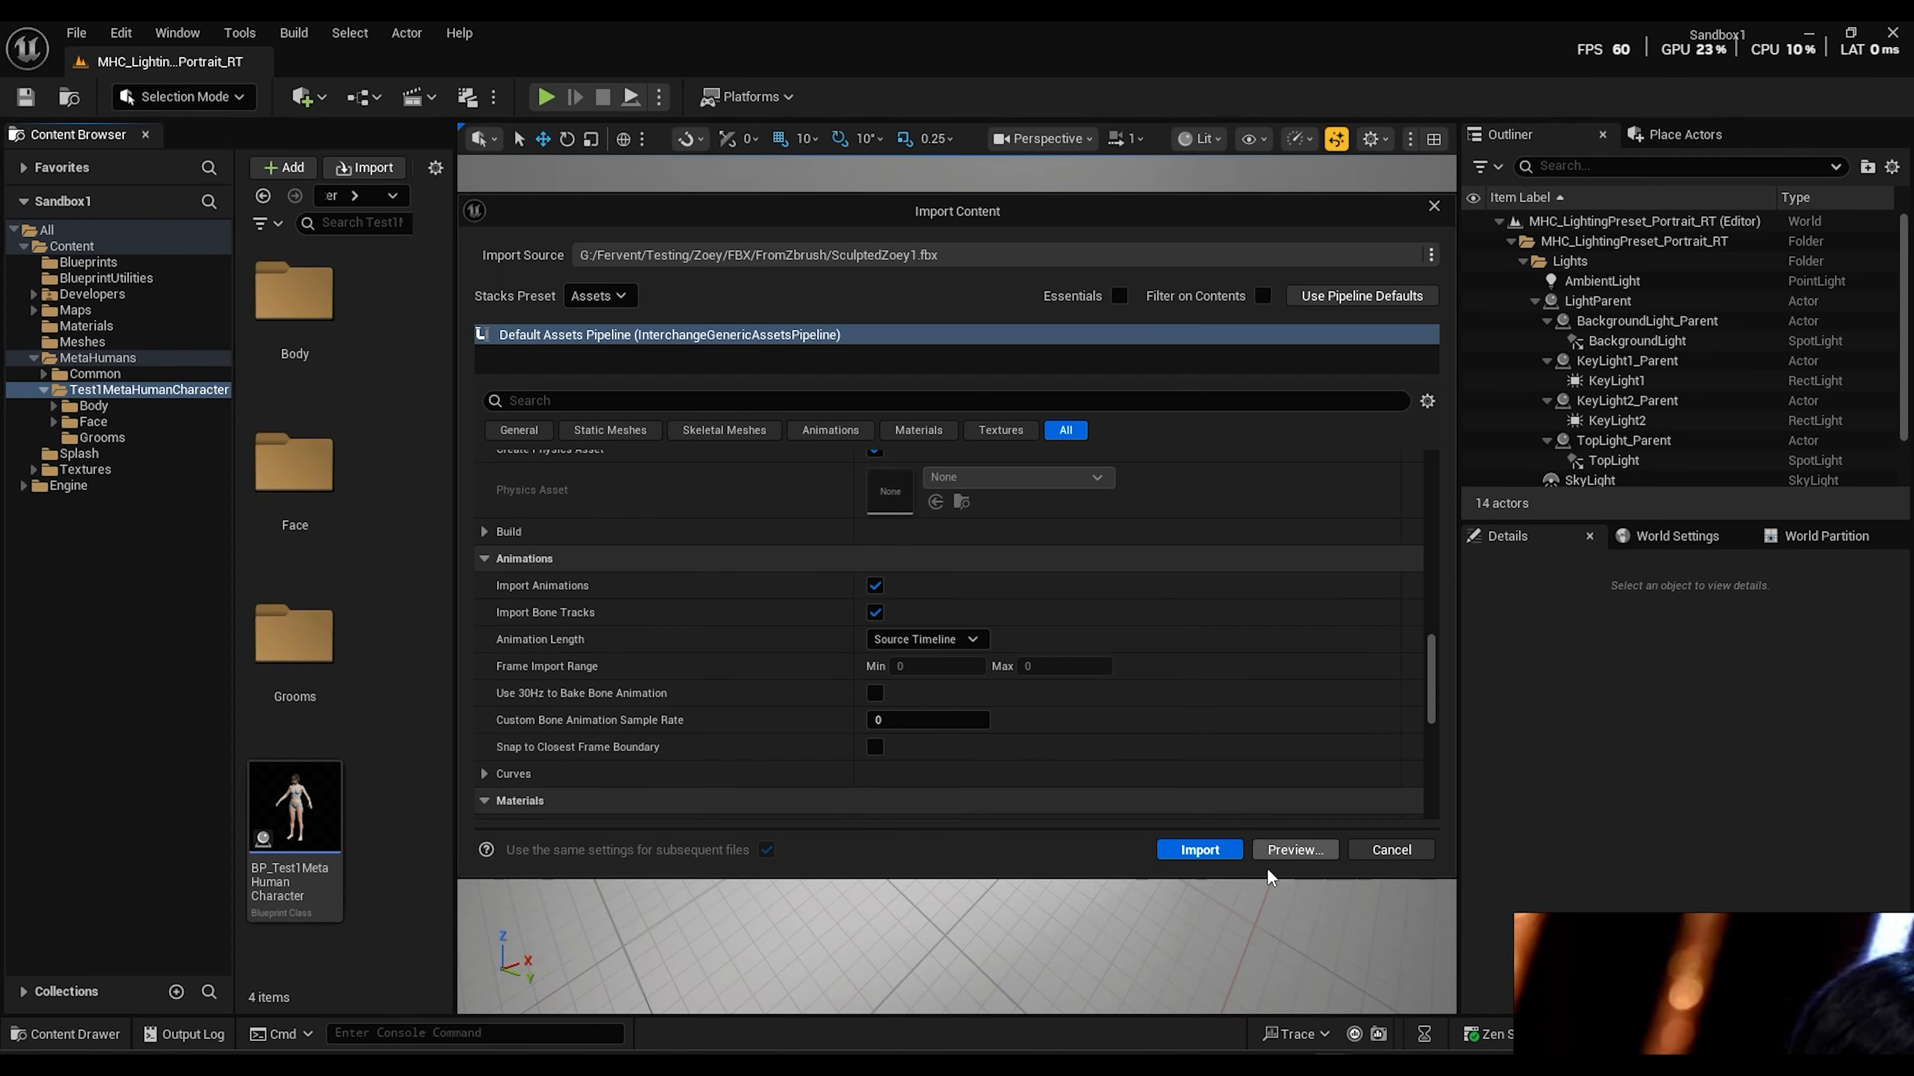
{"action": "left_click", "coordinate": [1198, 850]}
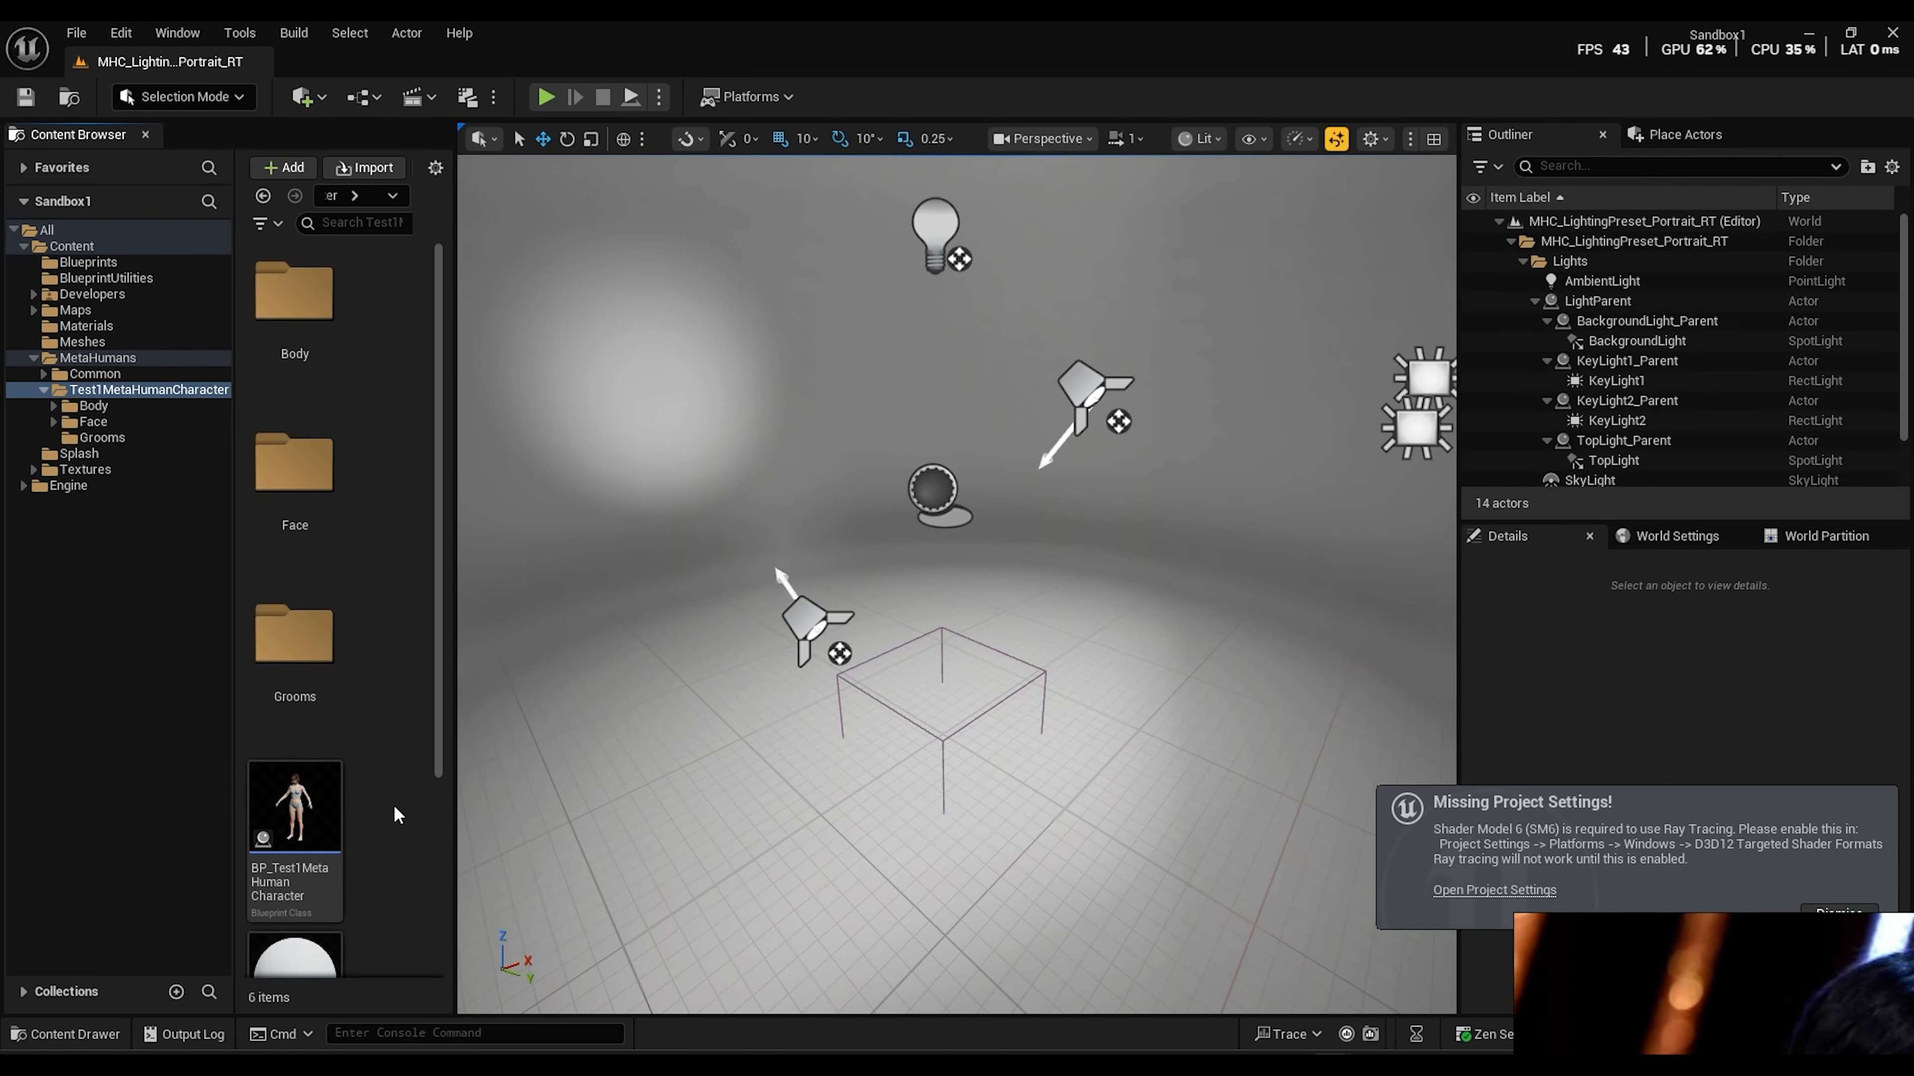
Create a MetaHuman Identity asset named Zoey1Identity in the Test1MetaHumanCharacter folder
{"action": "scroll", "coordinate": [388, 805], "scroll_direction": "down", "scroll_amount": 3}
{"action": "right_click", "coordinate": [321, 871]}
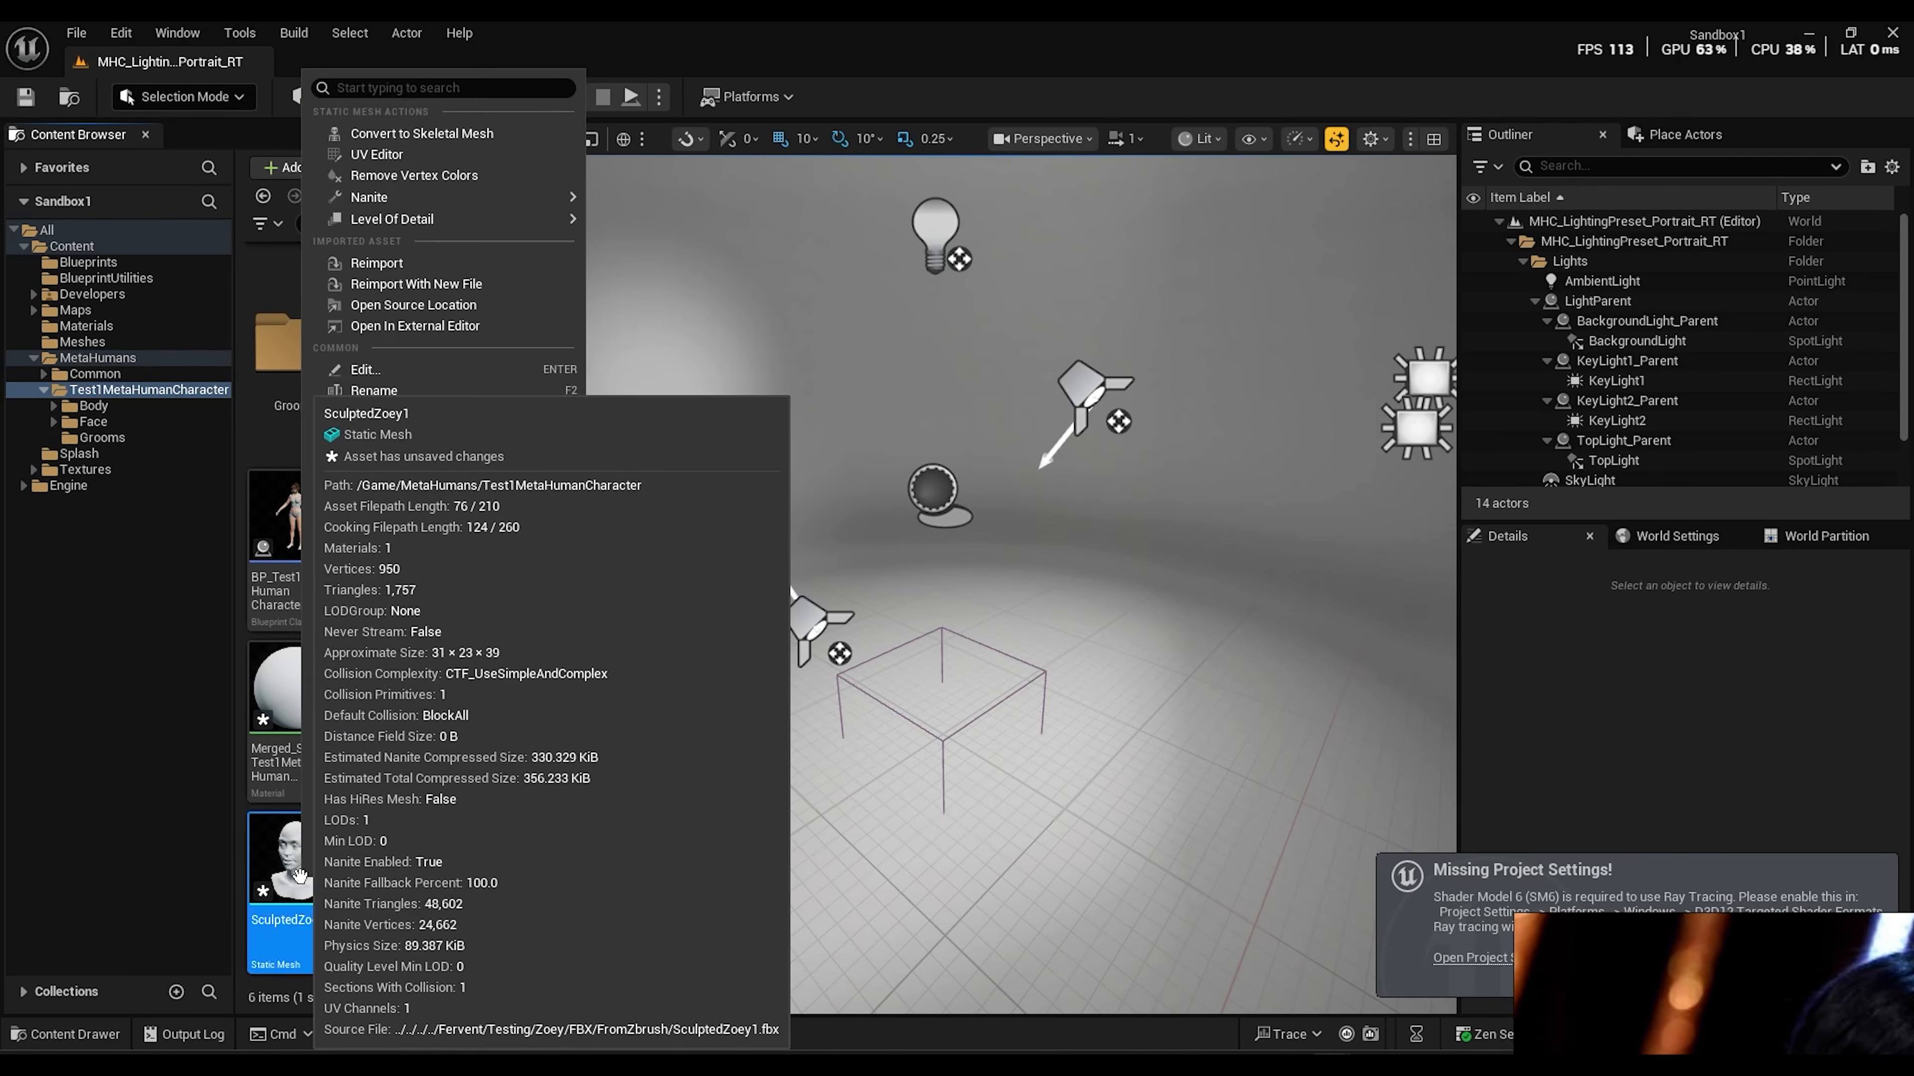
{"action": "left_click", "coordinate": [388, 966]}
{"action": "right_click", "coordinate": [392, 899]}
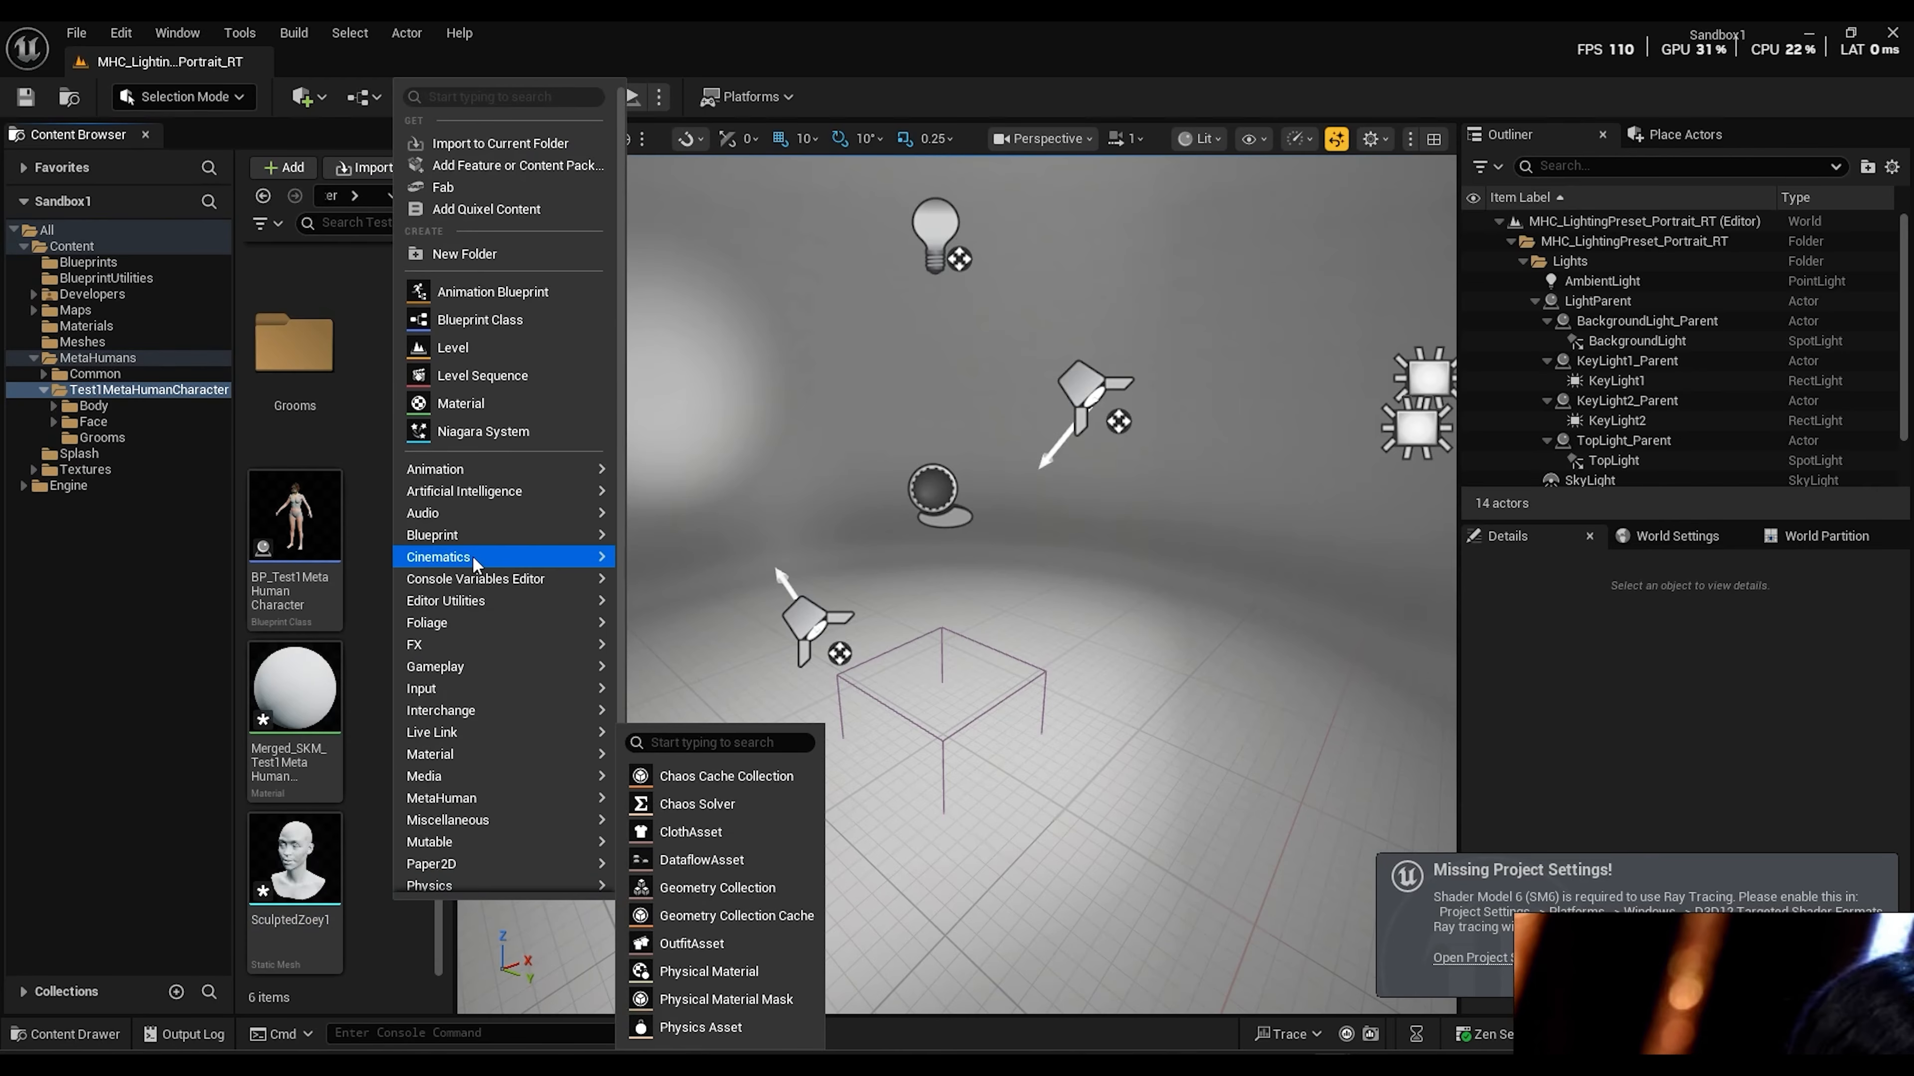
{"action": "mouse_move", "coordinate": [486, 700]}
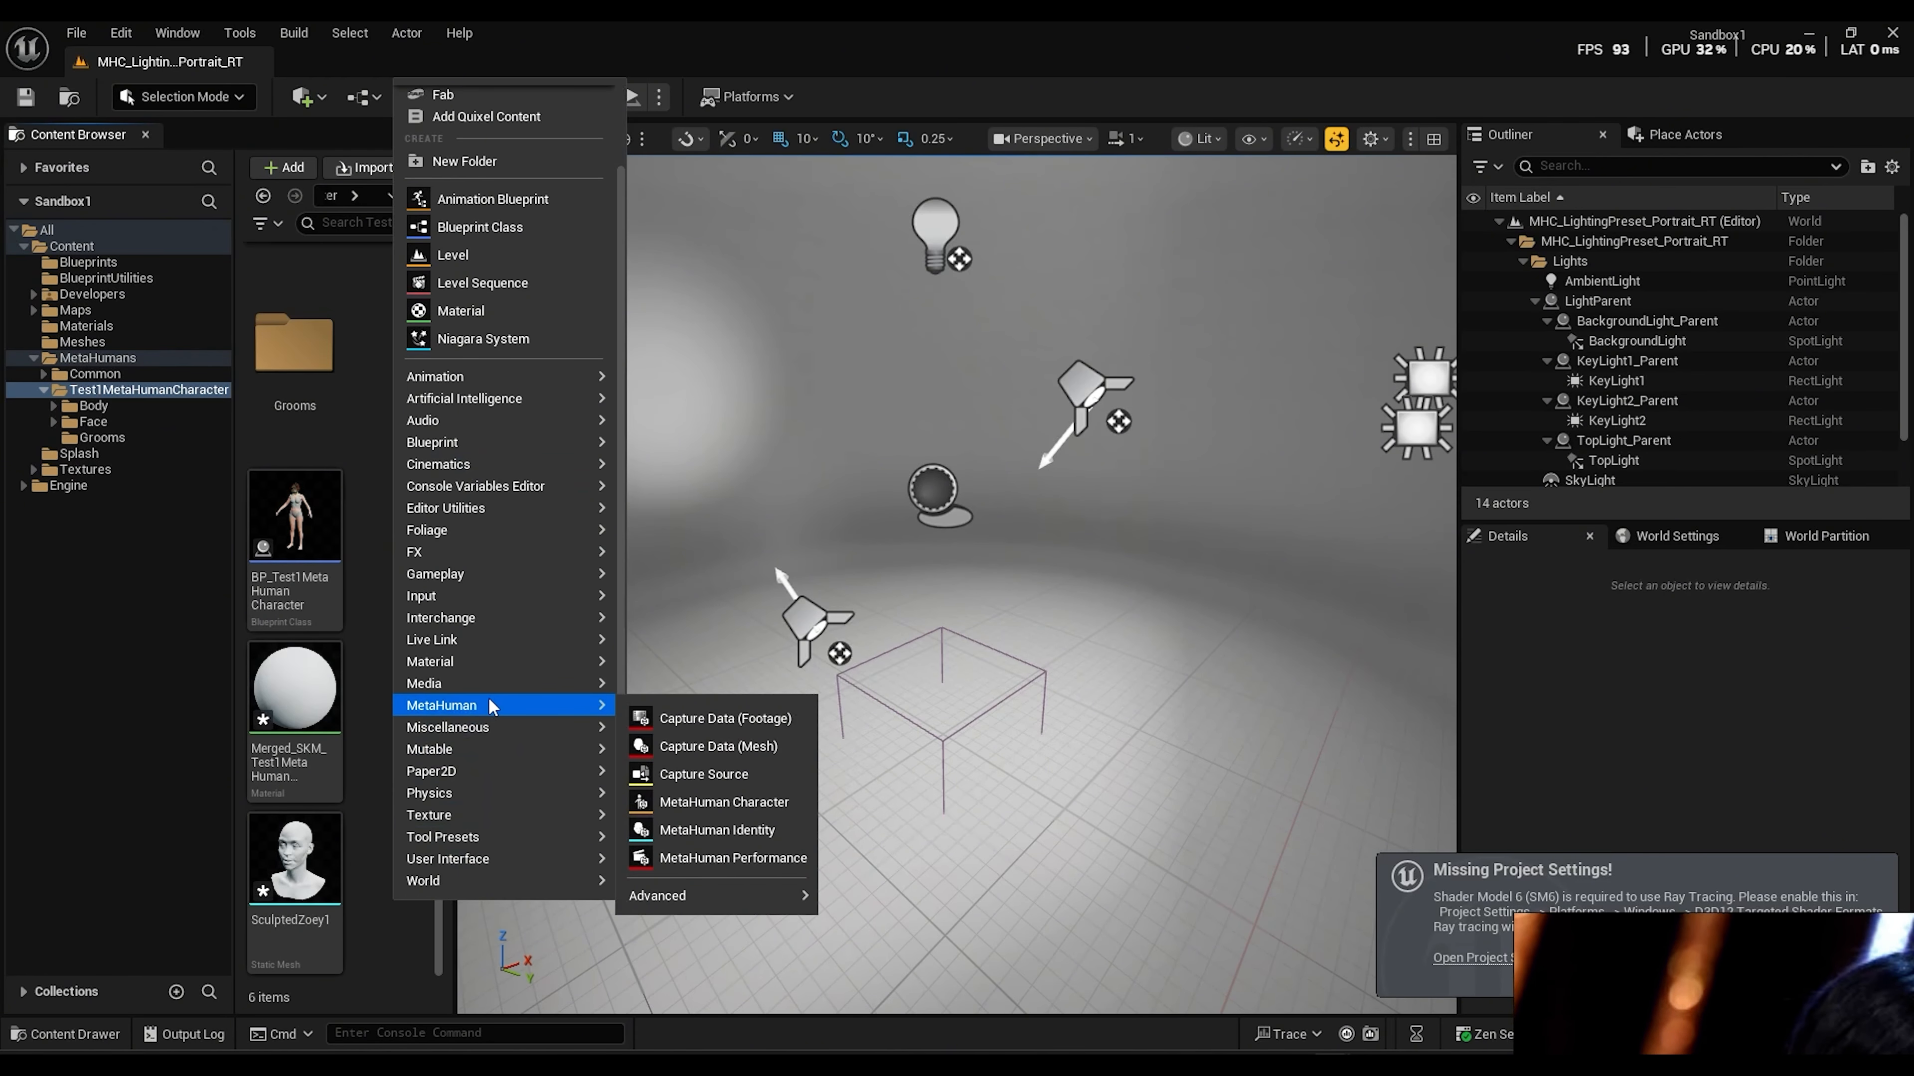
{"action": "left_click", "coordinate": [723, 830]}
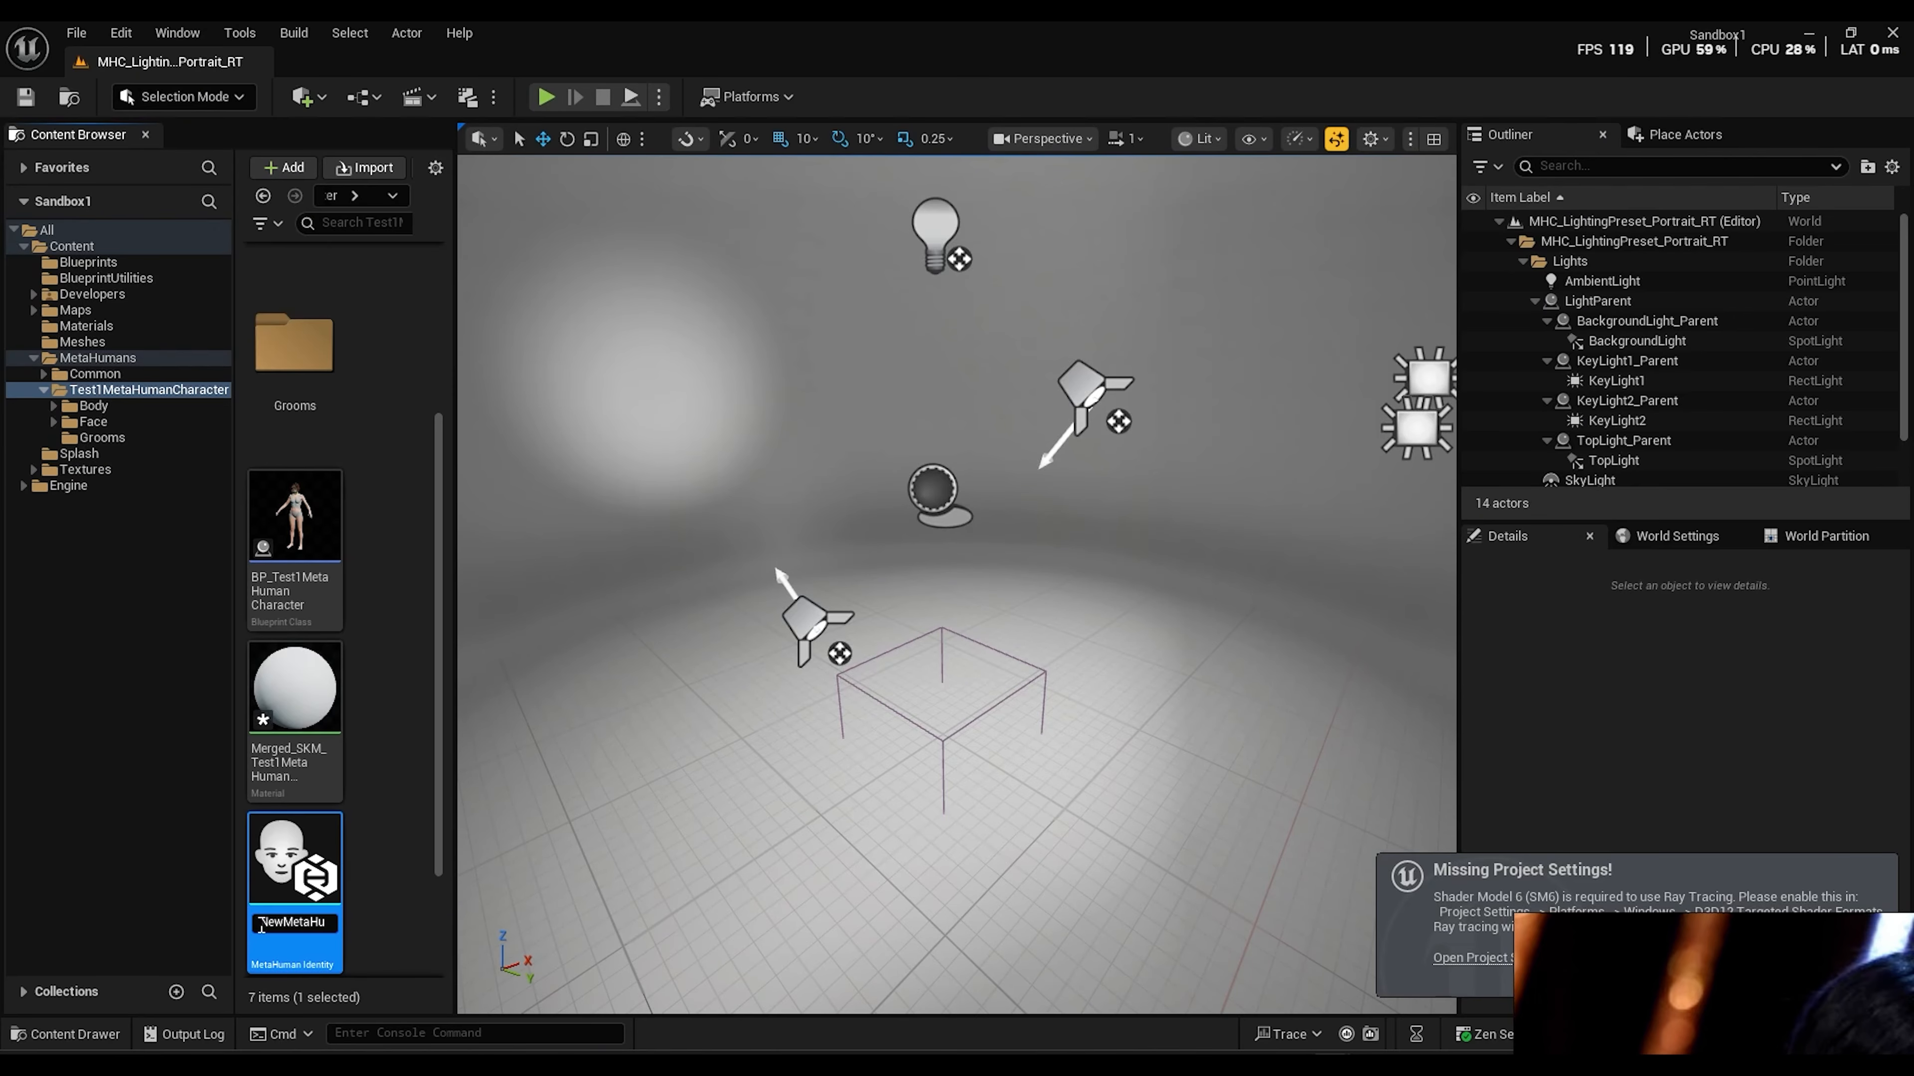
{"action": "type", "text": "Zoey1Identity"}
{"action": "key", "text": "Return"}
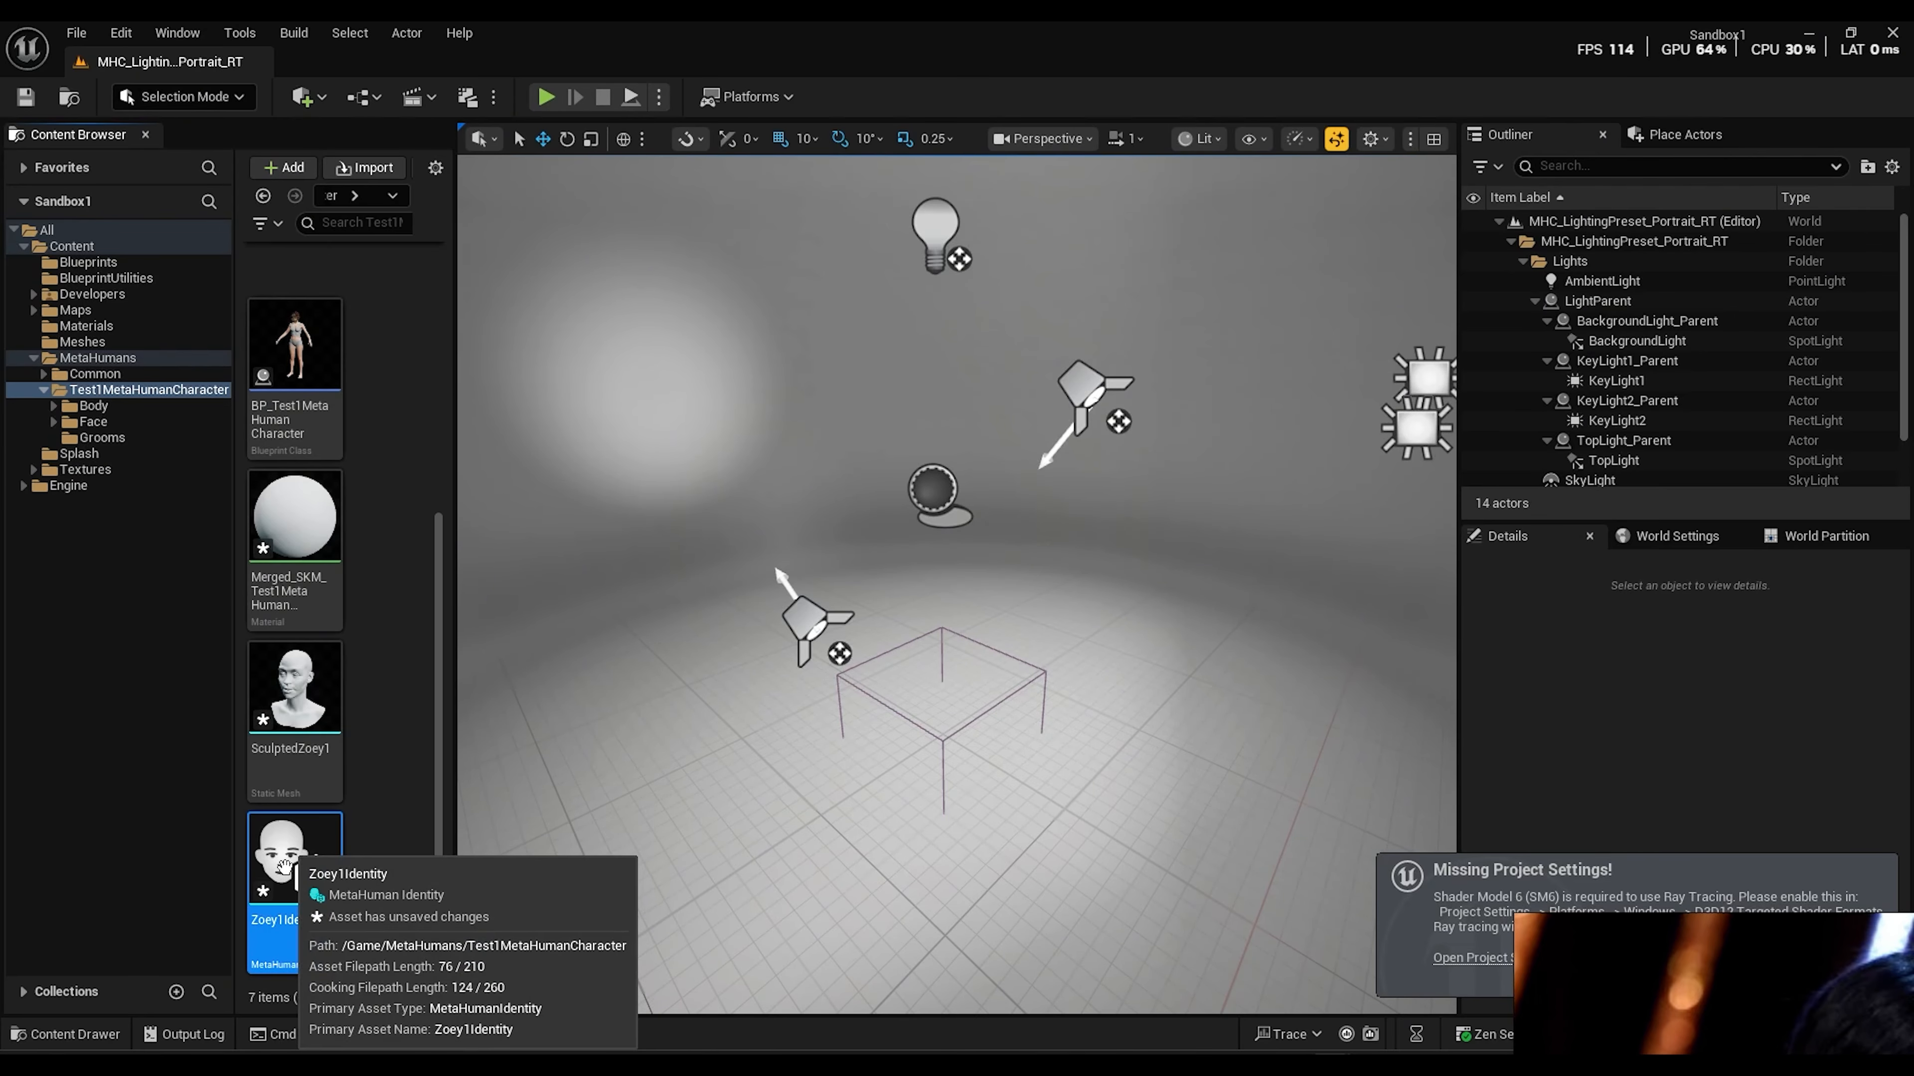
Open Zoey1Identity and create its components from the SculptedZoey1 static mesh
{"action": "double_click", "coordinate": [289, 876]}
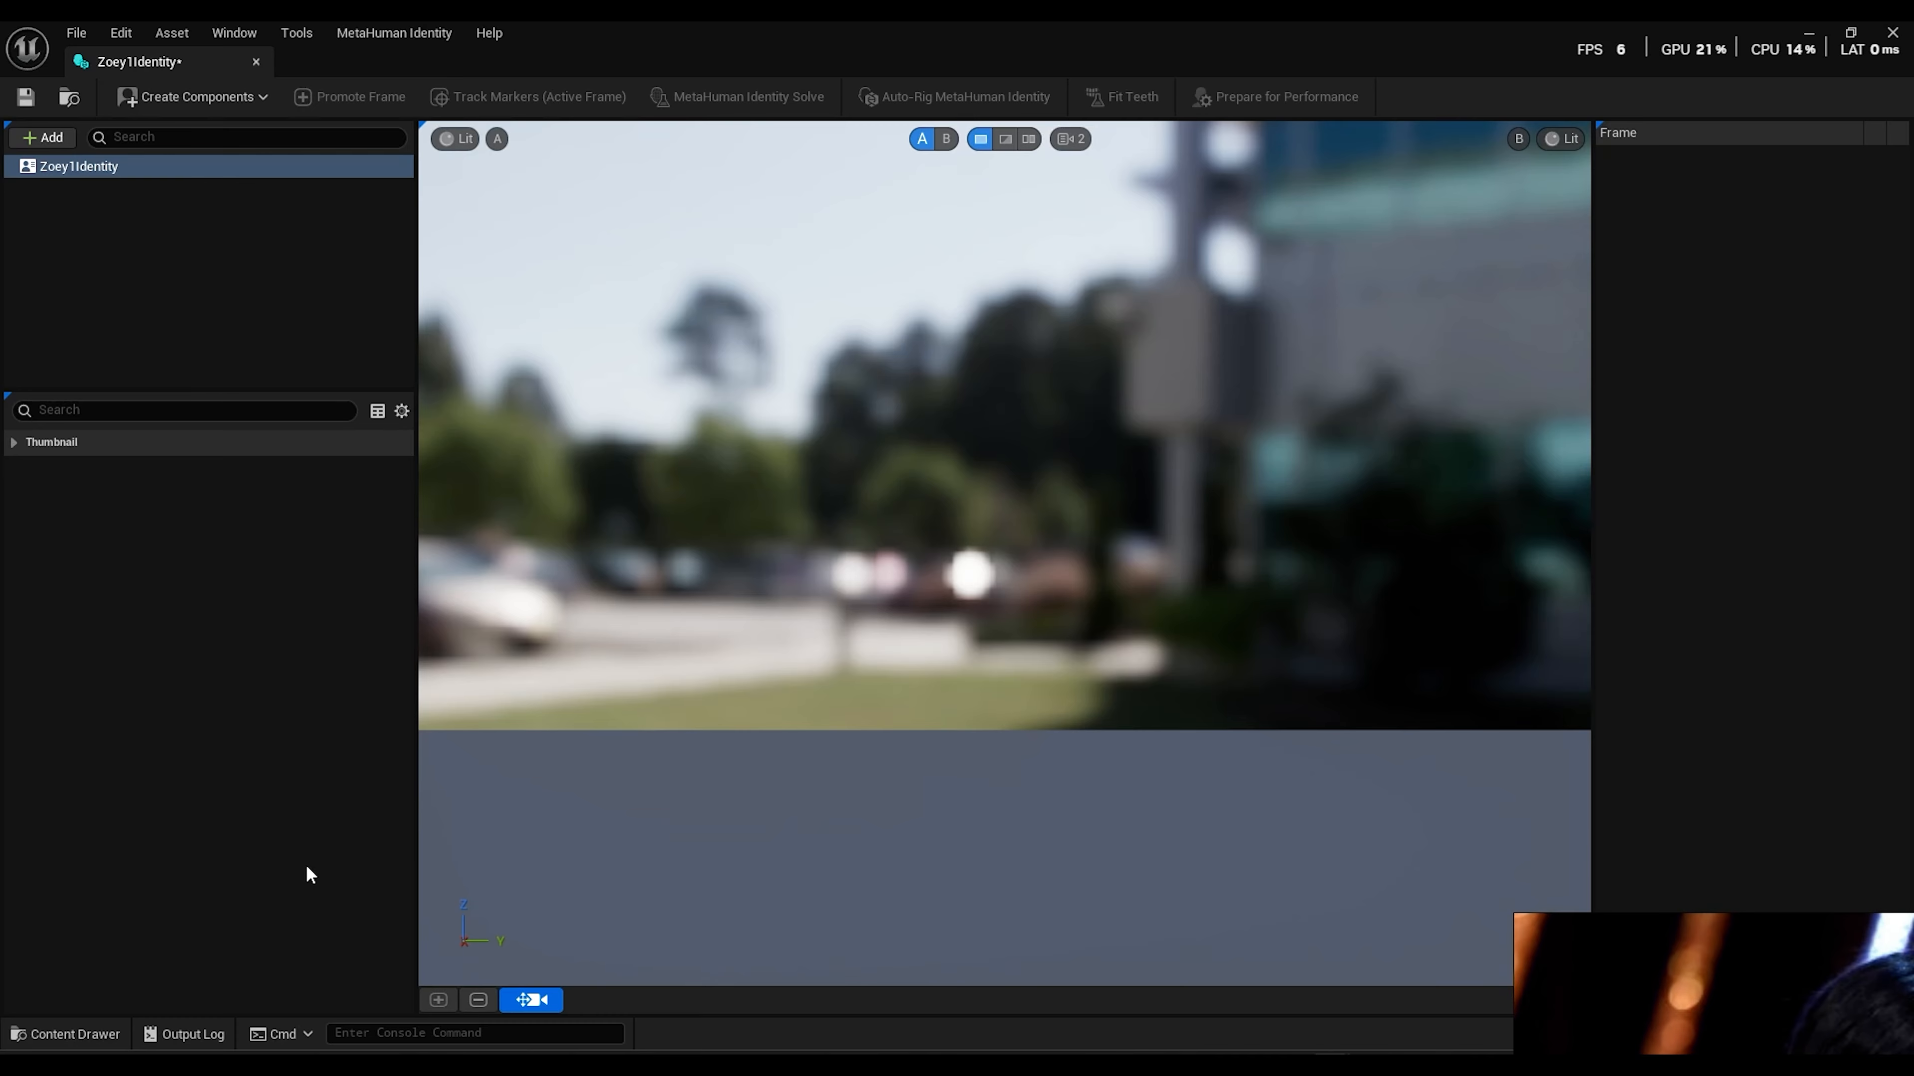
{"action": "left_click", "coordinate": [43, 137]}
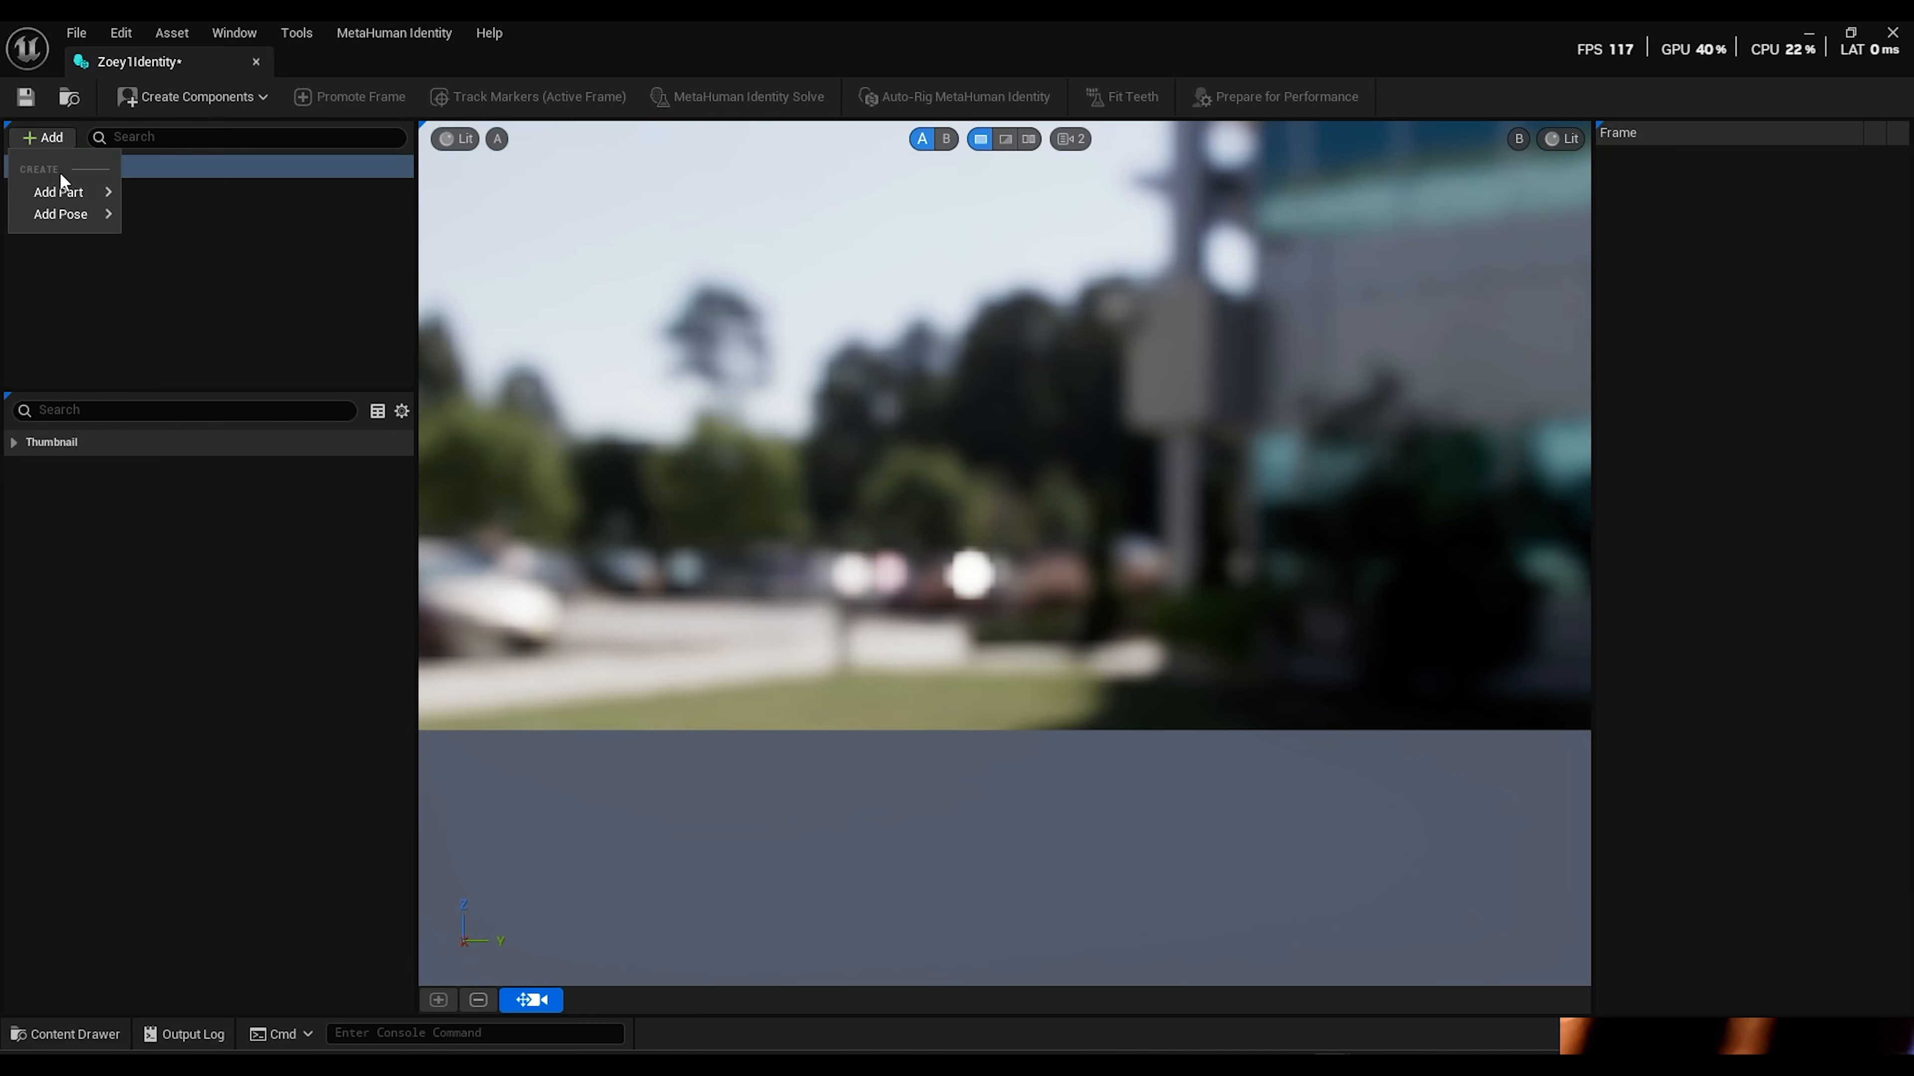
{"action": "mouse_move", "coordinate": [74, 216]}
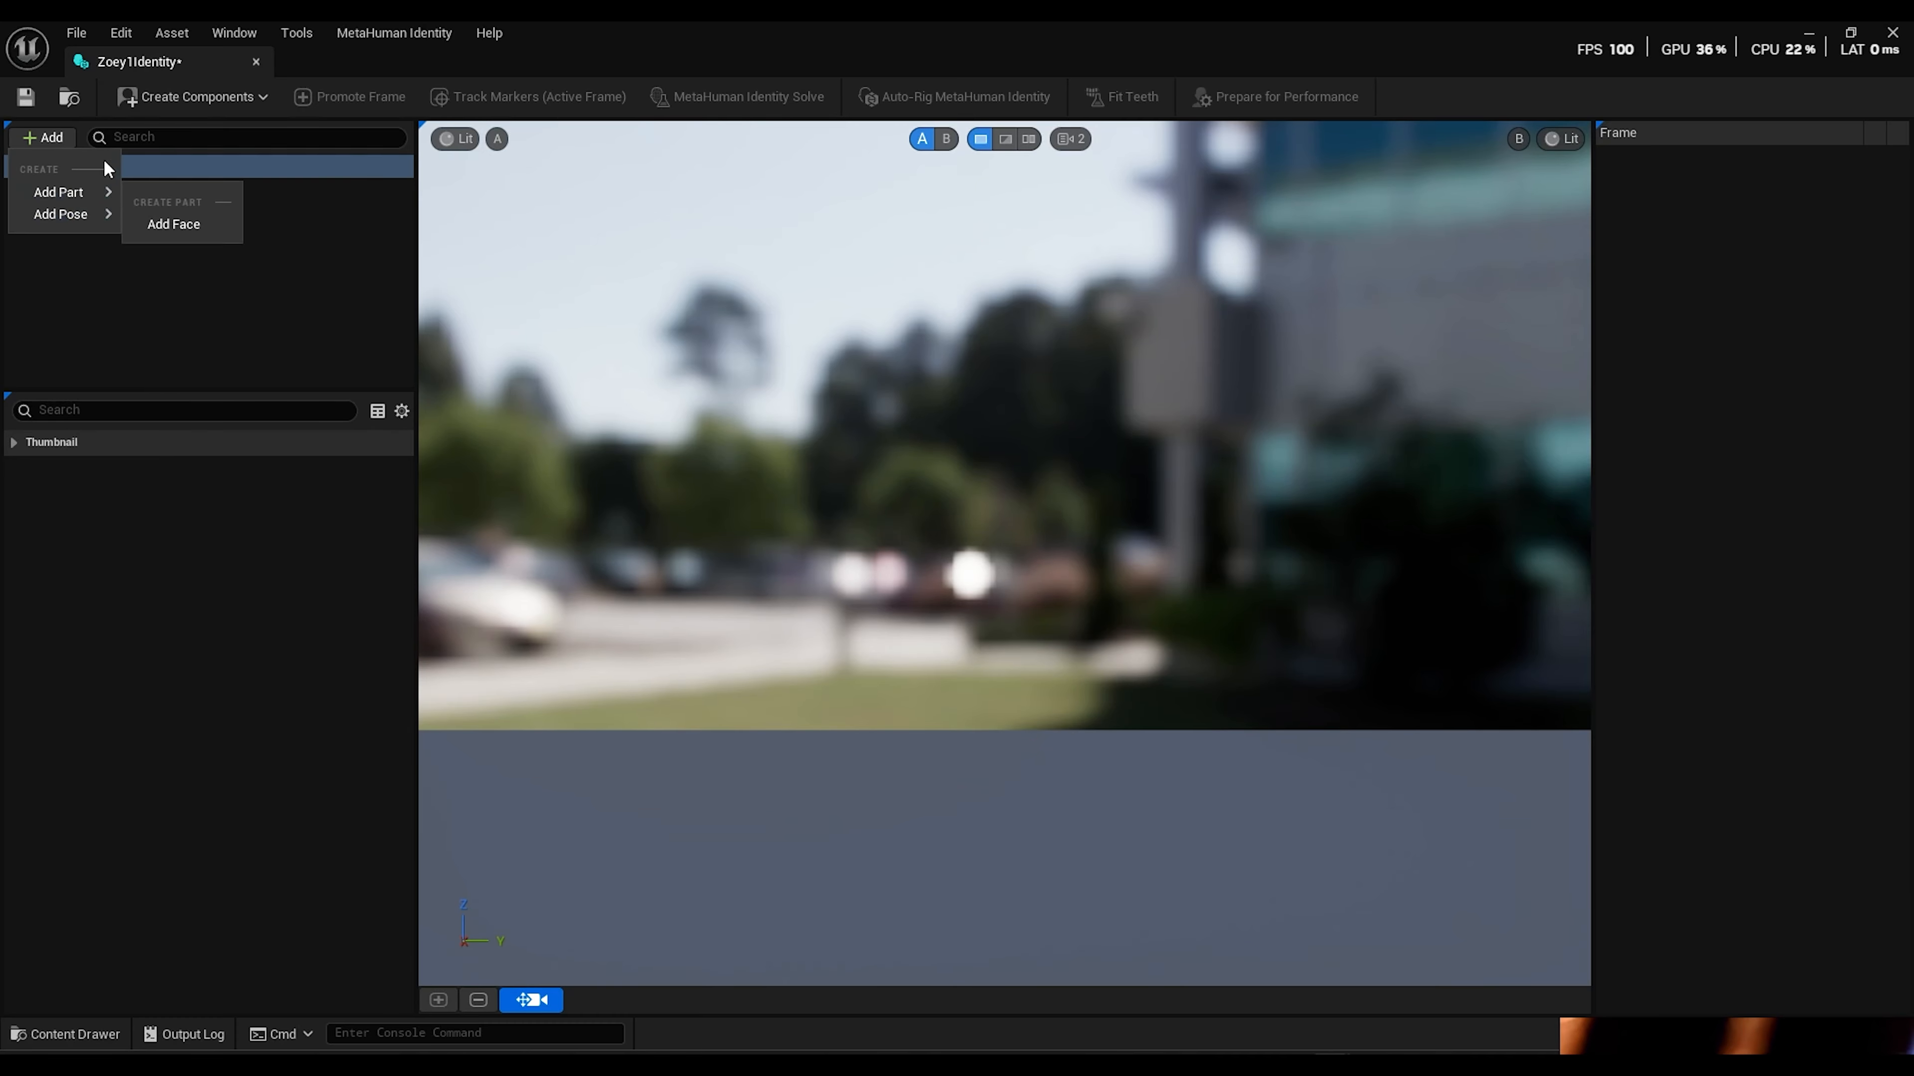
{"action": "left_click", "coordinate": [115, 106]}
{"action": "mouse_move", "coordinate": [221, 154]}
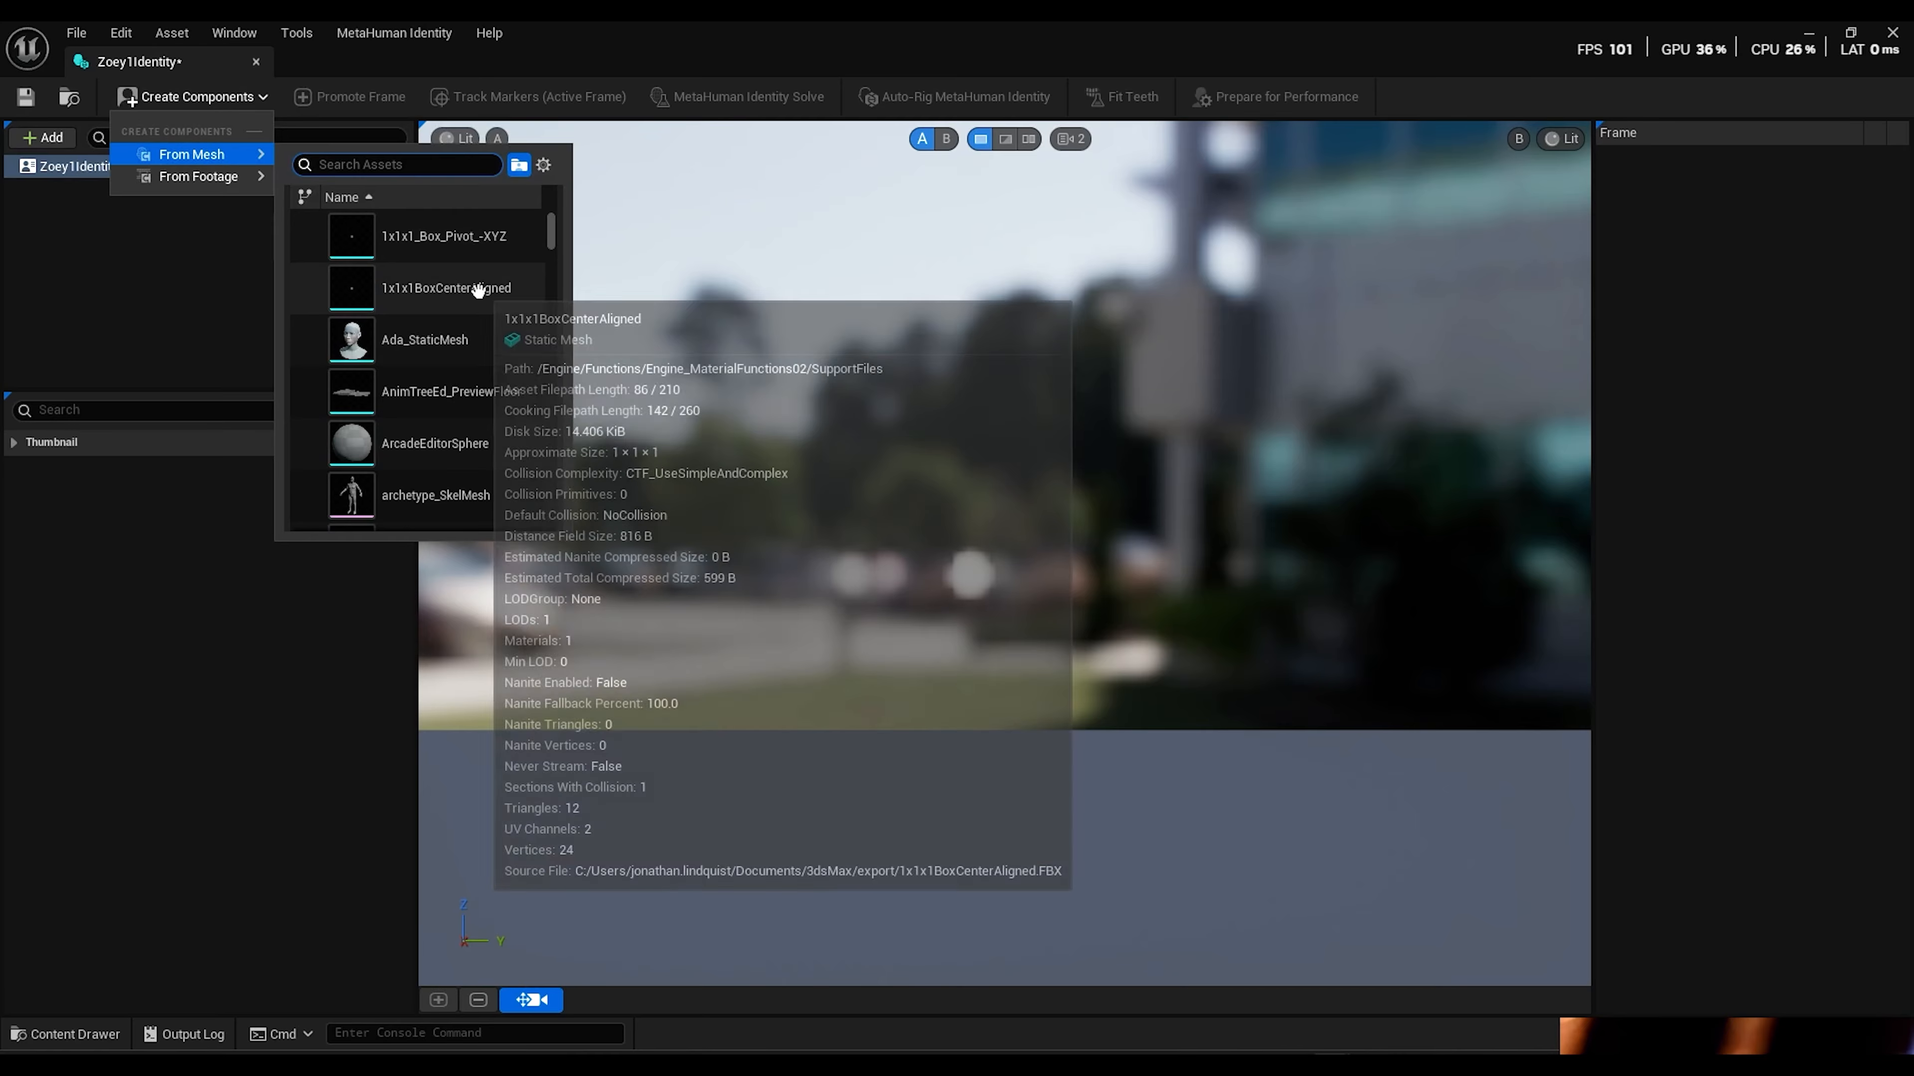
{"action": "left_click_drag", "start_coordinate": [553, 232], "coordinate": [388, 165]}
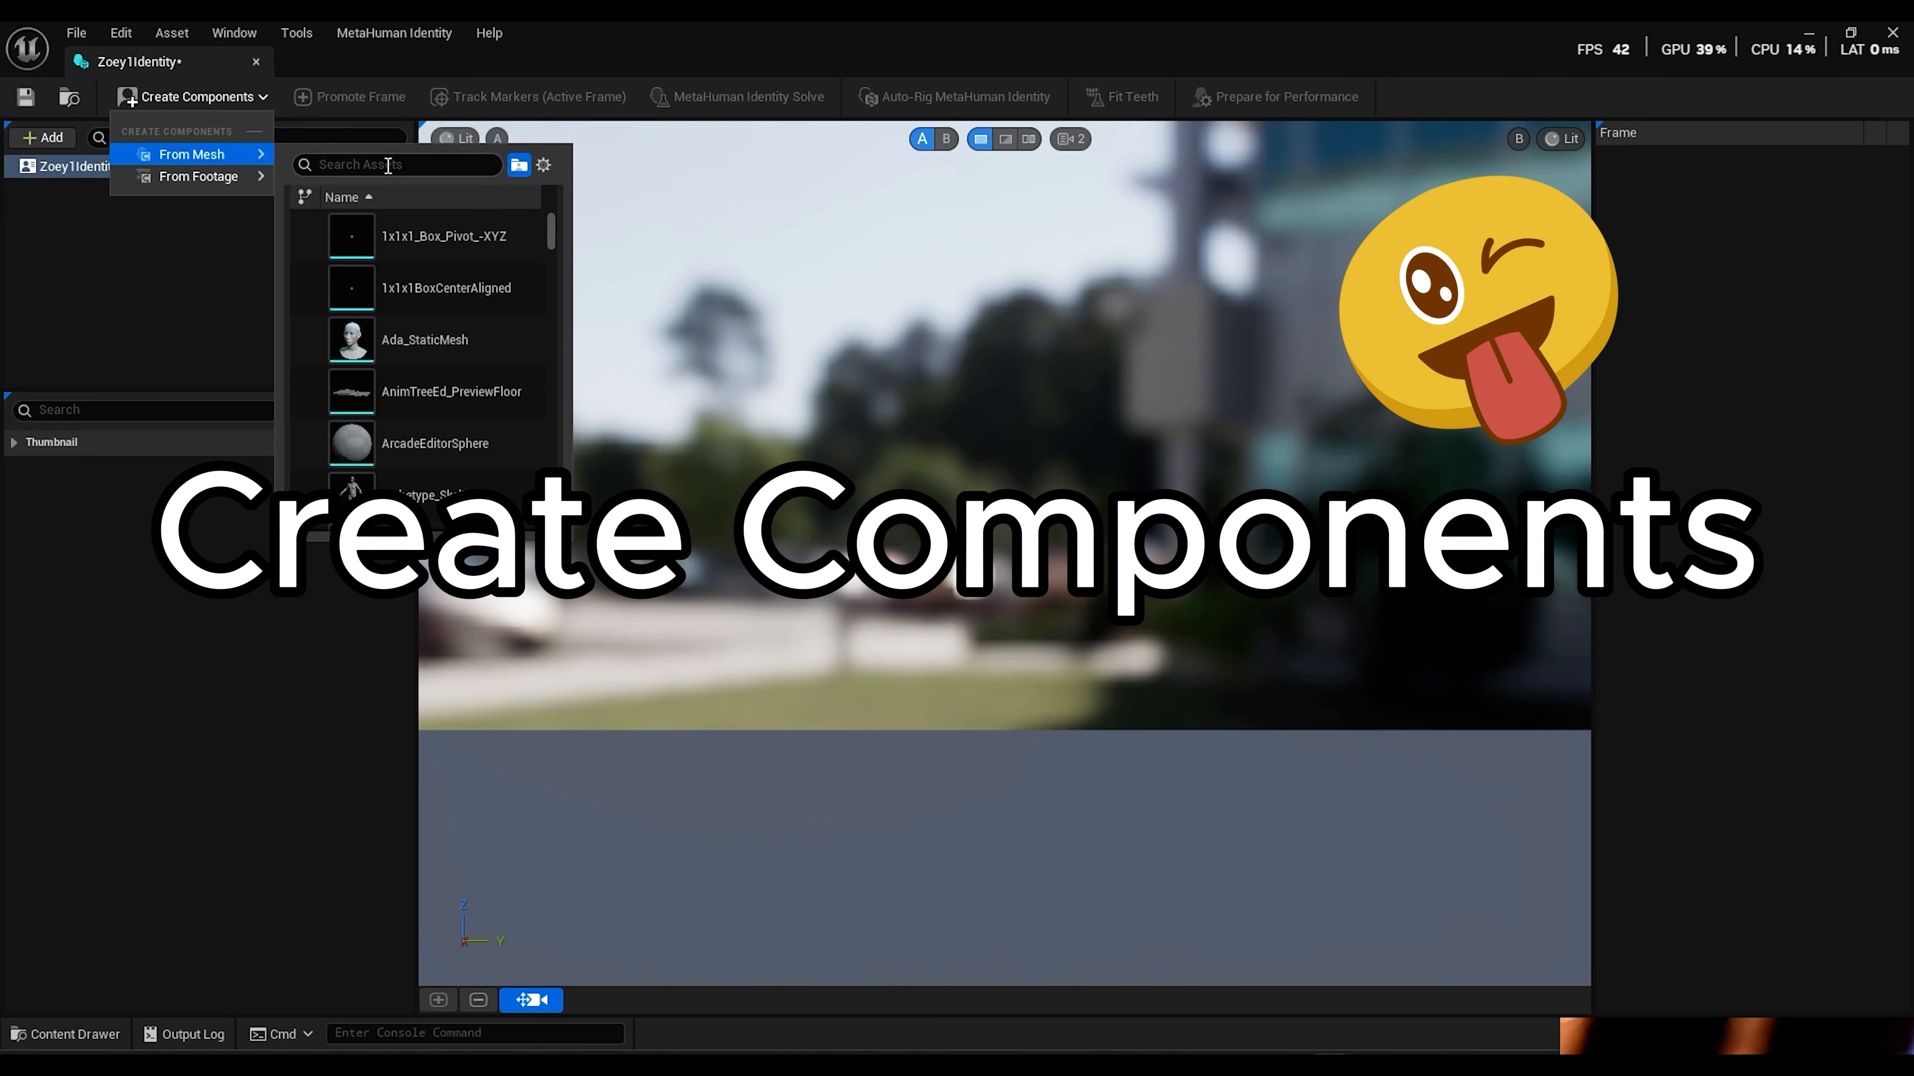
{"action": "type", "text": "zoey"}
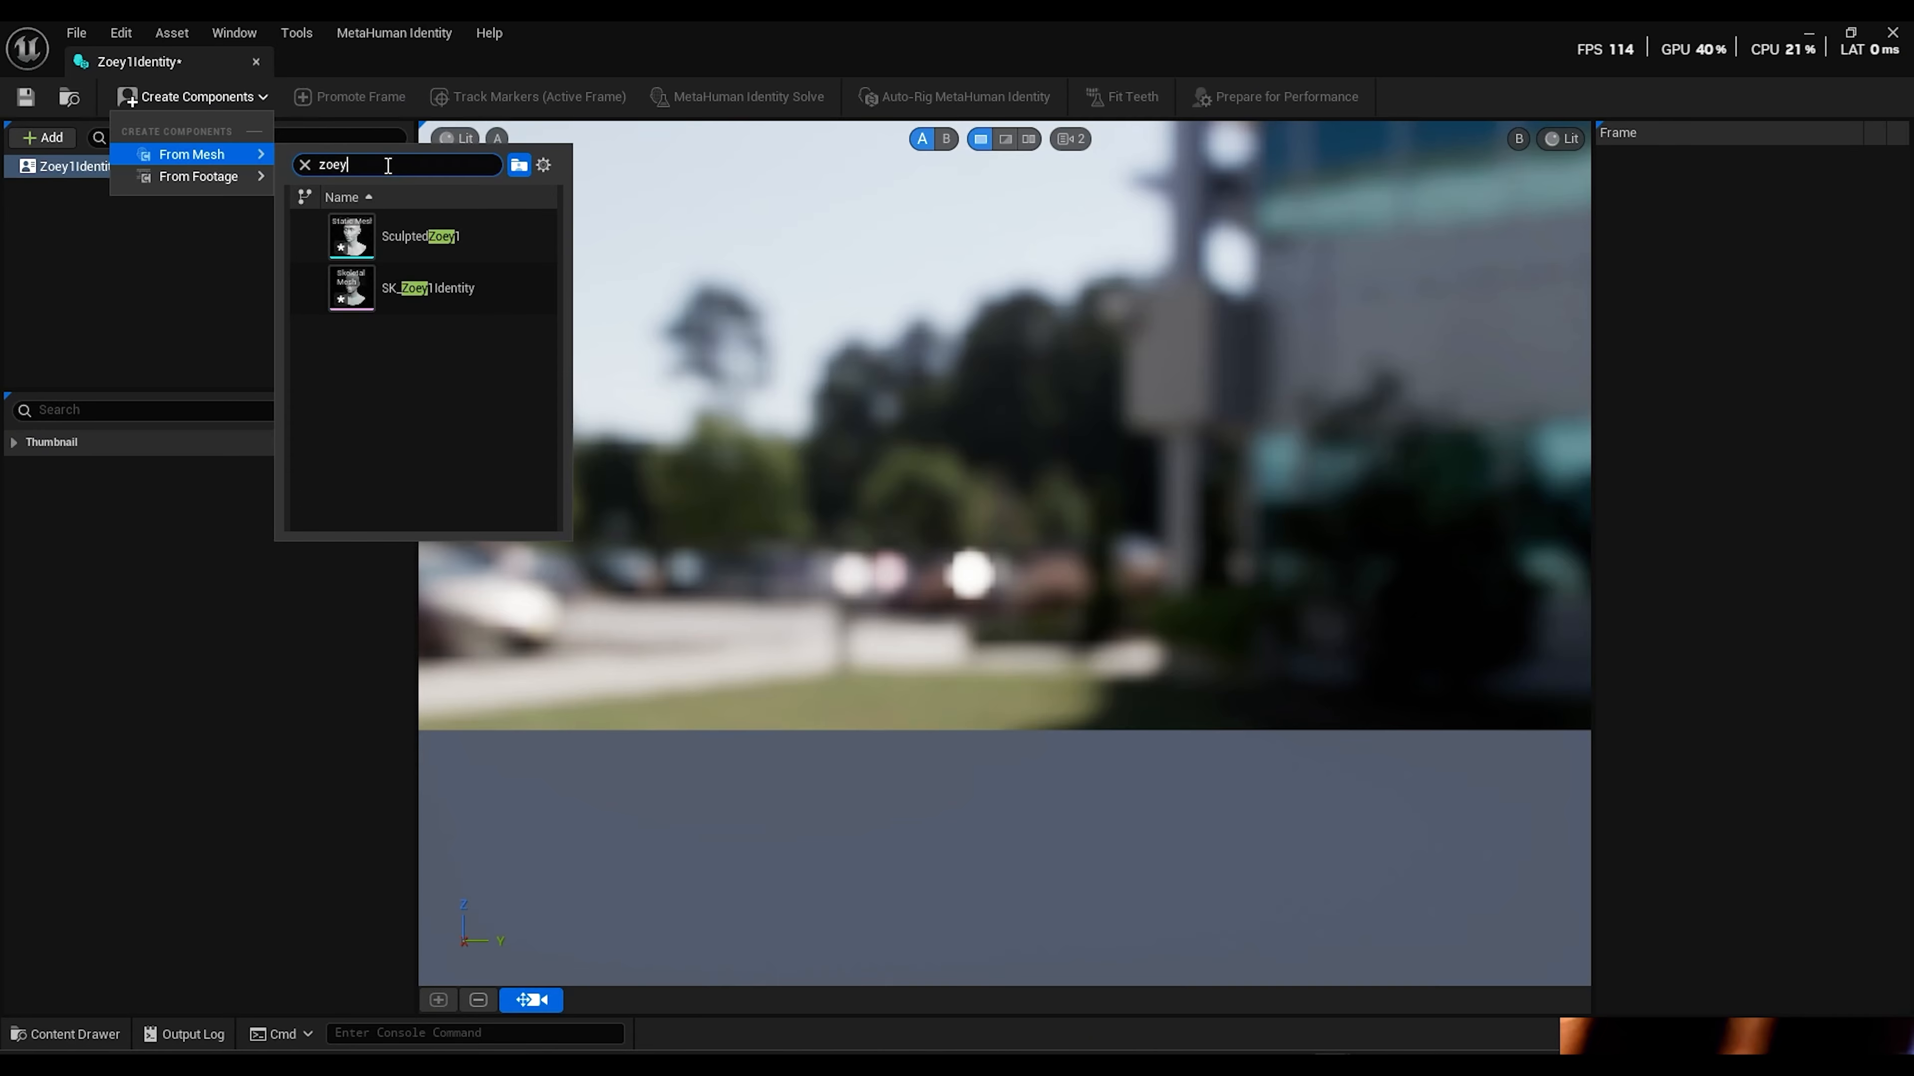
{"action": "left_click", "coordinate": [410, 235]}
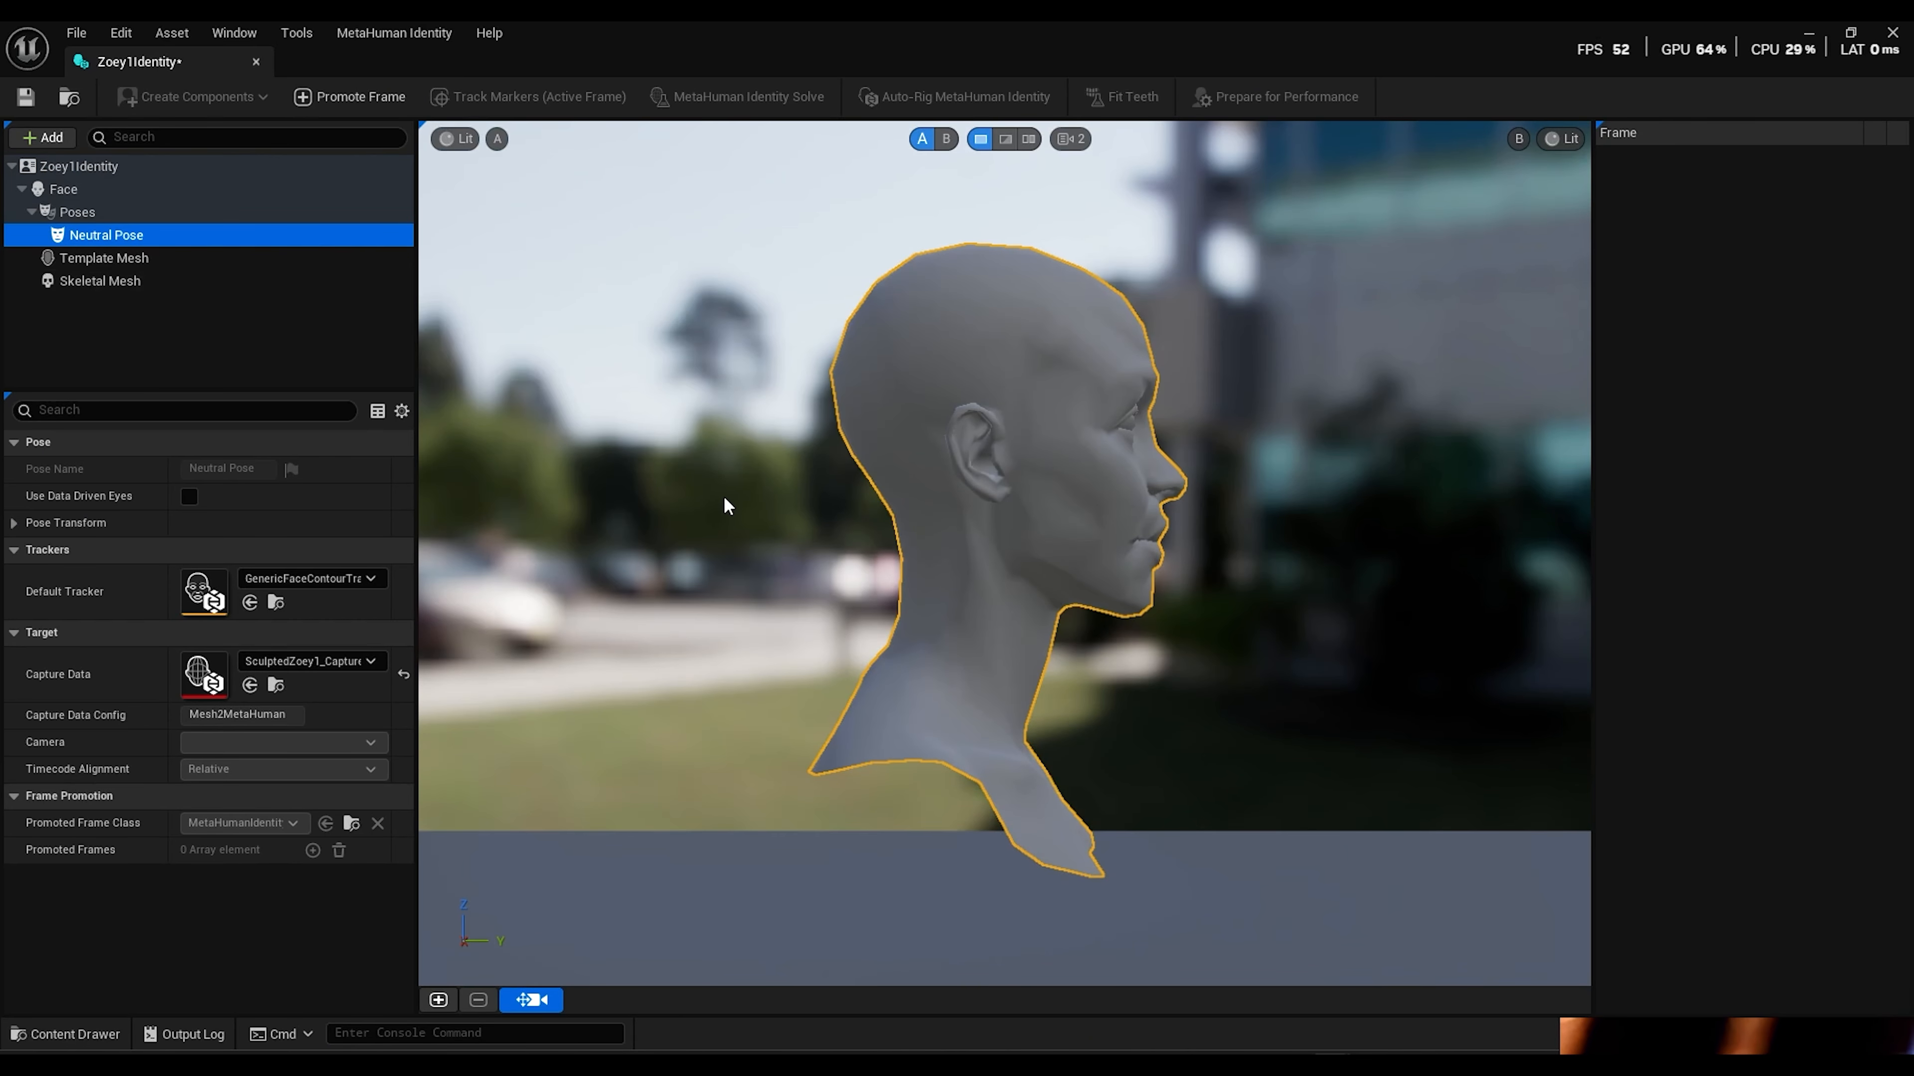
With the Neutral Pose selected, set the viewport's horizontal field of view to 20 and frame the head from the front
{"action": "left_click_drag", "start_coordinate": [808, 501], "coordinate": [535, 503], "text": "alt"}
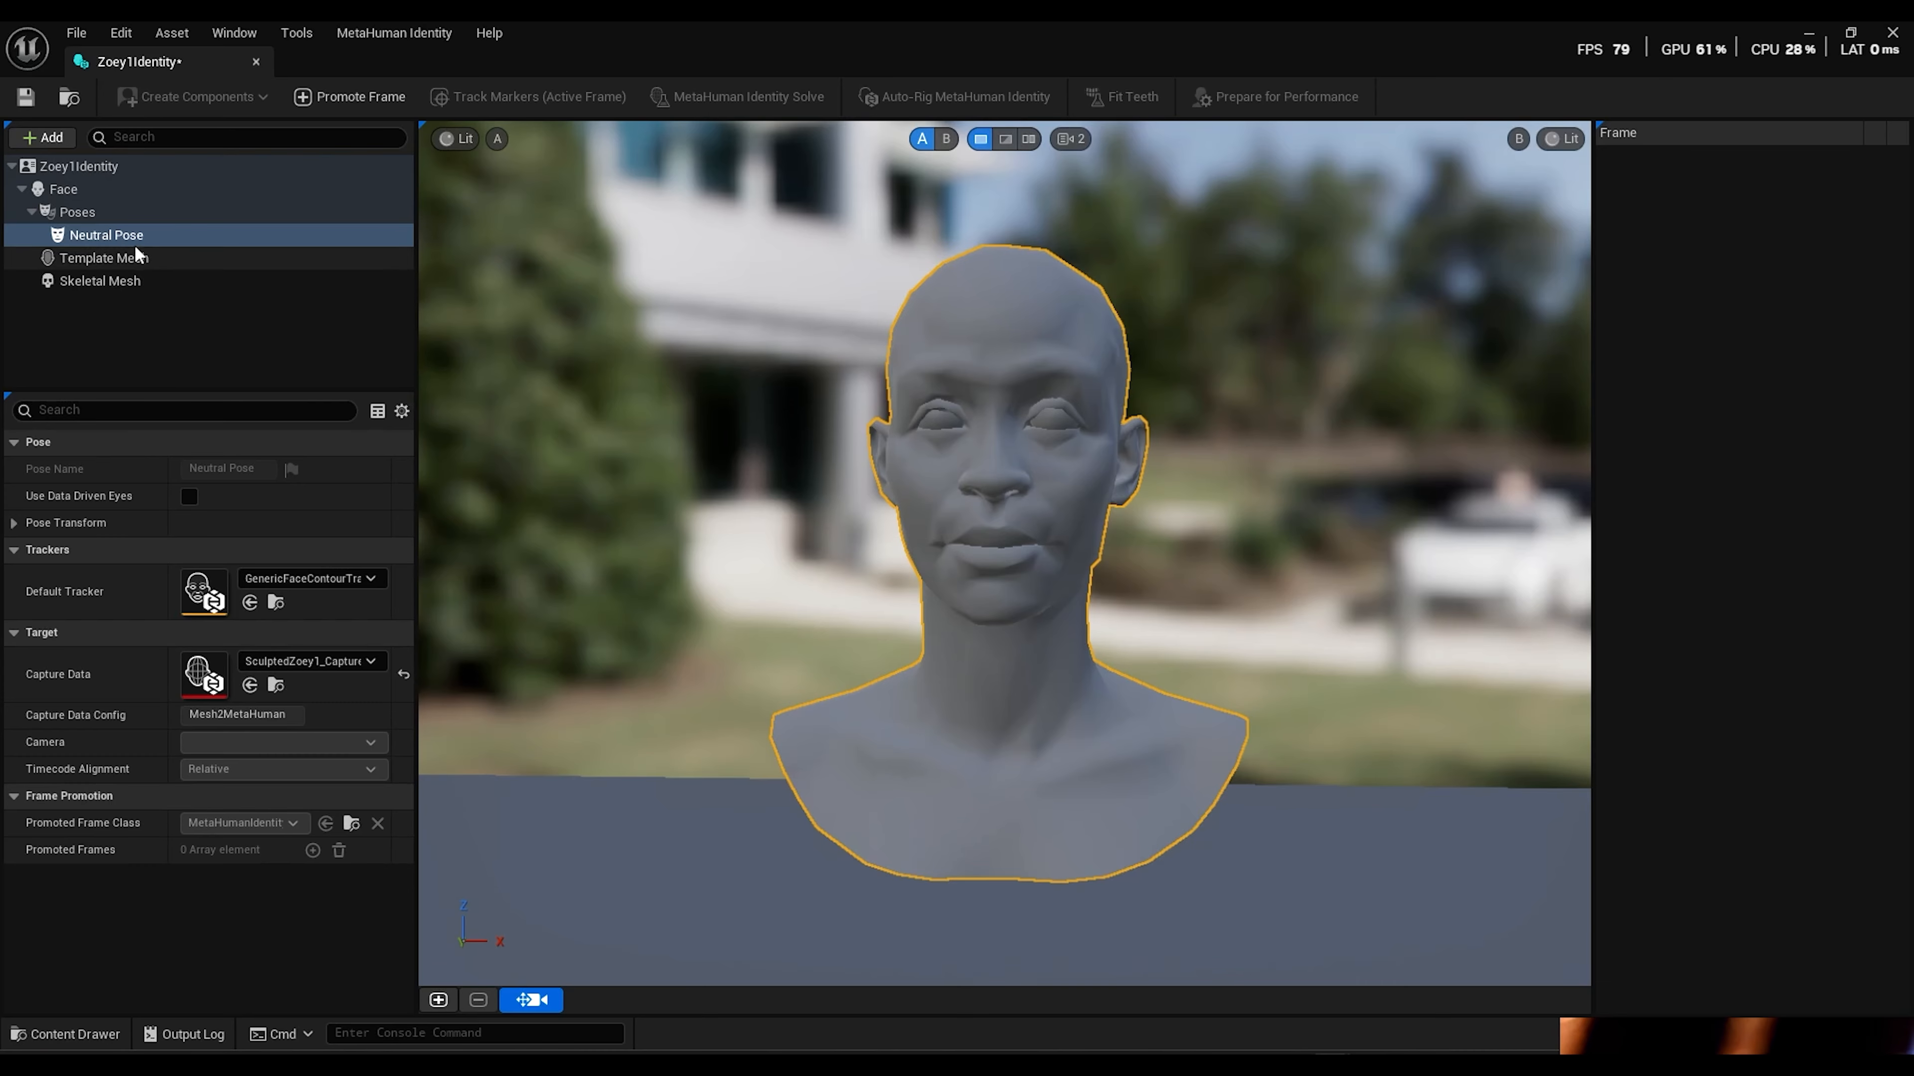
{"action": "left_click", "coordinate": [77, 211]}
{"action": "left_click", "coordinate": [100, 280]}
{"action": "left_click", "coordinate": [63, 189]}
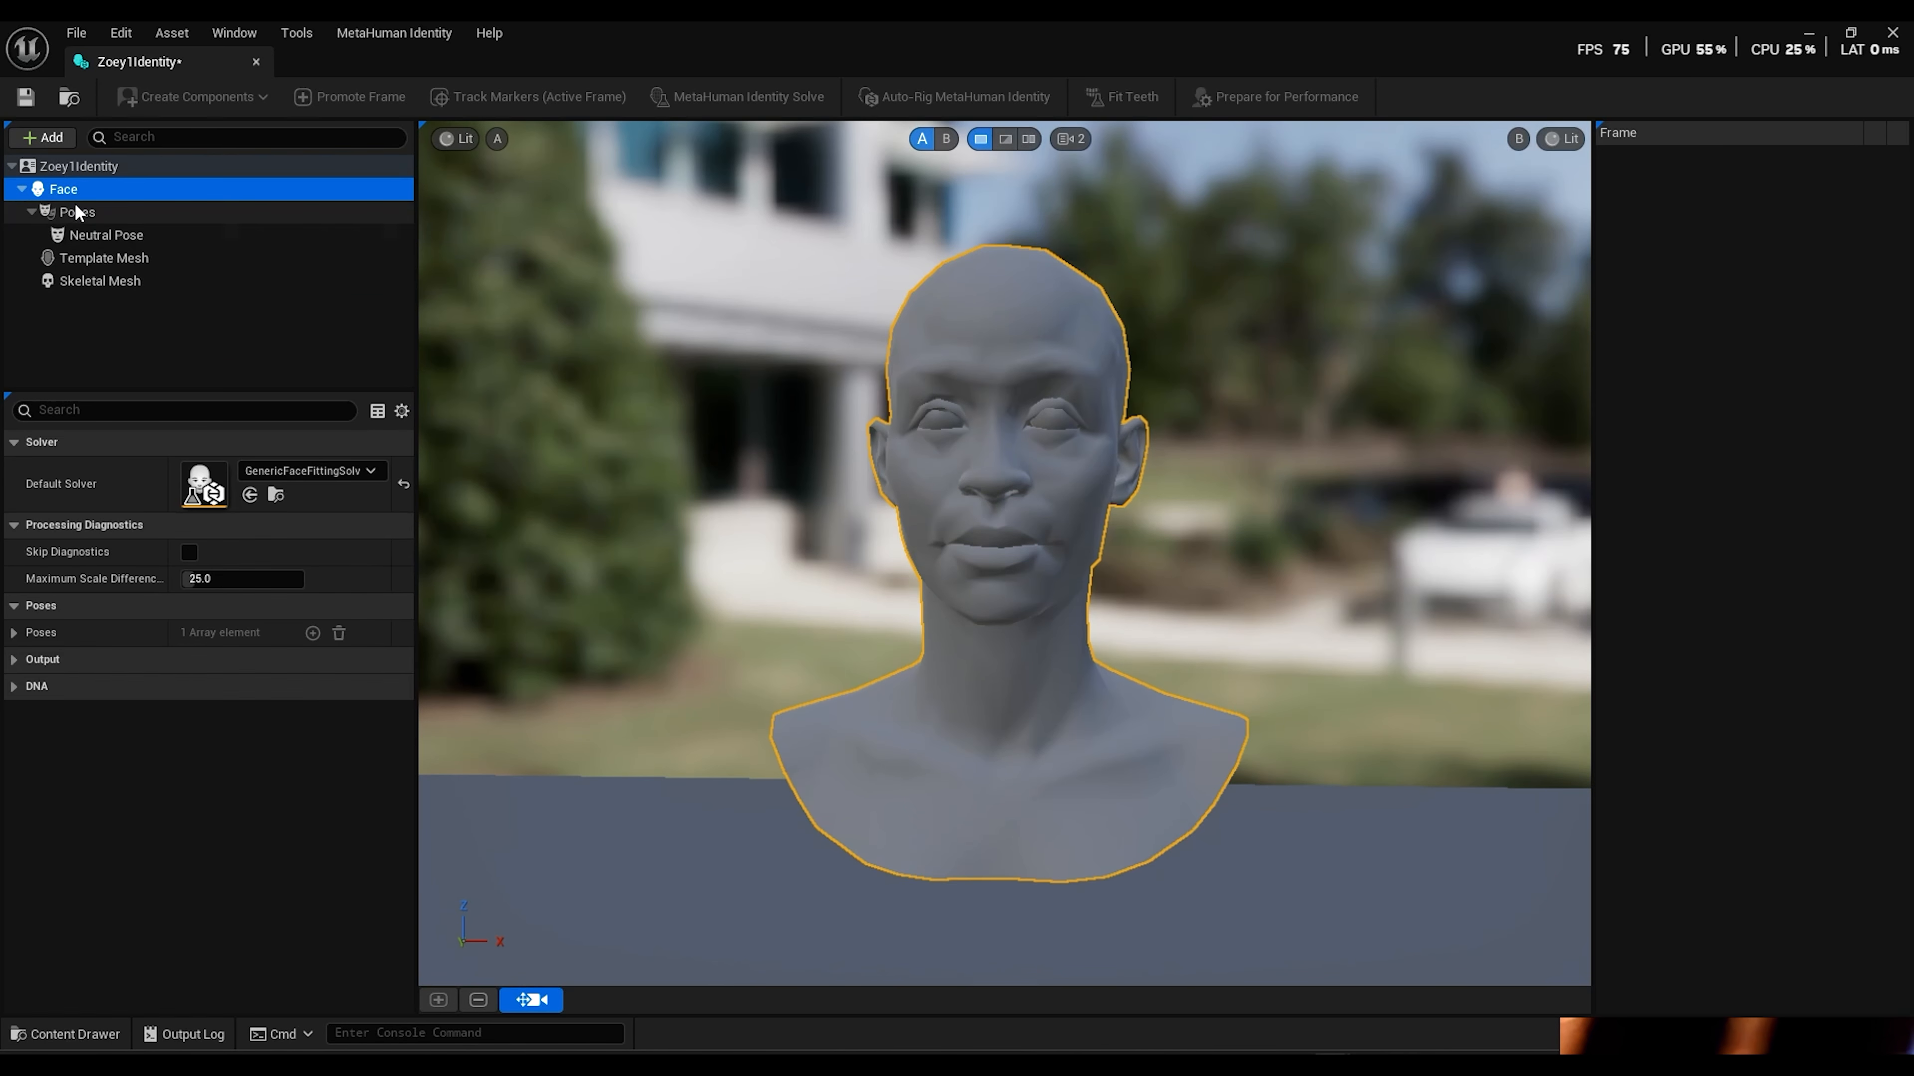
{"action": "left_click", "coordinate": [76, 211]}
{"action": "left_click", "coordinate": [105, 234]}
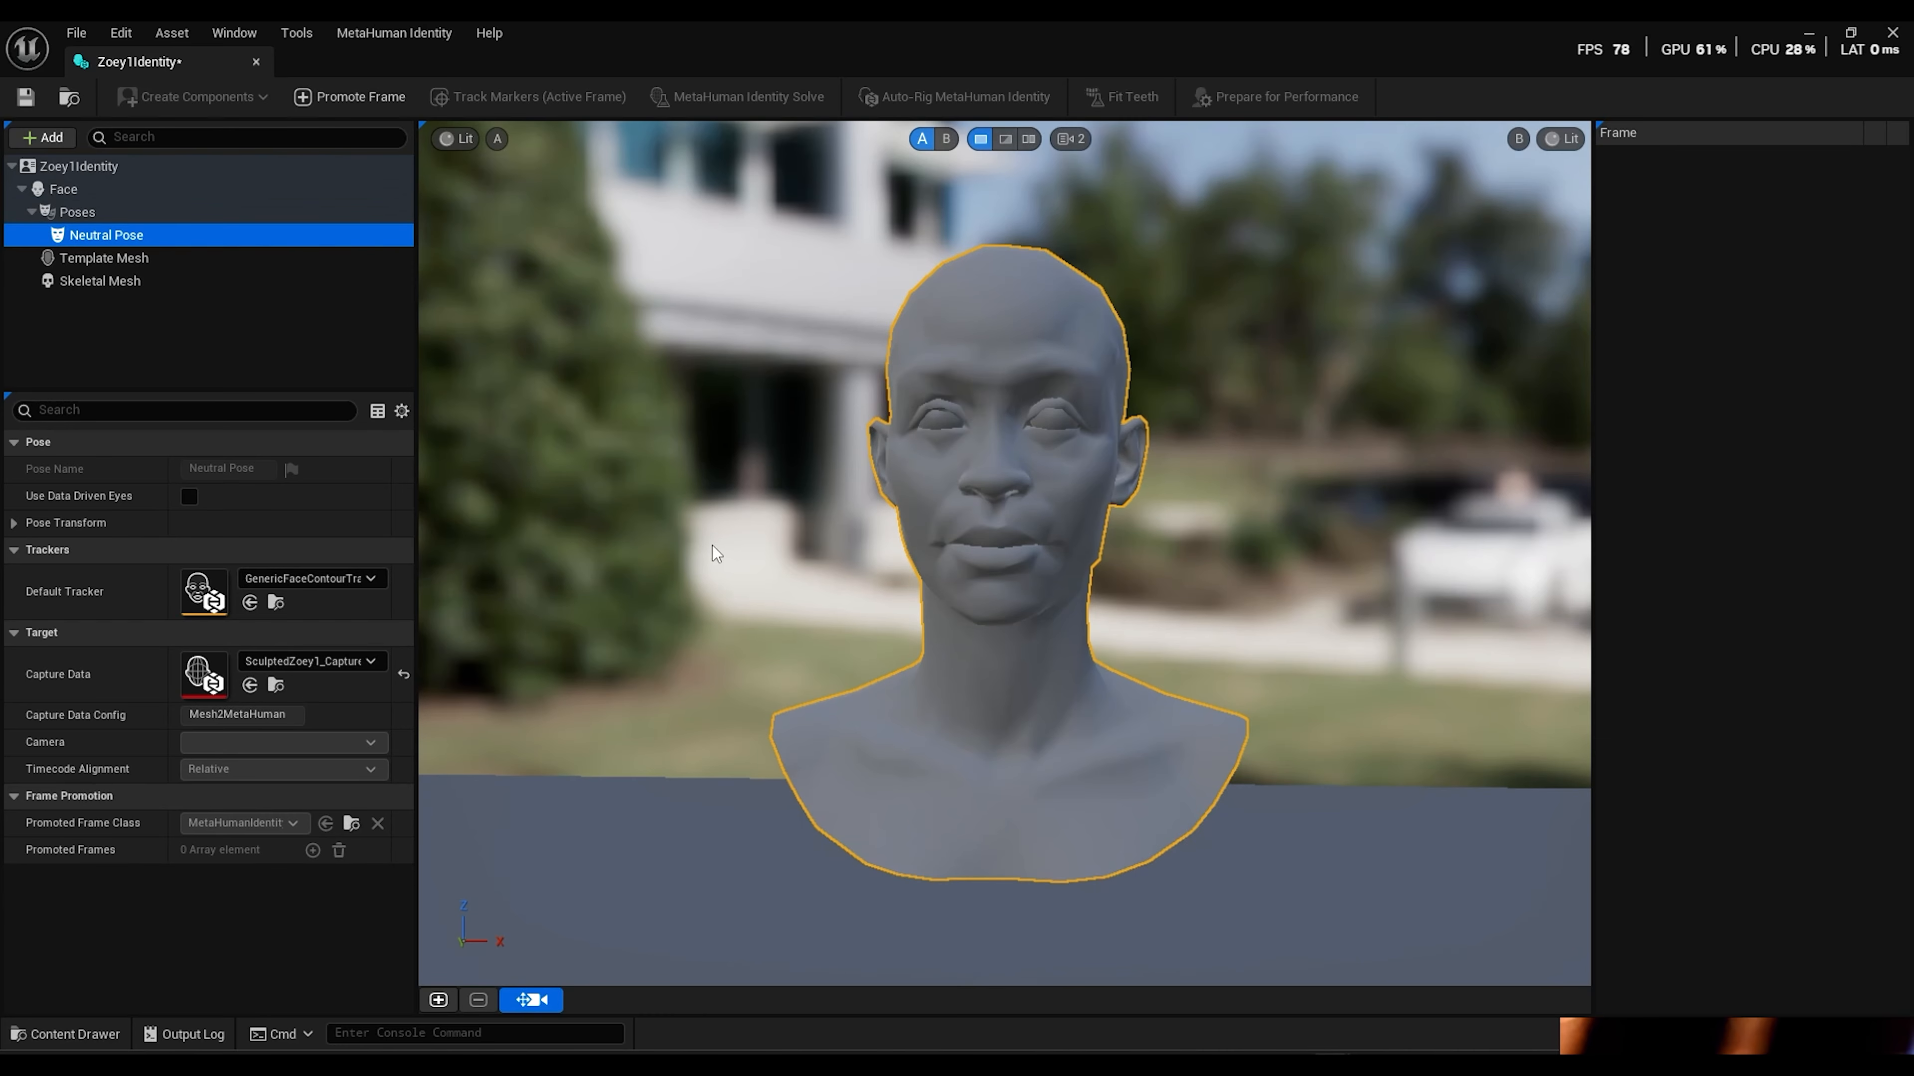
{"action": "left_click", "coordinate": [1068, 138]}
{"action": "left_click", "coordinate": [1109, 322]}
{"action": "type", "text": "20"}
{"action": "key", "text": "Return"}
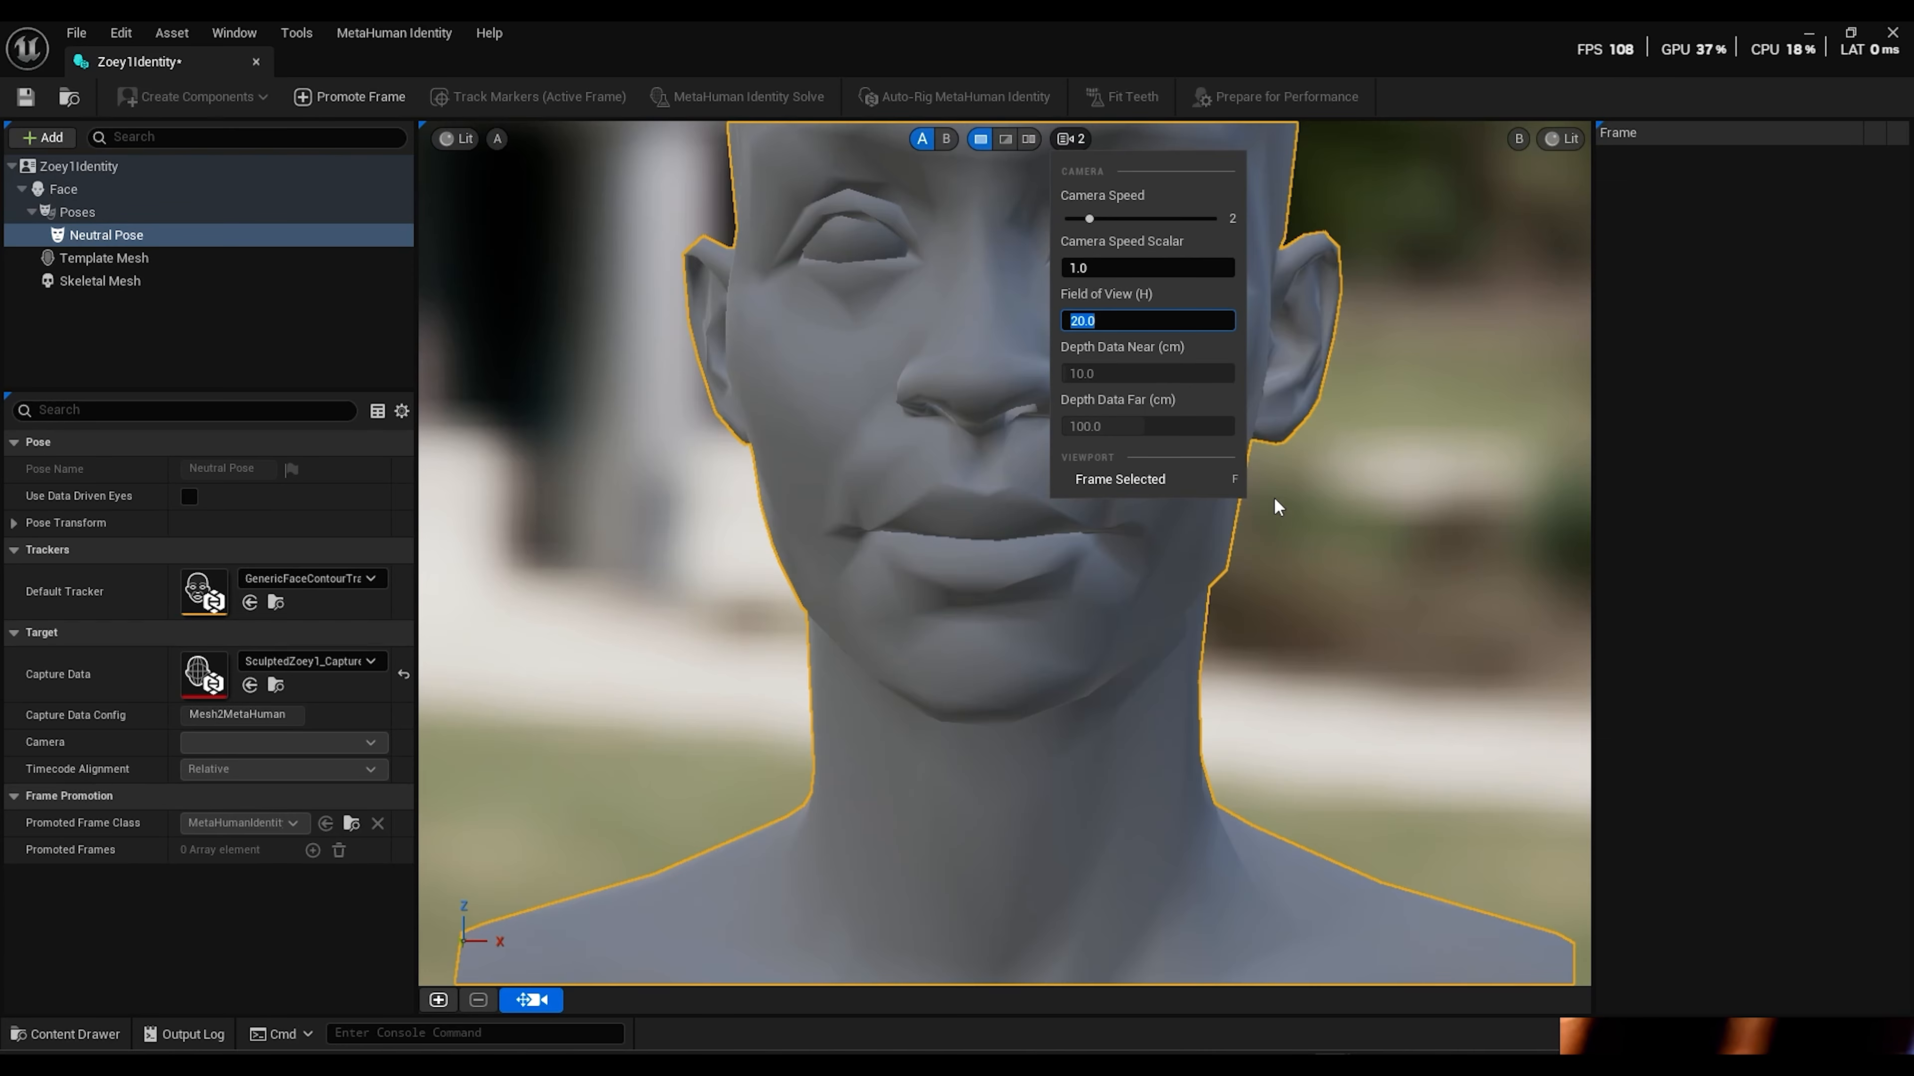
{"action": "left_click_drag", "start_coordinate": [1325, 534], "coordinate": [1355, 516], "text": "alt"}
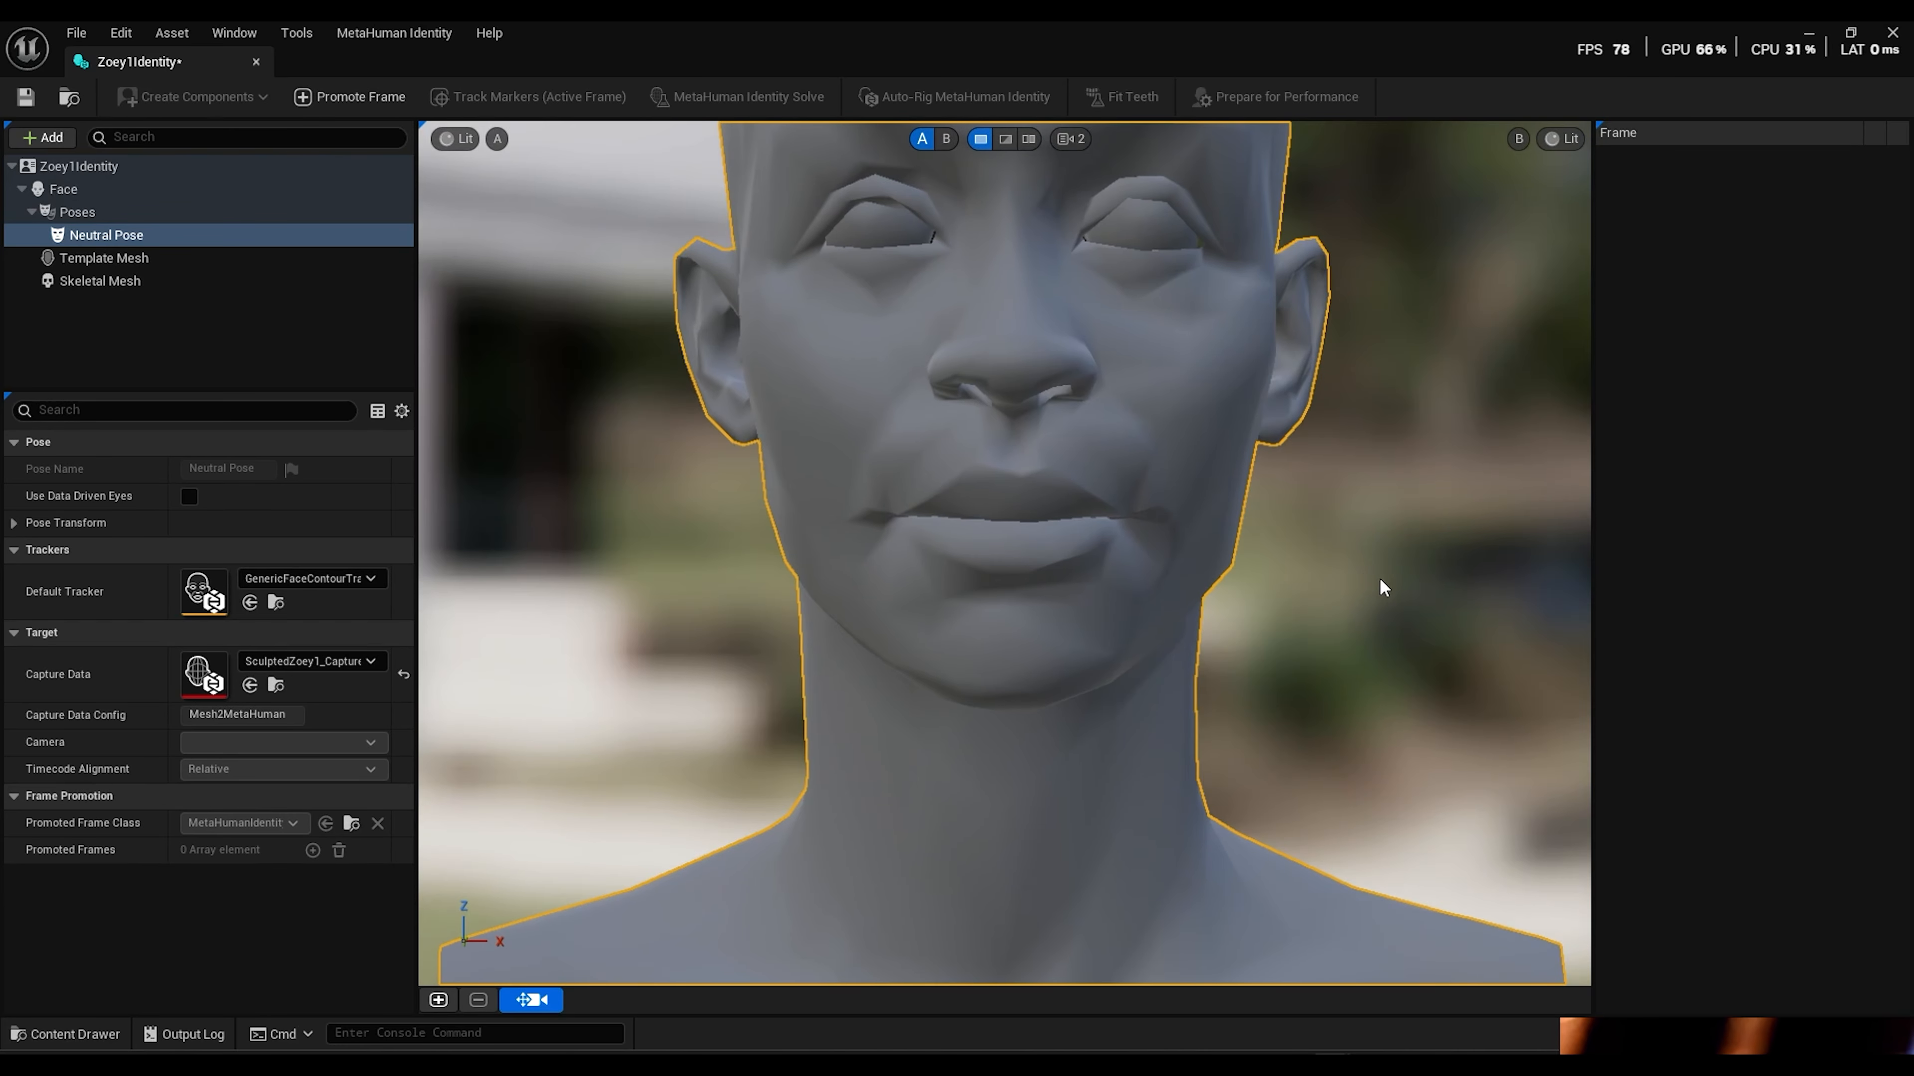
{"action": "key", "text": "f"}
Try to adjust the EV100 exposure in the view mode settings of viewport B
{"action": "left_click", "coordinate": [1561, 139]}
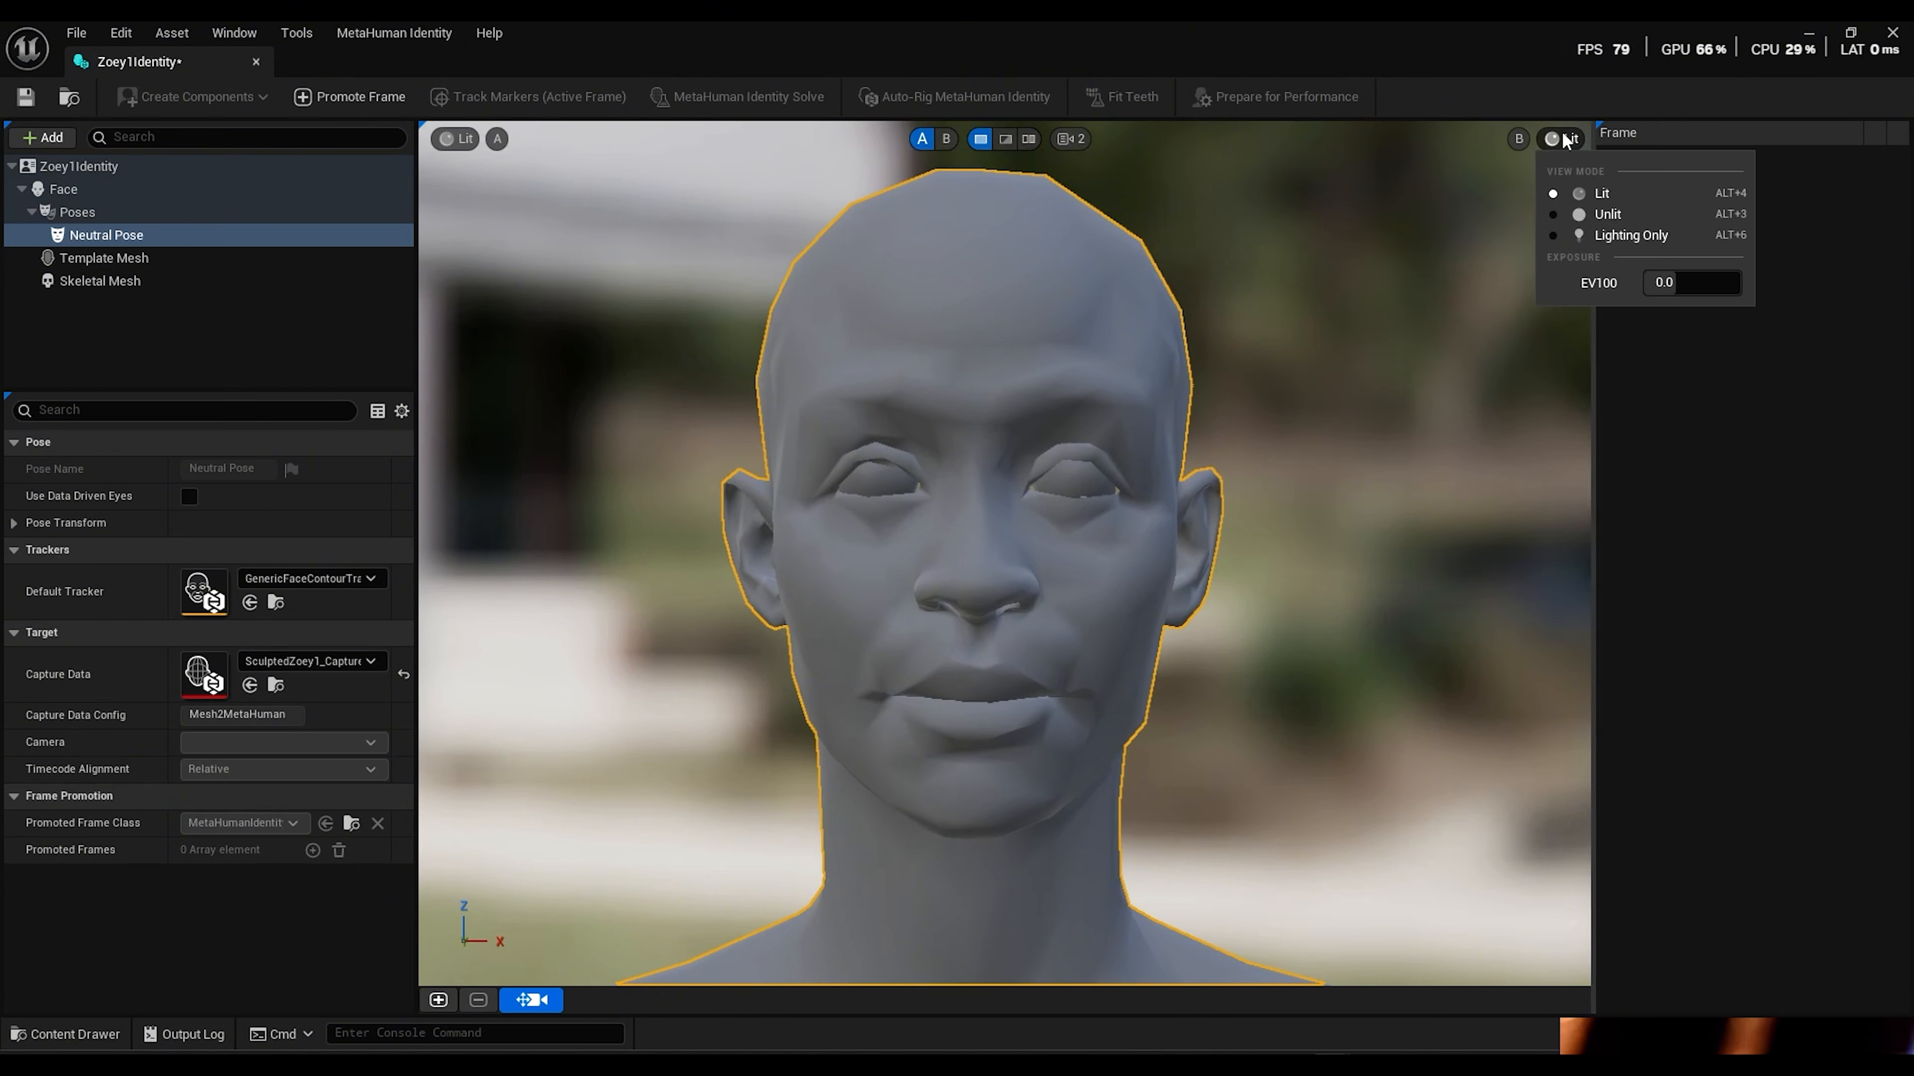
{"action": "mouse_move", "coordinate": [1681, 284]}
{"action": "left_mouse_down"}
{"action": "mouse_move", "coordinate": [1645, 283]}
{"action": "mouse_move", "coordinate": [1716, 284]}
{"action": "left_mouse_up"}
{"action": "left_click", "coordinate": [1717, 283]}
{"action": "left_click", "coordinate": [1255, 341]}
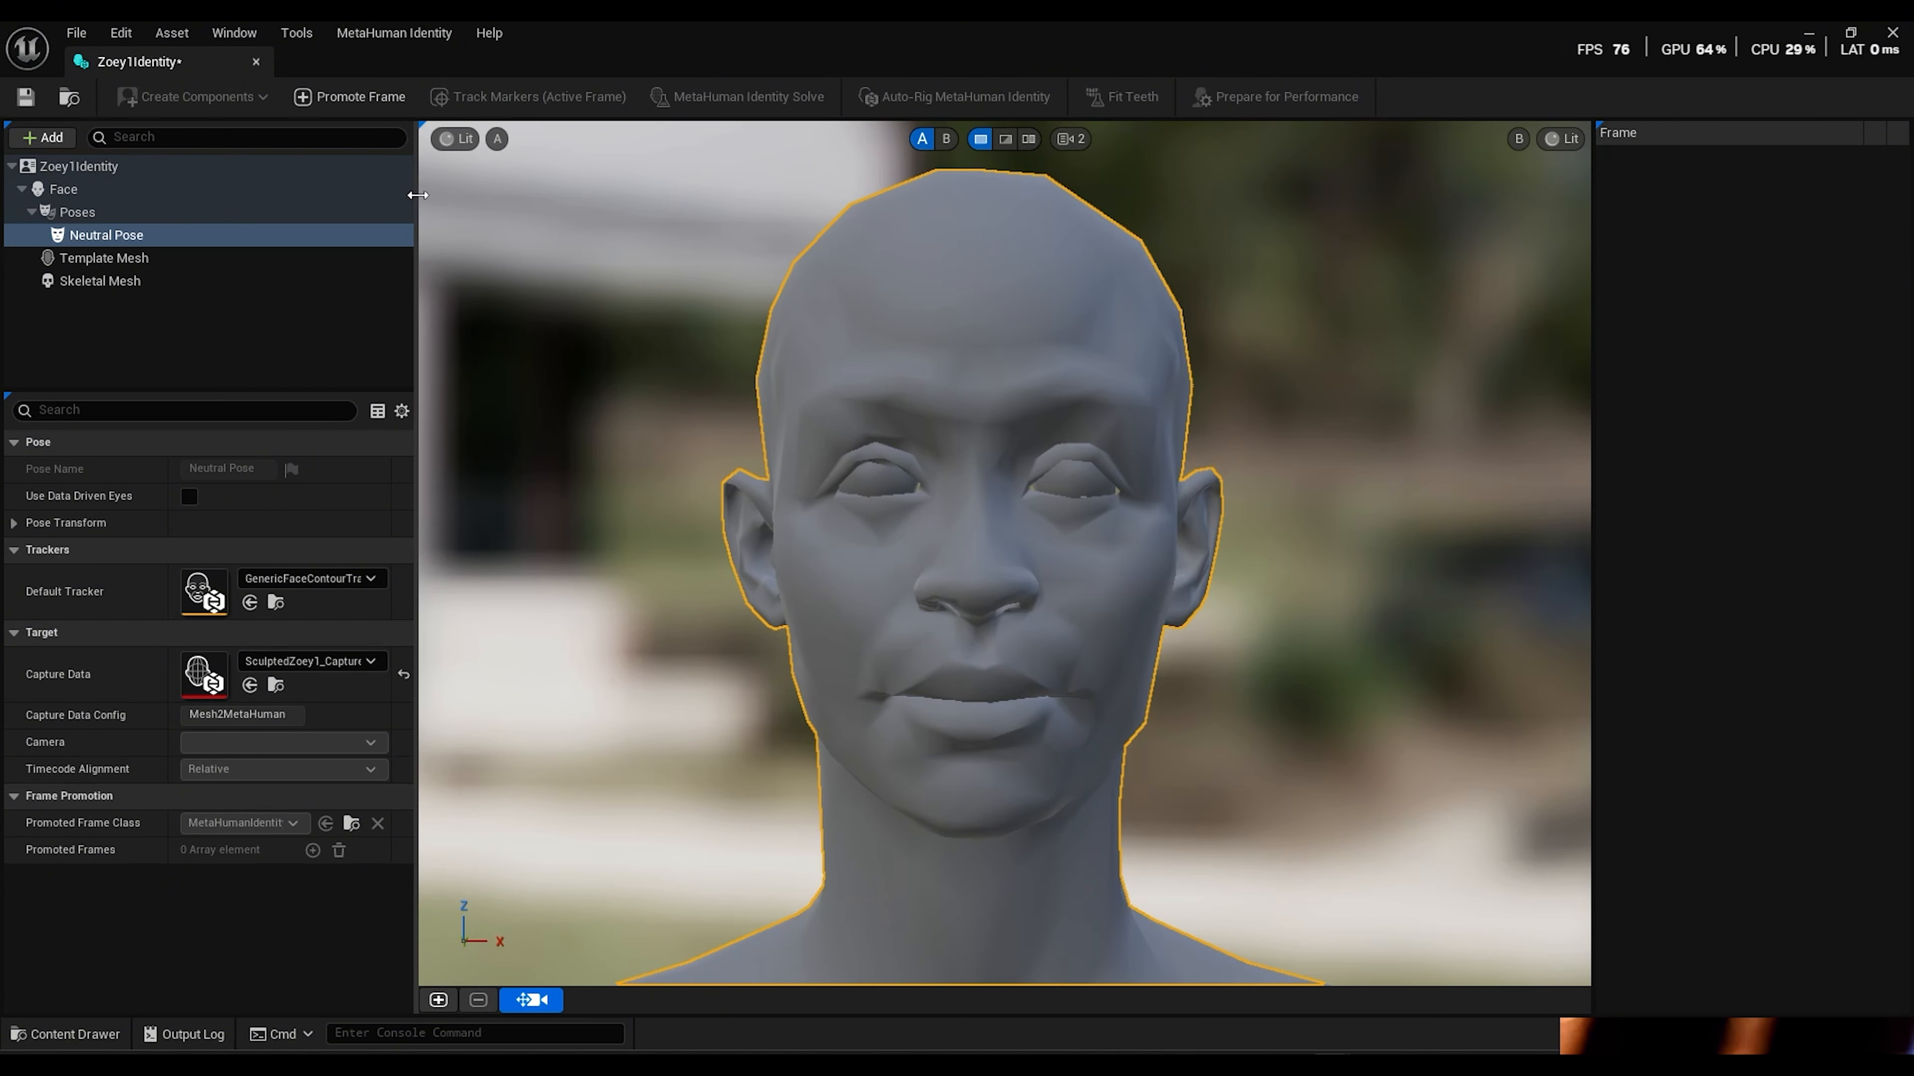
Fill the viewport with the front of the face and promote that frame as the front view
{"action": "mouse_move", "coordinate": [605, 338]}
{"action": "left_mouse_down"}
{"action": "mouse_move", "coordinate": [640, 338]}
{"action": "mouse_move", "coordinate": [618, 338]}
{"action": "left_mouse_up"}
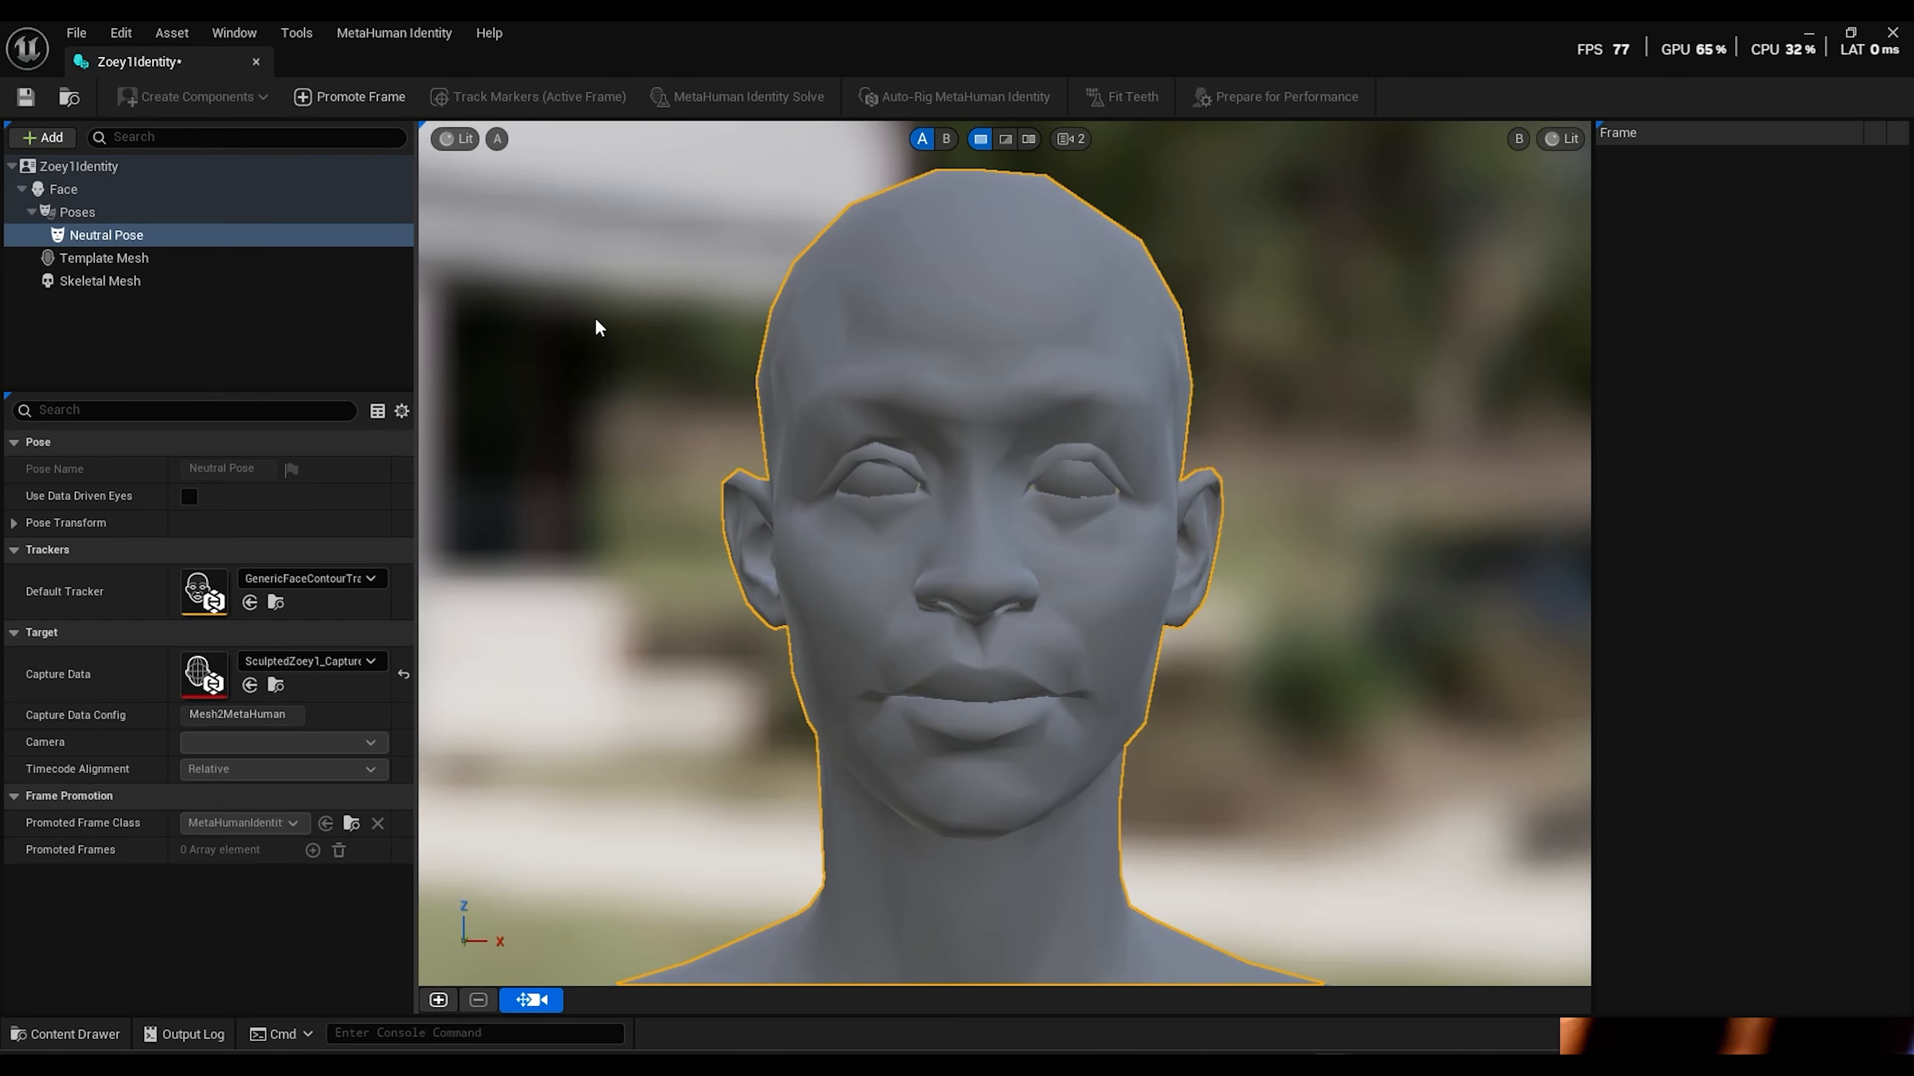
{"action": "scroll", "coordinate": [595, 327], "scroll_direction": "up", "scroll_amount": 3}
{"action": "left_click_drag", "start_coordinate": [1005, 553], "coordinate": [976, 580], "text": "alt"}
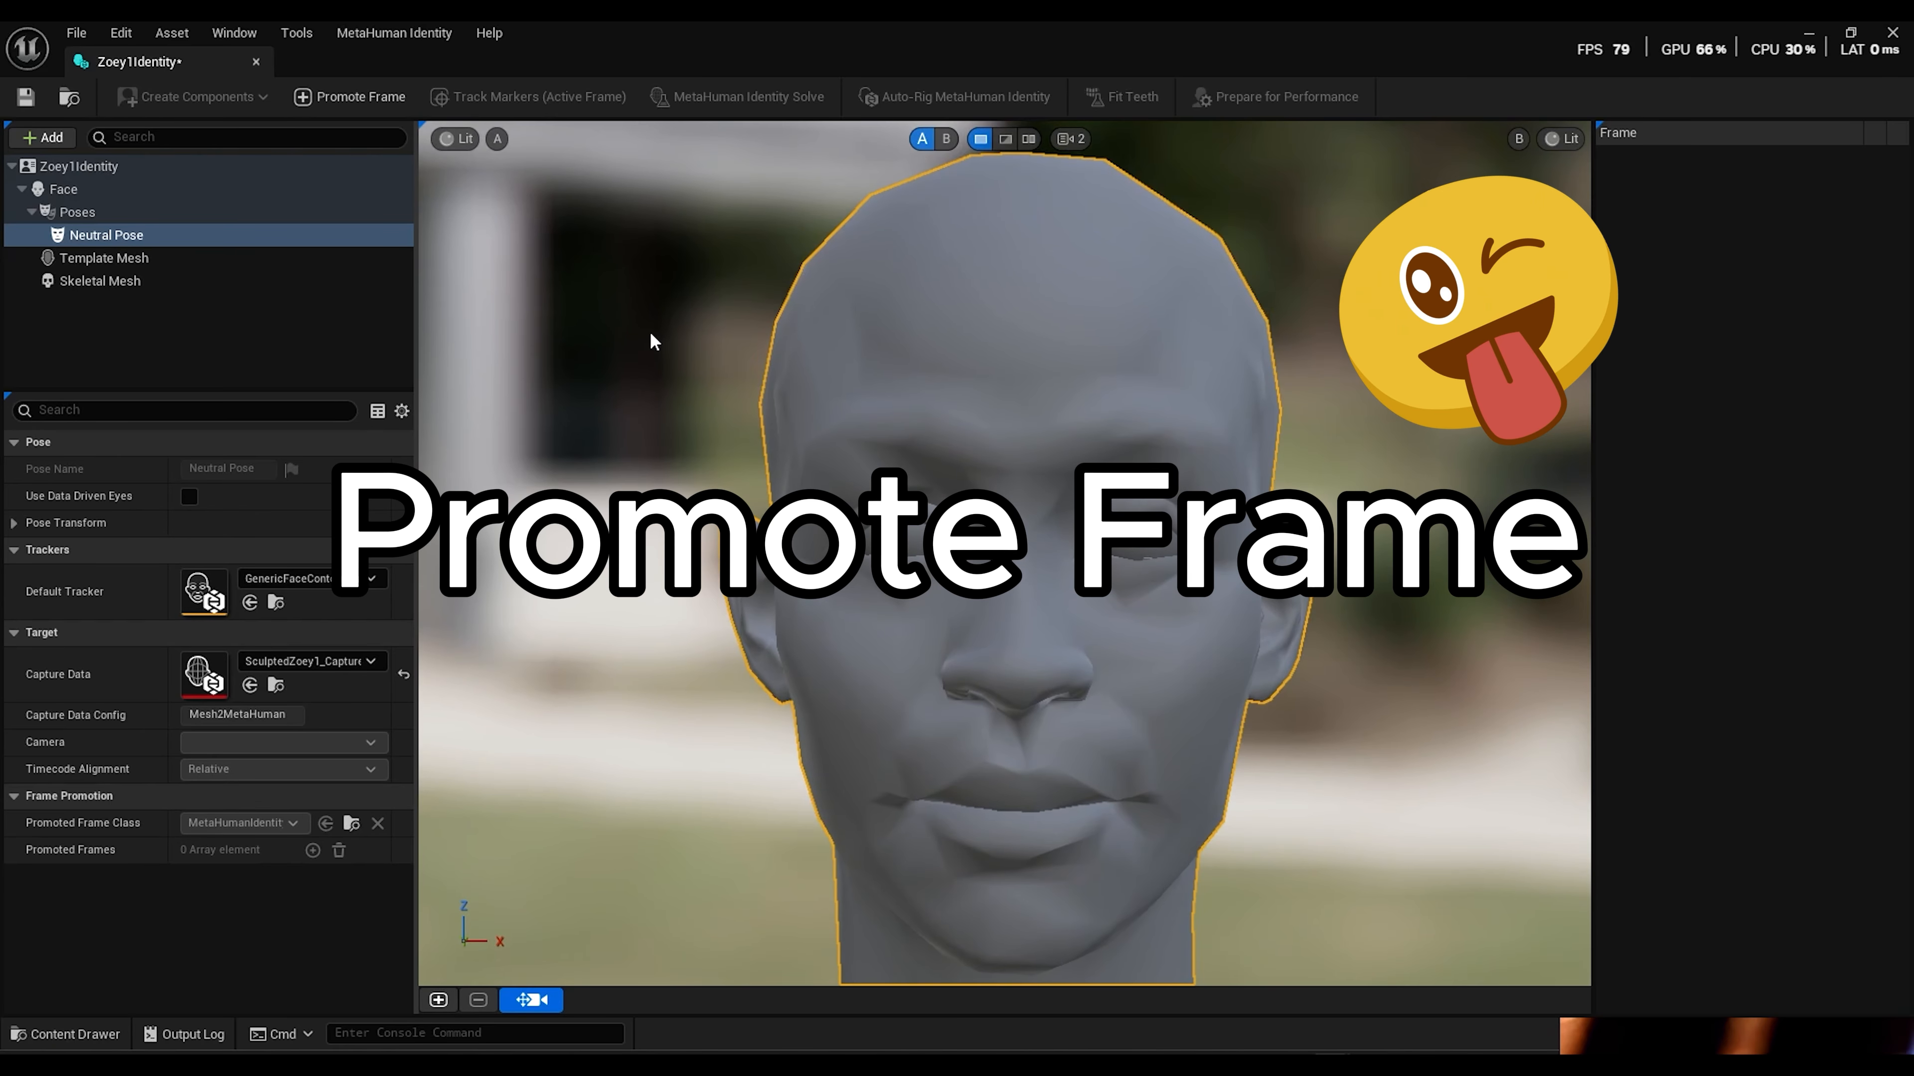
{"action": "left_click", "coordinate": [439, 1000]}
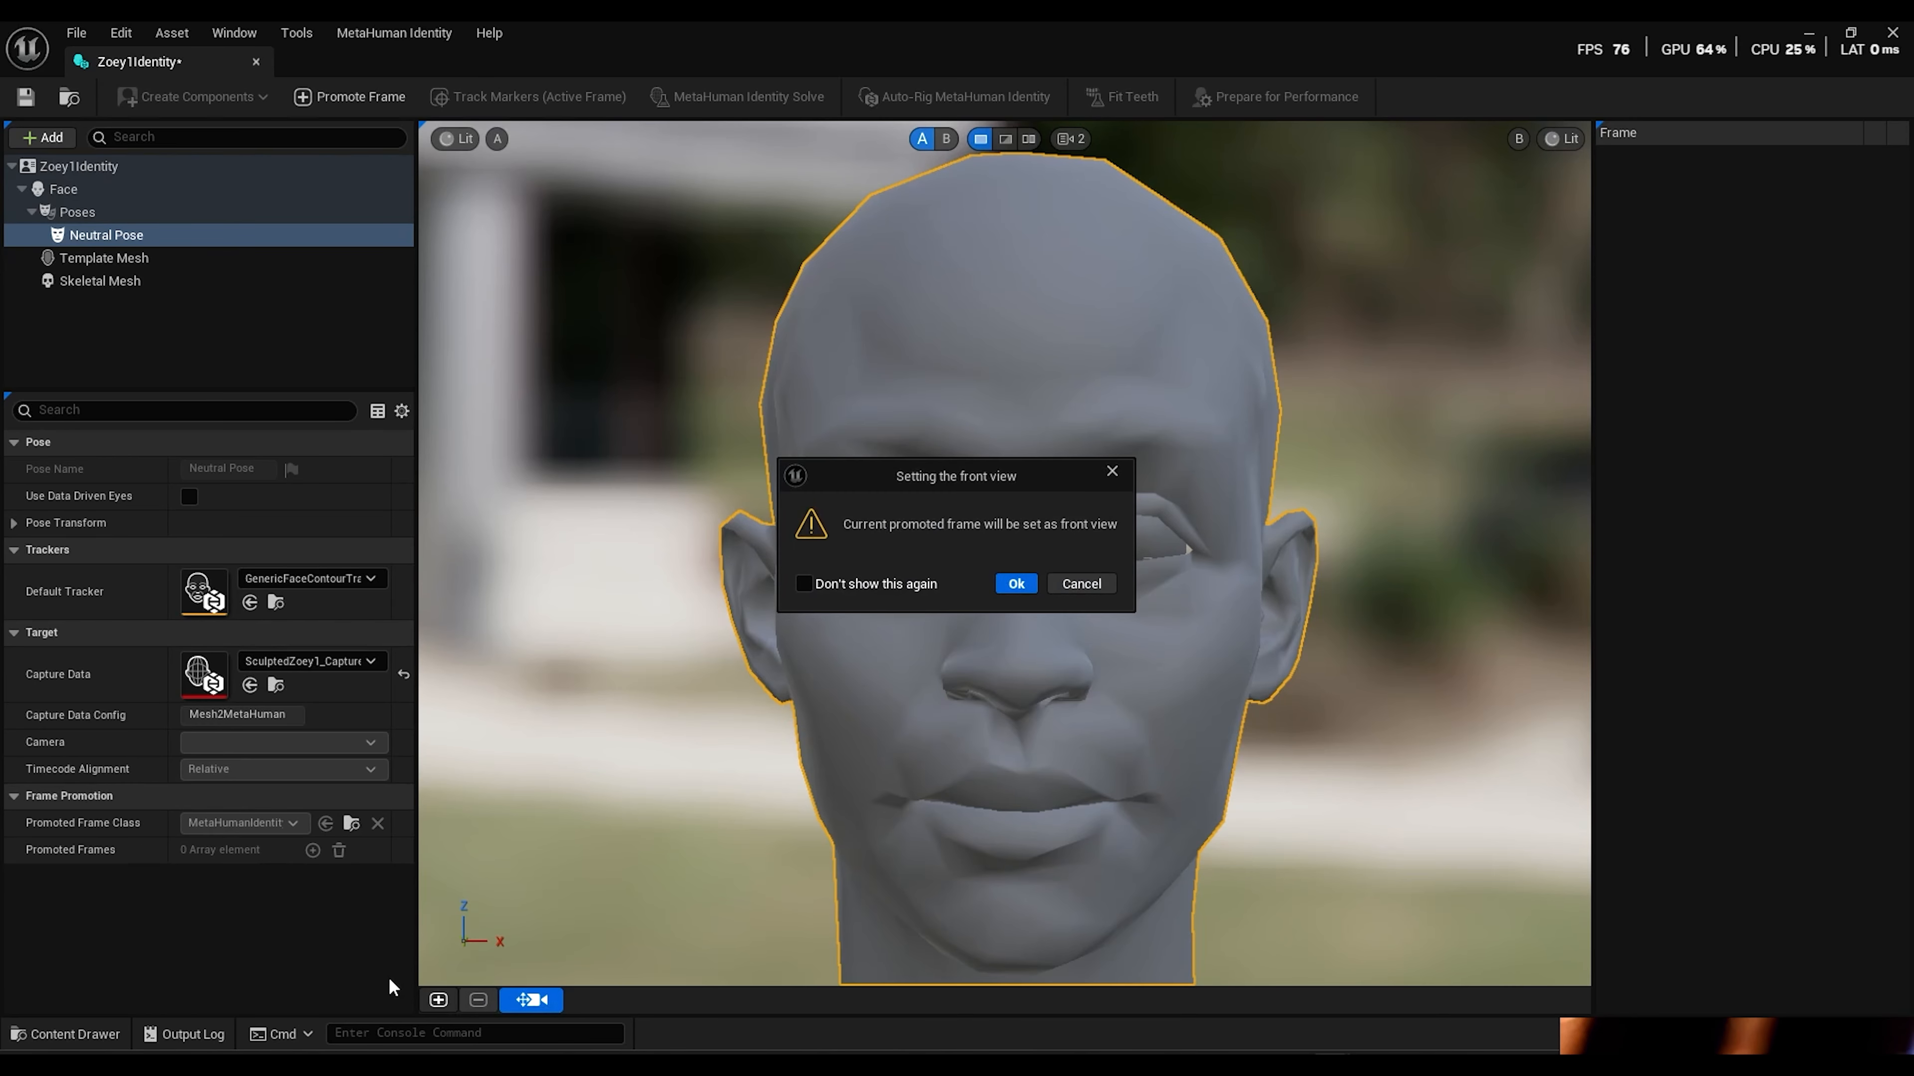
{"action": "left_click", "coordinate": [1015, 585]}
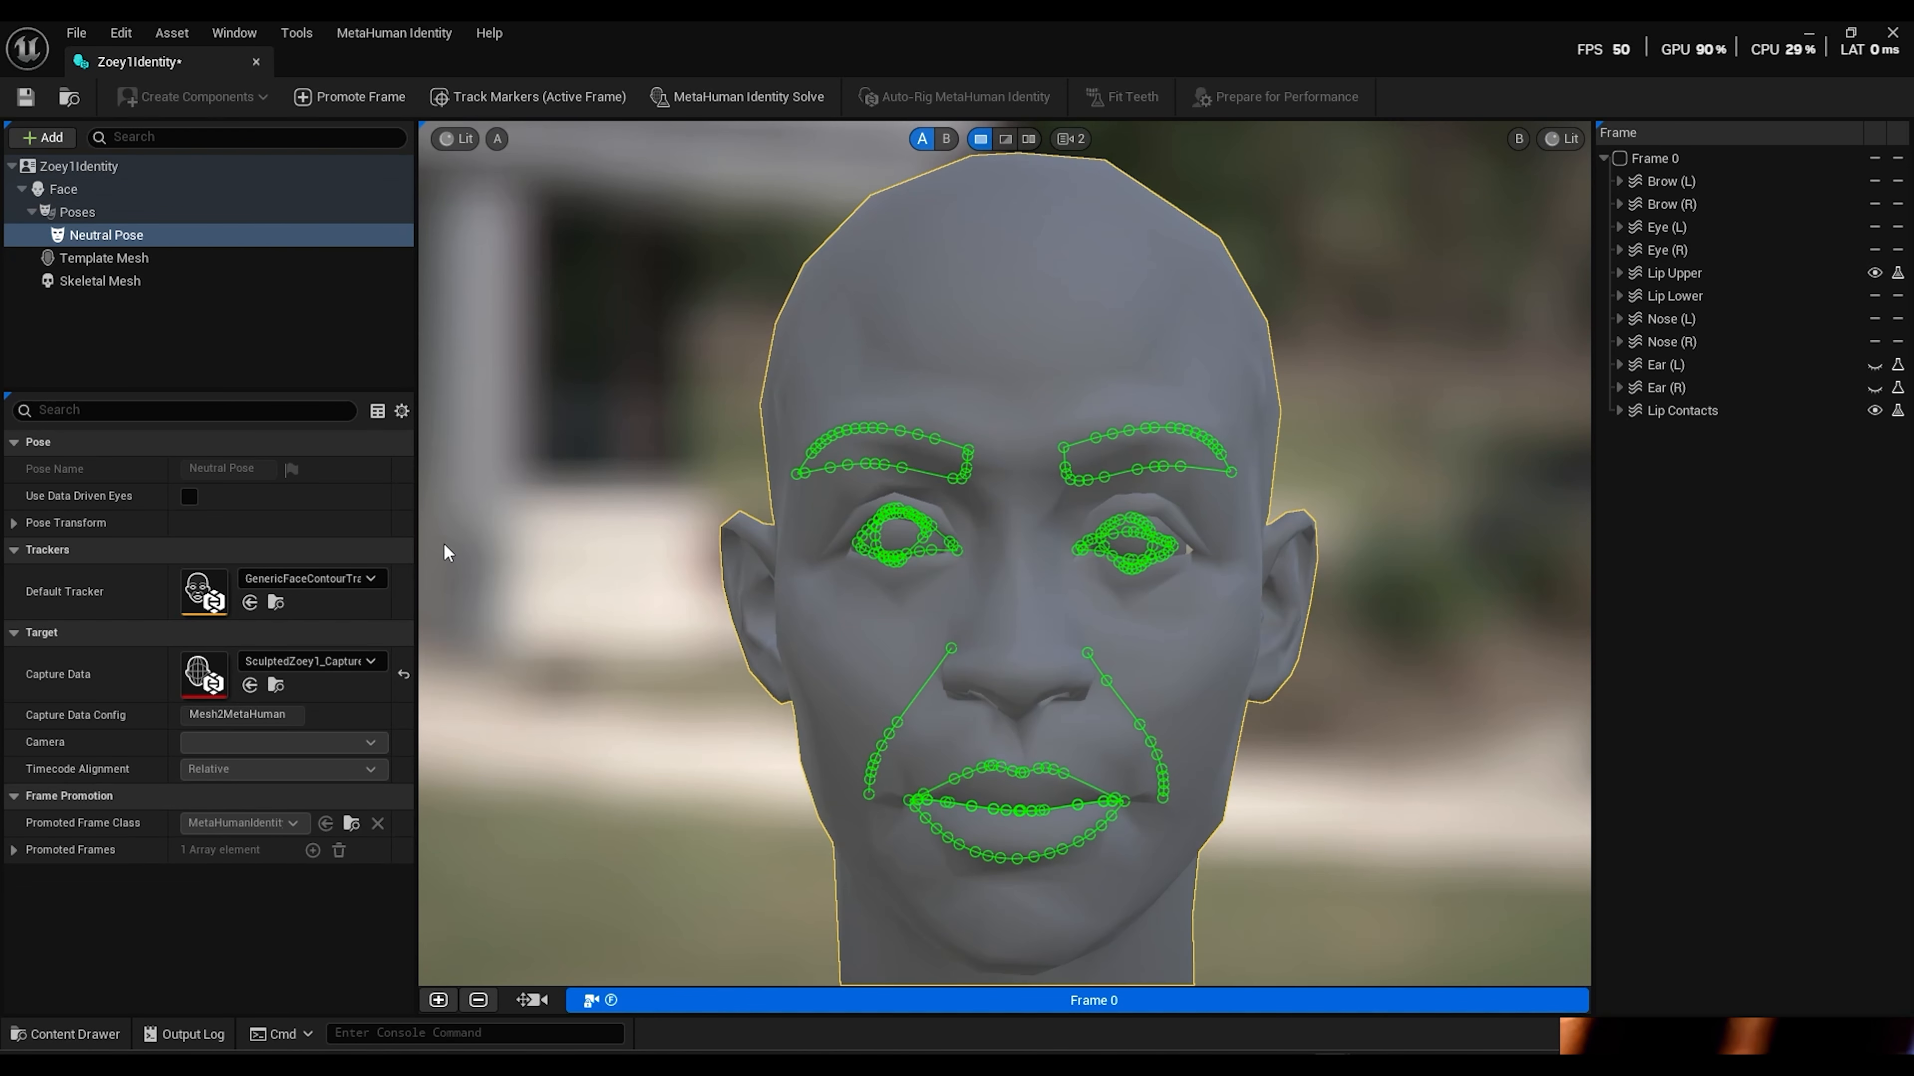
Fit the Eyelid Upper (L) and Eyelid Lower (L) tracking curves to the left eye's lid edges and outer corner
{"action": "scroll", "coordinate": [1200, 557], "scroll_direction": "up", "scroll_amount": 5}
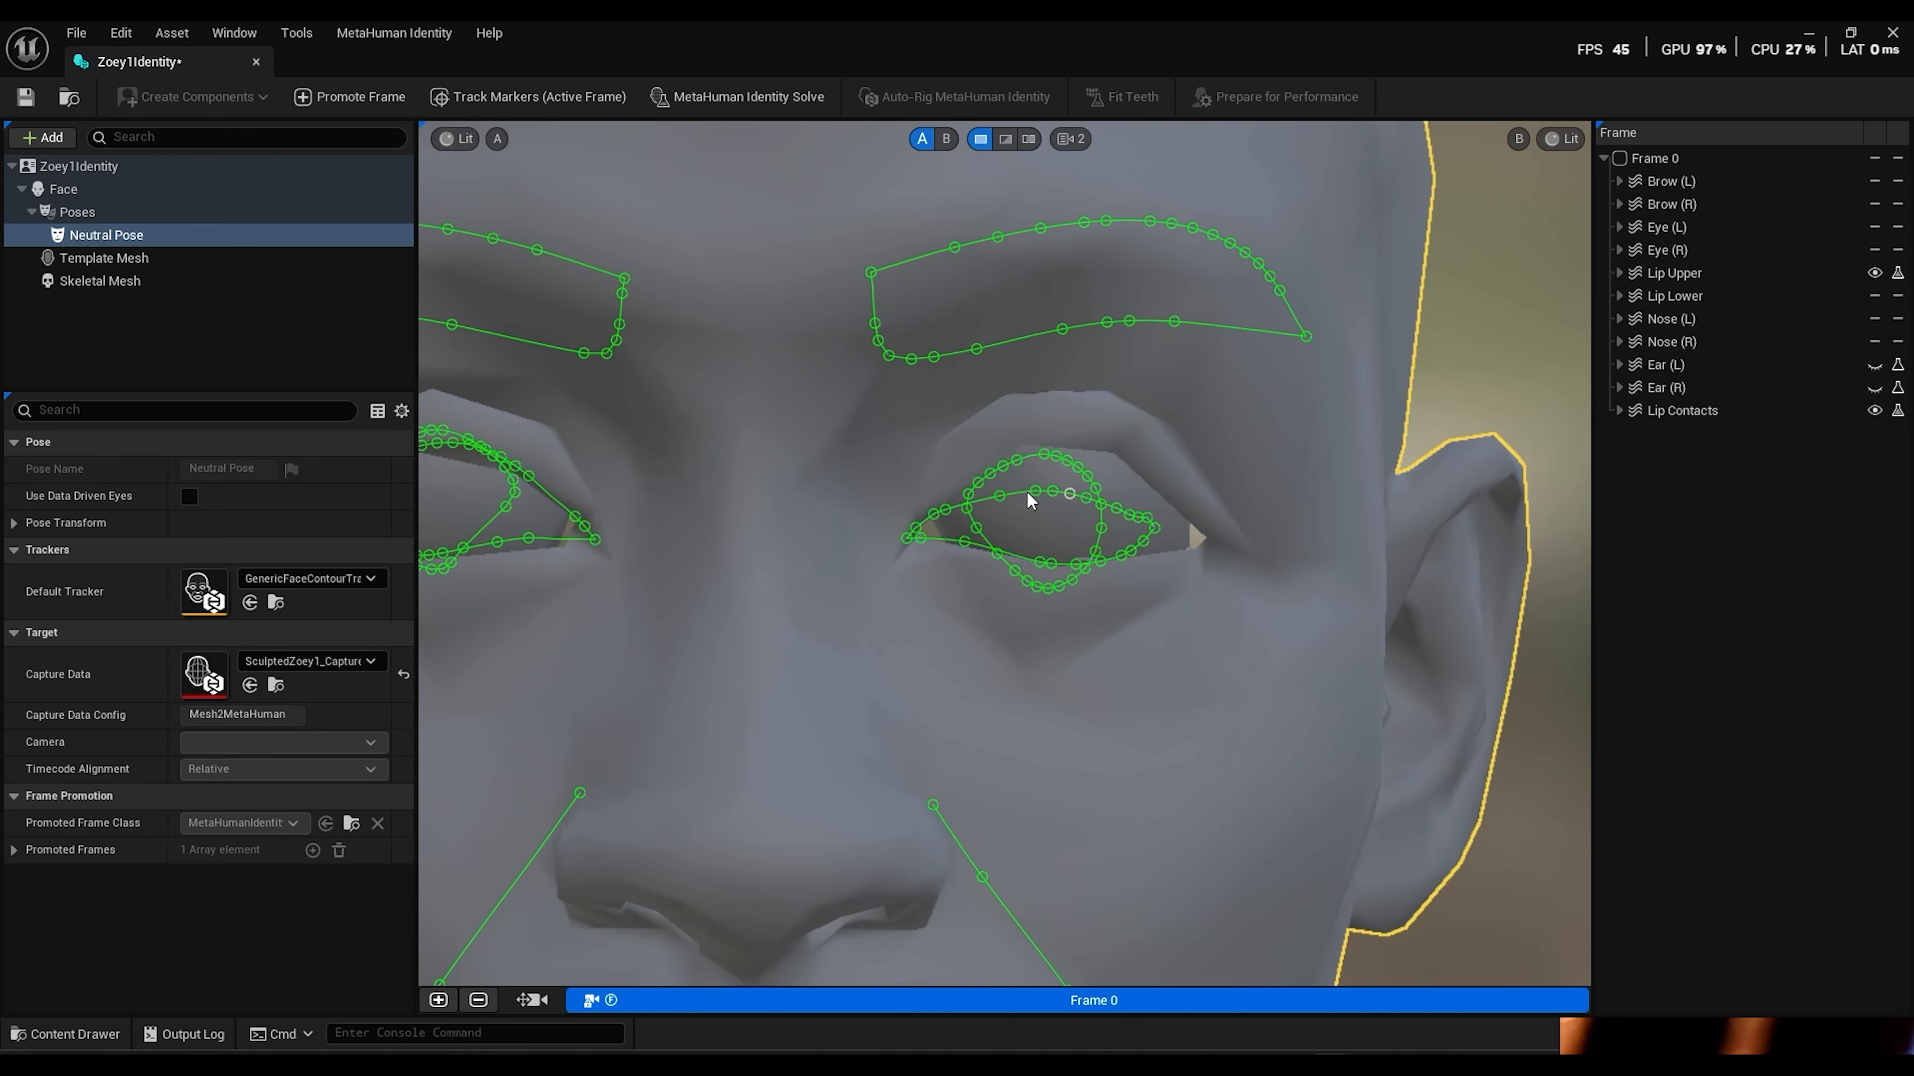
{"action": "left_click_drag", "start_coordinate": [1029, 499], "coordinate": [1061, 456]}
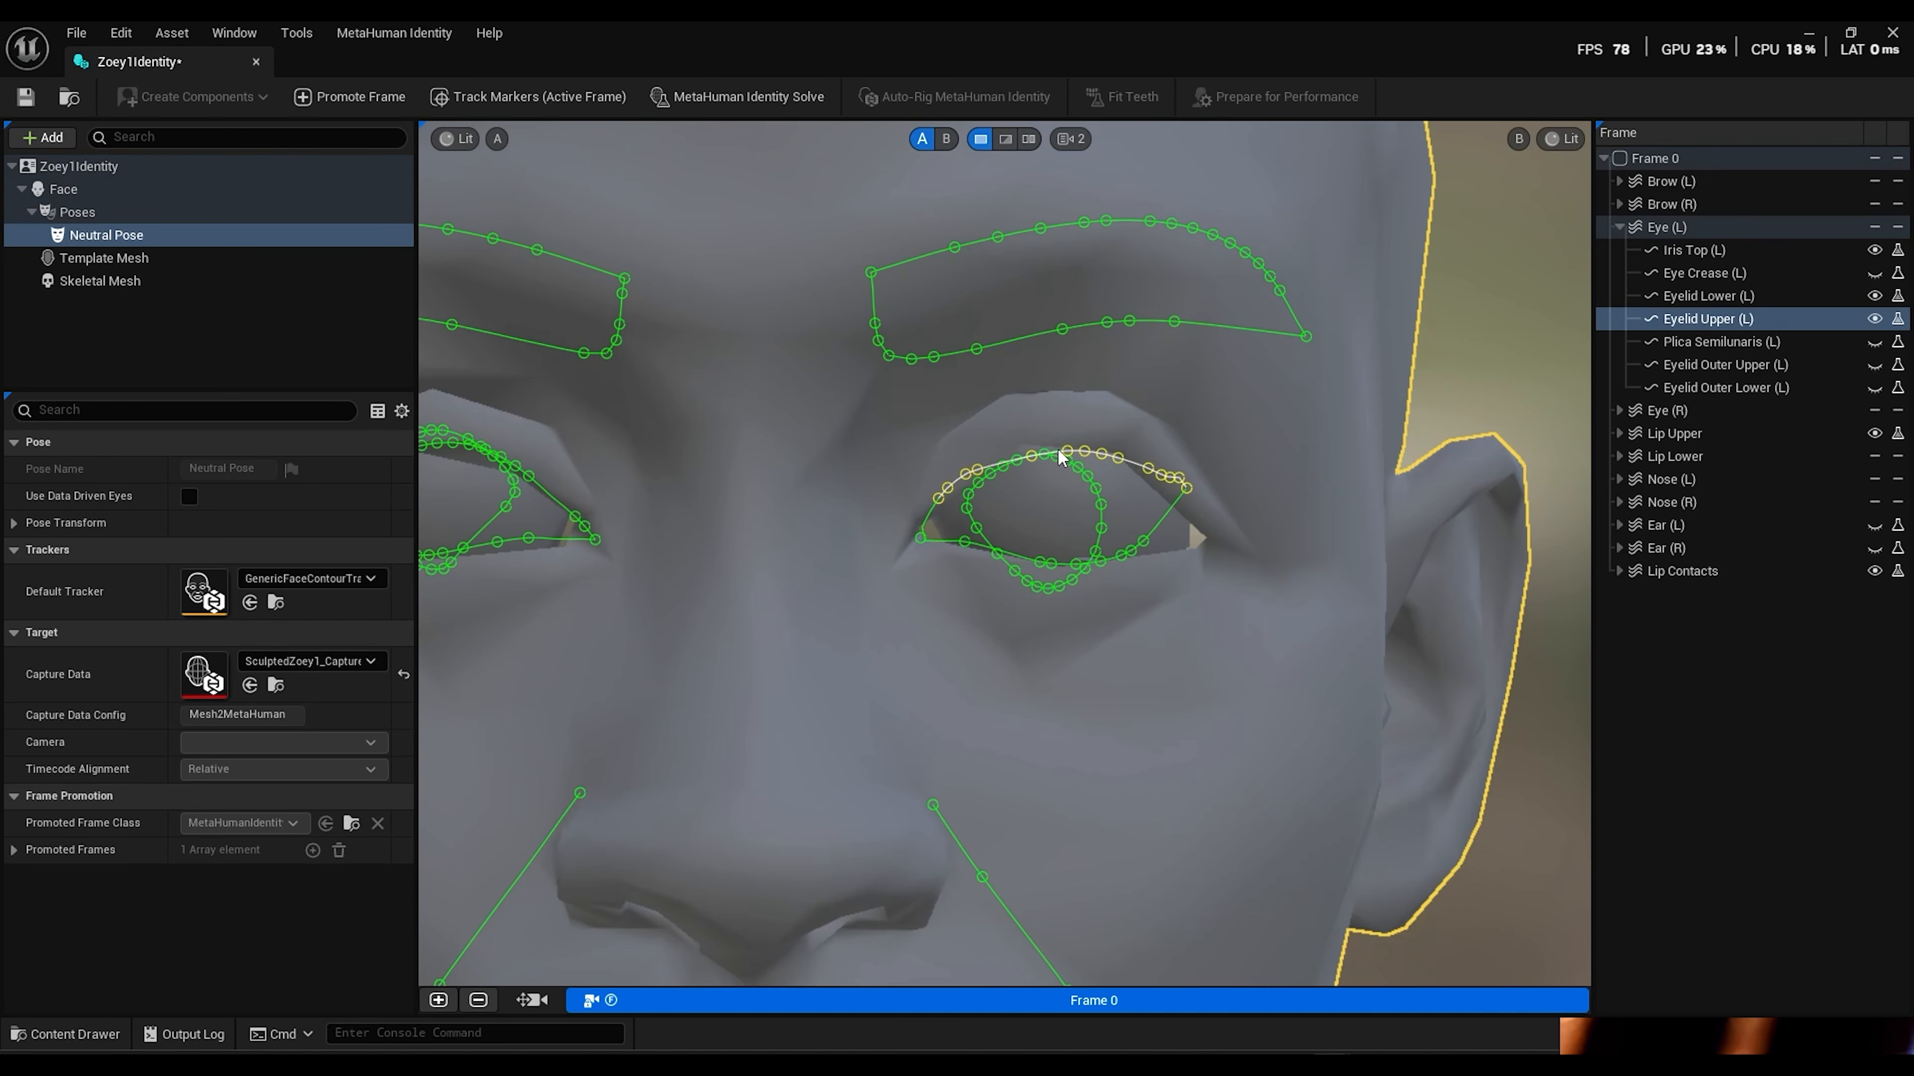
{"action": "left_click", "coordinate": [1199, 497]}
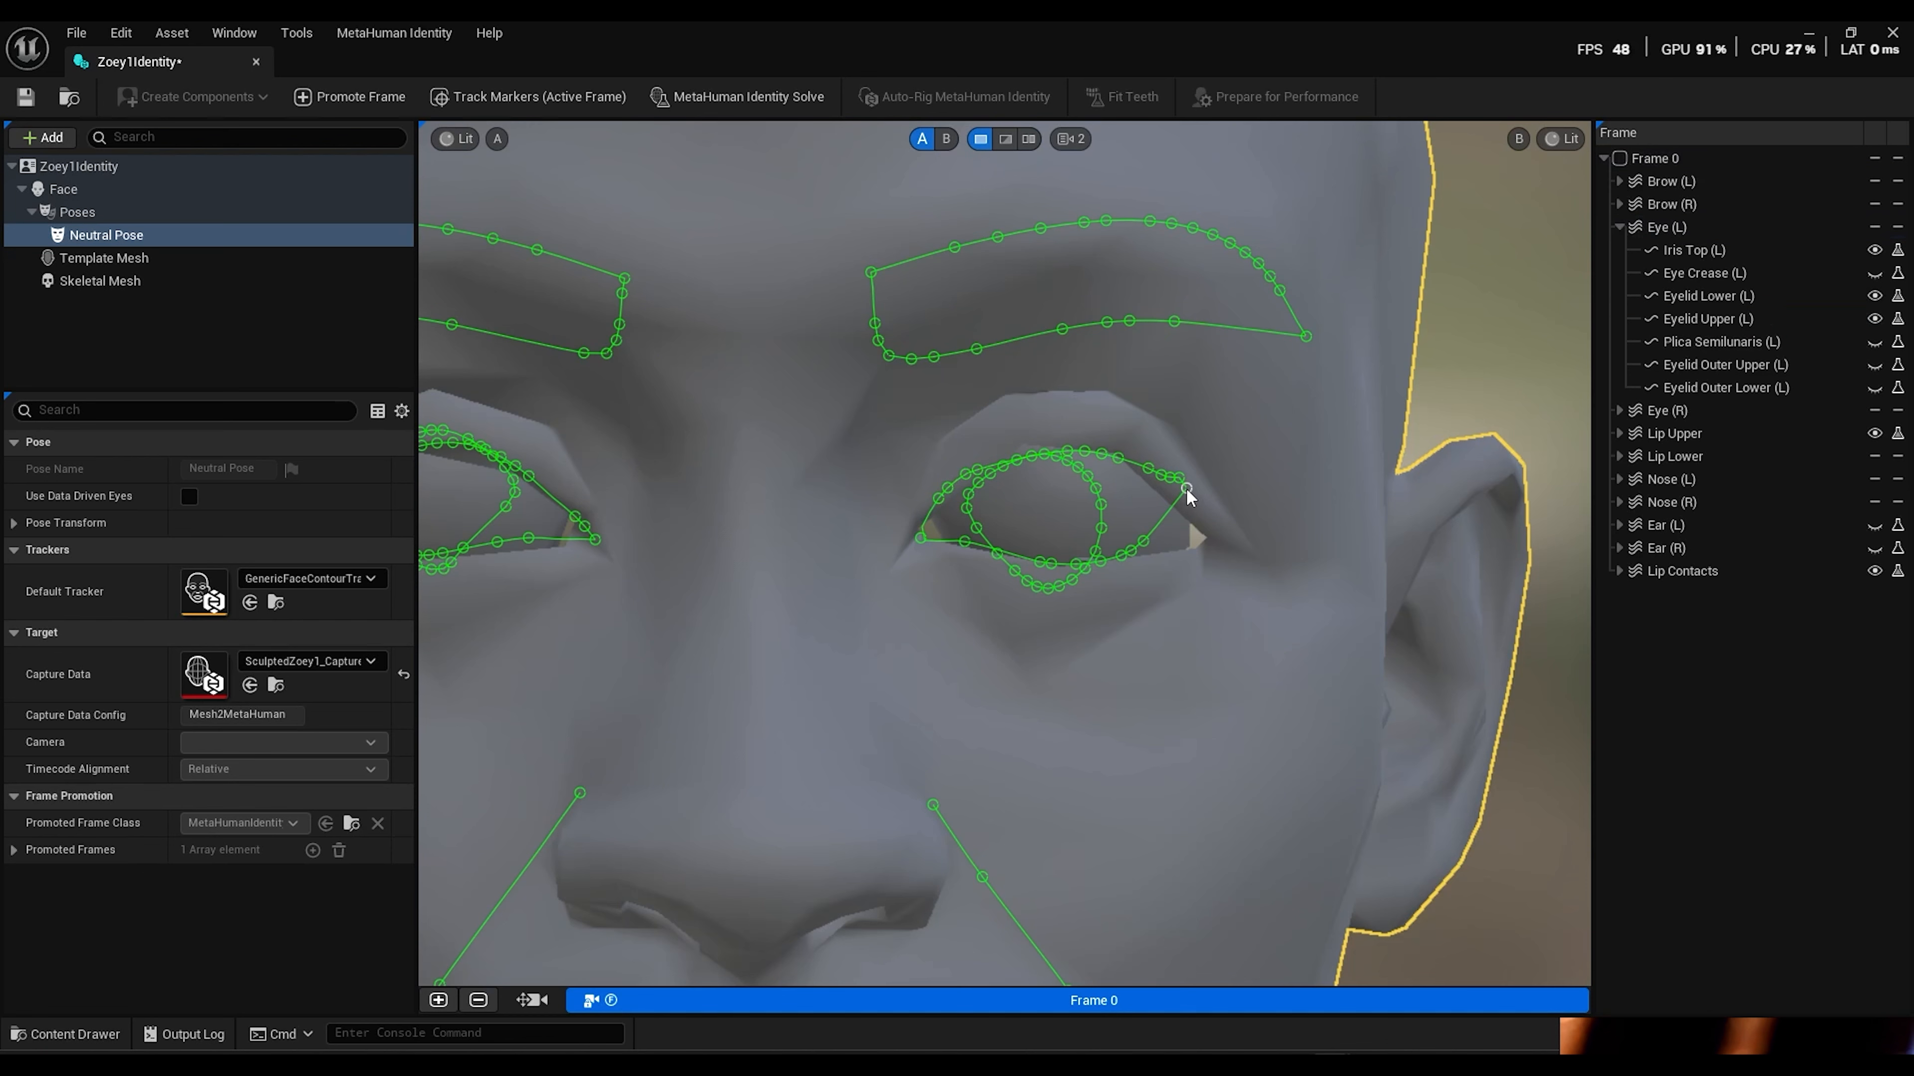
{"action": "left_click_drag", "start_coordinate": [1186, 488], "coordinate": [1220, 546]}
{"action": "left_click_drag", "start_coordinate": [1180, 478], "coordinate": [1134, 471]}
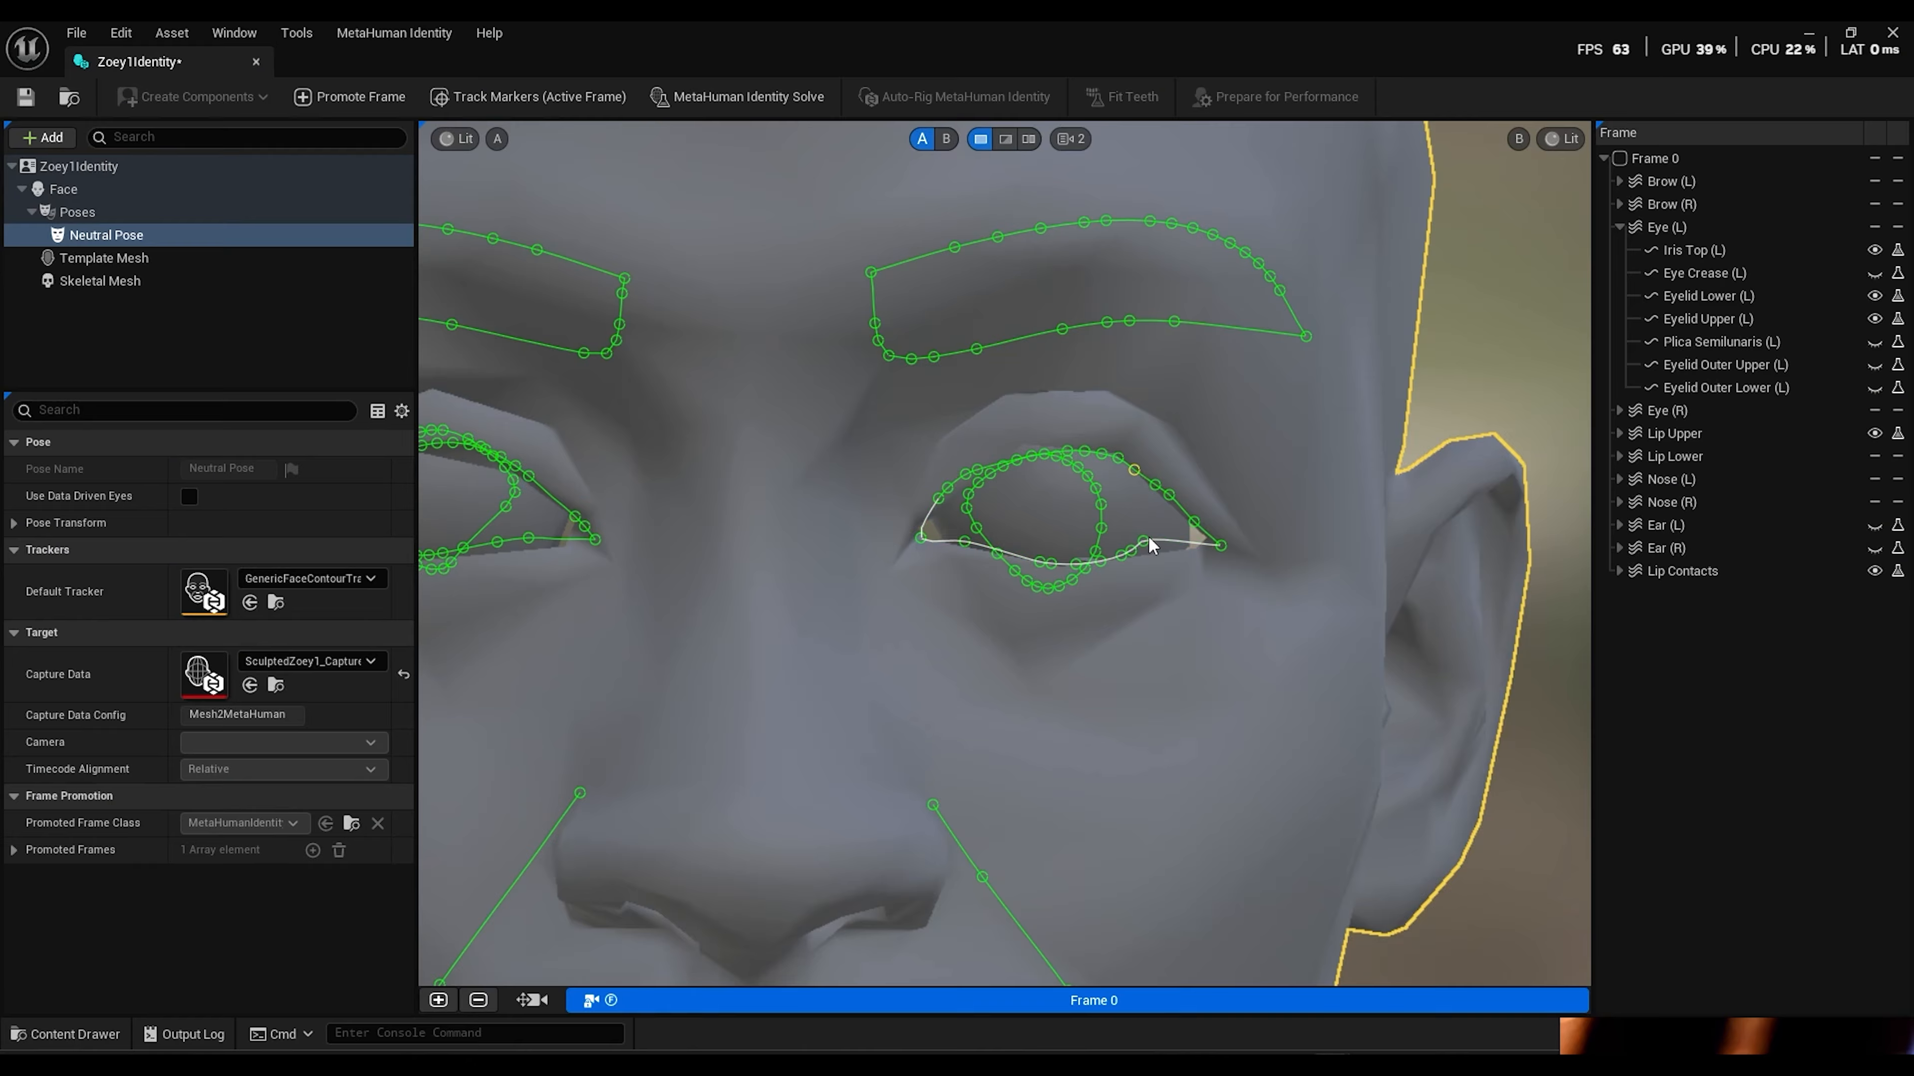
{"action": "left_click_drag", "start_coordinate": [1144, 541], "coordinate": [1157, 554]}
Adjust the left eye's inner corner tracking point and shift the Iris Top (L) curve toward the outer corner
{"action": "left_click", "coordinate": [920, 539]}
{"action": "left_click", "coordinate": [896, 557]}
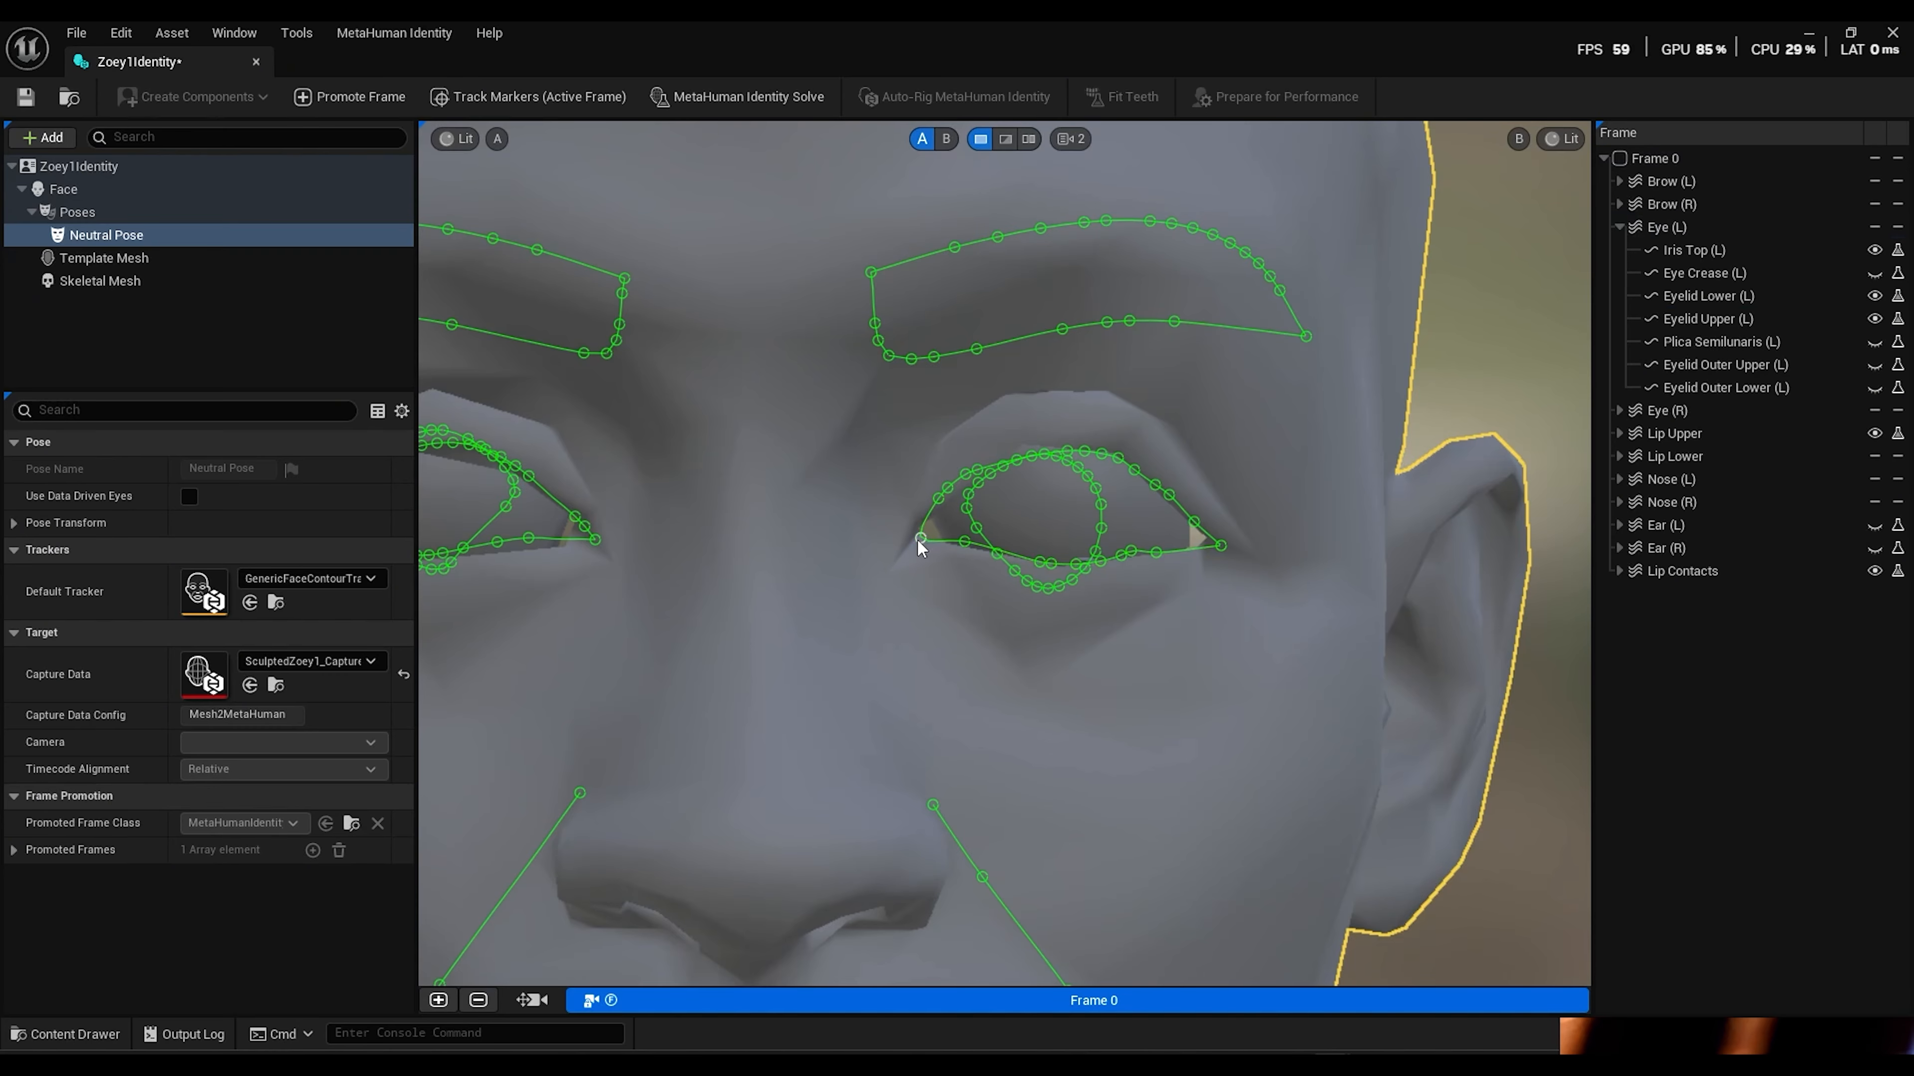
{"action": "left_click_drag", "start_coordinate": [918, 540], "coordinate": [999, 511]}
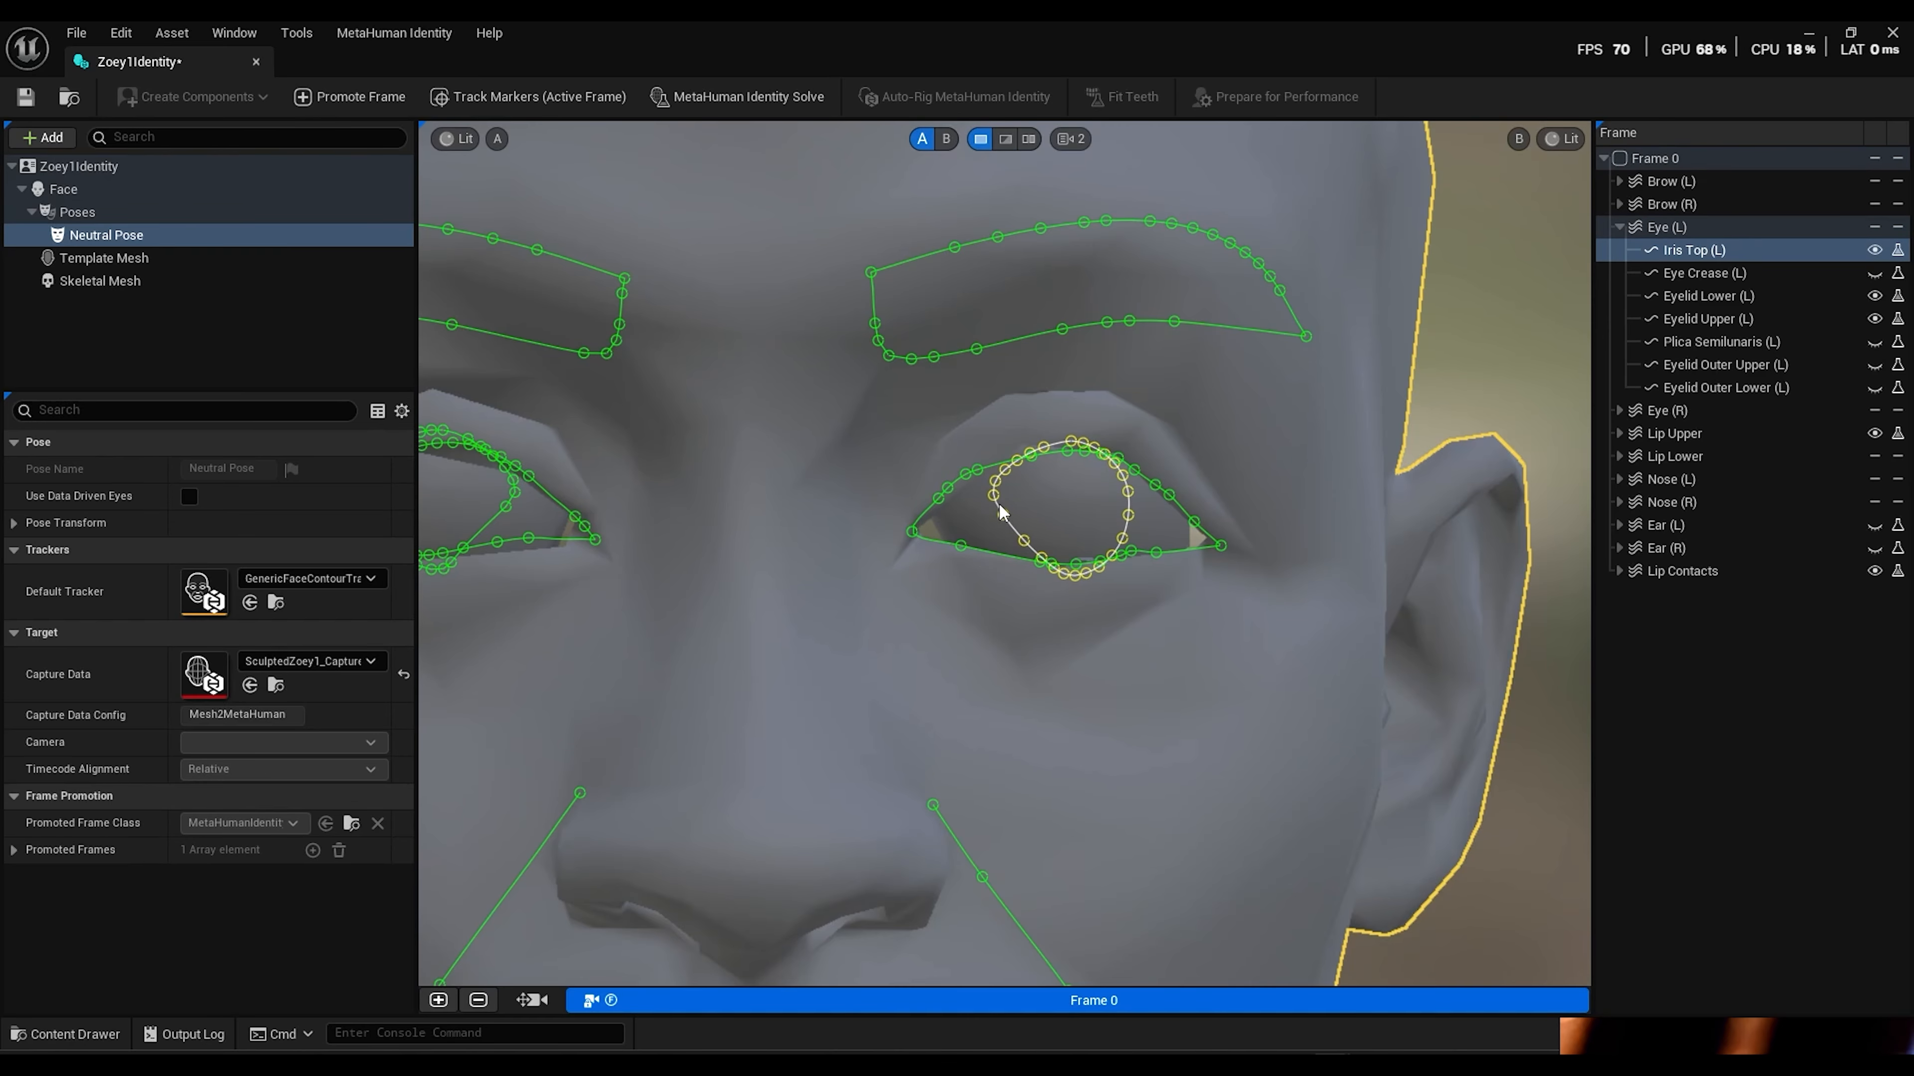
{"action": "left_click", "coordinate": [1060, 433]}
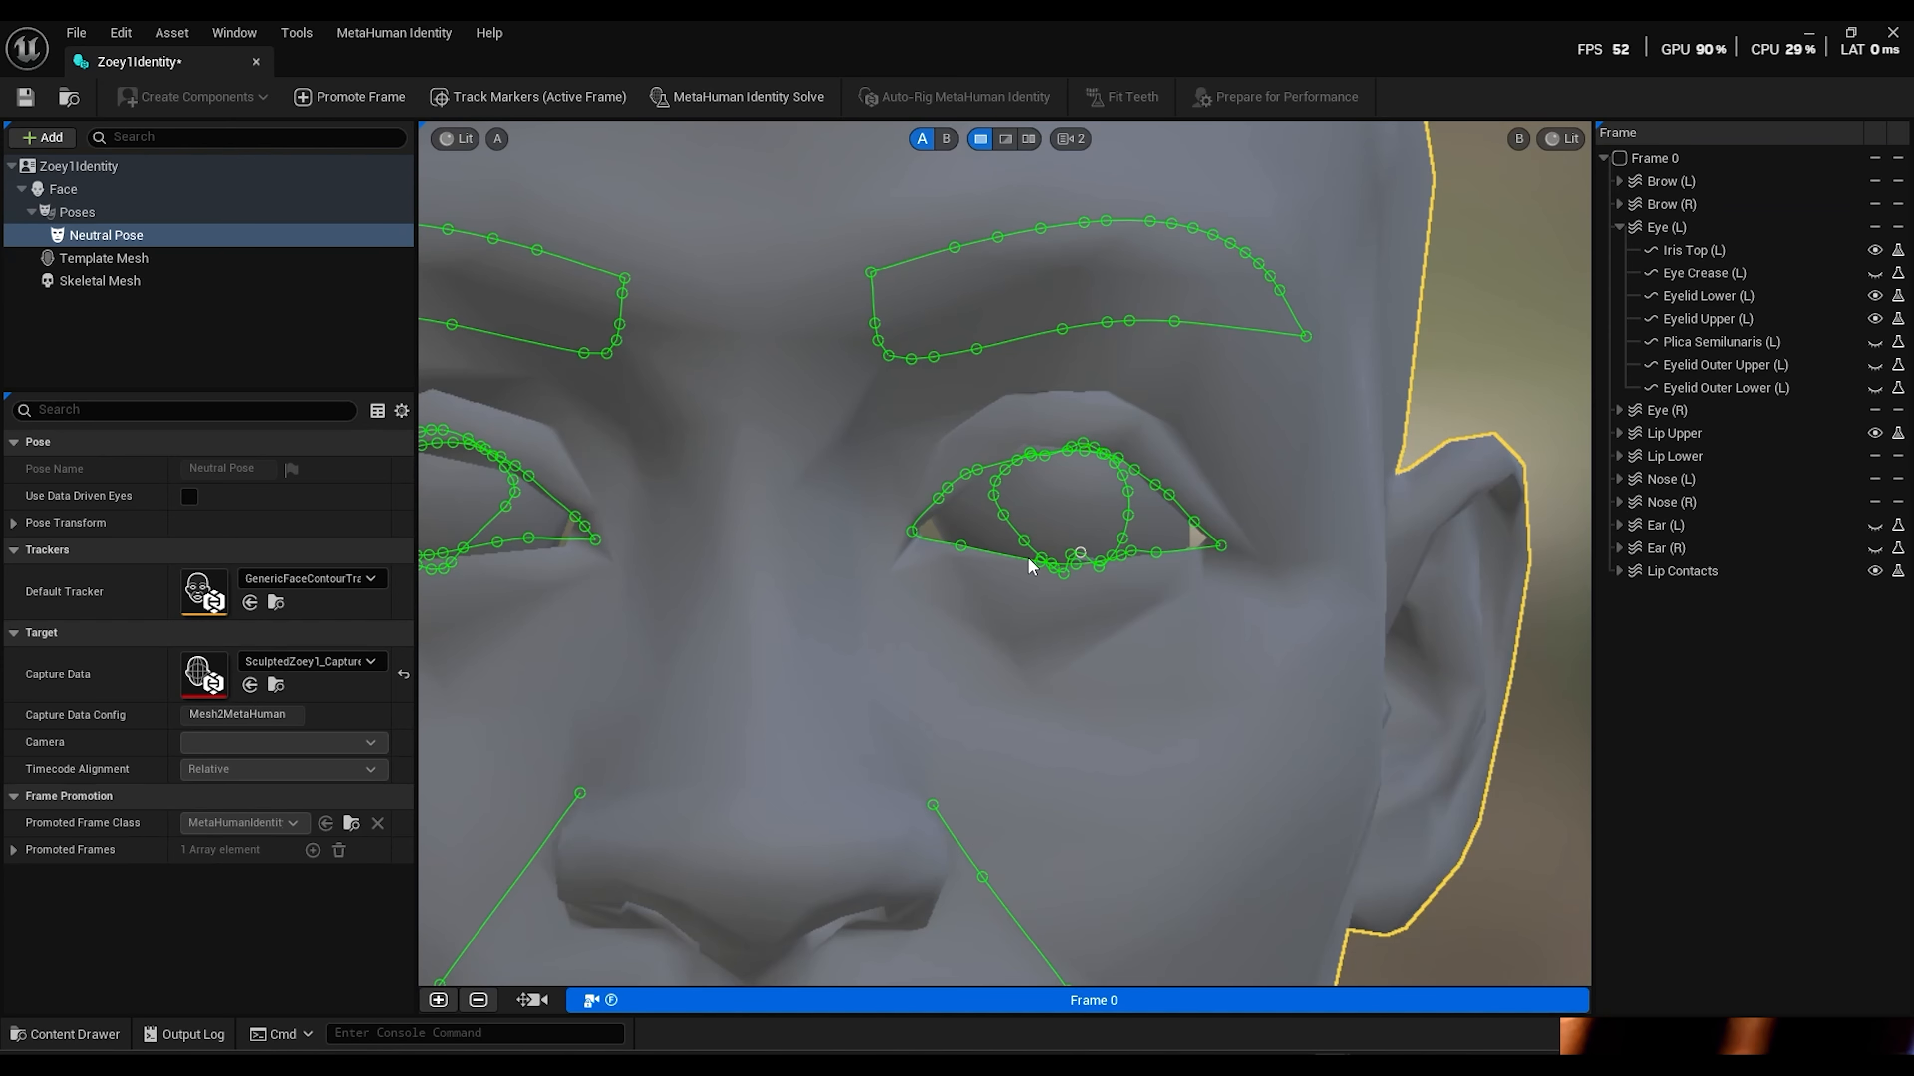
Align the right eye's lower eyelid and inner corner tracking points with the sculpted eye opening
{"action": "scroll", "coordinate": [1034, 556], "scroll_direction": "down", "scroll_amount": 8}
{"action": "scroll", "coordinate": [636, 547], "scroll_direction": "up", "scroll_amount": 5}
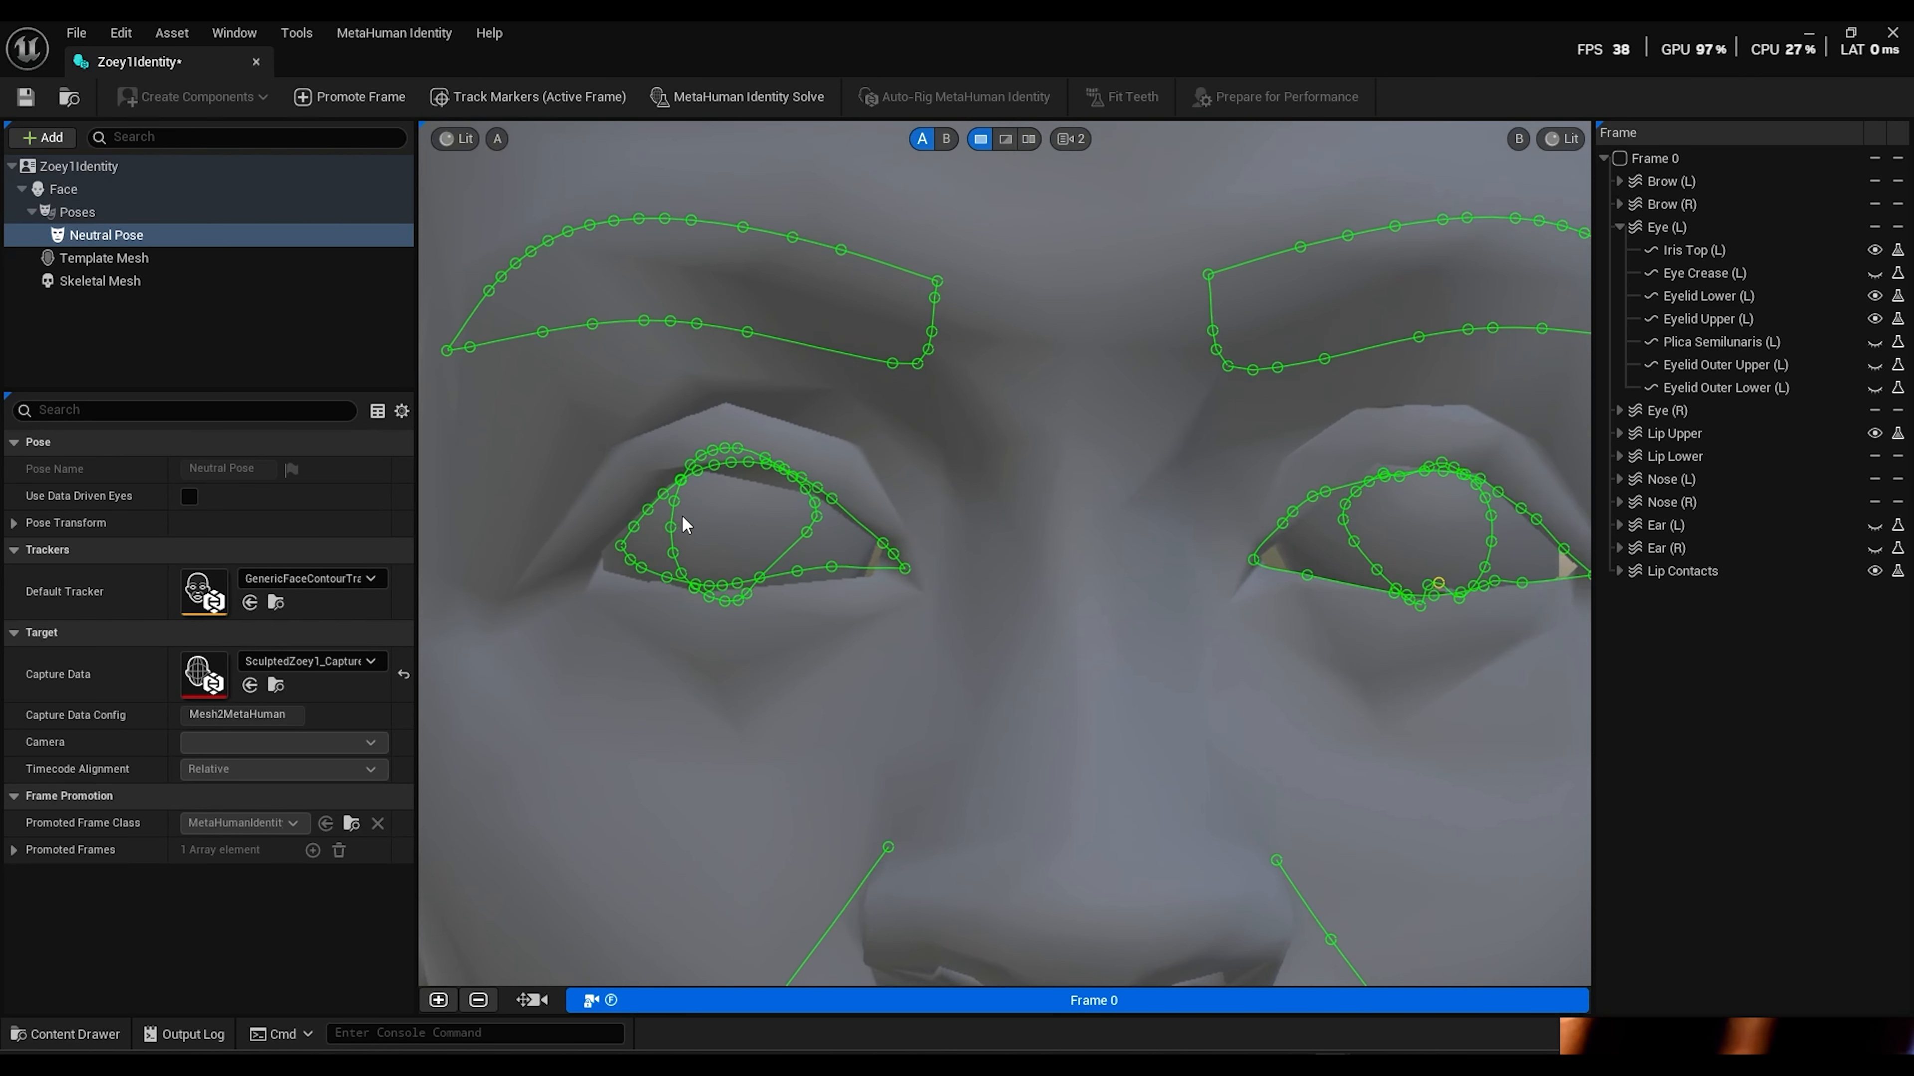
{"action": "left_click", "coordinate": [855, 577]}
{"action": "left_click_drag", "start_coordinate": [856, 579], "coordinate": [836, 593]}
{"action": "left_click", "coordinate": [941, 600]}
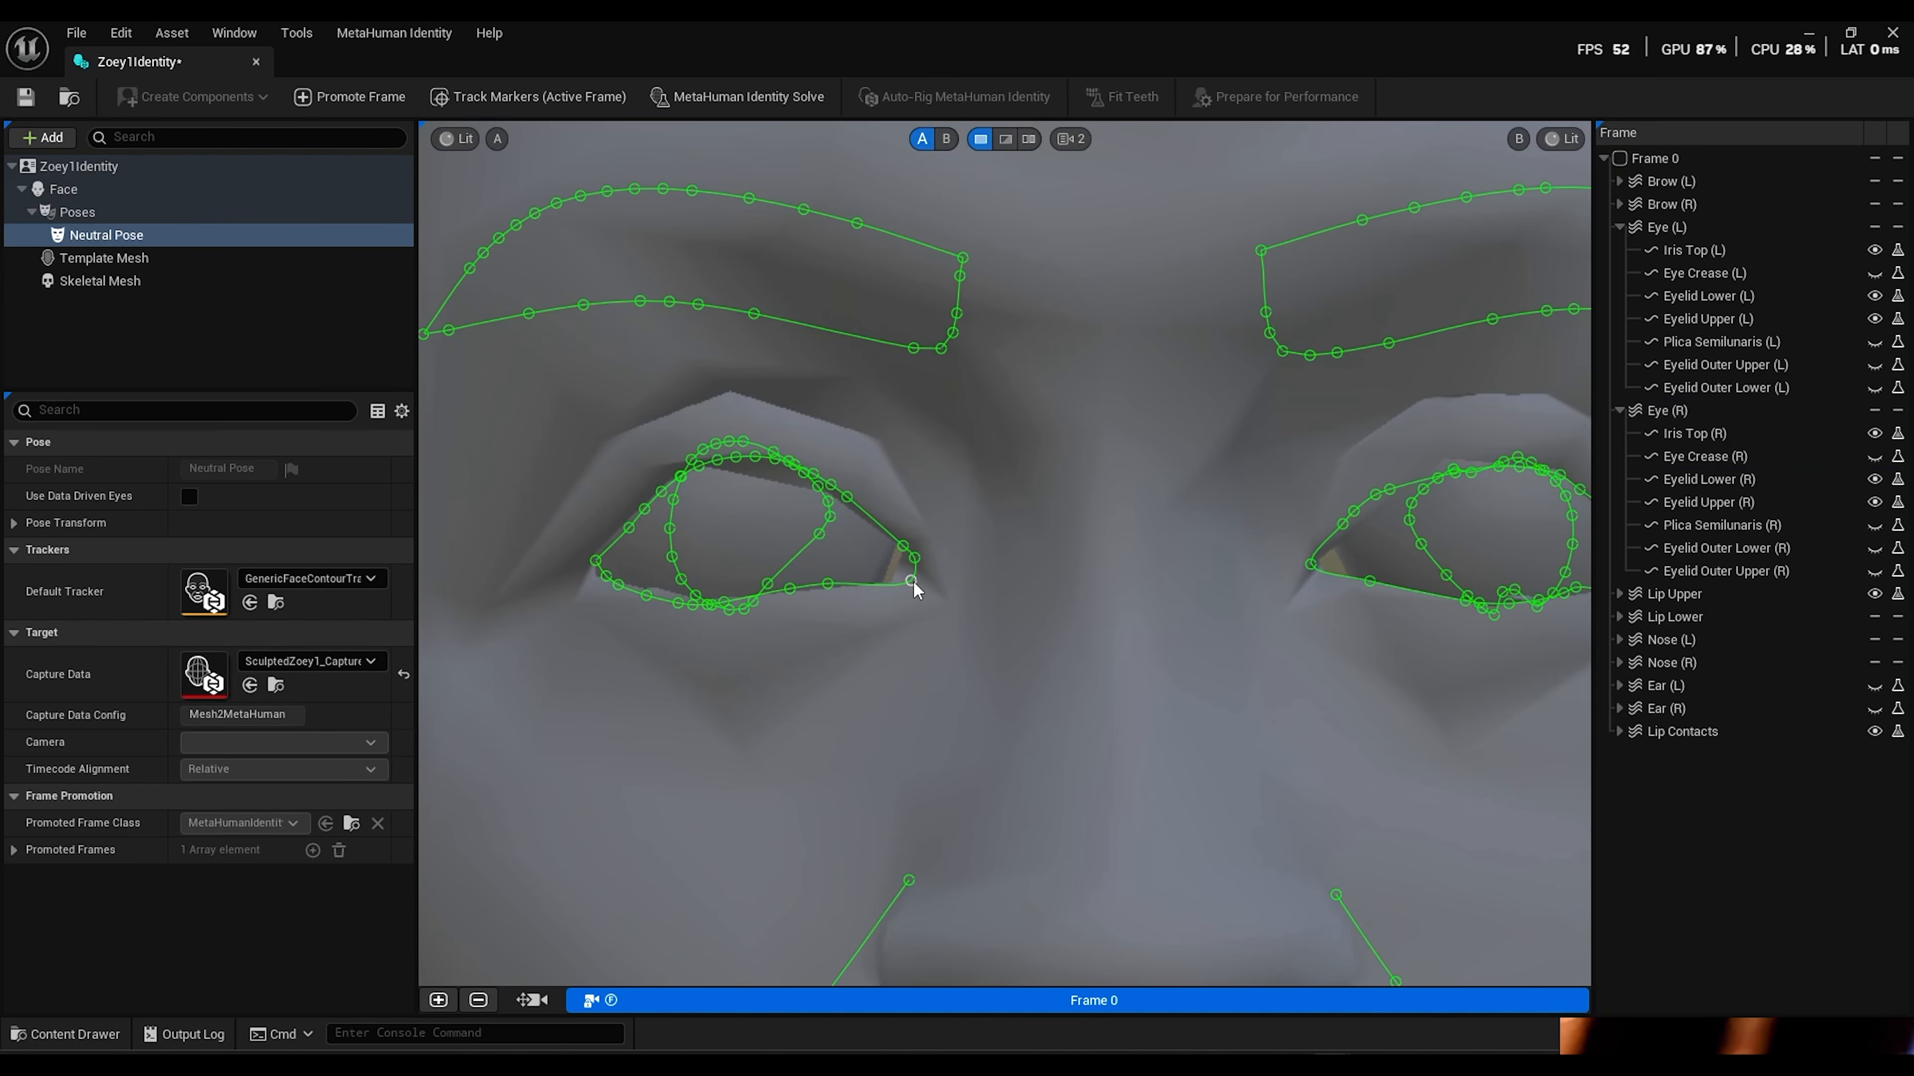
{"action": "left_click", "coordinate": [913, 558]}
{"action": "left_click", "coordinate": [918, 560]}
{"action": "left_click_drag", "start_coordinate": [920, 571], "coordinate": [930, 583]}
Fit the right eye's upper eyelid curve and outer corner points to the lid edge
{"action": "mouse_move", "coordinate": [680, 476]}
{"action": "left_mouse_down"}
{"action": "mouse_move", "coordinate": [647, 487]}
{"action": "mouse_move", "coordinate": [665, 470]}
{"action": "left_mouse_up"}
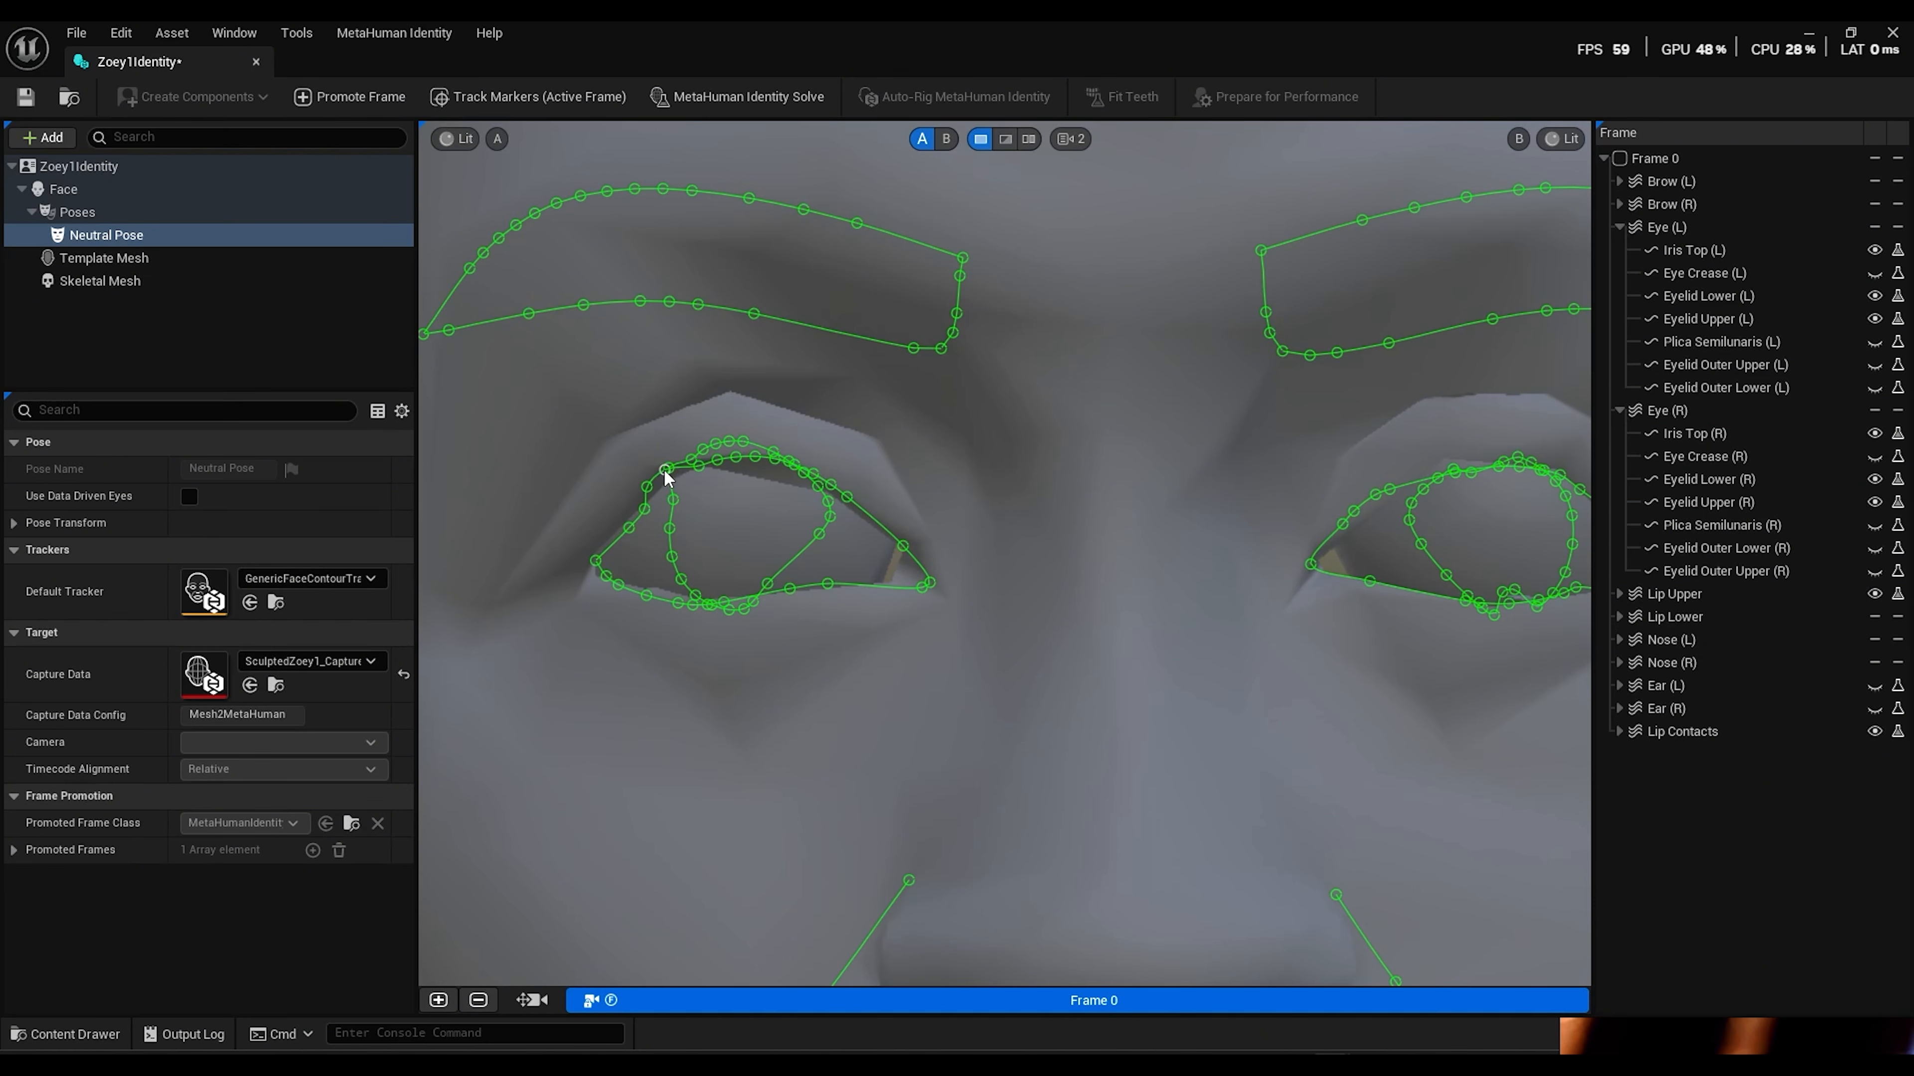
{"action": "left_click", "coordinate": [645, 510]}
{"action": "left_click", "coordinate": [593, 562]}
{"action": "left_click_drag", "start_coordinate": [593, 561], "coordinate": [633, 505]}
Run the MetaHuman Identity Solve on the tracked frame and close the Zoey1Identity editor
{"action": "scroll", "coordinate": [985, 581], "scroll_direction": "down", "scroll_amount": 8}
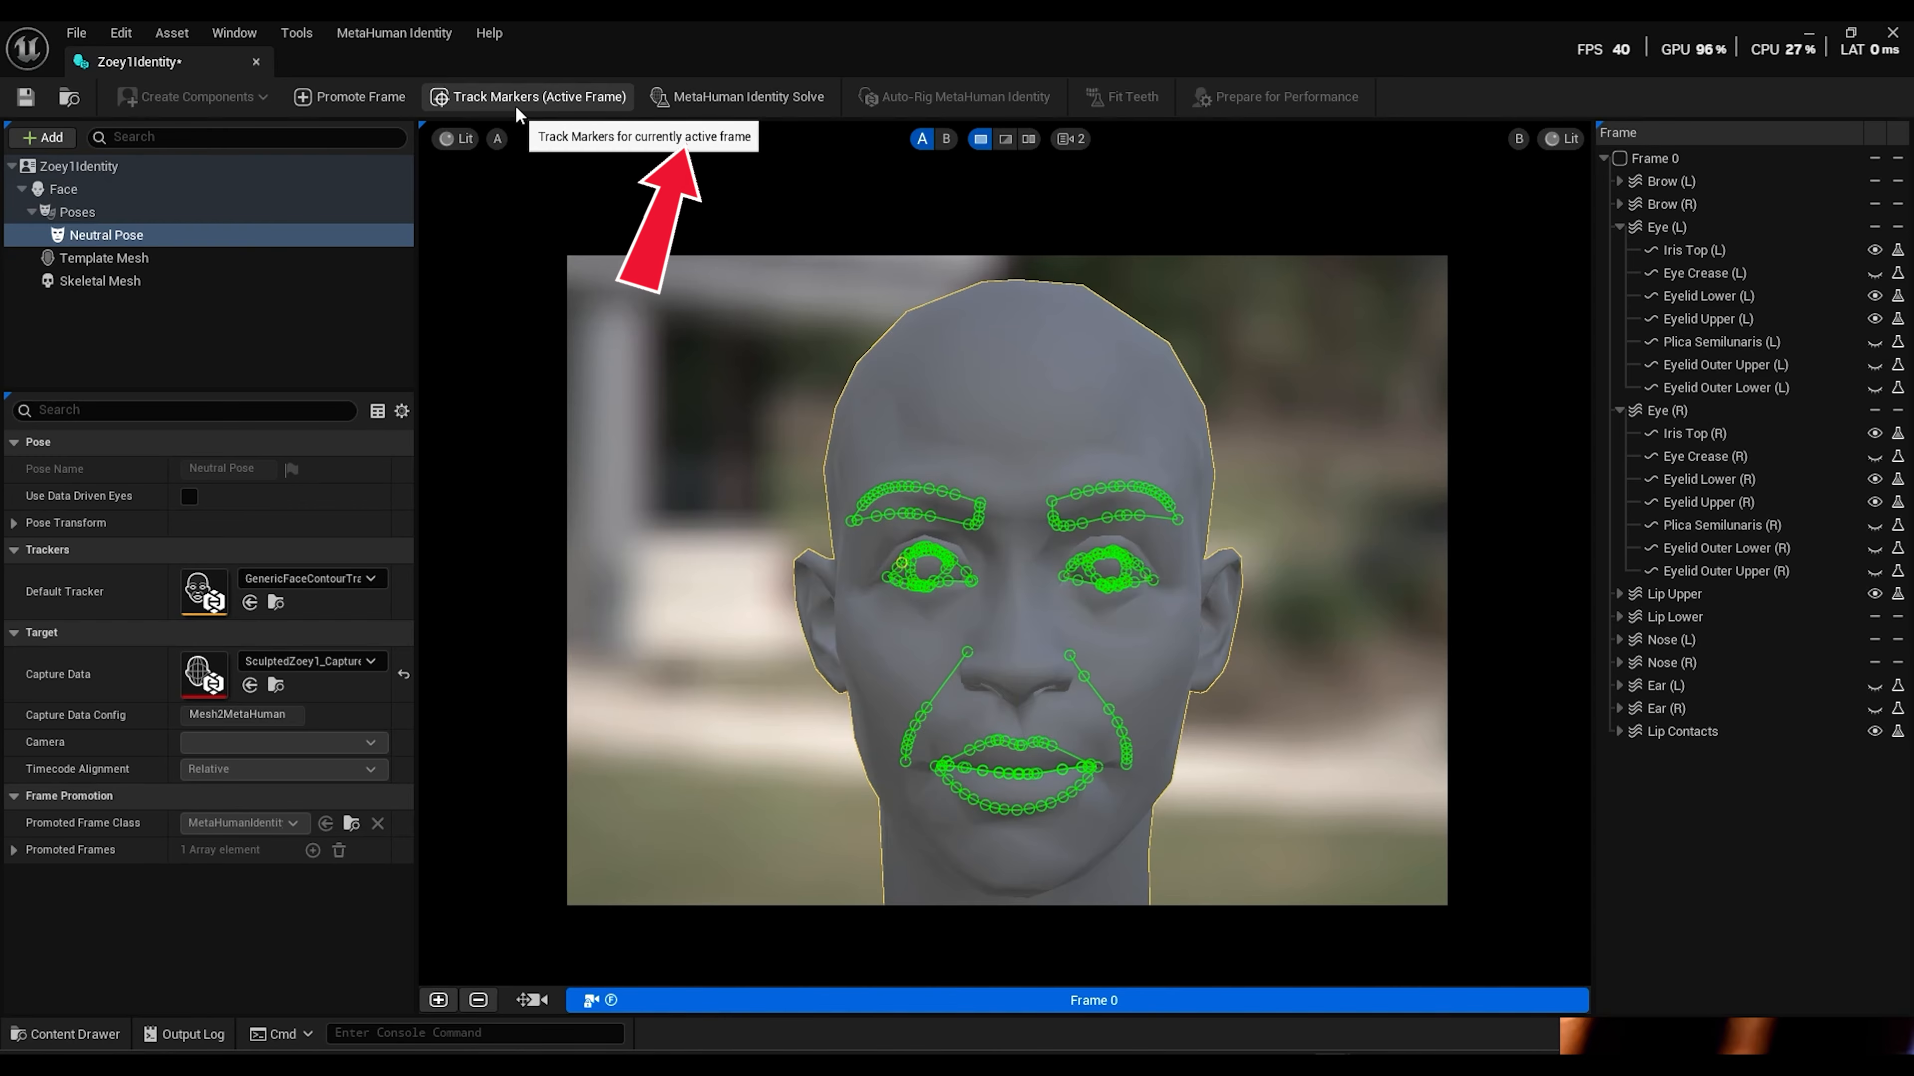
{"action": "left_click", "coordinate": [731, 112]}
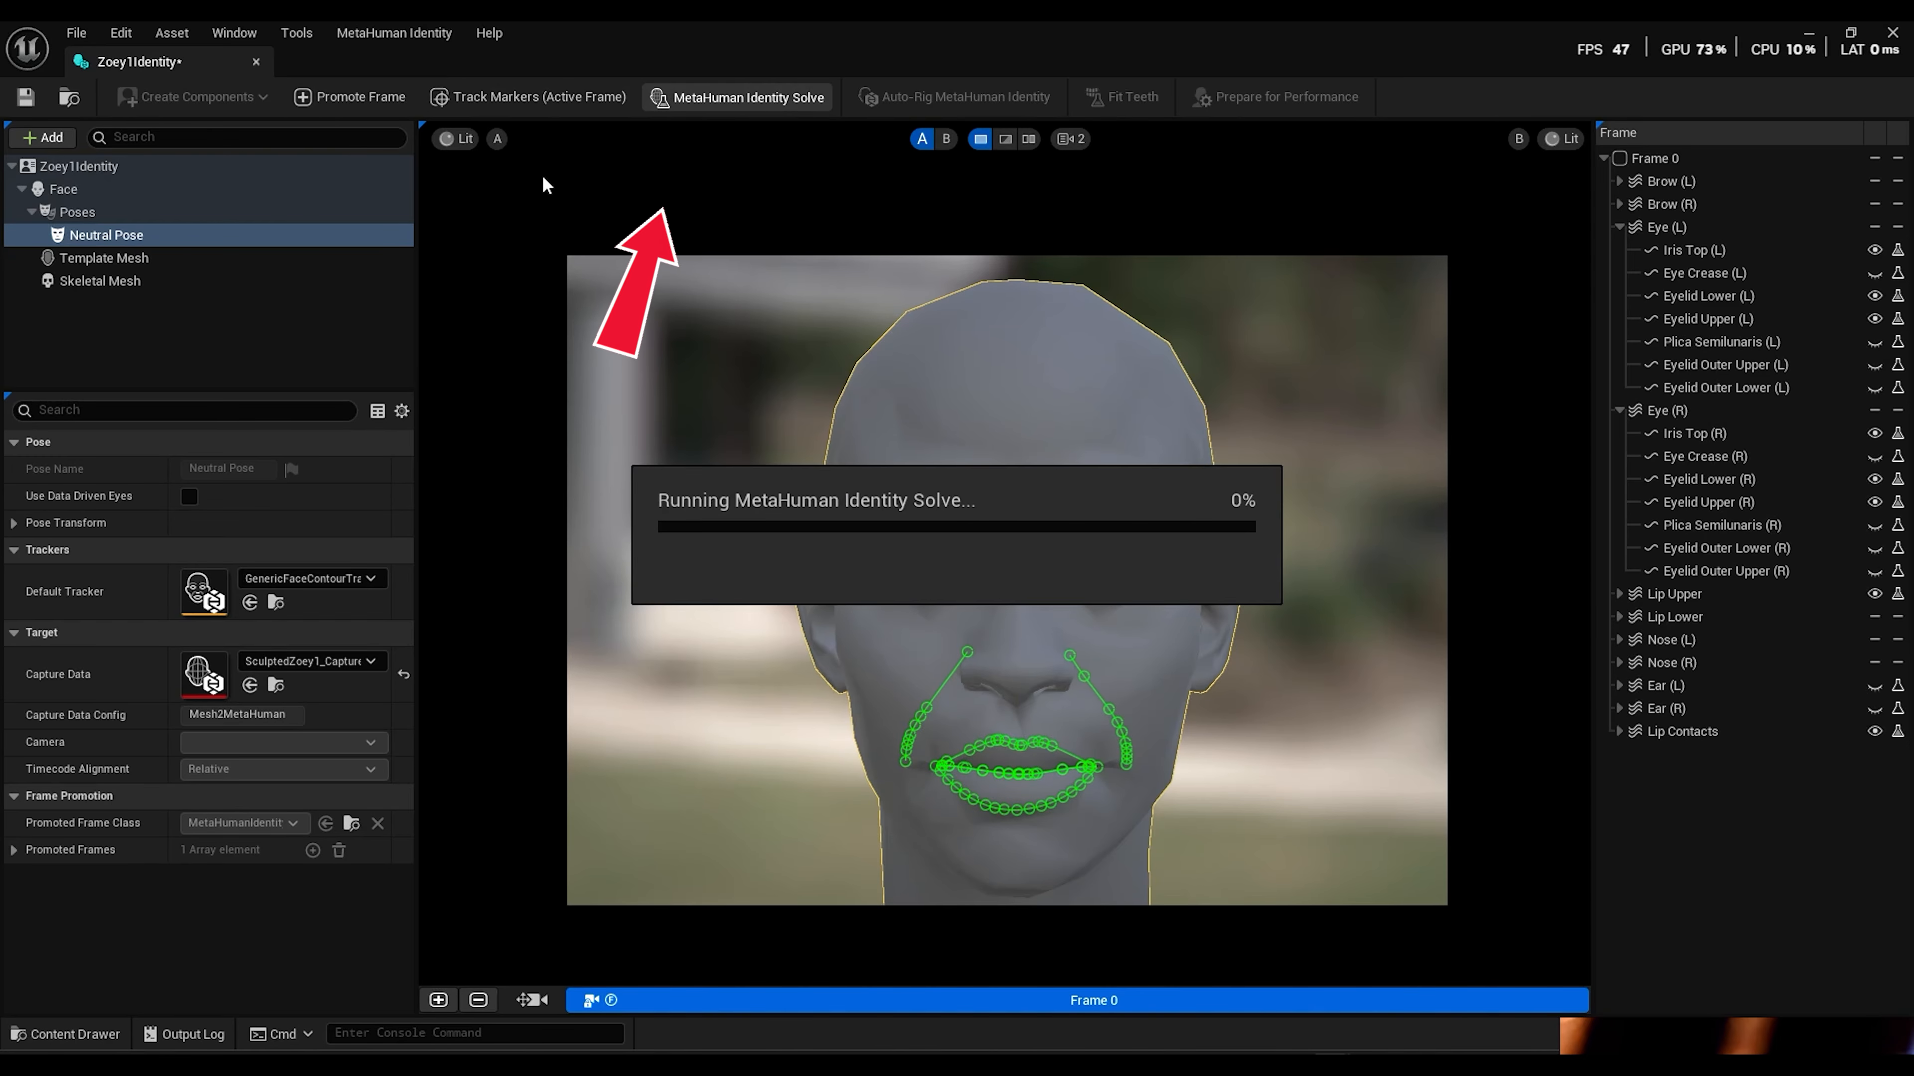
{"action": "left_click", "coordinate": [1896, 32]}
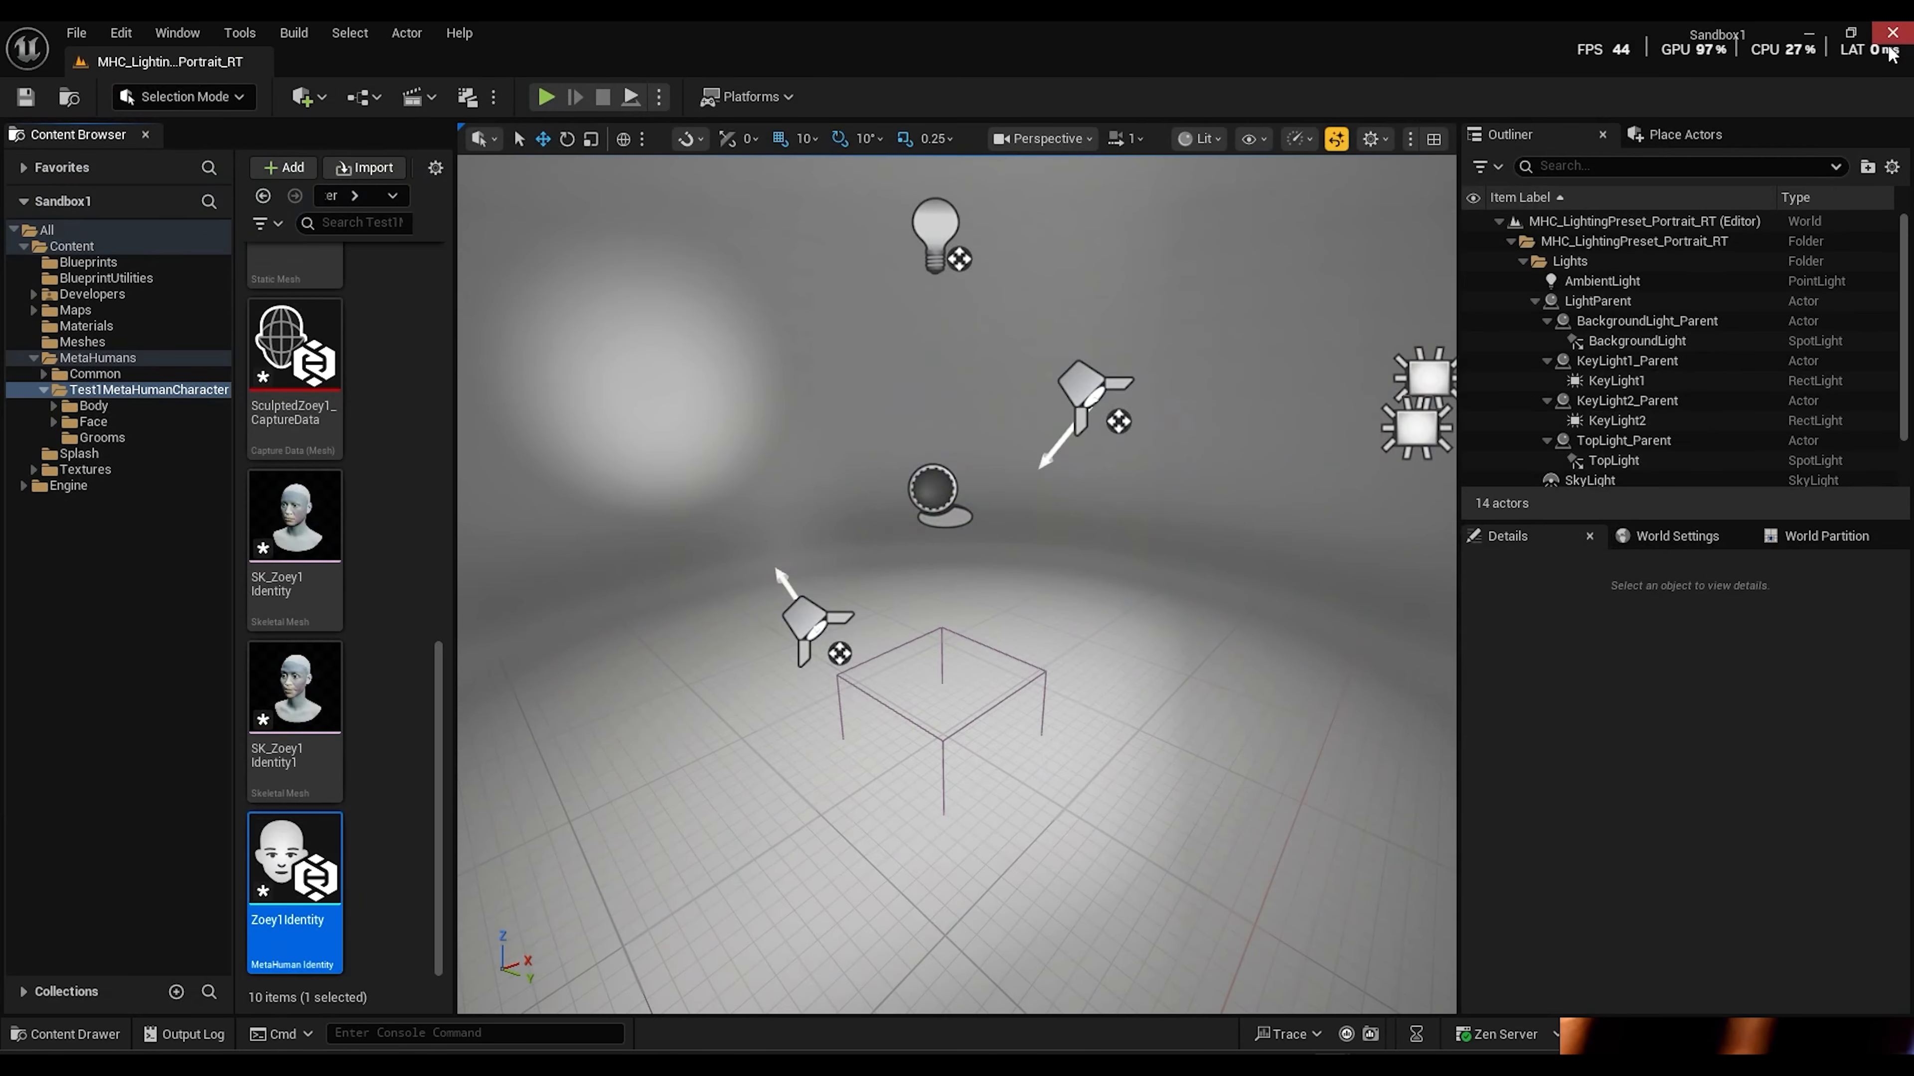
Inspect the Test1MetaHumanCharacter head, remove its rig, and start the head Sculpt tool
{"action": "scroll", "coordinate": [362, 743], "scroll_direction": "up", "scroll_amount": 5}
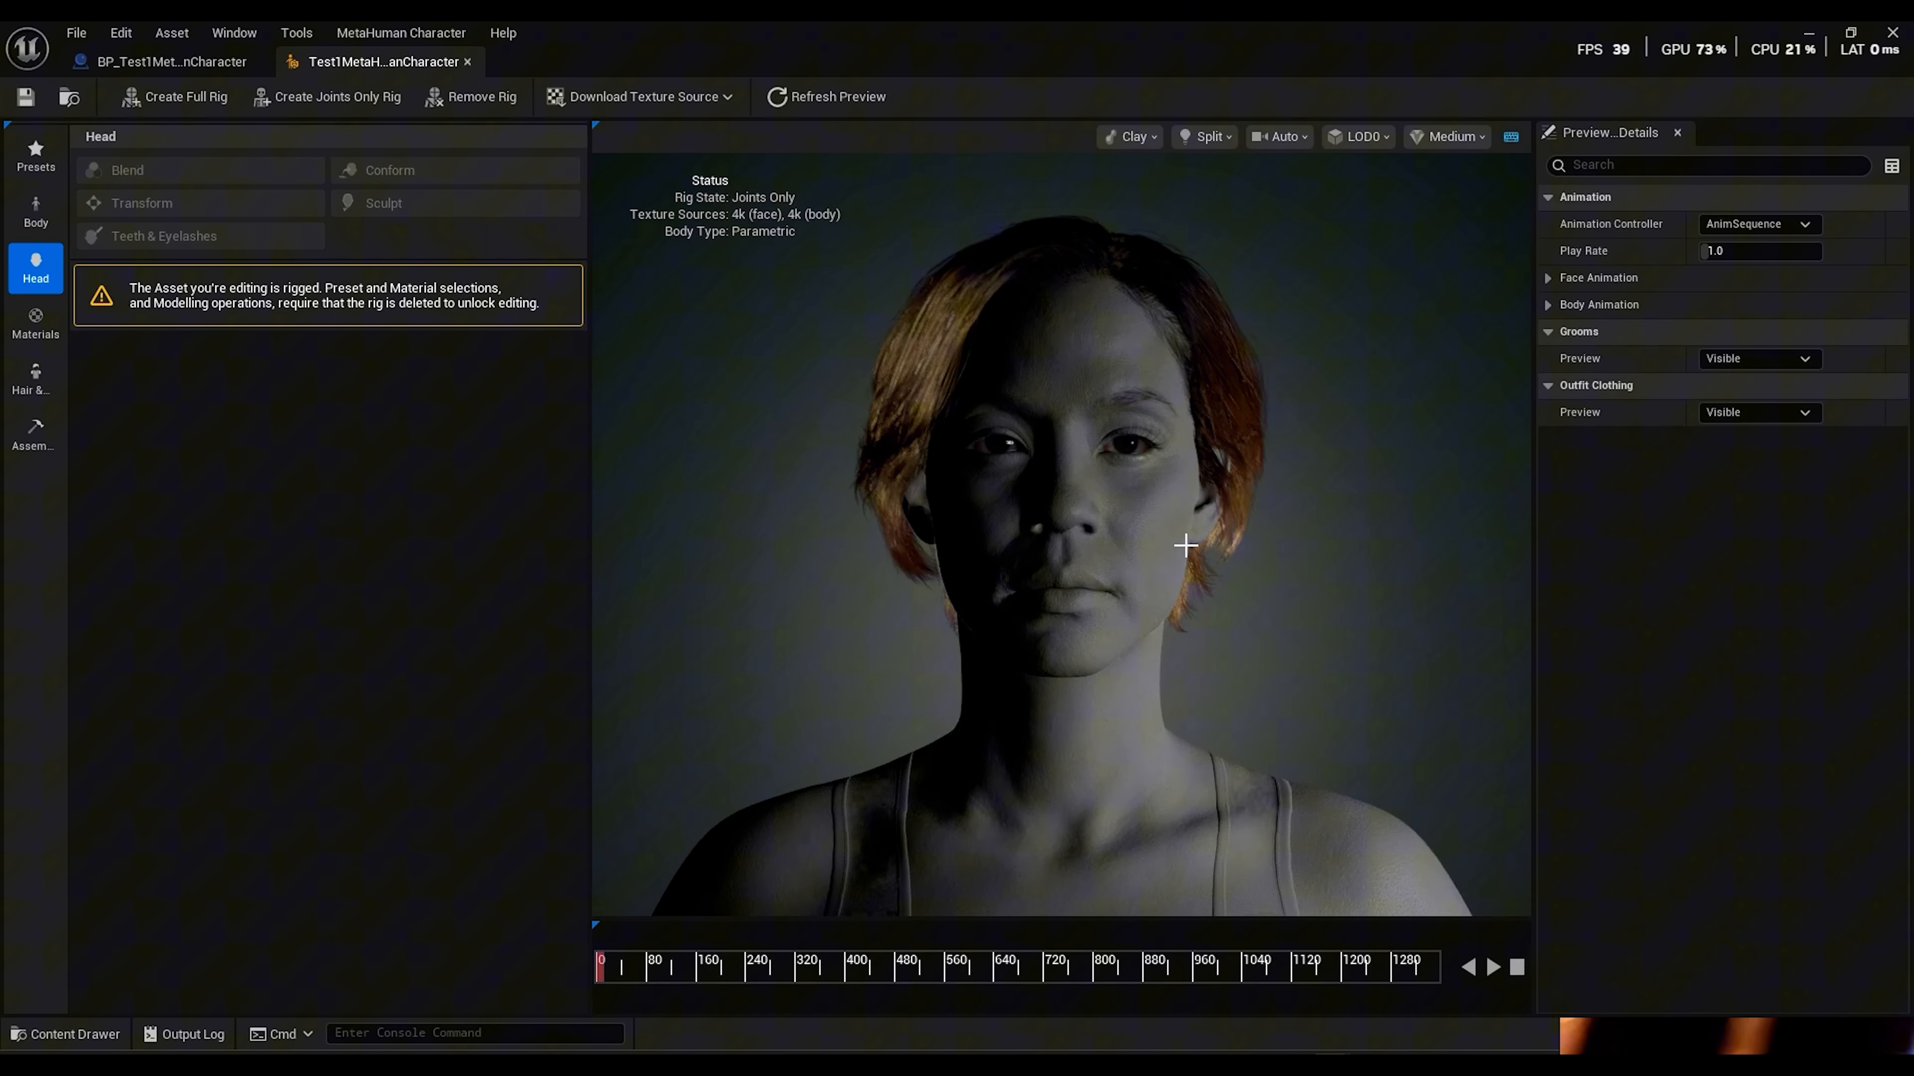
{"action": "scroll", "coordinate": [1193, 529], "scroll_direction": "up", "scroll_amount": 1}
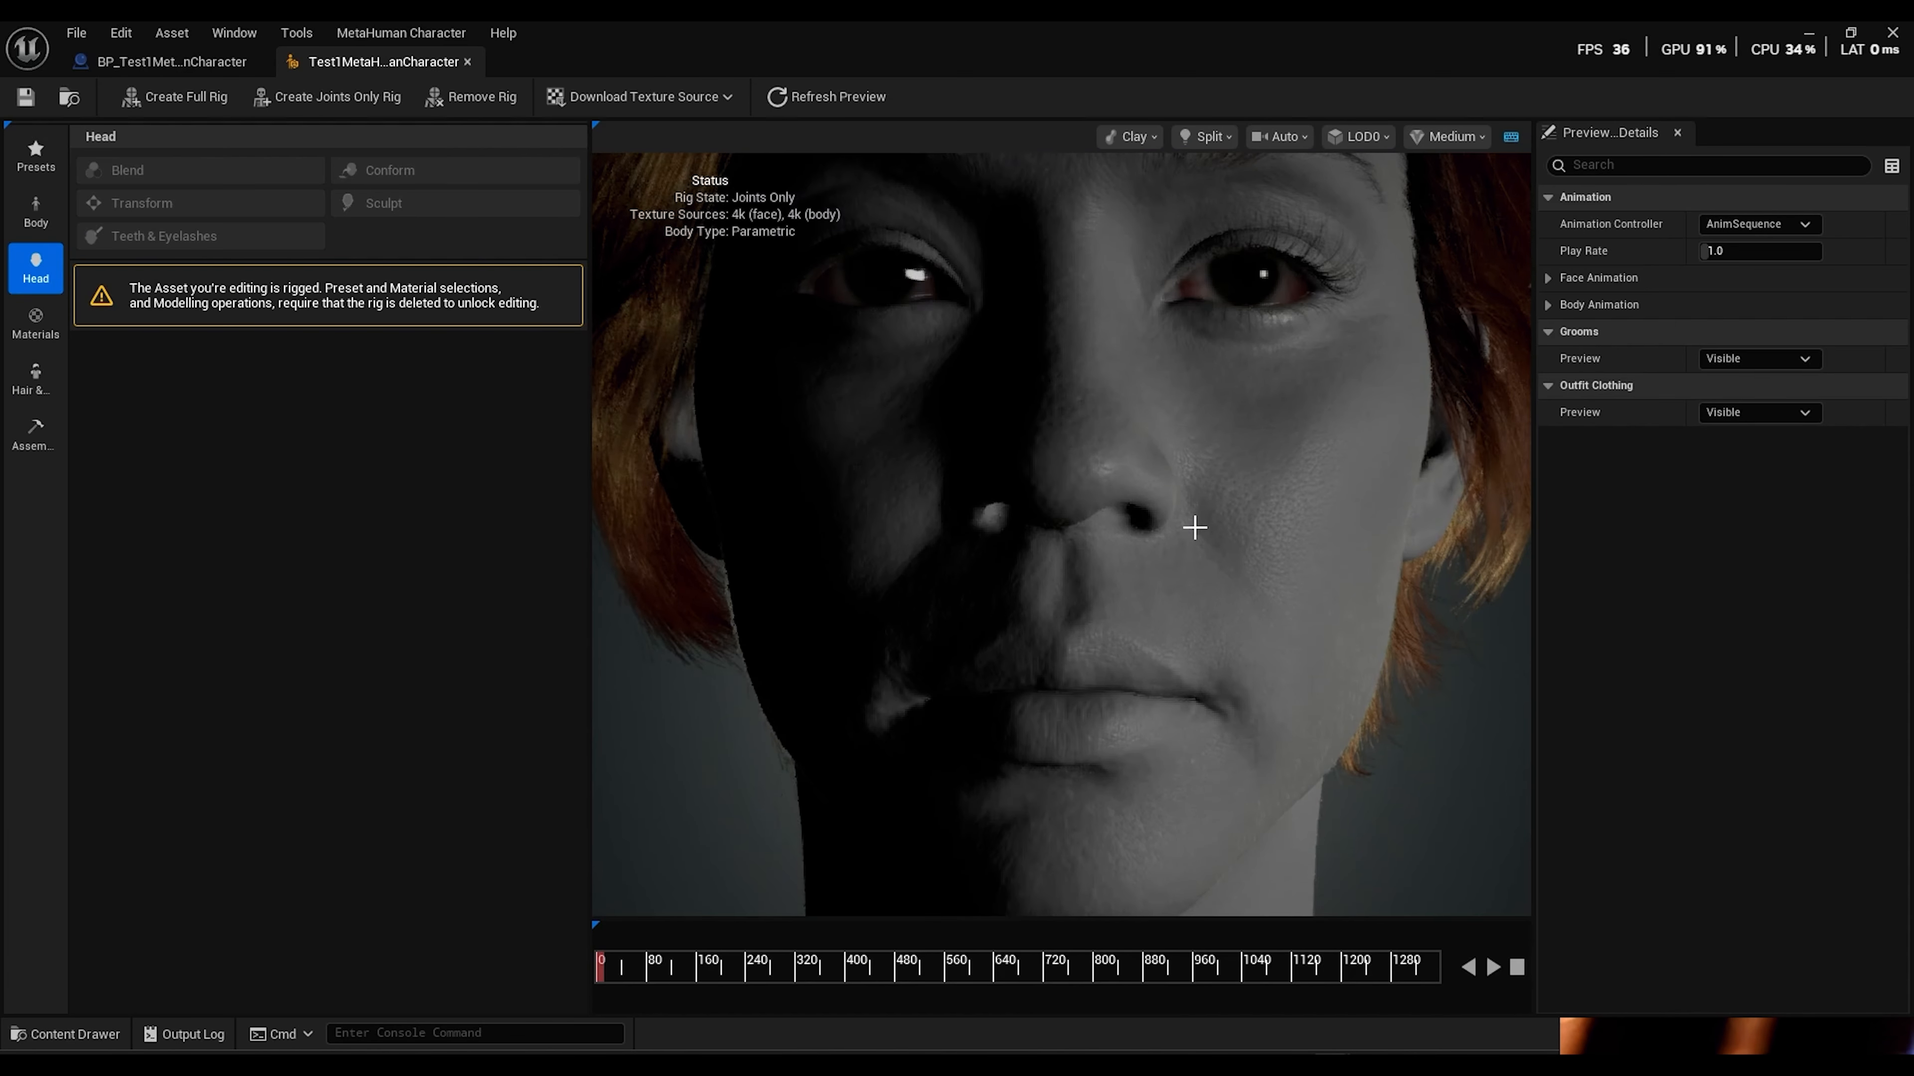
{"action": "scroll", "coordinate": [1195, 528], "scroll_direction": "down", "scroll_amount": 1}
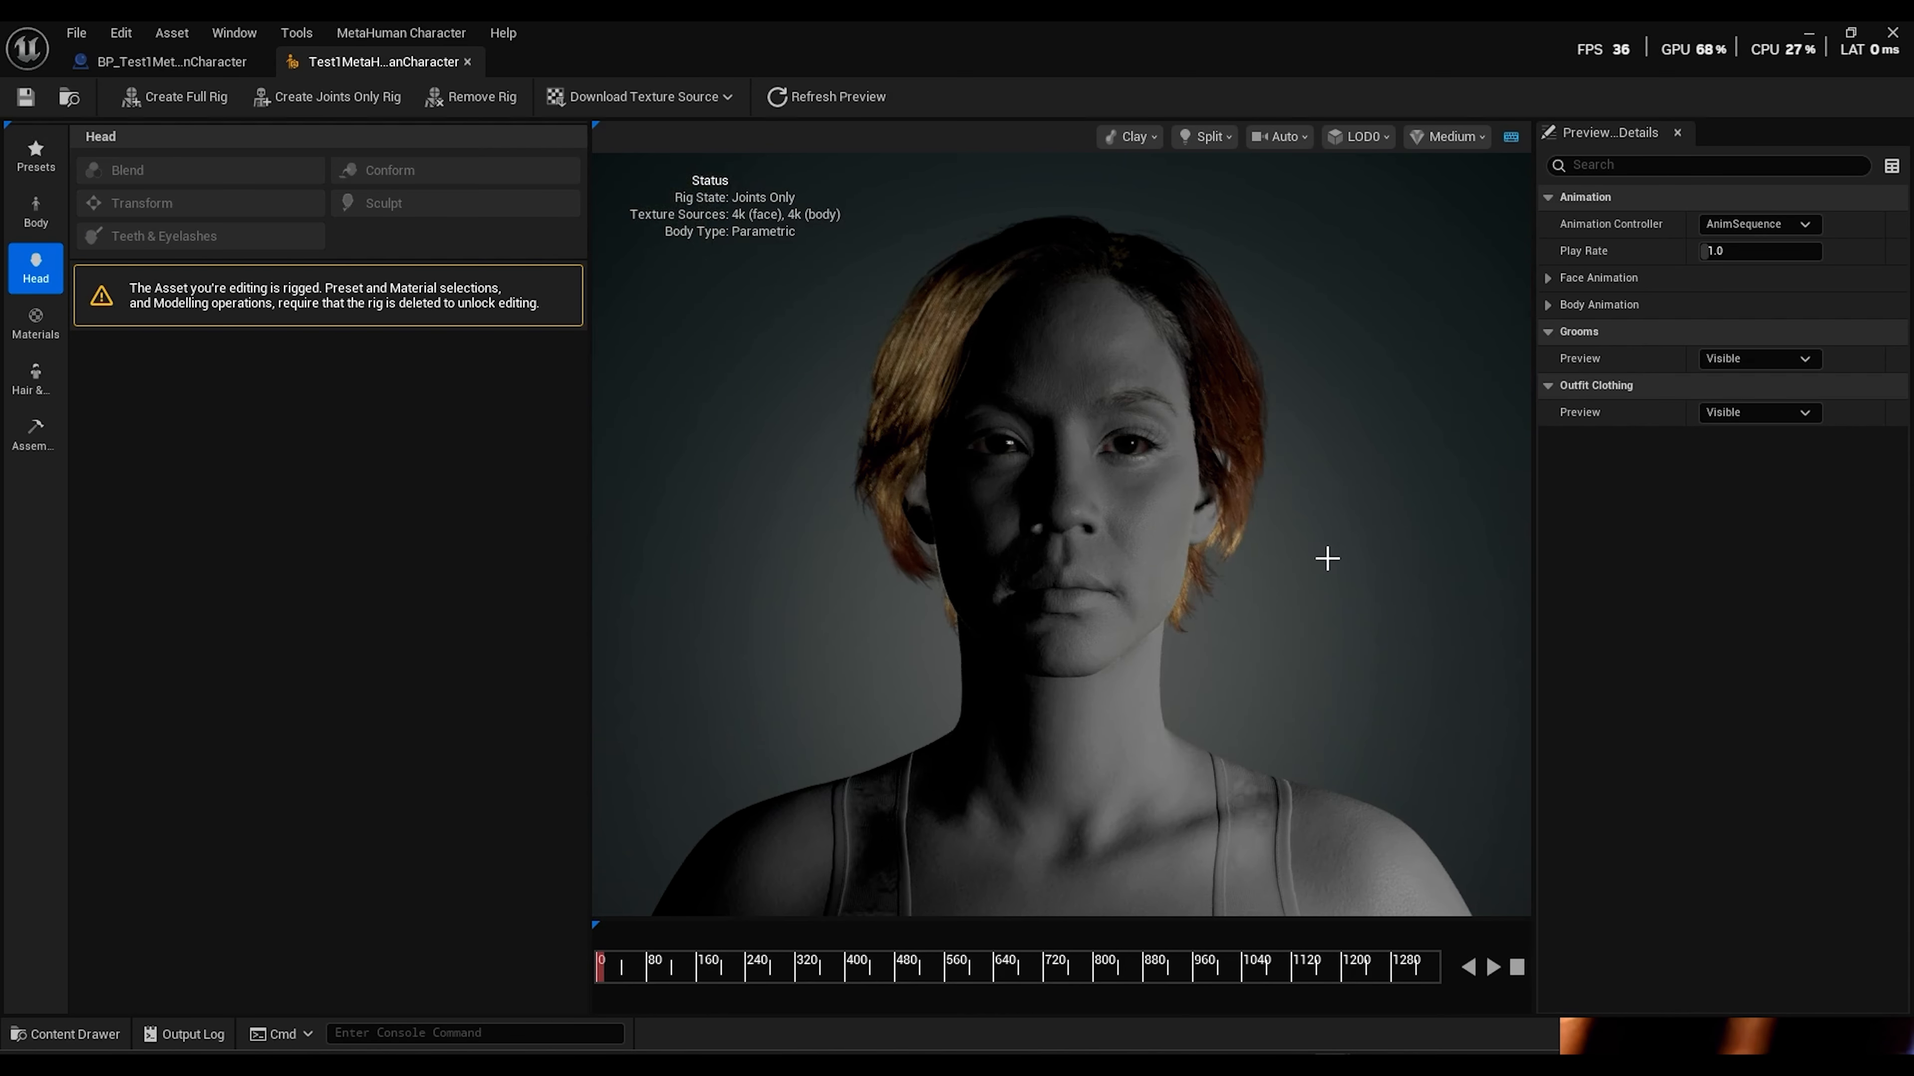
{"action": "left_click_drag", "start_coordinate": [1325, 556], "coordinate": [1450, 554]}
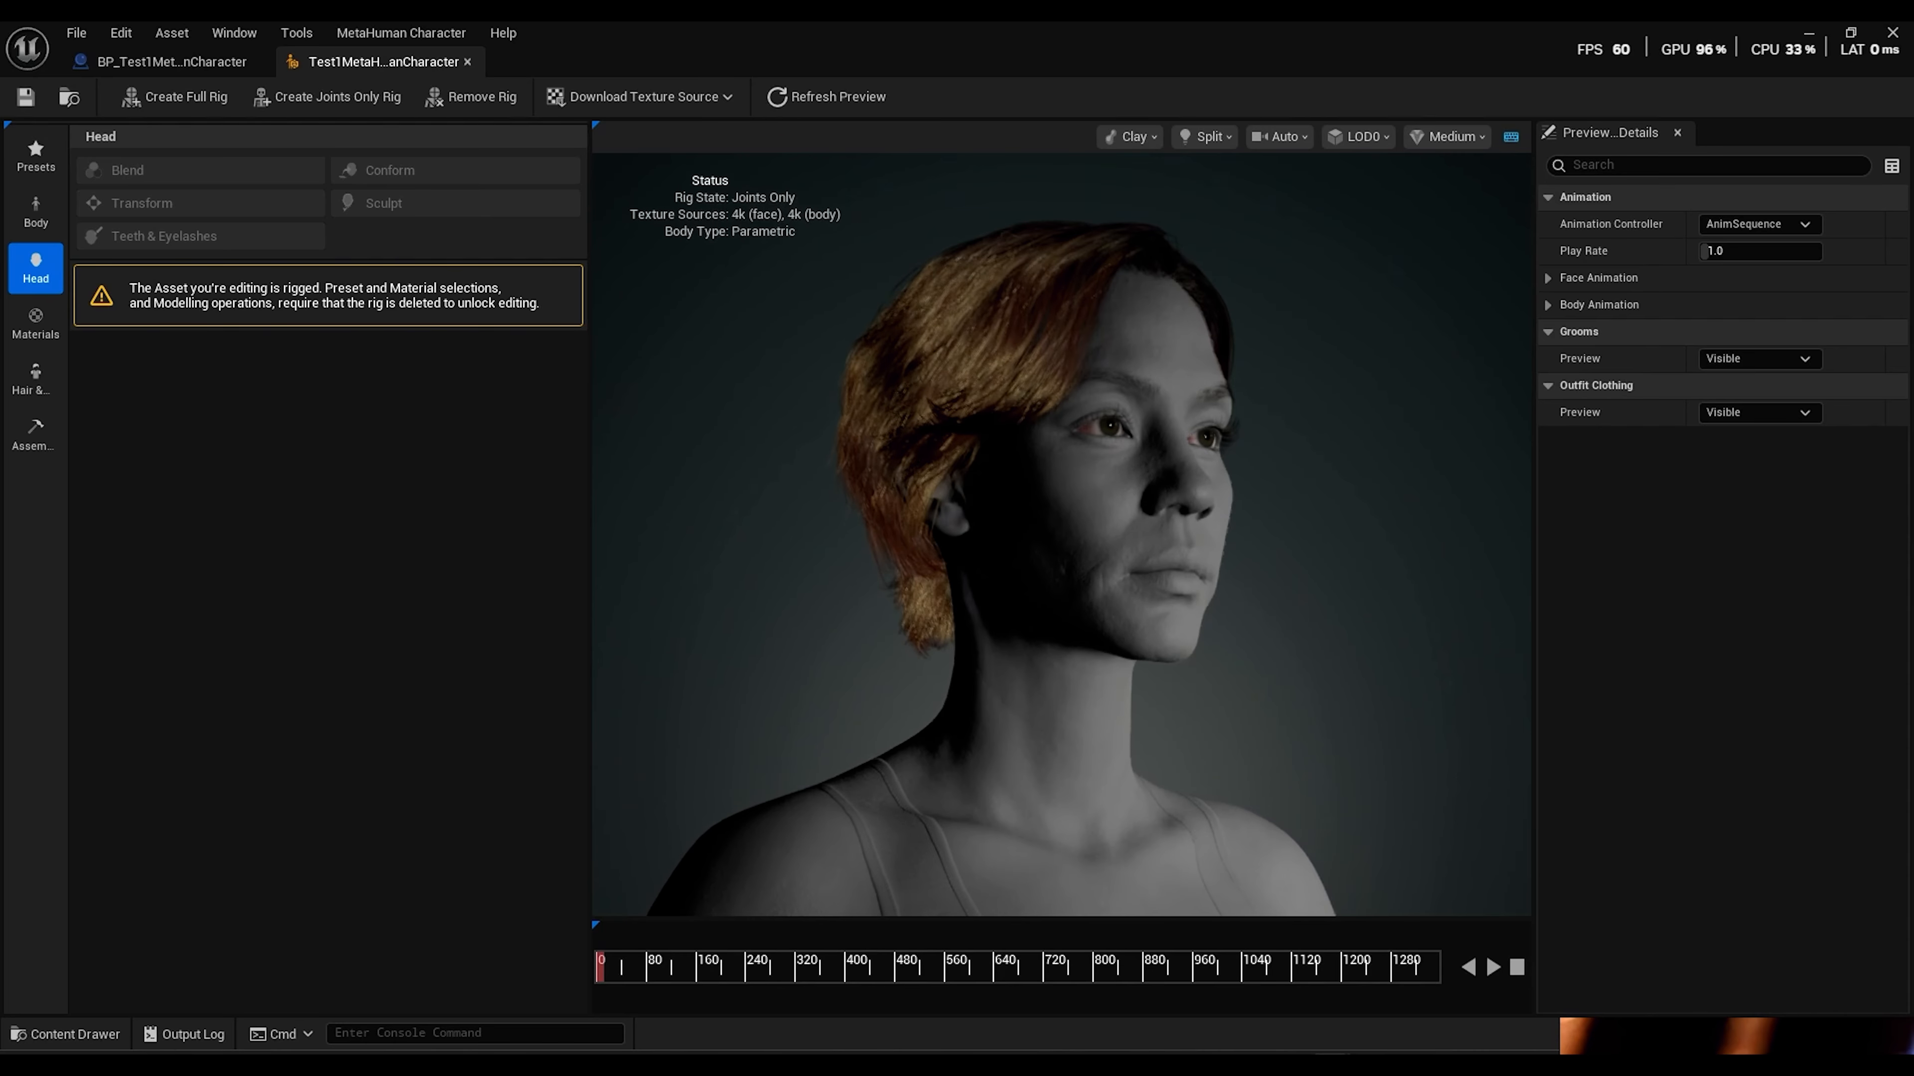
{"action": "left_click_drag", "start_coordinate": [1292, 550], "coordinate": [1164, 569]}
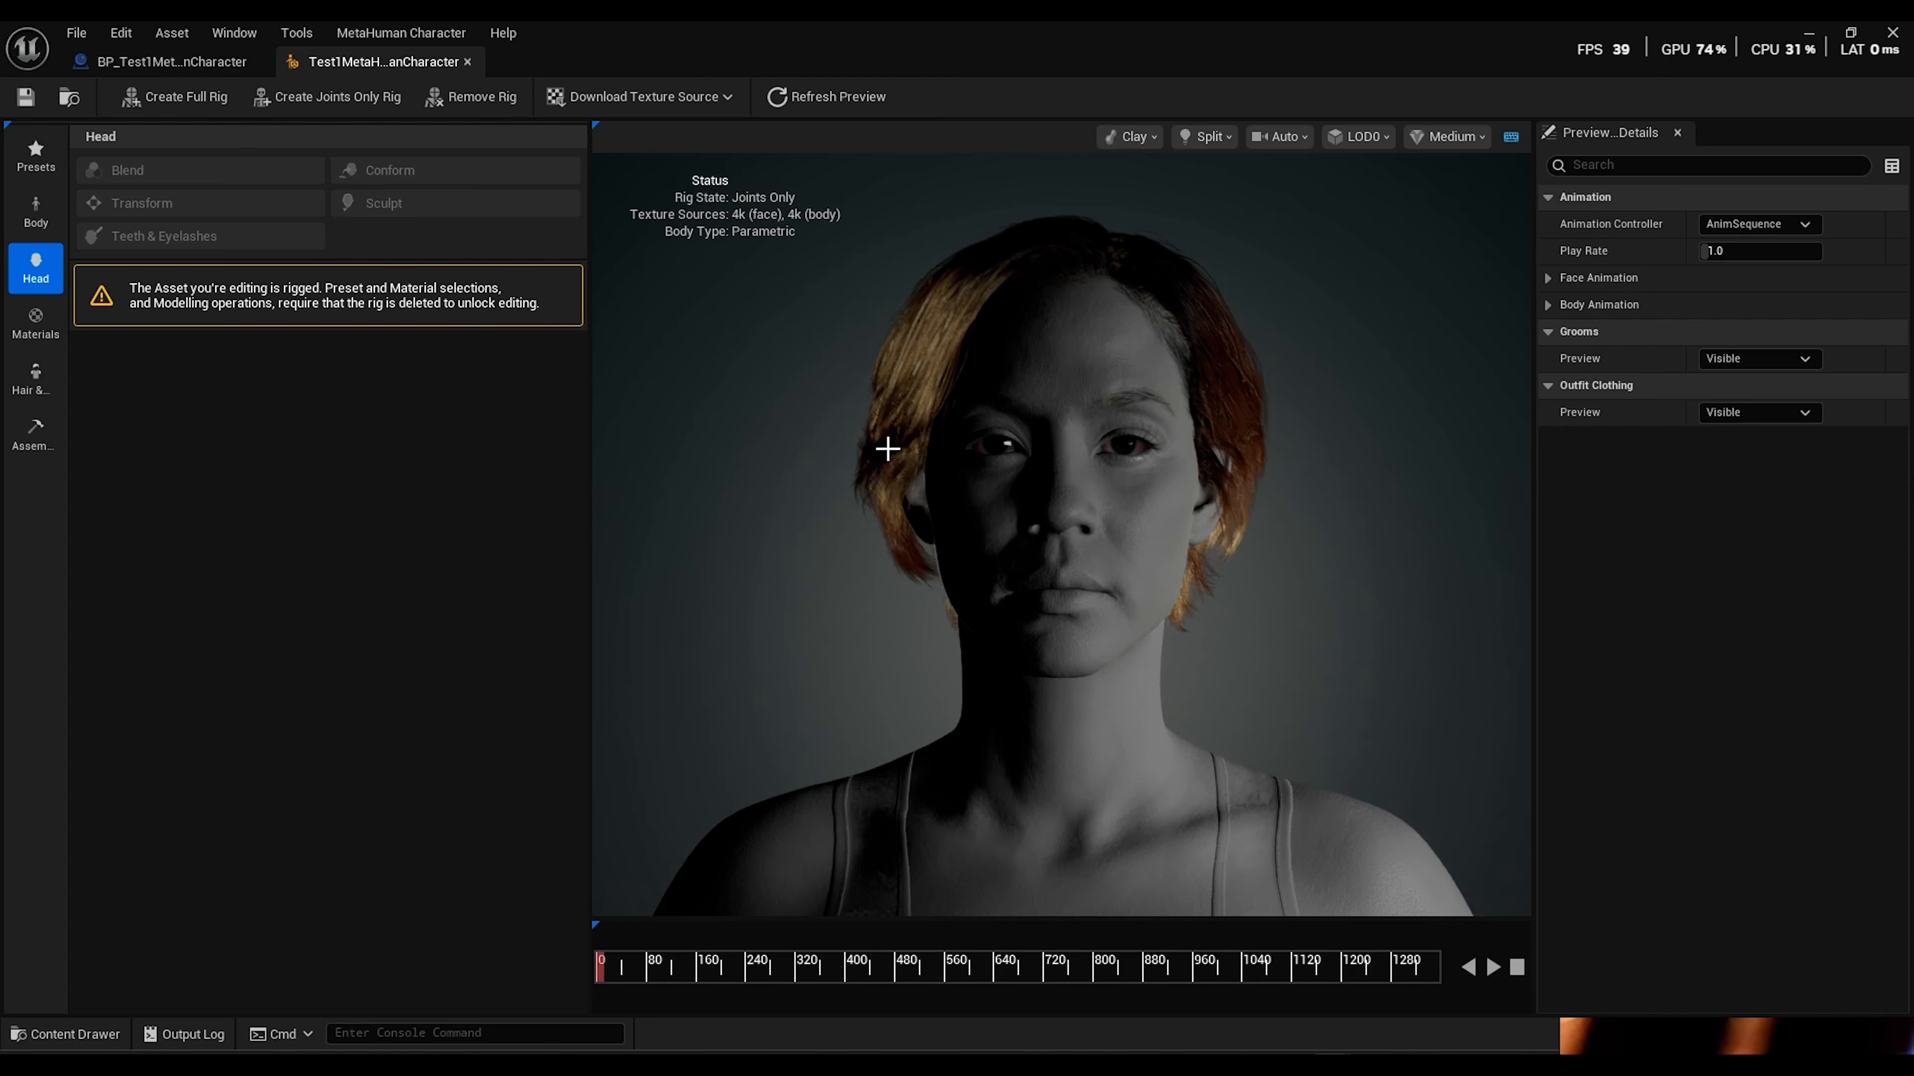
{"action": "left_click", "coordinate": [490, 102]}
{"action": "left_click", "coordinate": [437, 205]}
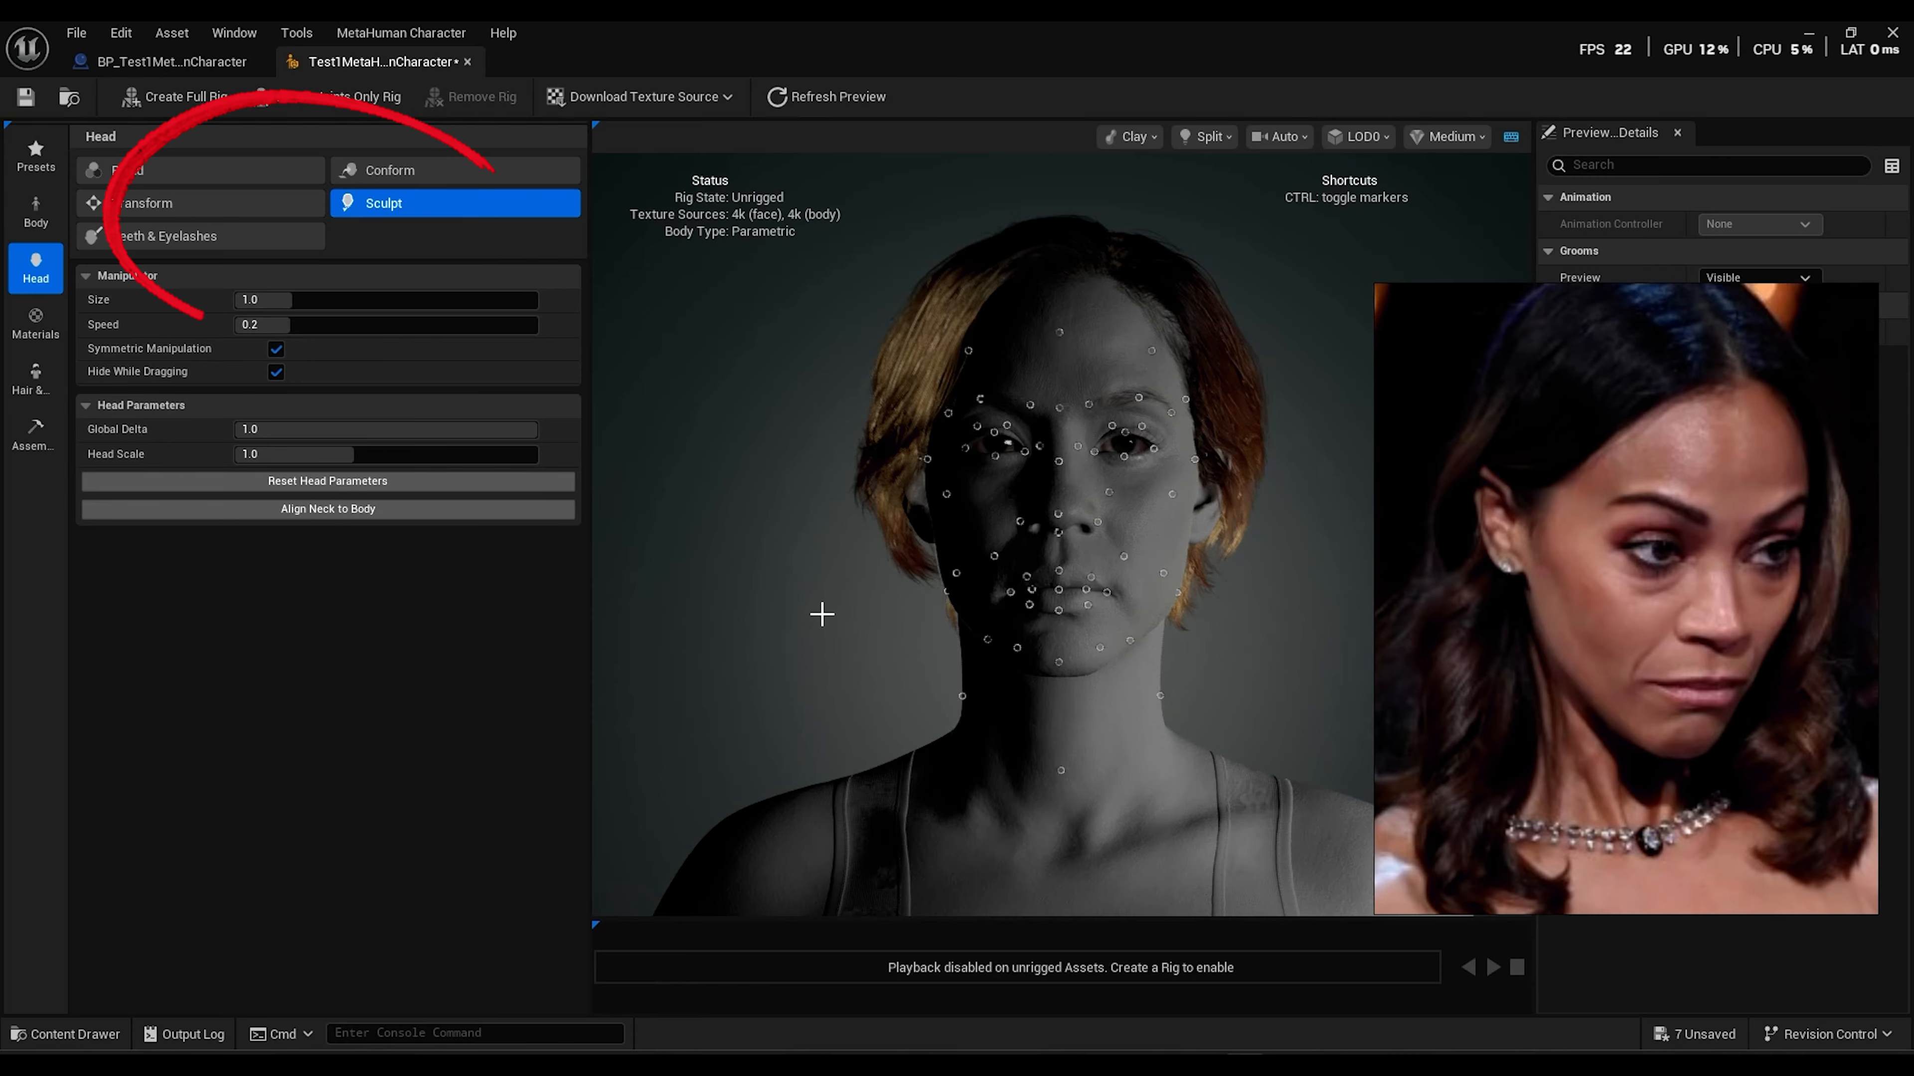
Turn the head to three-quarter view and rotate the Split lighting rig so the face is better lit
{"action": "left_click_drag", "start_coordinate": [822, 615], "coordinate": [1208, 339]}
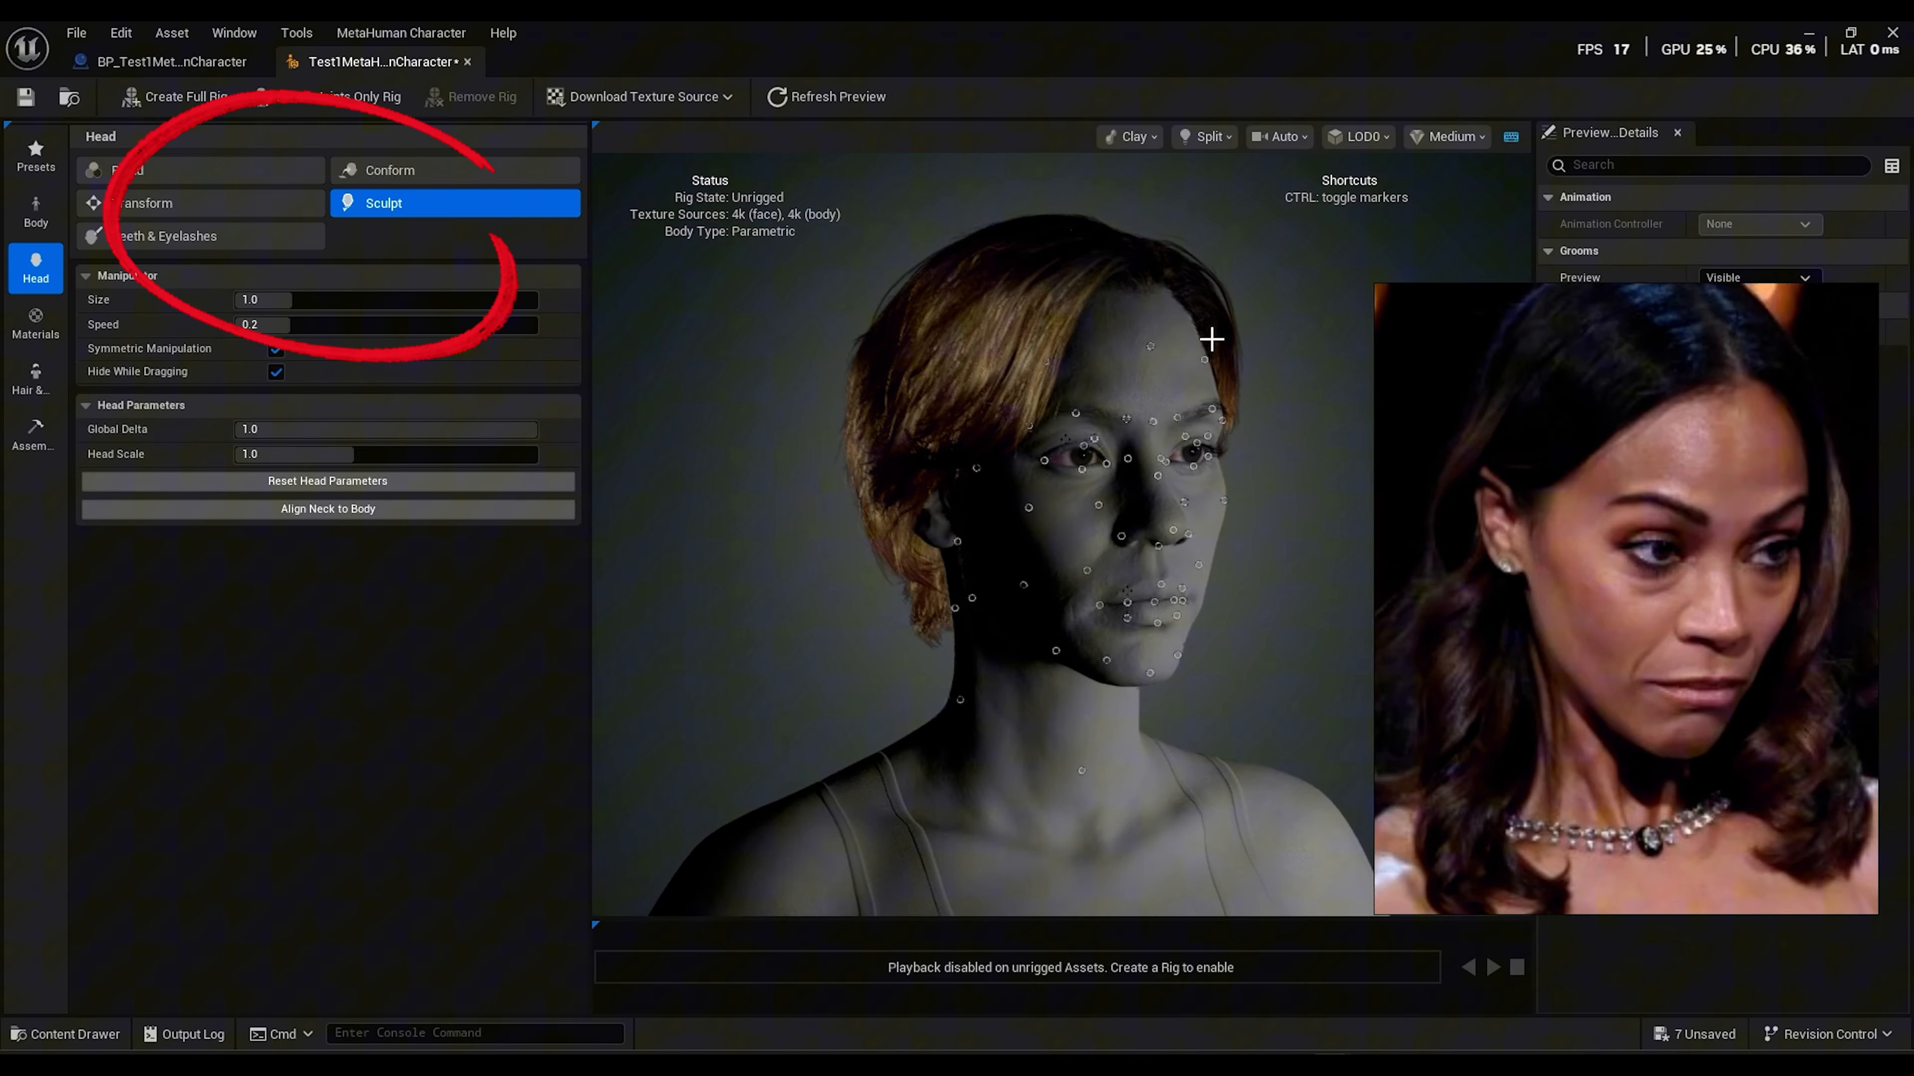
{"action": "left_click", "coordinate": [1221, 143]}
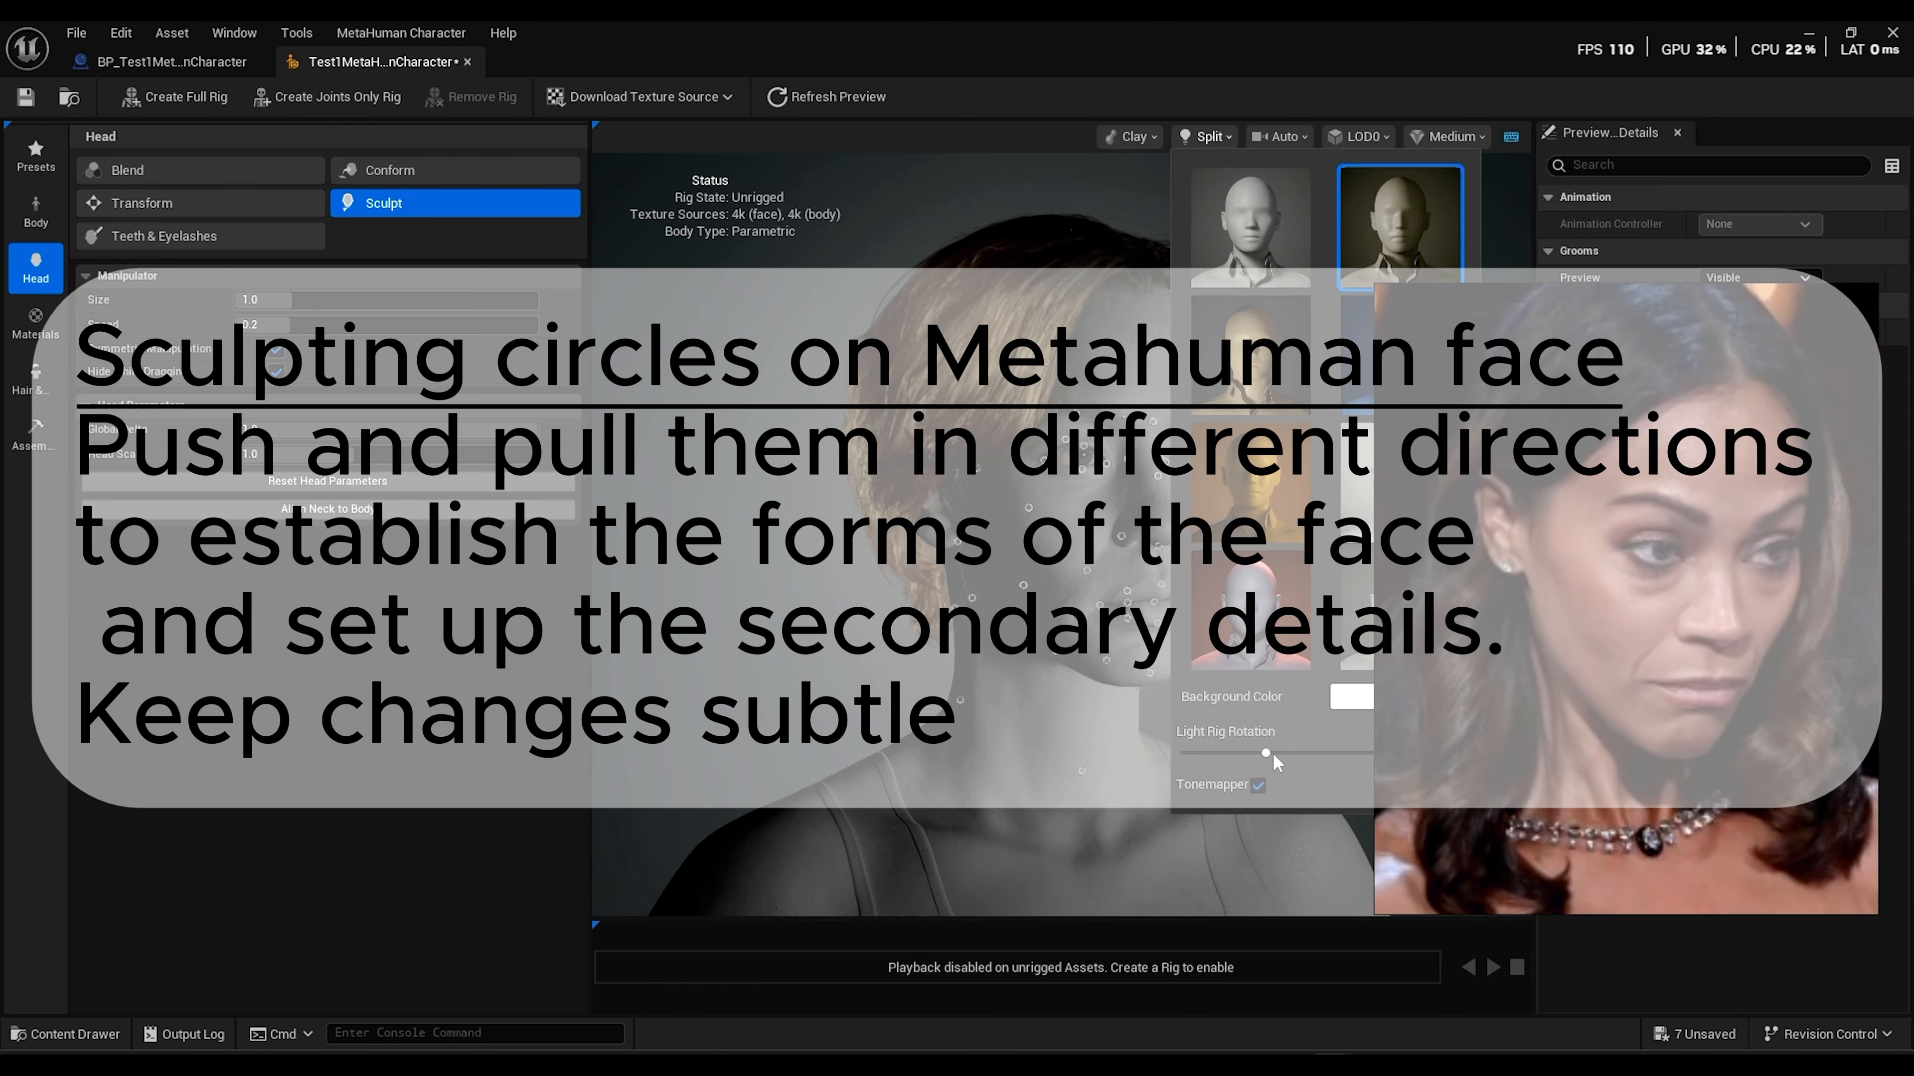
{"action": "left_click_drag", "start_coordinate": [1267, 753], "coordinate": [1291, 753]}
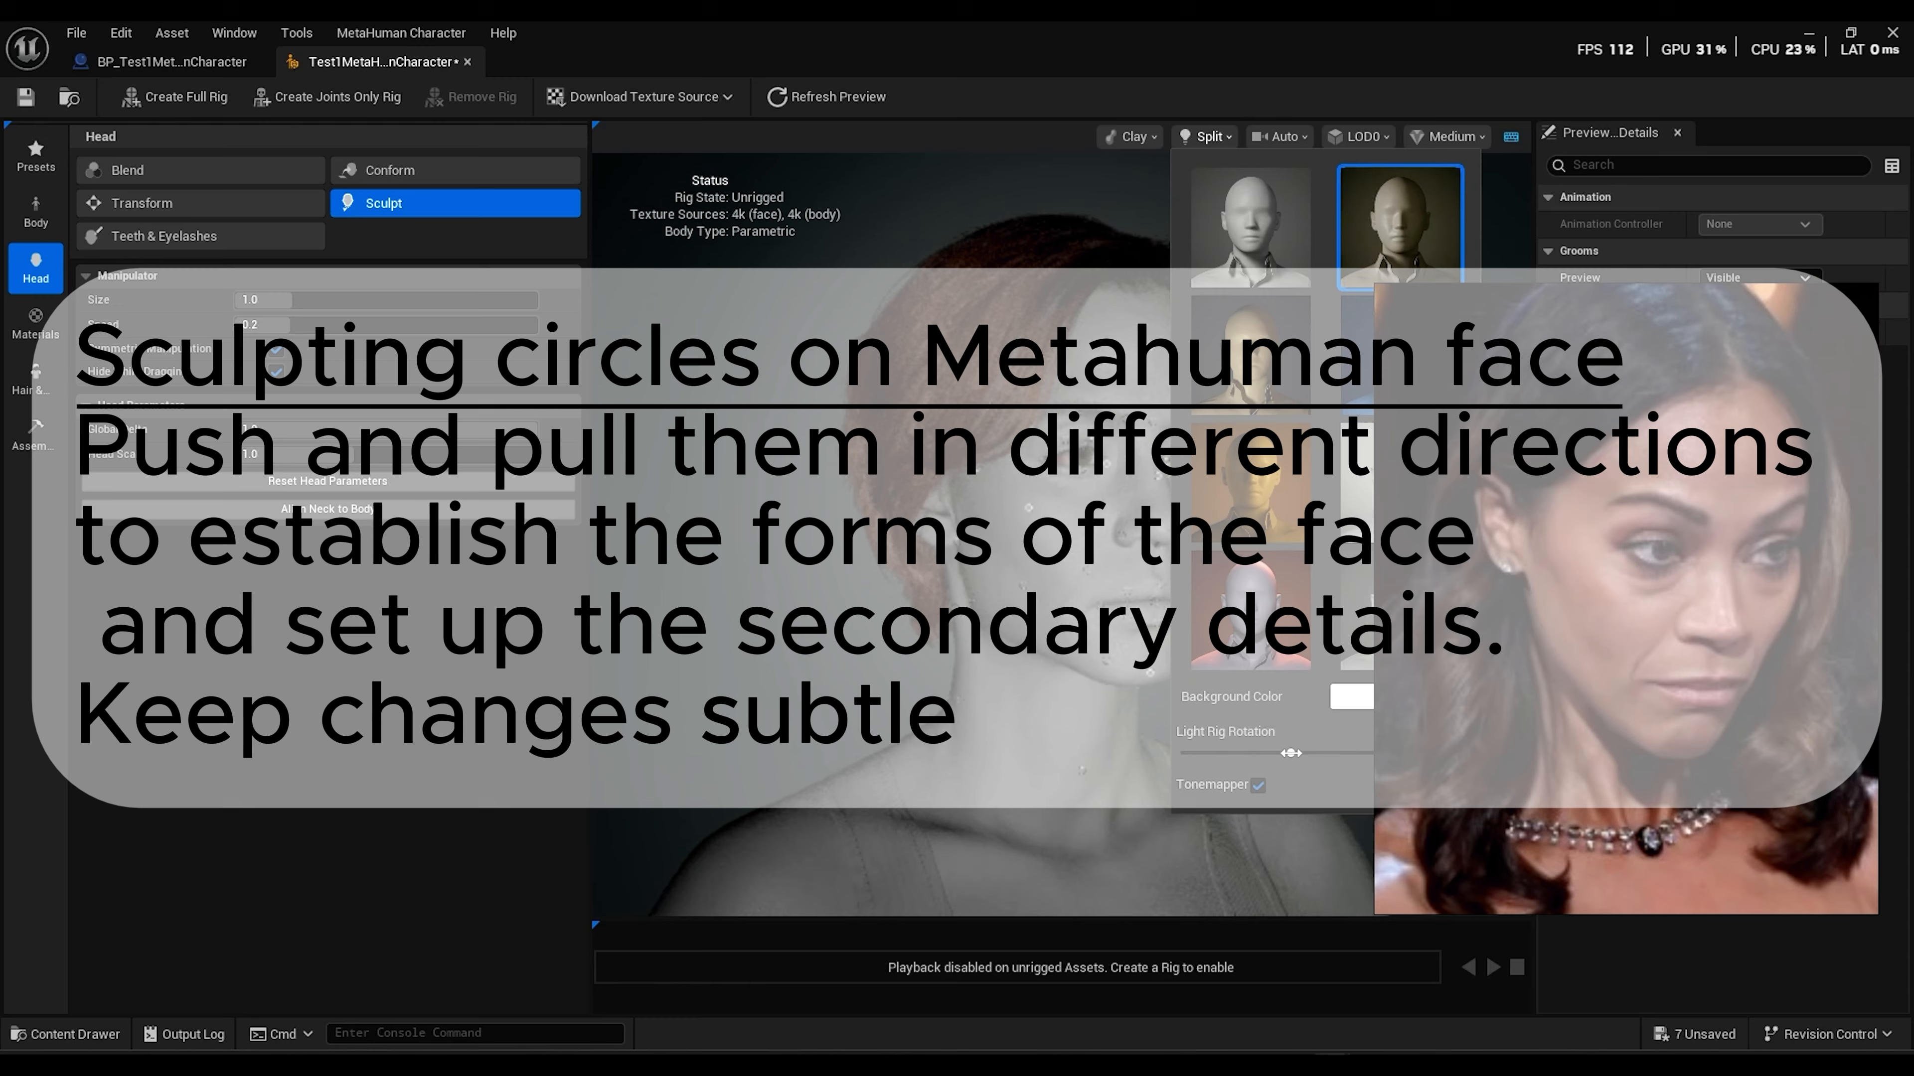
{"action": "left_click", "coordinate": [675, 661]}
Subtly reshape the cheek, jawline and jaw angle with the sculpt markers, following the three-quarter reference photo
{"action": "scroll", "coordinate": [789, 606], "scroll_direction": "up", "scroll_amount": 2}
{"action": "scroll", "coordinate": [789, 606], "scroll_direction": "up", "scroll_amount": 5}
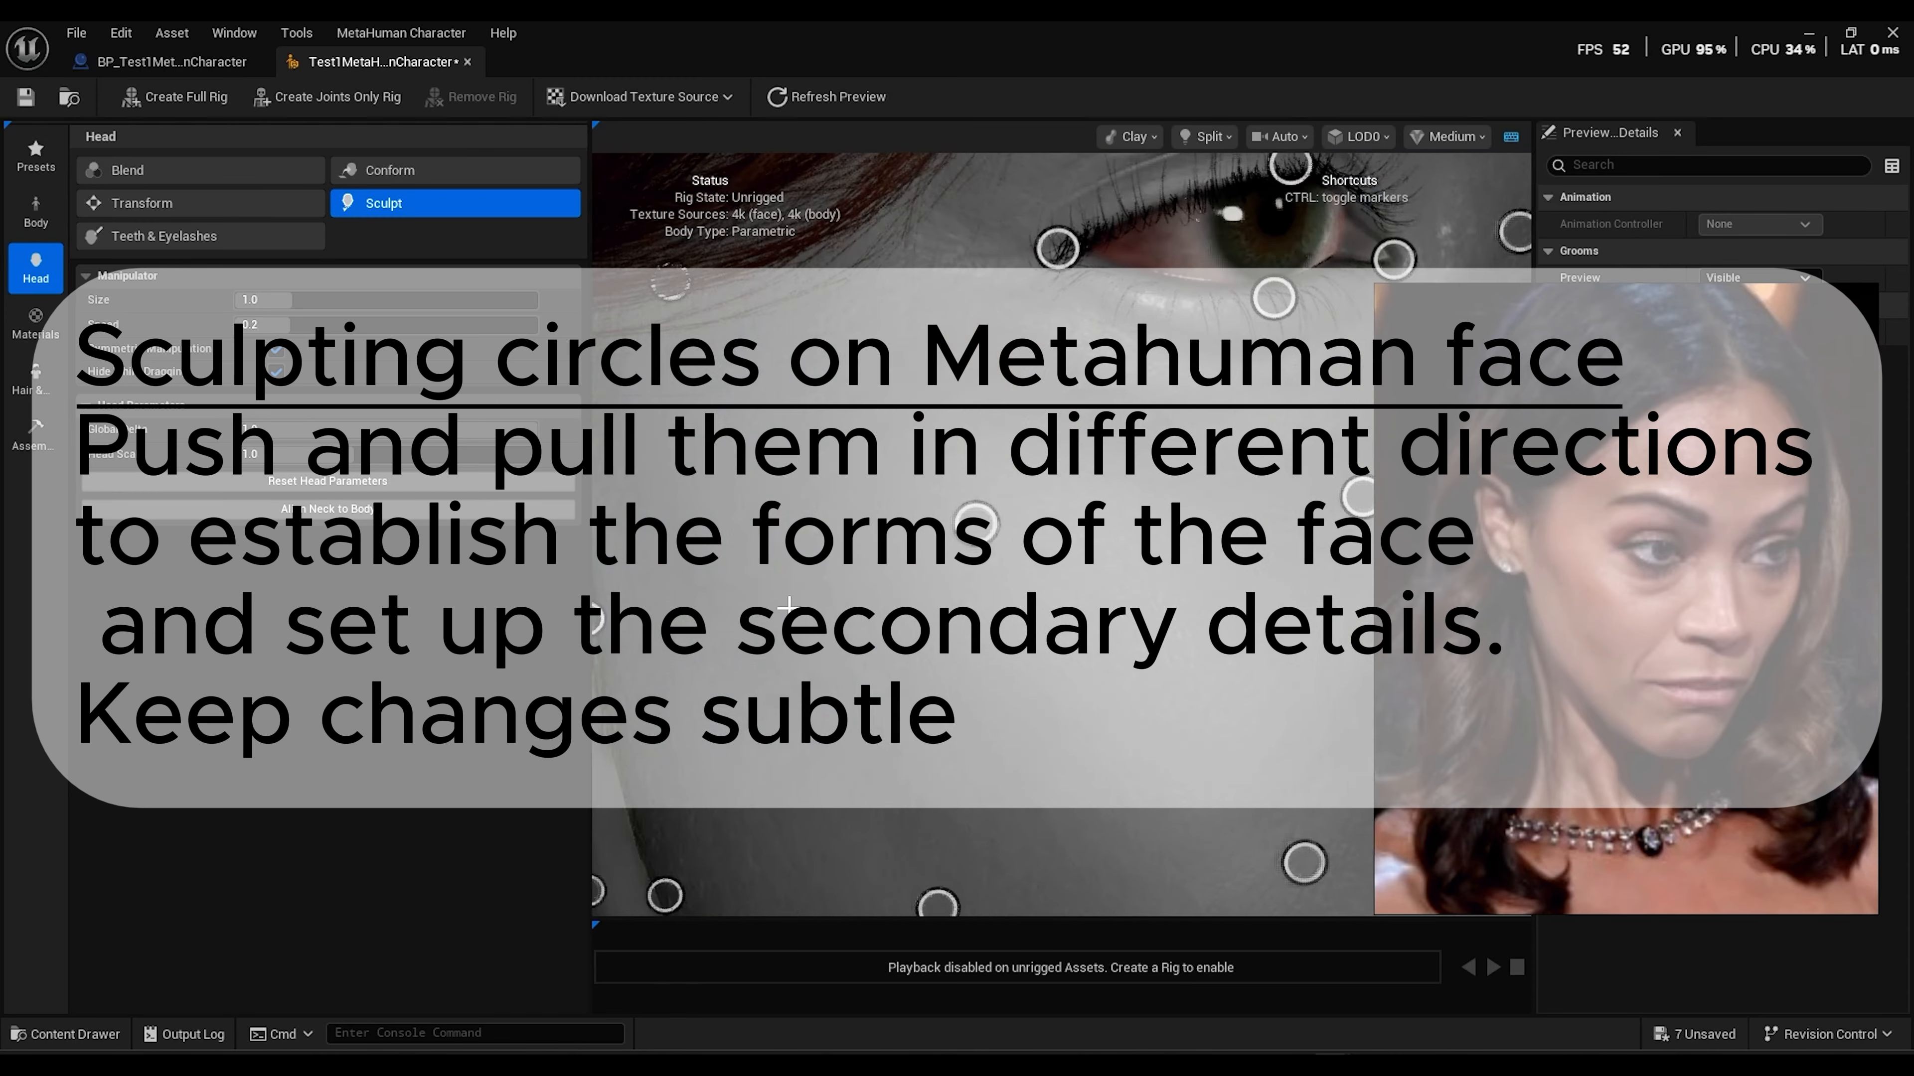
{"action": "scroll", "coordinate": [785, 777], "scroll_direction": "down", "scroll_amount": 7}
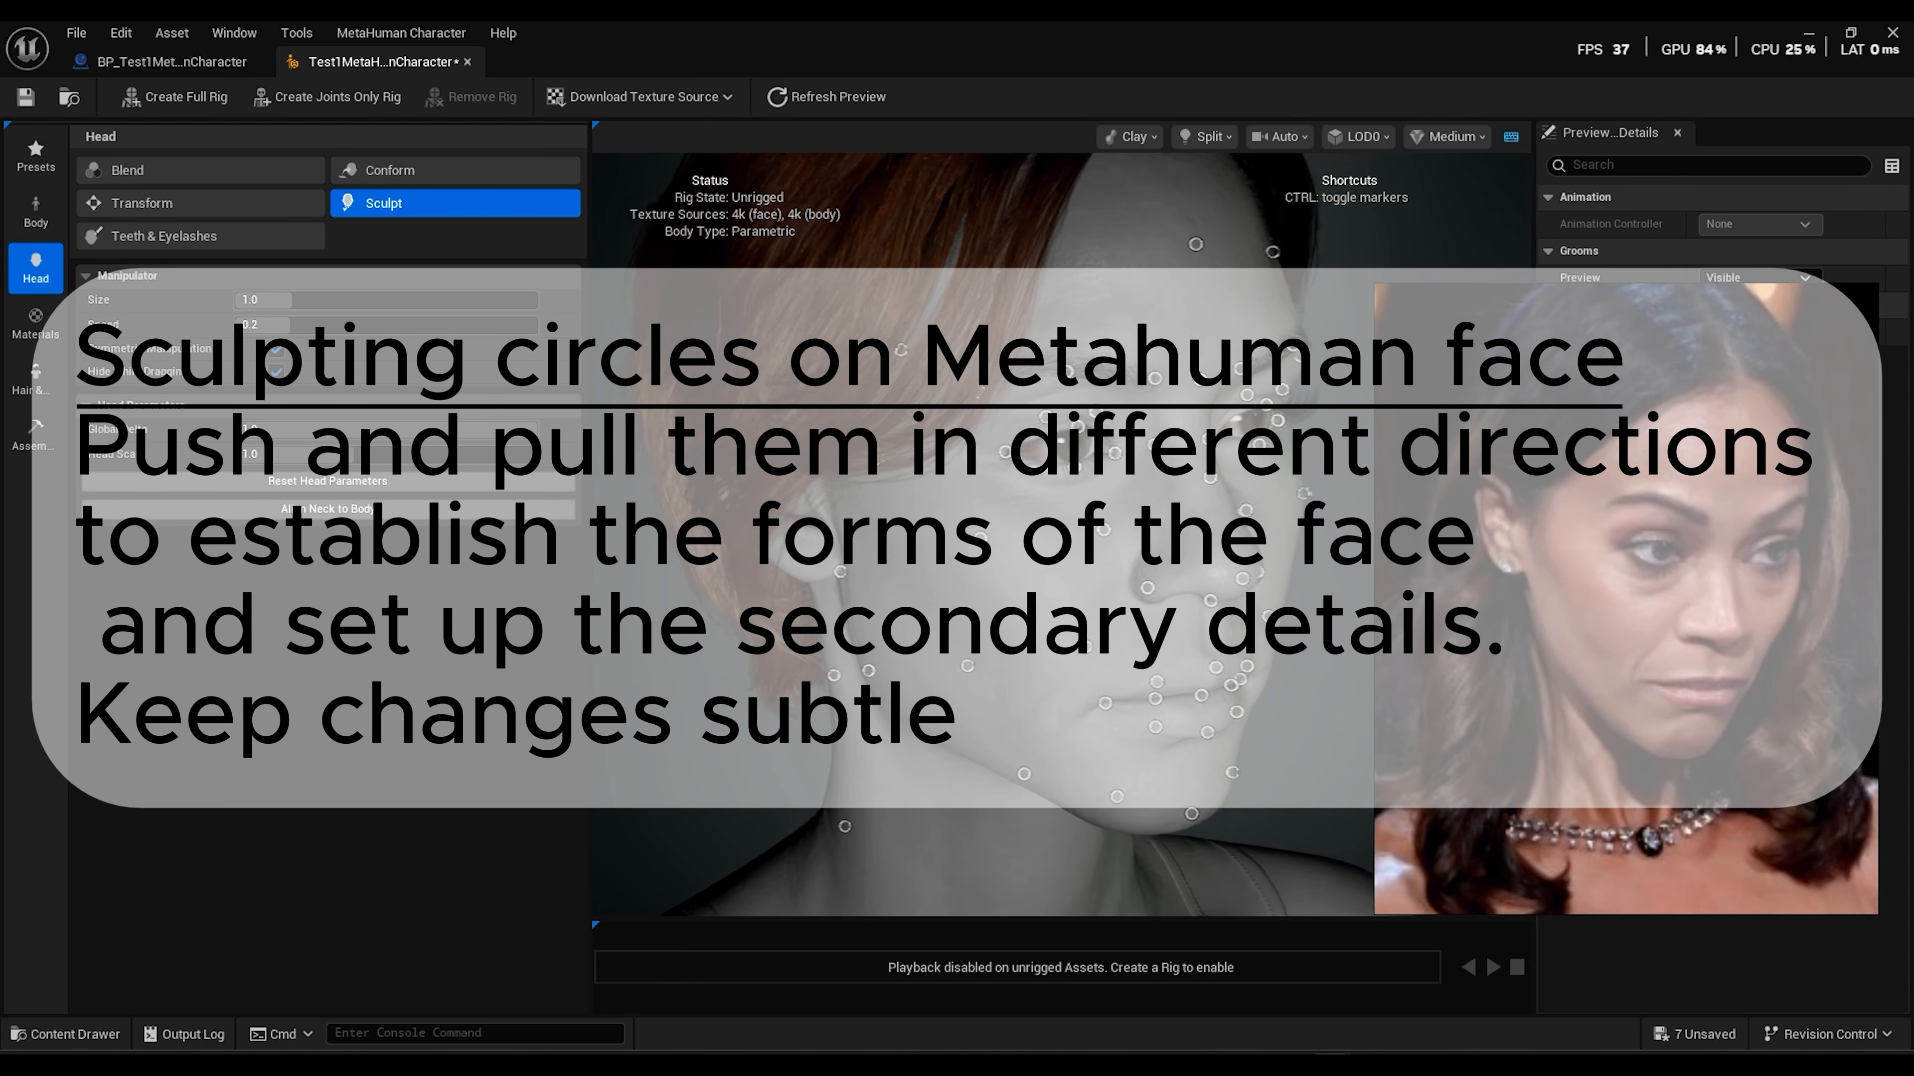
{"action": "middle_click_drag", "start_coordinate": [946, 732], "coordinate": [906, 746]}
{"action": "left_click_drag", "start_coordinate": [1232, 634], "coordinate": [1227, 631]}
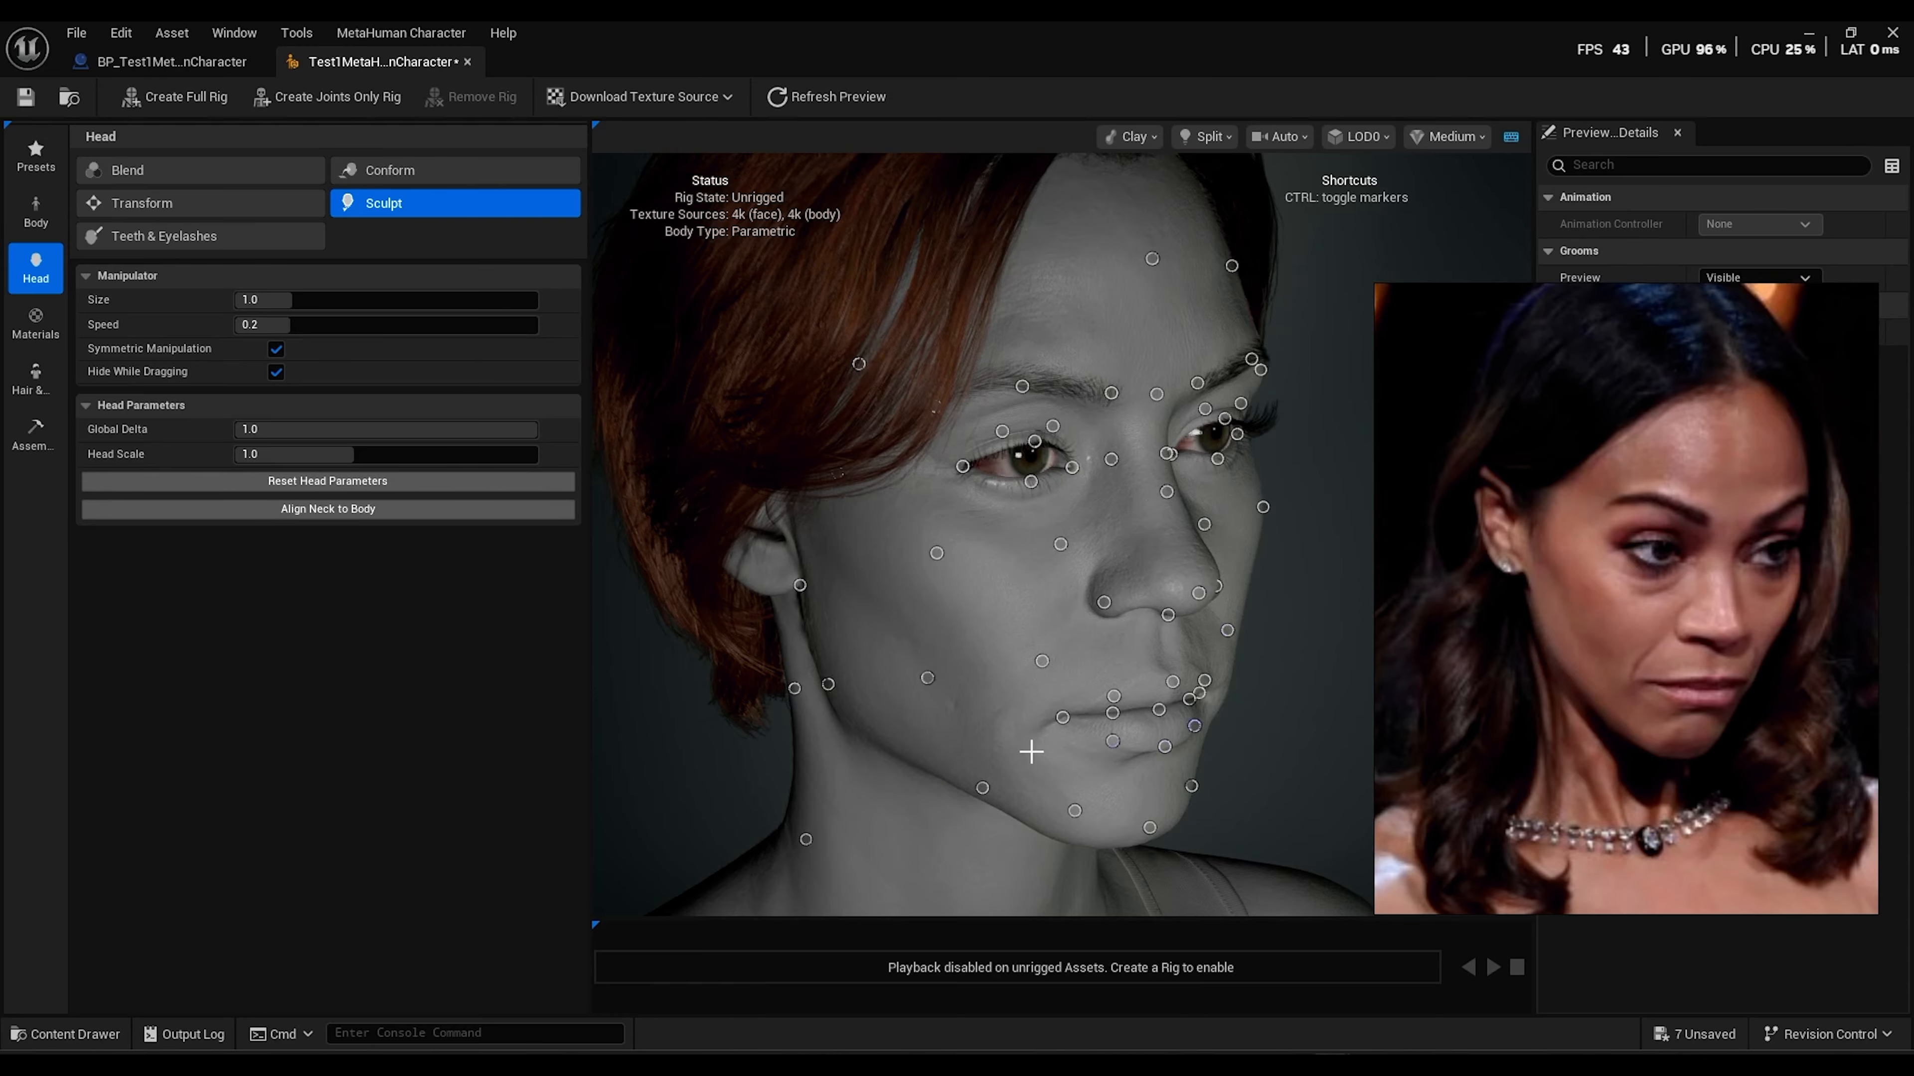
{"action": "left_click_drag", "start_coordinate": [983, 787], "coordinate": [981, 790]}
{"action": "left_click_drag", "start_coordinate": [826, 683], "coordinate": [799, 677]}
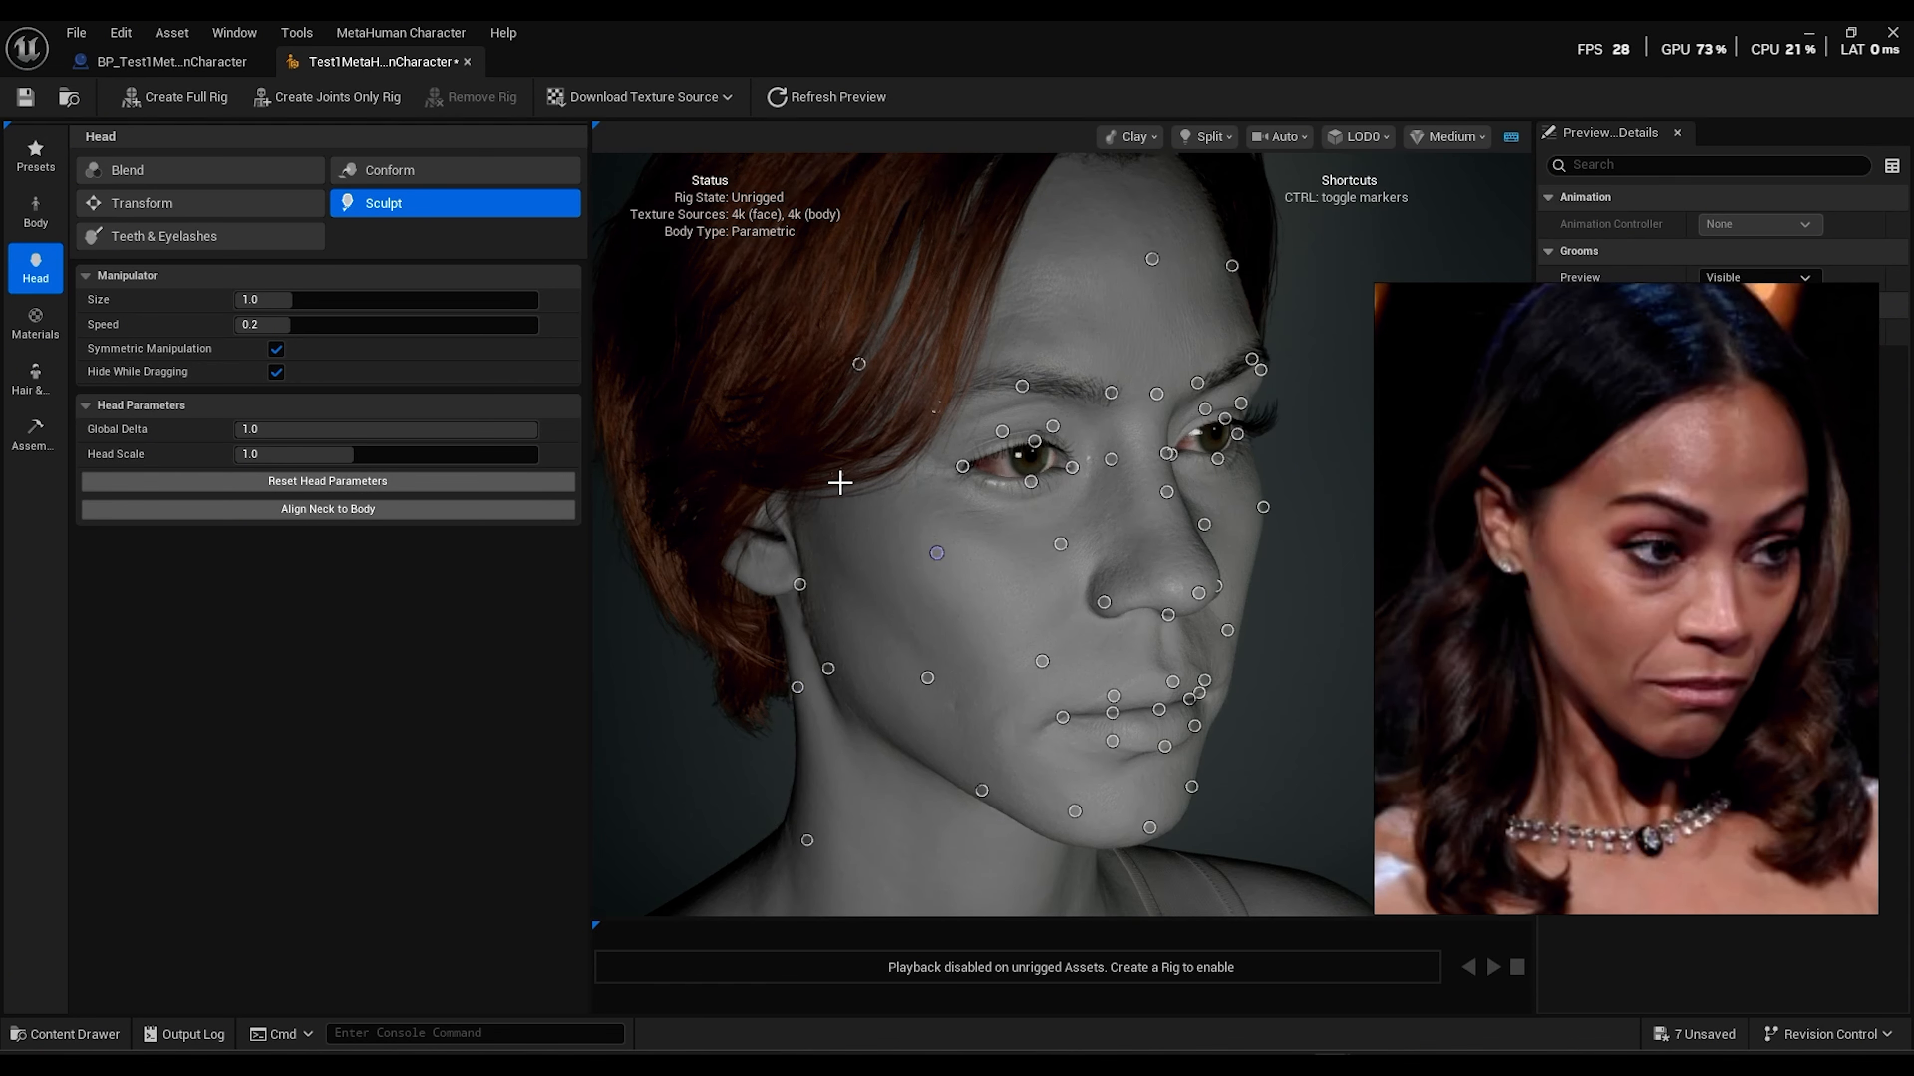
Toggle the sculpt markers and compare the face with the reference from slightly different three-quarter angles
{"action": "key", "text": "ctrl"}
{"action": "key", "text": "ctrl"}
{"action": "mouse_move", "coordinate": [899, 526]}
{"action": "left_mouse_down"}
{"action": "mouse_move", "coordinate": [840, 524]}
{"action": "mouse_move", "coordinate": [863, 521]}
{"action": "left_mouse_up"}
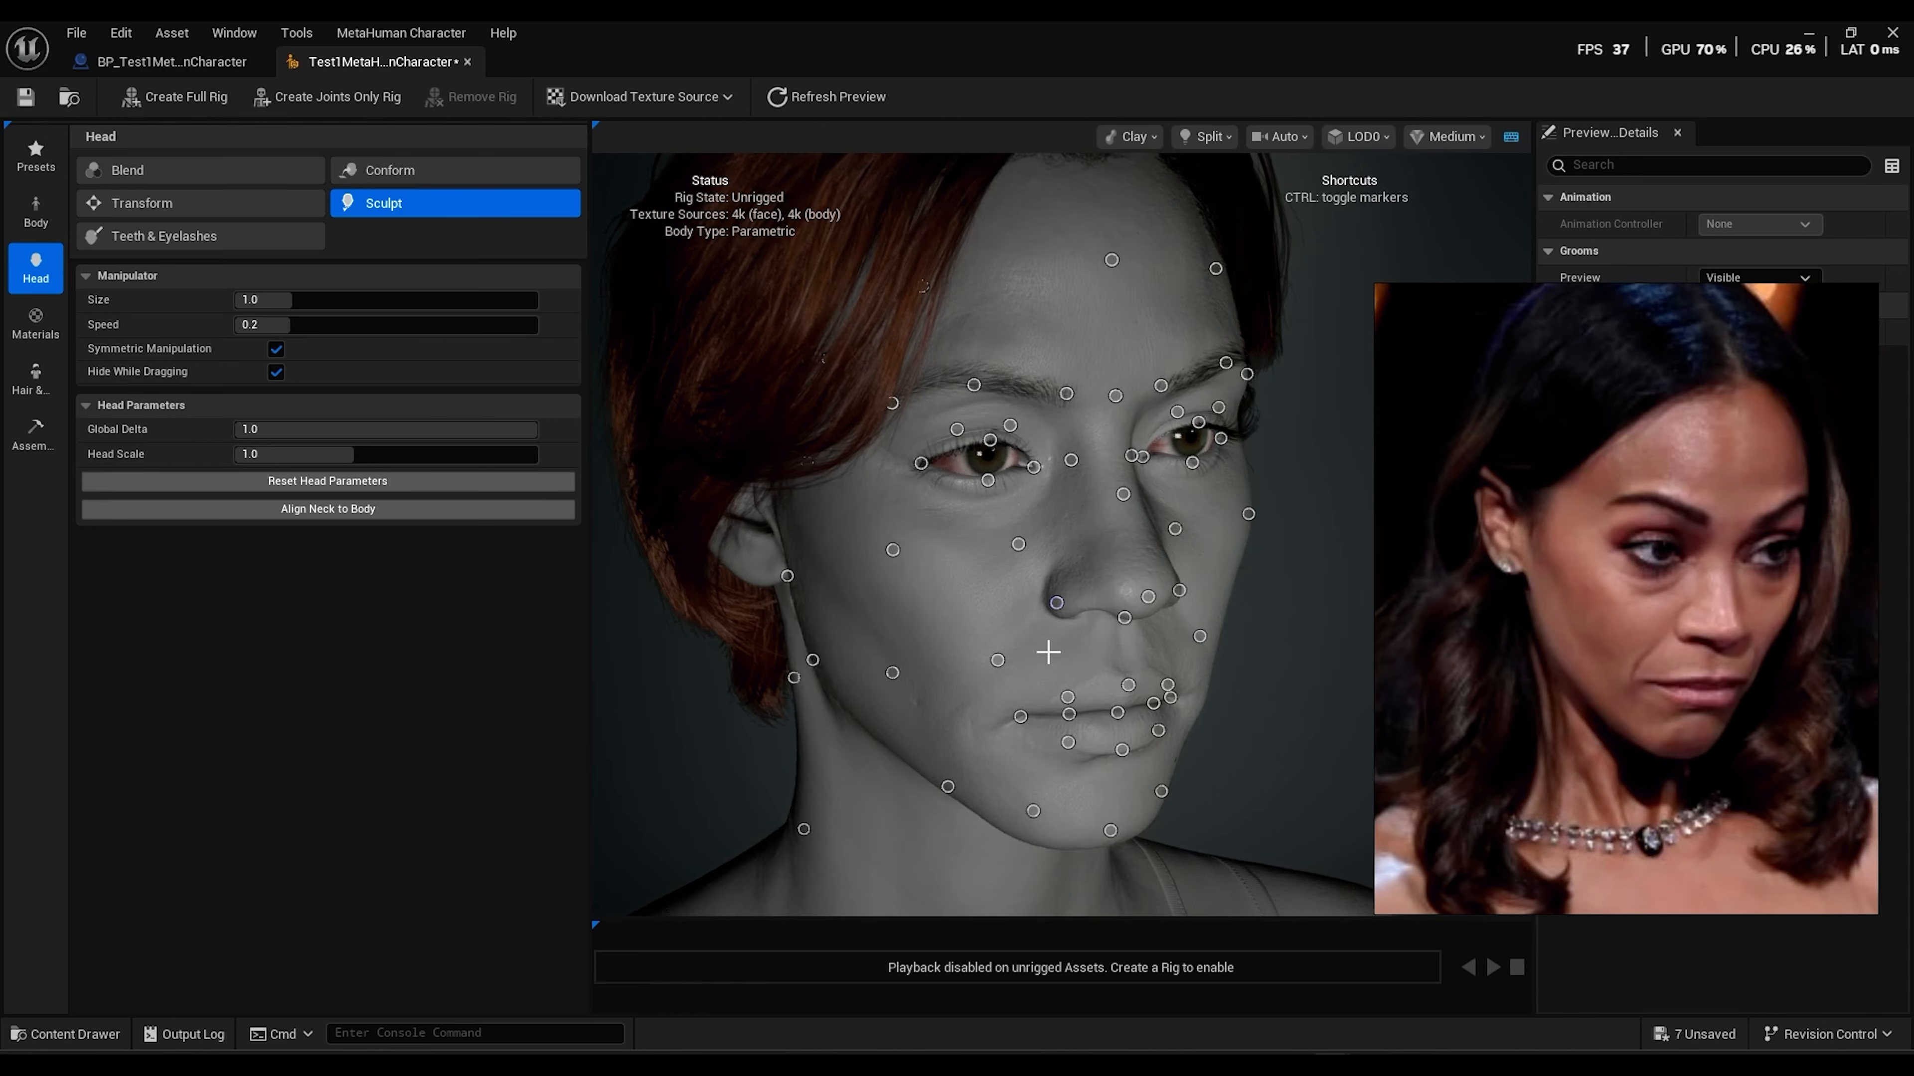
{"action": "mouse_move", "coordinate": [1047, 652]}
{"action": "left_mouse_down"}
{"action": "mouse_move", "coordinate": [1131, 591]}
{"action": "mouse_move", "coordinate": [1010, 562]}
{"action": "mouse_move", "coordinate": [1100, 625]}
{"action": "mouse_move", "coordinate": [979, 637]}
{"action": "mouse_move", "coordinate": [1126, 622]}
{"action": "mouse_move", "coordinate": [1160, 684]}
{"action": "left_mouse_up"}
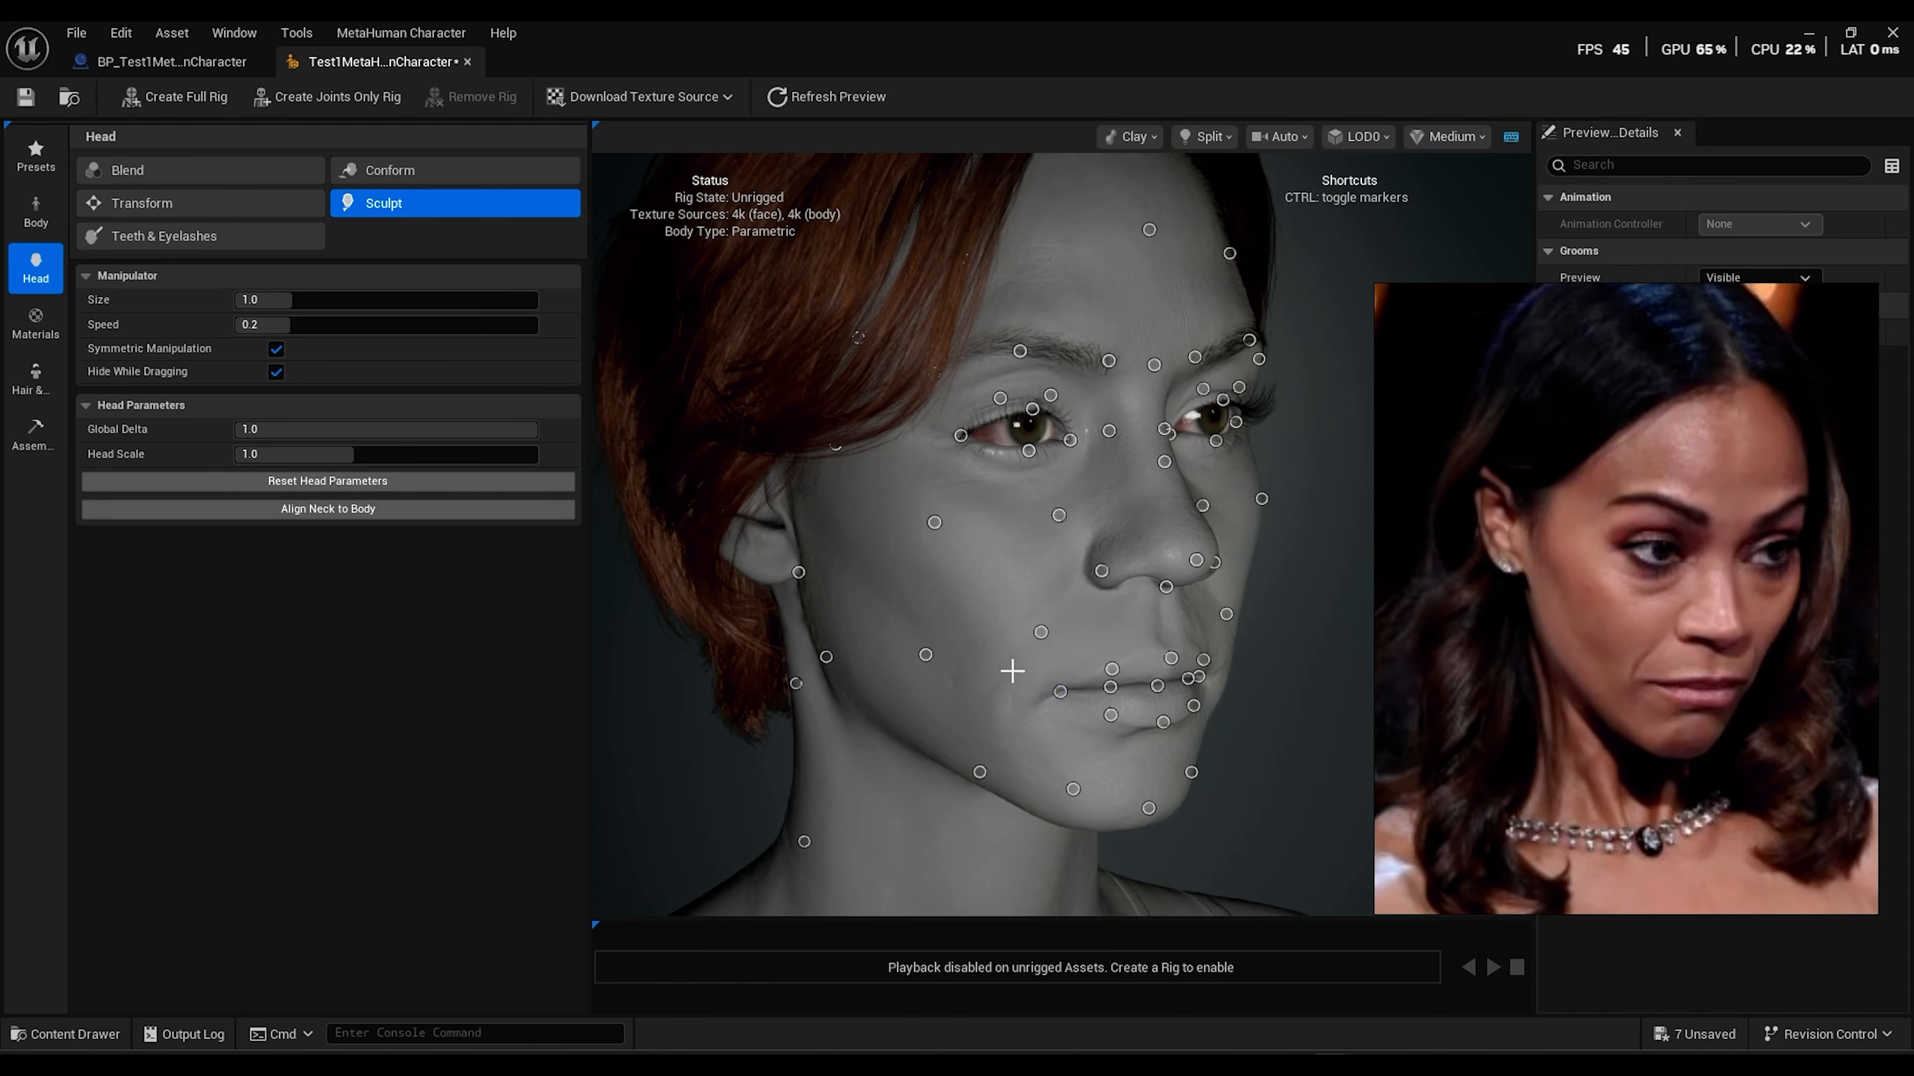
Browse the hair and eyebrow grooms for the character, and return to head sculpting
{"action": "left_click", "coordinate": [34, 379]}
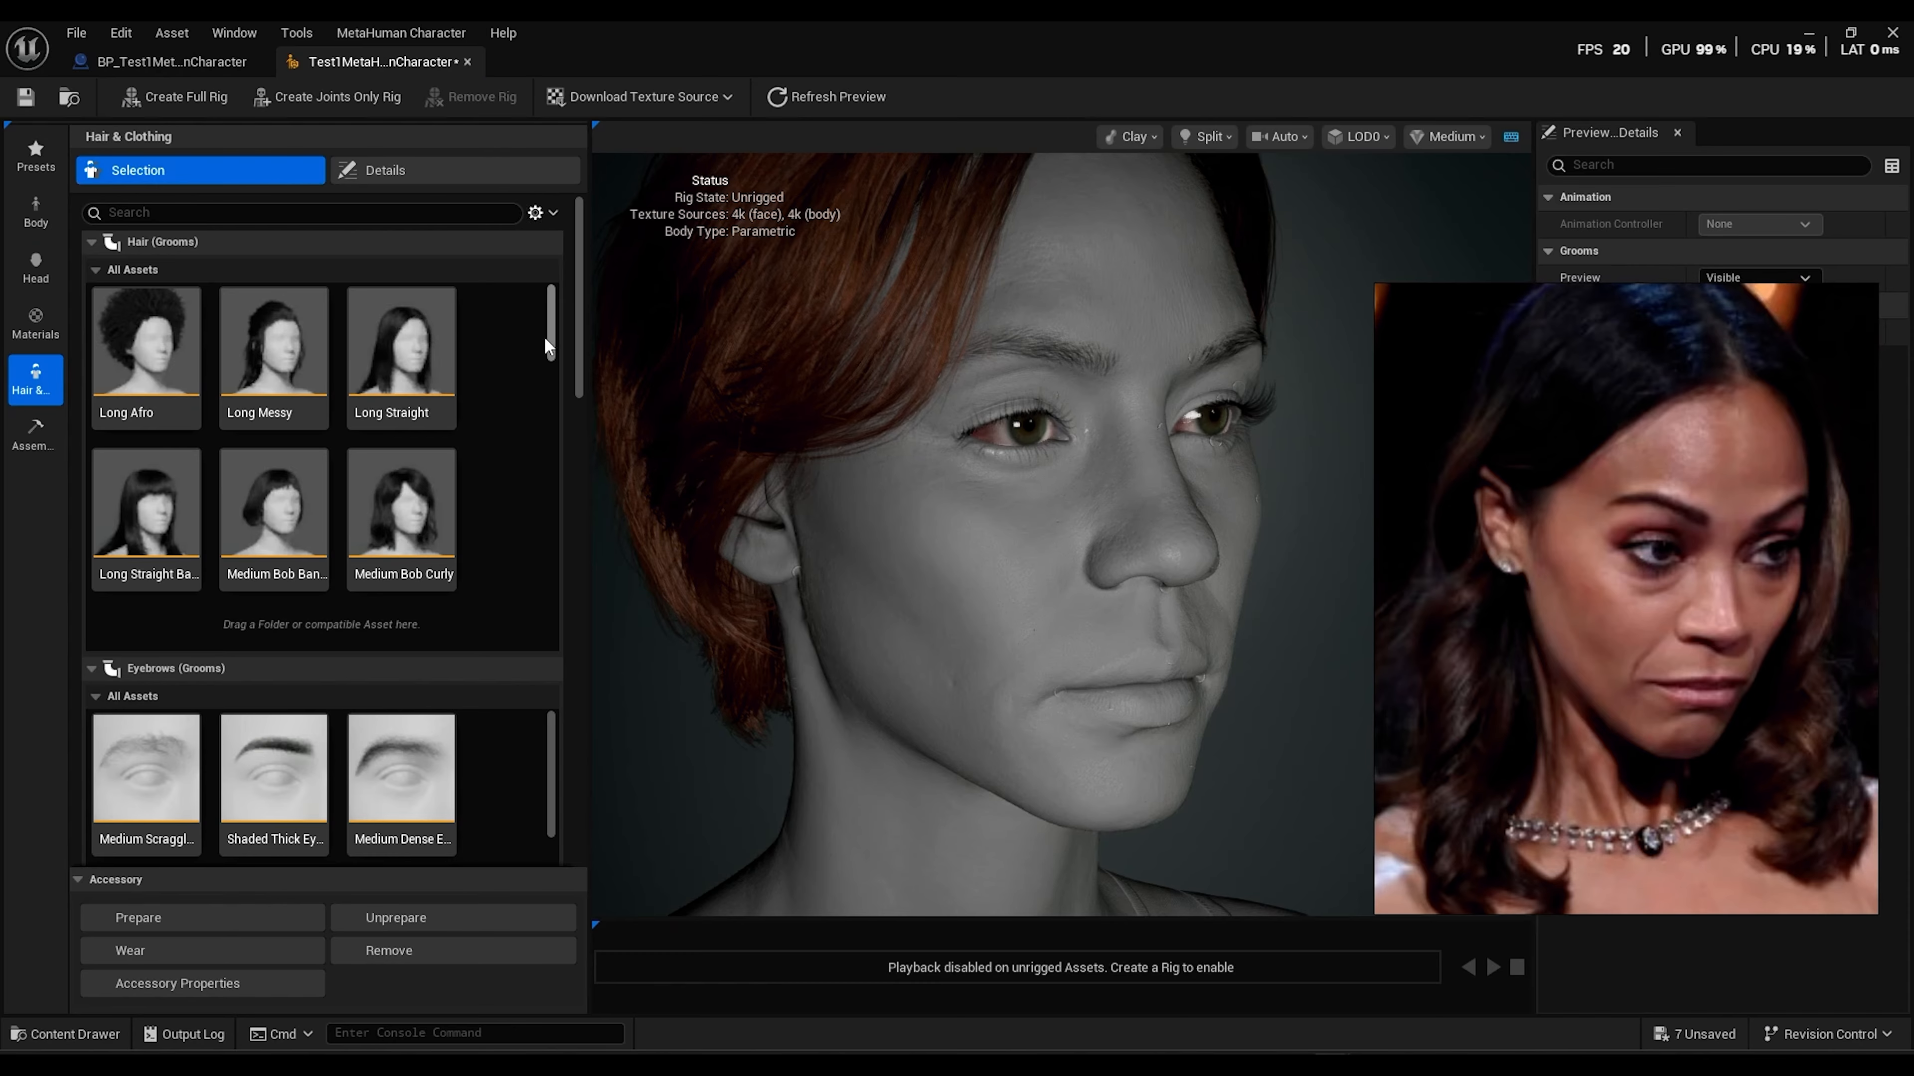
{"action": "left_click_drag", "start_coordinate": [544, 337], "coordinate": [541, 295]}
{"action": "scroll", "coordinate": [519, 769], "scroll_direction": "down", "scroll_amount": 3}
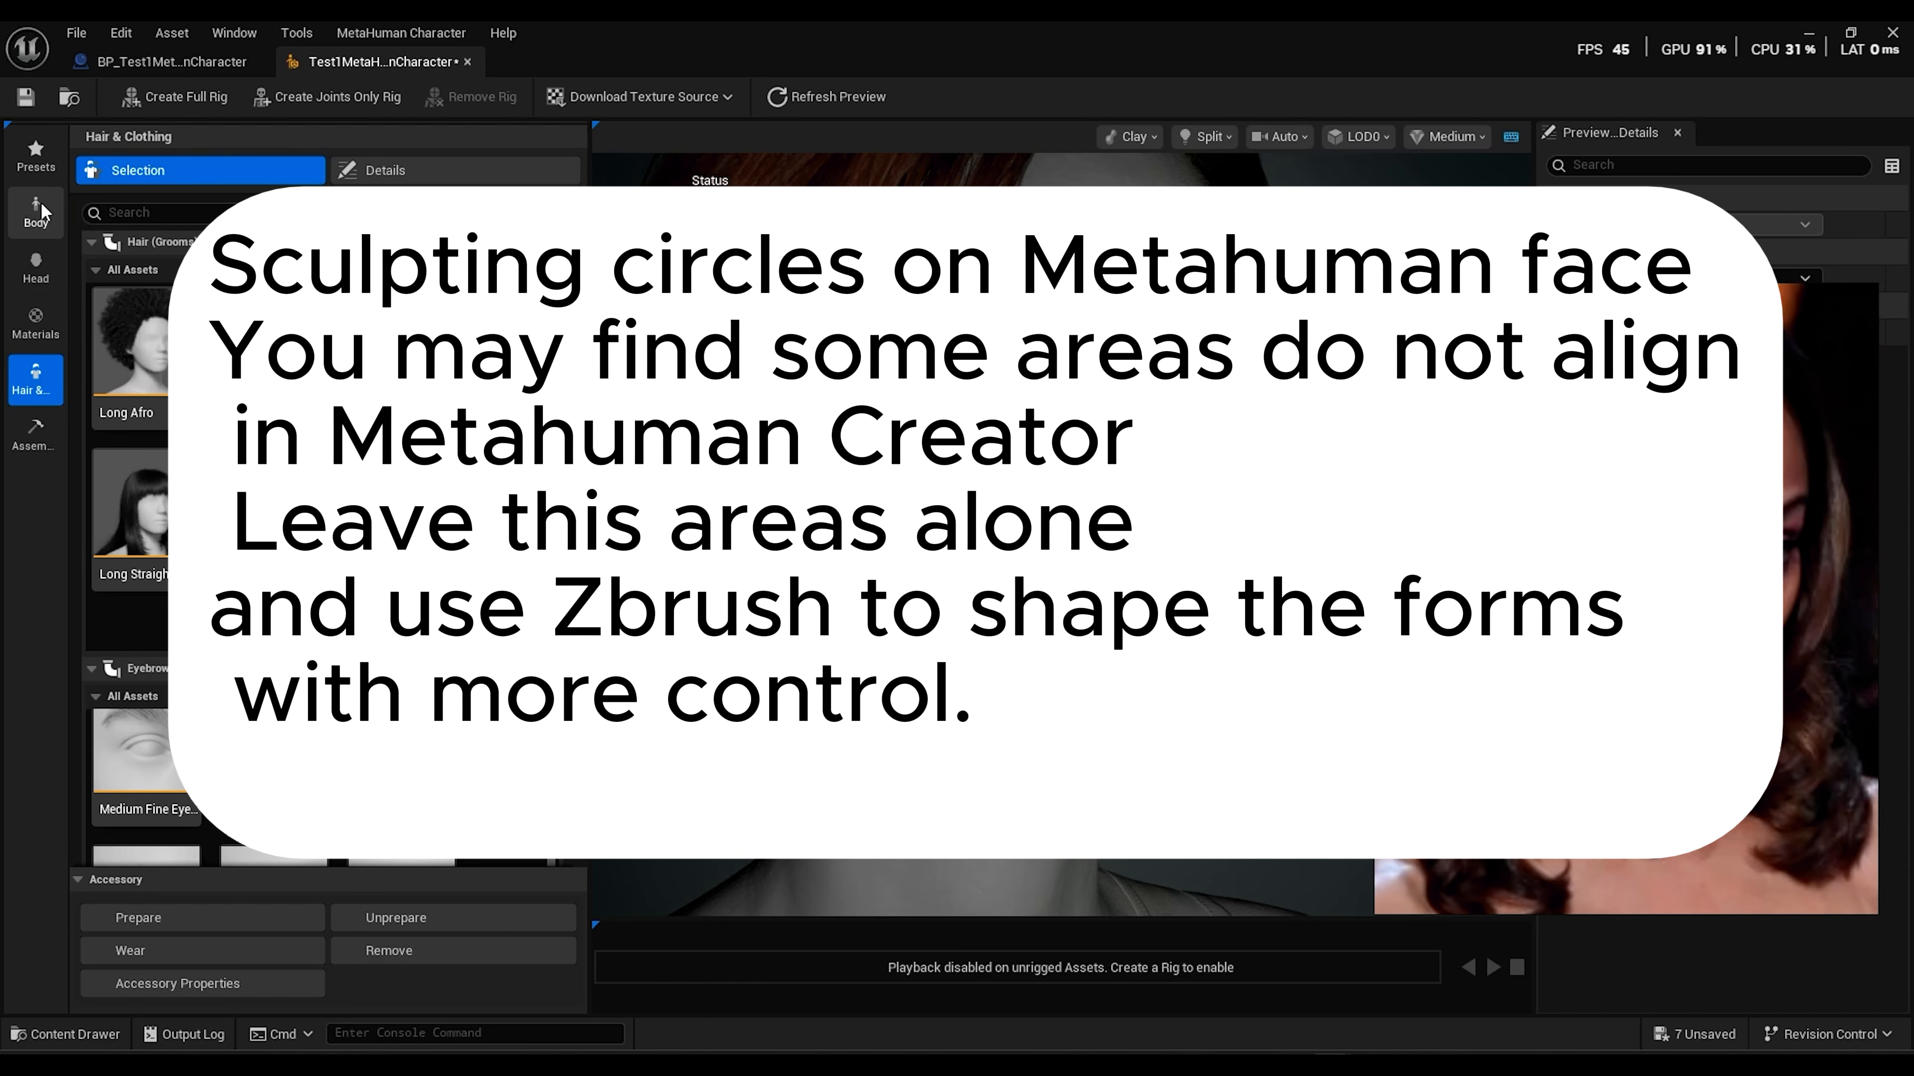
{"action": "left_click", "coordinate": [35, 265]}
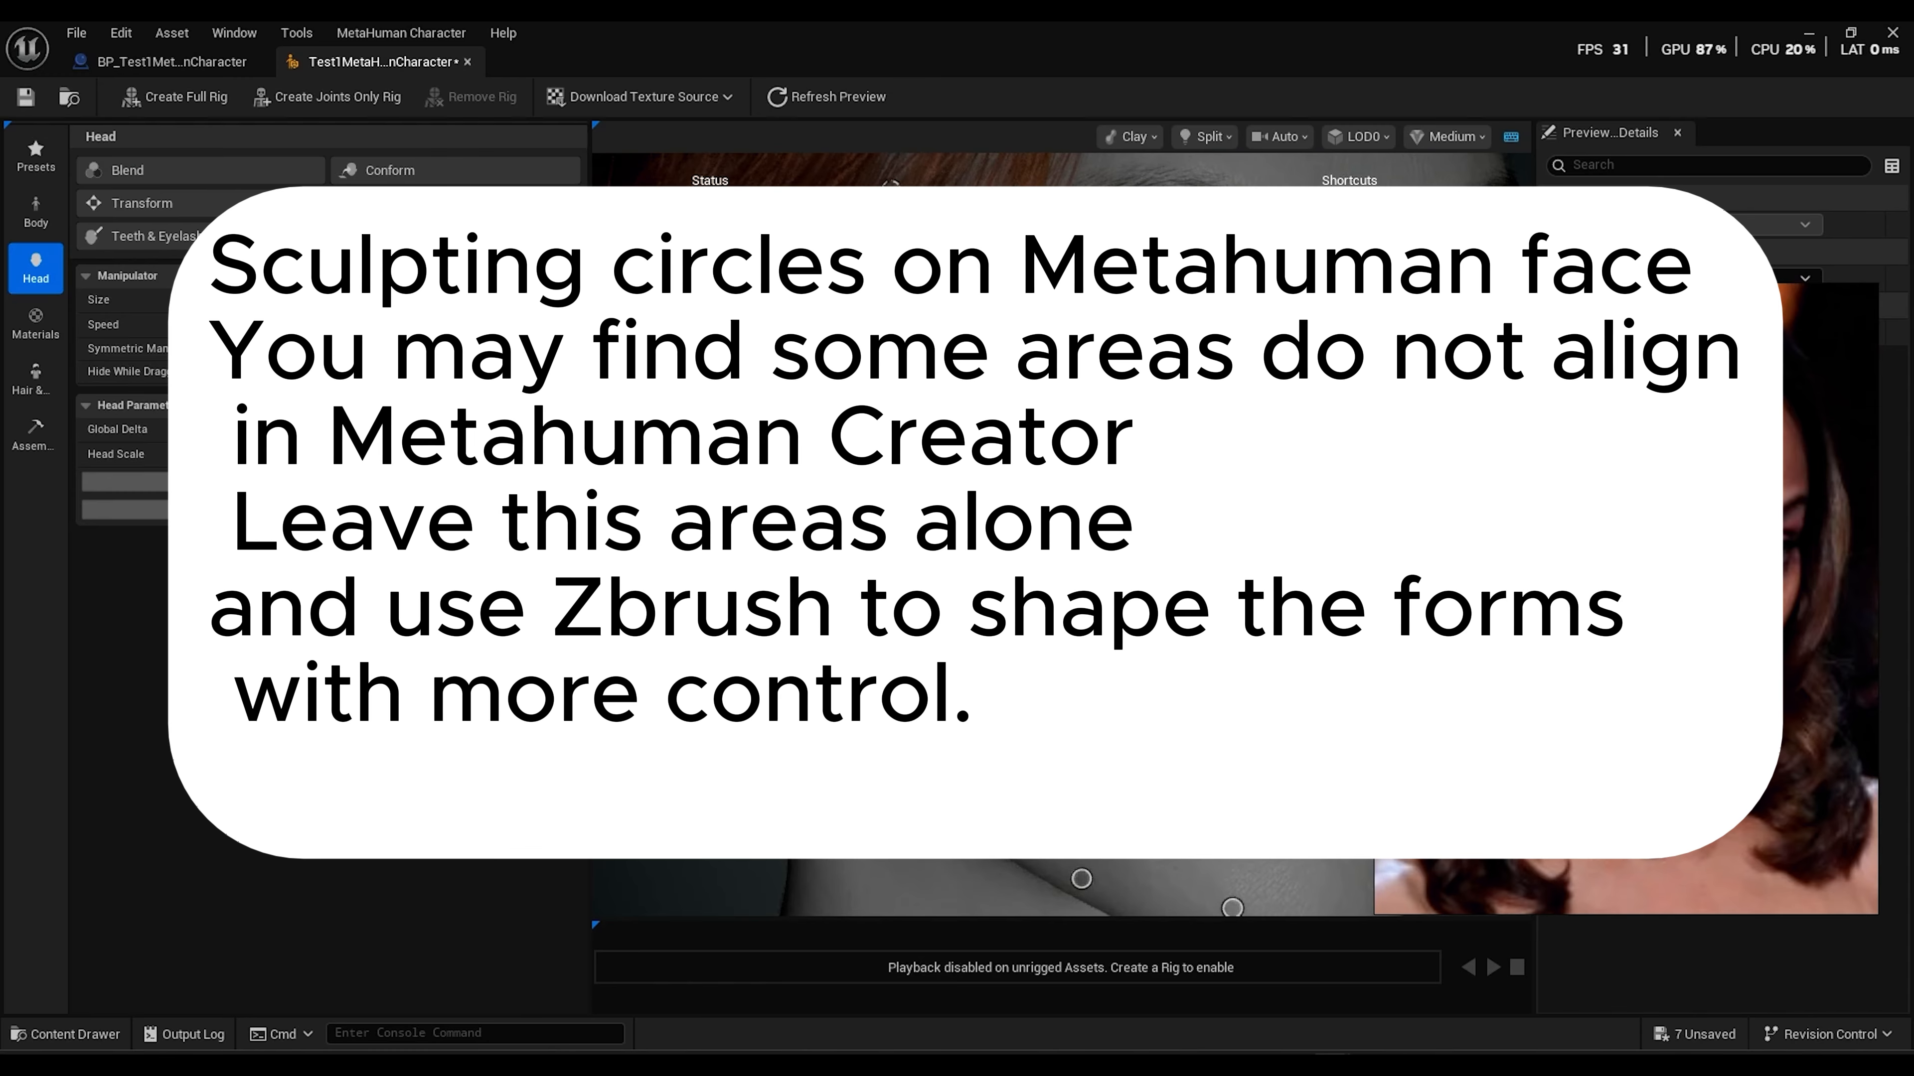
Examine the sculpted face from the front against the reference photo
{"action": "scroll", "coordinate": [1061, 534], "scroll_direction": "down", "scroll_amount": 5}
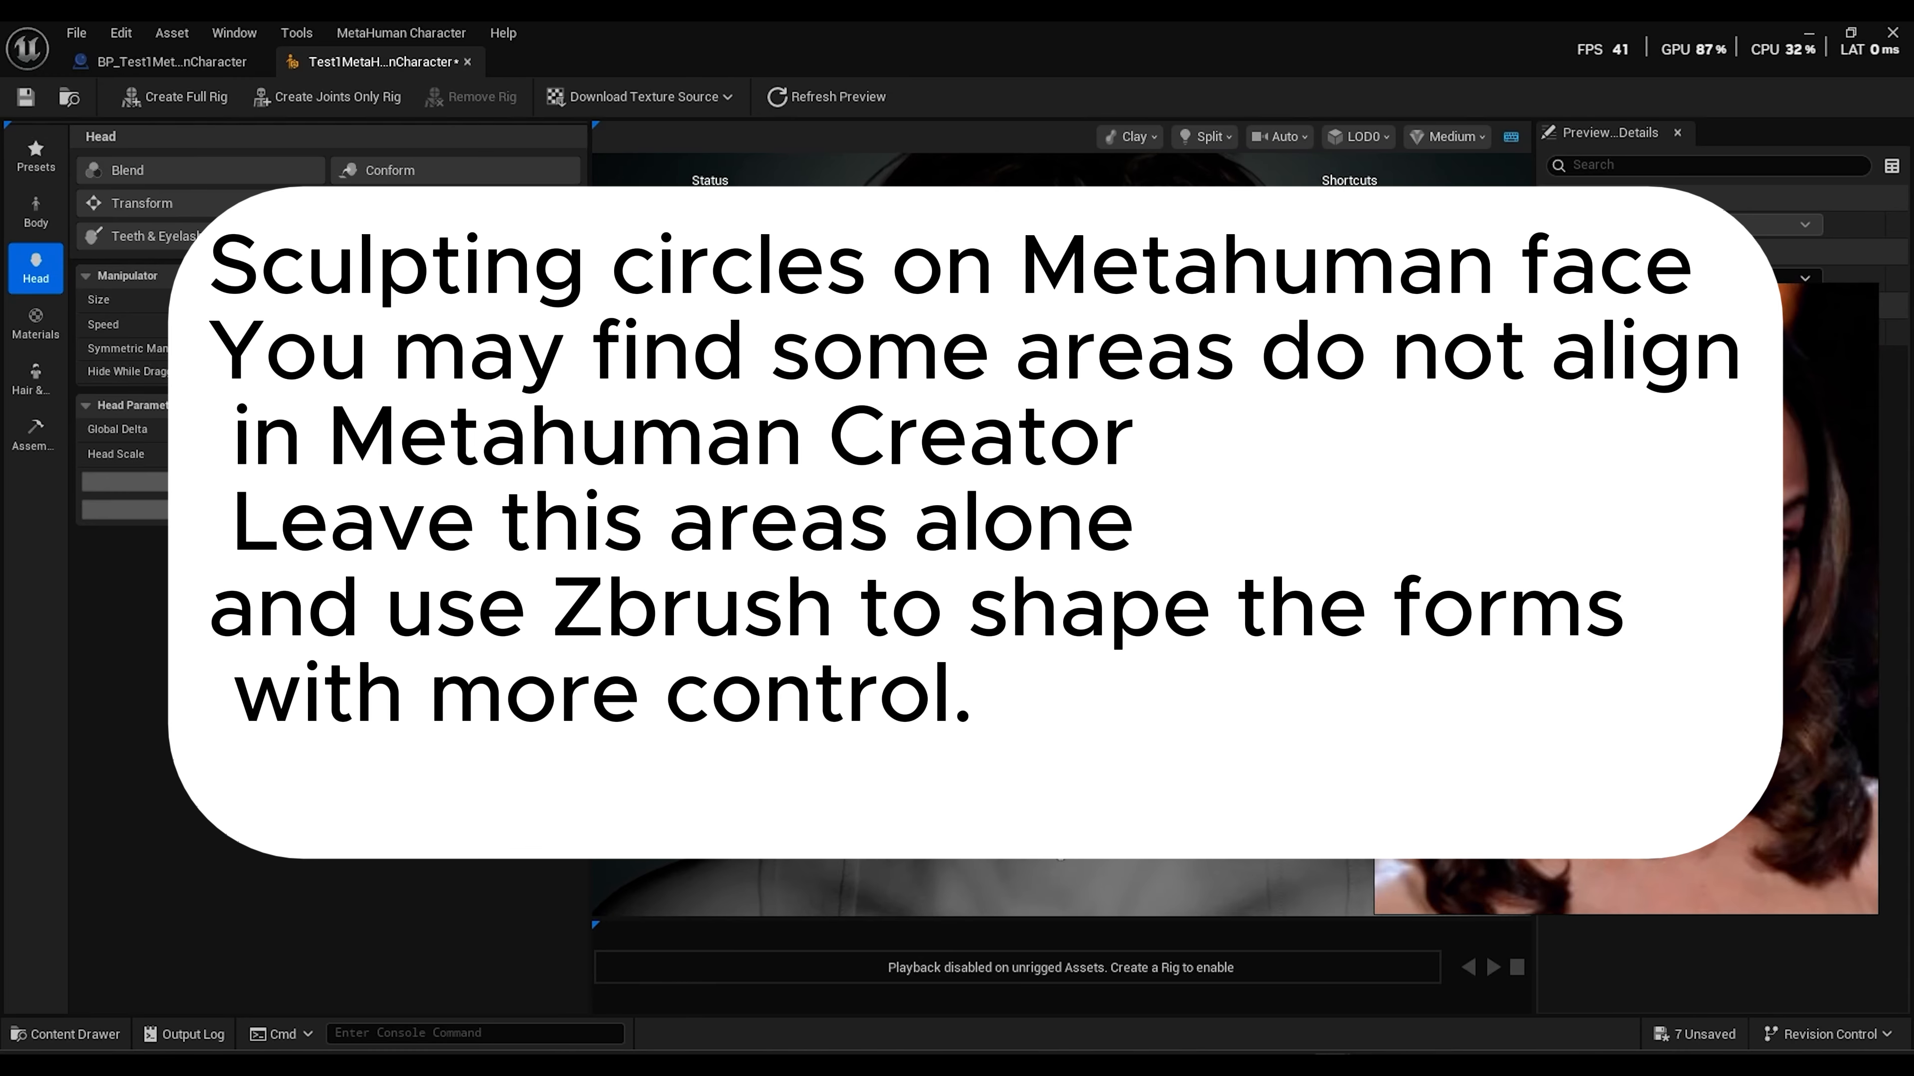
{"action": "scroll", "coordinate": [1061, 534], "scroll_direction": "up", "scroll_amount": 4}
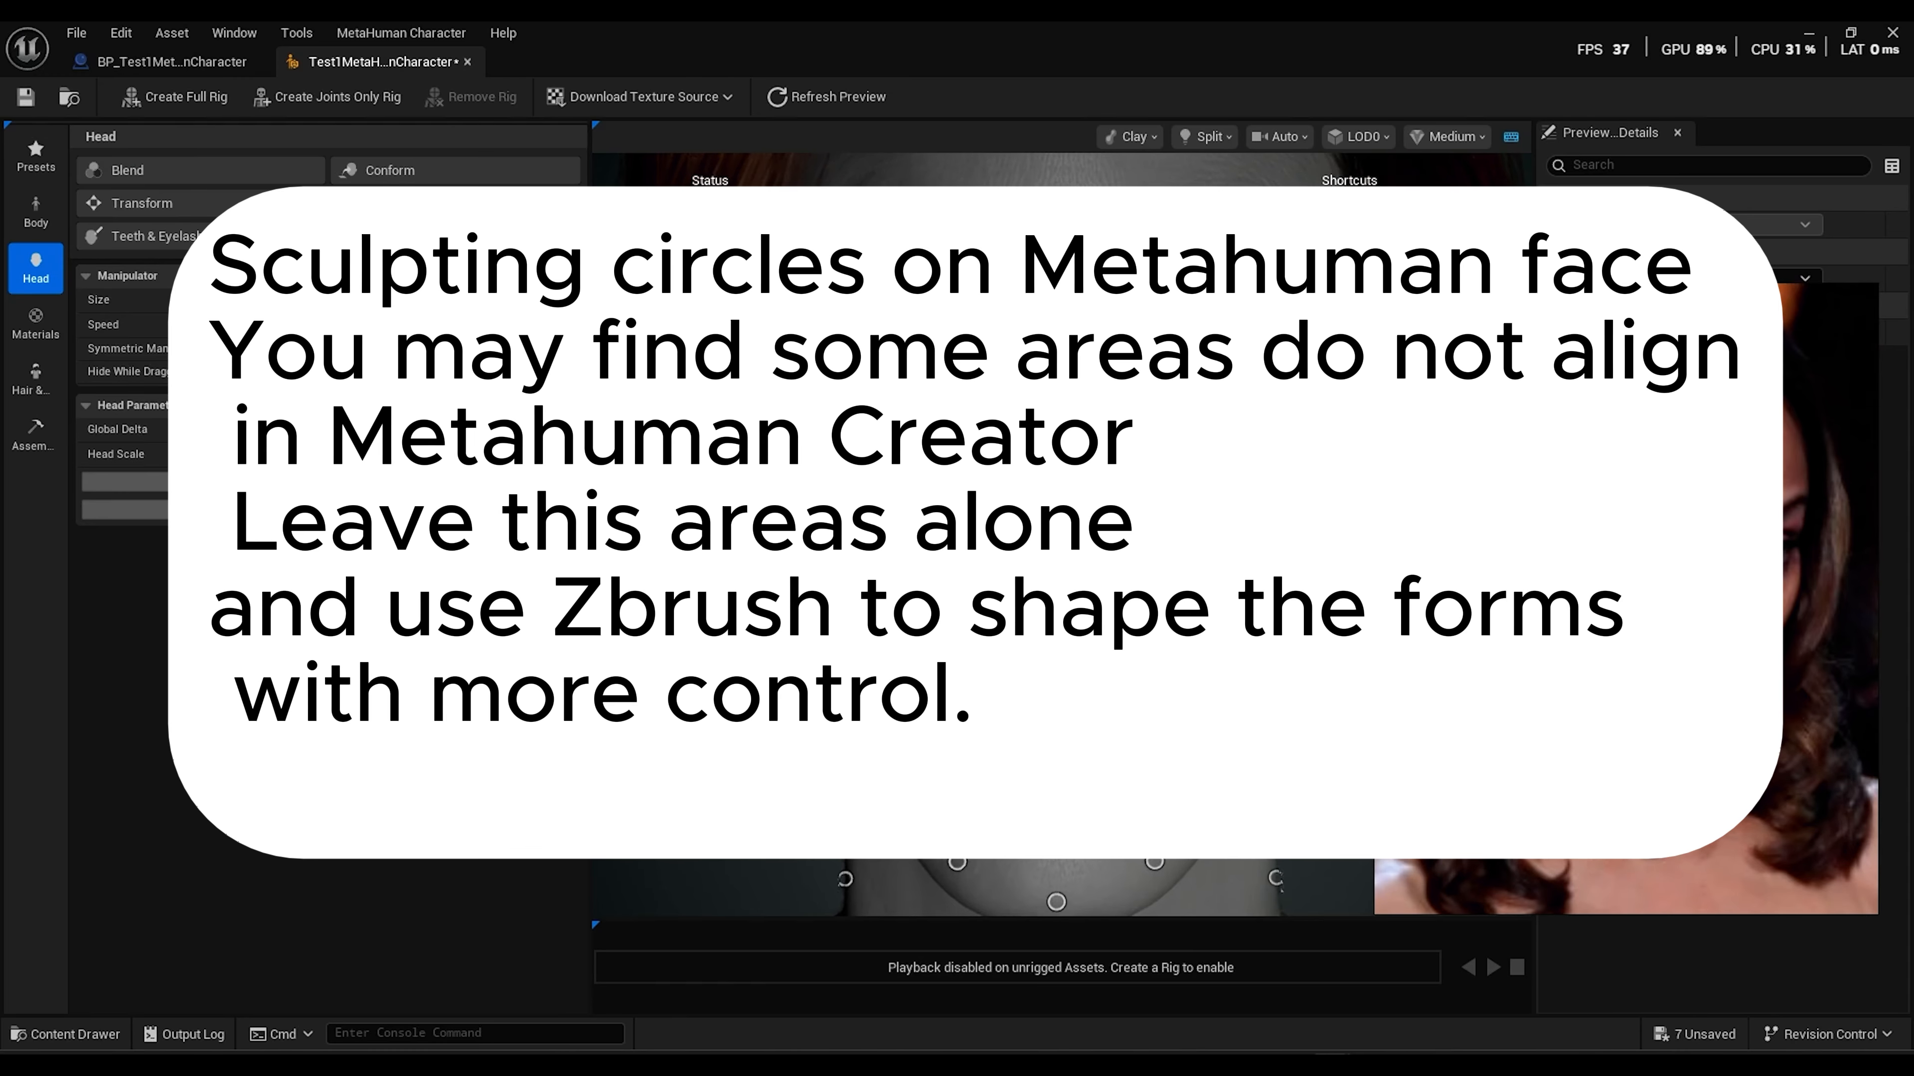
{"action": "mouse_move", "coordinate": [1061, 534]}
{"action": "left_mouse_down"}
{"action": "mouse_move", "coordinate": [1153, 534]}
{"action": "mouse_move", "coordinate": [1108, 565]}
{"action": "left_mouse_up"}
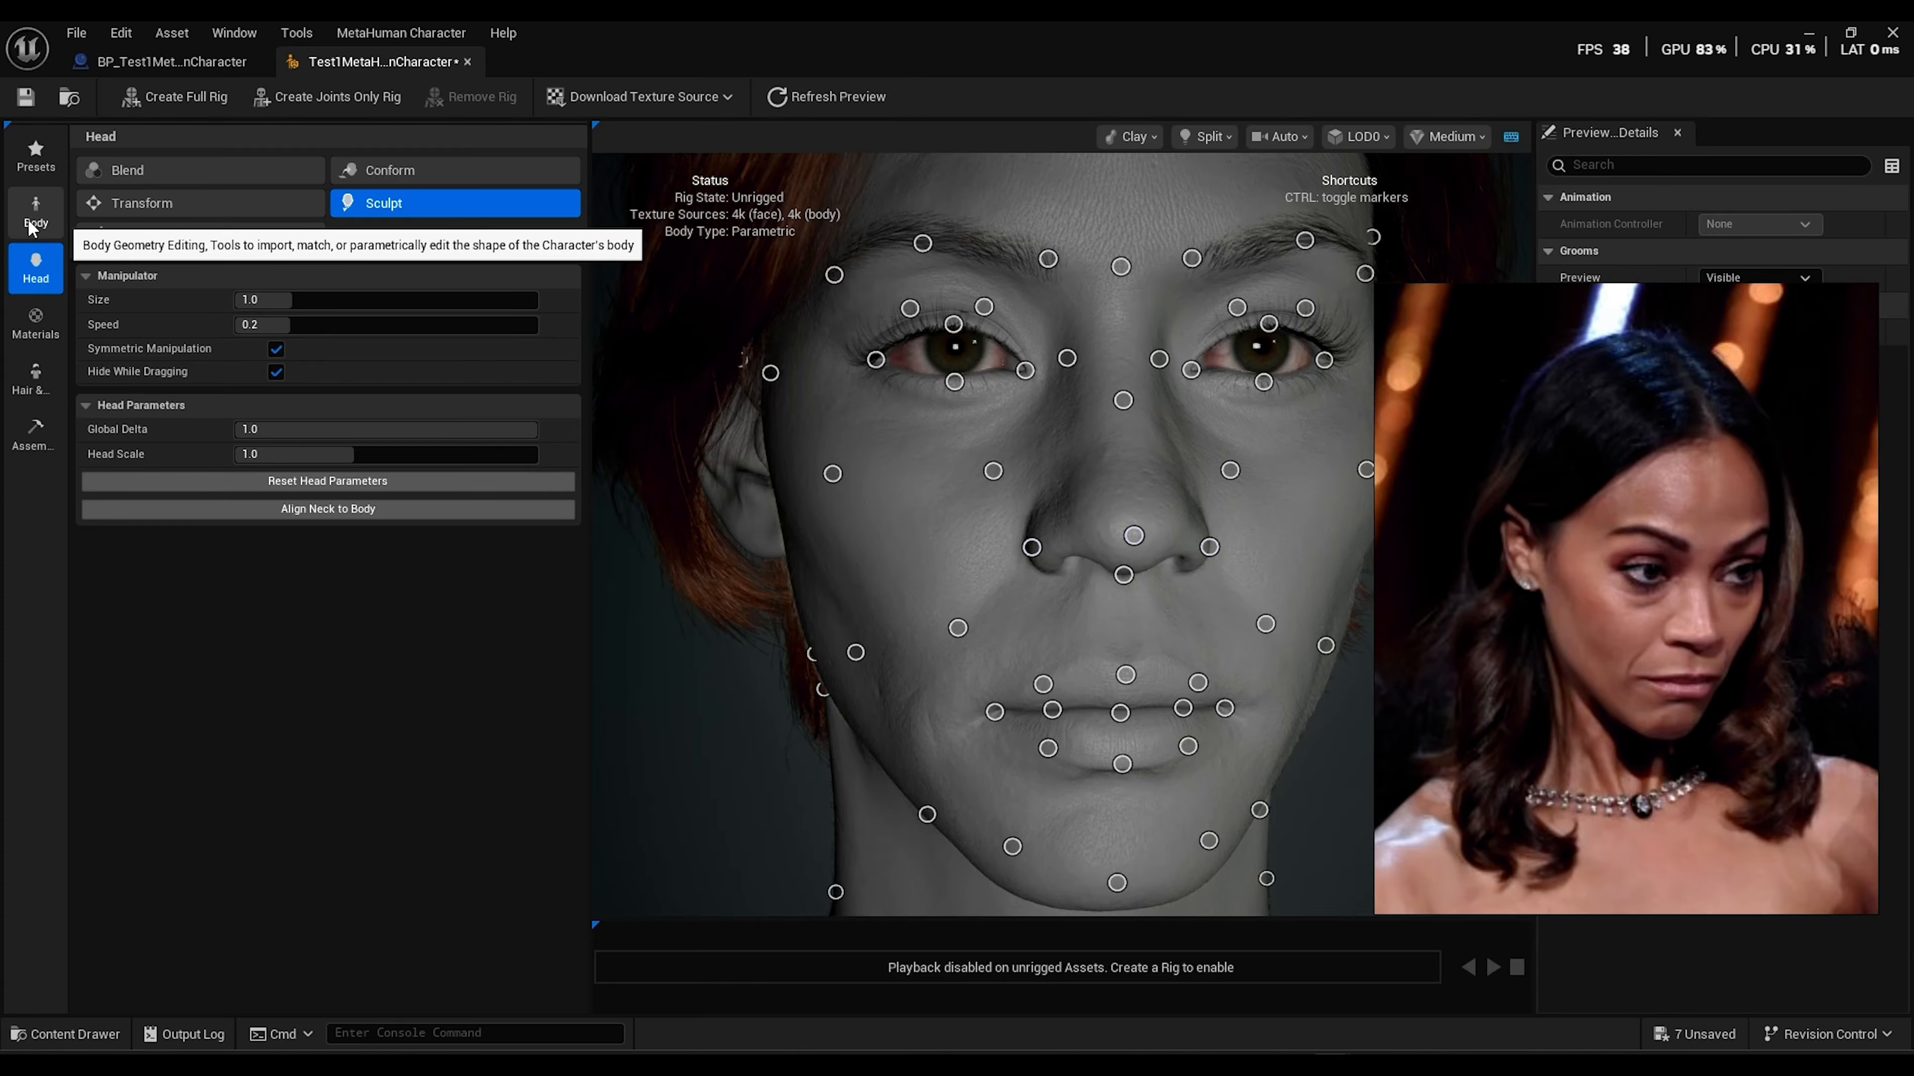
{"action": "scroll", "coordinate": [1496, 458], "scroll_direction": "up", "scroll_amount": 10}
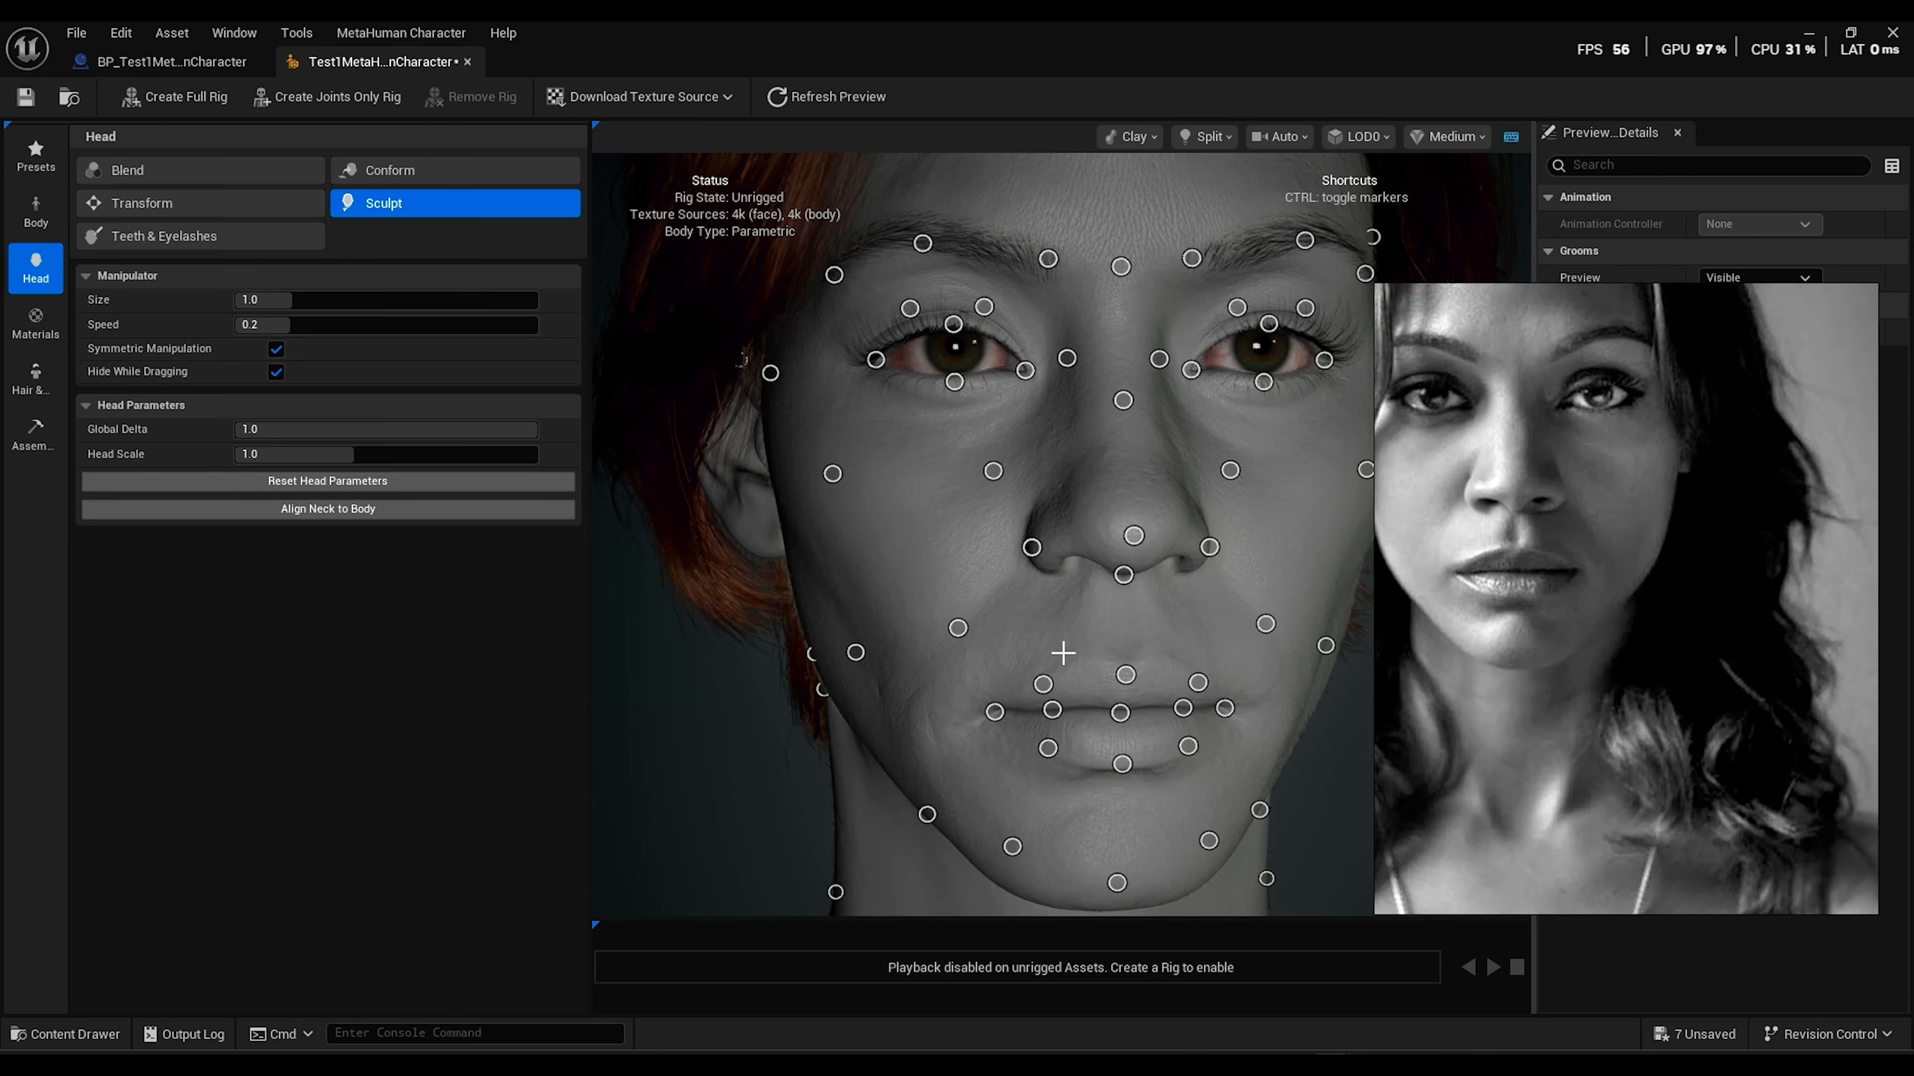
Slightly adjust the rotation of the Split light rig while viewing the clay face from the front
{"action": "left_click_drag", "start_coordinate": [1063, 654], "coordinate": [1017, 627]}
{"action": "left_click", "coordinate": [1205, 136]}
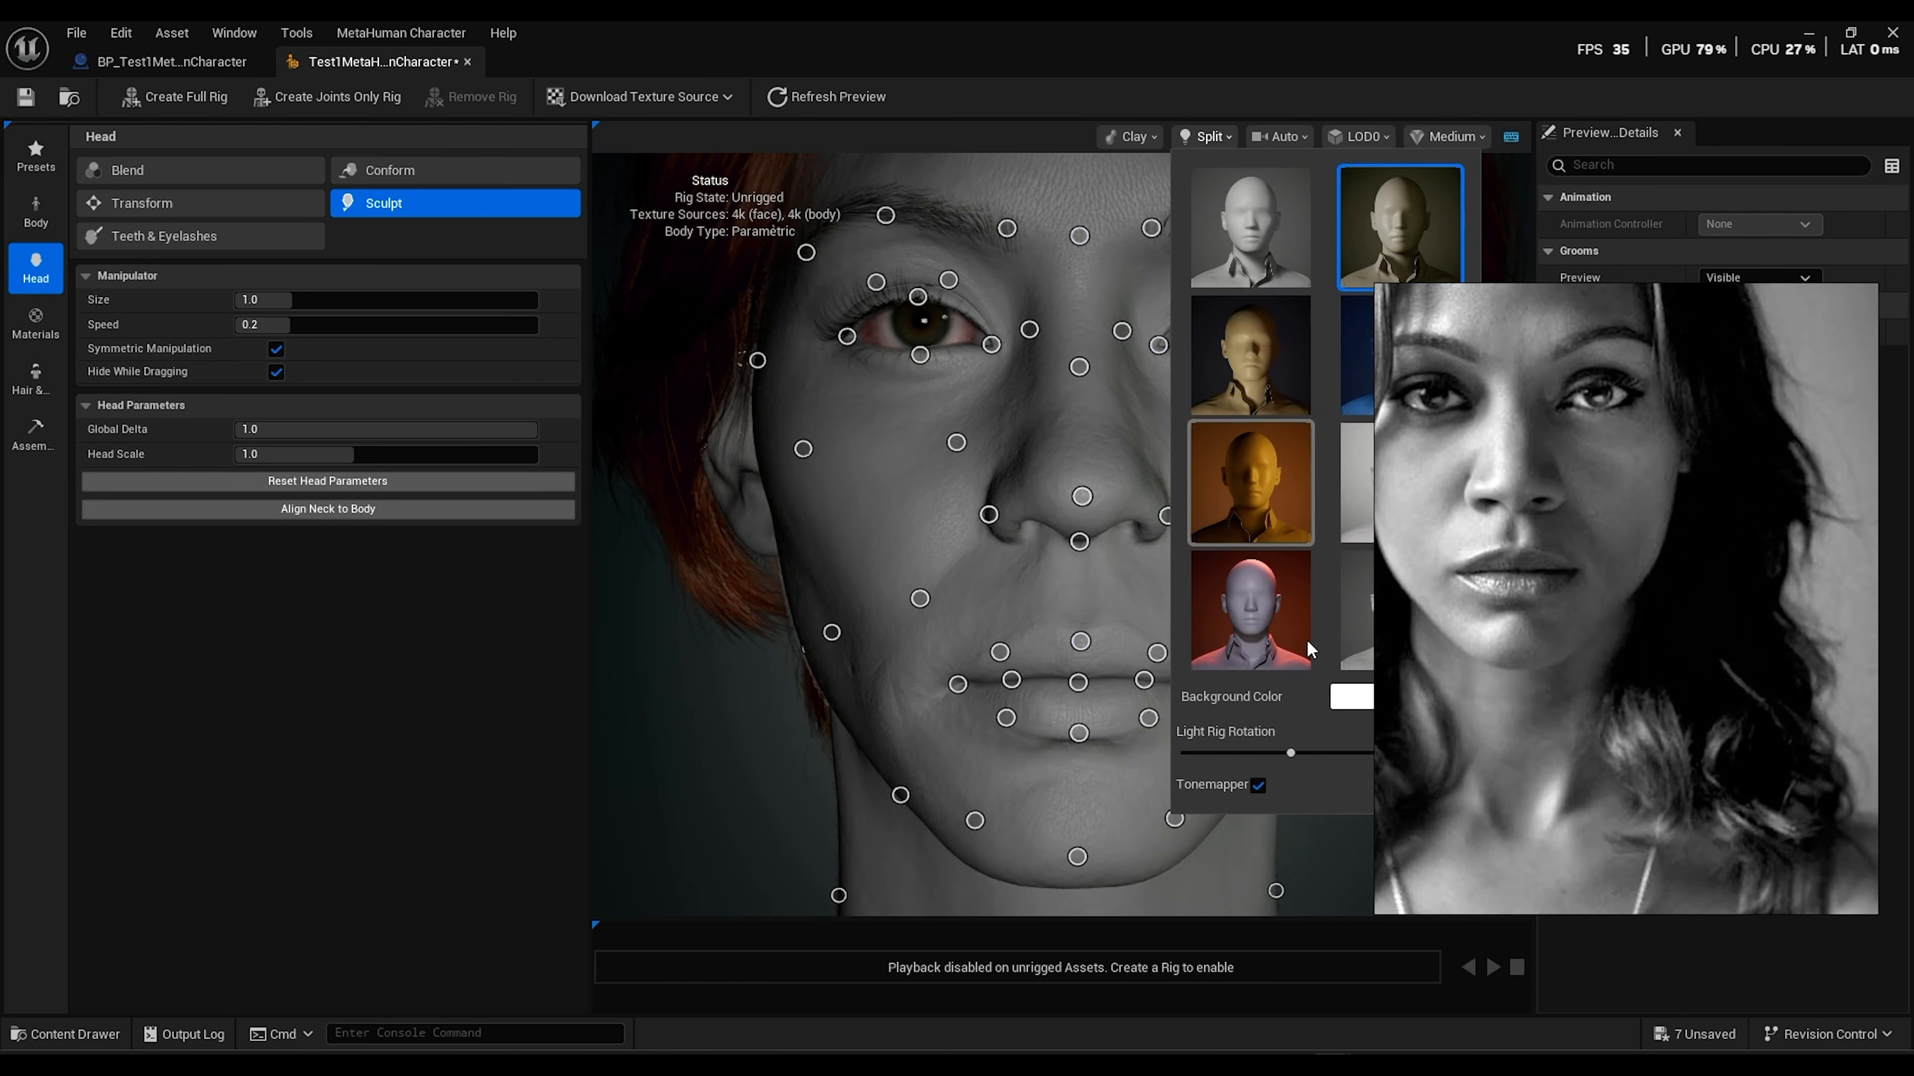
{"action": "mouse_move", "coordinate": [1302, 754]}
{"action": "left_mouse_down"}
{"action": "mouse_move", "coordinate": [1318, 754]}
{"action": "mouse_move", "coordinate": [1302, 755]}
{"action": "left_mouse_up"}
{"action": "left_click", "coordinate": [734, 788]}
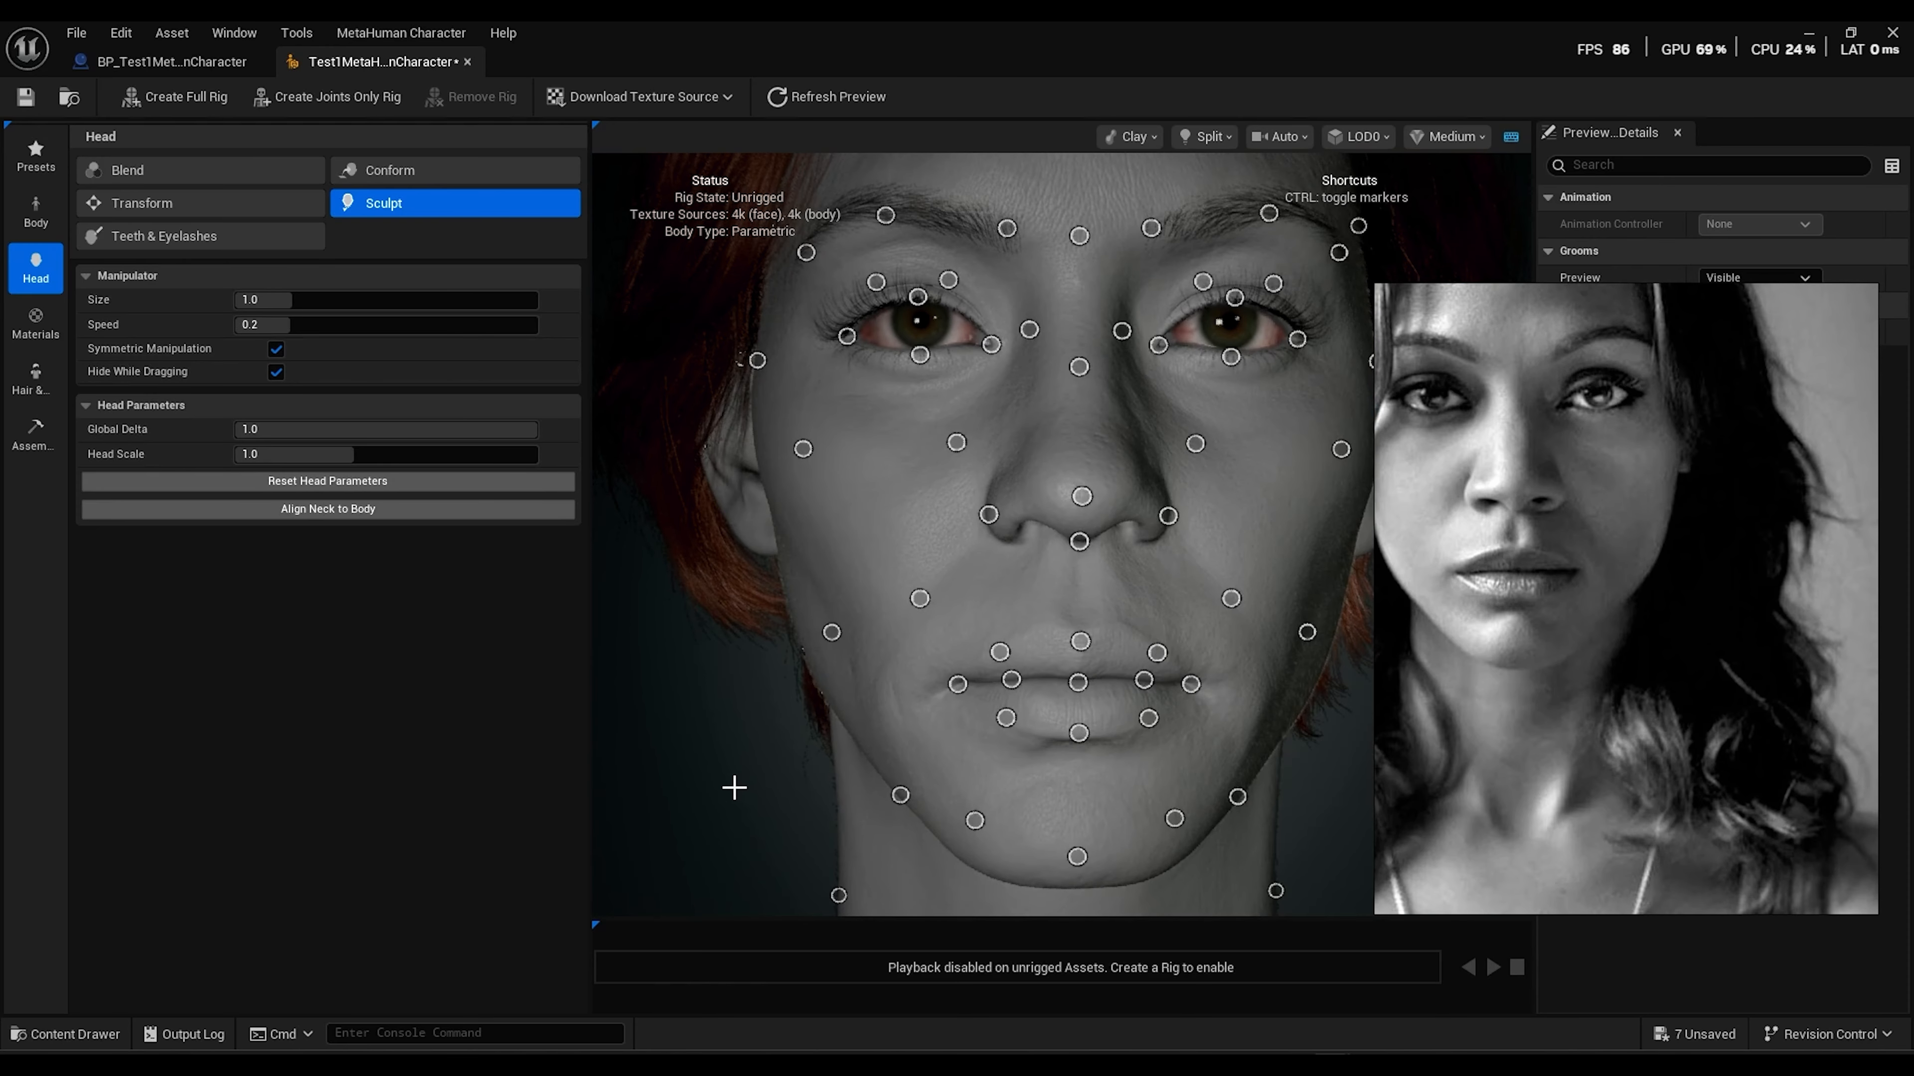
Subtly reshape the jaw angle, the sides of the chin and the nose tip with the sculpt markers, following the frontal reference photo
{"action": "scroll", "coordinate": [734, 787], "scroll_direction": "down", "scroll_amount": 3}
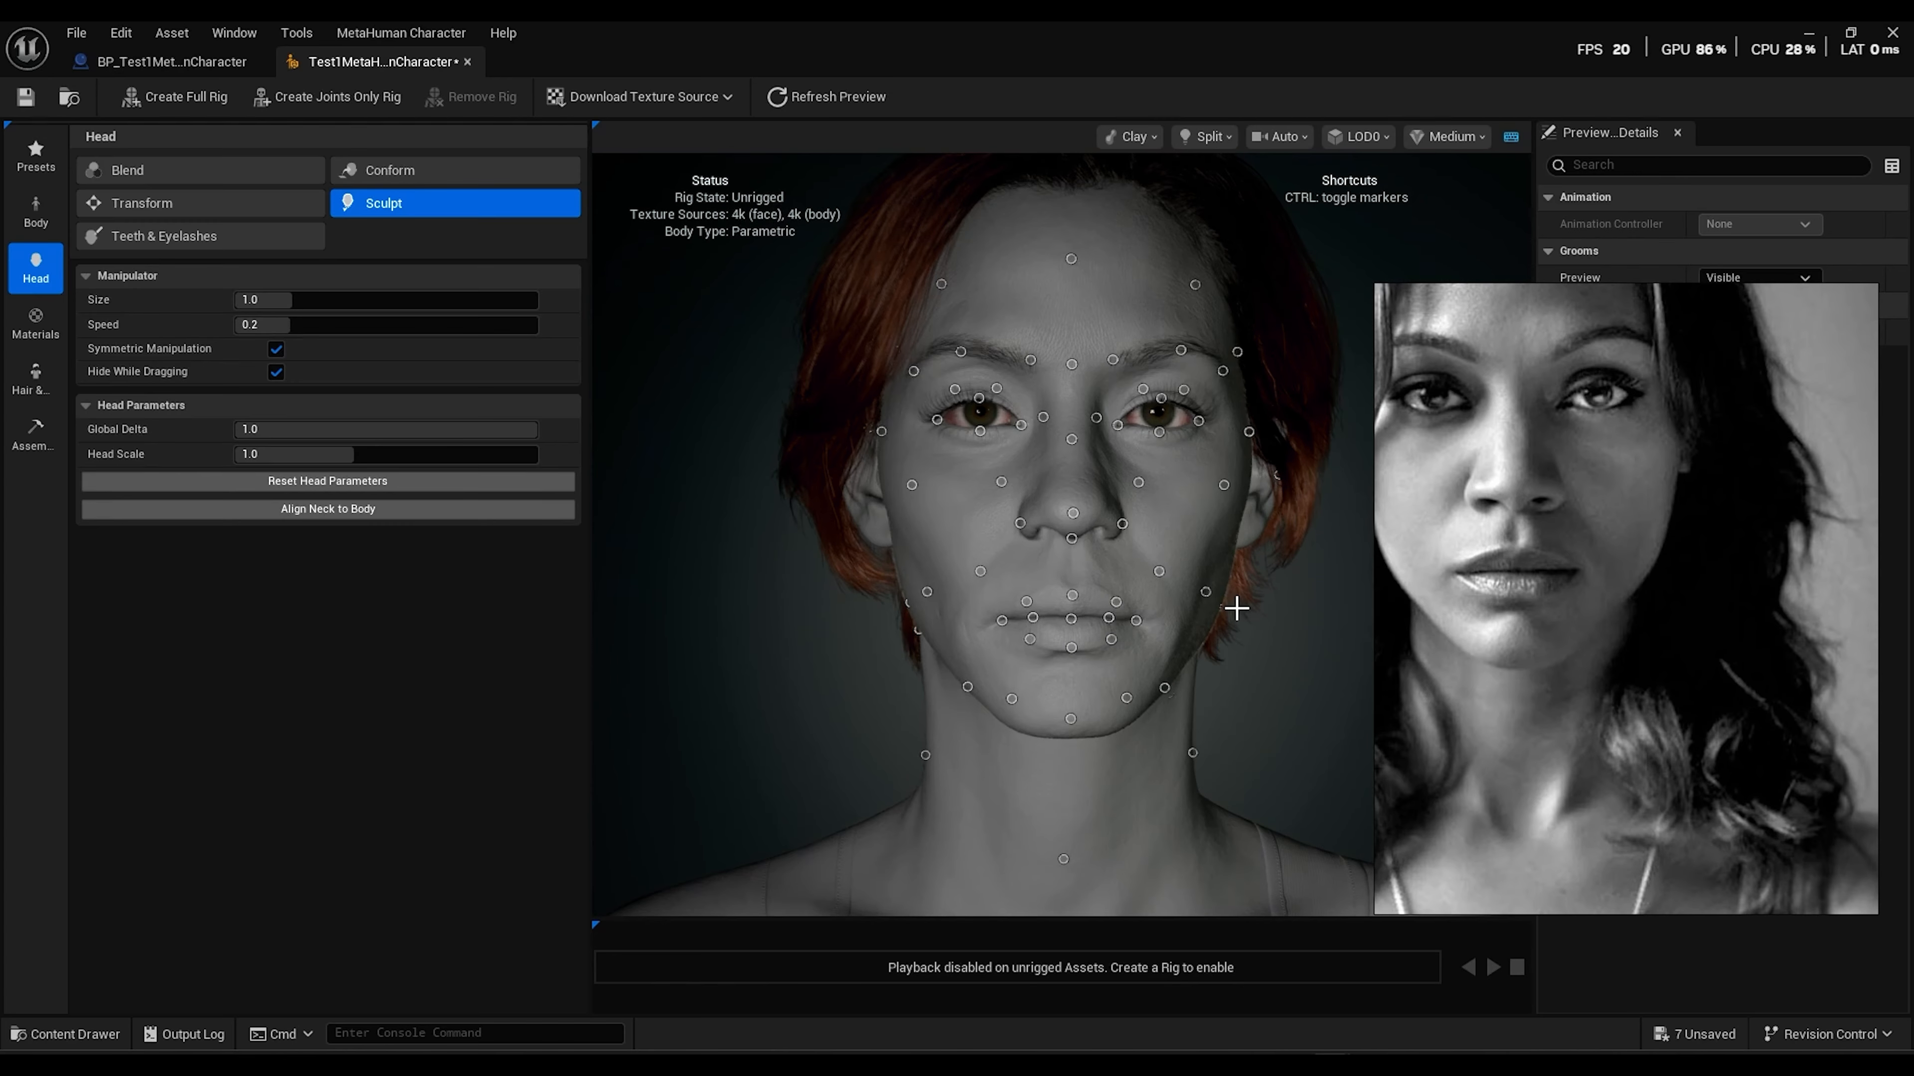
{"action": "key", "text": "ctrl"}
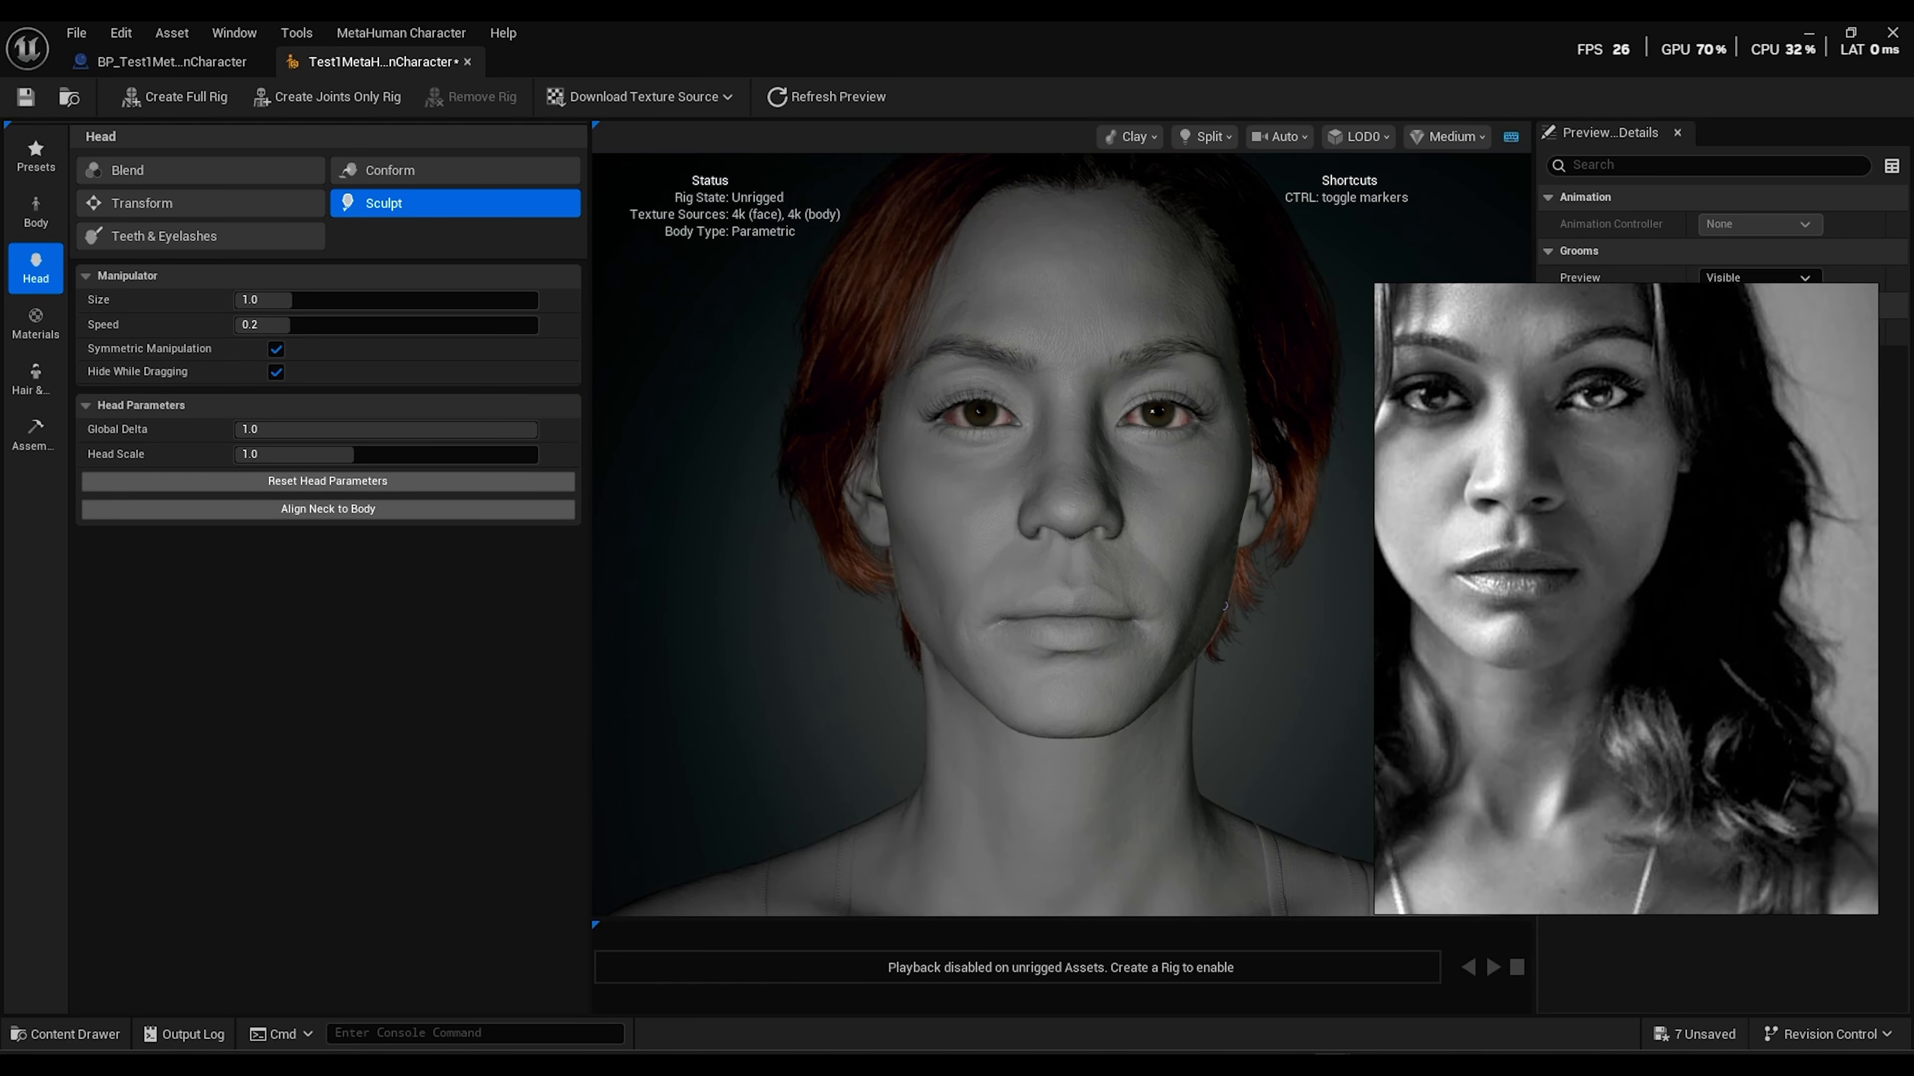
{"action": "left_click_drag", "start_coordinate": [1226, 606], "coordinate": [1219, 626]}
{"action": "mouse_move", "coordinate": [1165, 692]}
{"action": "left_mouse_down"}
{"action": "mouse_move", "coordinate": [1148, 724]}
{"action": "mouse_move", "coordinate": [1119, 698]}
{"action": "left_mouse_up"}
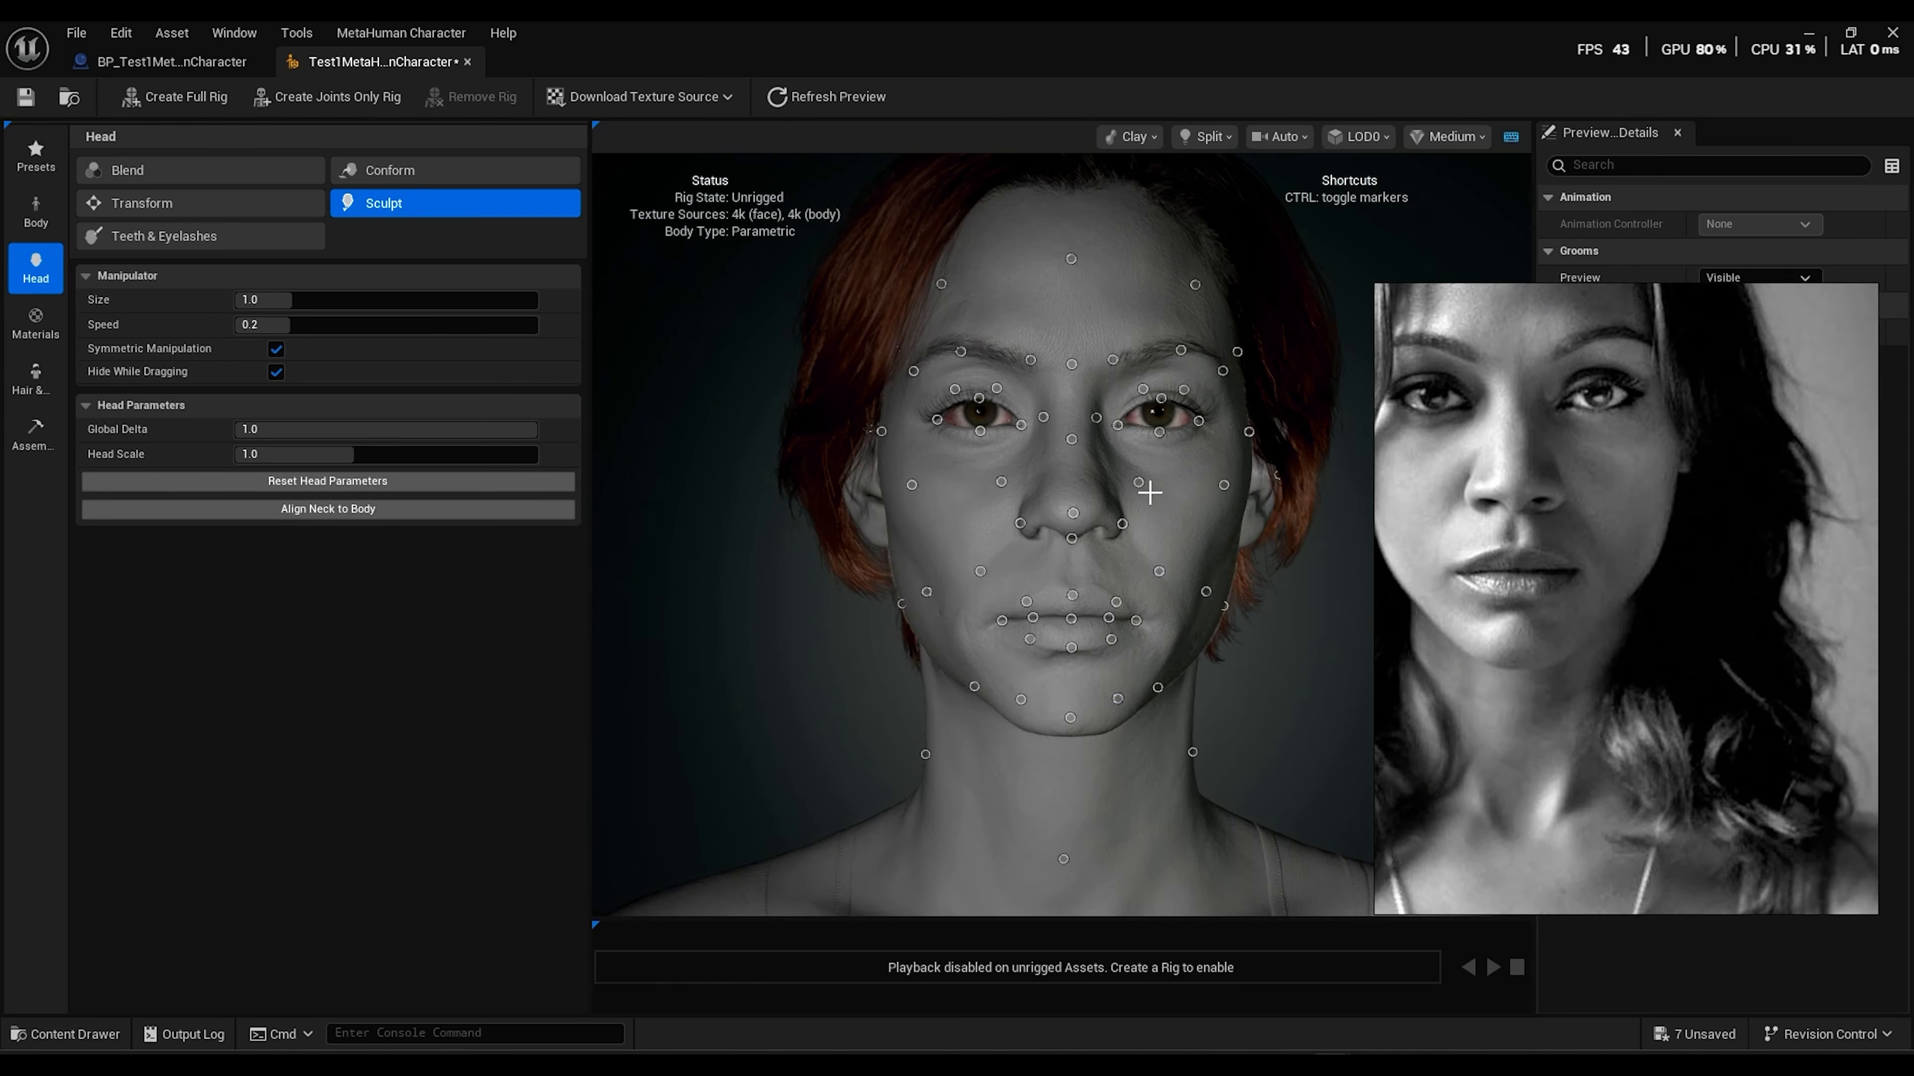
{"action": "left_click_drag", "start_coordinate": [1075, 511], "coordinate": [1073, 514]}
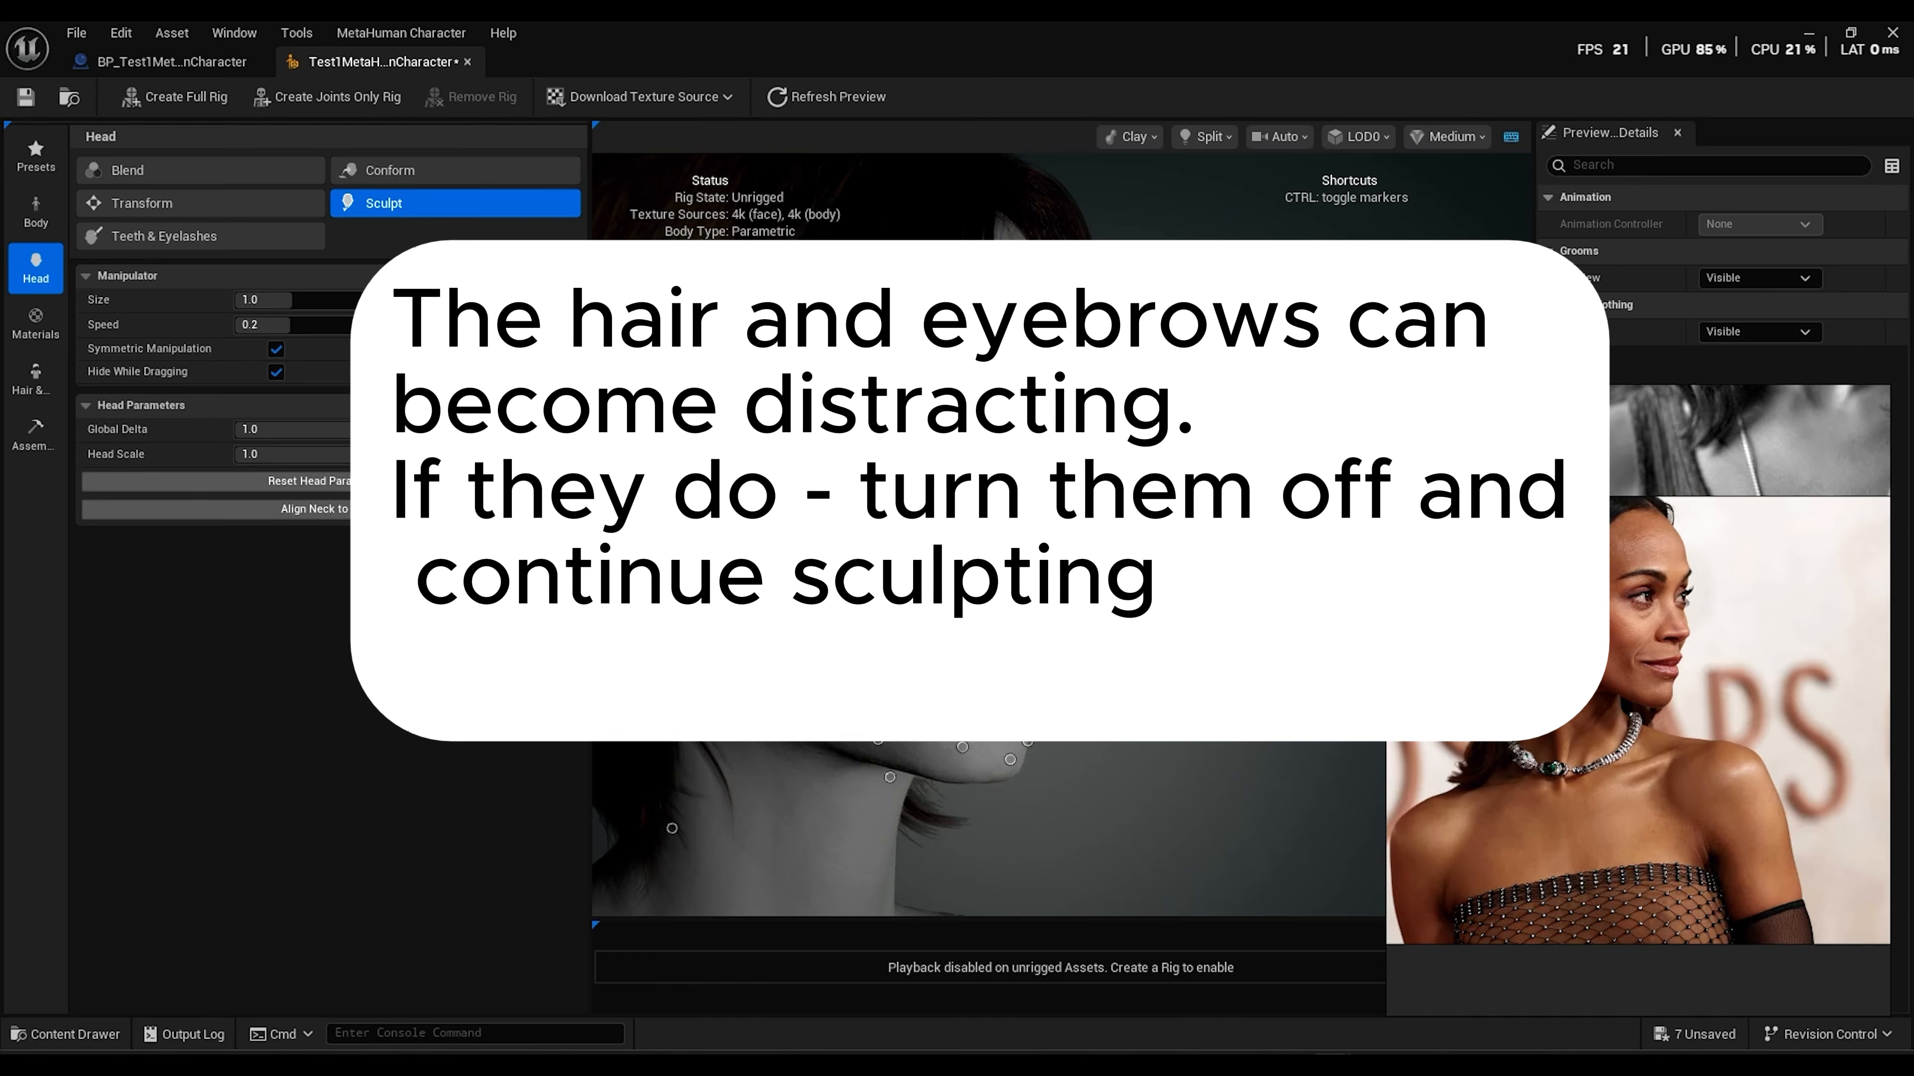
Refine the nose bridge and eye area with the sculpt markers from near-profile angles, following the side reference photo
{"action": "left_click_drag", "start_coordinate": [1130, 573], "coordinate": [1164, 574]}
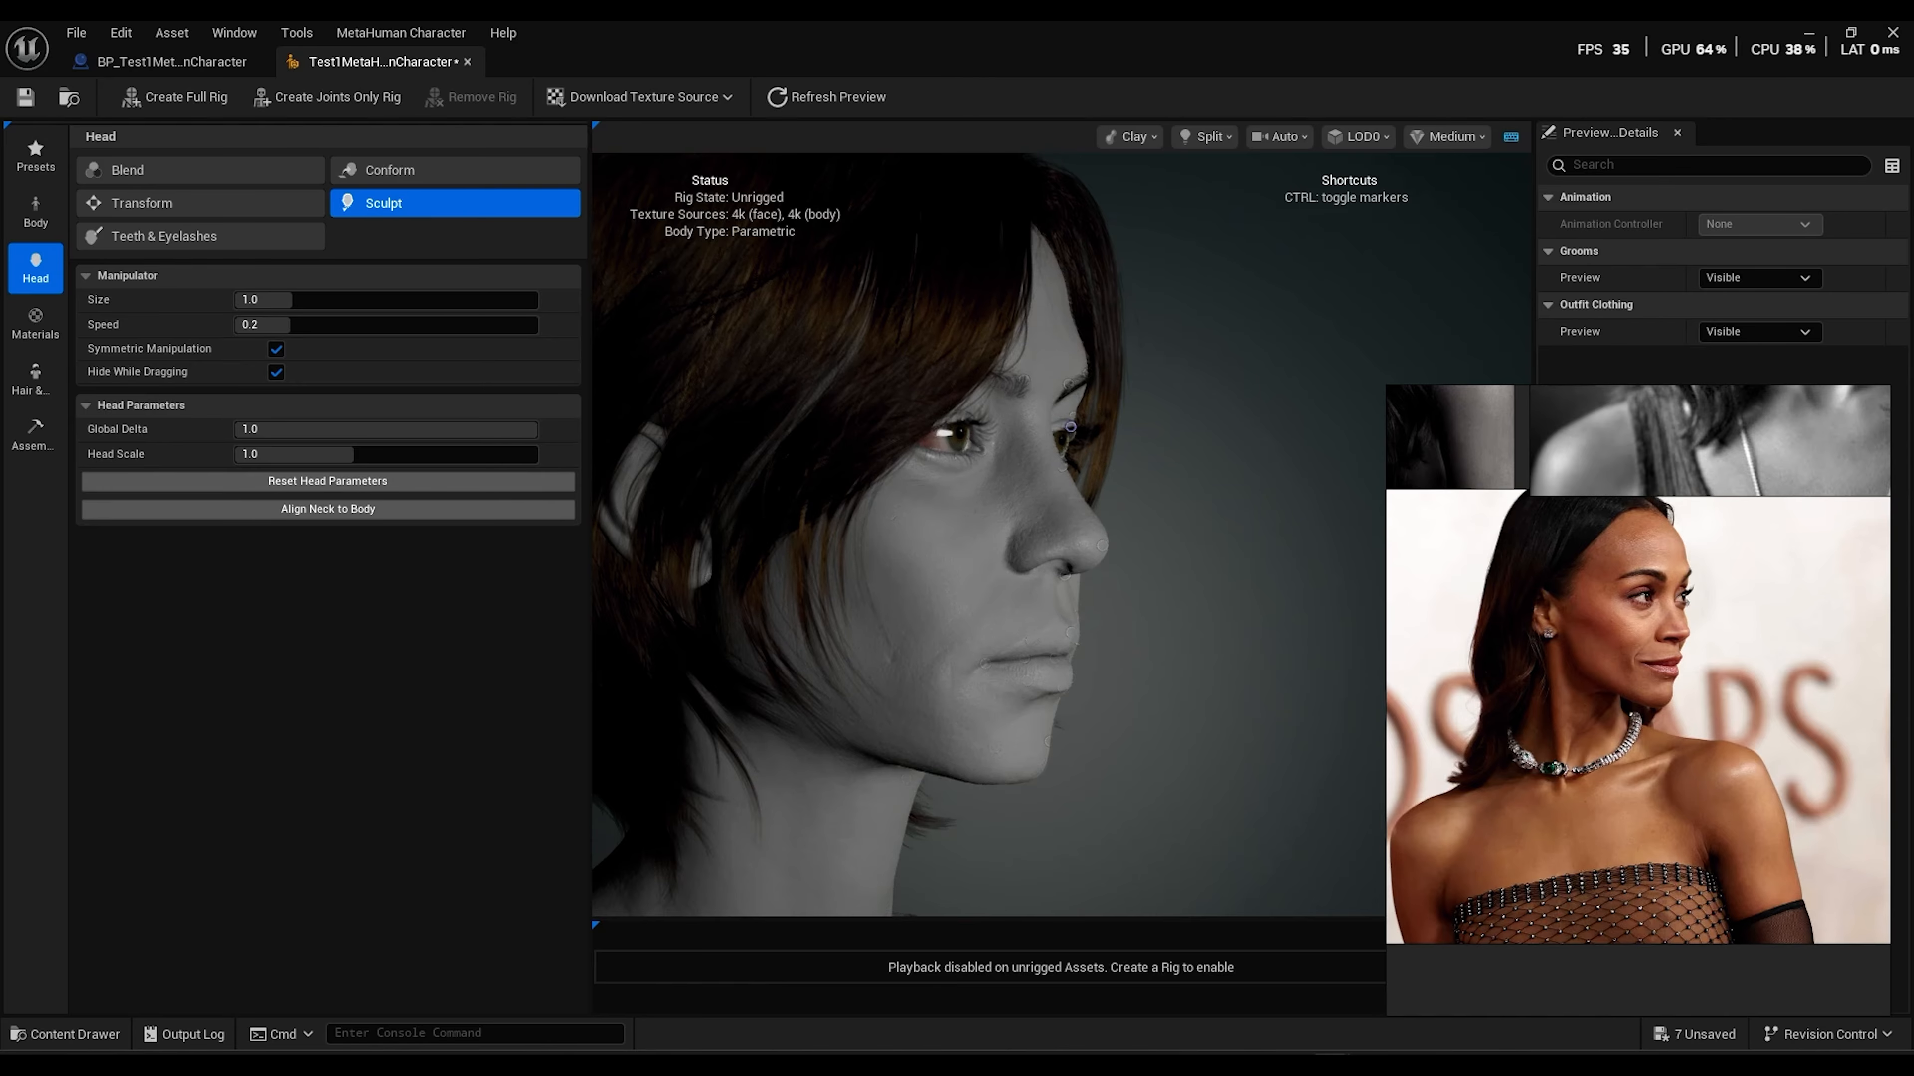
{"action": "left_click_drag", "start_coordinate": [1070, 427], "coordinate": [1069, 431]}
{"action": "left_click_drag", "start_coordinate": [1194, 529], "coordinate": [1191, 591]}
{"action": "left_click_drag", "start_coordinate": [1054, 489], "coordinate": [1055, 489]}
{"action": "left_click_drag", "start_coordinate": [1164, 581], "coordinate": [1243, 585]}
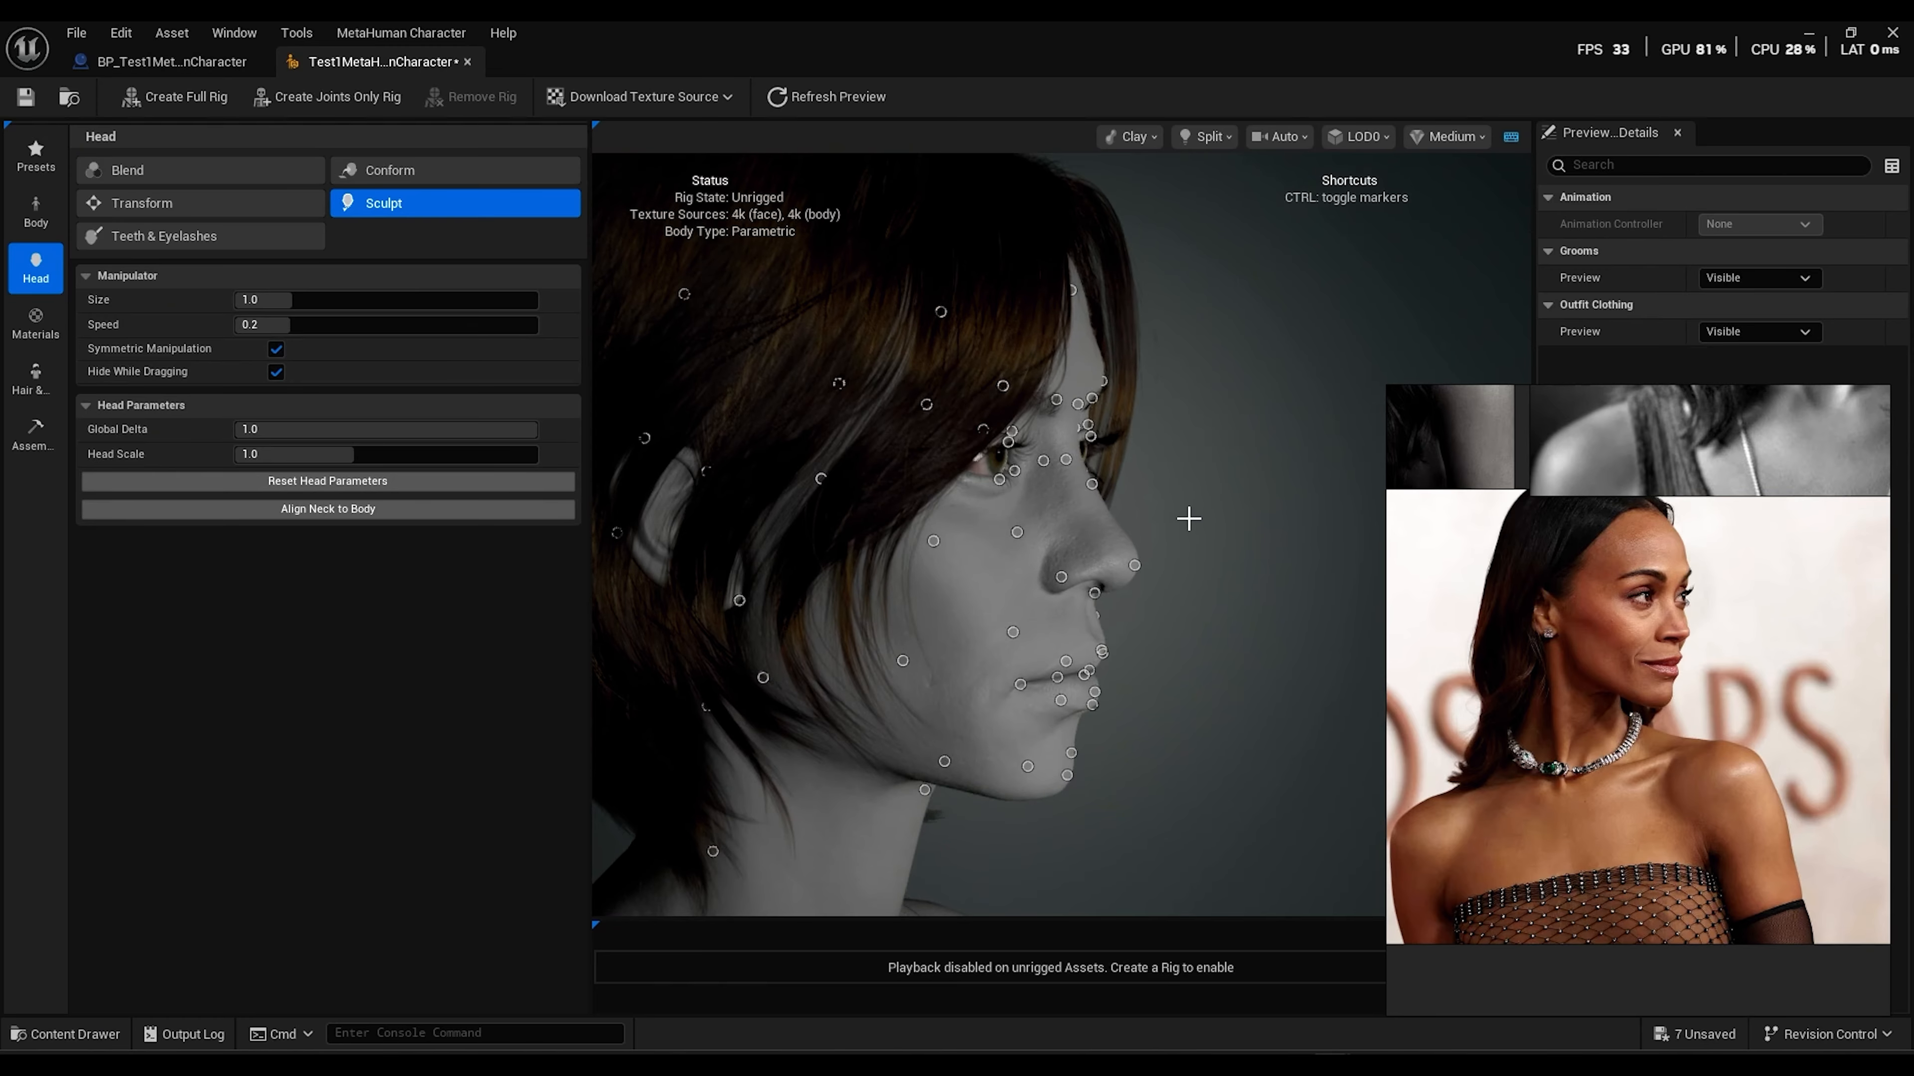
{"action": "mouse_move", "coordinate": [1184, 445]}
{"action": "left_mouse_down"}
{"action": "mouse_move", "coordinate": [1100, 456]}
{"action": "mouse_move", "coordinate": [1085, 520]}
{"action": "mouse_move", "coordinate": [1175, 446]}
{"action": "mouse_move", "coordinate": [1078, 452]}
{"action": "mouse_move", "coordinate": [1098, 450]}
{"action": "mouse_move", "coordinate": [1051, 395]}
{"action": "left_mouse_up"}
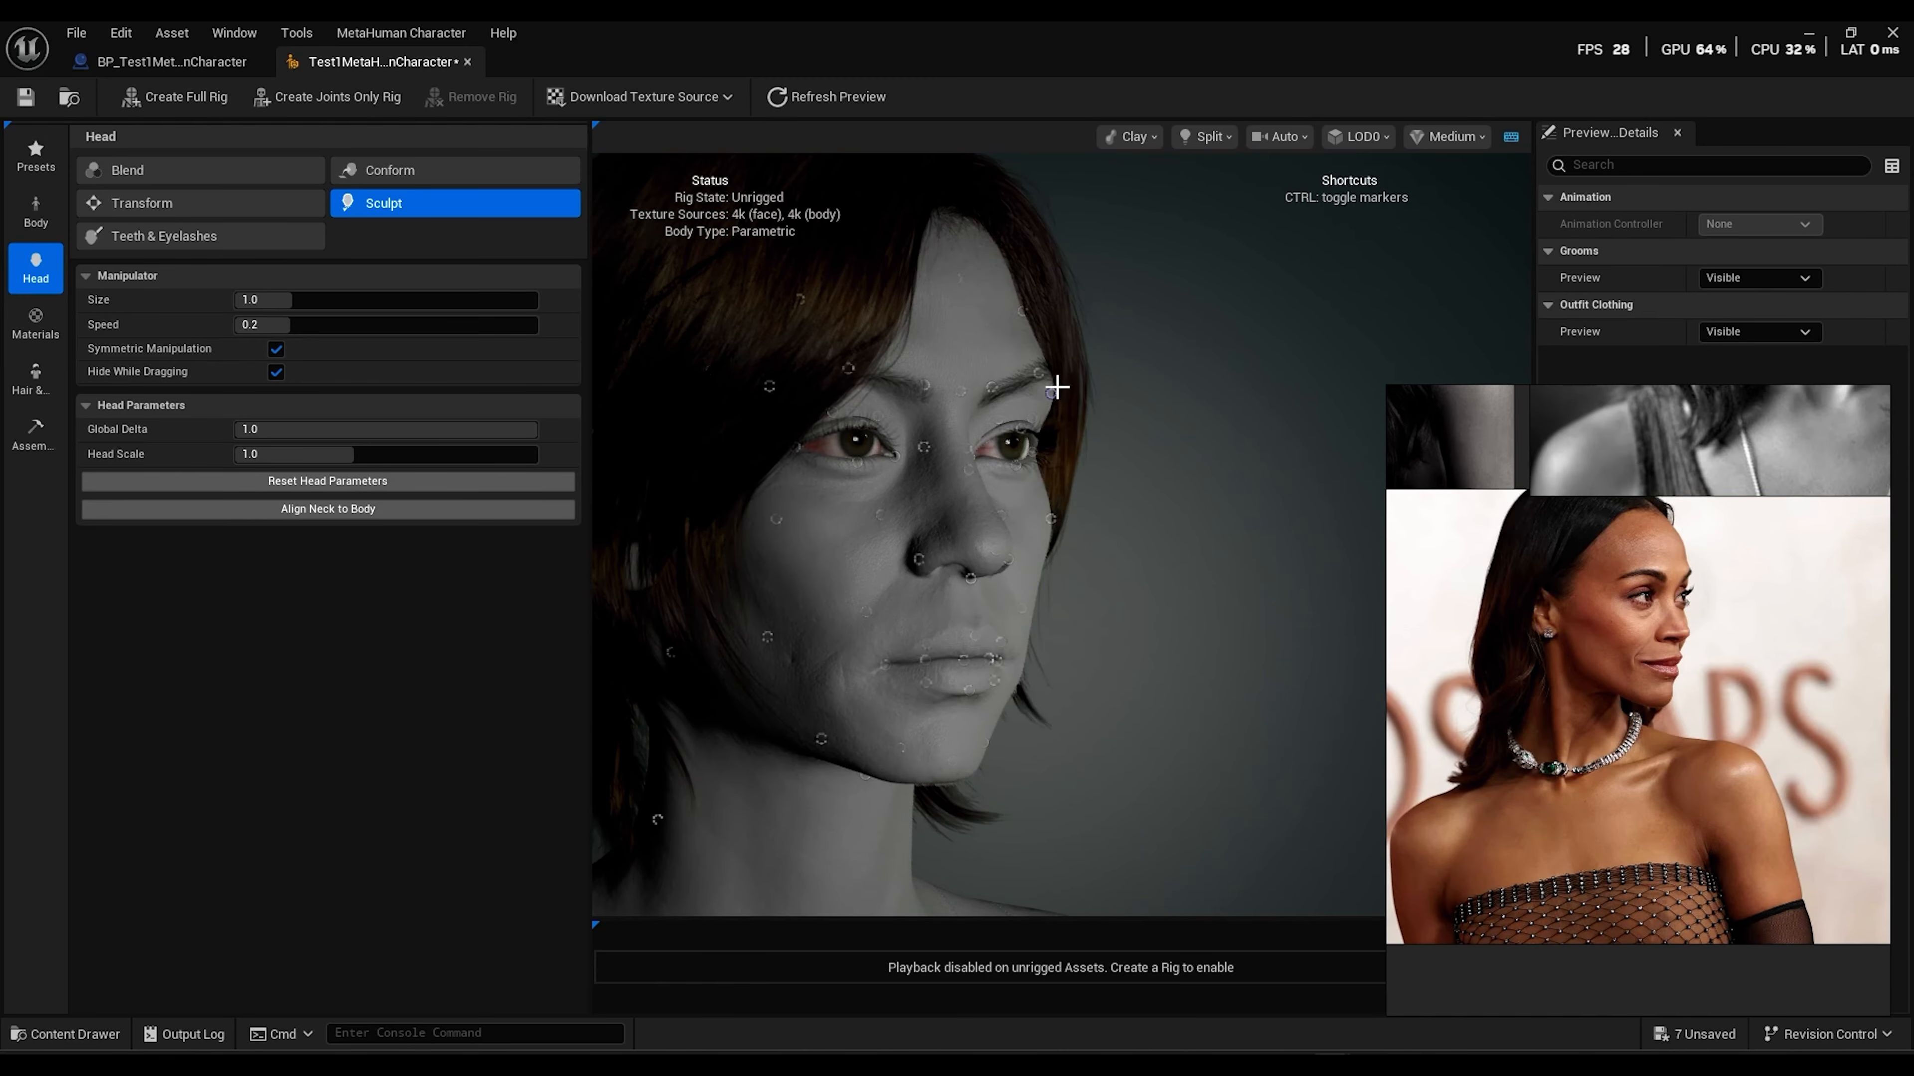
Compare the face from three-quarter angles with the matching black-and-white three-quarter portrait on the reference board
{"action": "left_click_drag", "start_coordinate": [1257, 483], "coordinate": [1222, 522]}
{"action": "scroll", "coordinate": [1661, 712], "scroll_direction": "down", "scroll_amount": 5}
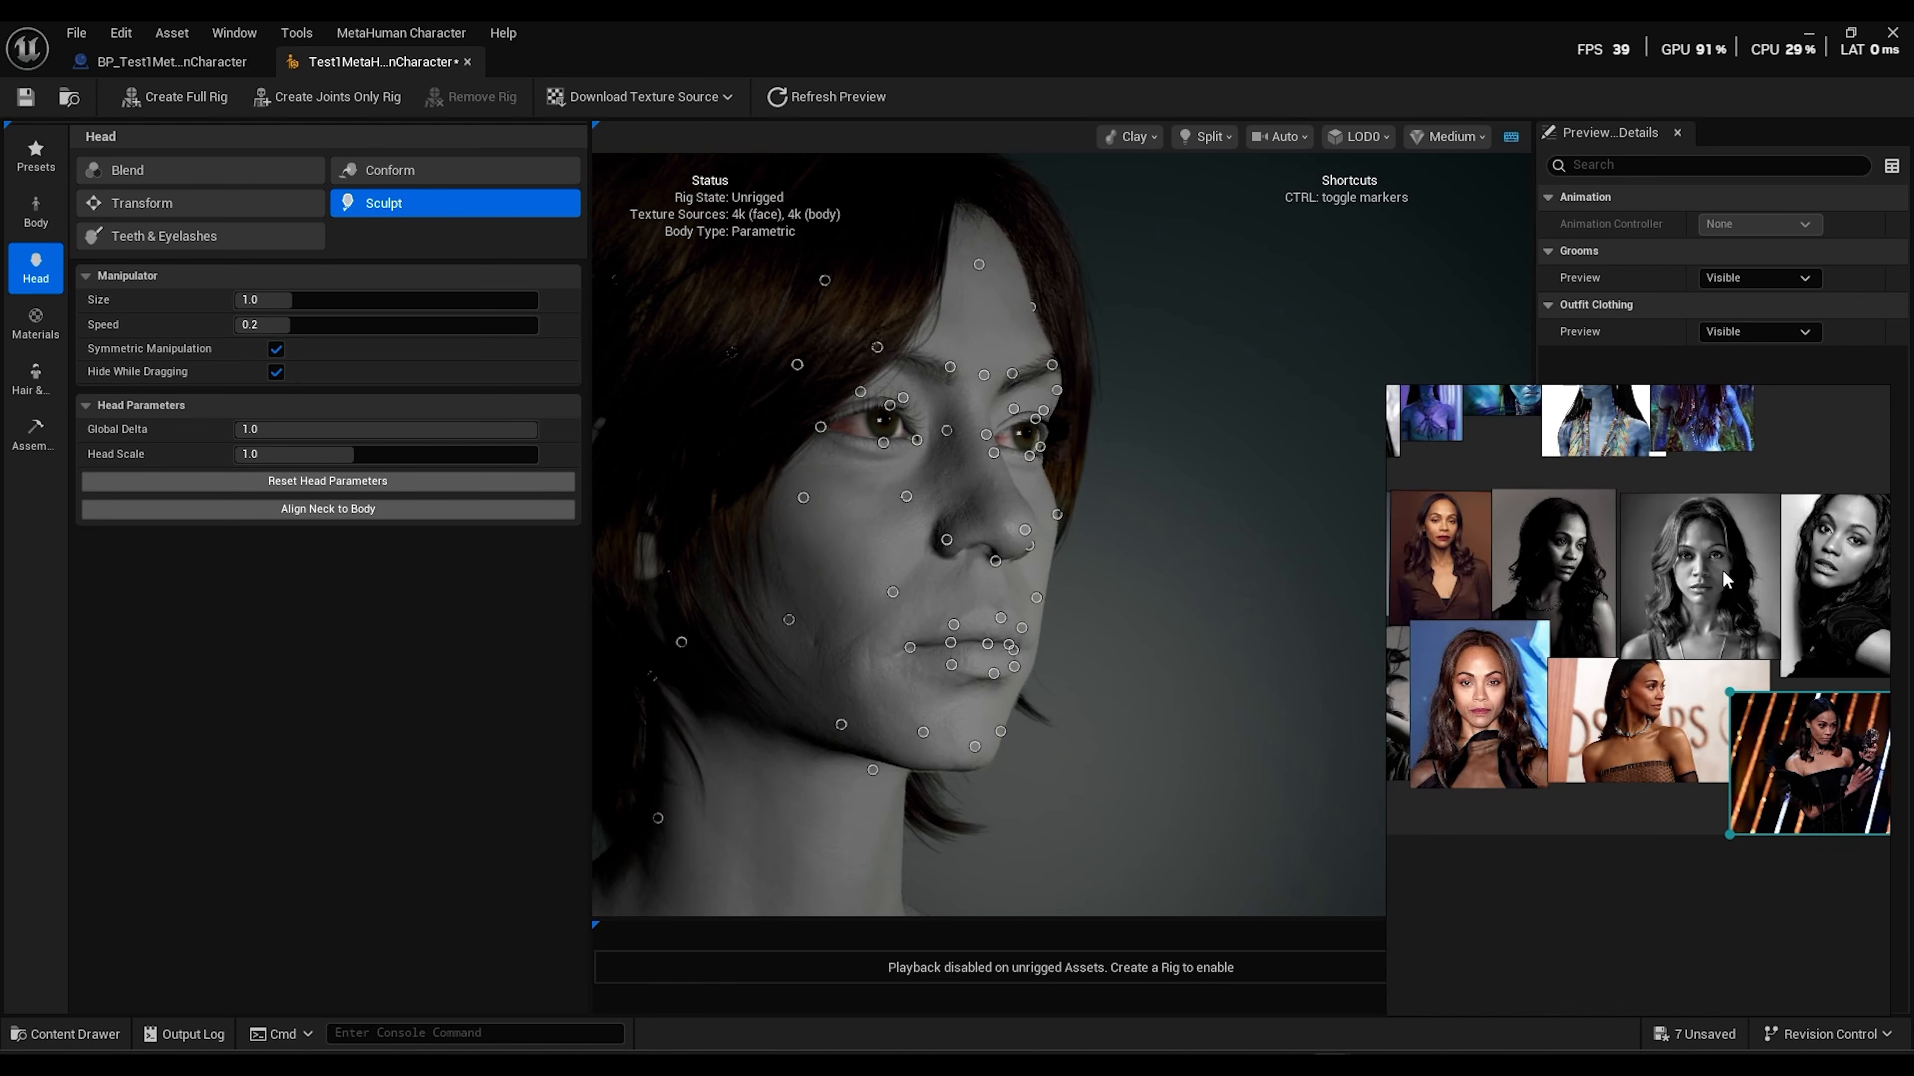
{"action": "scroll", "coordinate": [1551, 543], "scroll_direction": "up", "scroll_amount": 5}
{"action": "left_click_drag", "start_coordinate": [1214, 572], "coordinate": [1116, 578]}
{"action": "right_click_drag", "start_coordinate": [1105, 557], "coordinate": [1164, 559]}
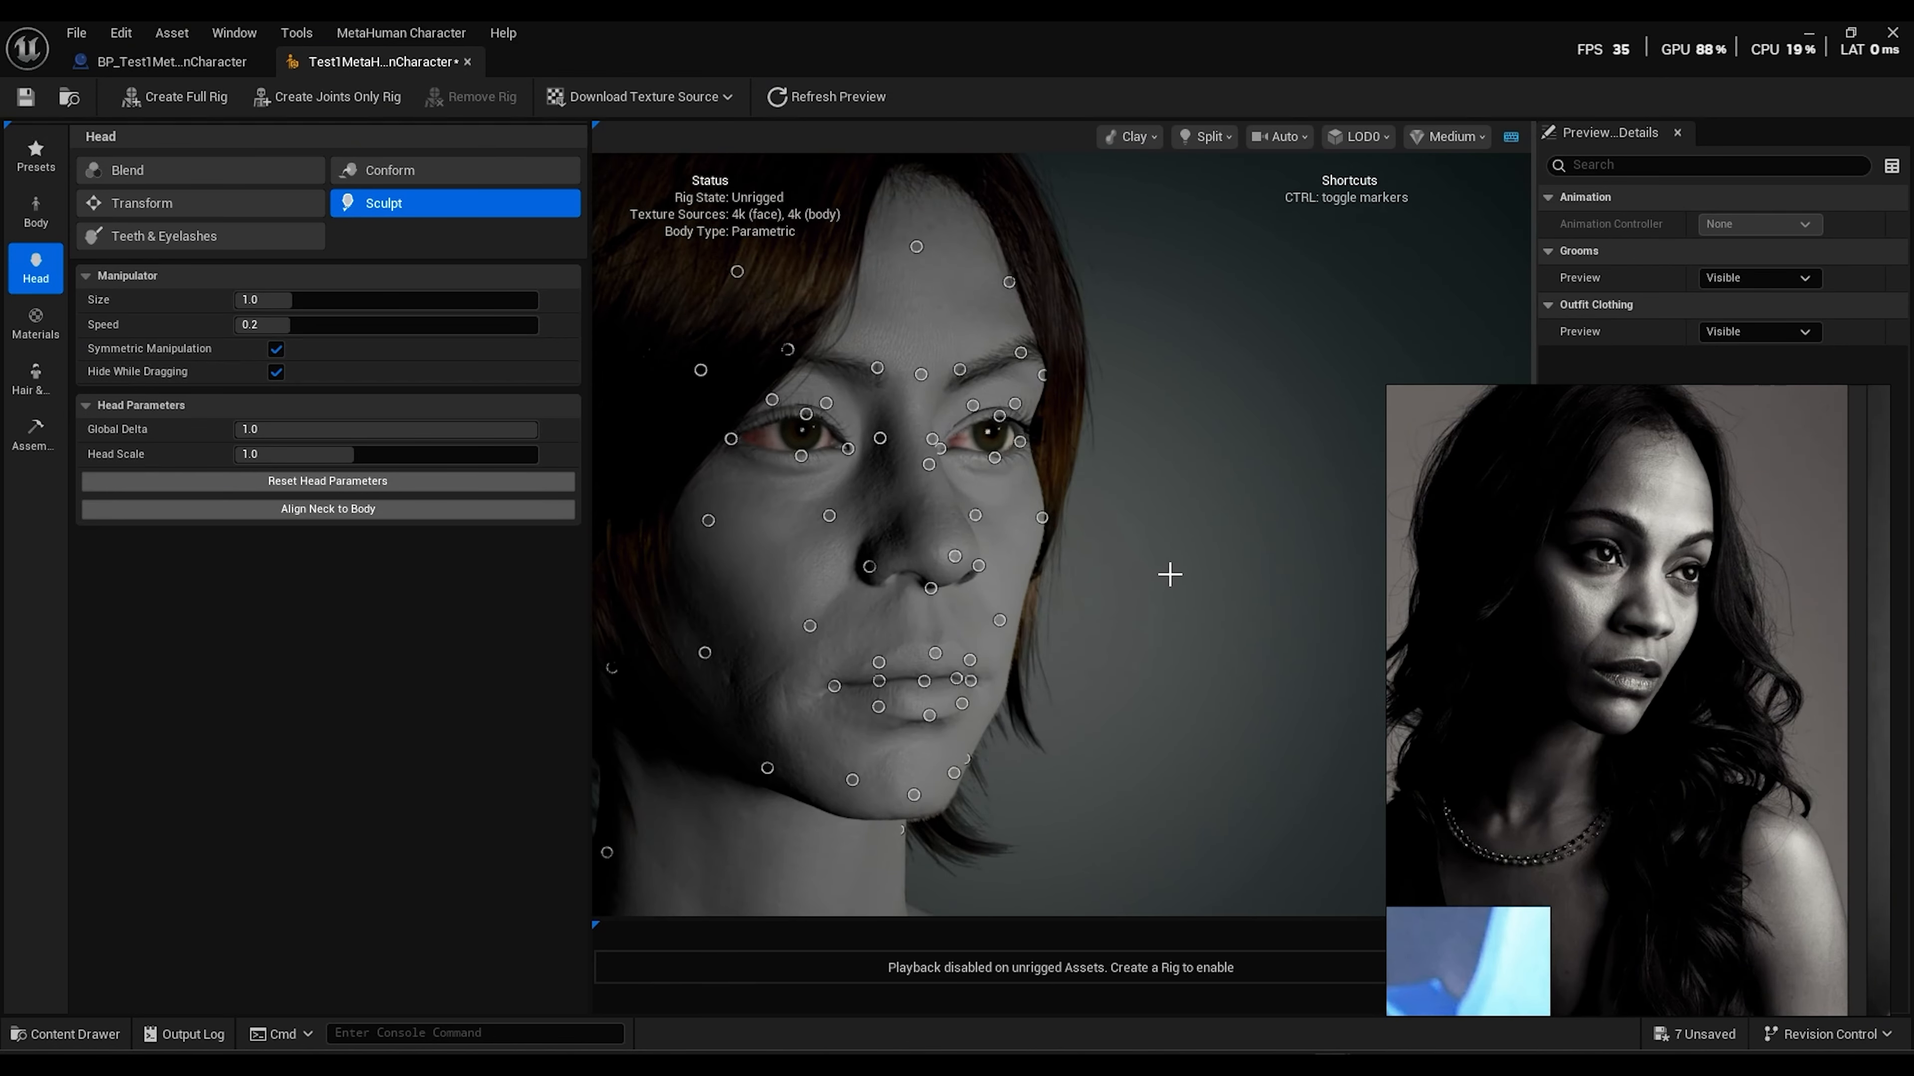
{"action": "left_click_drag", "start_coordinate": [1169, 575], "coordinate": [1132, 497]}
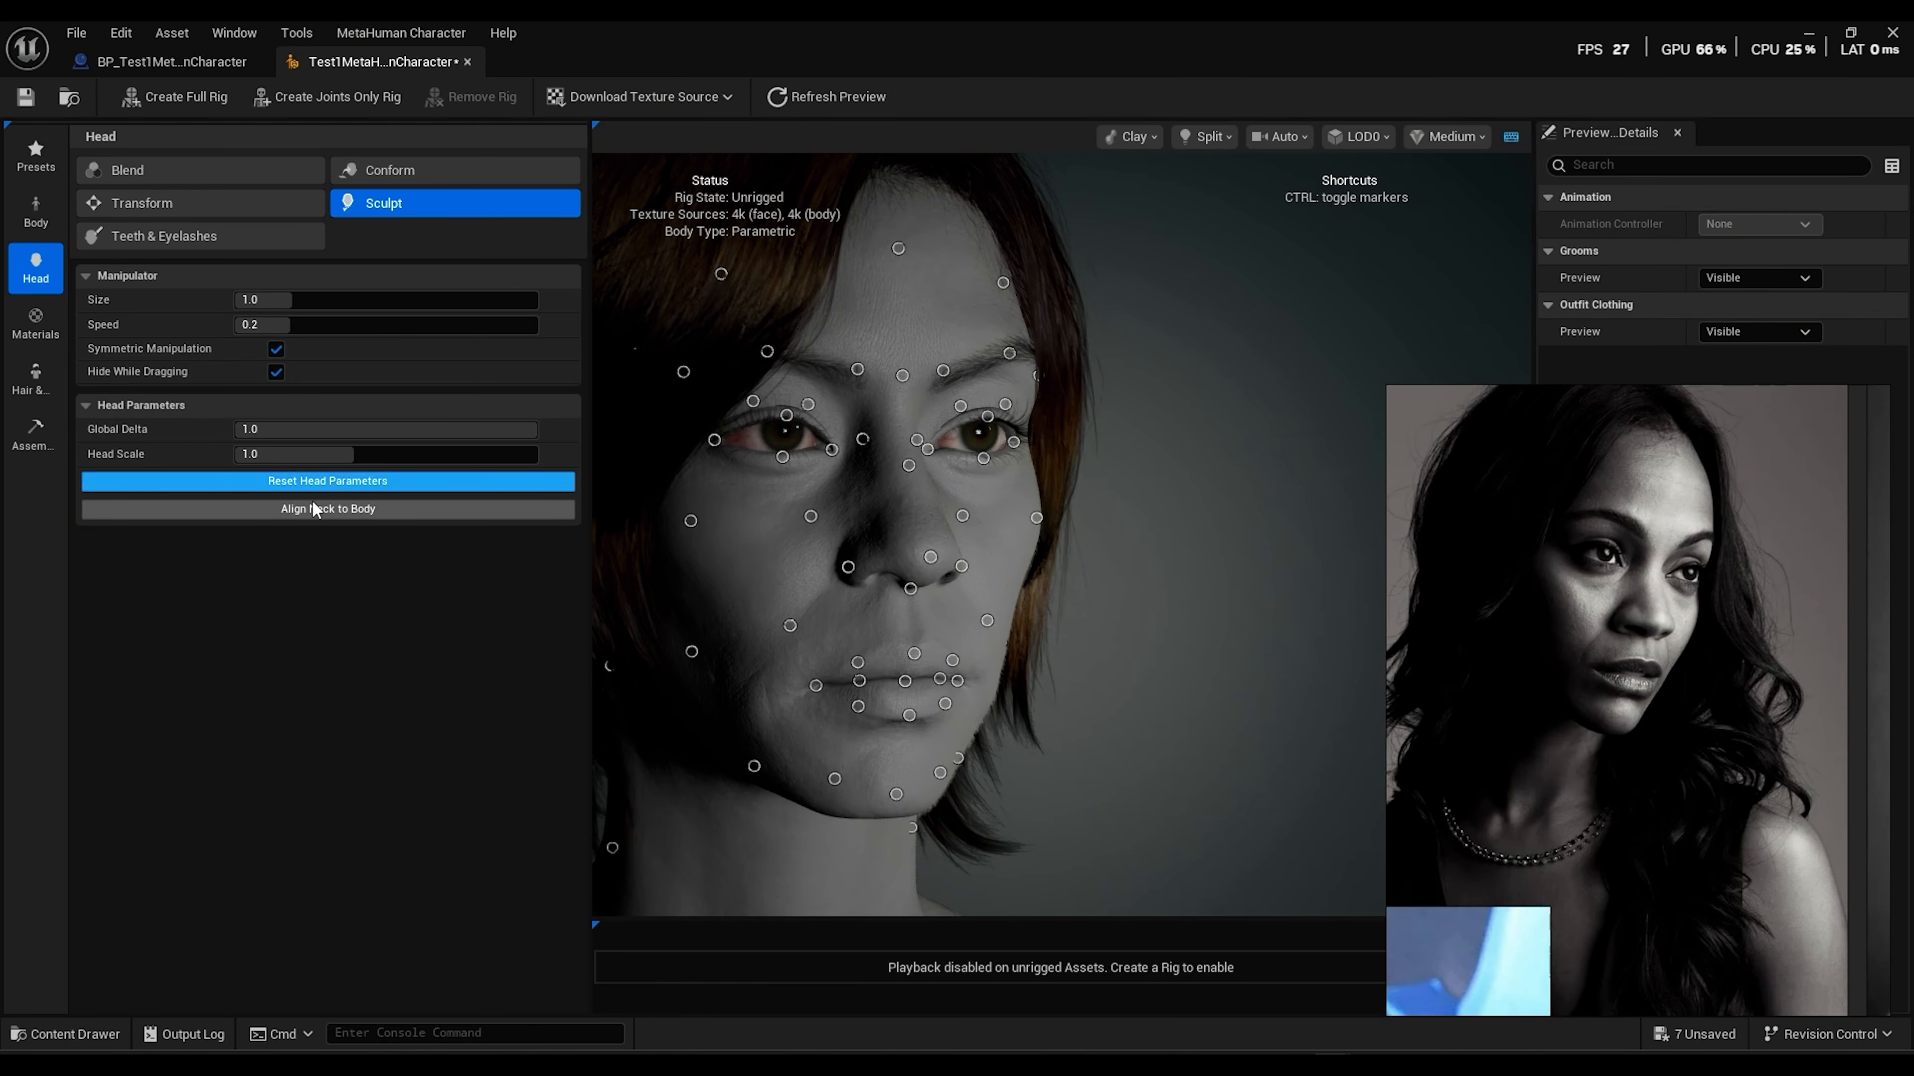
Look through the reference board for the close-up colour portrait that shows the woman's face from the front
{"action": "scroll", "coordinate": [1481, 603], "scroll_direction": "down", "scroll_amount": 7}
{"action": "middle_click_drag", "start_coordinate": [1394, 608], "coordinate": [1543, 643]}
{"action": "scroll", "coordinate": [1556, 641], "scroll_direction": "up", "scroll_amount": 7}
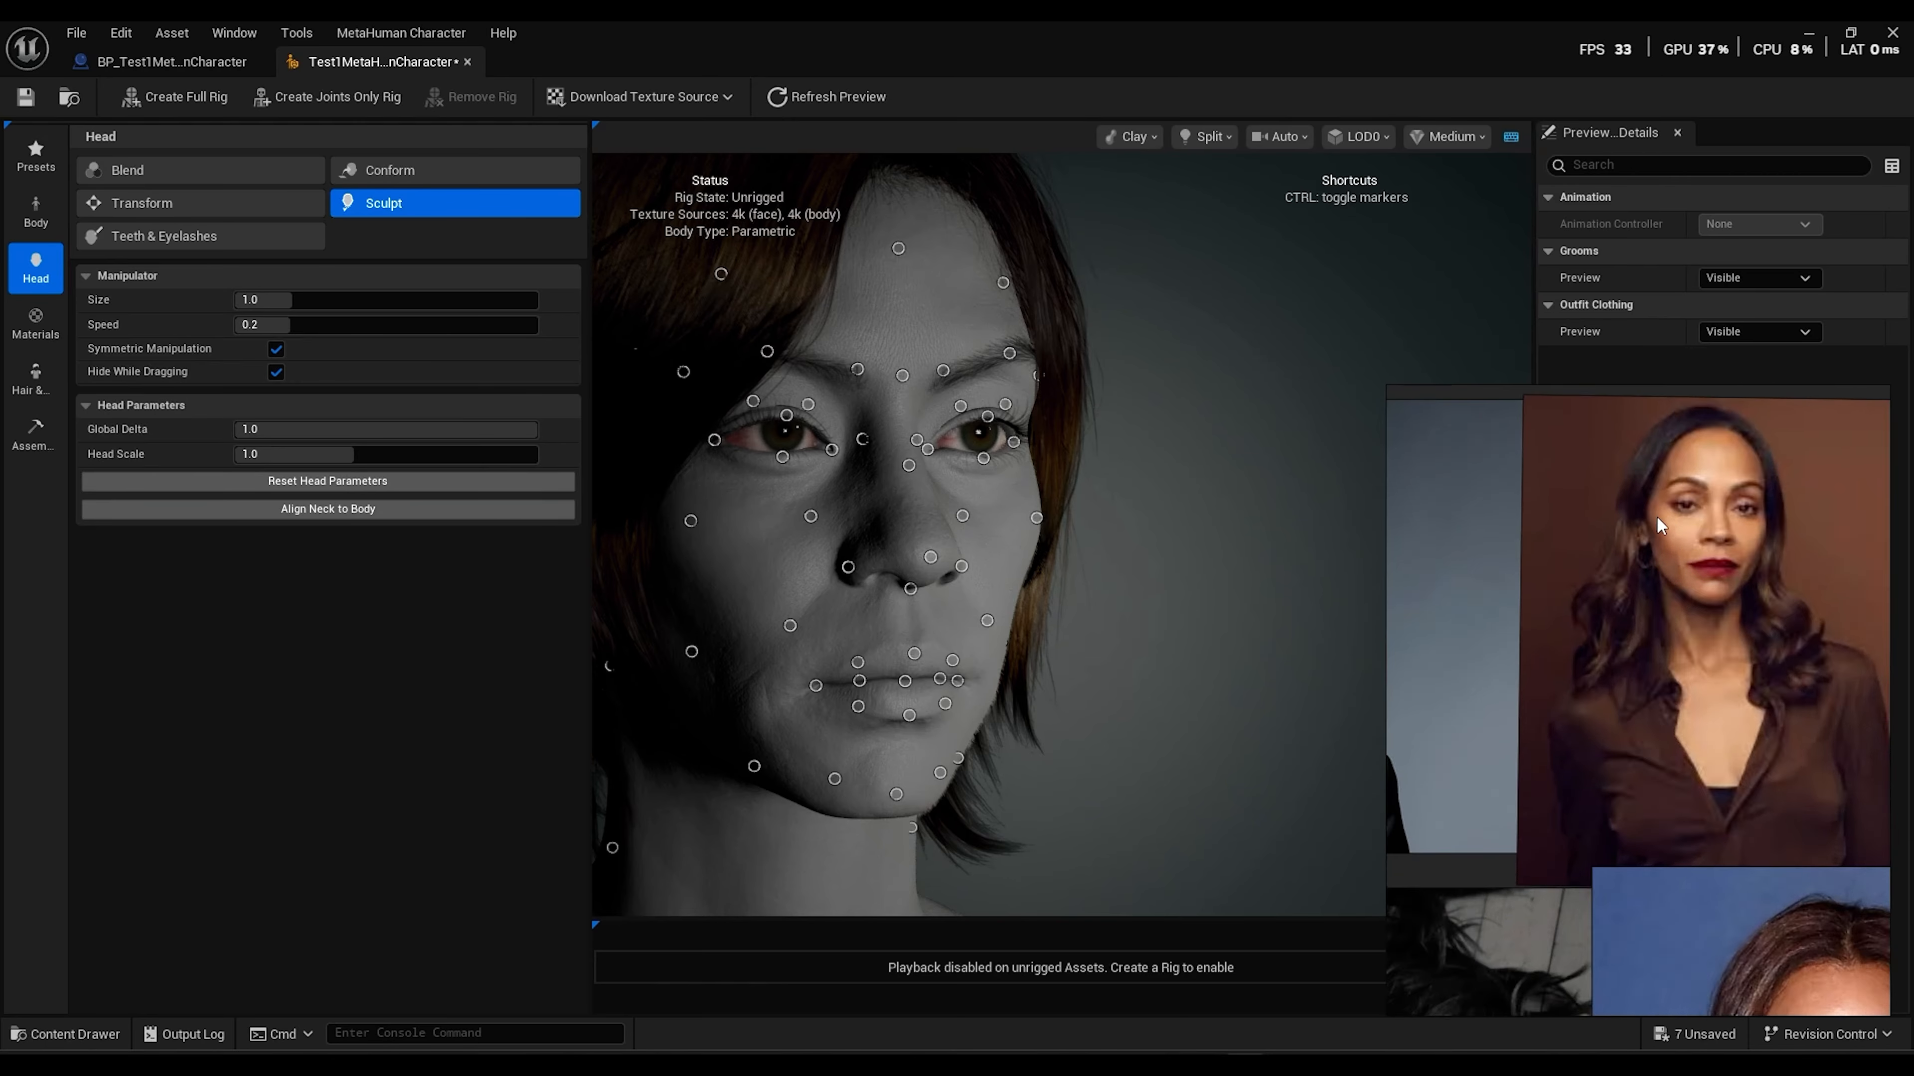
{"action": "scroll", "coordinate": [1597, 622], "scroll_direction": "down", "scroll_amount": 5}
{"action": "middle_click_drag", "start_coordinate": [1725, 788], "coordinate": [1660, 637]}
{"action": "scroll", "coordinate": [1659, 641], "scroll_direction": "up", "scroll_amount": 6}
{"action": "scroll", "coordinate": [1662, 642], "scroll_direction": "up", "scroll_amount": 2}
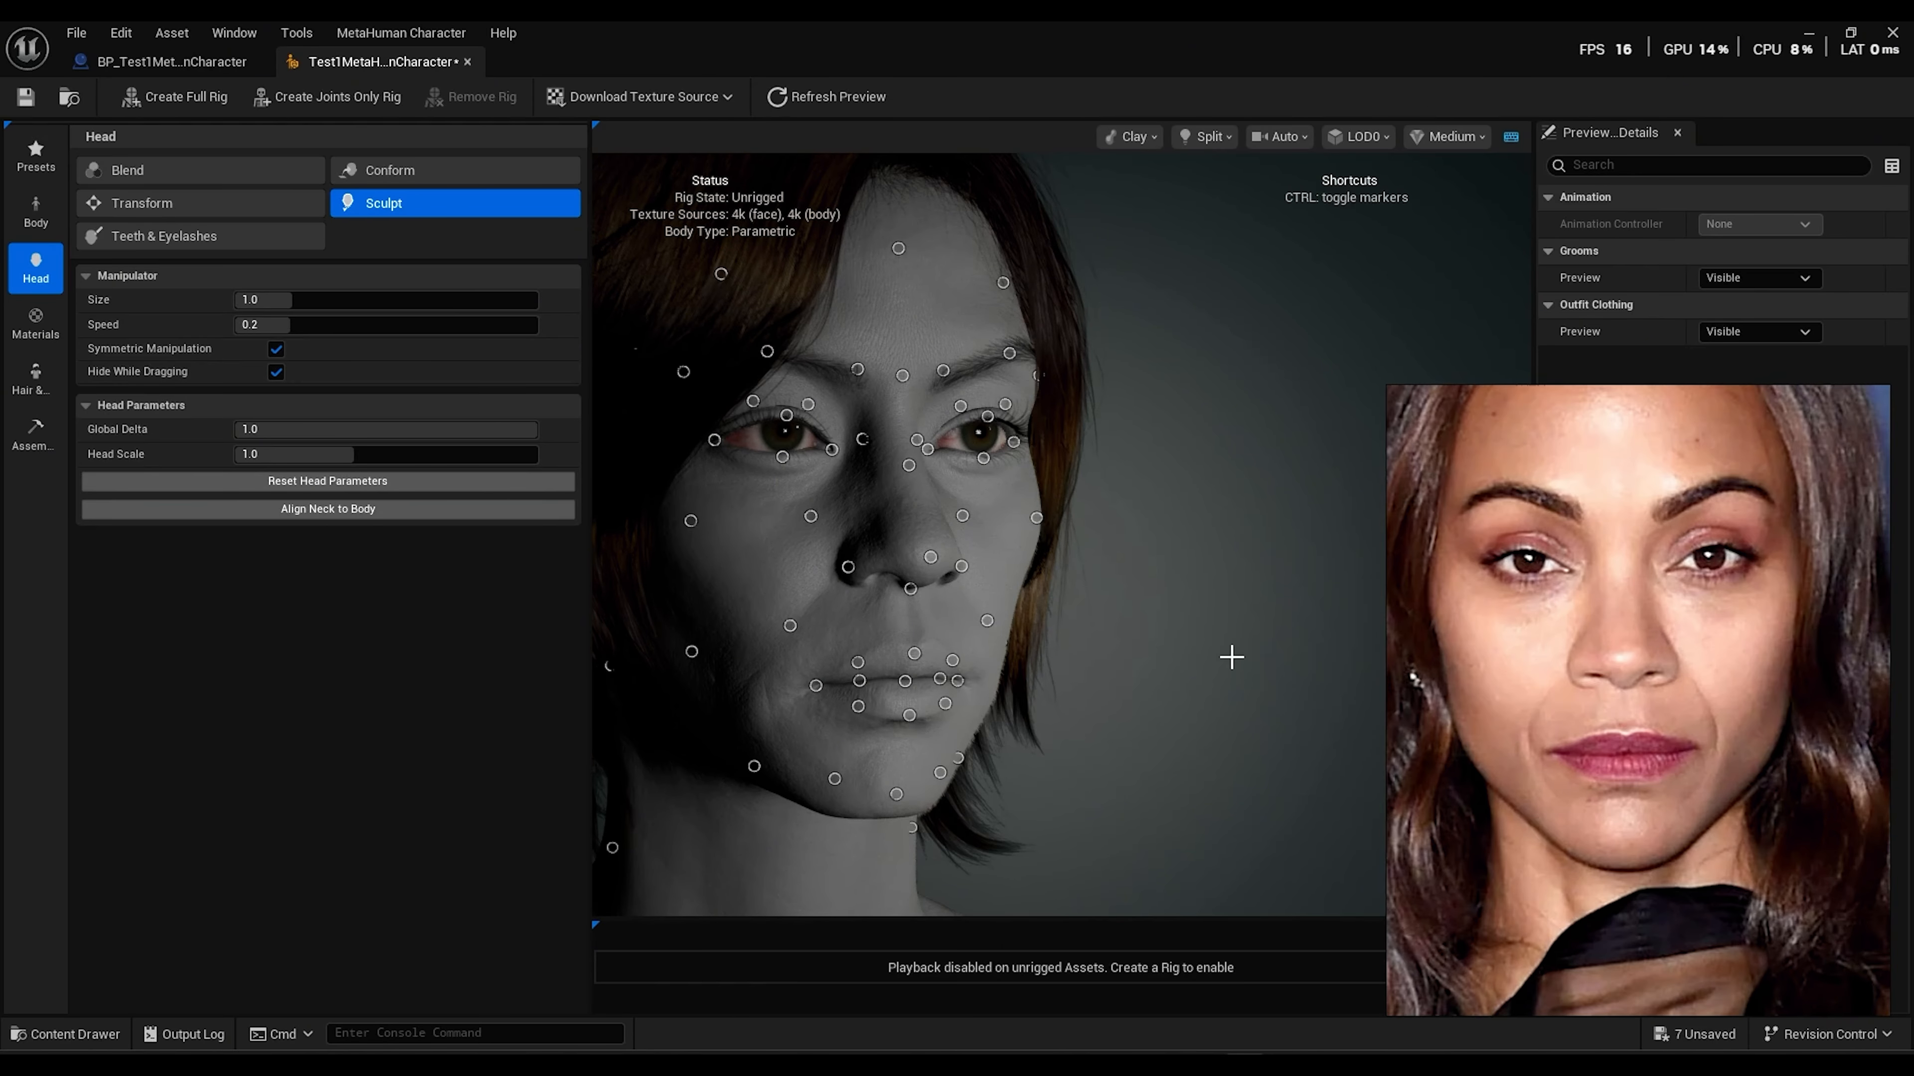
Turn the head to face front and rotate the Split light rig to bring light onto the front of the face
{"action": "key", "text": "super"}
{"action": "left_click", "coordinate": [1245, 277]}
{"action": "left_click_drag", "start_coordinate": [1257, 300], "coordinate": [1186, 300]}
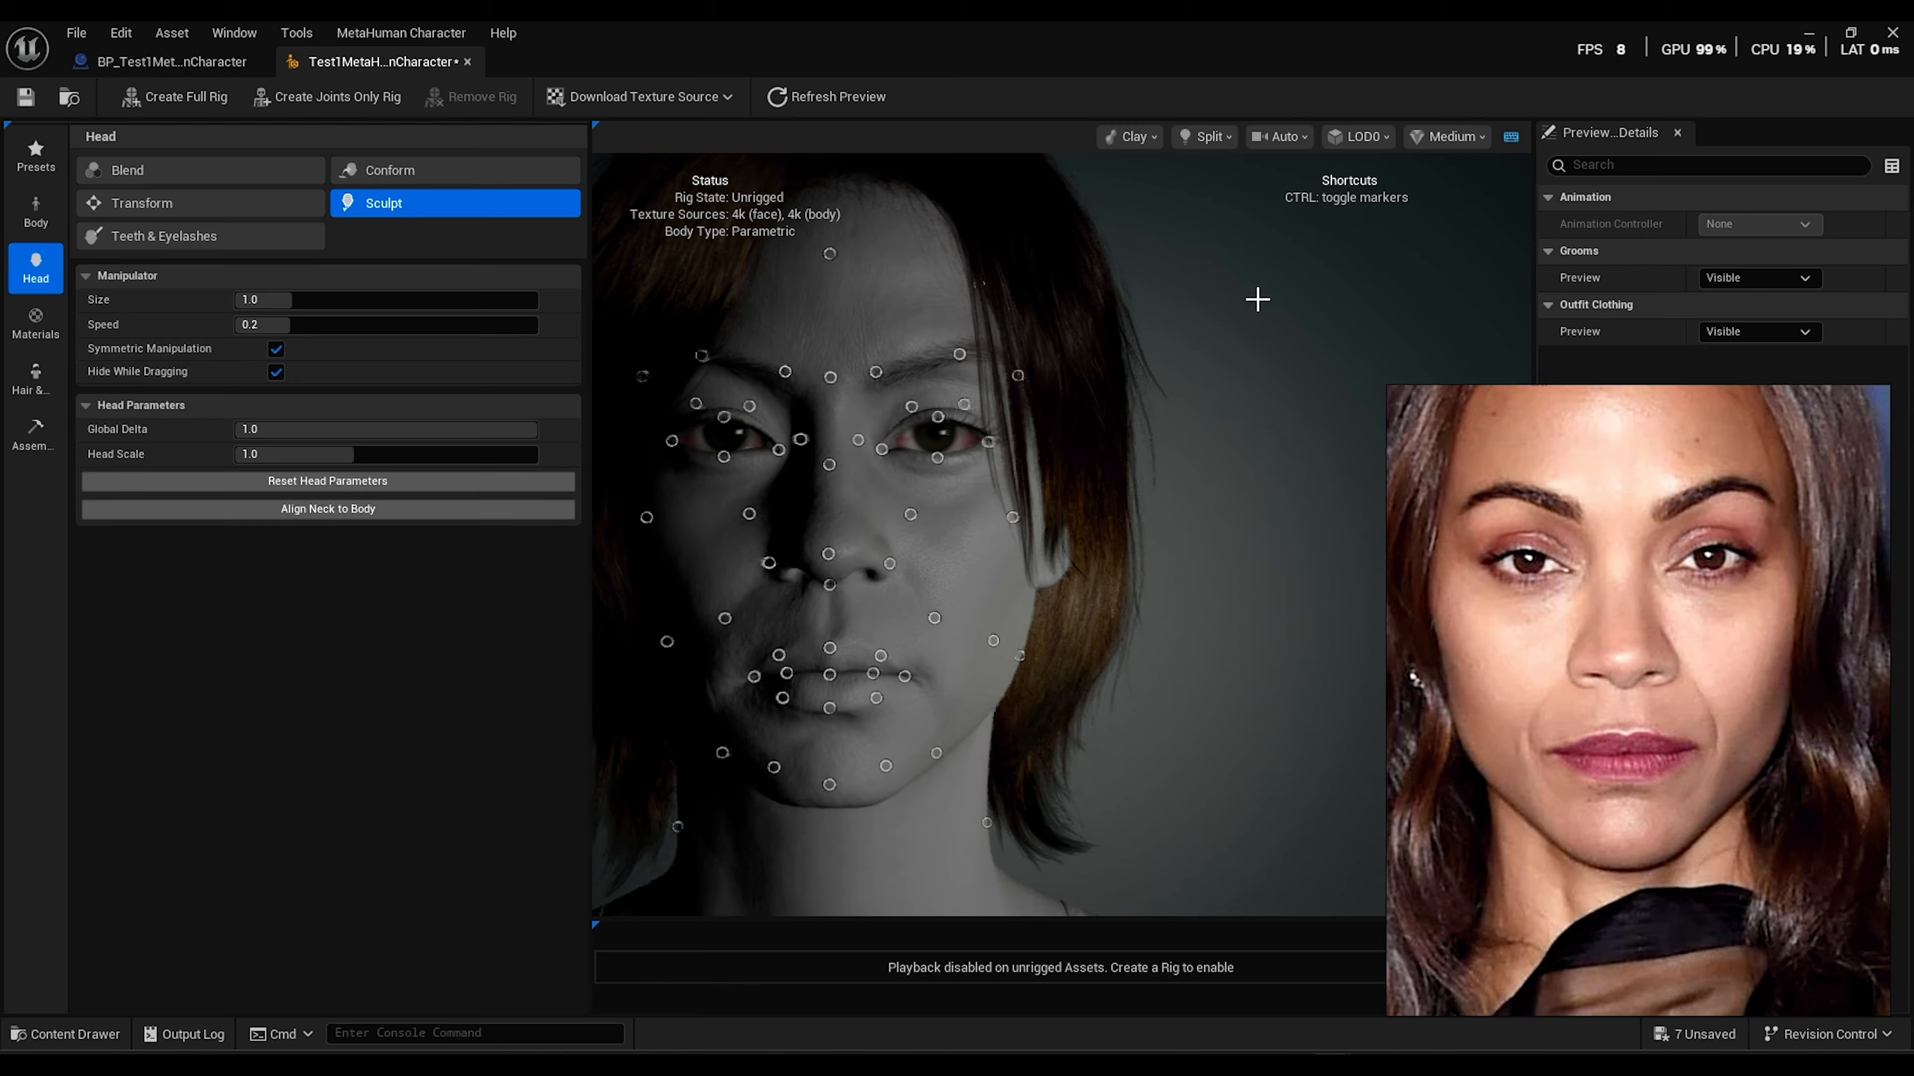
{"action": "left_click", "coordinate": [1207, 137]}
{"action": "left_click_drag", "start_coordinate": [1272, 756], "coordinate": [1296, 752]}
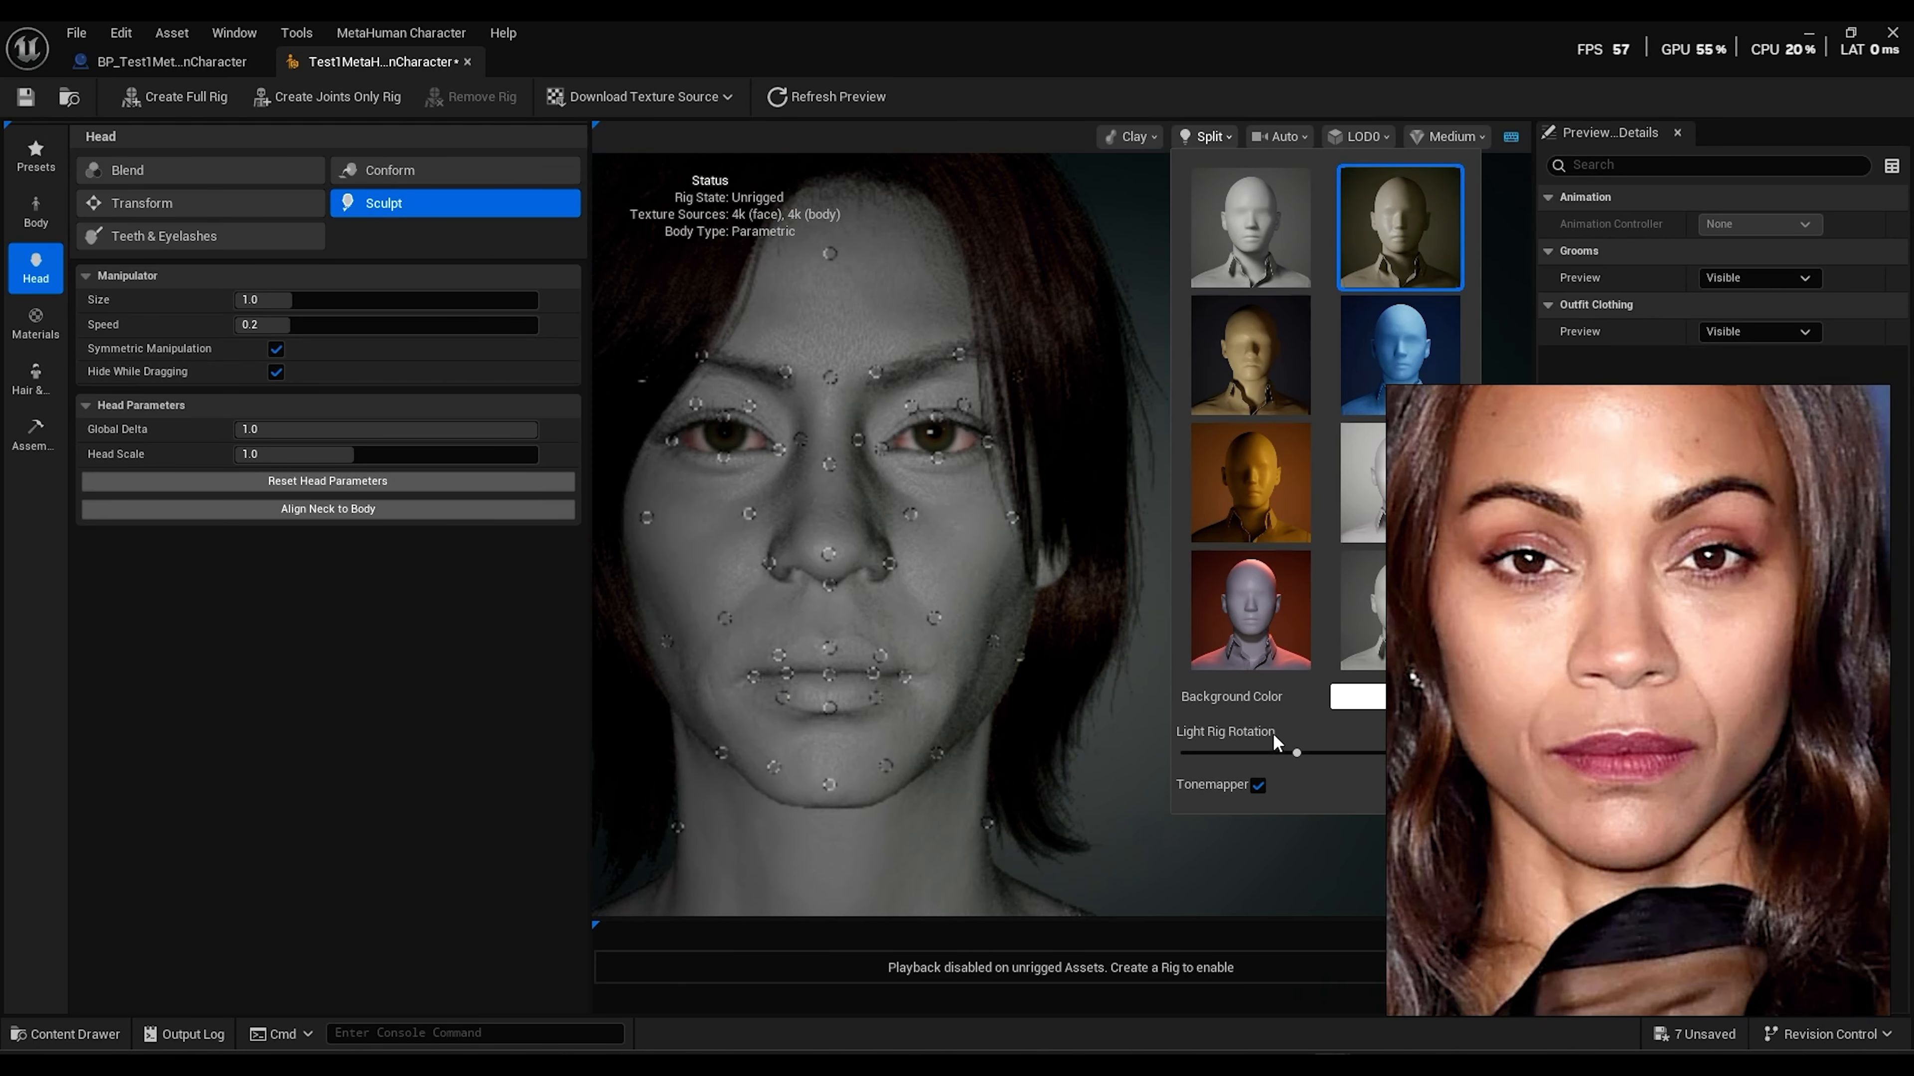
{"action": "left_click", "coordinate": [880, 446]}
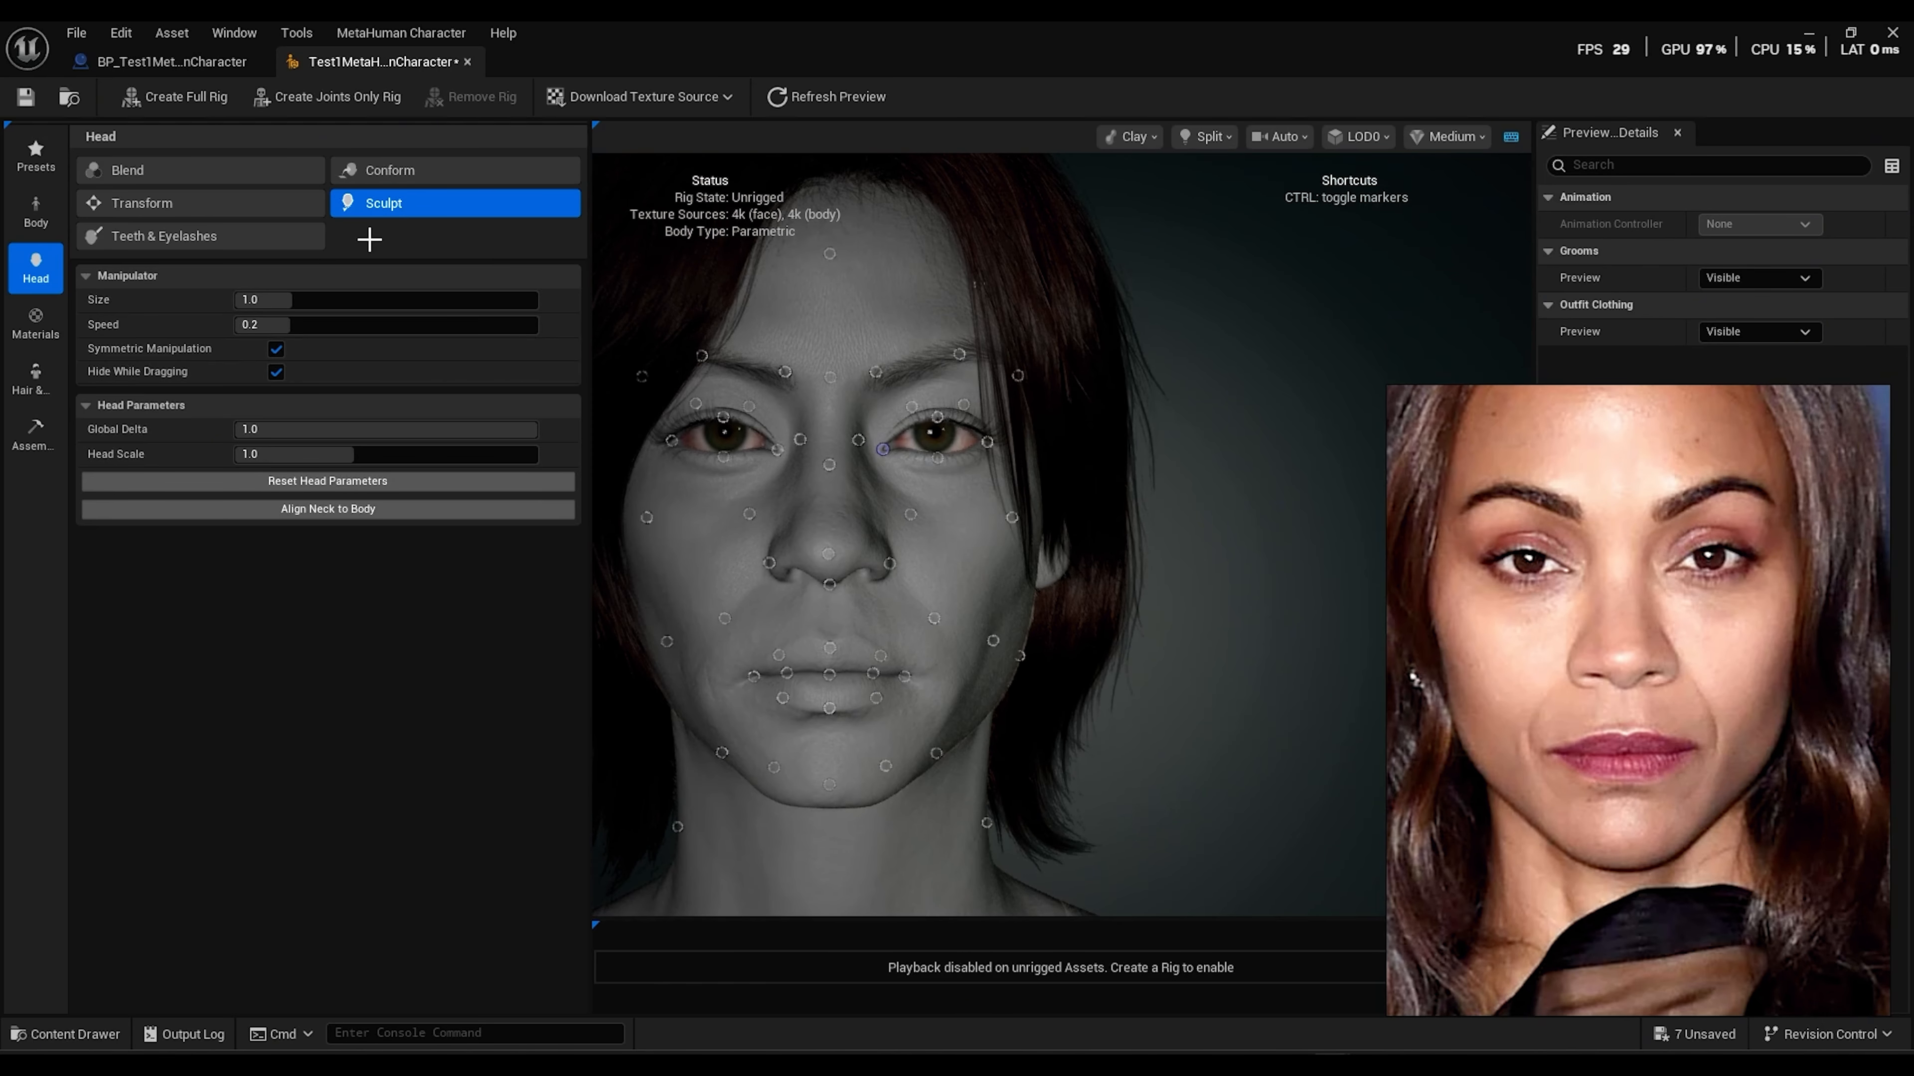
Make small adjustments to the under-eye area and the lower cheeks with the head Transform manipulators
{"action": "left_click", "coordinate": [142, 203]}
{"action": "left_click_drag", "start_coordinate": [943, 467], "coordinate": [948, 471]}
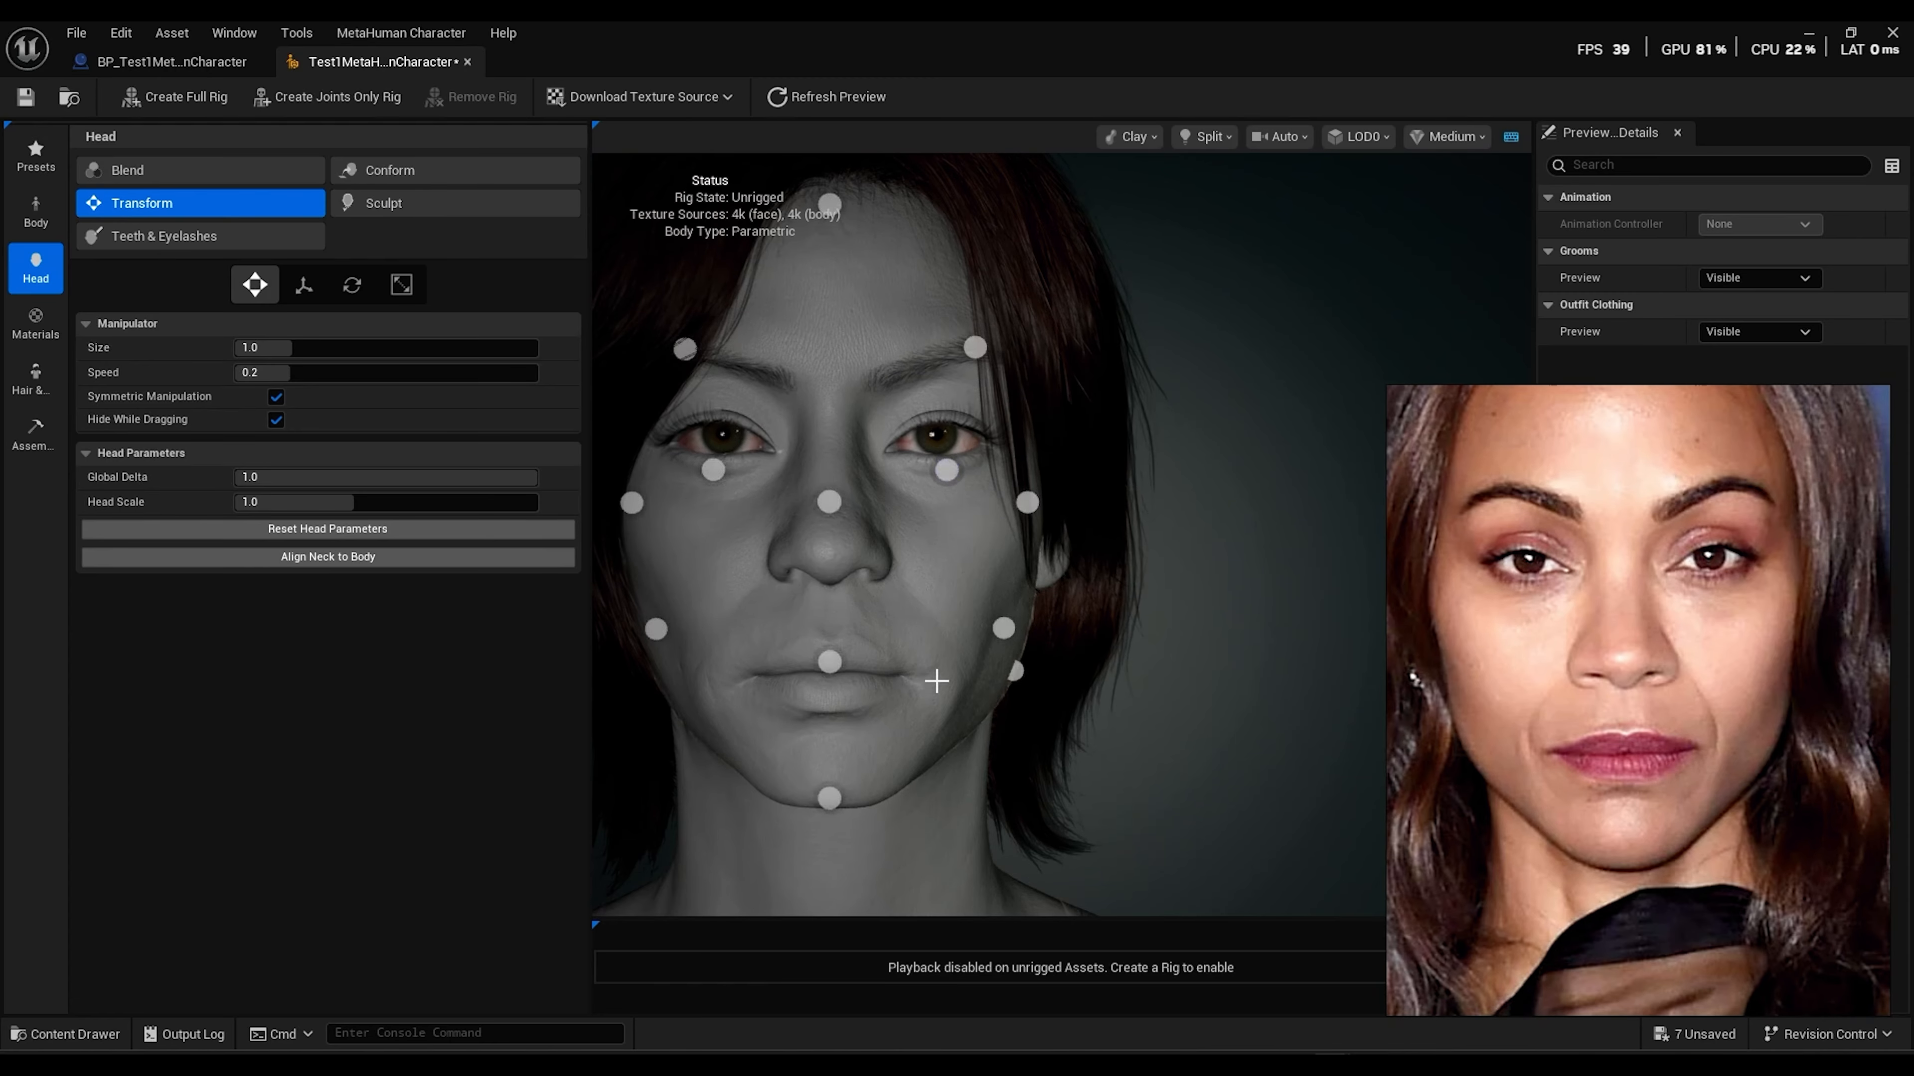
{"action": "left_click_drag", "start_coordinate": [1003, 627], "coordinate": [1004, 629]}
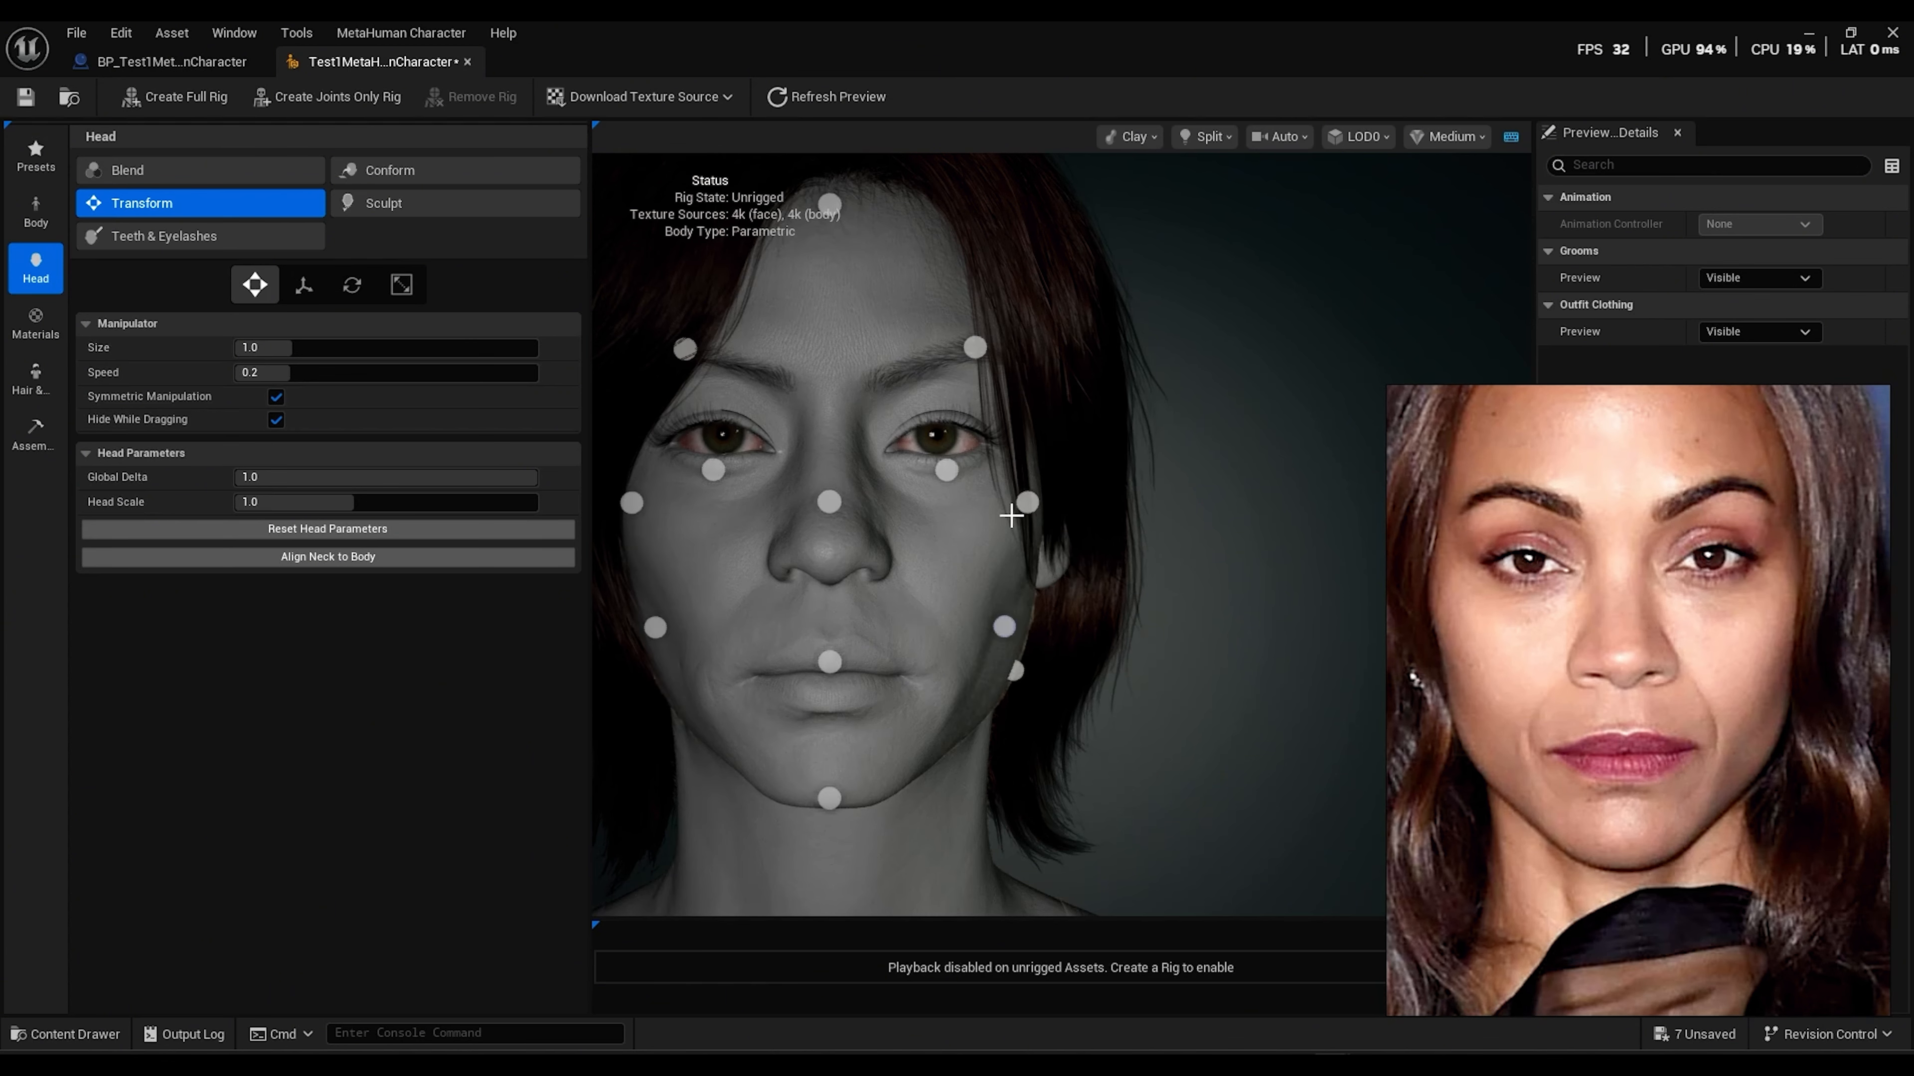
Sculpt the cheeks beside the nose, widen the mouth corners, and refine the chin and inner eye corners to match the front portrait
{"action": "left_click", "coordinate": [384, 203]}
{"action": "left_click_drag", "start_coordinate": [890, 563], "coordinate": [903, 518]}
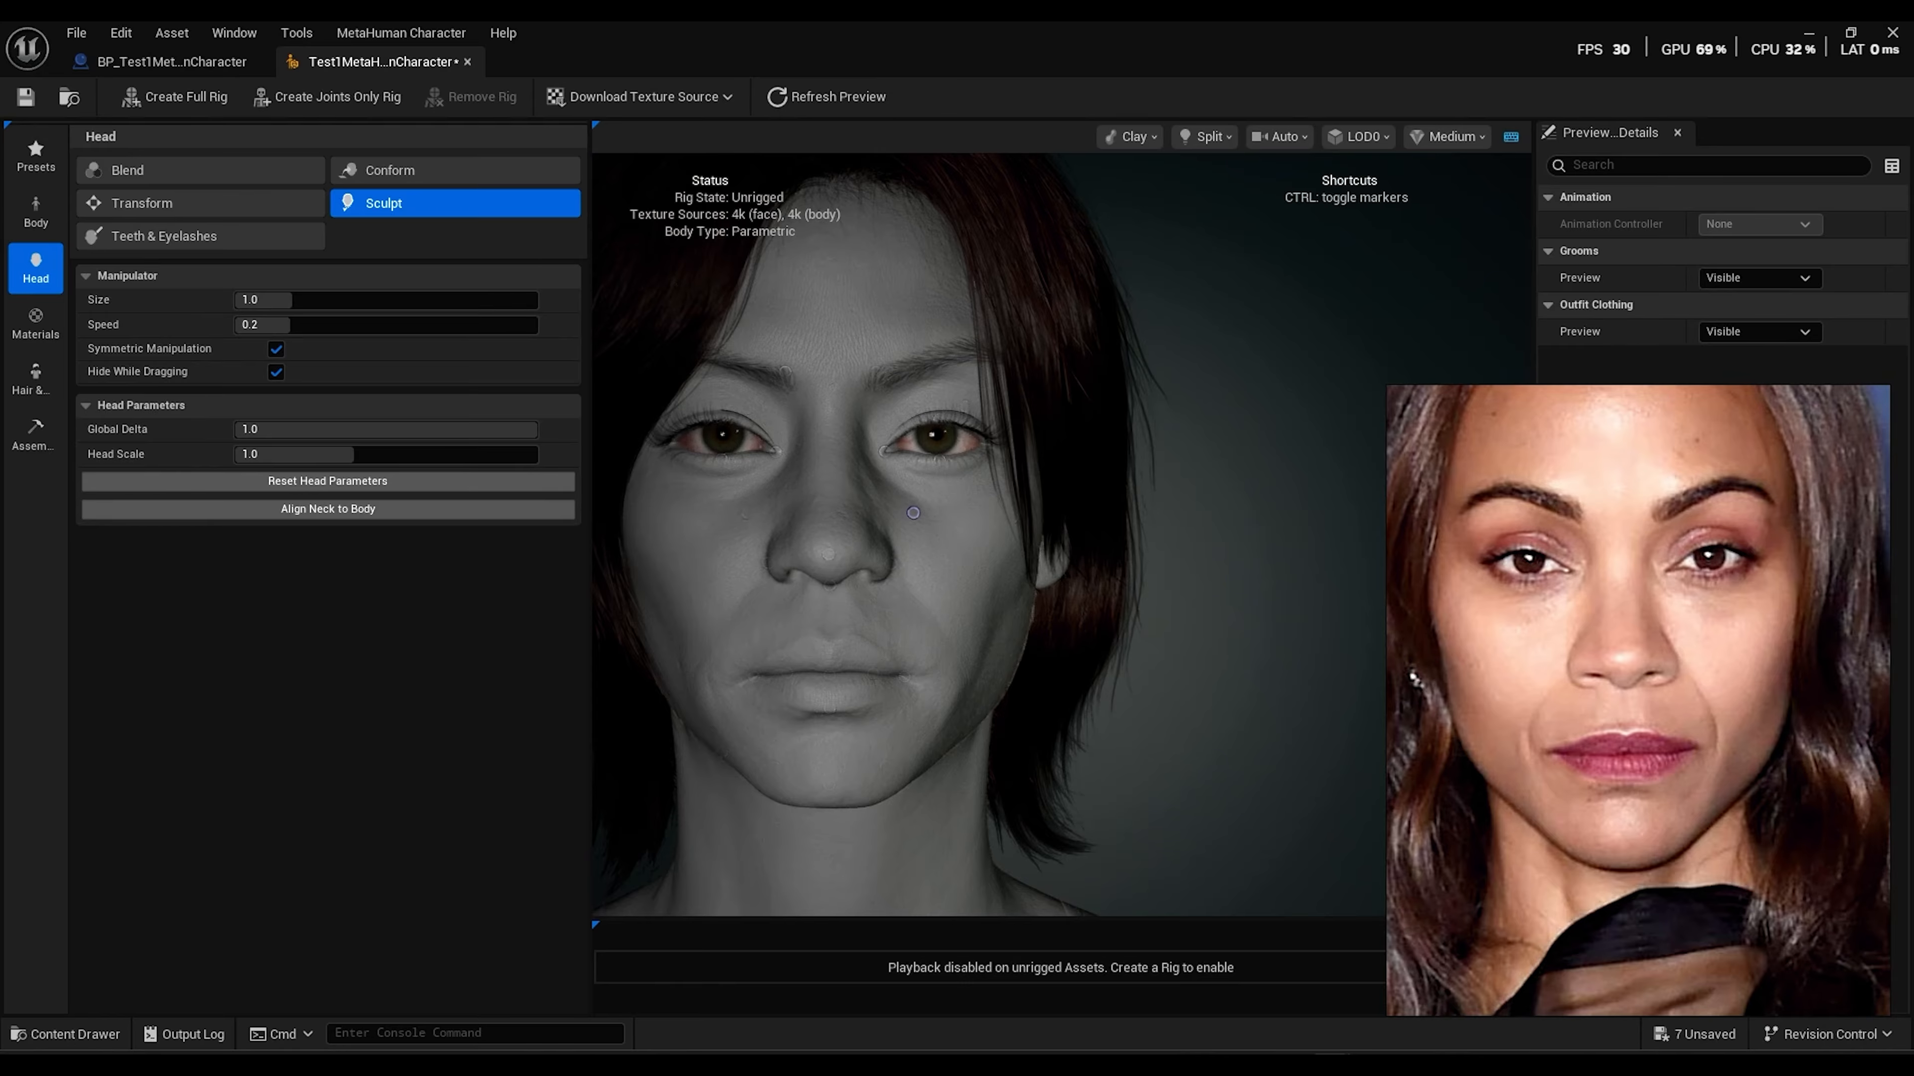
{"action": "left_click_drag", "start_coordinate": [905, 676], "coordinate": [913, 679]}
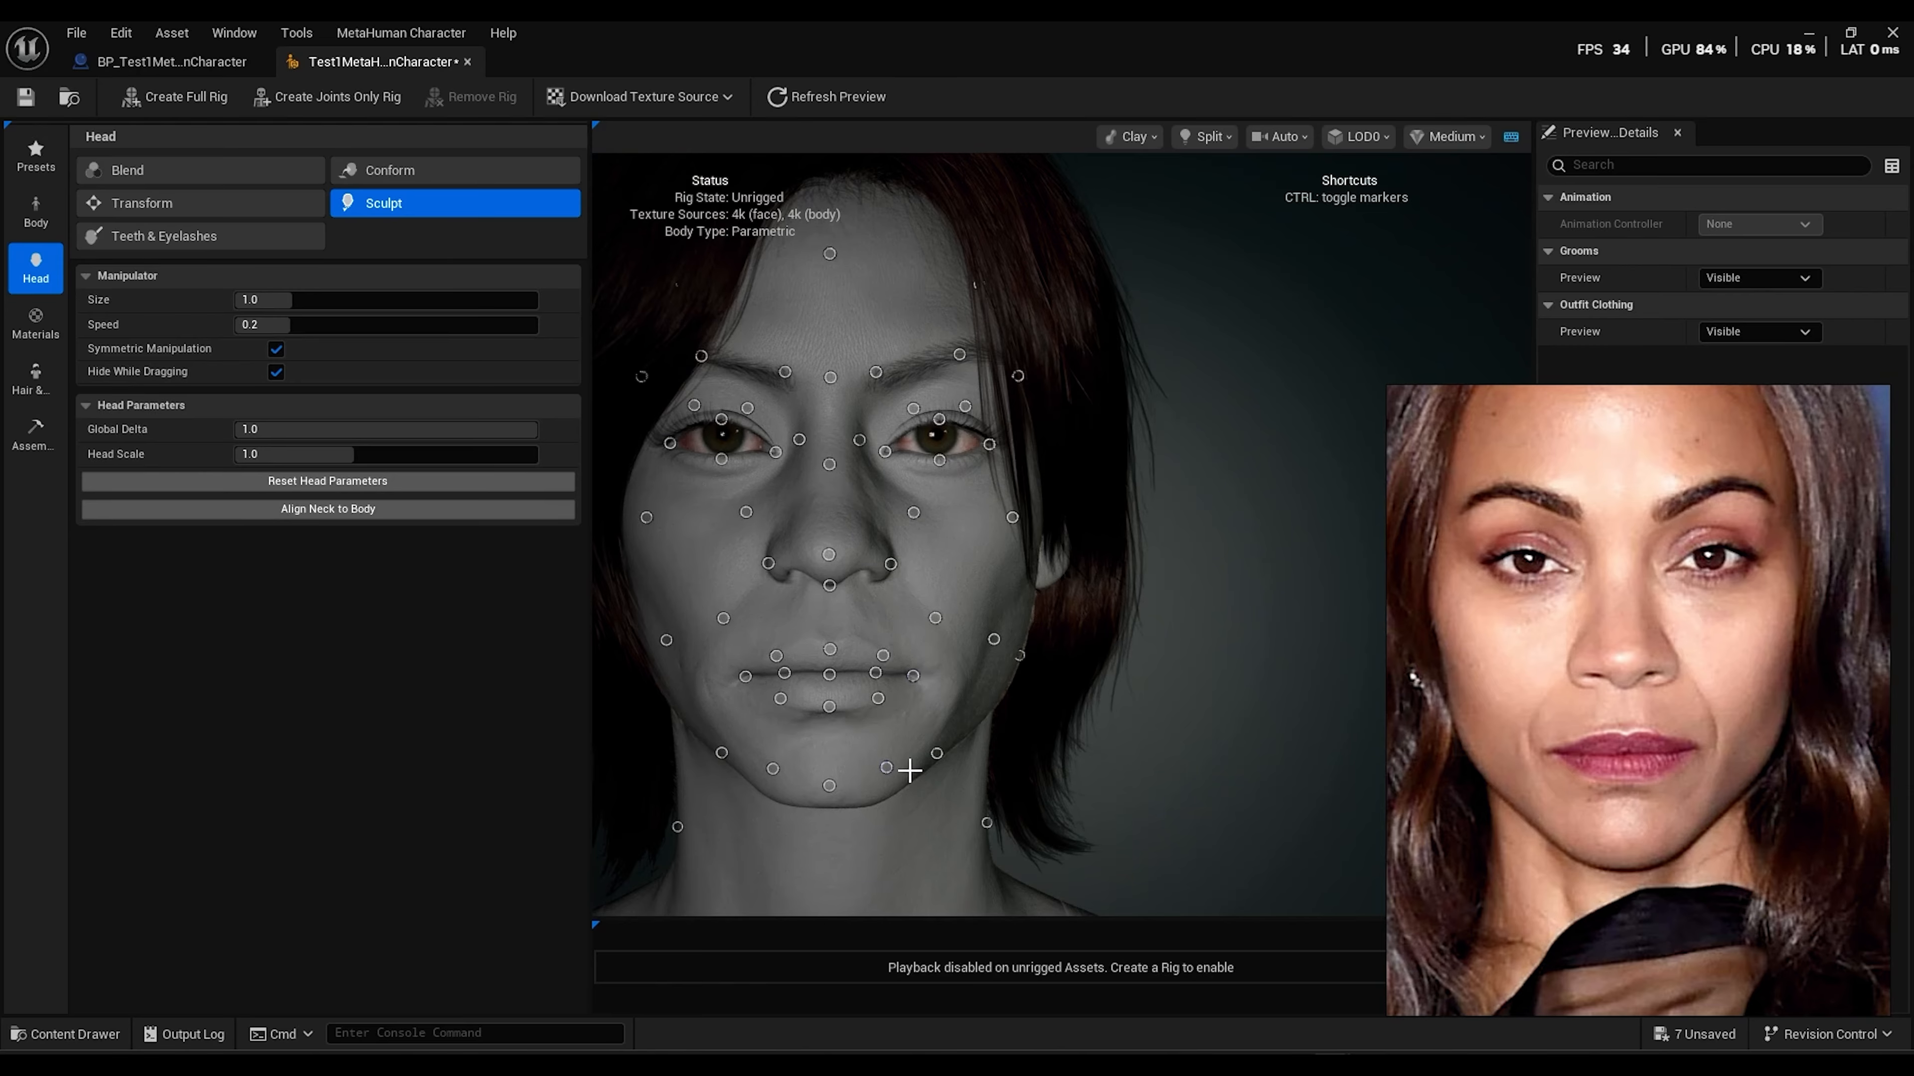
{"action": "left_click_drag", "start_coordinate": [909, 769], "coordinate": [885, 768]}
{"action": "left_click_drag", "start_coordinate": [885, 451], "coordinate": [886, 453]}
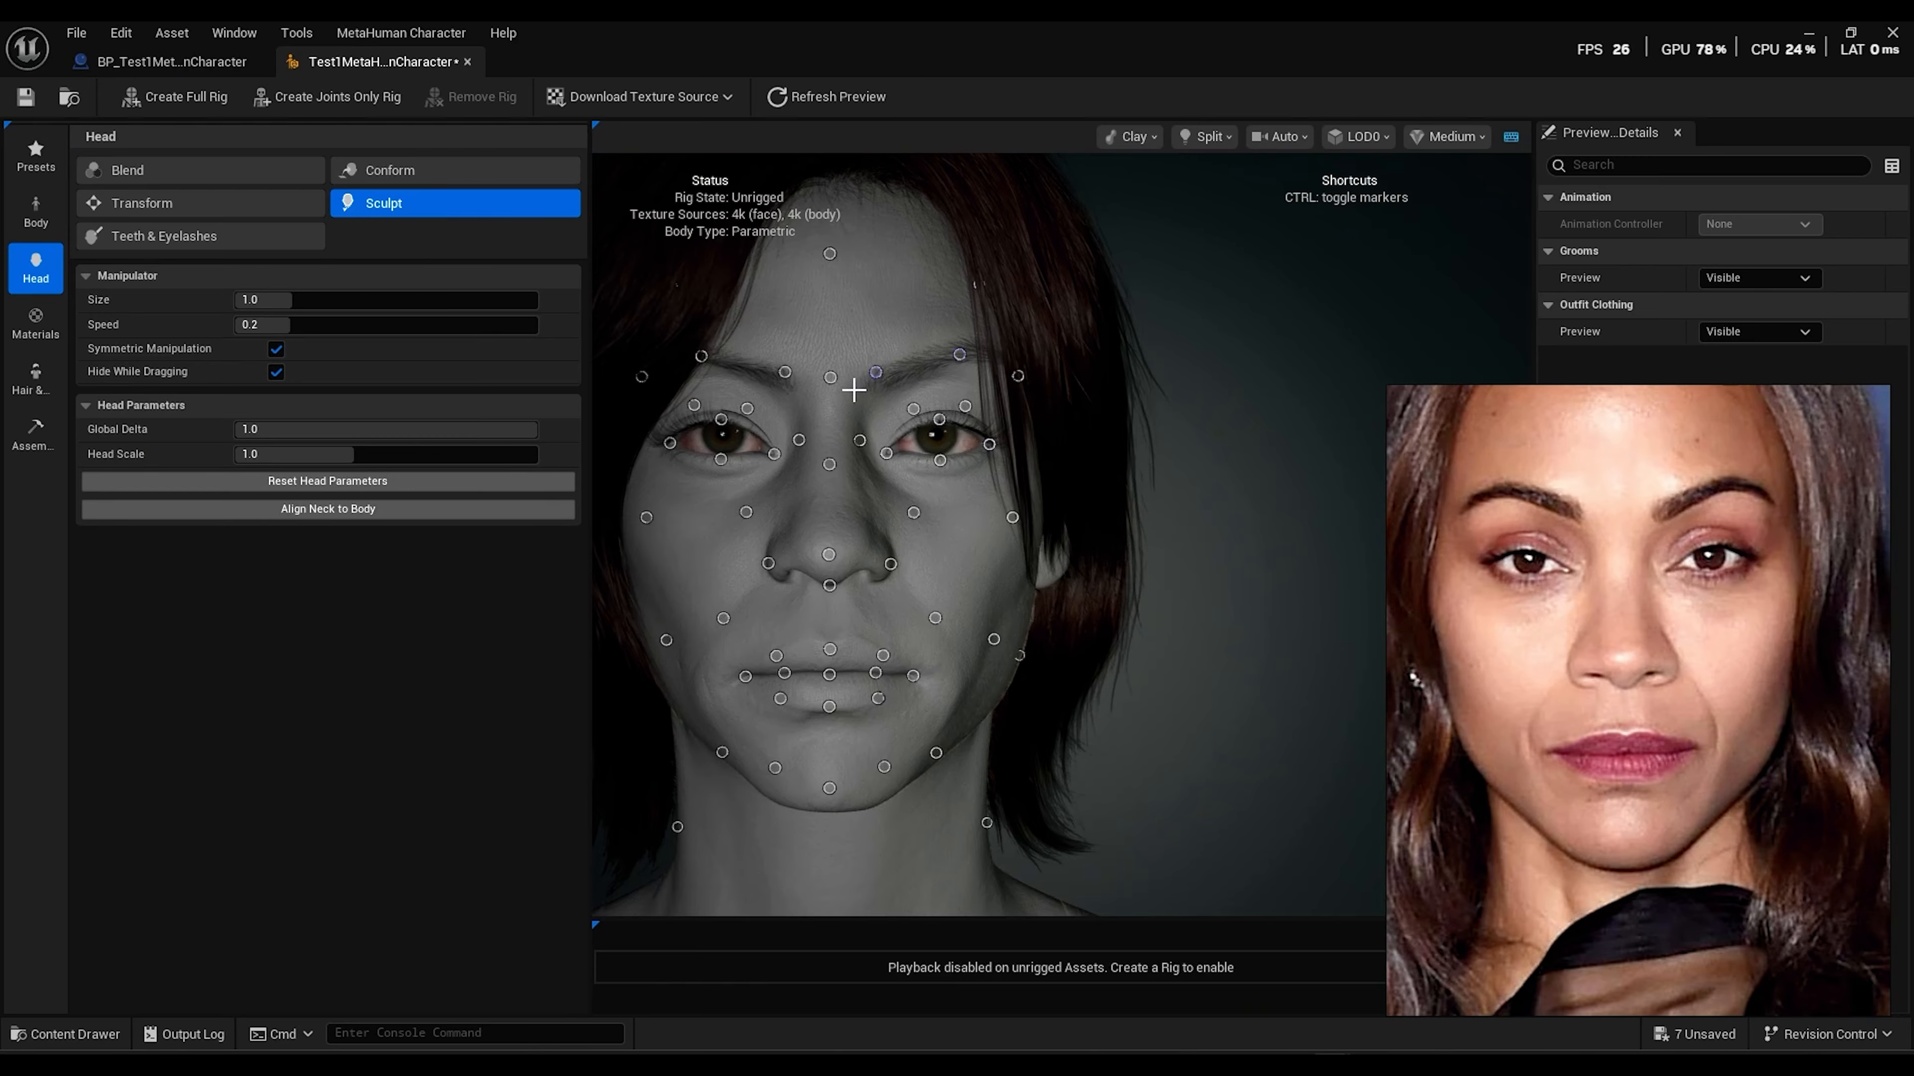
{"action": "left_click_drag", "start_coordinate": [861, 440], "coordinate": [864, 435]}
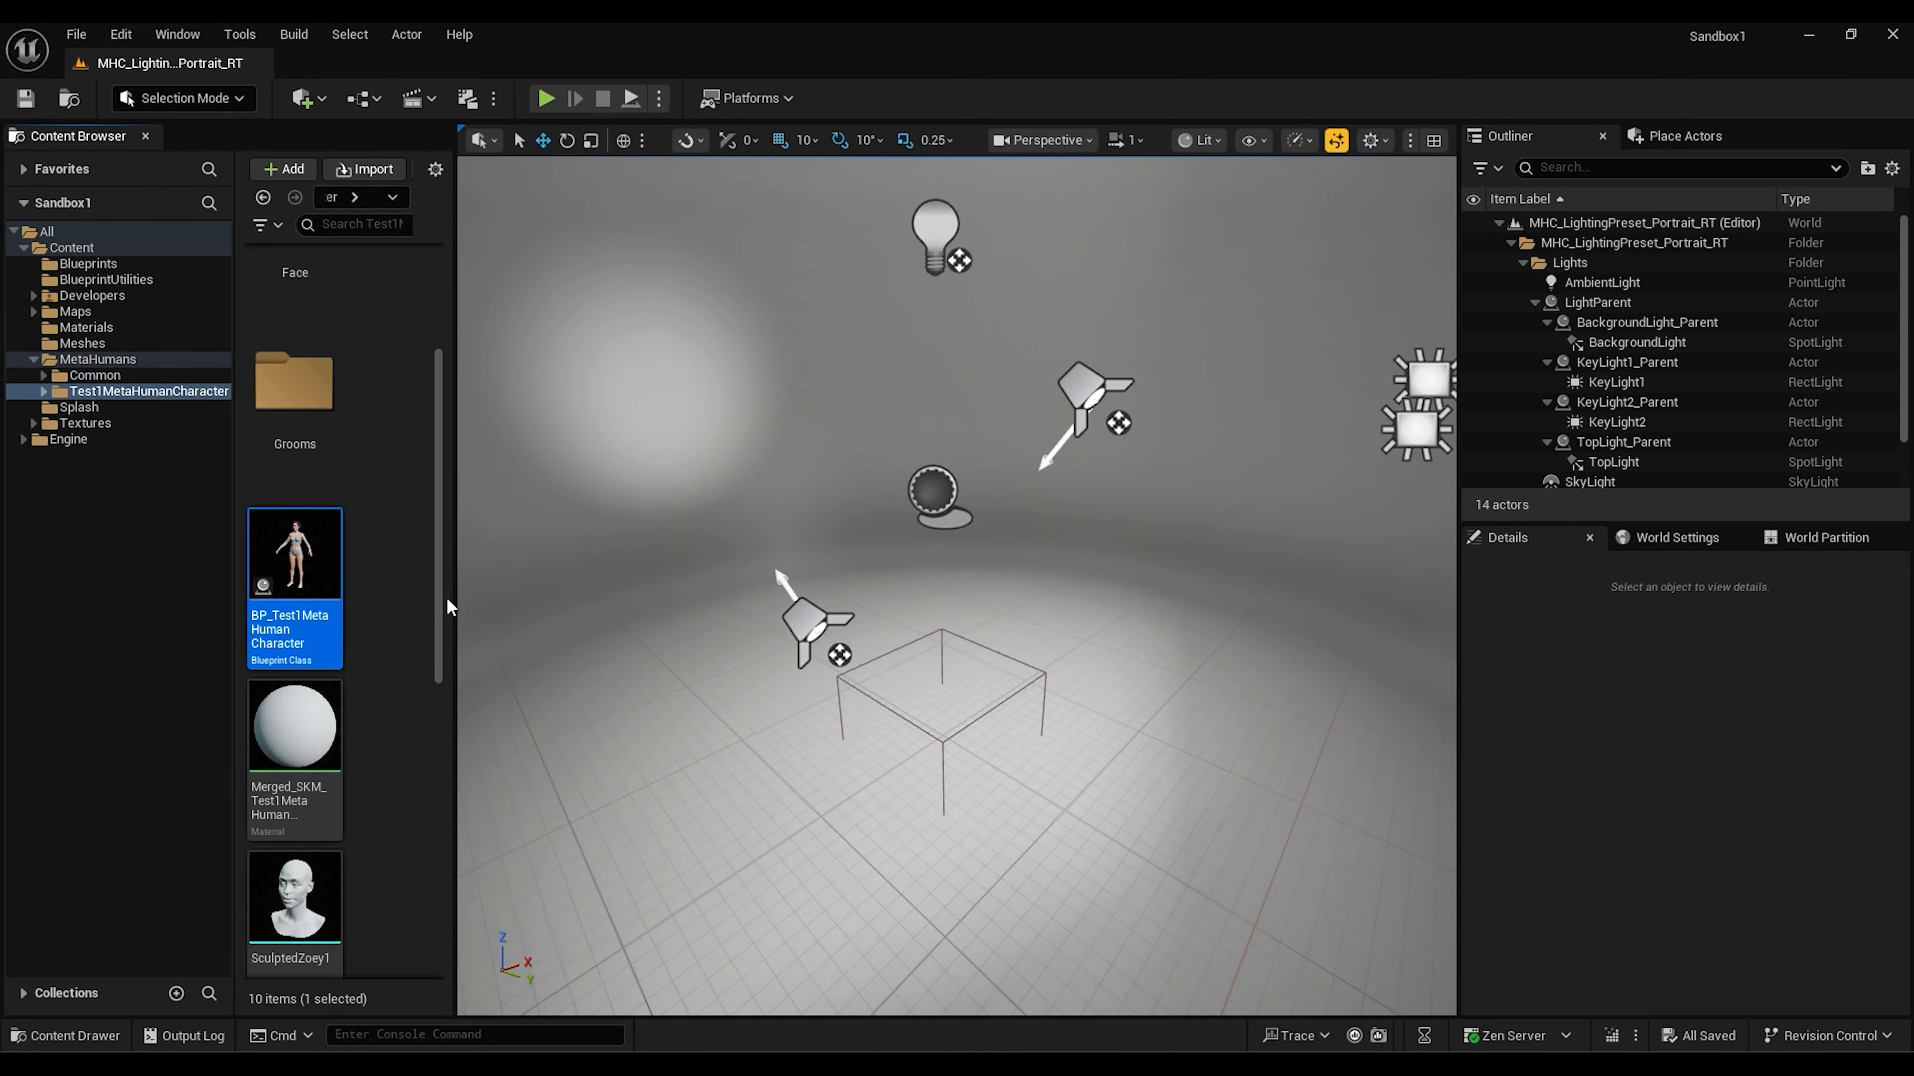
Export the MetaHuman's face skeletal mesh as an FBX 2020 file with vertex colours and without the preview mesh or morph targets
{"action": "scroll", "coordinate": [444, 607], "scroll_direction": "down", "scroll_amount": 2}
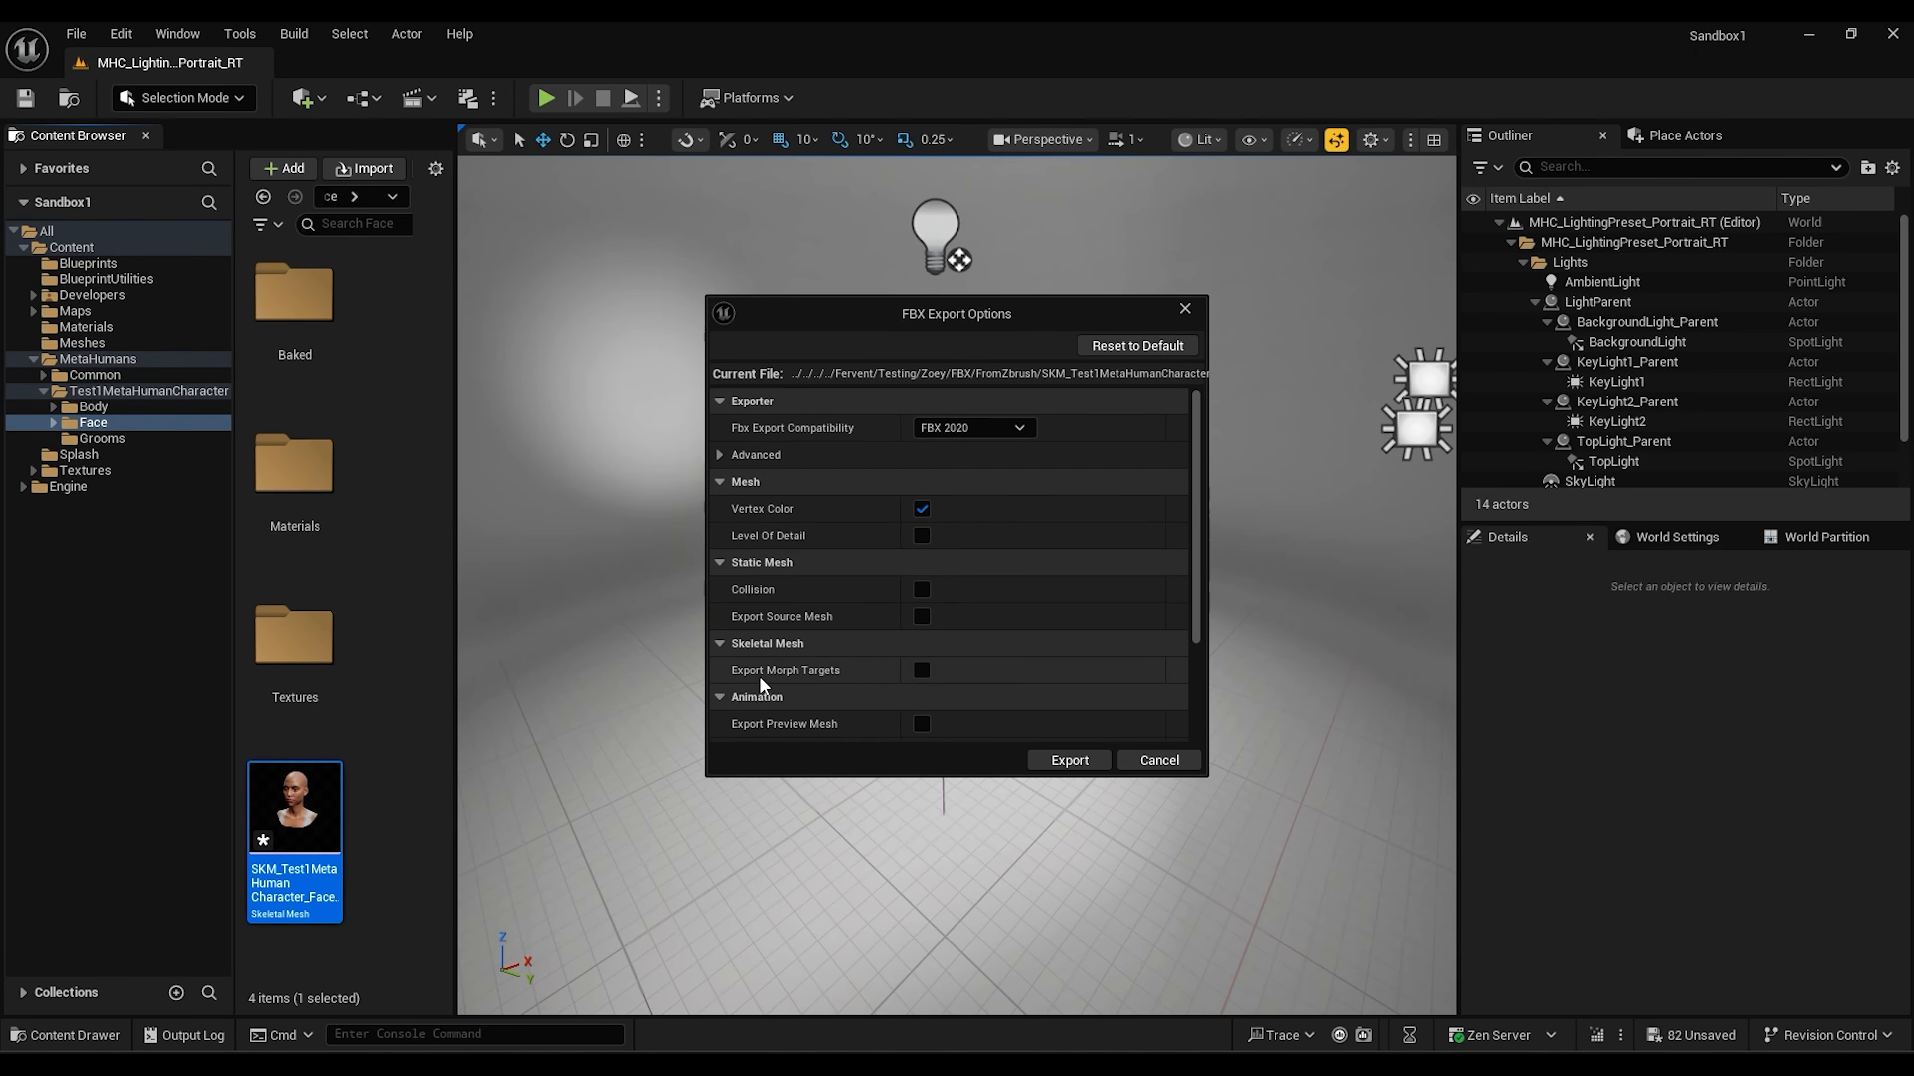
{"action": "scroll", "coordinate": [807, 728], "scroll_direction": "down", "scroll_amount": 2}
{"action": "scroll", "coordinate": [806, 731], "scroll_direction": "down", "scroll_amount": 1}
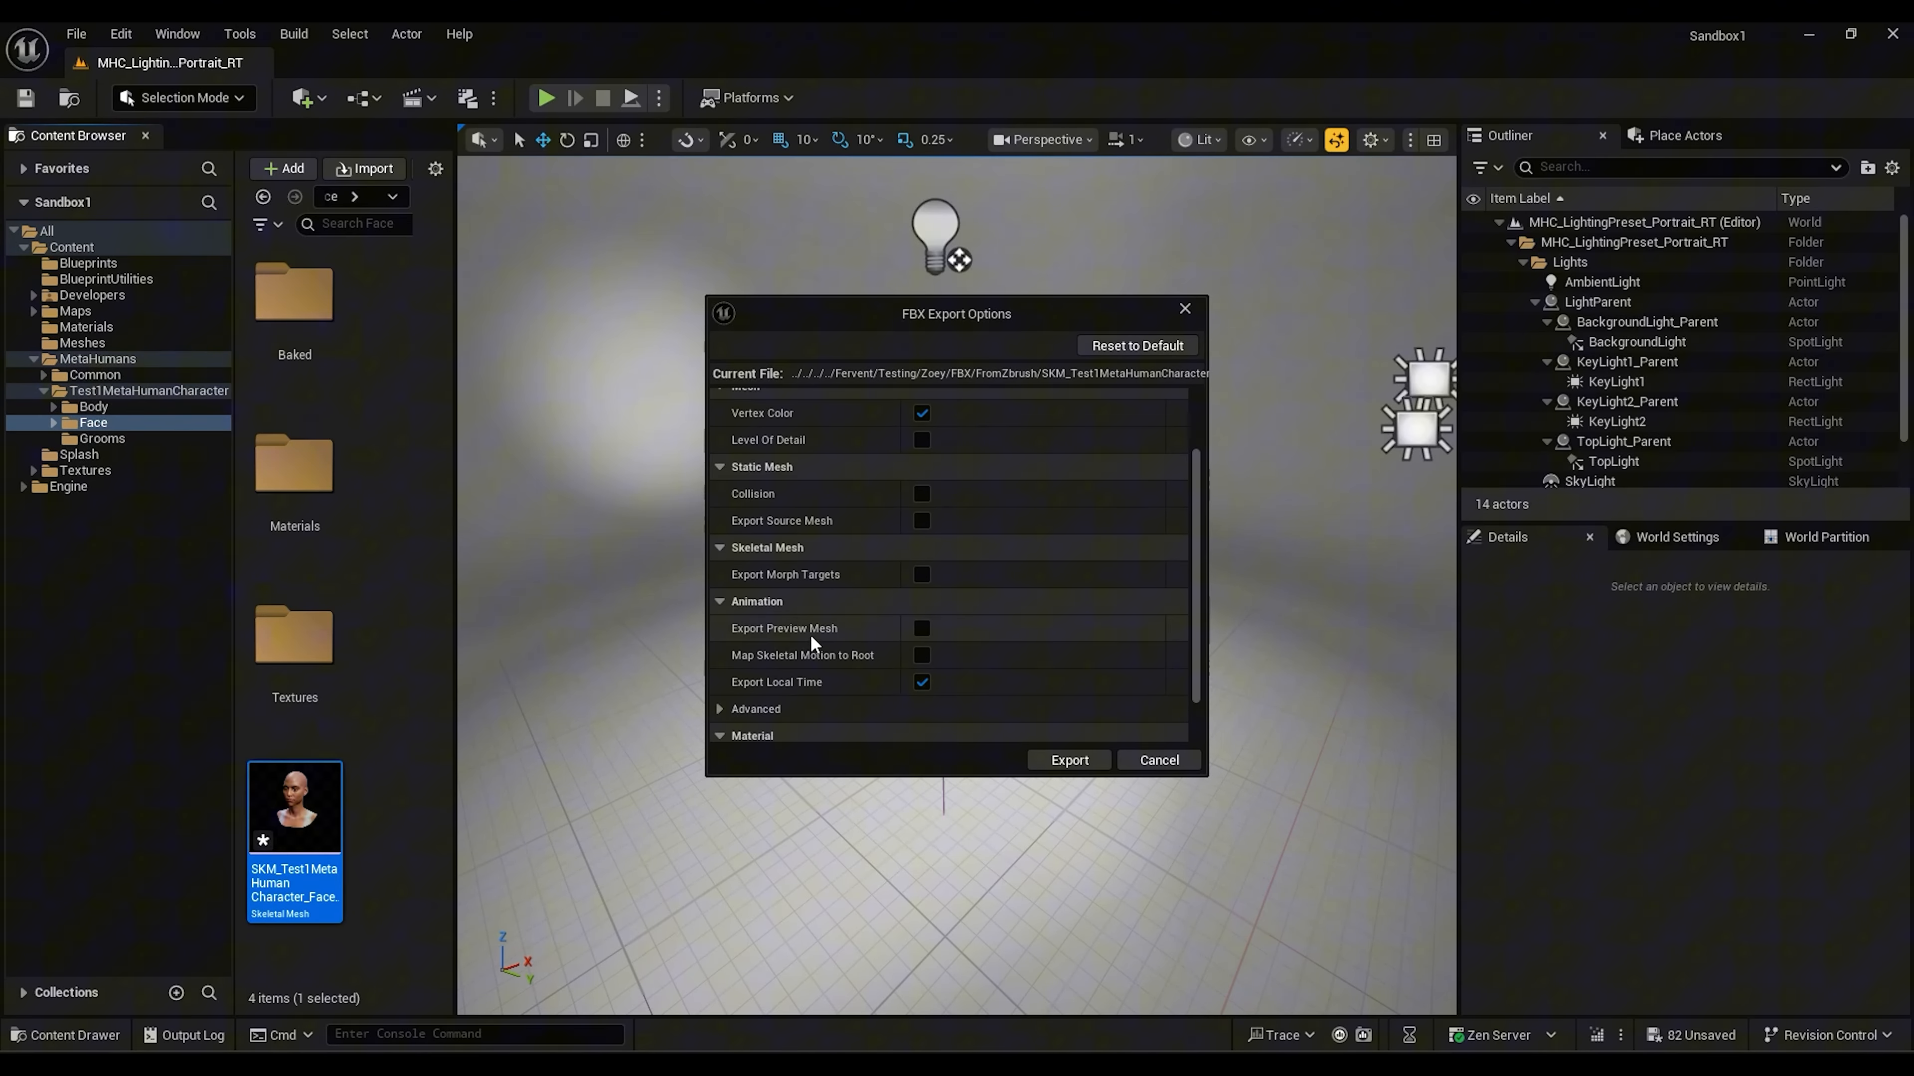
{"action": "left_click", "coordinate": [921, 628]}
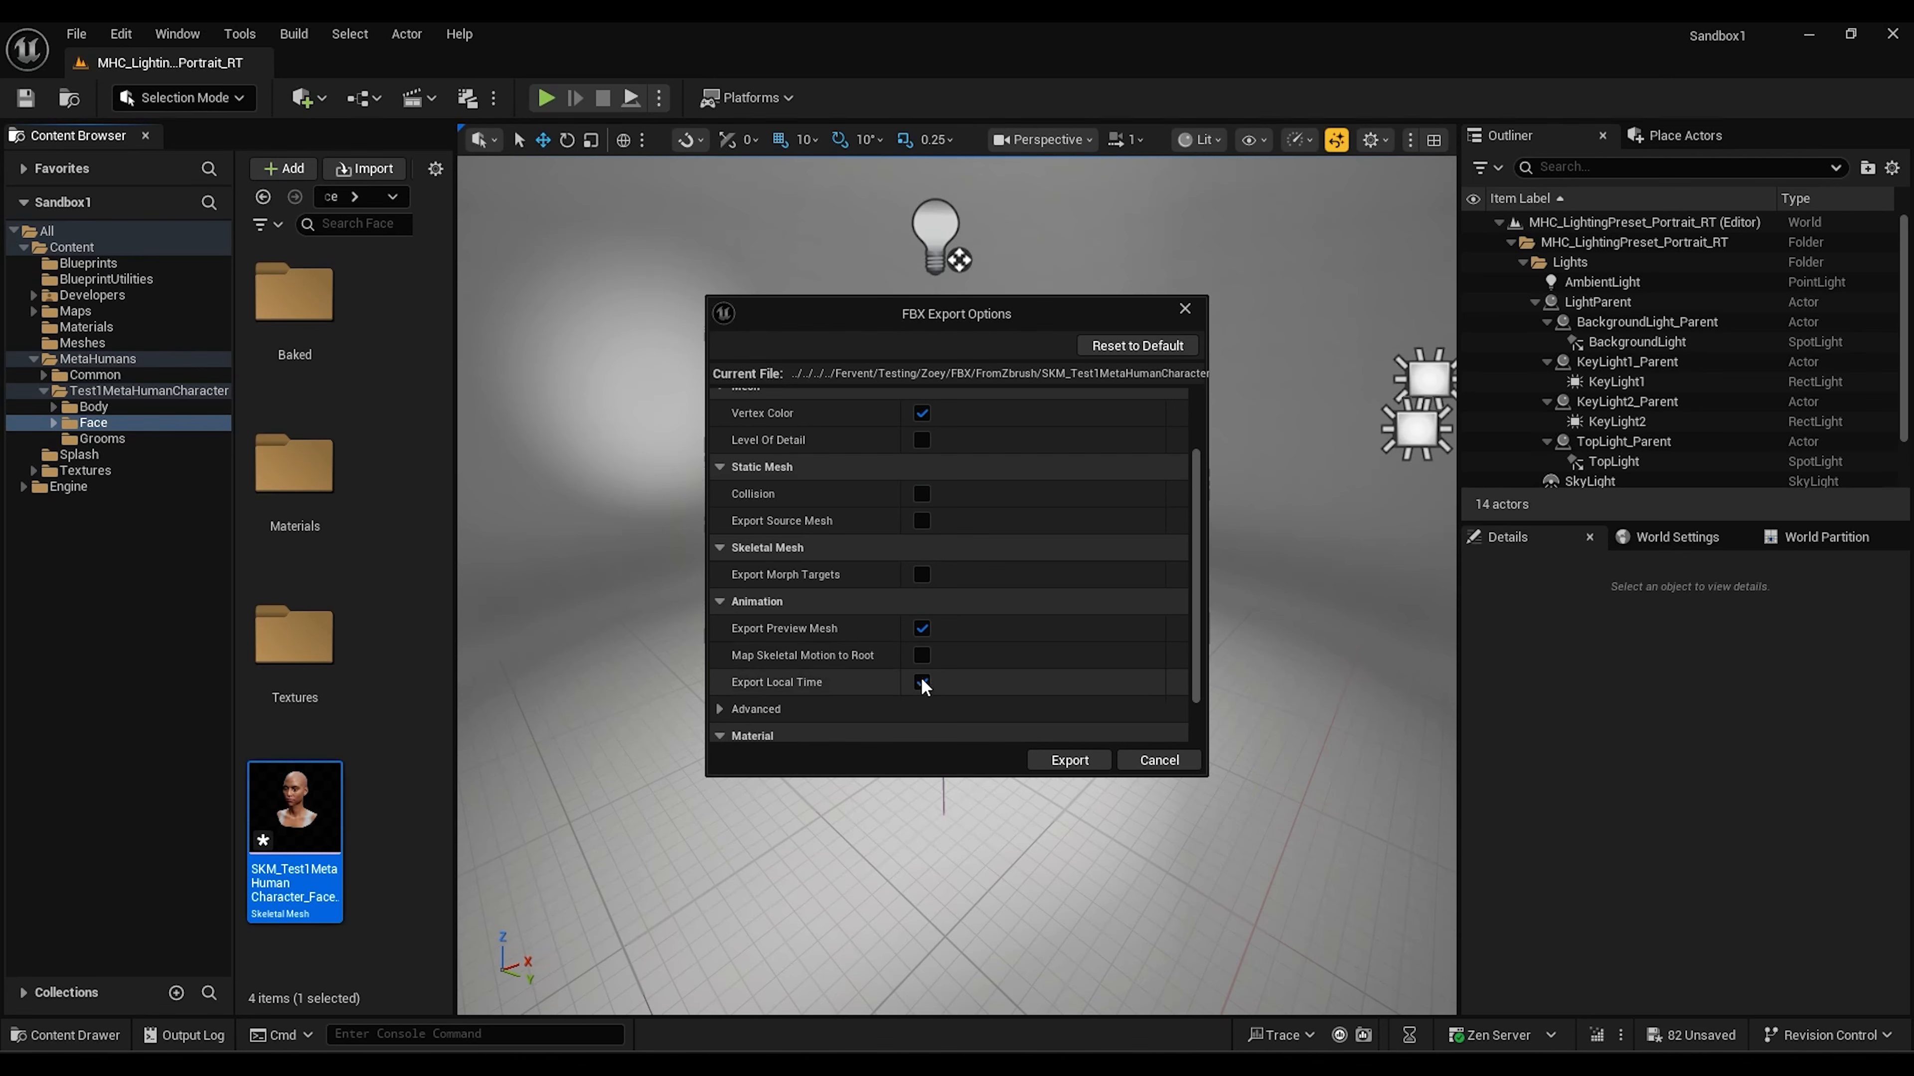
{"action": "scroll", "coordinate": [911, 694], "scroll_direction": "down", "scroll_amount": 2}
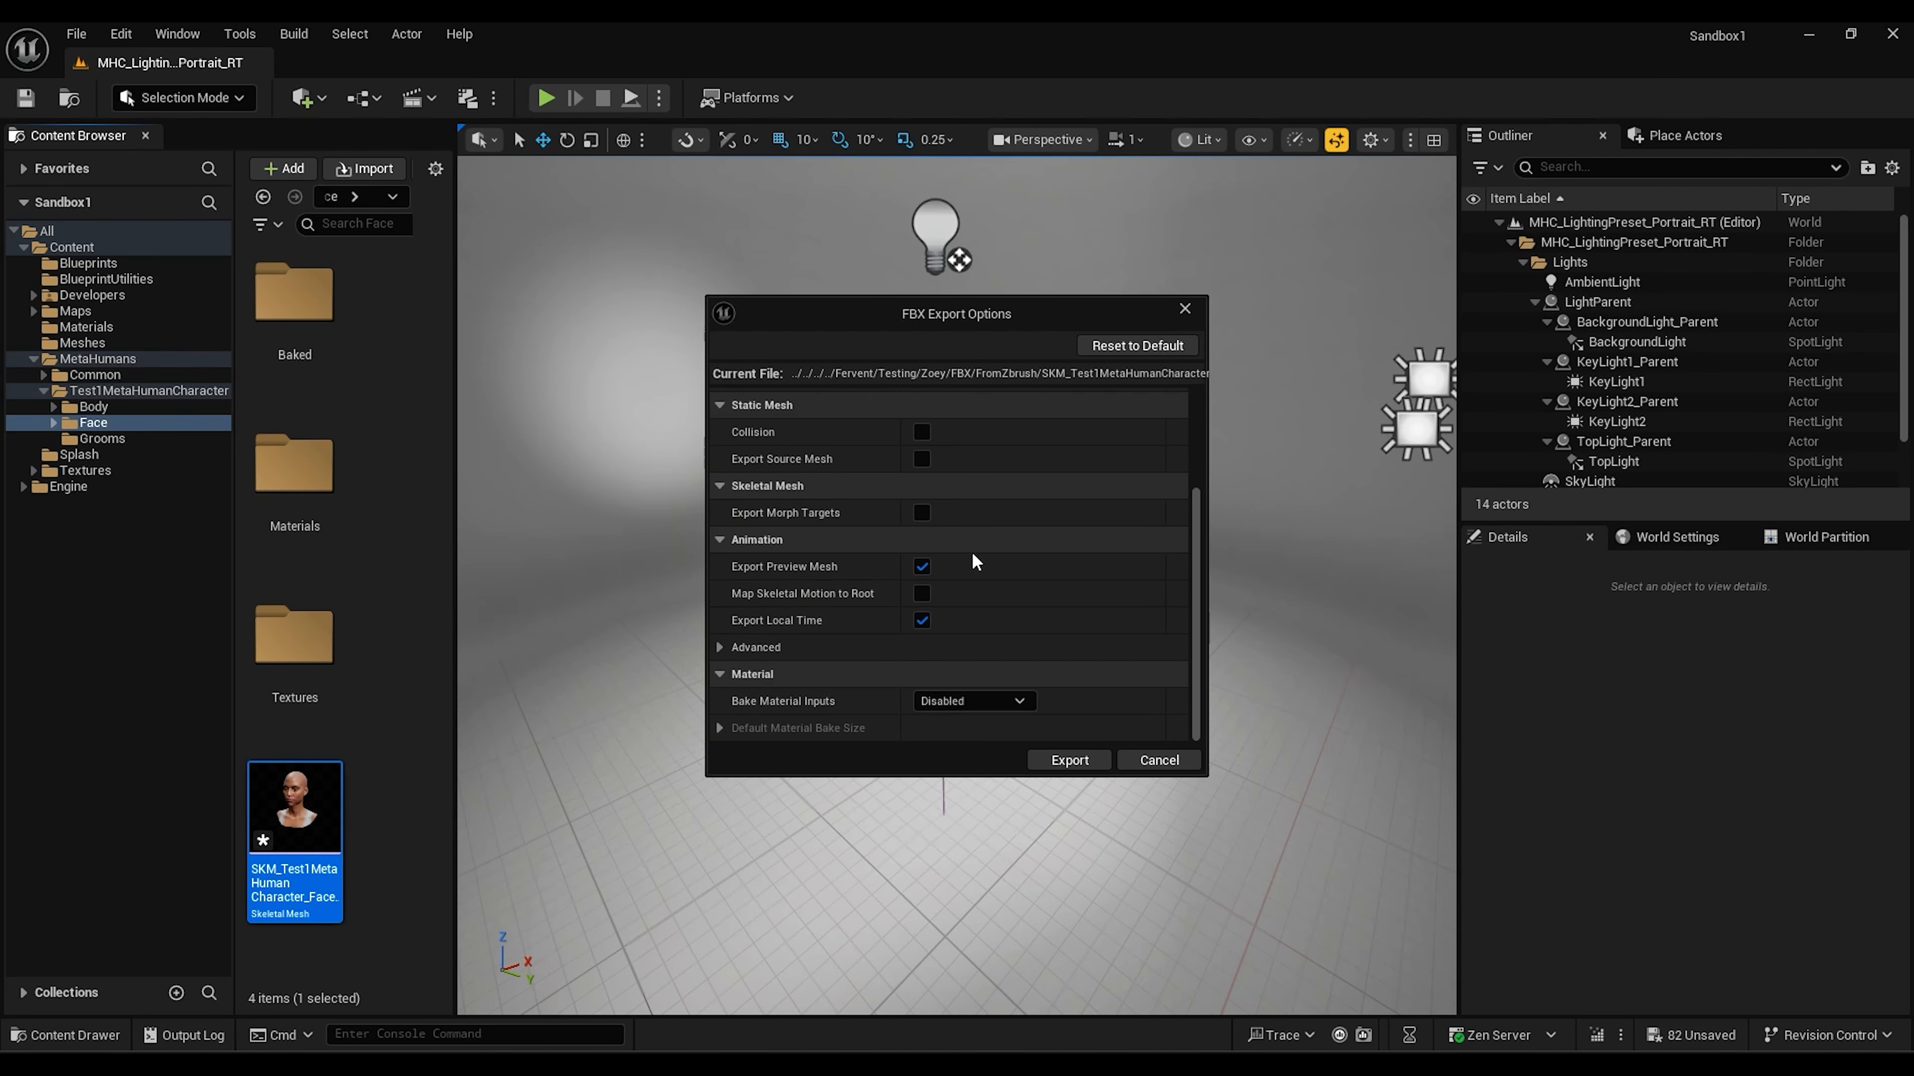
{"action": "left_click", "coordinate": [921, 566]}
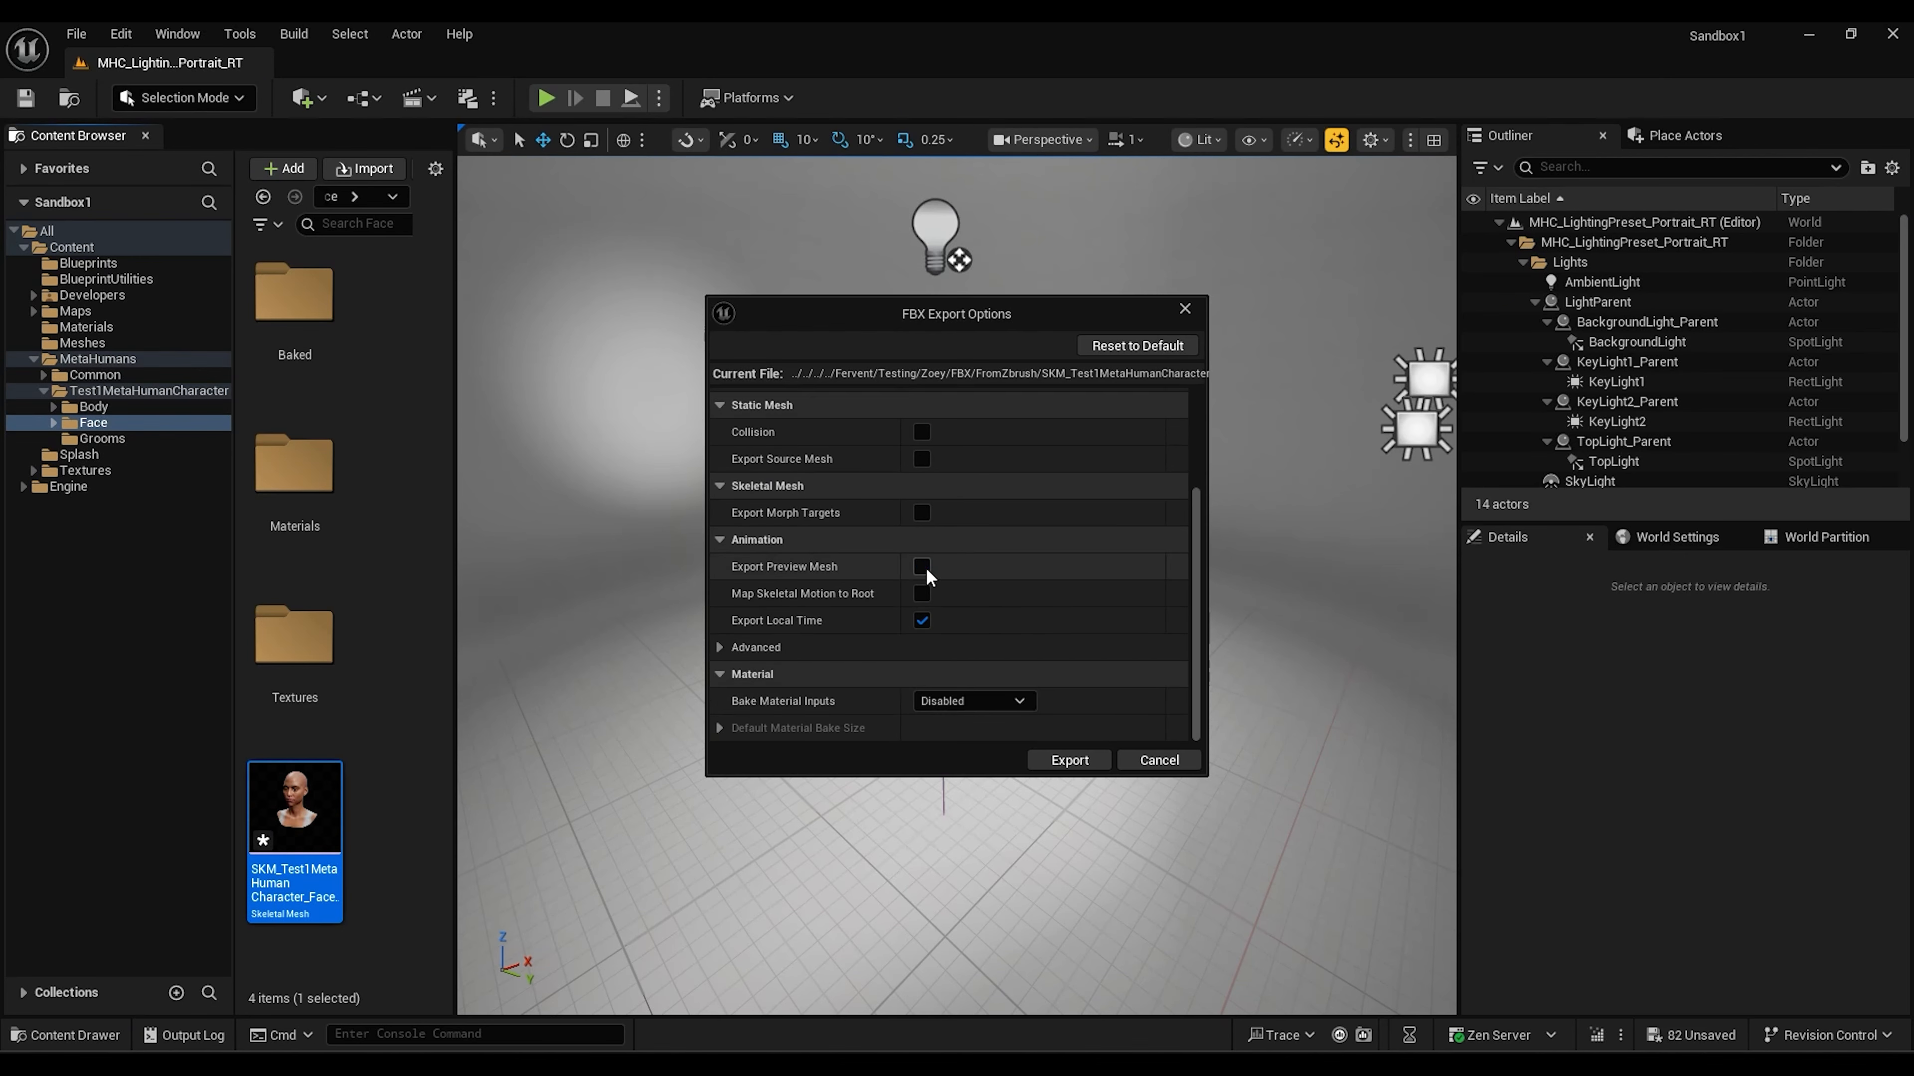
{"action": "left_click", "coordinate": [1068, 762]}
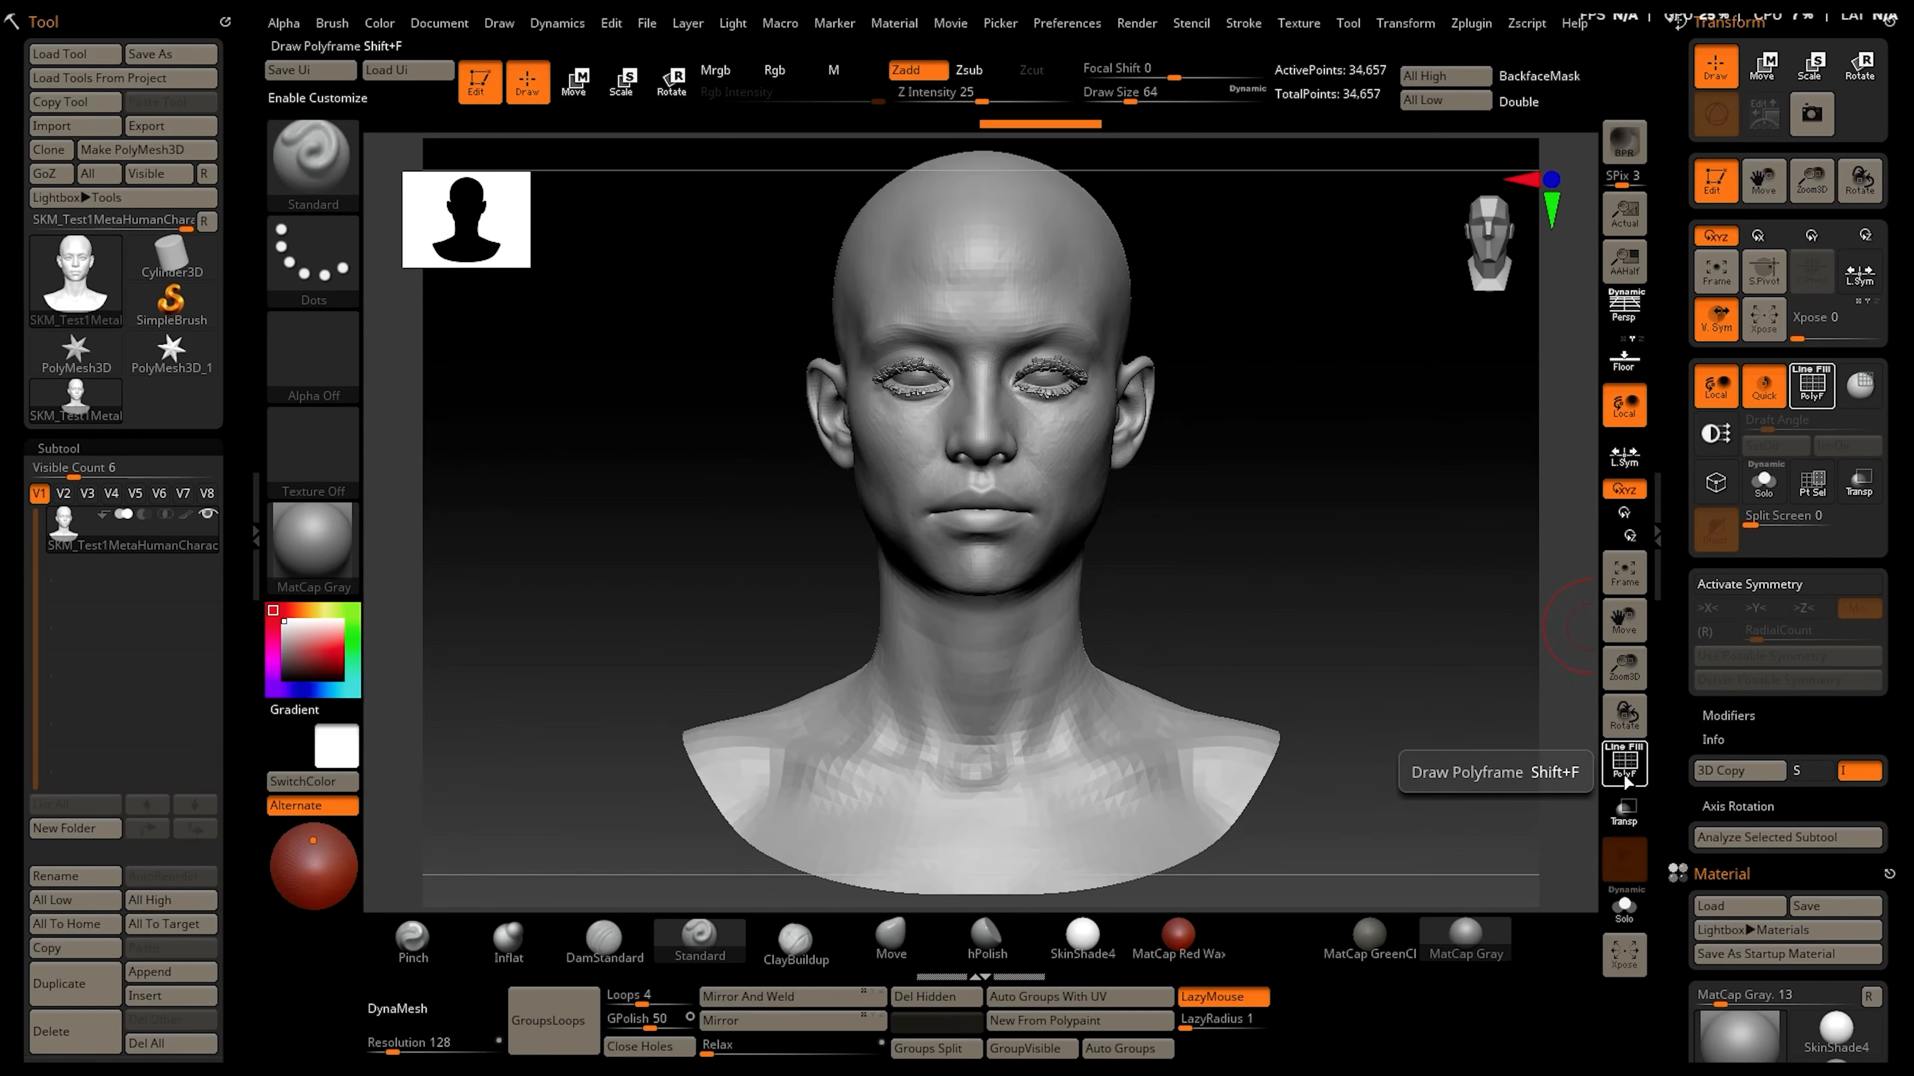
In ZBrush, divide the imported head into auto groups and split the hidden inner parts into a separate subtool, using the polyframe display
{"action": "left_click", "coordinate": [1624, 763]}
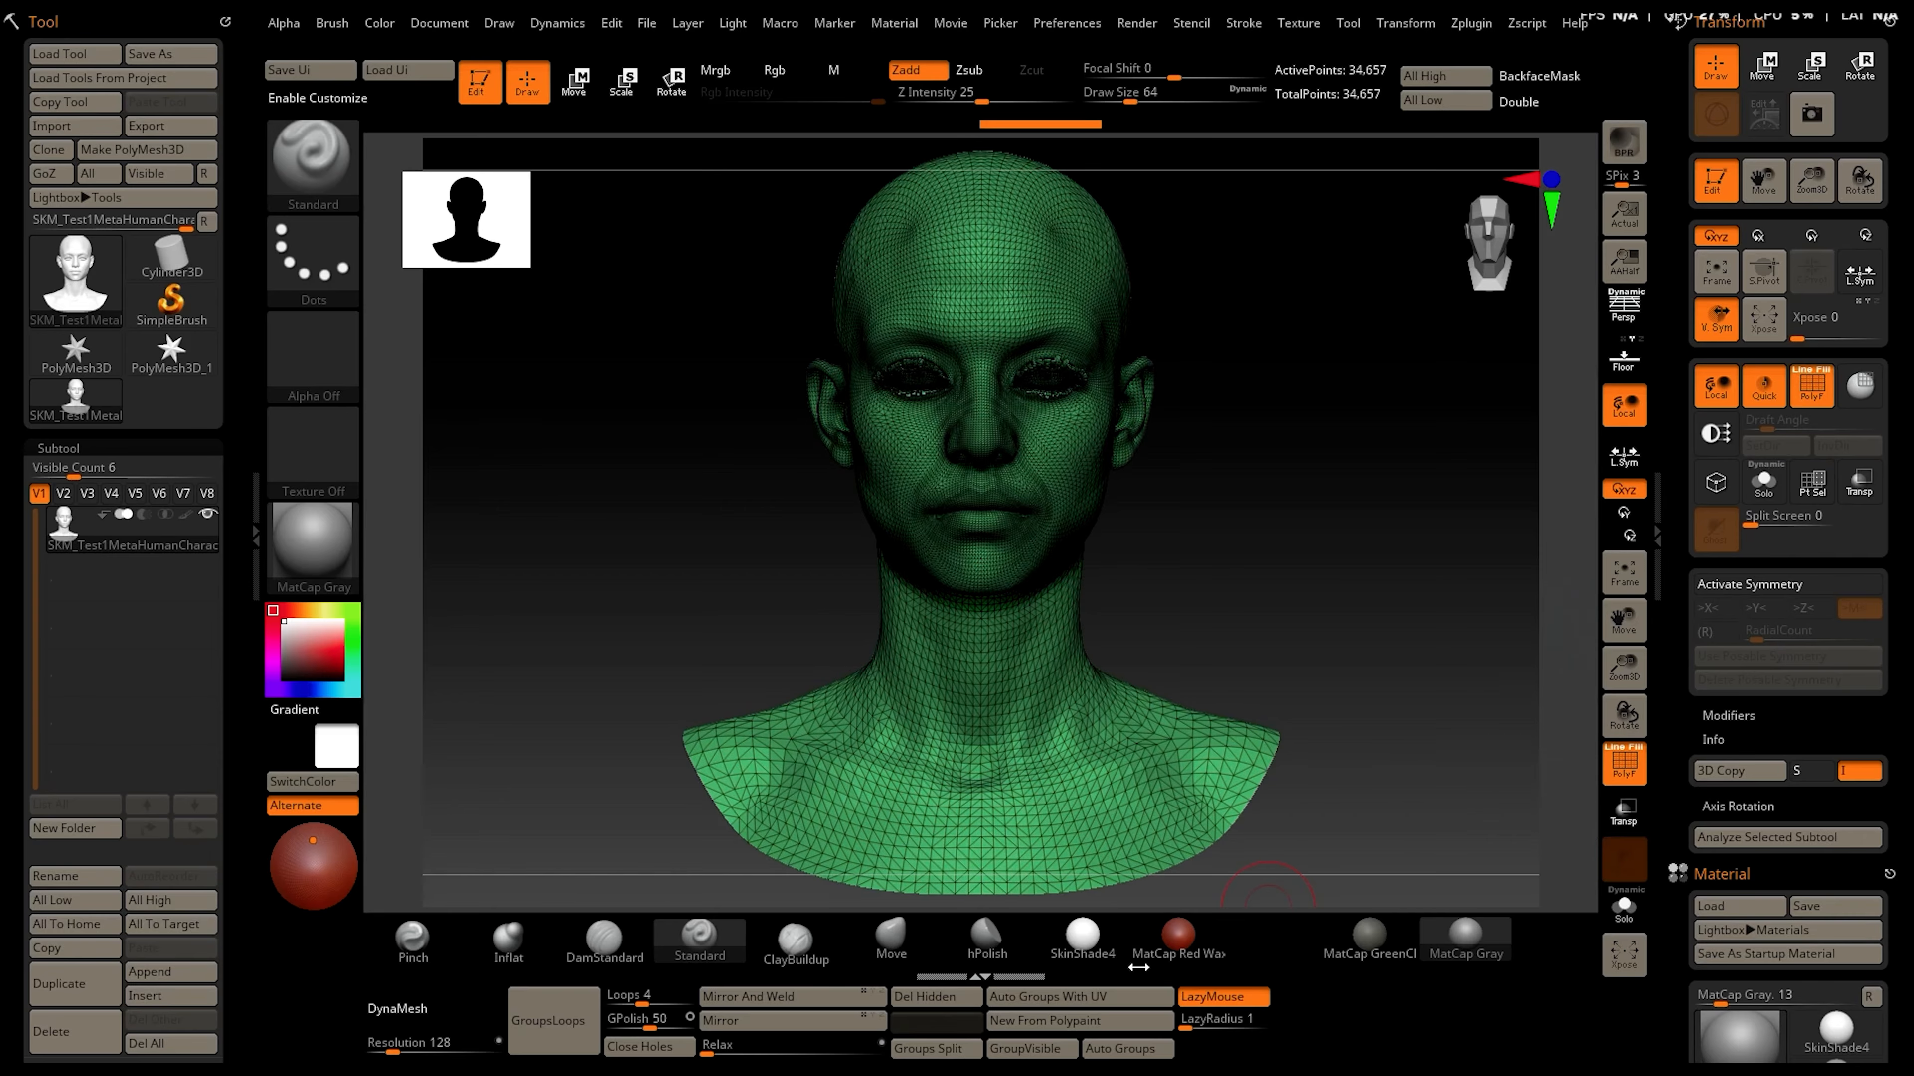
{"action": "left_click", "coordinate": [1175, 942]}
{"action": "left_click", "coordinate": [1089, 705], "text": "ctrl+shift"}
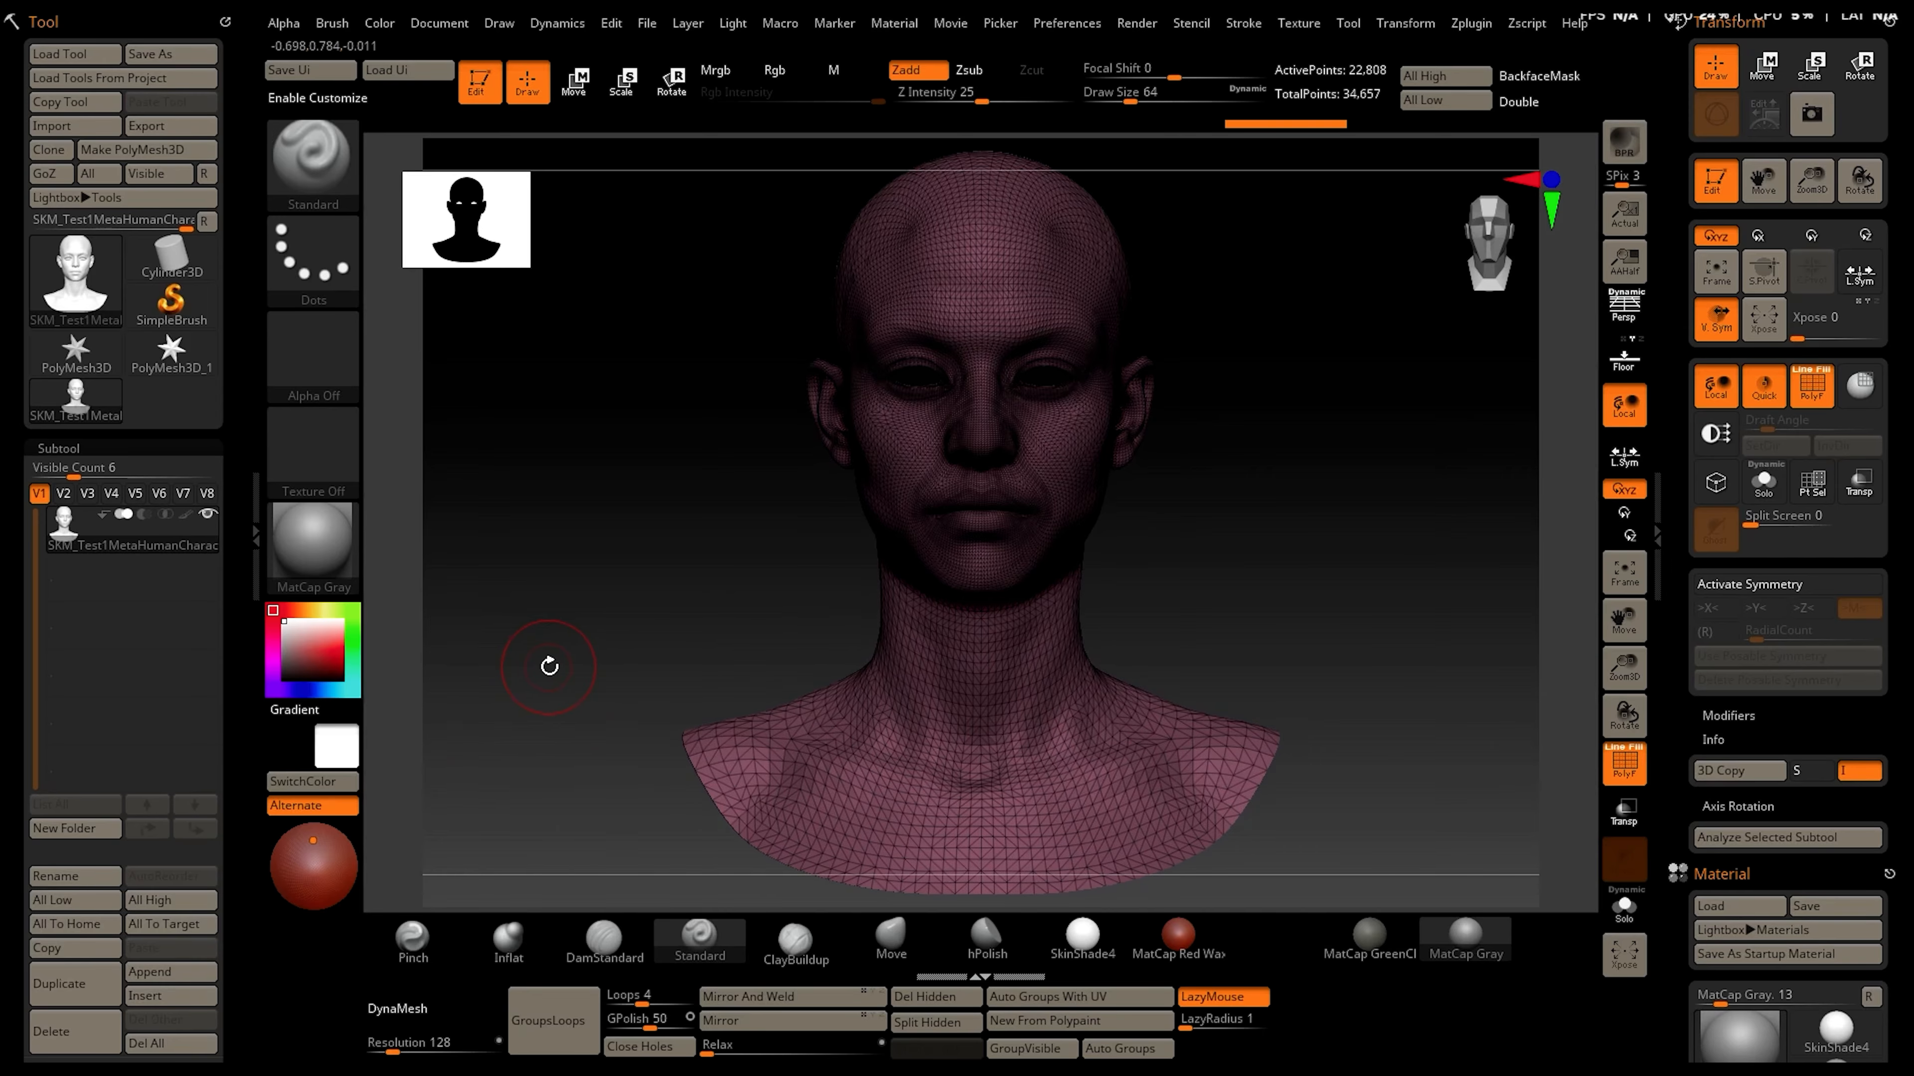
{"action": "left_click", "coordinate": [599, 678], "text": "ctrl+shift"}
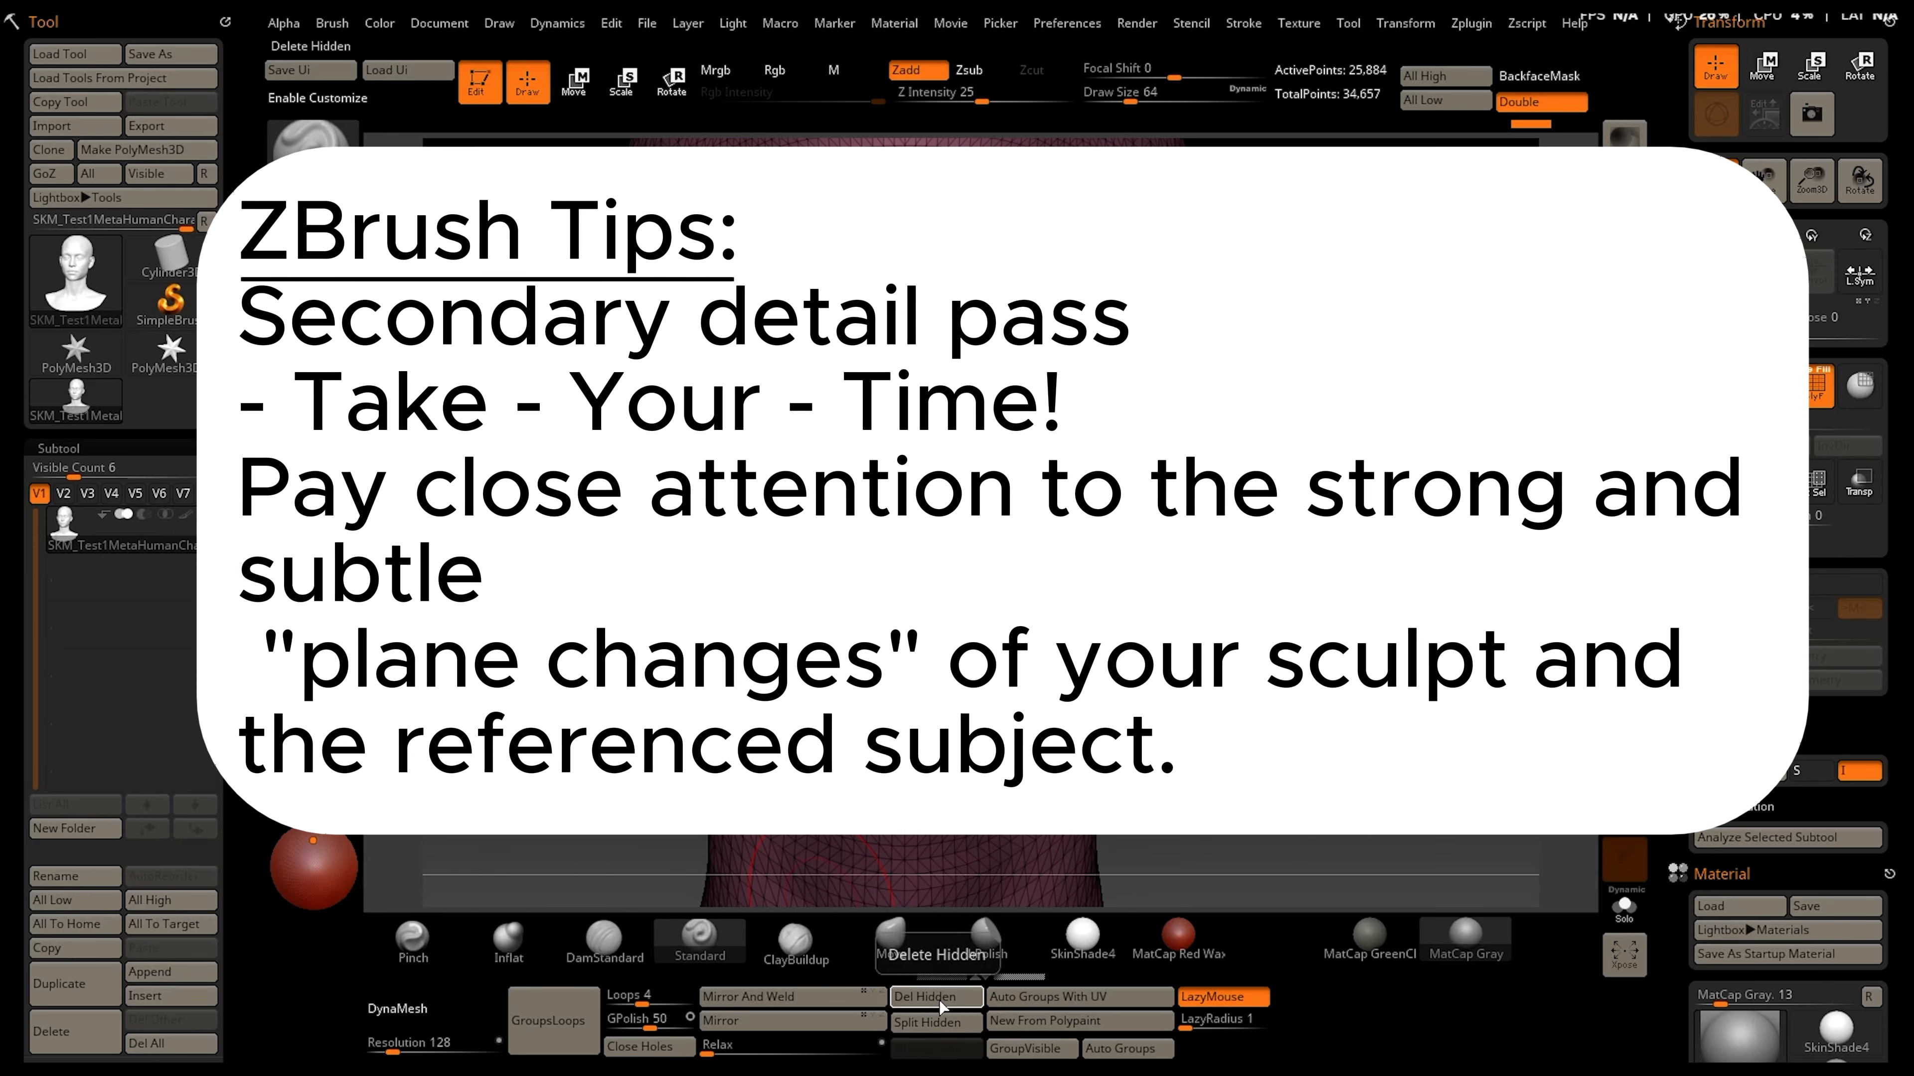
{"action": "key", "text": "f"}
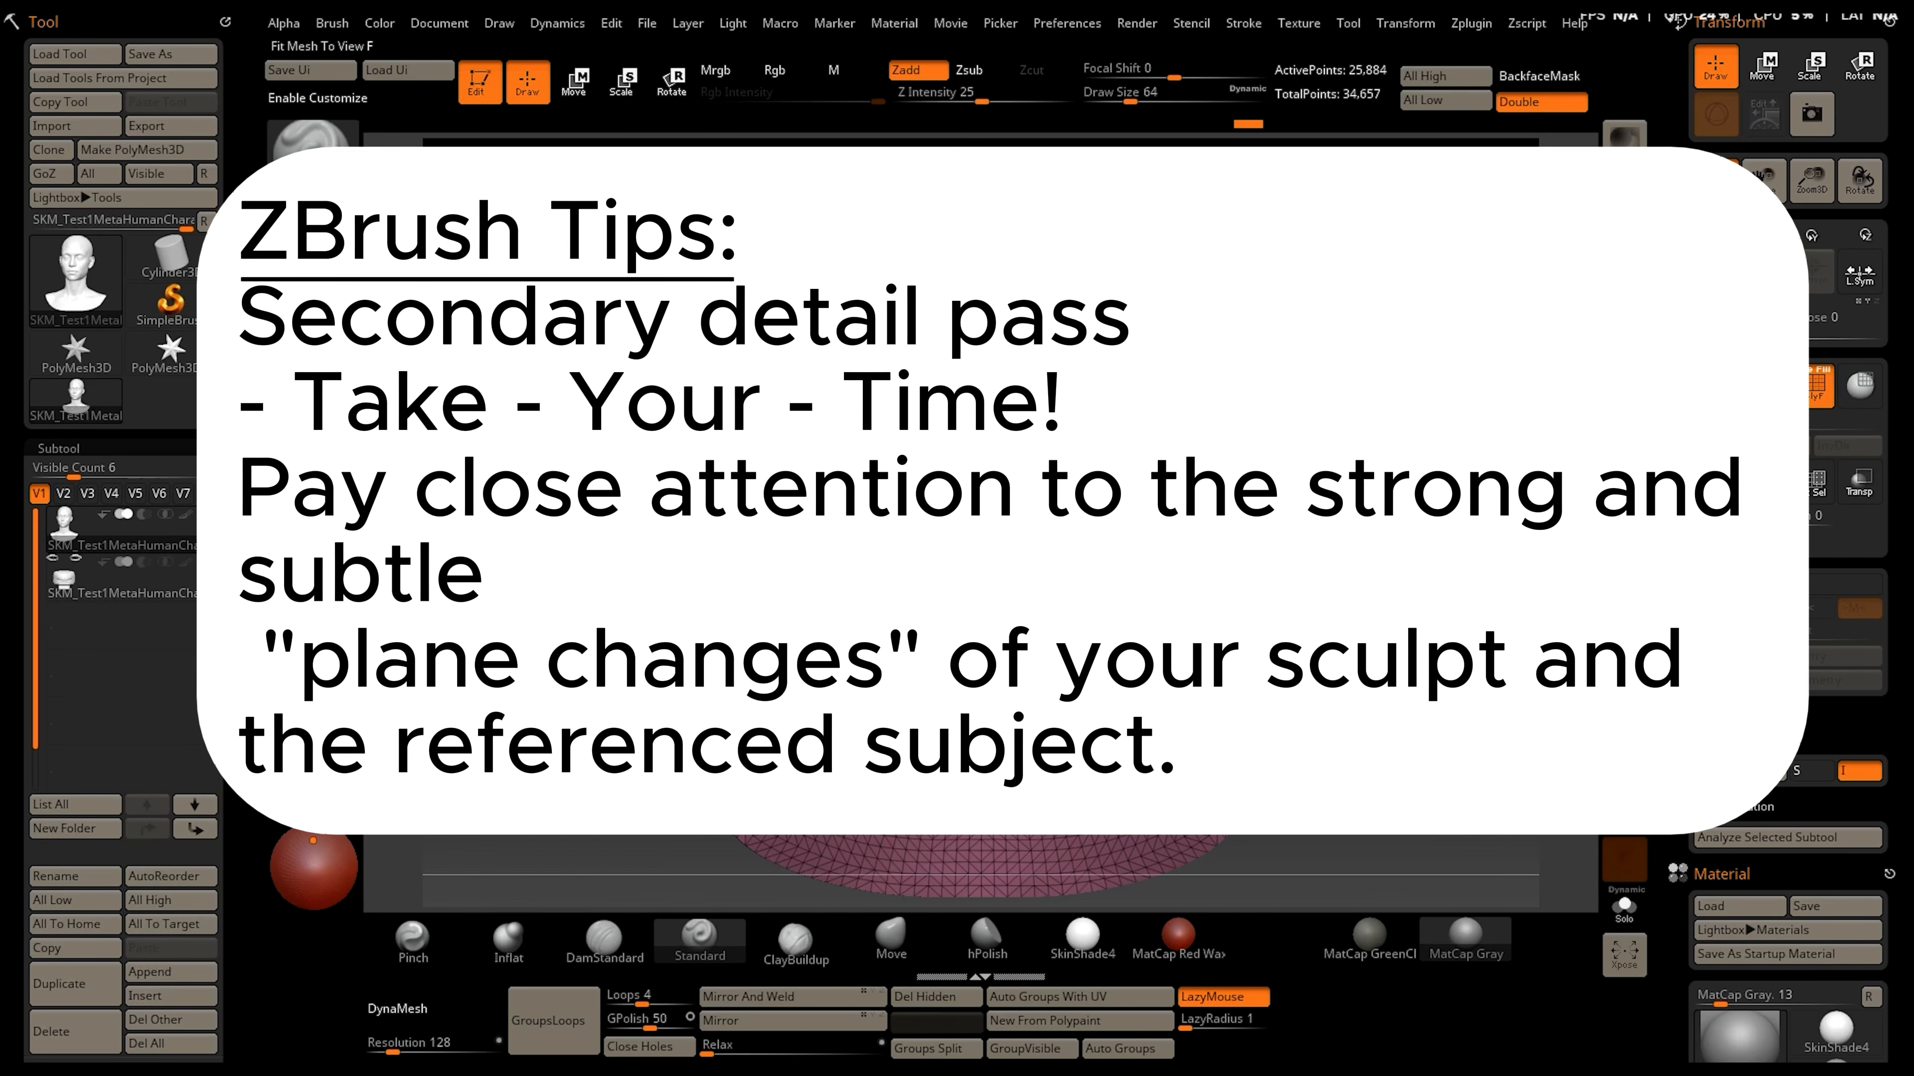
{"action": "key", "text": "shift+f"}
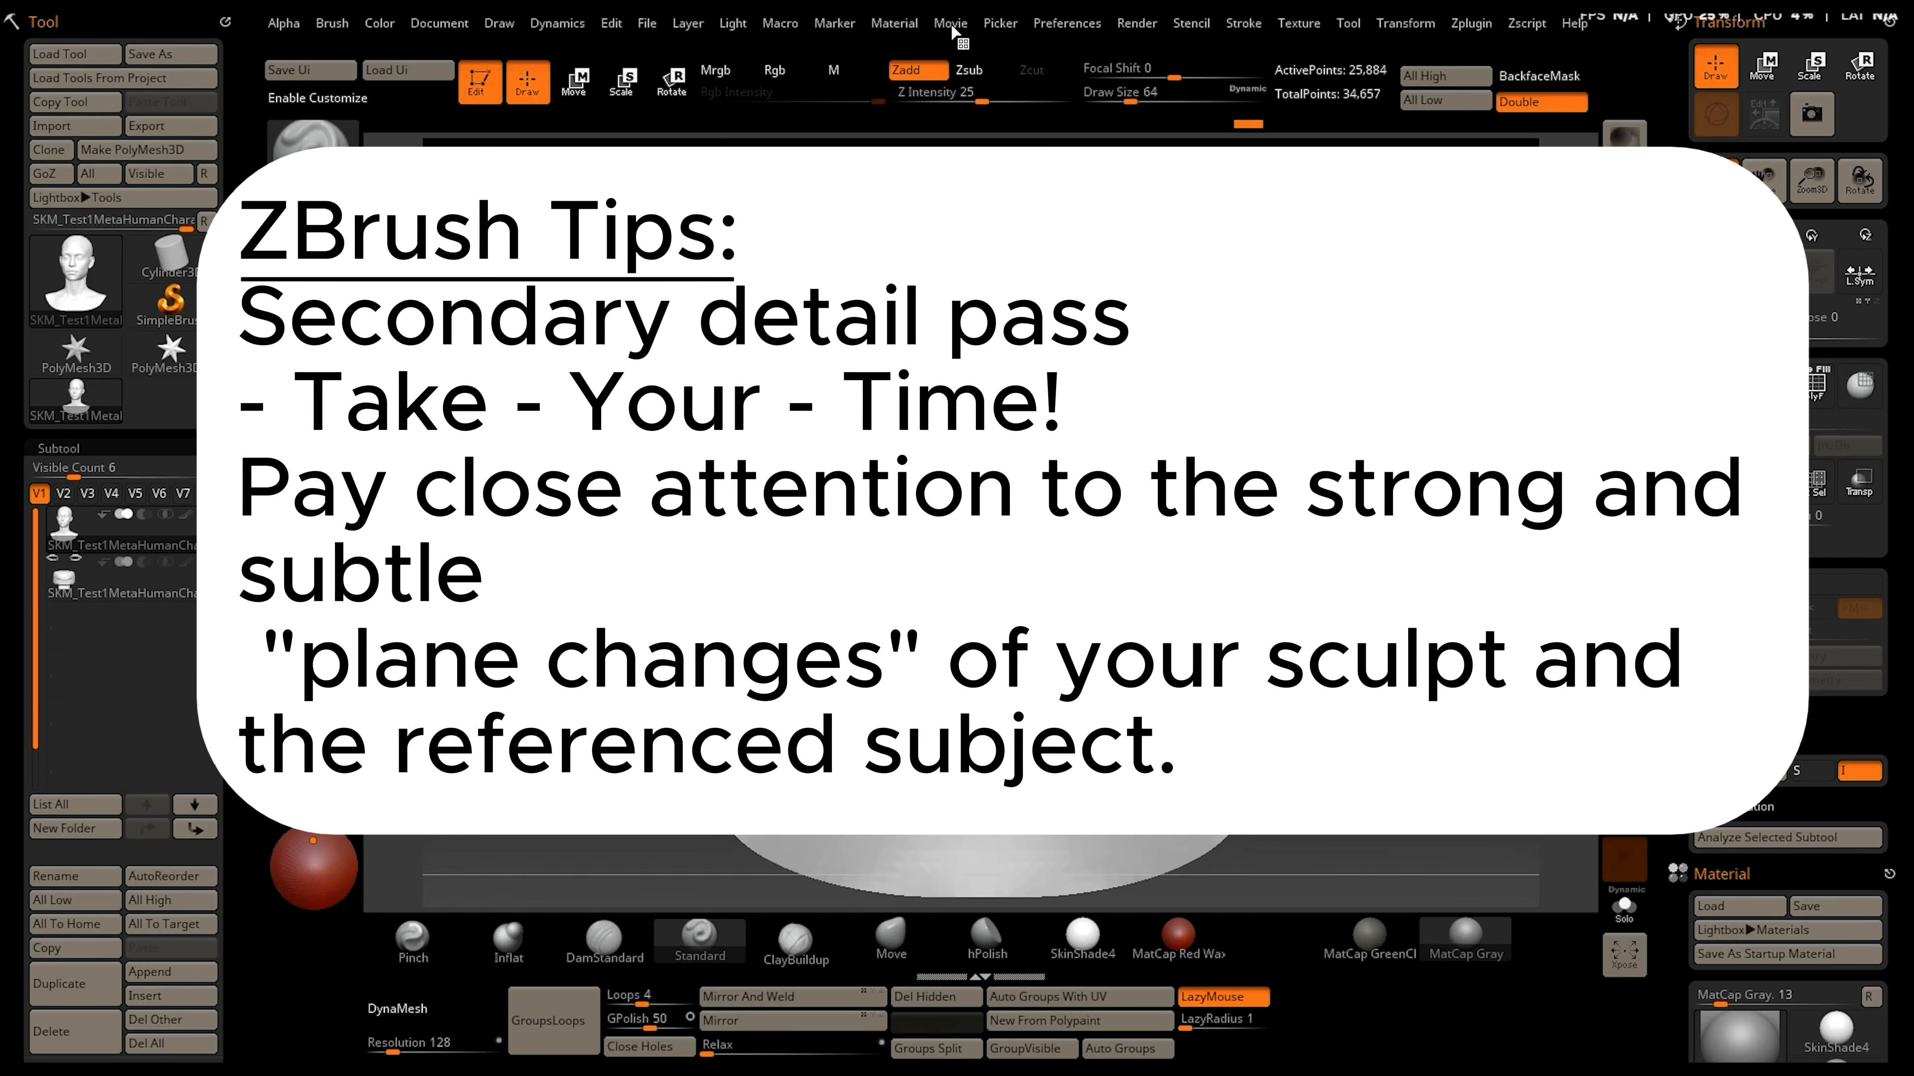
Open the Movie TimeLine settings and show the timeline
{"action": "left_click", "coordinate": [941, 52]}
{"action": "left_click", "coordinate": [64, 362]}
{"action": "left_click", "coordinate": [57, 408]}
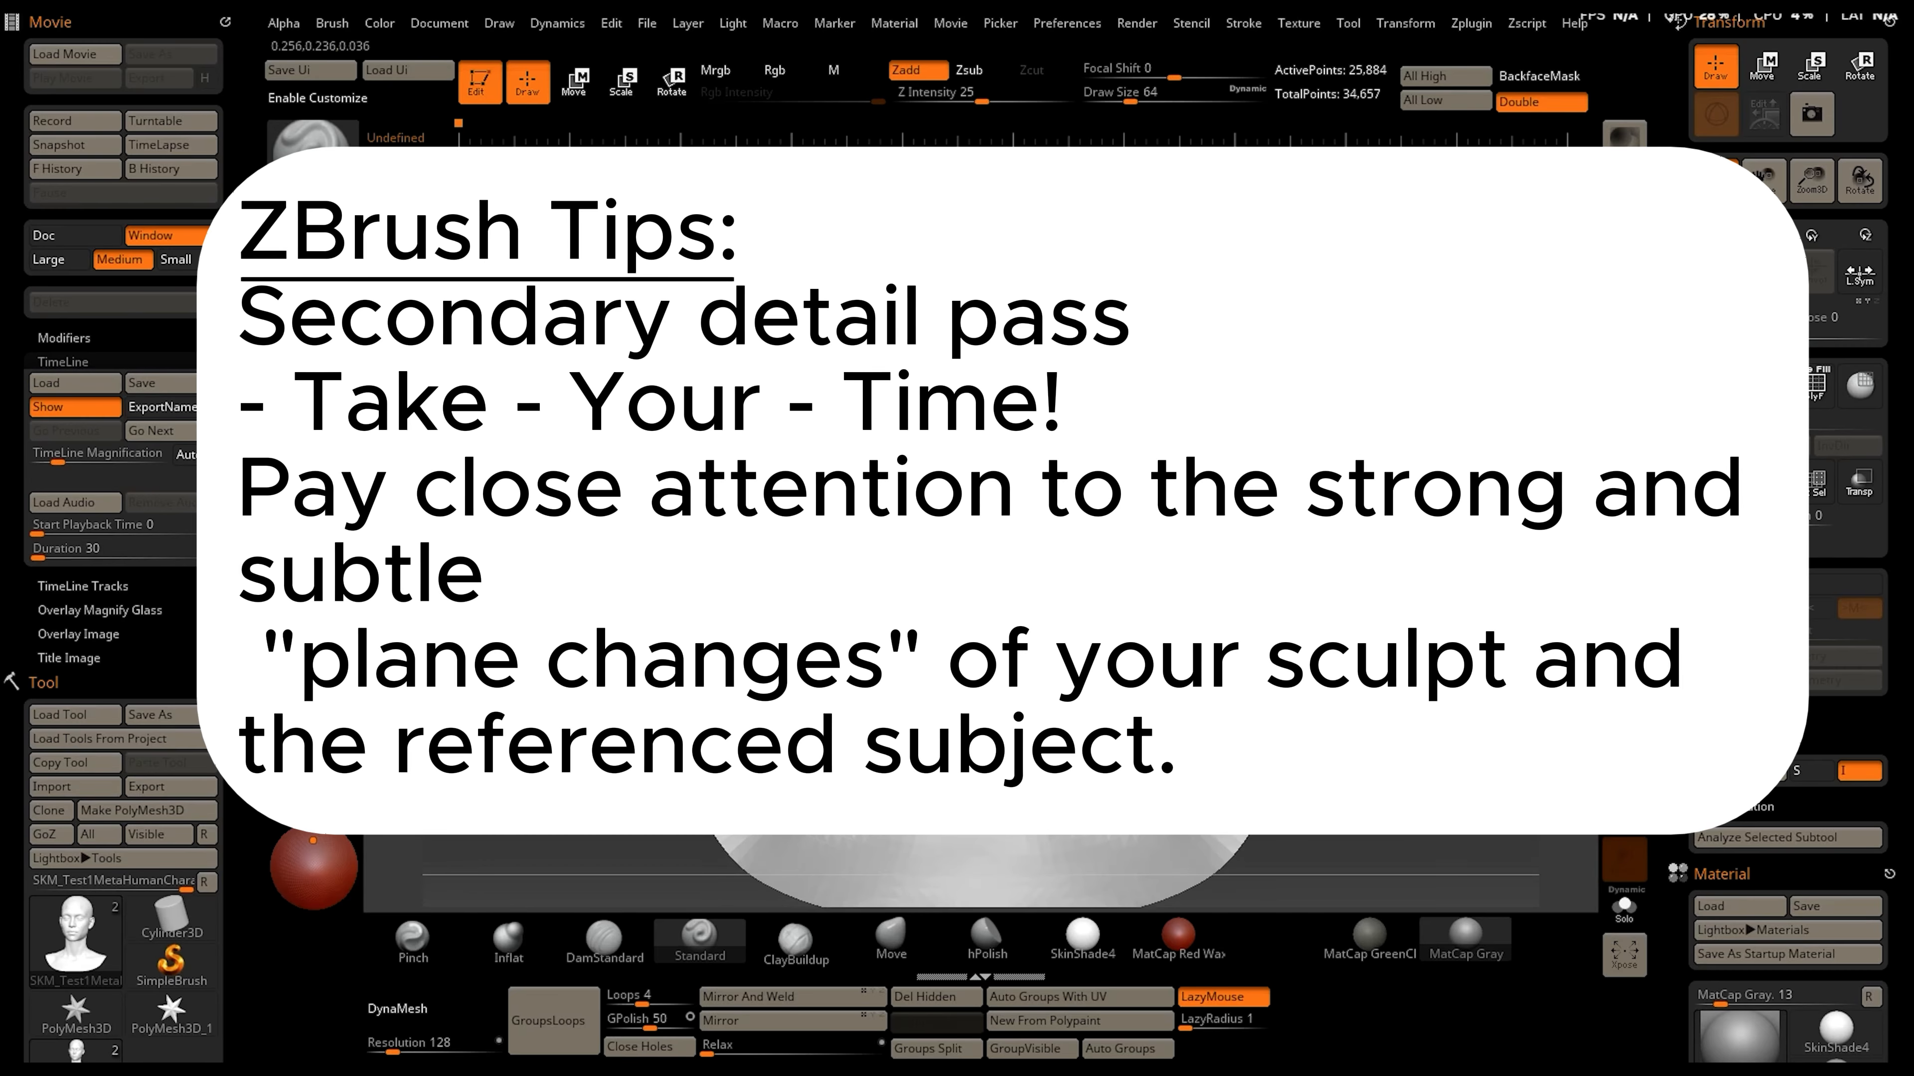
Bring up the portrait reference and reshape the side of the nose and upper cheek with the Move brush
{"action": "key", "text": "super"}
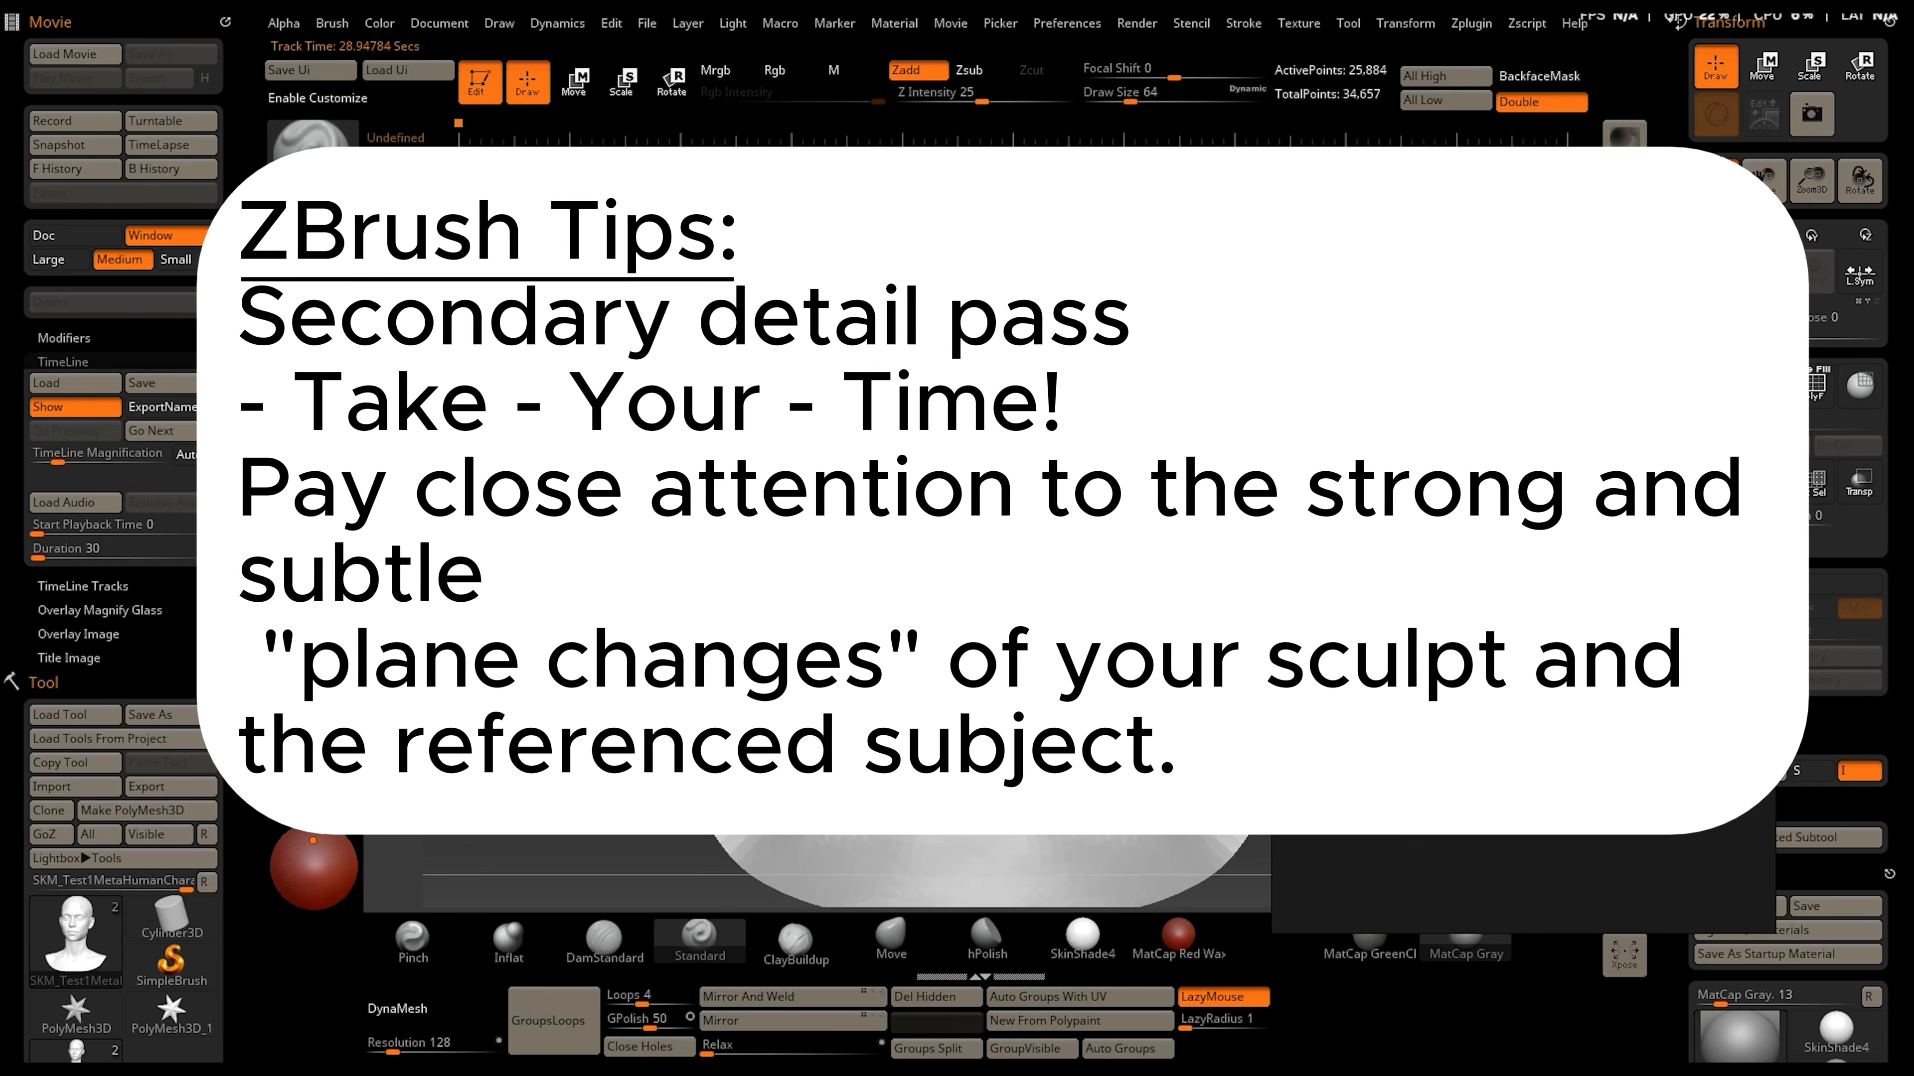
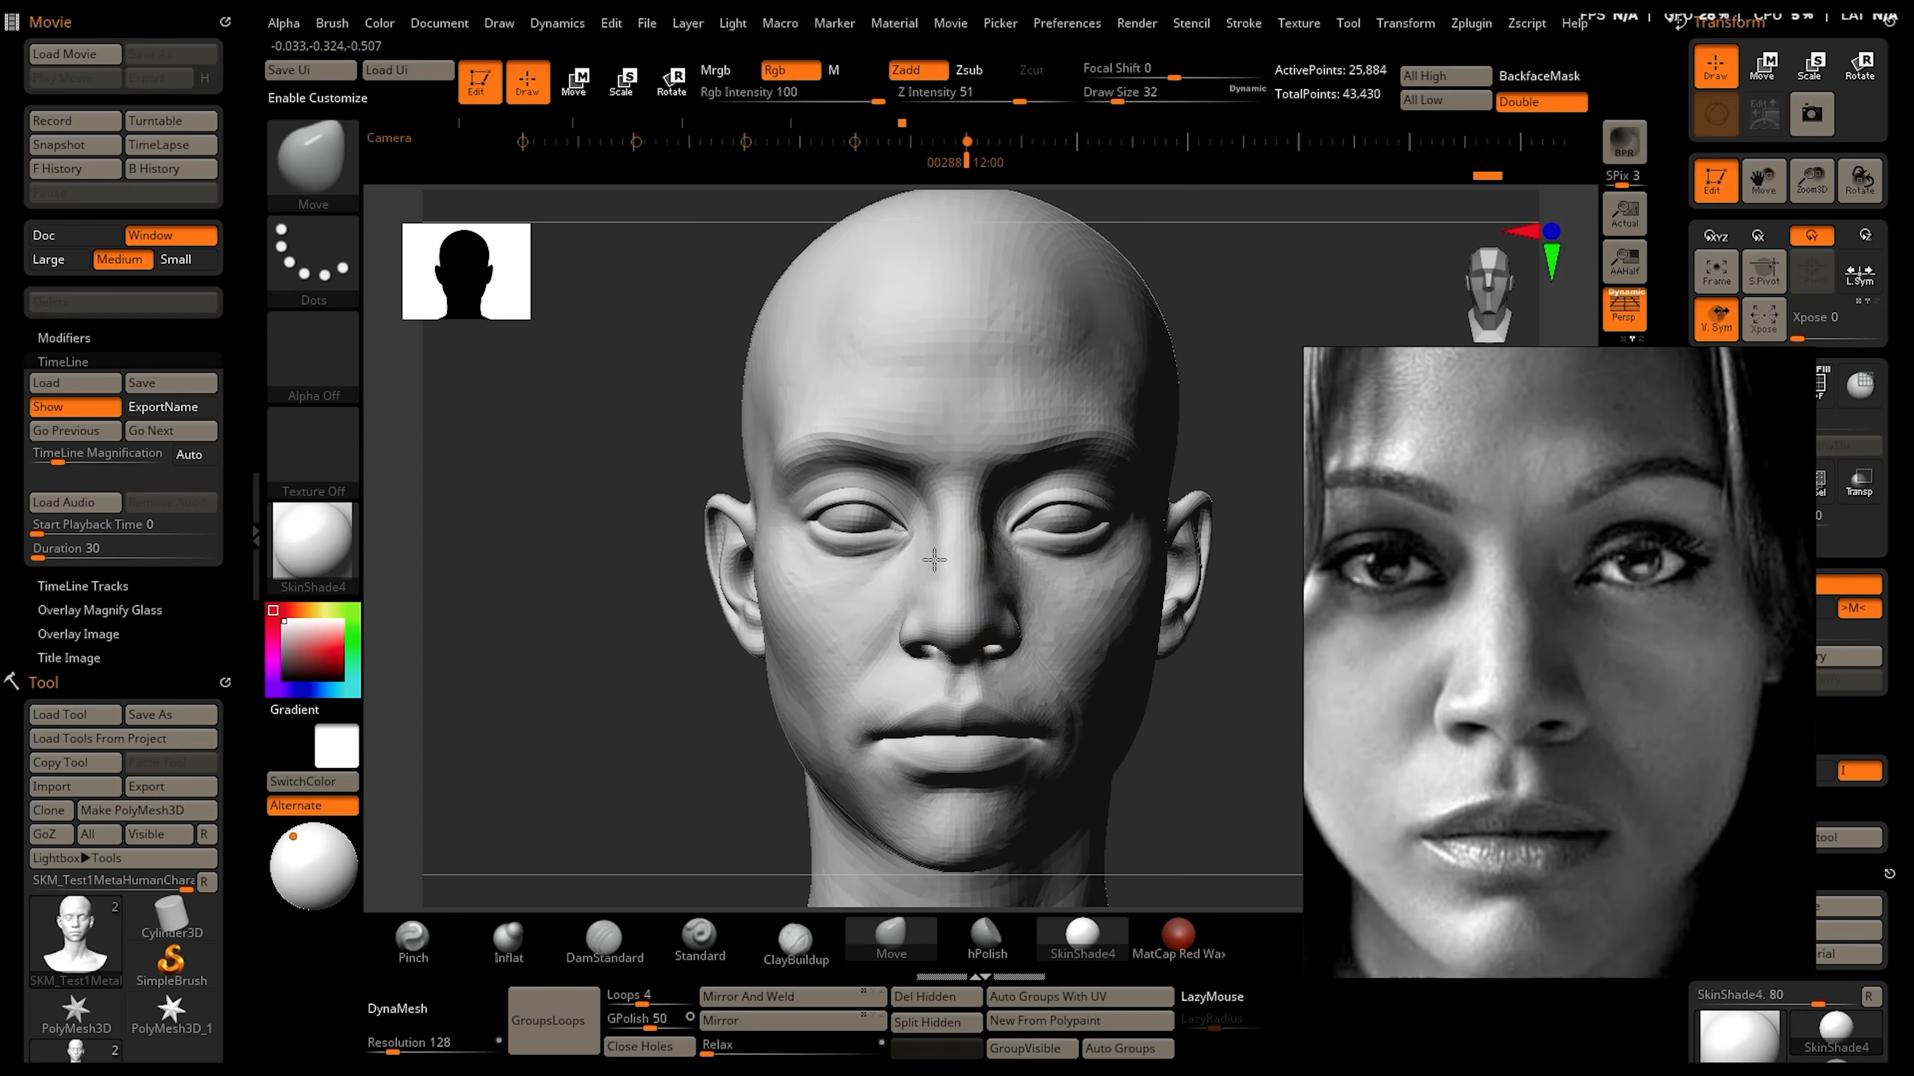
{"action": "left_click_drag", "start_coordinate": [985, 555], "coordinate": [955, 544]}
{"action": "left_click_drag", "start_coordinate": [864, 590], "coordinate": [890, 596]}
Build up the cheek with the Inflate brush, from beside the nose out to the lower side of the face
{"action": "left_click", "coordinate": [509, 940]}
{"action": "left_click_drag", "start_coordinate": [883, 603], "coordinate": [867, 630]}
{"action": "left_click_drag", "start_coordinate": [863, 627], "coordinate": [852, 641]}
{"action": "left_click_drag", "start_coordinate": [848, 643], "coordinate": [821, 682]}
{"action": "left_click_drag", "start_coordinate": [821, 682], "coordinate": [822, 733]}
{"action": "left_click_drag", "start_coordinate": [815, 668], "coordinate": [818, 701]}
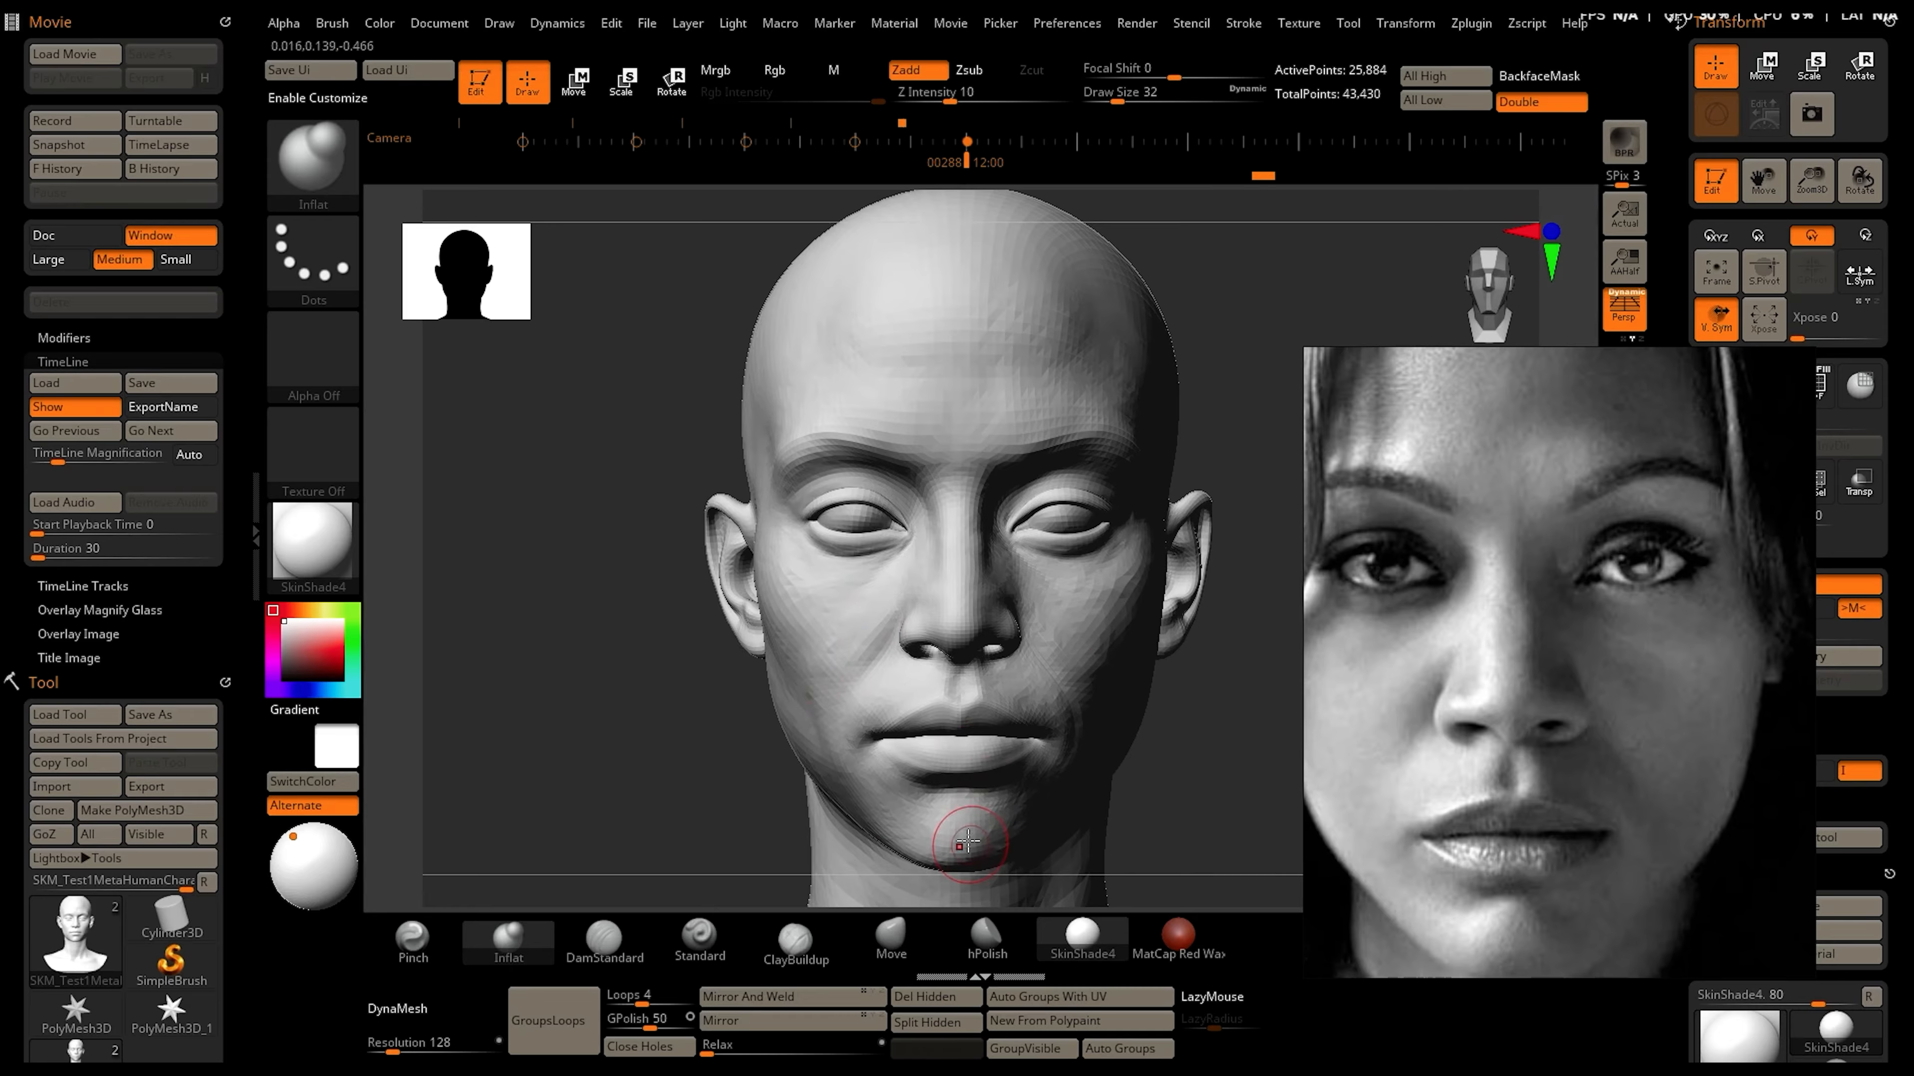
Adjust the side contour of the face and jaw in front of the ears with the Move brush at draw size 72
{"action": "key", "text": "b"}
{"action": "key", "text": "m"}
{"action": "key", "text": "v"}
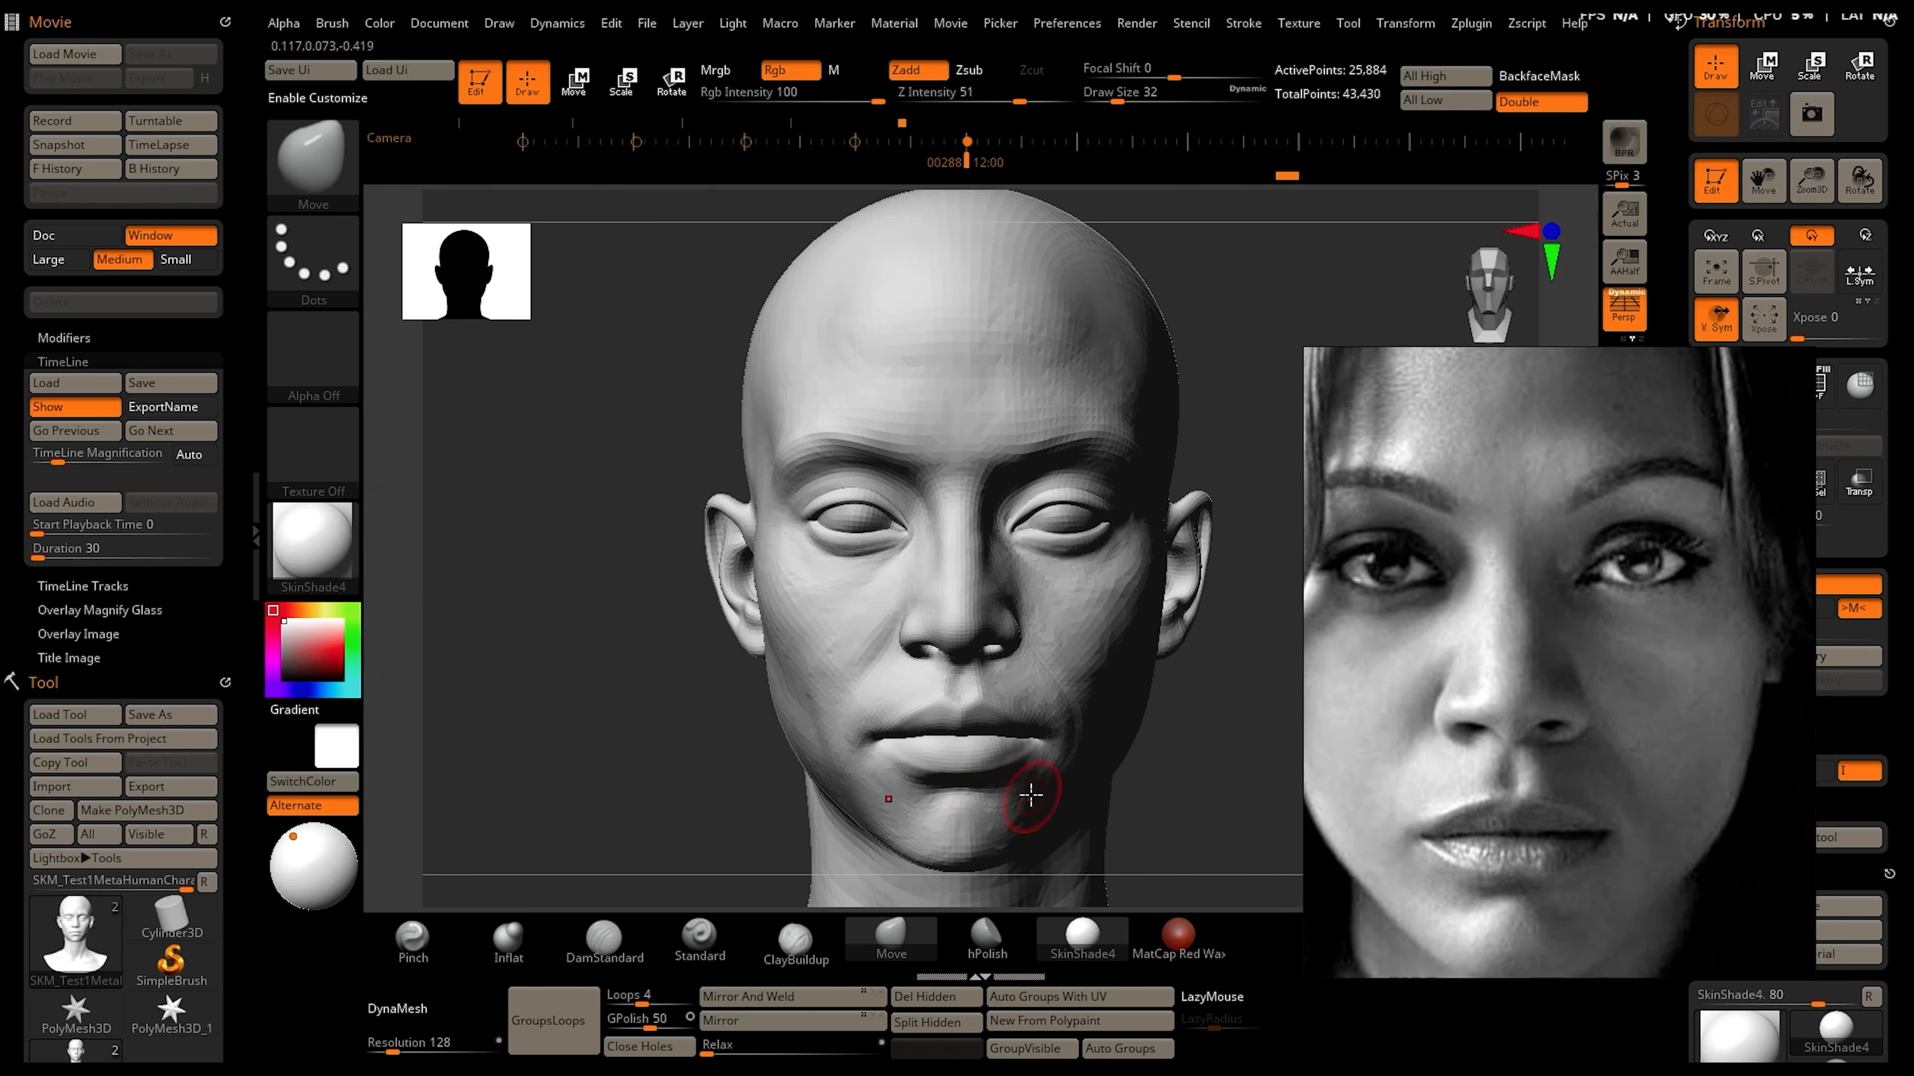
{"action": "key", "text": "bracketright"}
{"action": "key", "text": "bracketright"}
{"action": "key", "text": "bracketright"}
{"action": "key", "text": "bracketright"}
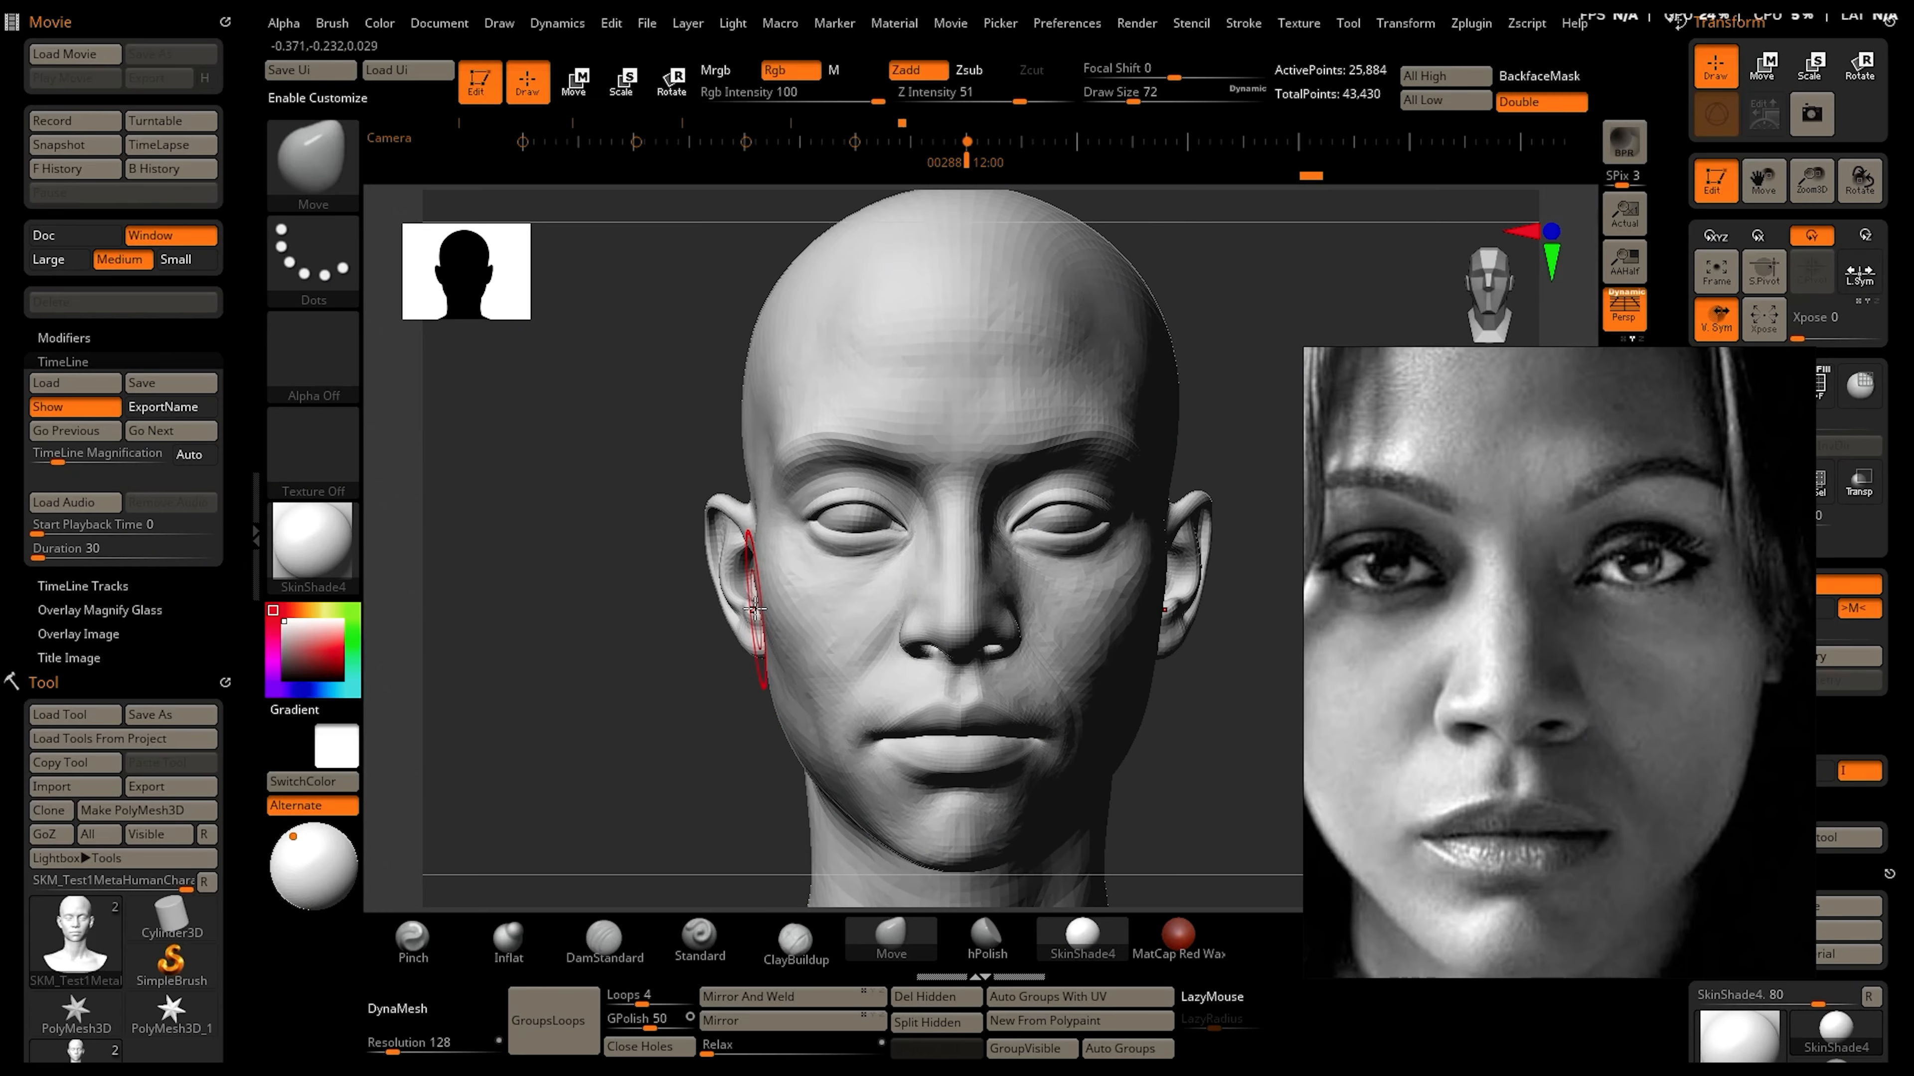
{"action": "left_click_drag", "start_coordinate": [751, 601], "coordinate": [752, 612]}
{"action": "left_click_drag", "start_coordinate": [752, 612], "coordinate": [726, 604]}
{"action": "left_click_drag", "start_coordinate": [738, 629], "coordinate": [738, 653]}
{"action": "mouse_move", "coordinate": [712, 697]}
{"action": "left_mouse_down"}
{"action": "mouse_move", "coordinate": [653, 704]}
{"action": "mouse_move", "coordinate": [673, 697]}
{"action": "left_mouse_up"}
{"action": "left_click", "coordinate": [967, 144]}
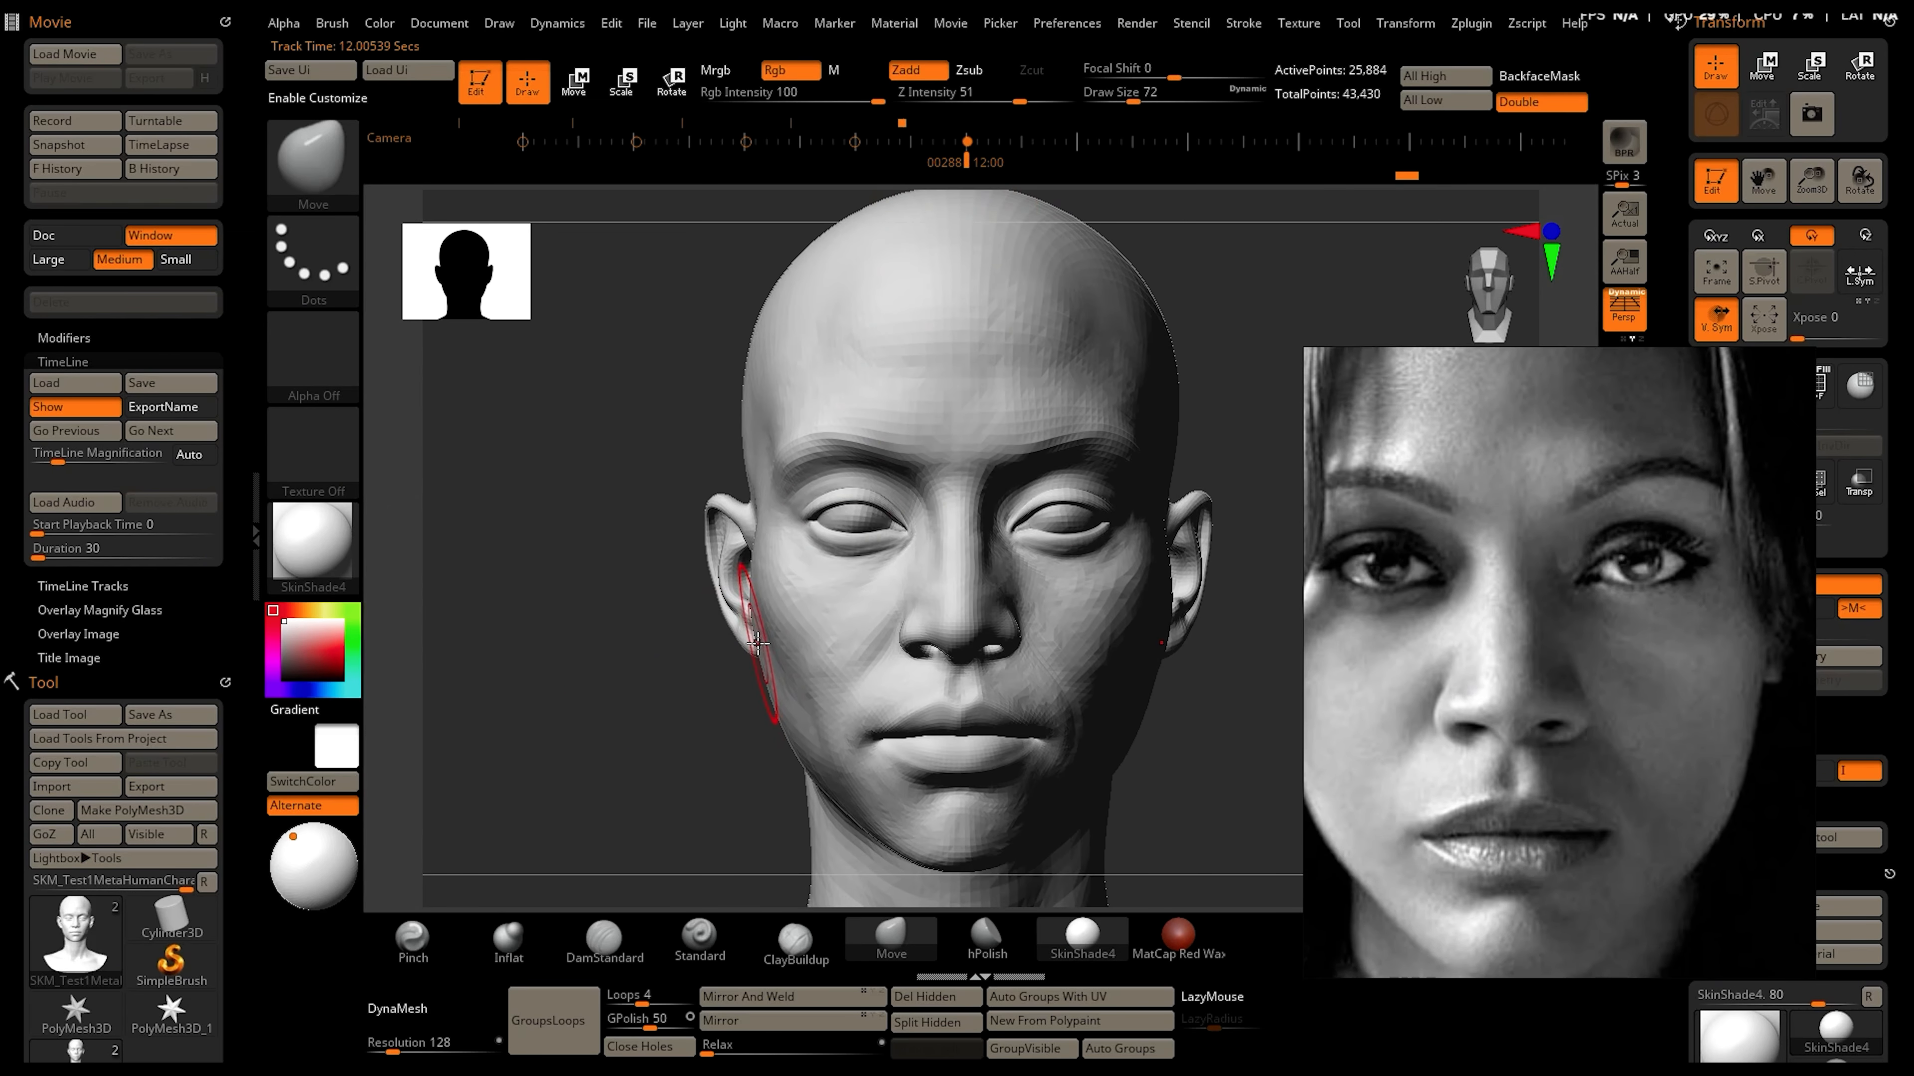
{"action": "left_click_drag", "start_coordinate": [757, 644], "coordinate": [761, 642]}
Reshape the brow above the eyes with the Move brush at draw size 28
{"action": "key", "text": "bracketleft"}
{"action": "key", "text": "bracketleft"}
{"action": "key", "text": "bracketleft"}
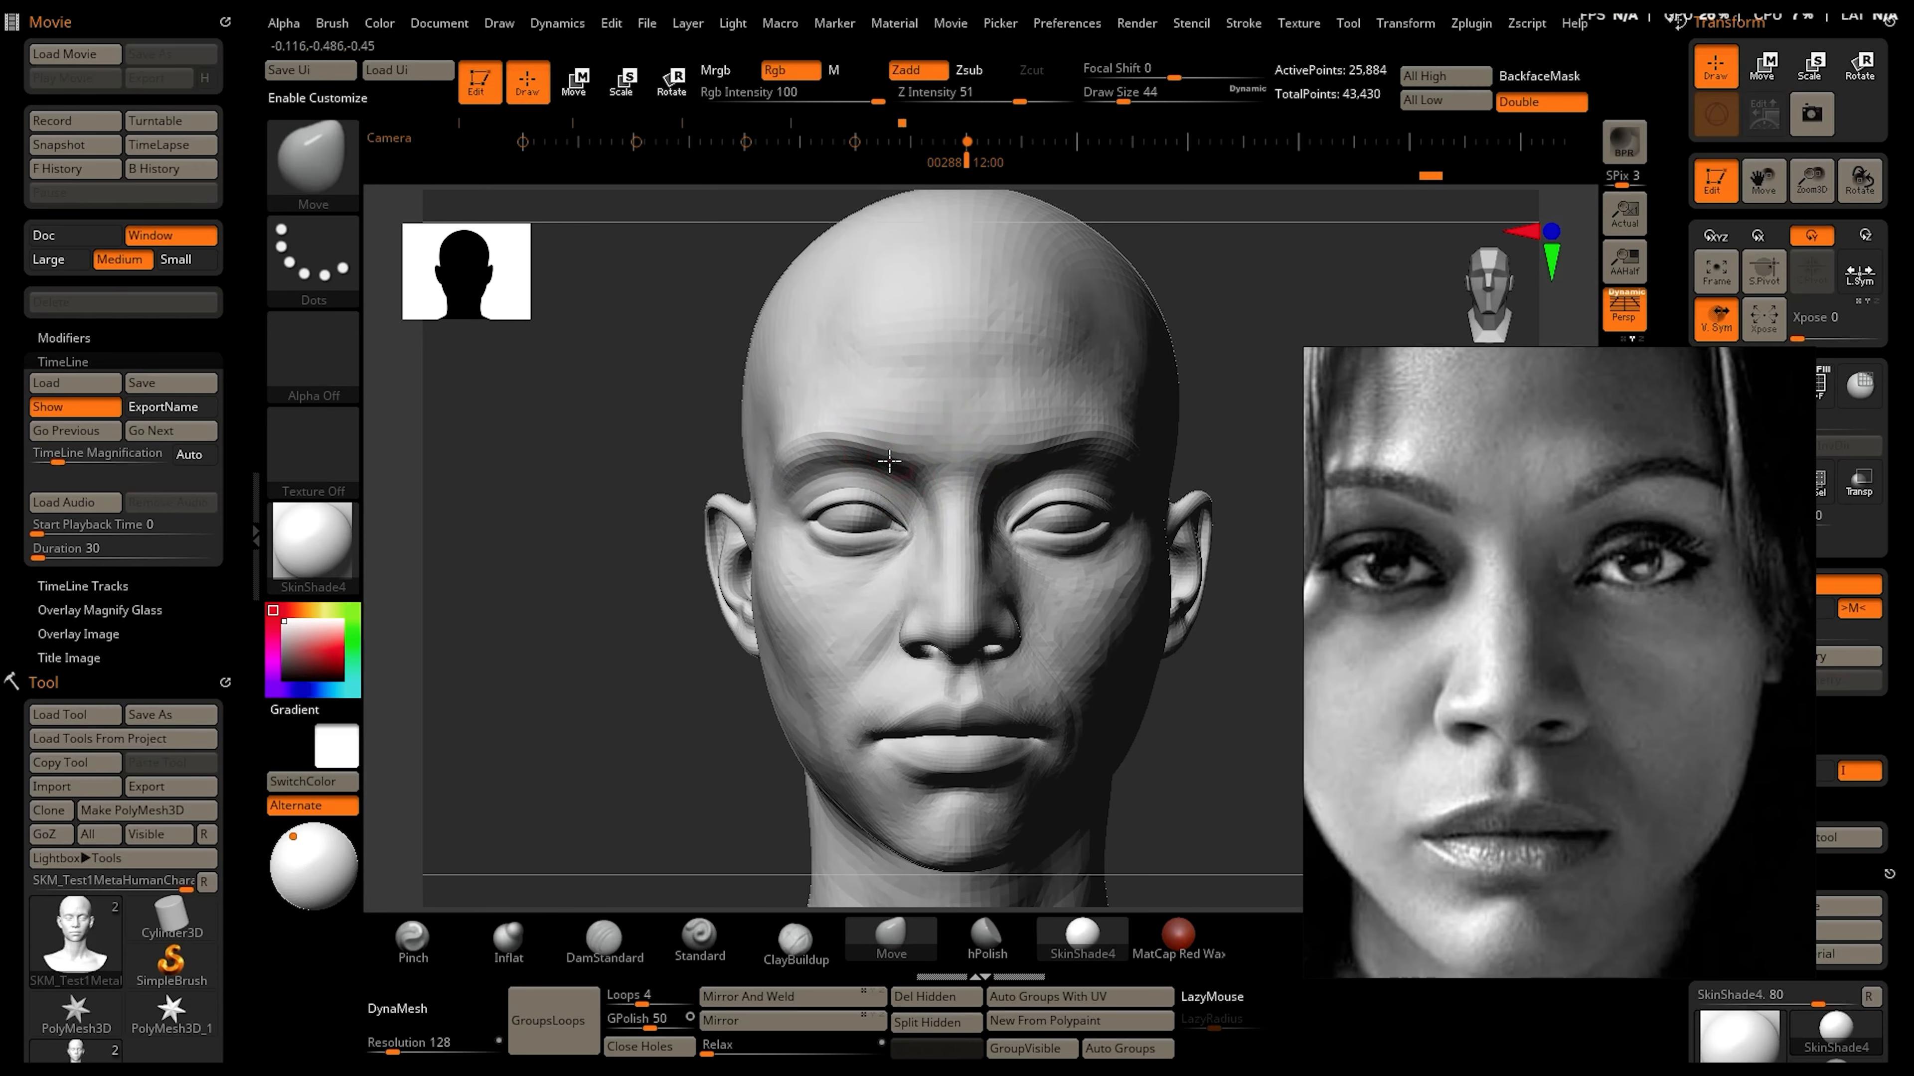
{"action": "key", "text": "bracketleft"}
{"action": "key", "text": "bracketleft"}
{"action": "mouse_move", "coordinate": [881, 454]}
{"action": "left_mouse_down"}
{"action": "mouse_move", "coordinate": [823, 440]}
{"action": "mouse_move", "coordinate": [779, 480]}
{"action": "mouse_move", "coordinate": [836, 469]}
{"action": "left_mouse_up"}
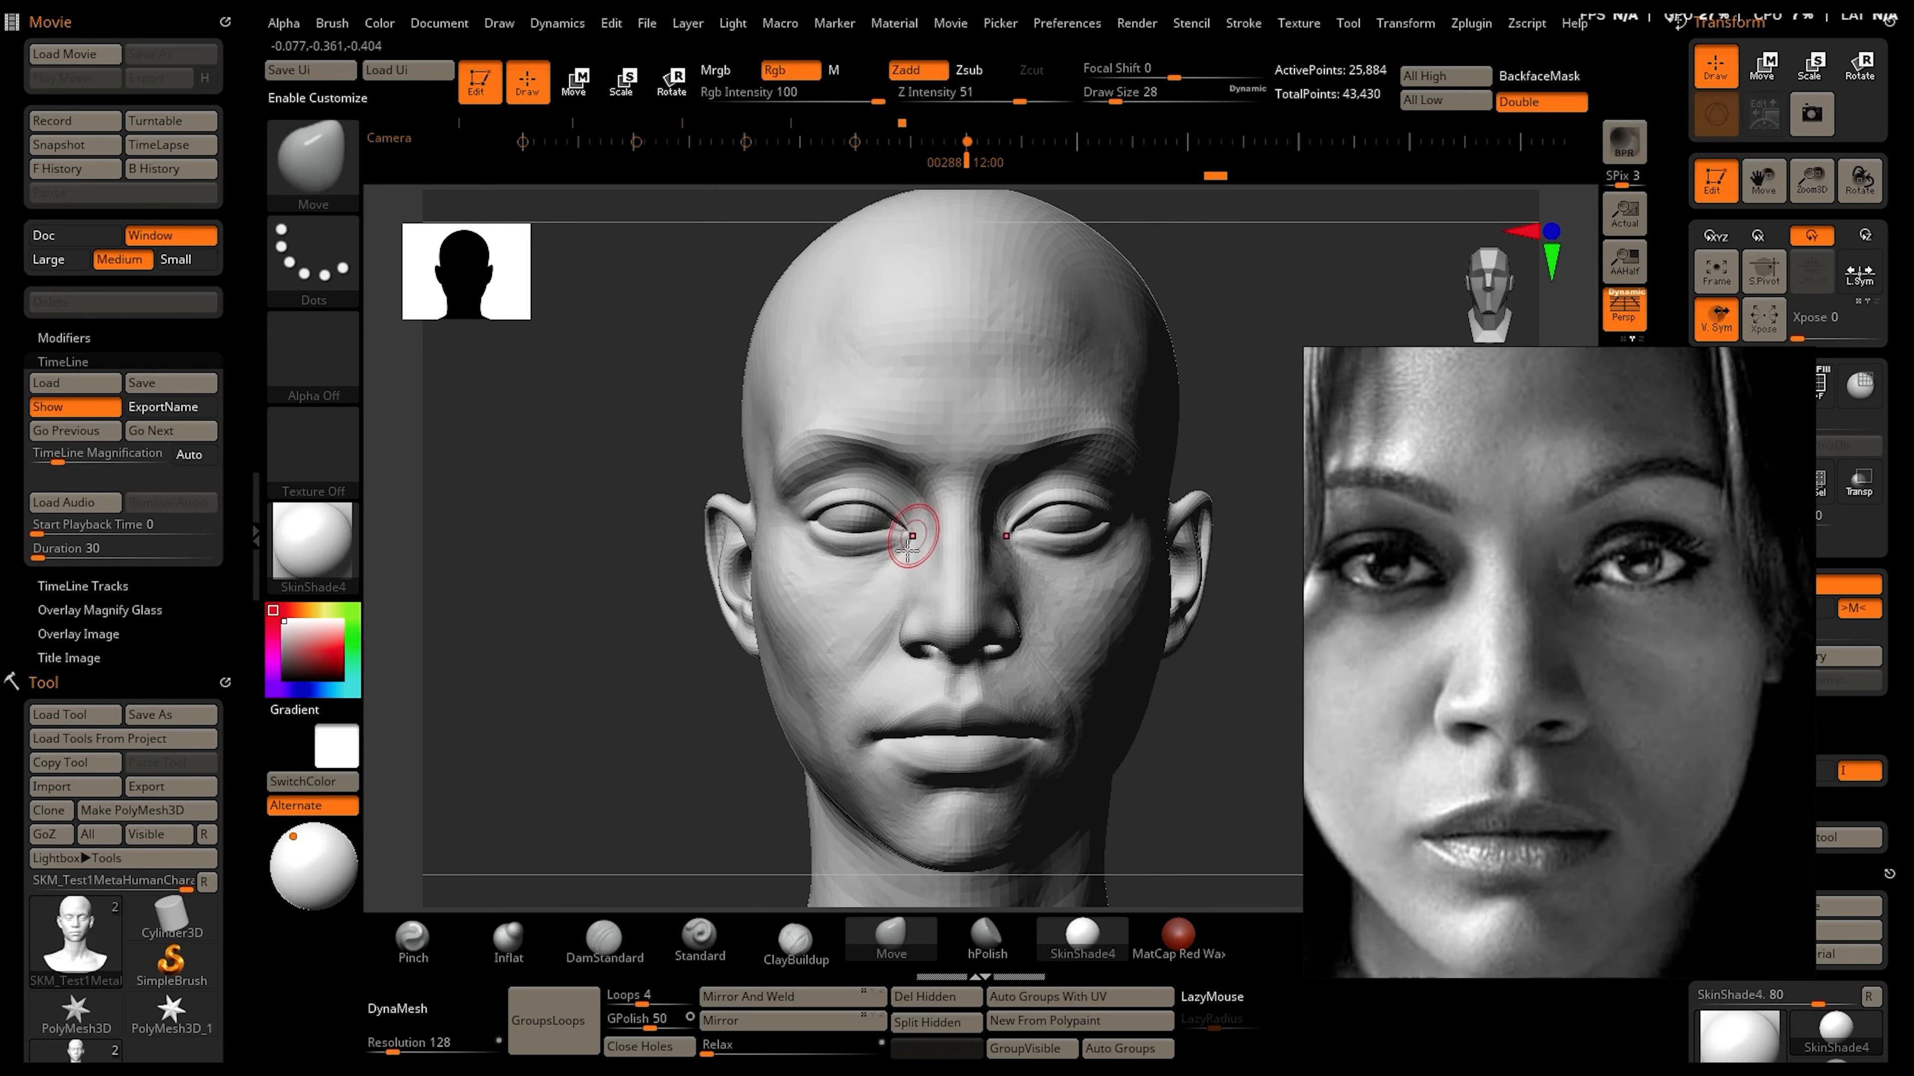
Define the upper eyelid creases, inner eye corners and outer cheek planes with the DamStandard brush
{"action": "key", "text": "b"}
{"action": "key", "text": "d"}
{"action": "key", "text": "s"}
{"action": "left_click_drag", "start_coordinate": [913, 533], "coordinate": [842, 487]}
{"action": "left_click_drag", "start_coordinate": [851, 487], "coordinate": [820, 499]}
{"action": "left_click_drag", "start_coordinate": [828, 497], "coordinate": [911, 523]}
{"action": "mouse_move", "coordinate": [903, 502]}
{"action": "left_mouse_down"}
{"action": "mouse_move", "coordinate": [912, 517]}
{"action": "mouse_move", "coordinate": [870, 556]}
{"action": "left_mouse_up"}
{"action": "left_click_drag", "start_coordinate": [902, 539], "coordinate": [870, 555]}
{"action": "left_click_drag", "start_coordinate": [896, 543], "coordinate": [867, 554]}
{"action": "mouse_move", "coordinate": [789, 616]}
{"action": "left_mouse_down"}
{"action": "mouse_move", "coordinate": [770, 582]}
{"action": "mouse_move", "coordinate": [789, 566]}
{"action": "left_mouse_up"}
{"action": "left_click_drag", "start_coordinate": [789, 563], "coordinate": [794, 553]}
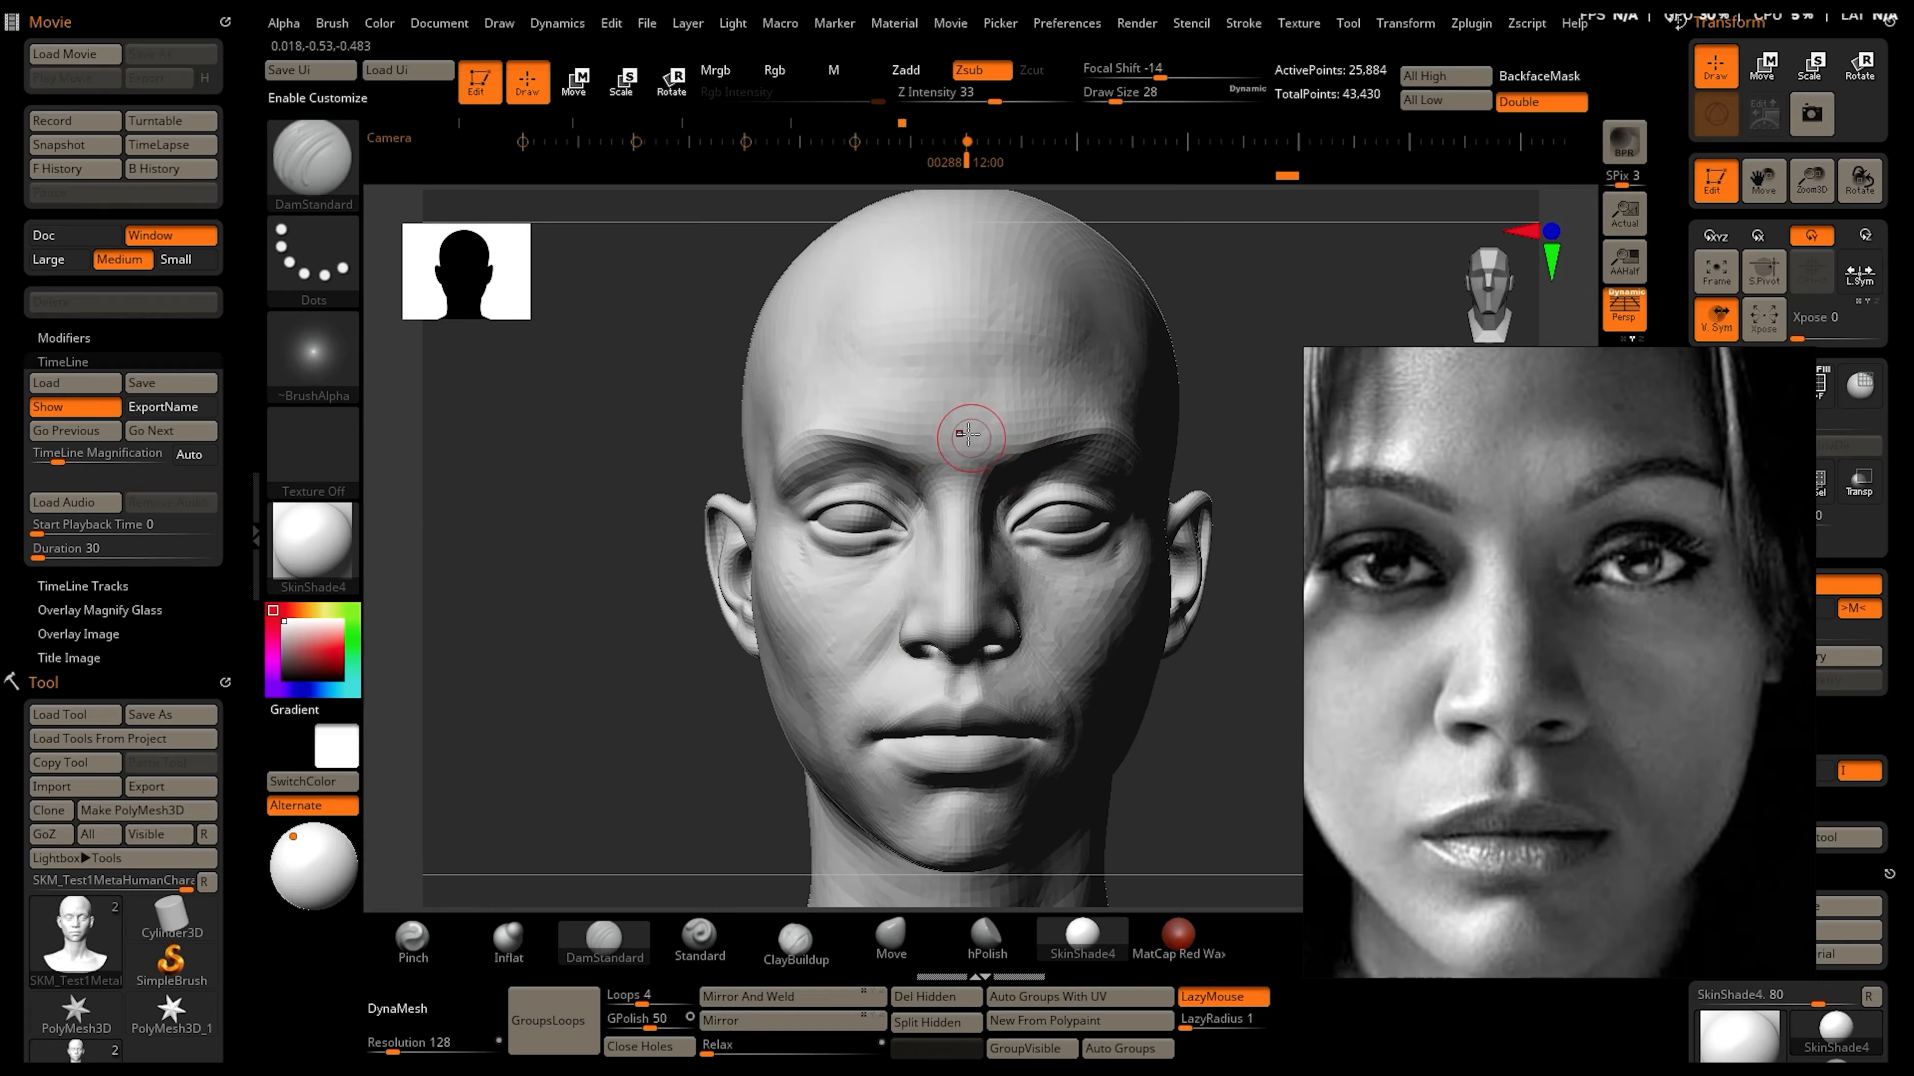
Recall the front camera view stored at the start of the timeline and choose the Move Topological brush for the eye area
{"action": "left_click", "coordinate": [986, 938]}
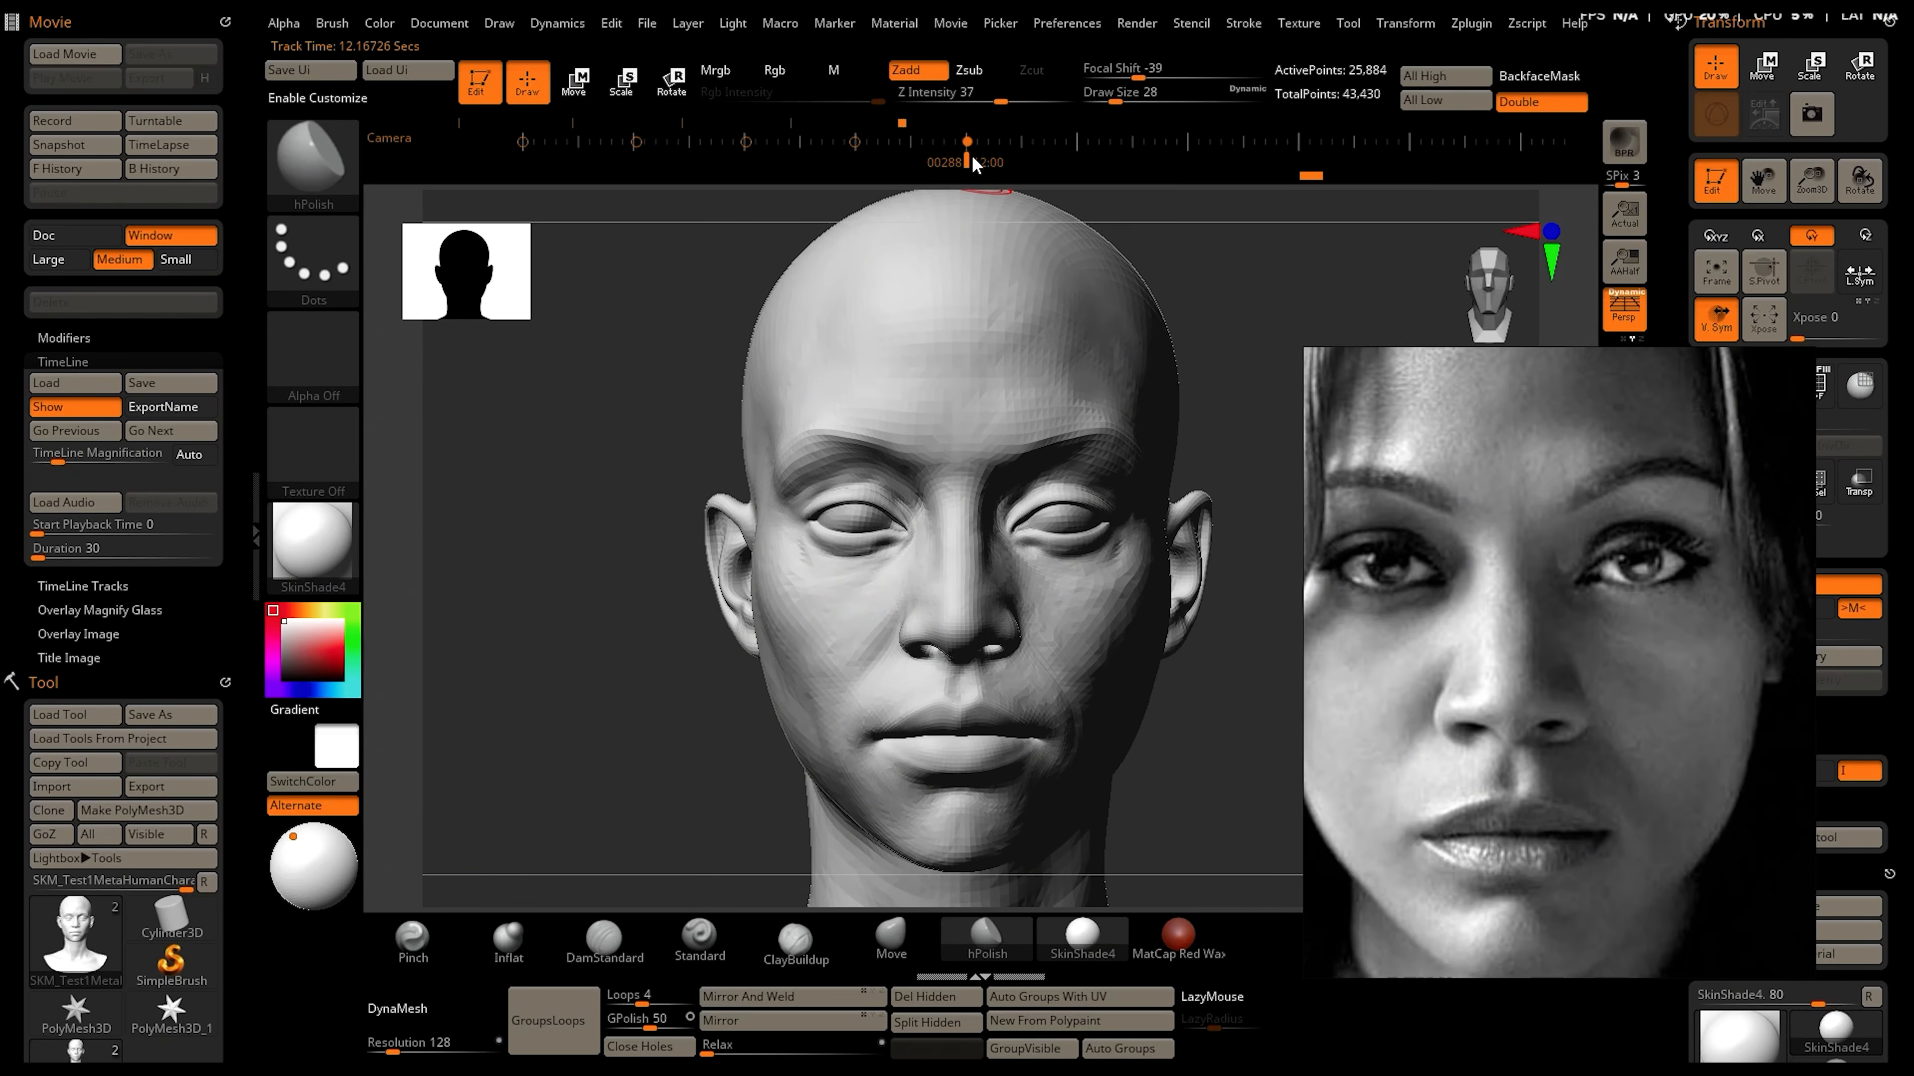
{"action": "left_click", "coordinate": [522, 142]}
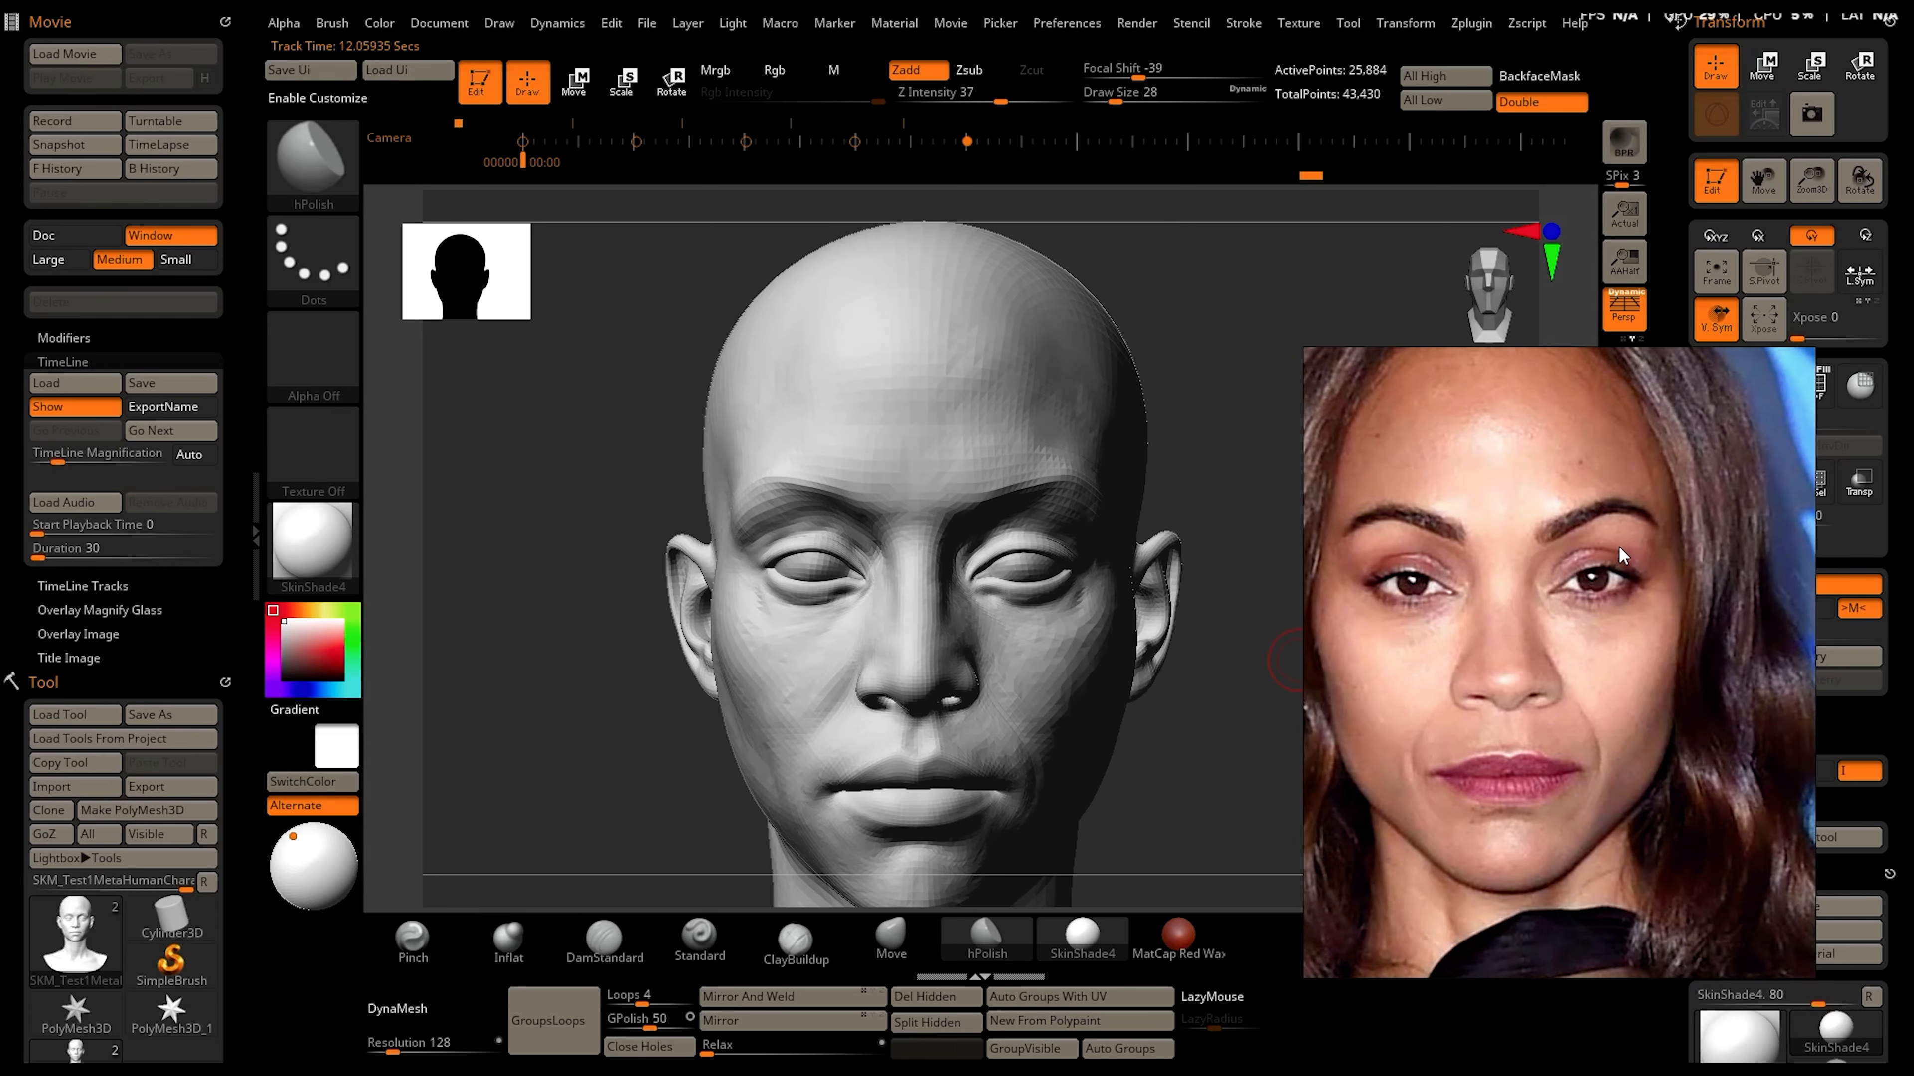
{"action": "key", "text": "b"}
{"action": "key", "text": "m"}
{"action": "key", "text": "t"}
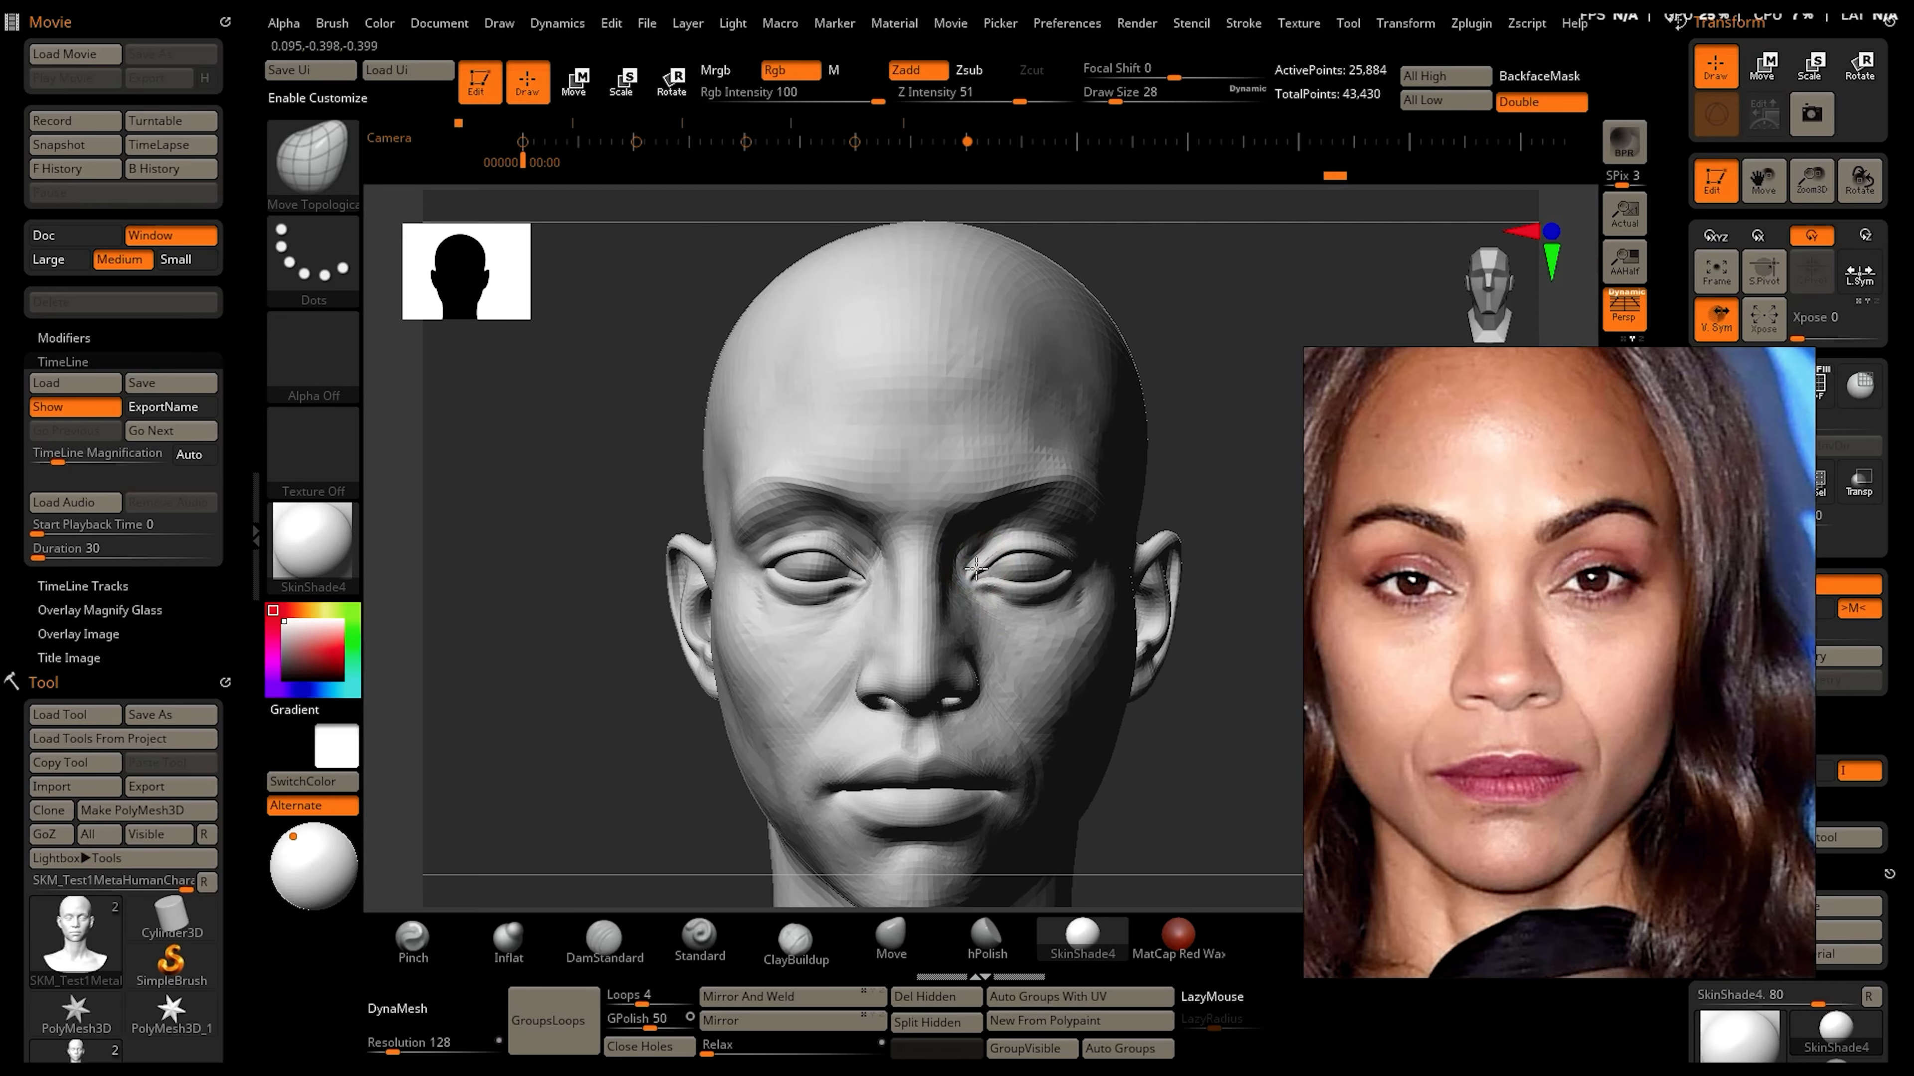
Centre the material light above the face and carve the upper eyelid creases with the DamStandard brush
{"action": "left_click", "coordinate": [637, 941]}
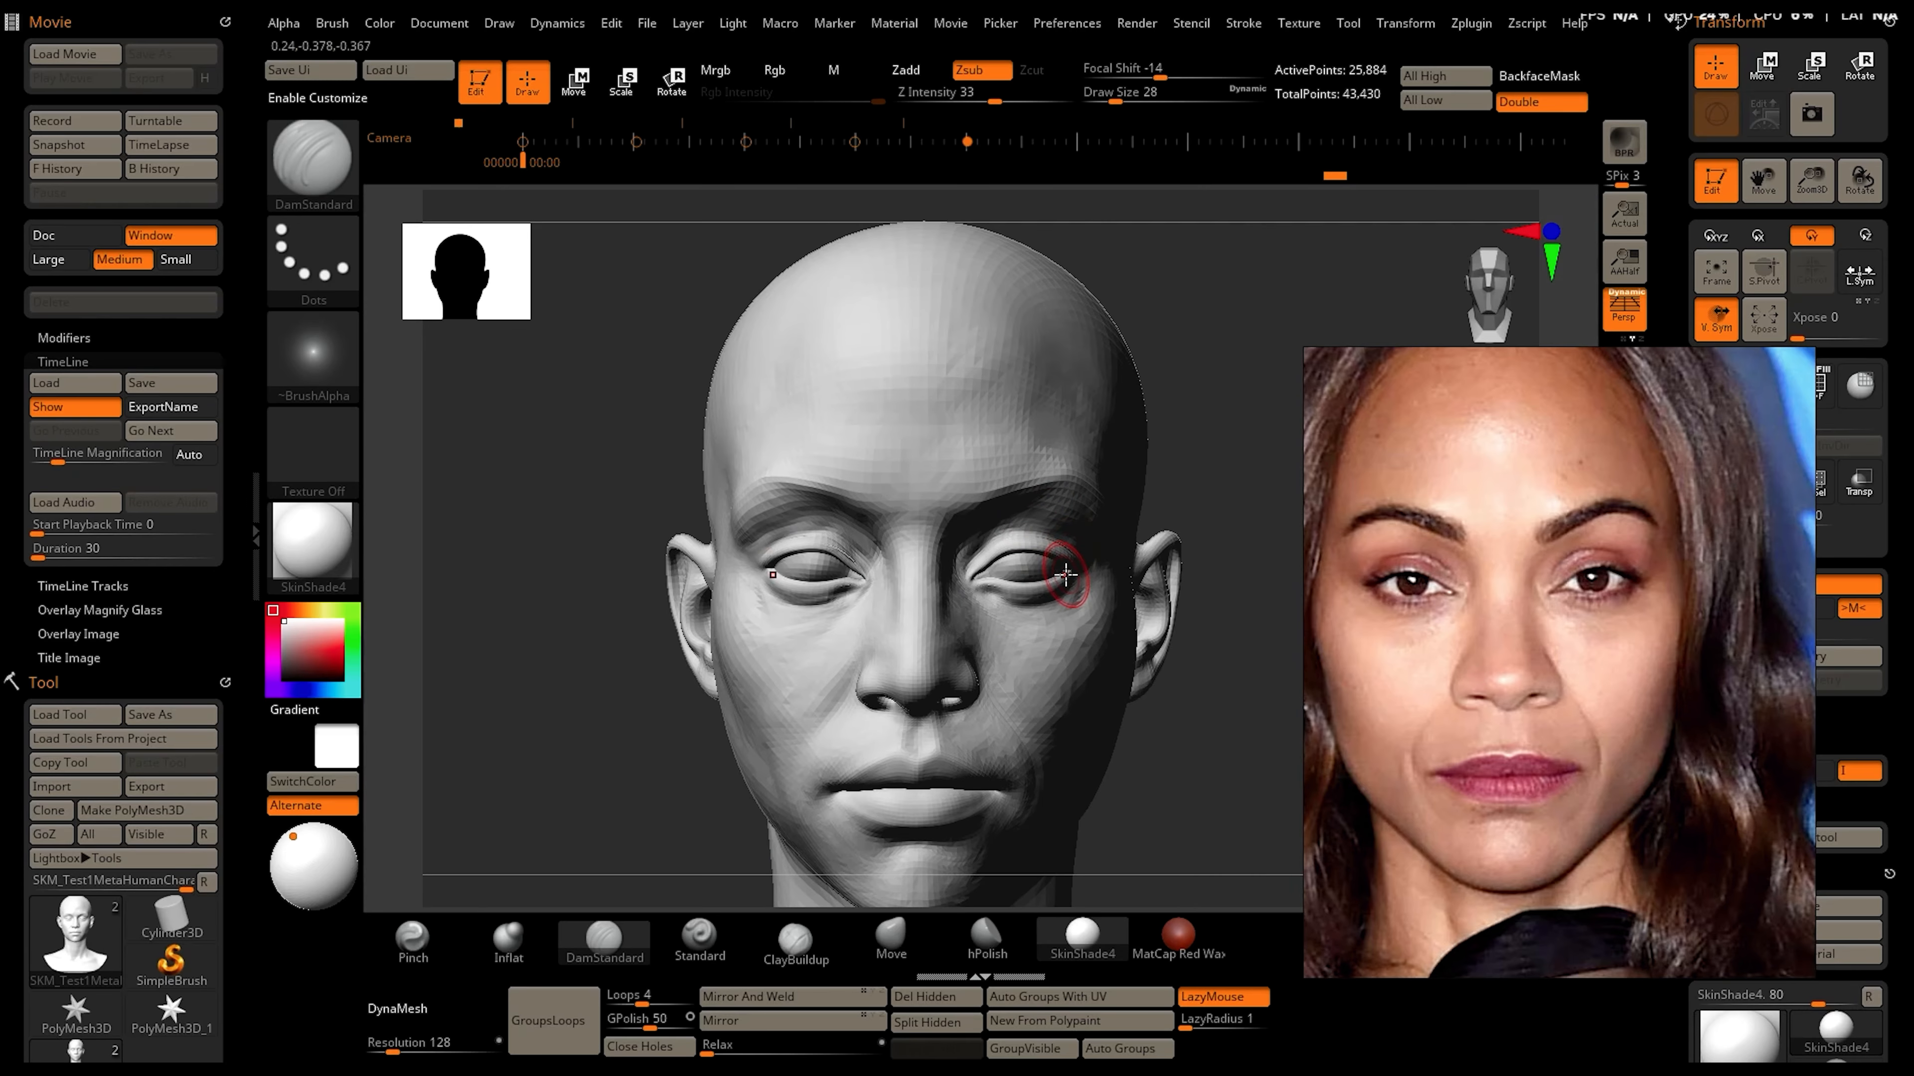
{"action": "left_click_drag", "start_coordinate": [289, 837], "coordinate": [311, 836]}
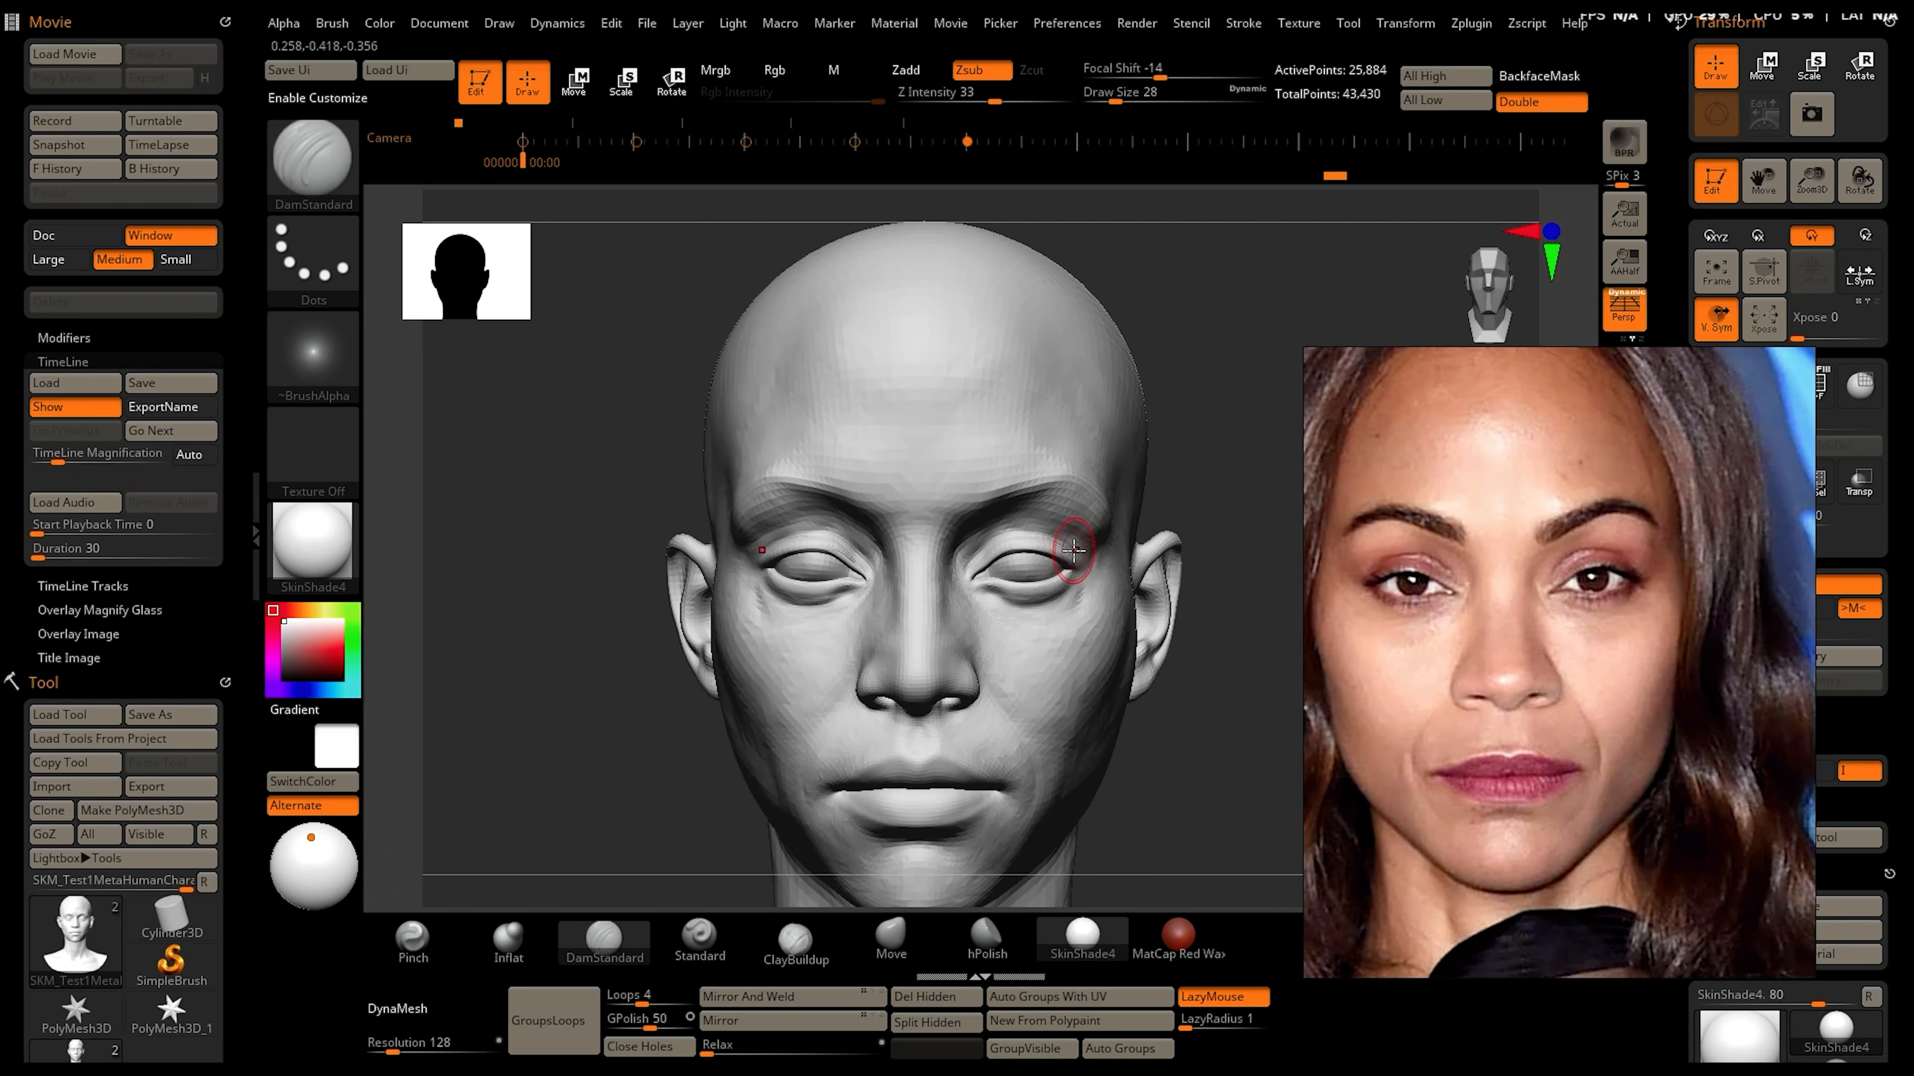
{"action": "mouse_move", "coordinate": [1049, 536]}
{"action": "left_mouse_down"}
{"action": "mouse_move", "coordinate": [1006, 529]}
{"action": "mouse_move", "coordinate": [970, 556]}
{"action": "left_mouse_up"}
{"action": "mouse_move", "coordinate": [999, 534]}
{"action": "left_mouse_down"}
{"action": "mouse_move", "coordinate": [970, 556]}
{"action": "mouse_move", "coordinate": [988, 536]}
{"action": "mouse_move", "coordinate": [1084, 562]}
{"action": "left_mouse_up"}
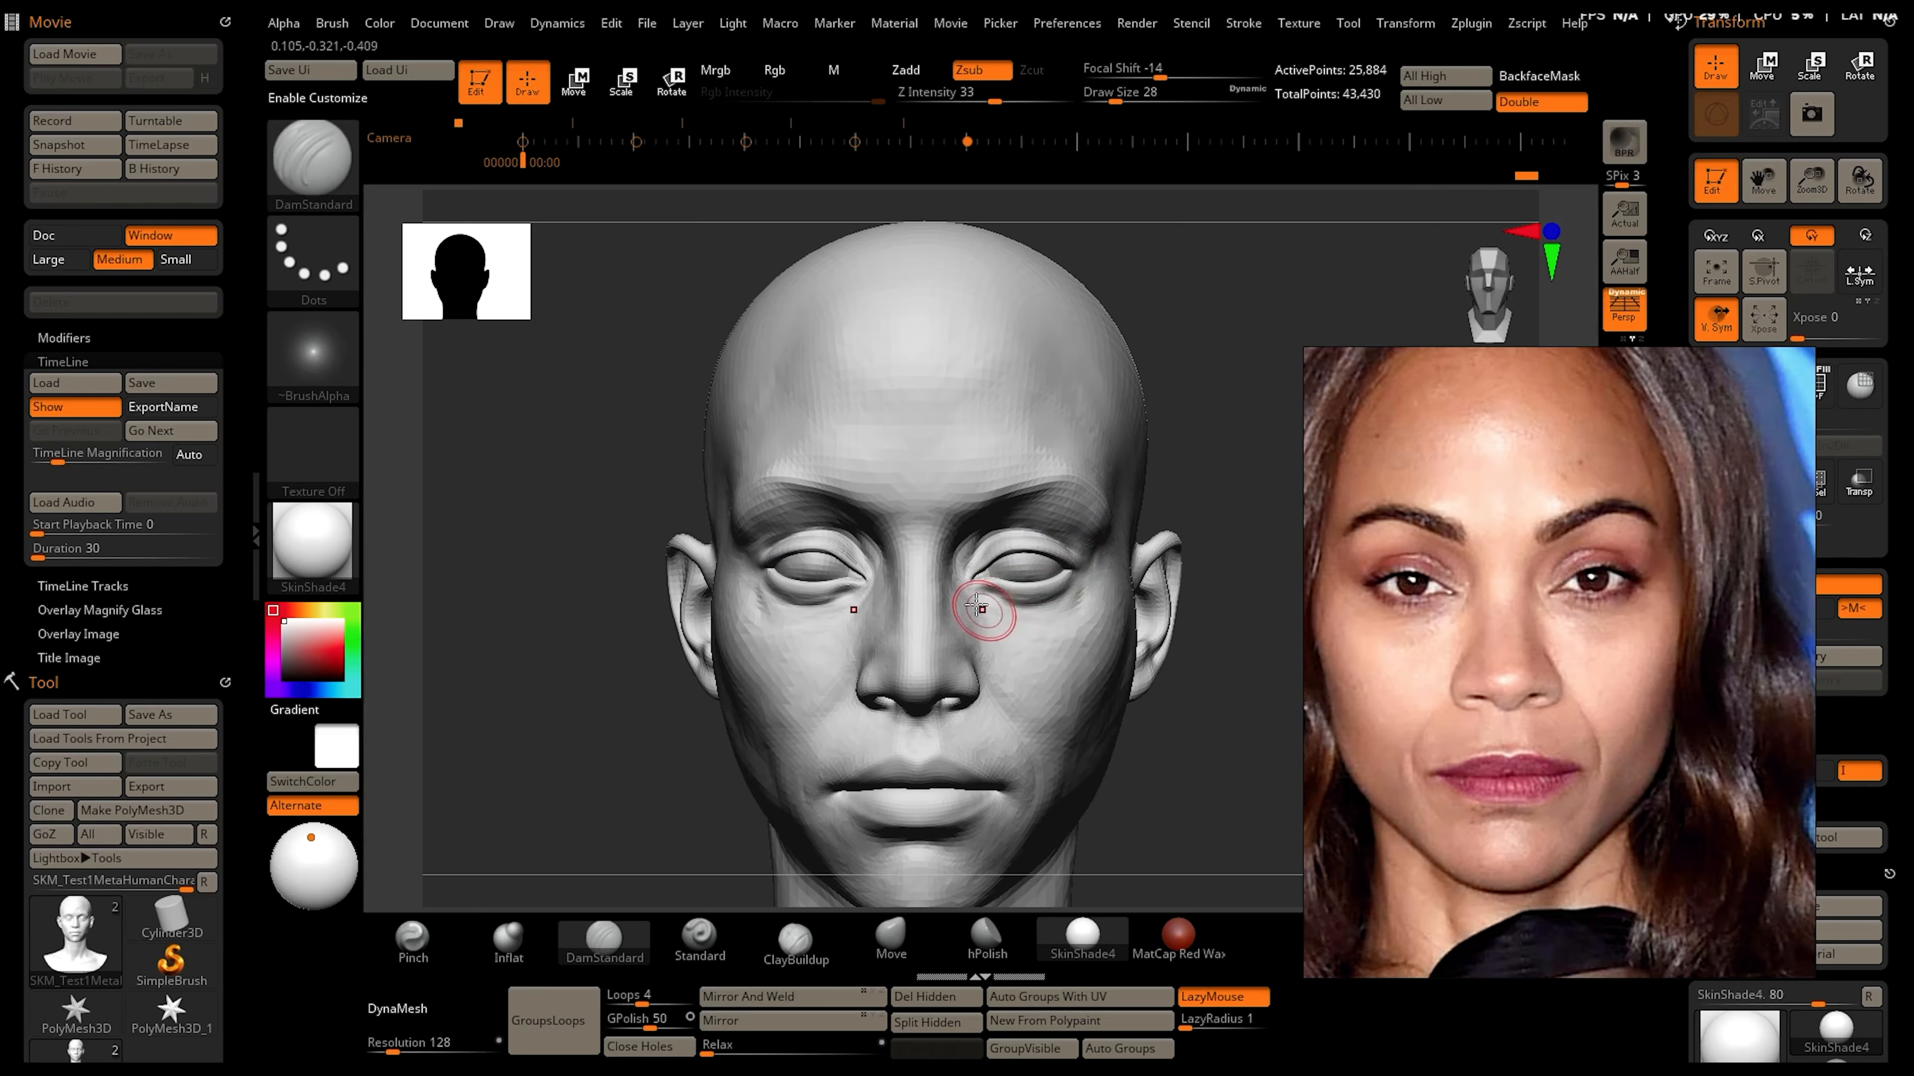
Carve the folds running from the nose to the mouth corners with DamStandard, and switch to the Inflate brush around the mouth
{"action": "left_click_drag", "start_coordinate": [1015, 750], "coordinate": [991, 696]}
{"action": "mouse_move", "coordinate": [1032, 784]}
{"action": "left_mouse_down"}
{"action": "mouse_move", "coordinate": [1017, 730]}
{"action": "mouse_move", "coordinate": [1036, 784]}
{"action": "left_mouse_up"}
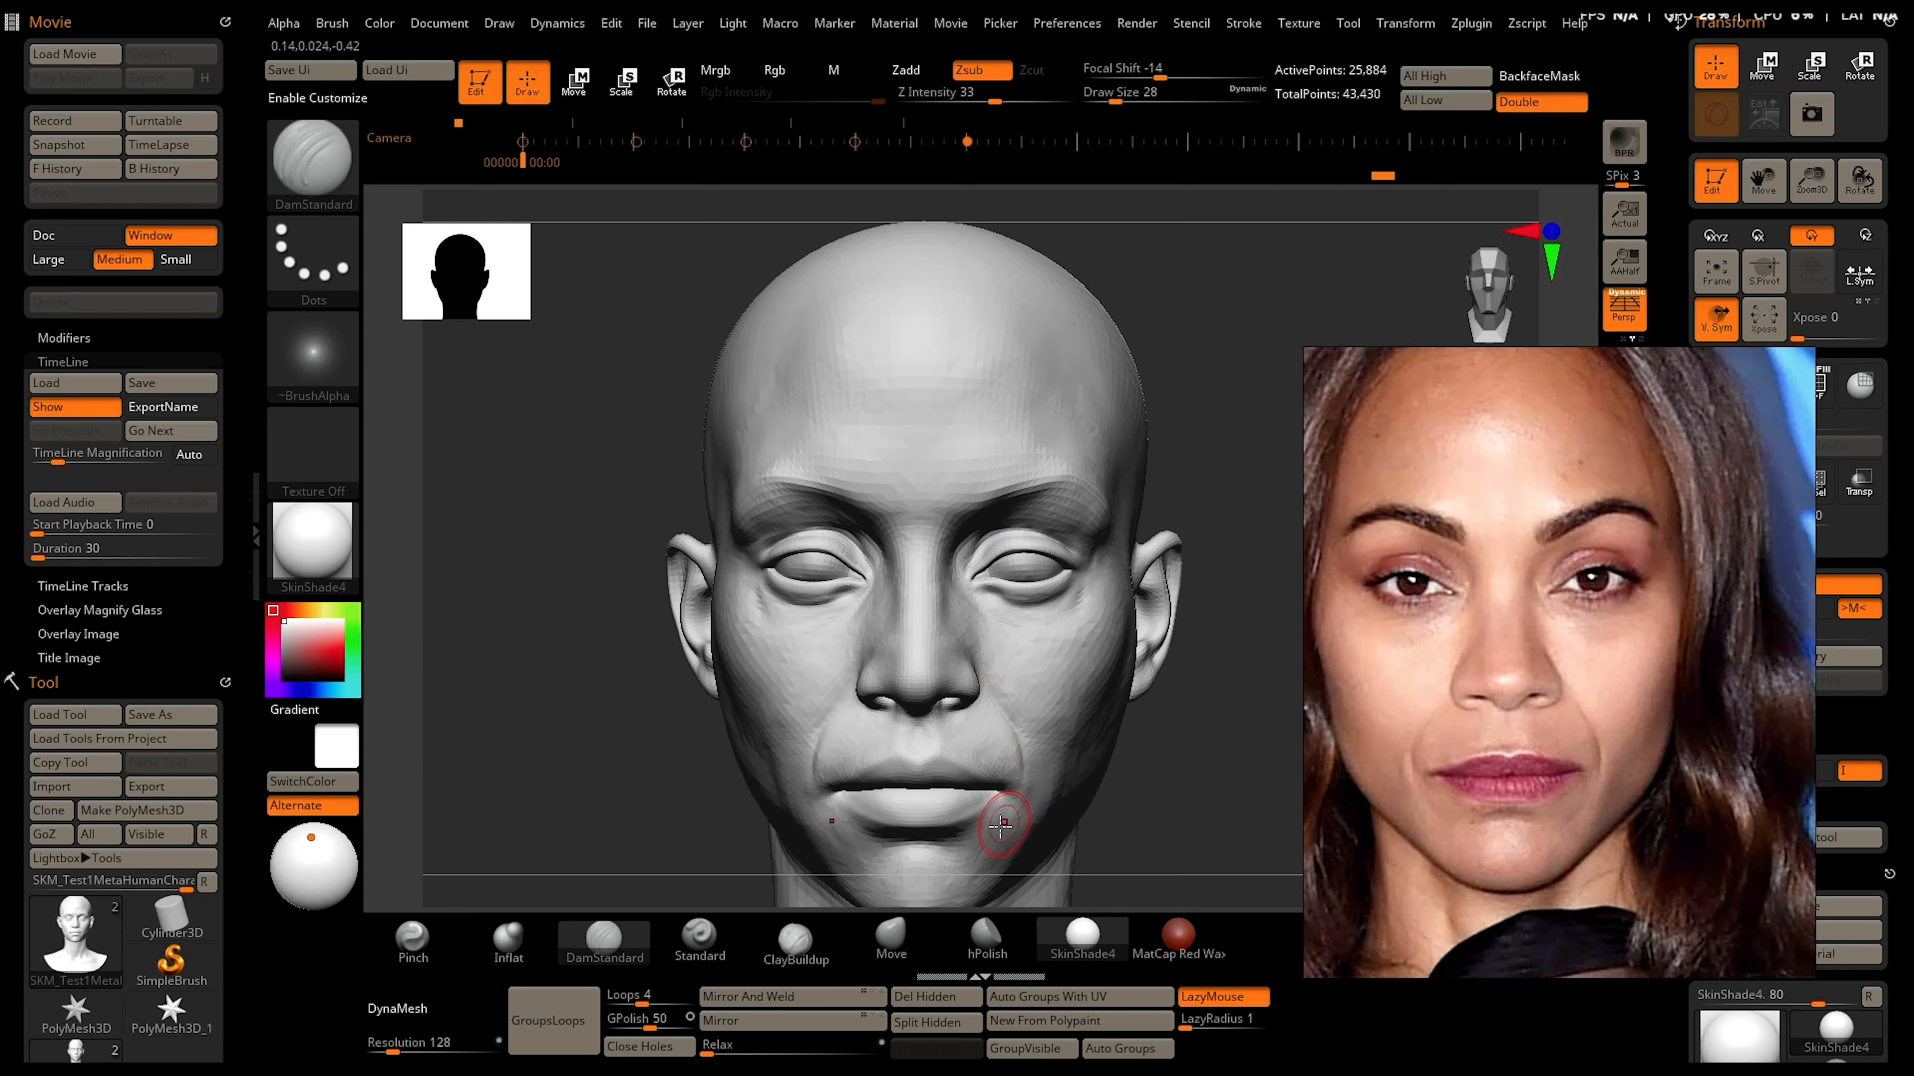
{"action": "left_click", "coordinate": [508, 939]}
Refine the outer cheek and jawline contour against the front portrait with the Move brush, enlarging it to draw size 48
{"action": "key", "text": "b"}
{"action": "key", "text": "m"}
{"action": "key", "text": "v"}
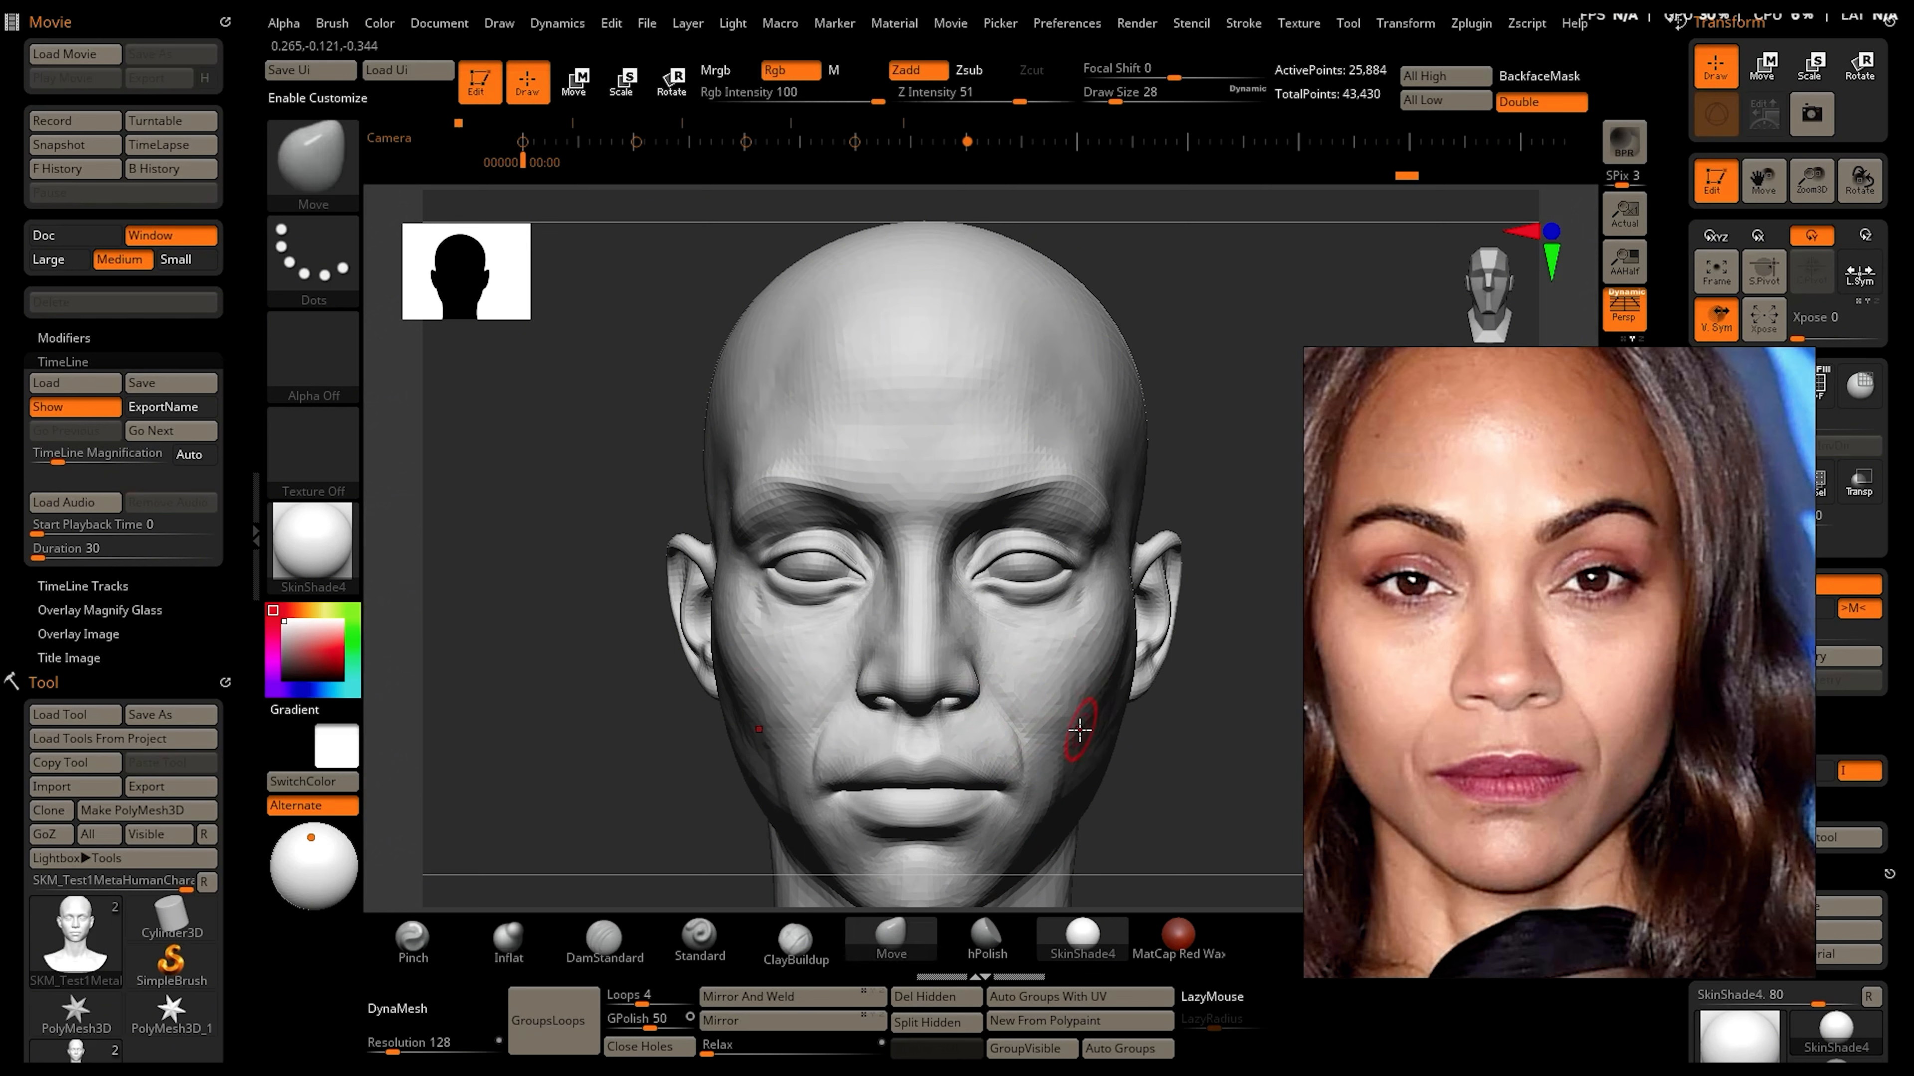
{"action": "left_click_drag", "start_coordinate": [1081, 726], "coordinate": [1025, 851]}
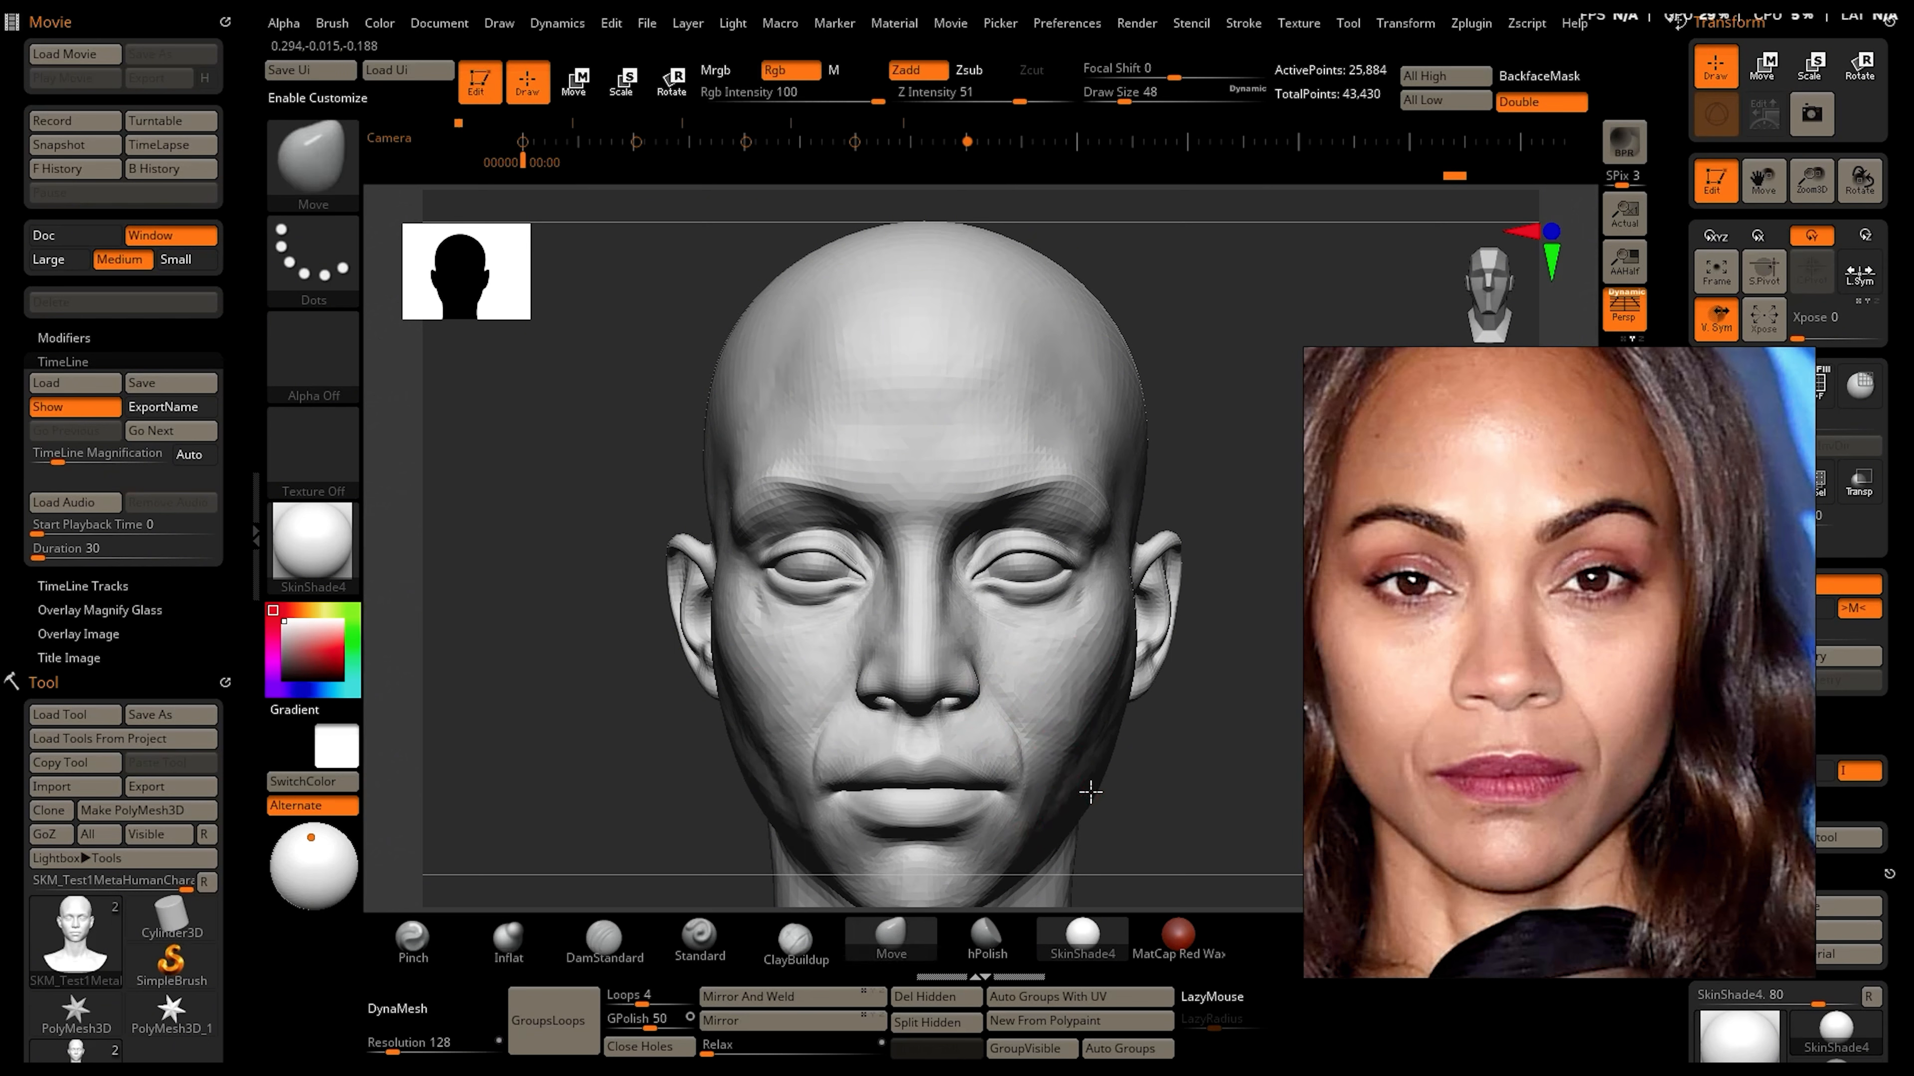
{"action": "left_click_drag", "start_coordinate": [1127, 662], "coordinate": [1077, 727]}
{"action": "key", "text": "shift"}
{"action": "left_click_drag", "start_coordinate": [1206, 664], "coordinate": [1273, 656]}
{"action": "left_click_drag", "start_coordinate": [531, 167], "coordinate": [524, 163]}
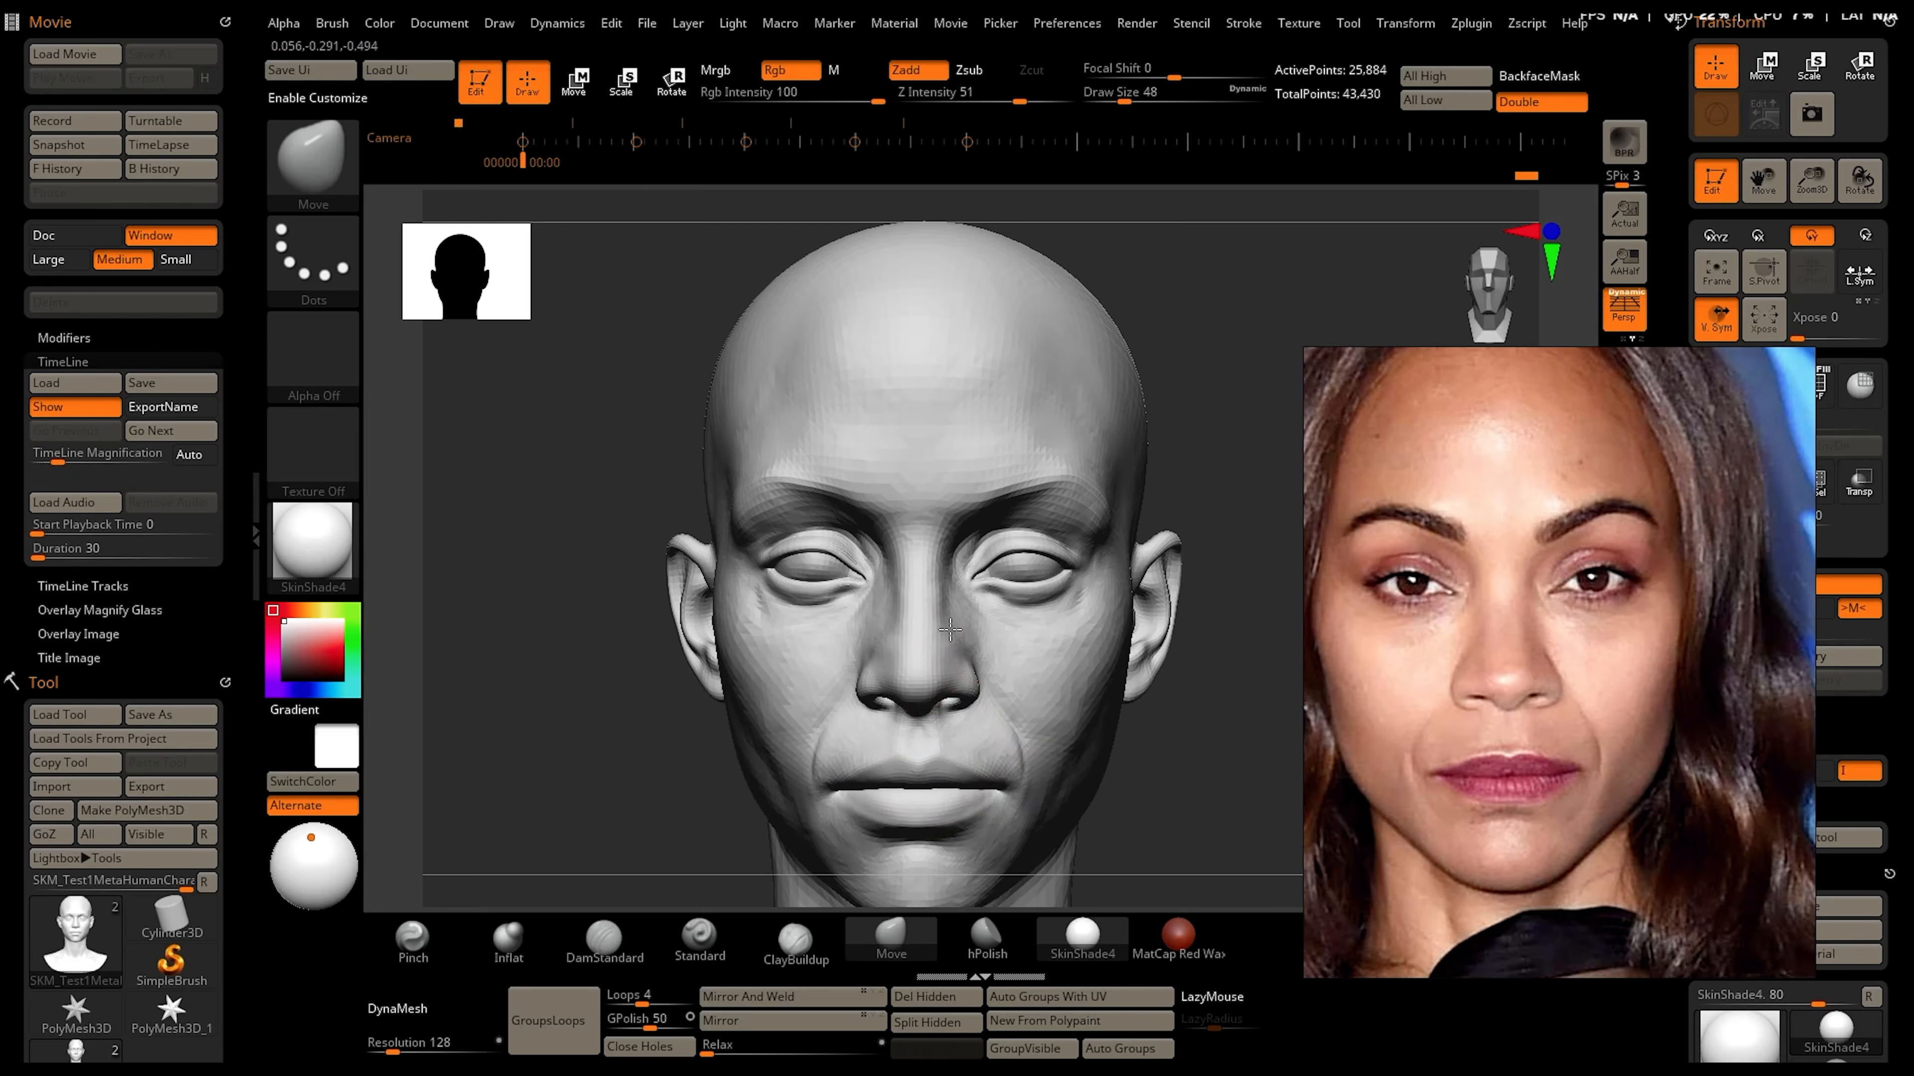
Work the nose bridge with the Inflate brush and nudge the inner eye corners with a smaller Move brush
{"action": "left_click", "coordinate": [486, 962]}
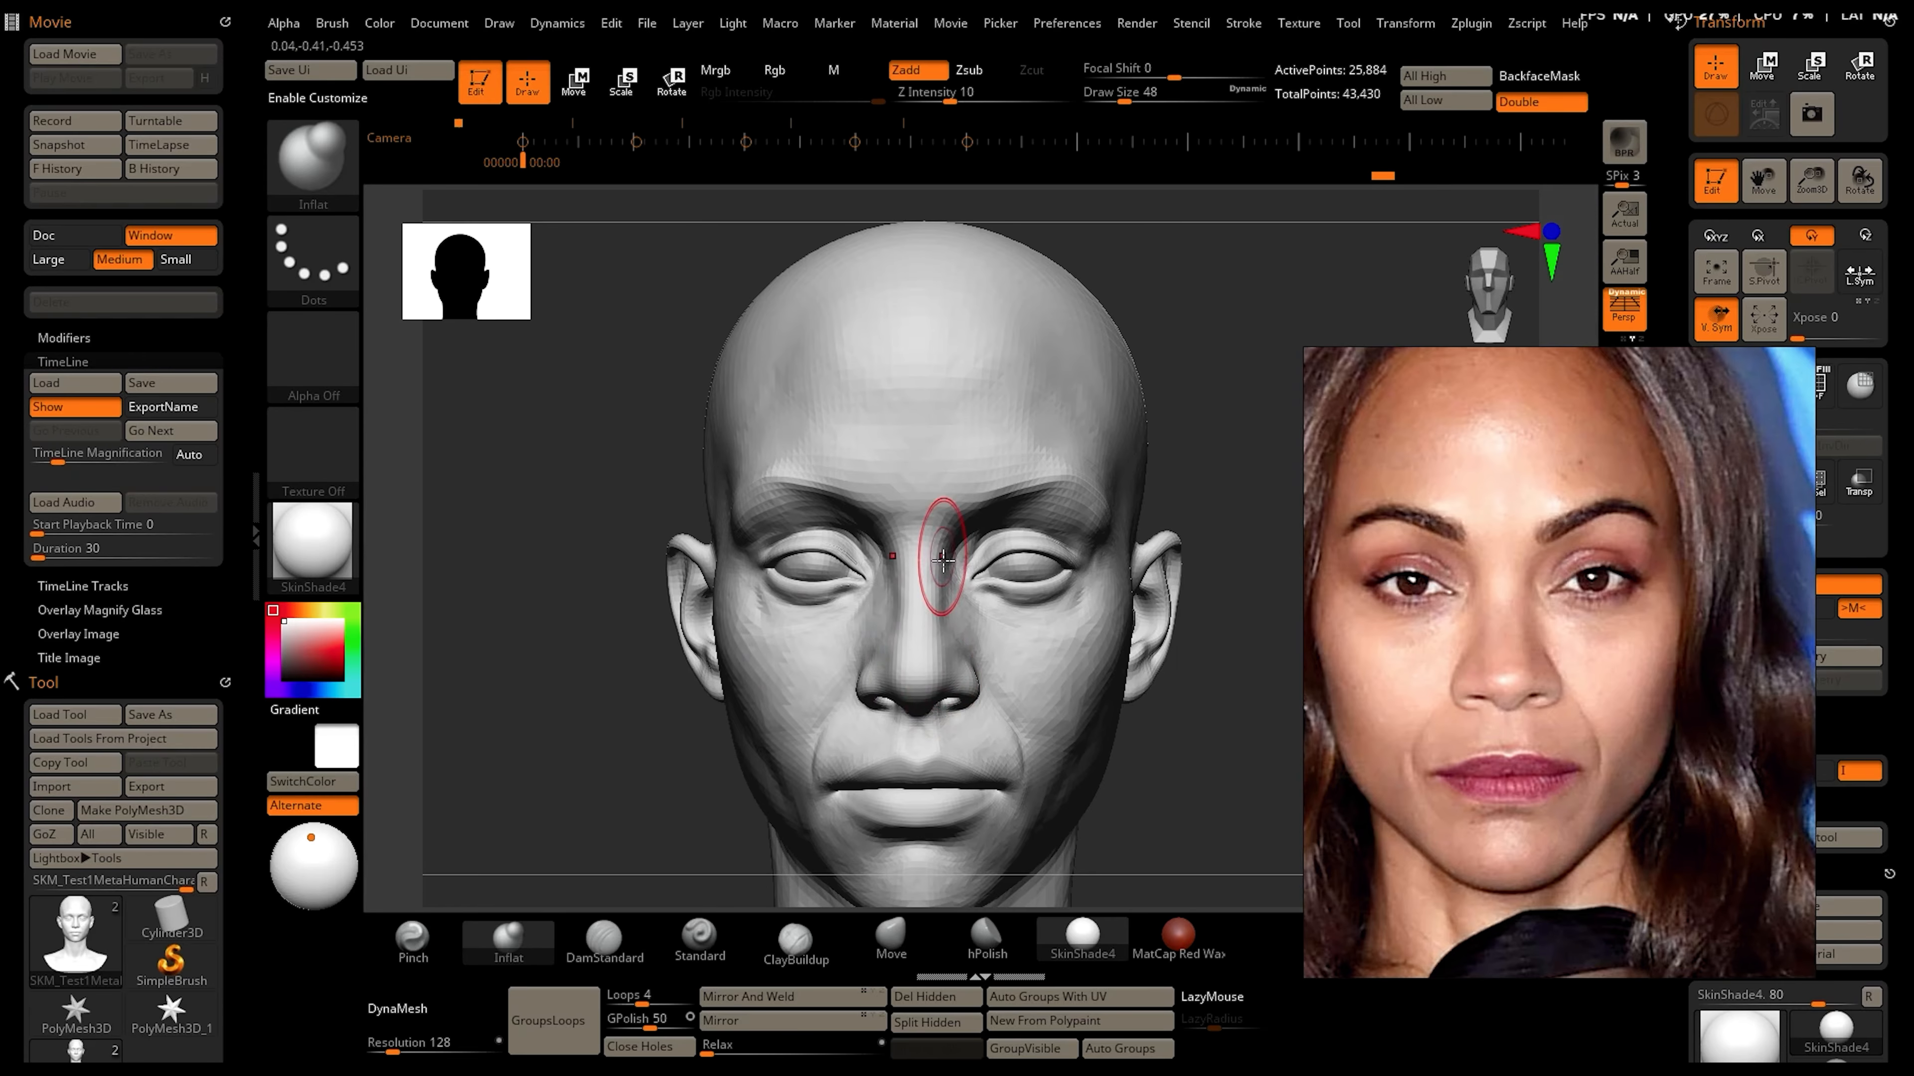
{"action": "key", "text": "b"}
{"action": "key", "text": "m"}
{"action": "key", "text": "v"}
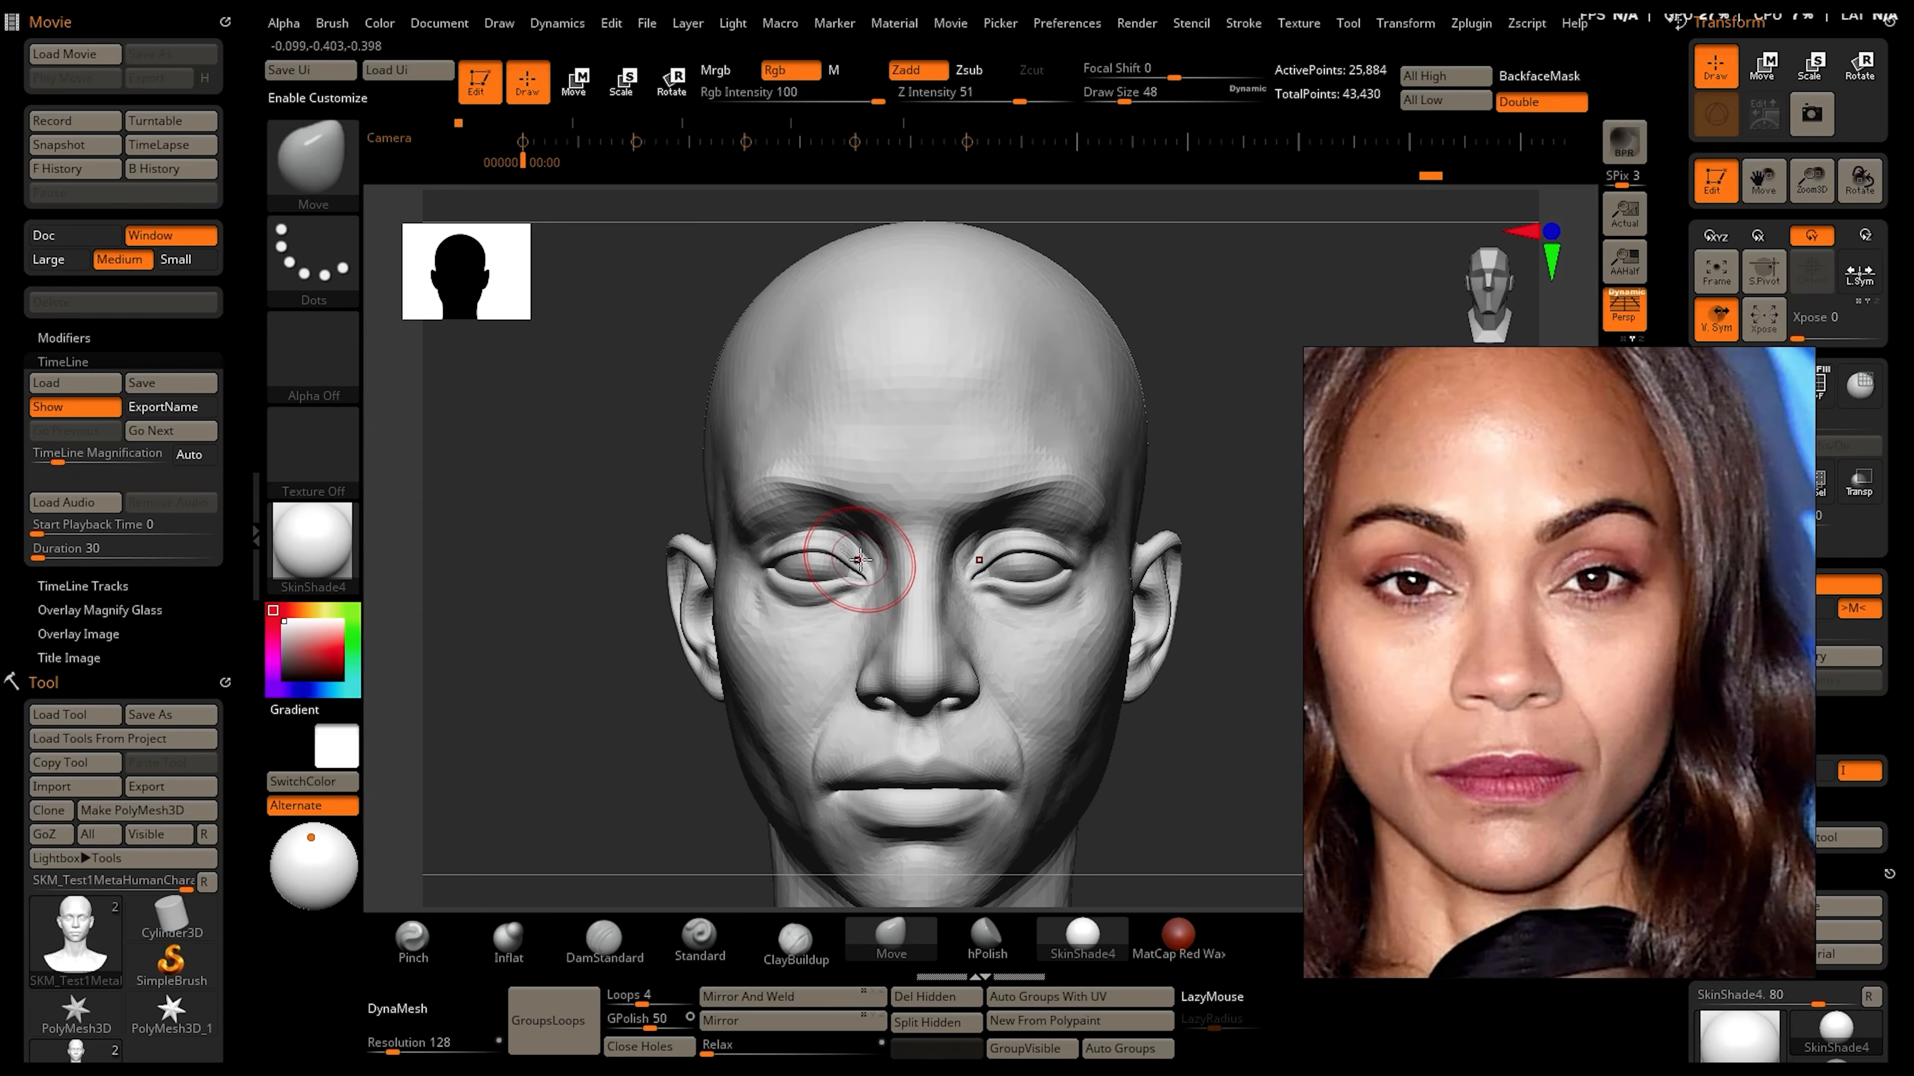
{"action": "key", "text": "["}
{"action": "left_click_drag", "start_coordinate": [848, 550], "coordinate": [853, 545]}
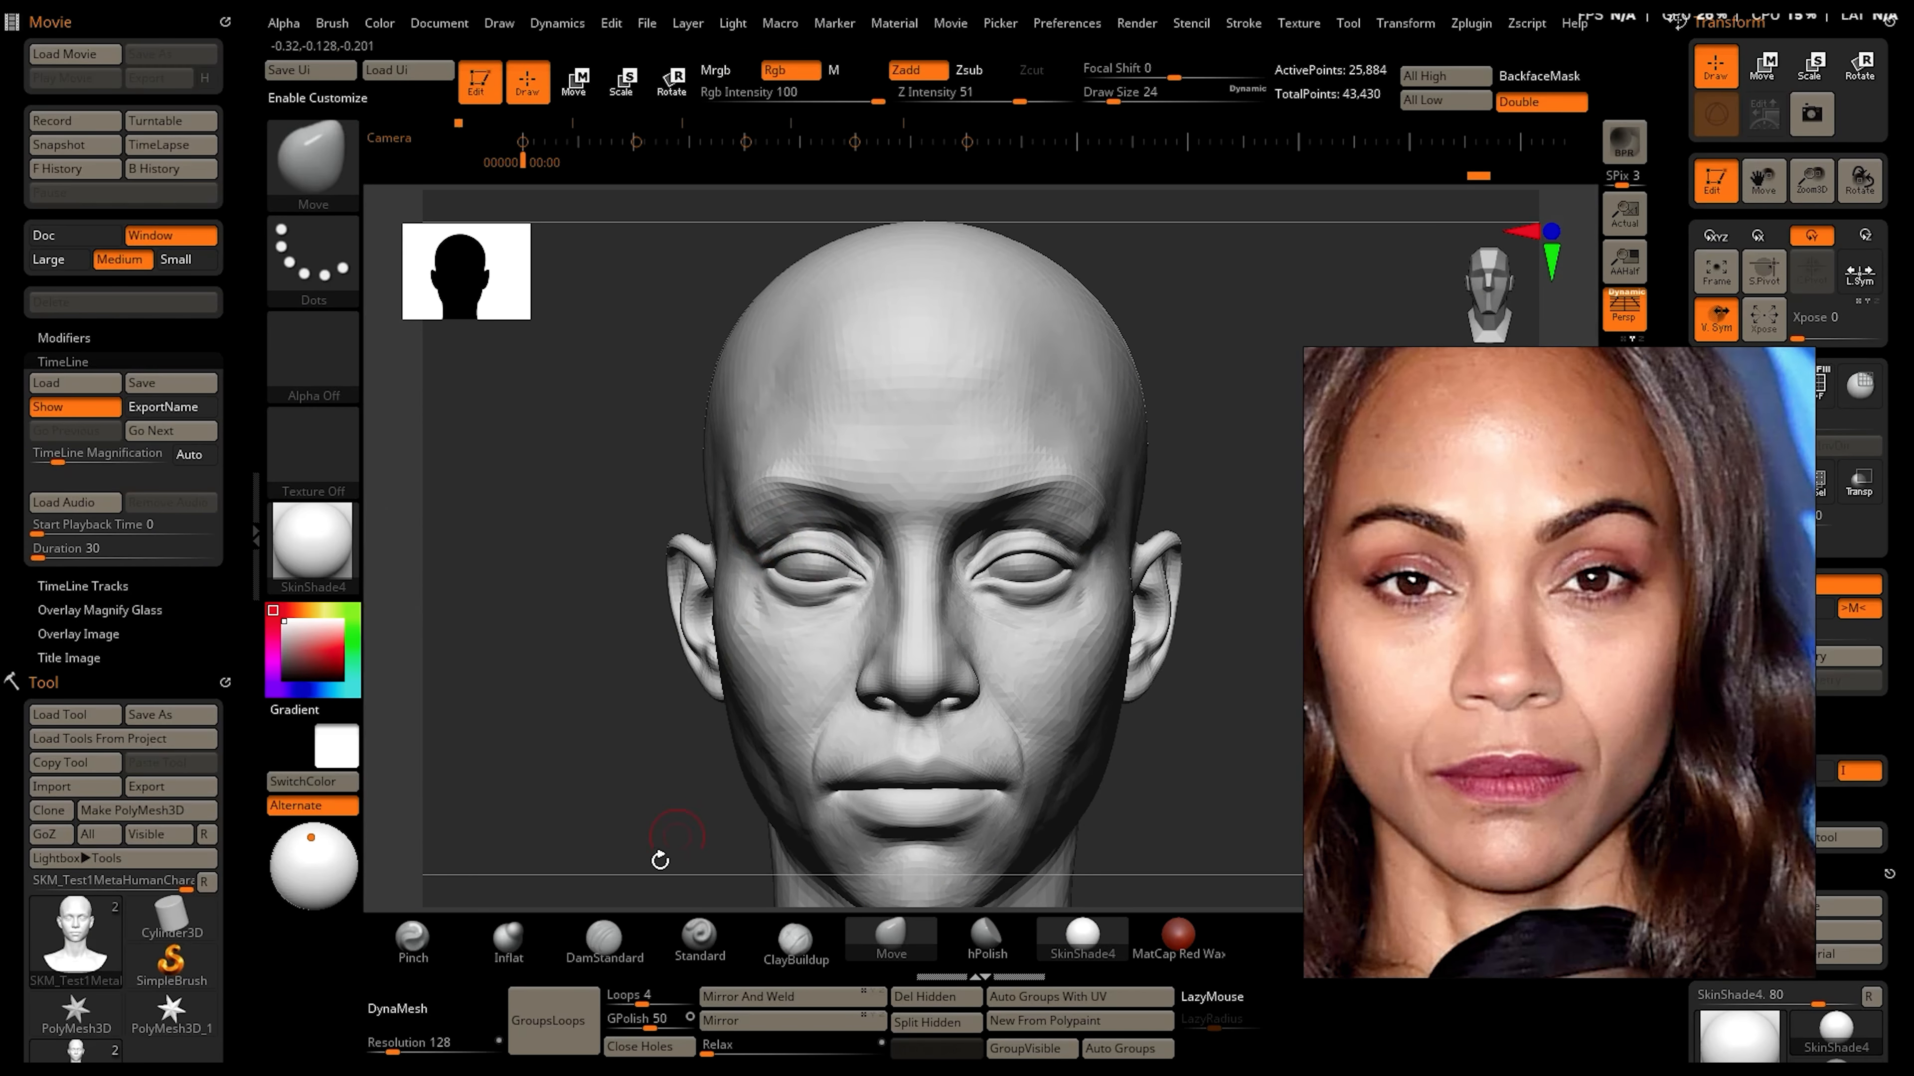
Refine the inner brows and lower forehead with the DamStandard and Inflate brushes
{"action": "left_click", "coordinate": [604, 939]}
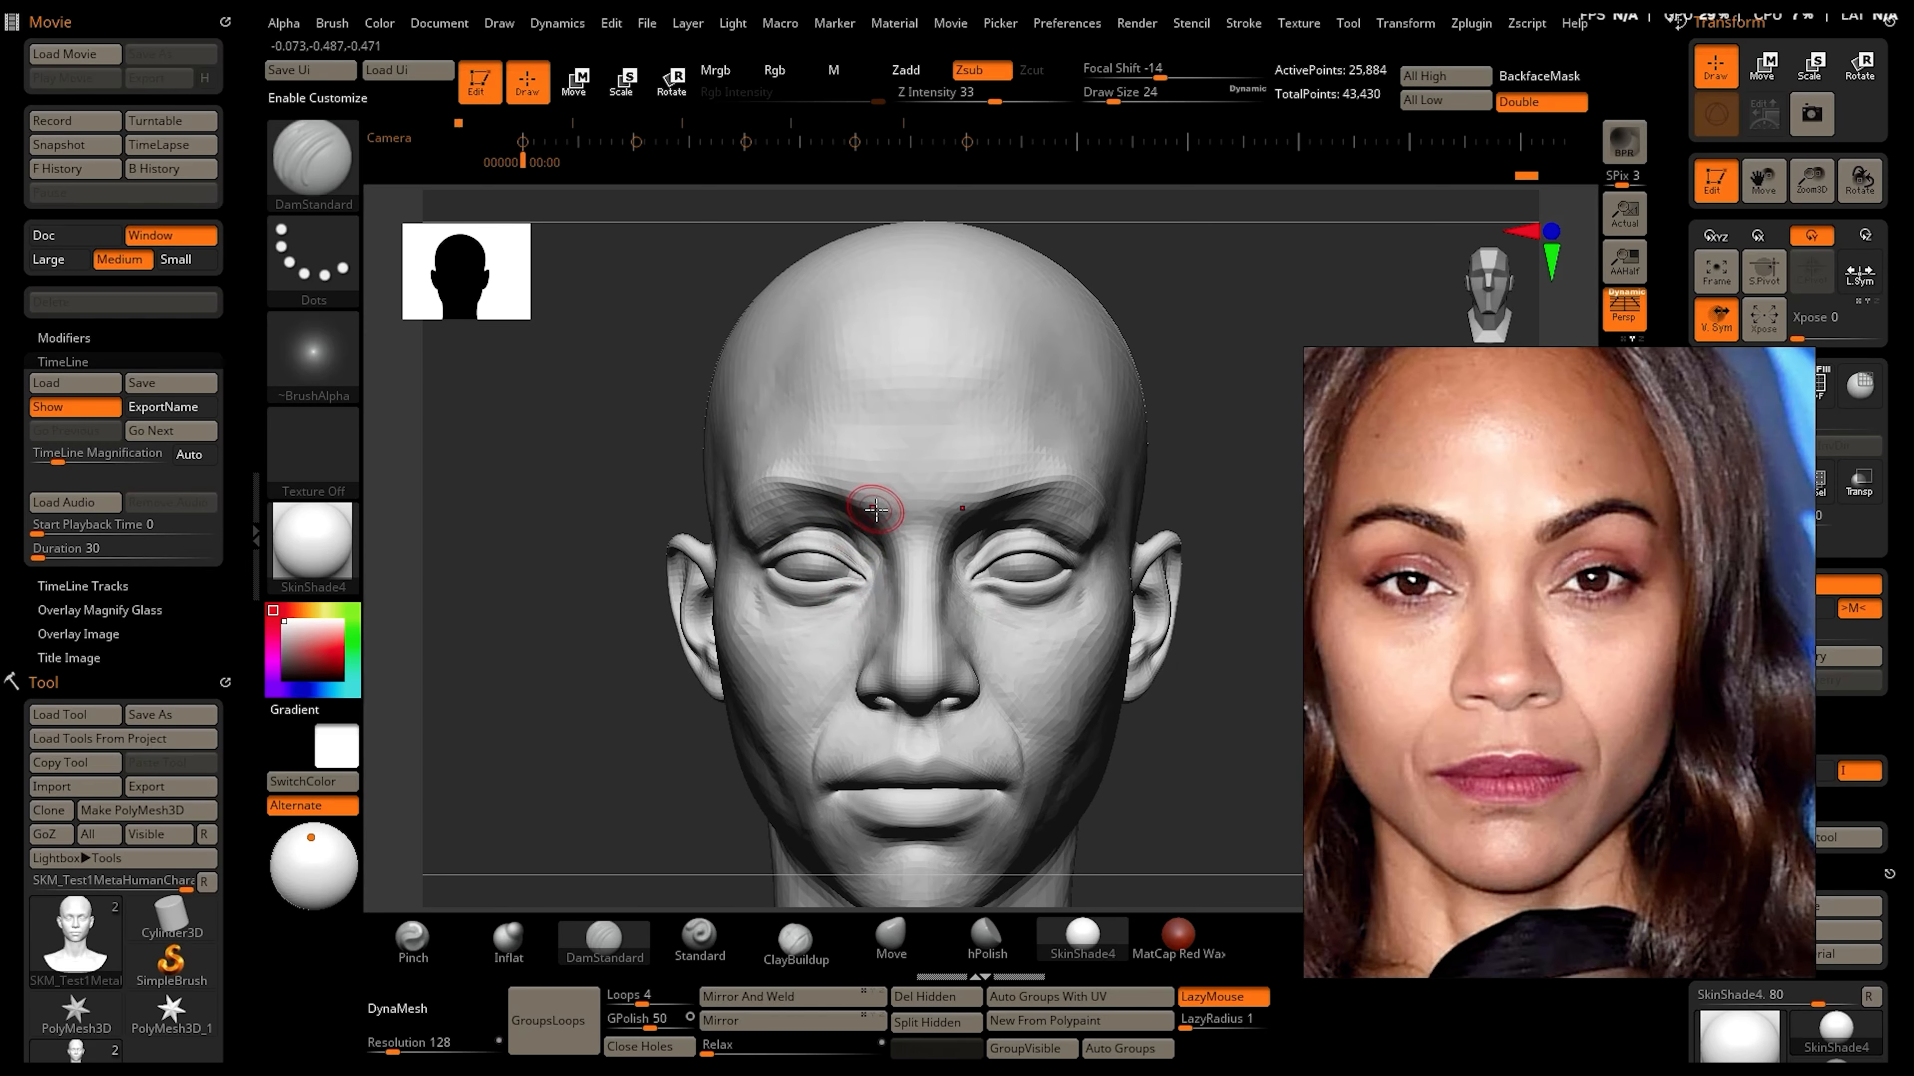
{"action": "key", "text": "b"}
{"action": "key", "text": "i"}
{"action": "key", "text": "n"}
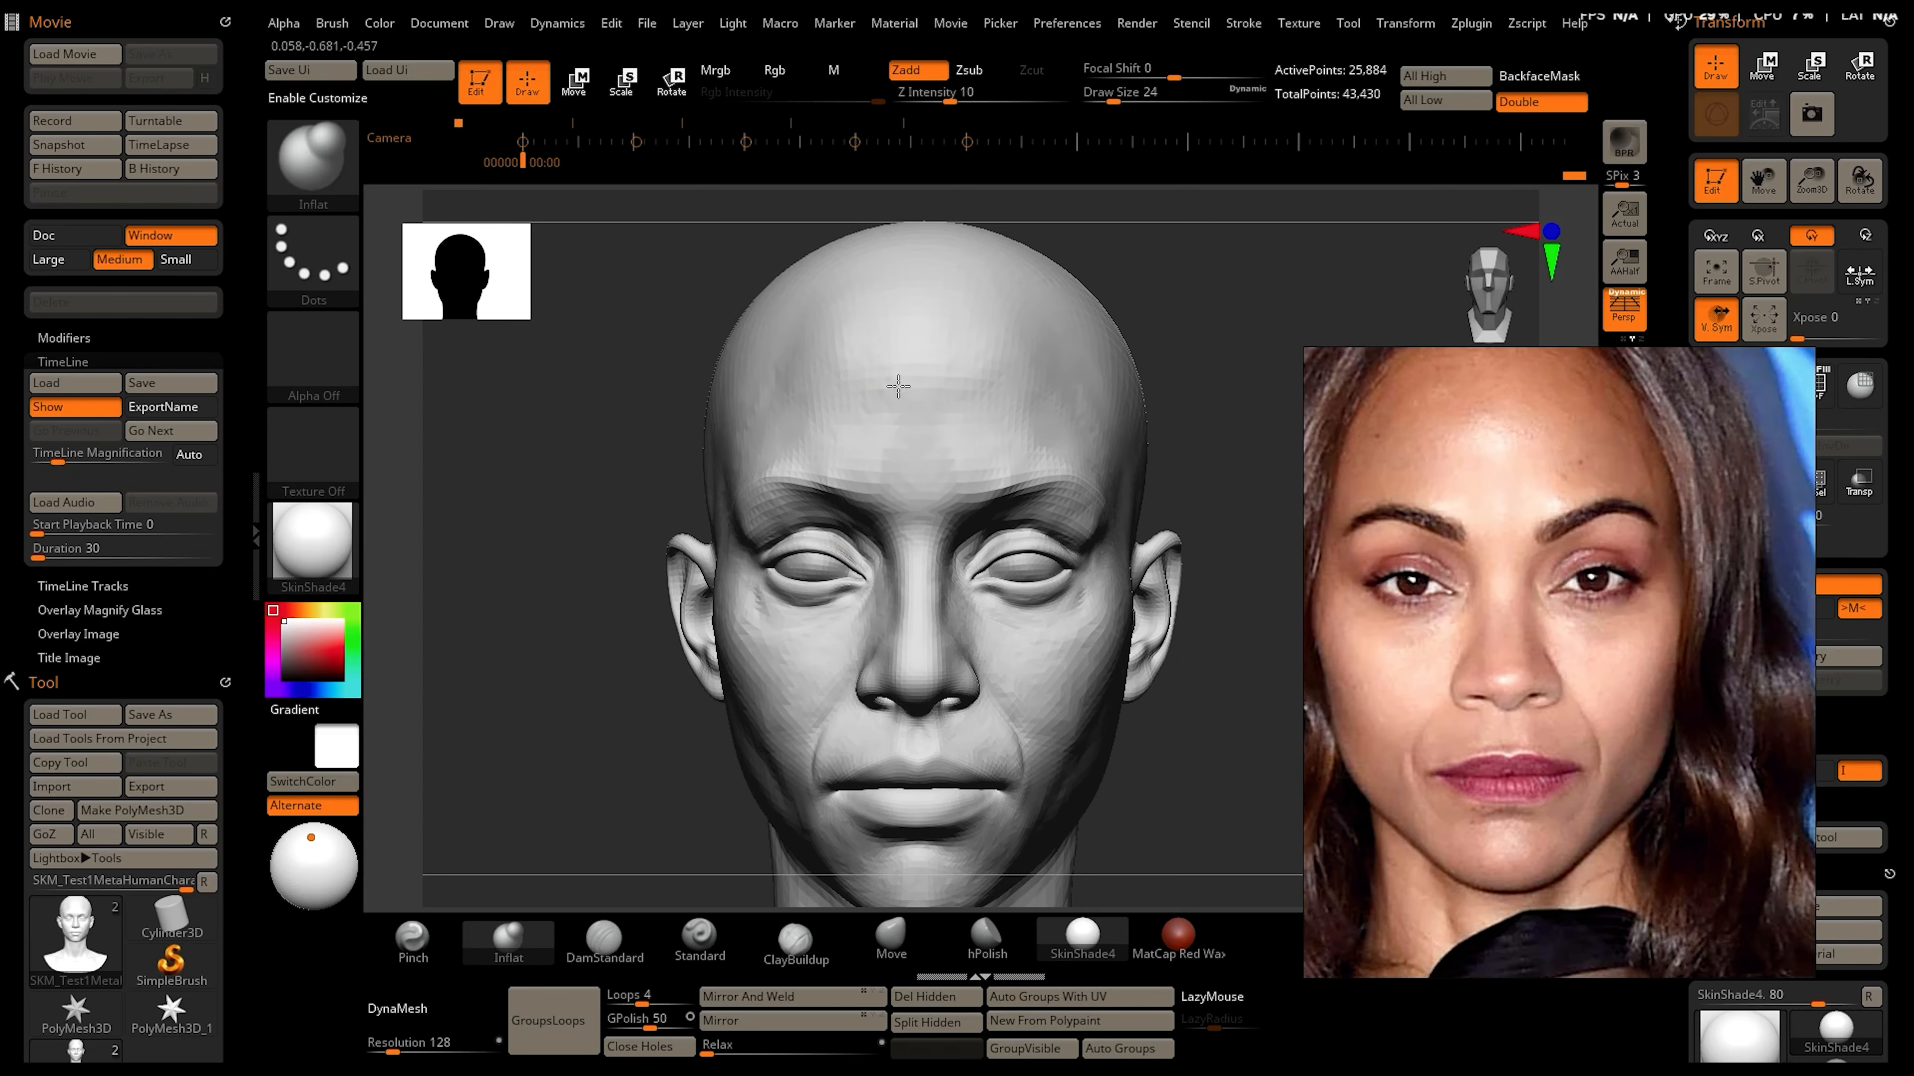
Smooth the lower cheeks and the area beside the outer eye corners, adjusting the cheek contour with the Move brush
{"action": "key", "text": "shift"}
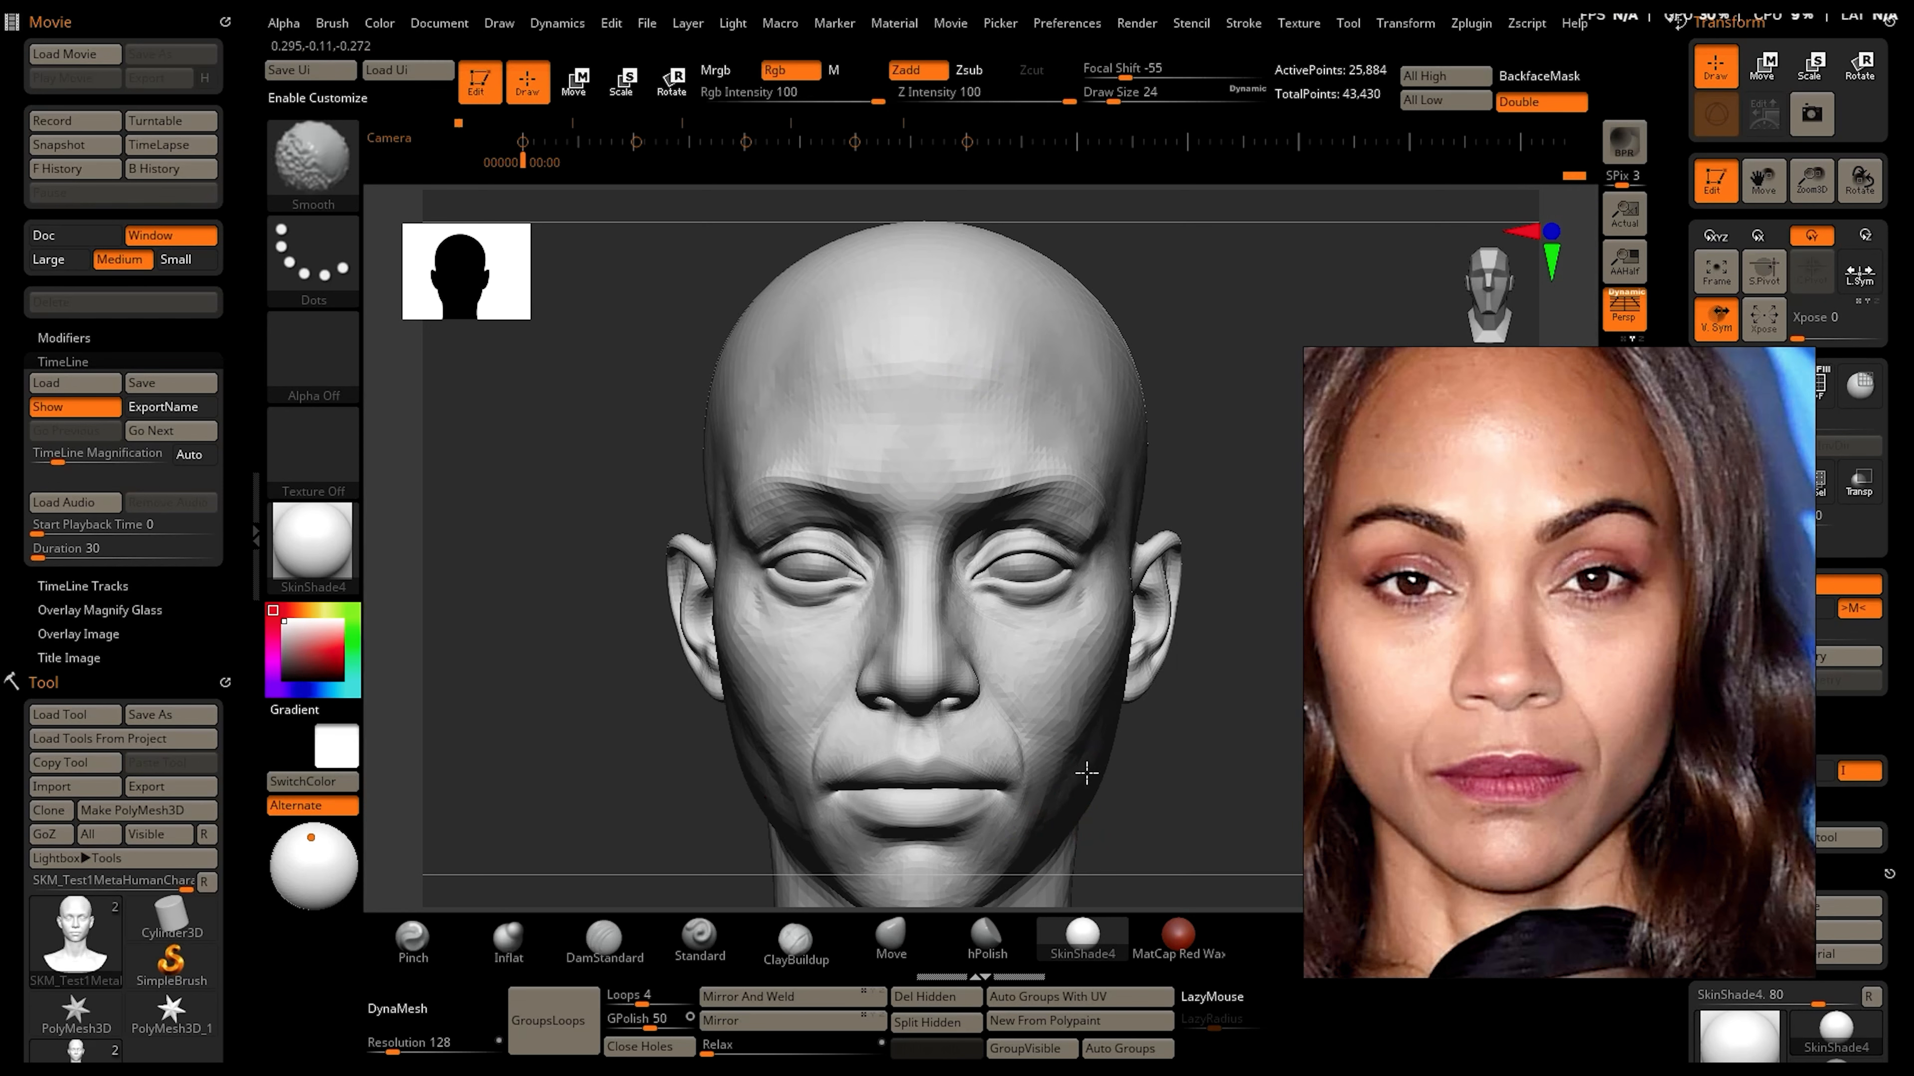
{"action": "left_click_drag", "start_coordinate": [1081, 734], "coordinate": [1087, 729], "text": "shift"}
{"action": "key", "text": "b"}
{"action": "key", "text": "m"}
{"action": "key", "text": "v"}
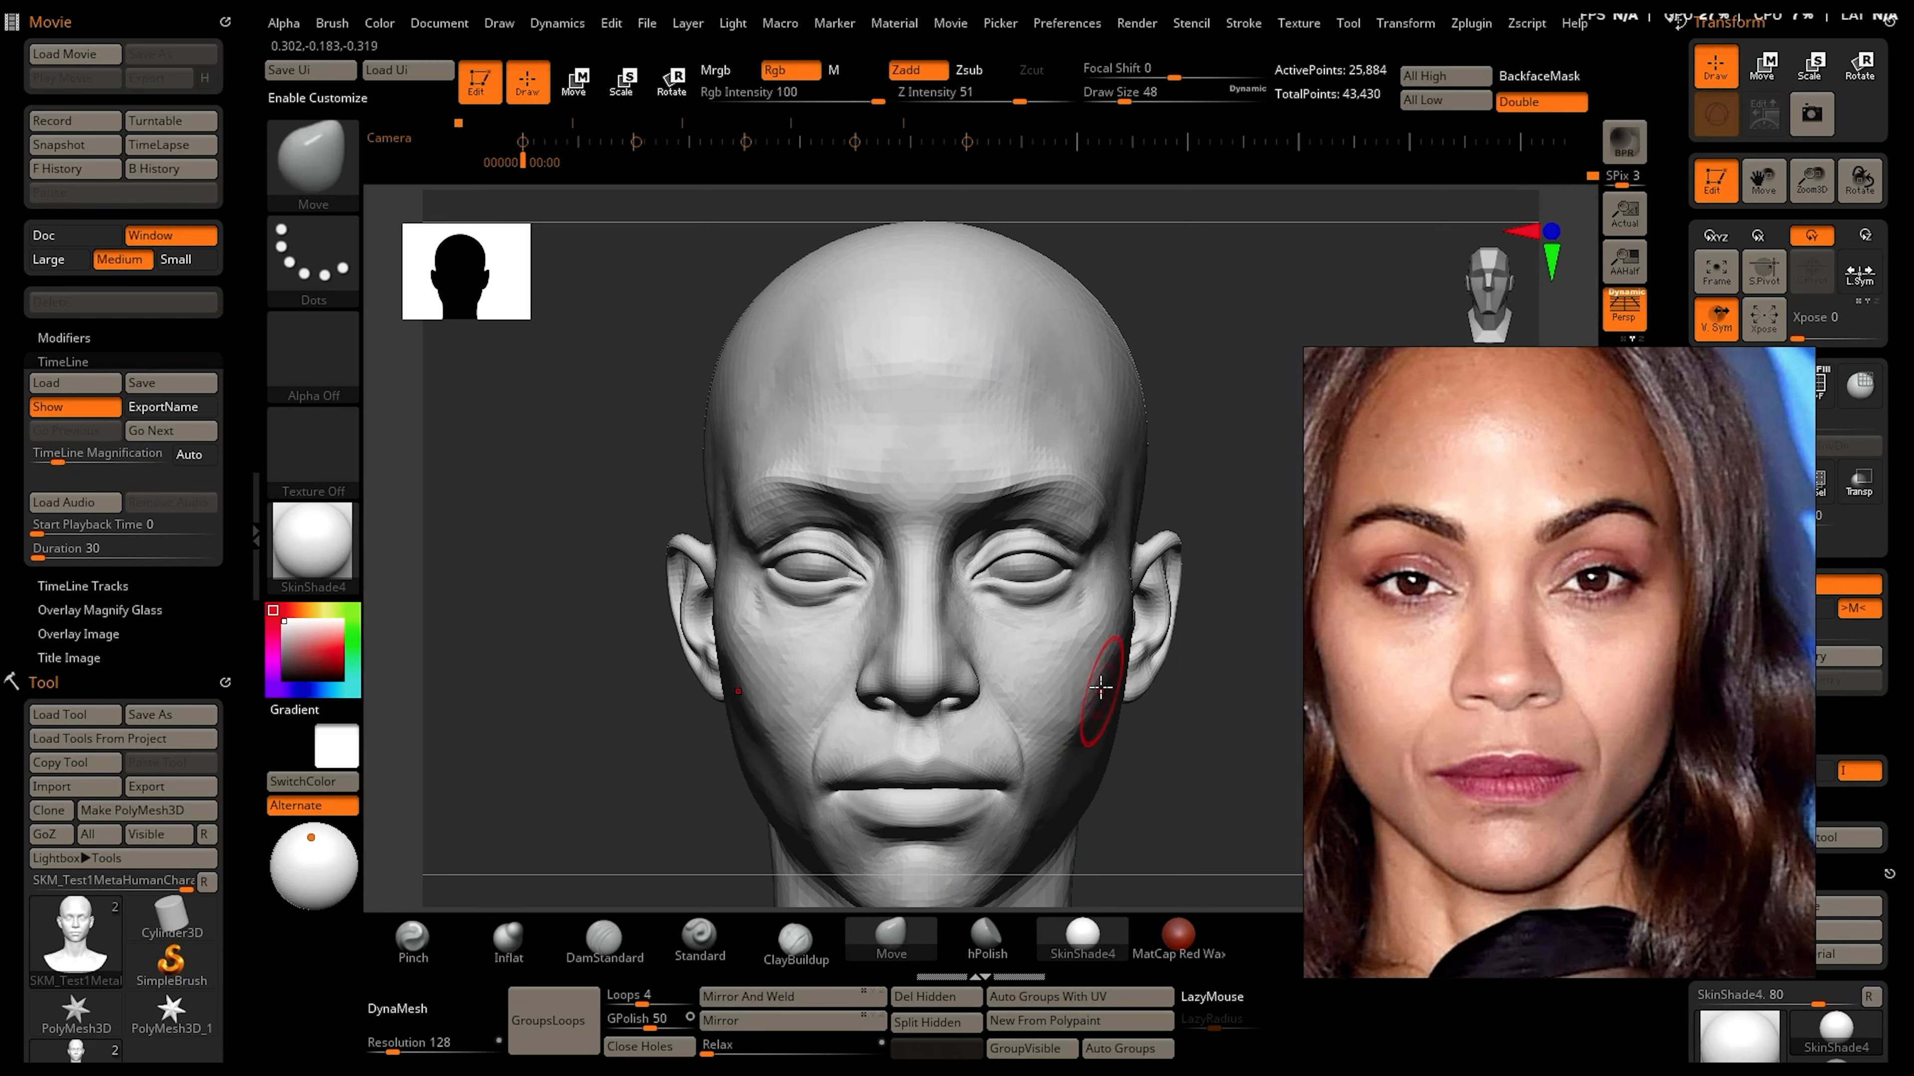
{"action": "key", "text": "bracketleft"}
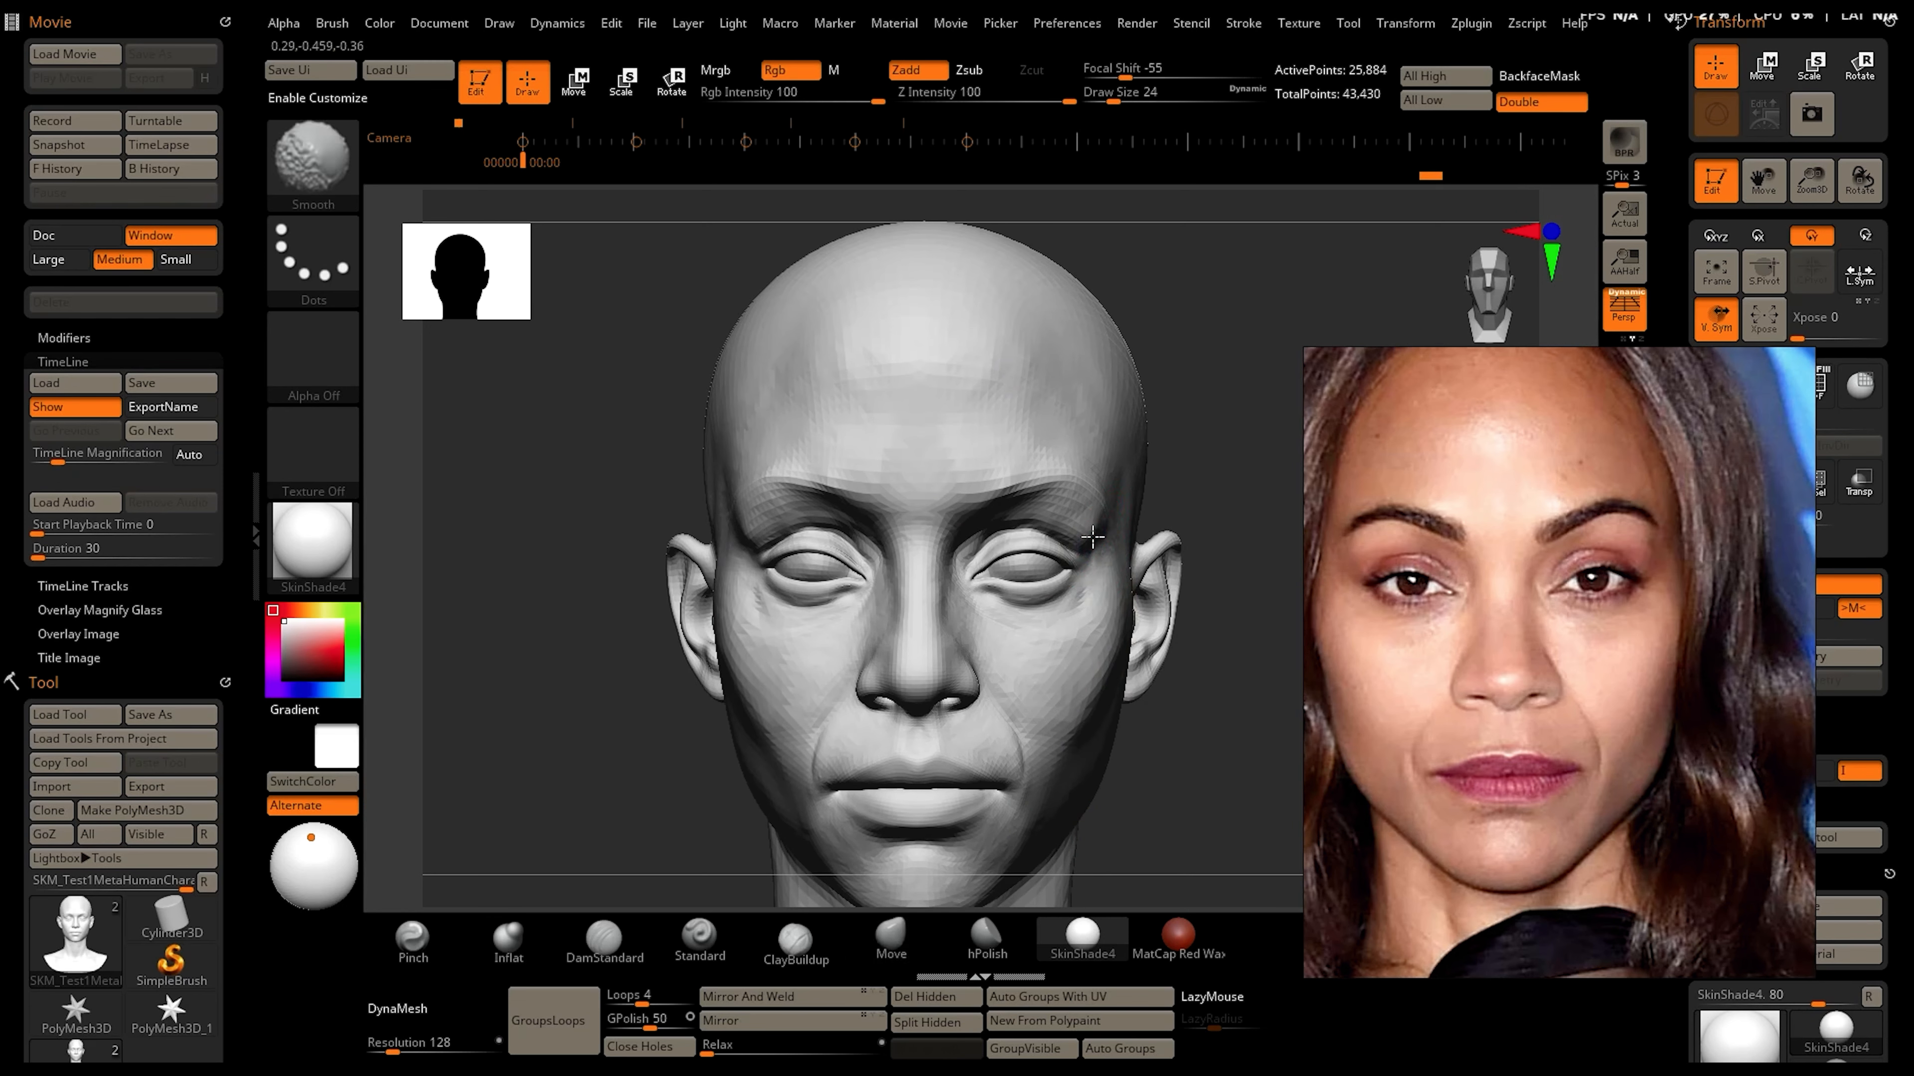
{"action": "left_click_drag", "start_coordinate": [1089, 546], "coordinate": [1083, 538], "text": "shift"}
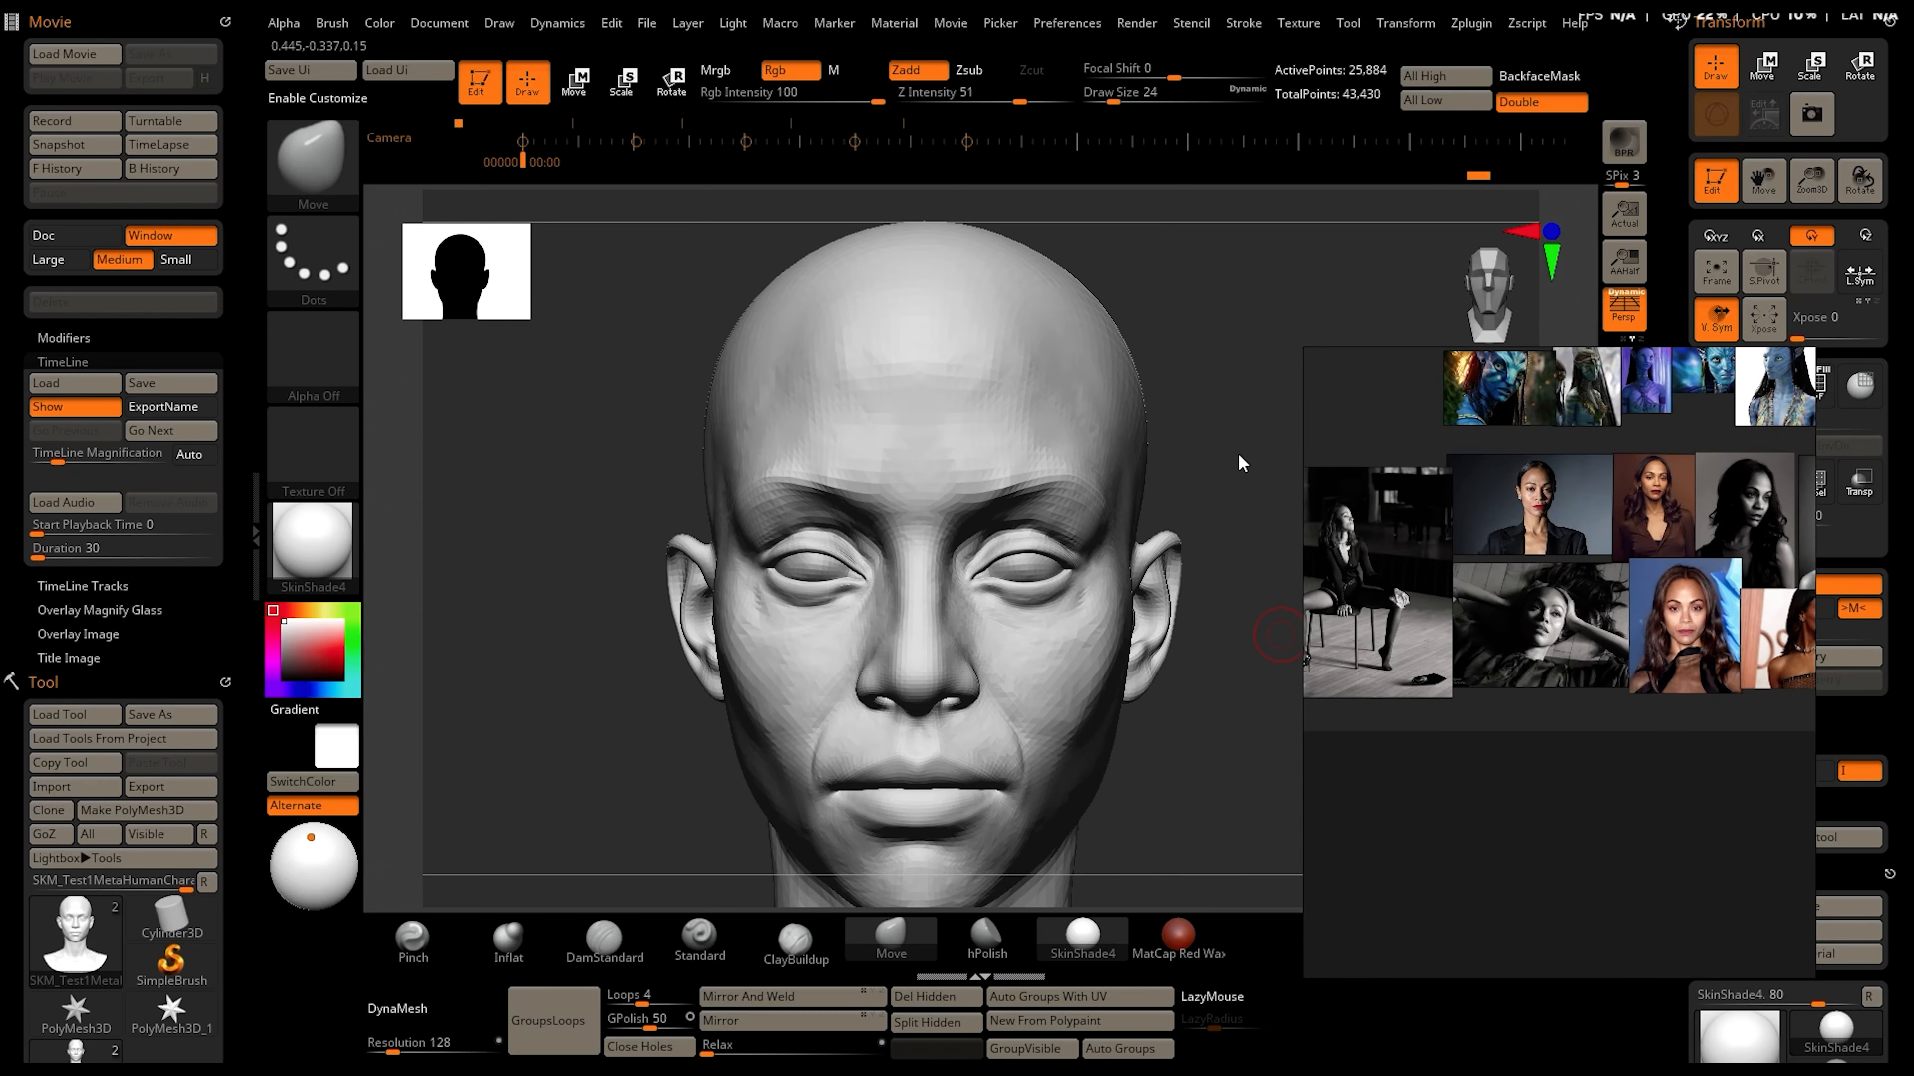
Recall the second timeline camera view and move the material light to the upper side to match the tilted reference's lighting
{"action": "left_click", "coordinate": [637, 142]}
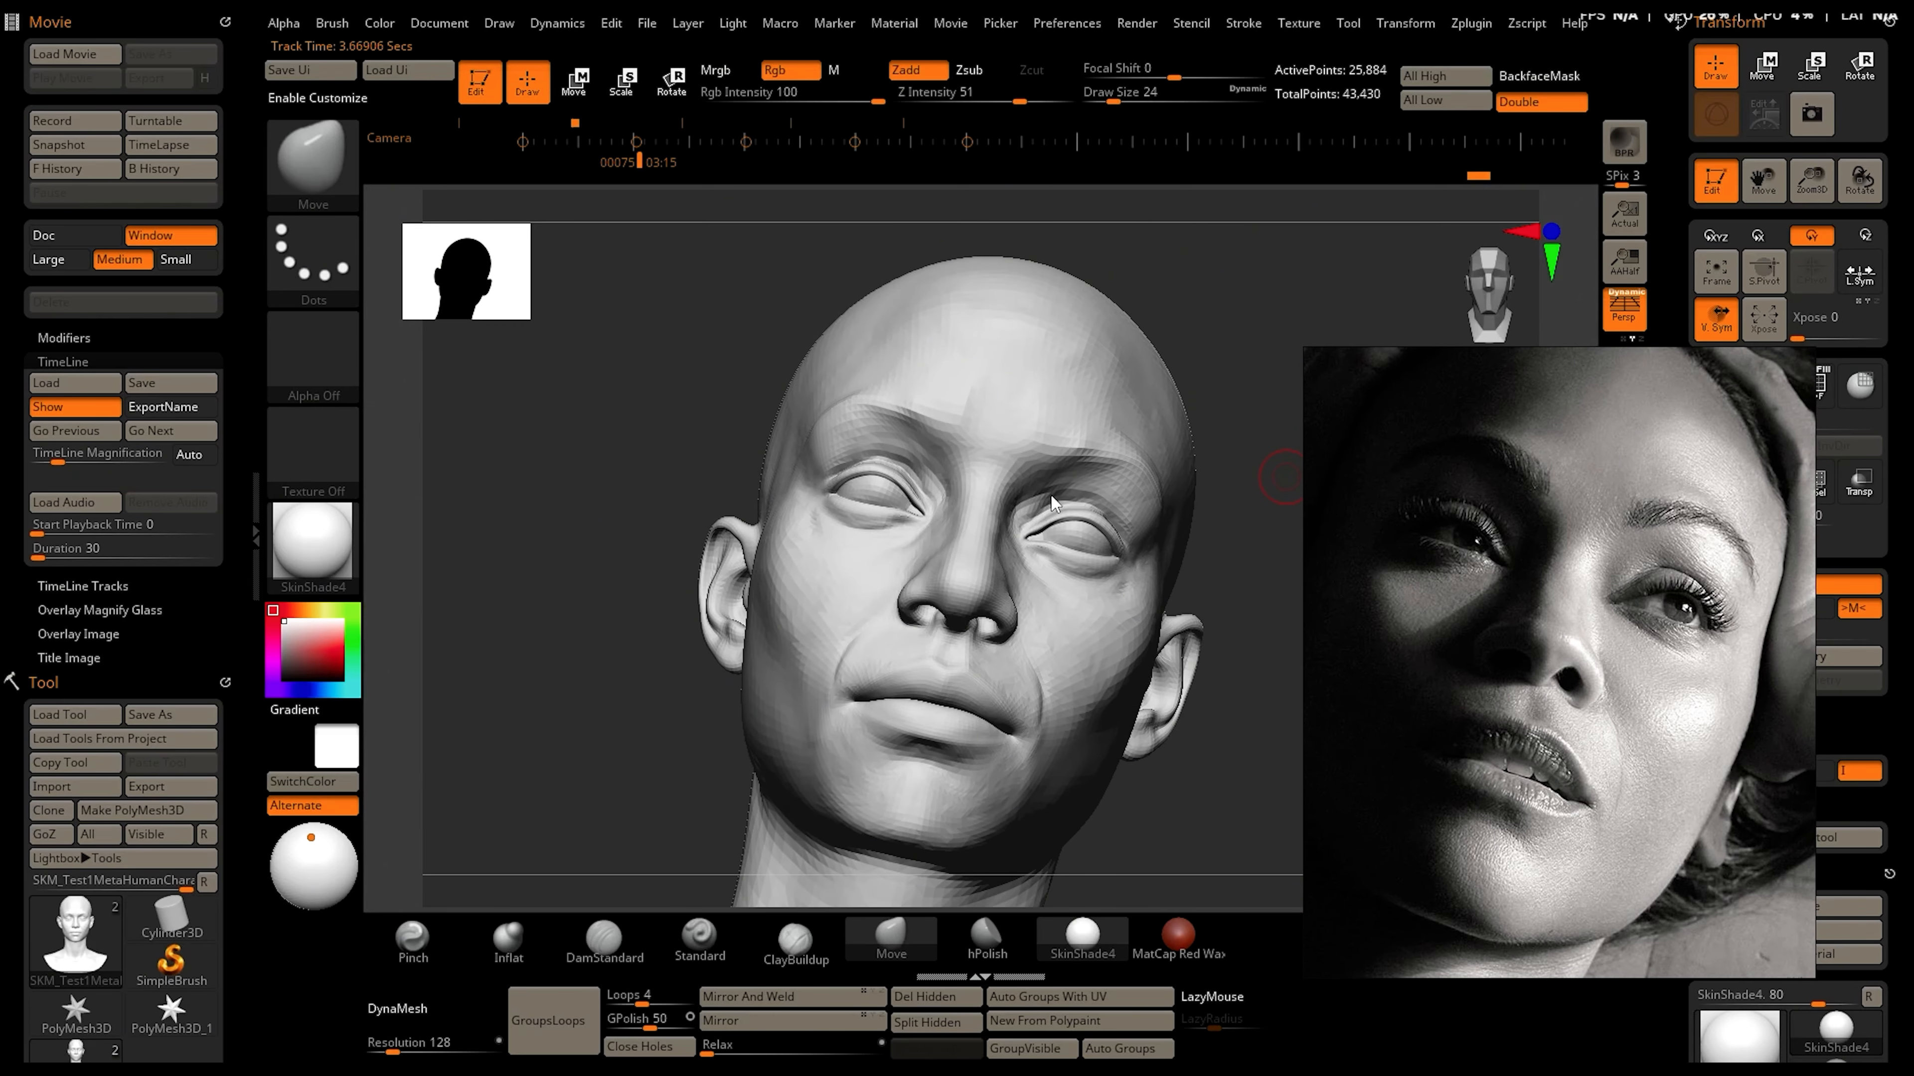
{"action": "left_click_drag", "start_coordinate": [313, 839], "coordinate": [349, 840]}
{"action": "left_click", "coordinate": [335, 845]}
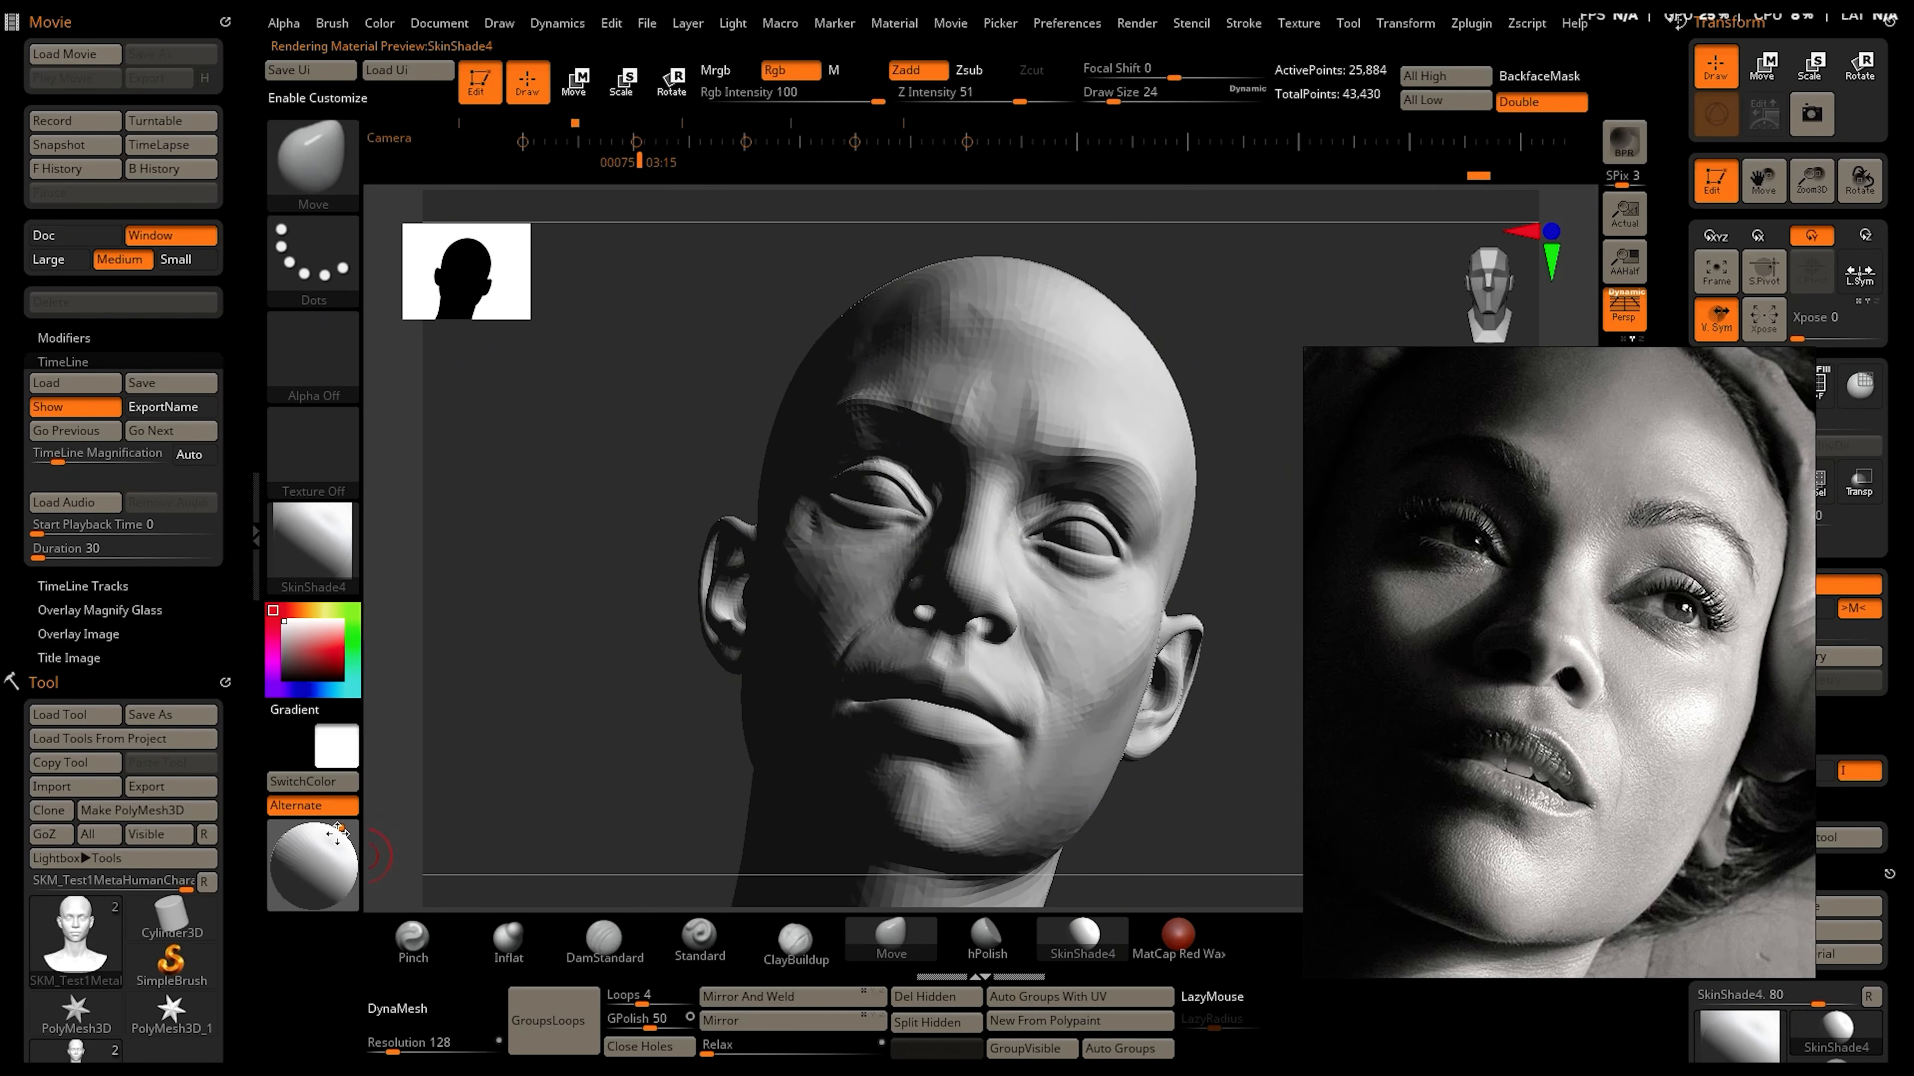
{"action": "left_click", "coordinate": [330, 839]}
{"action": "left_click", "coordinate": [337, 827]}
{"action": "left_click", "coordinate": [337, 838]}
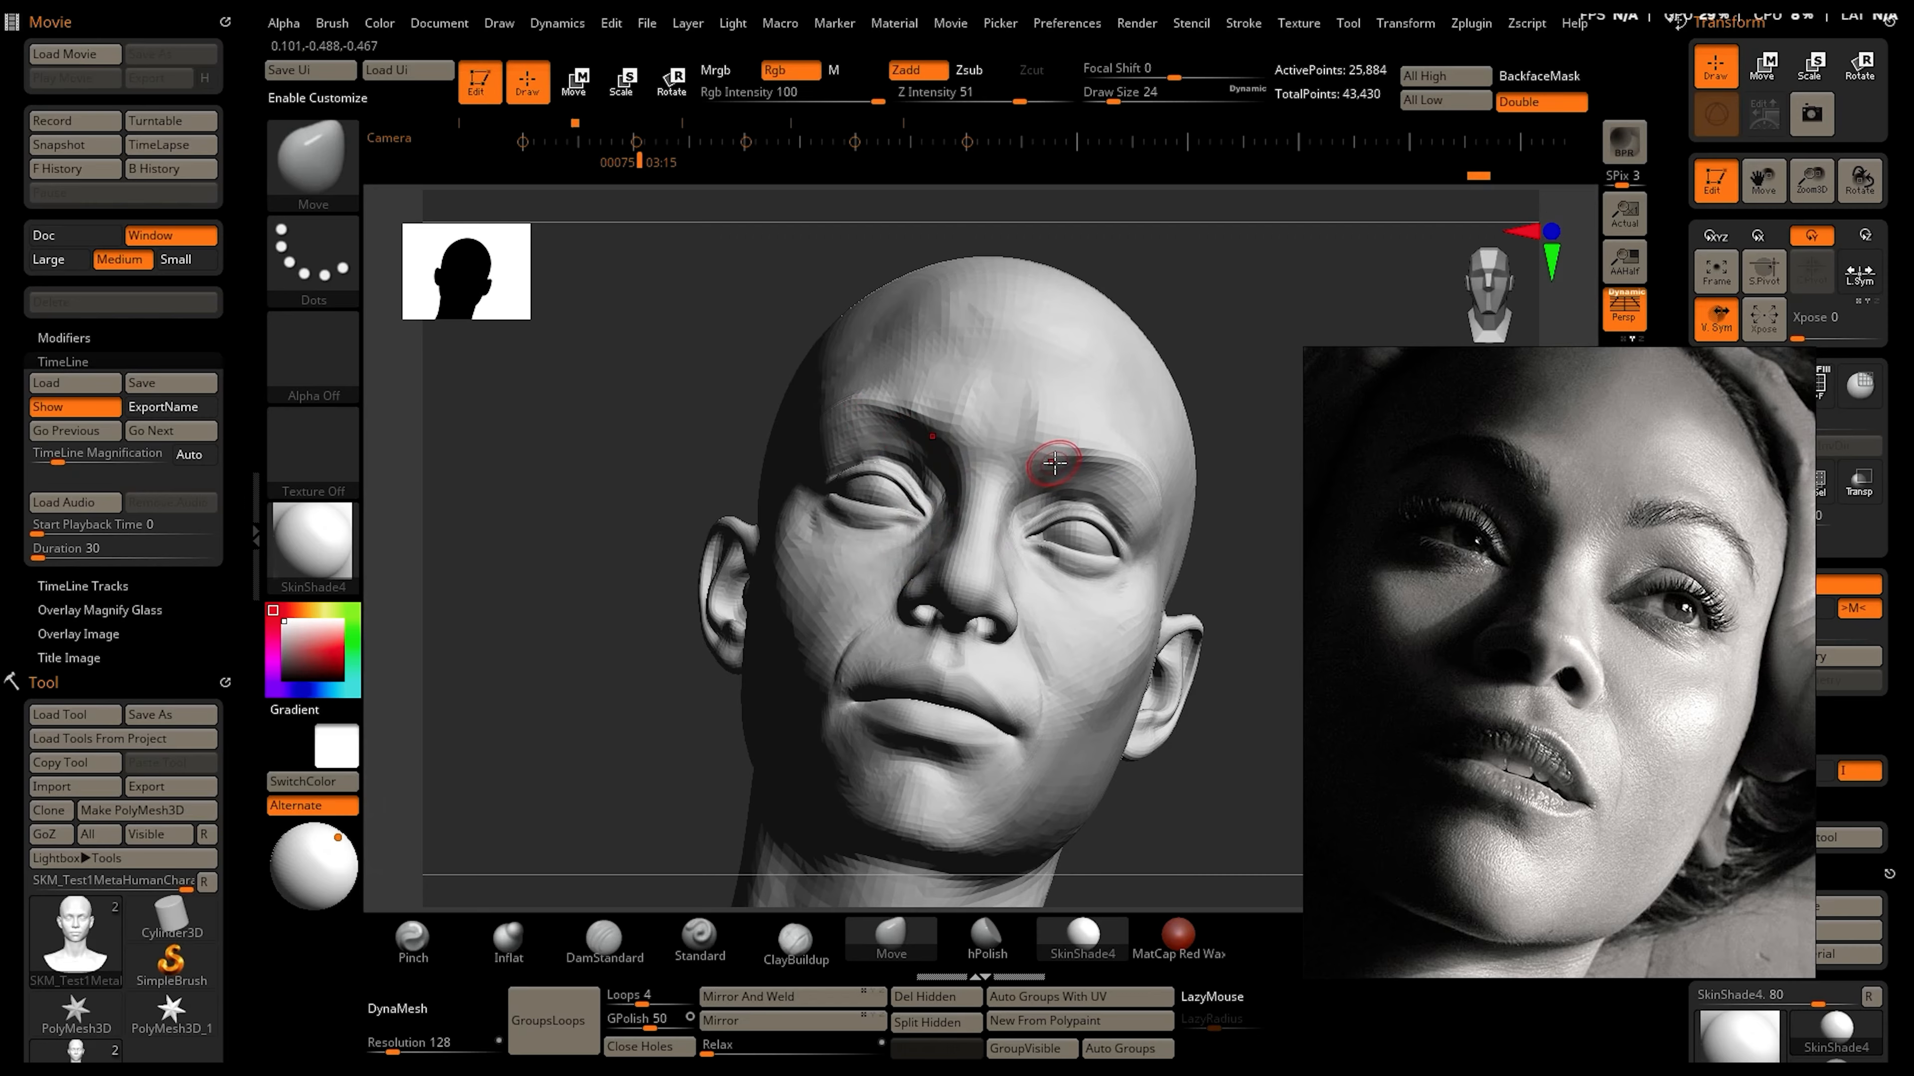
Smooth the outer brow ridge and the area under the eye in the tilted view
{"action": "key", "text": "shift"}
{"action": "key", "text": "shift"}
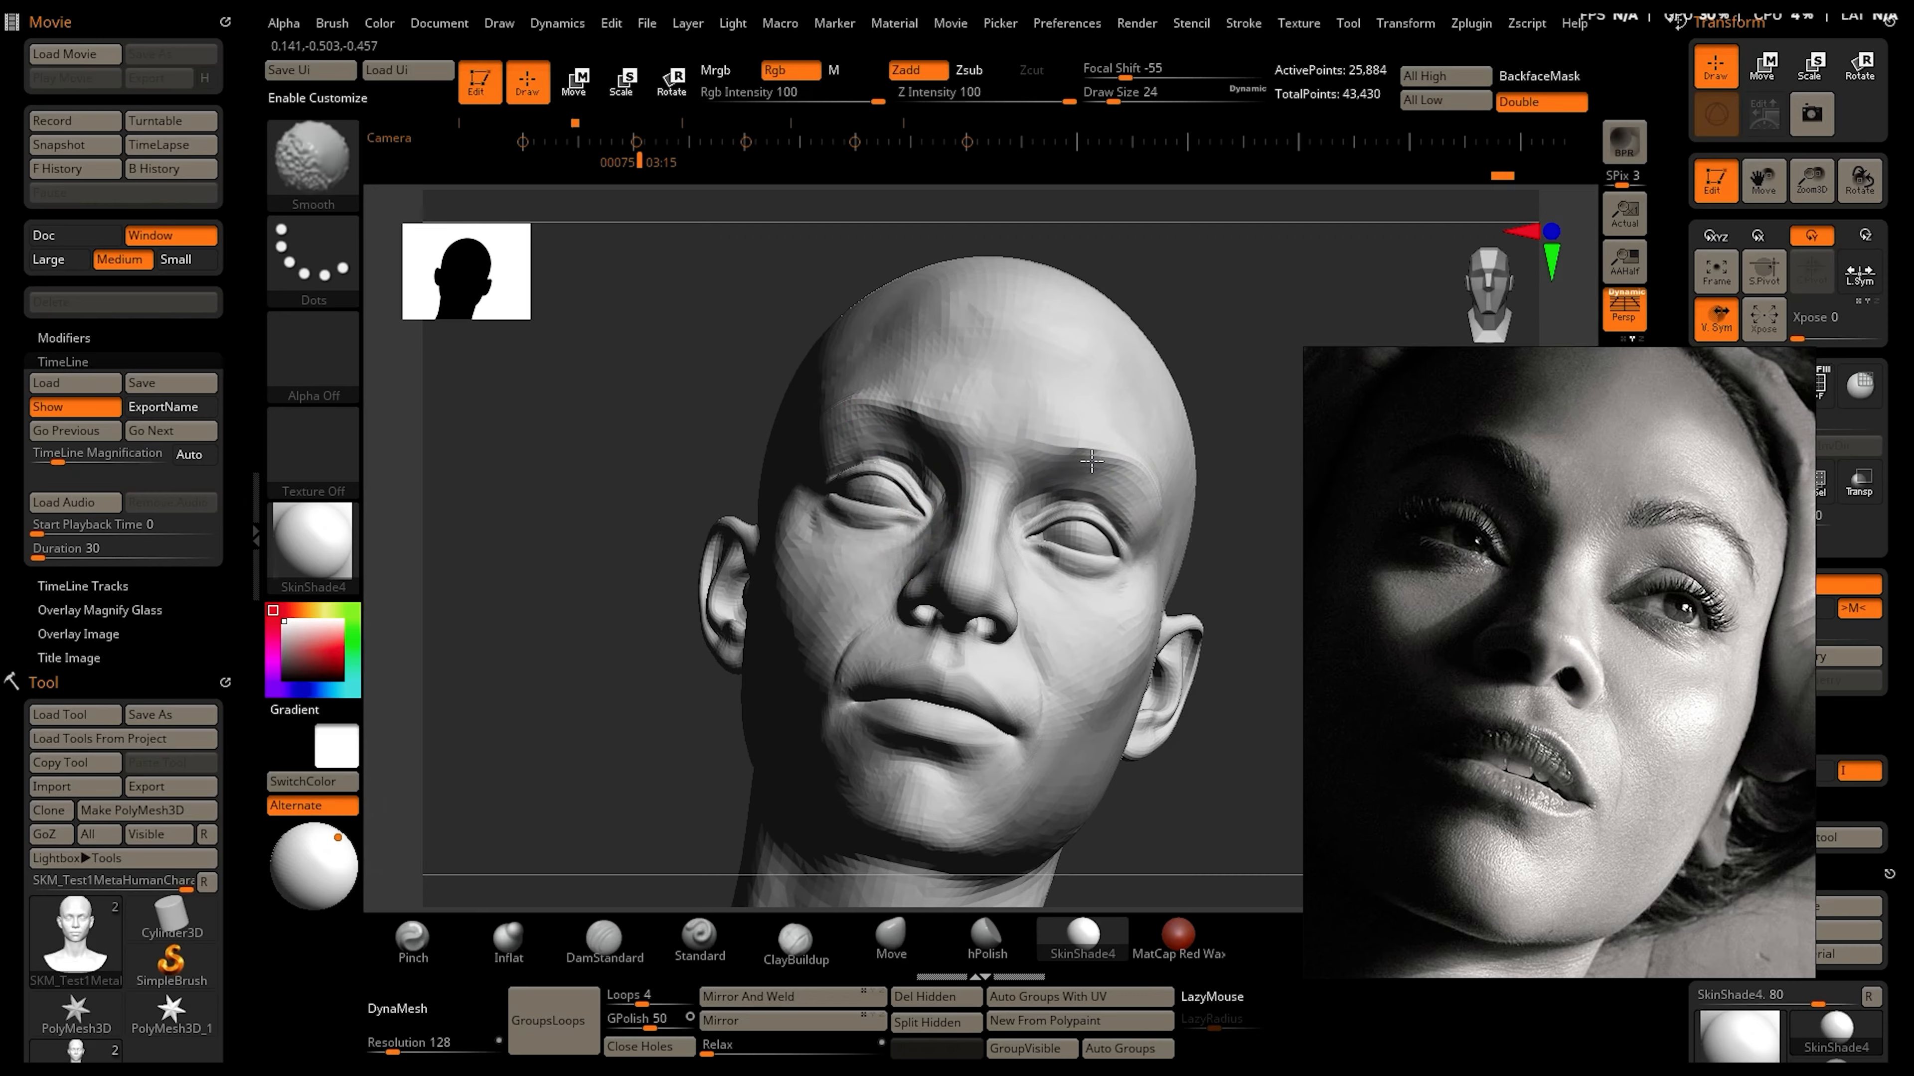
{"action": "left_click_drag", "start_coordinate": [1092, 460], "coordinate": [1124, 475], "text": "shift"}
{"action": "left_click_drag", "start_coordinate": [1067, 577], "coordinate": [1082, 584], "text": "shift"}
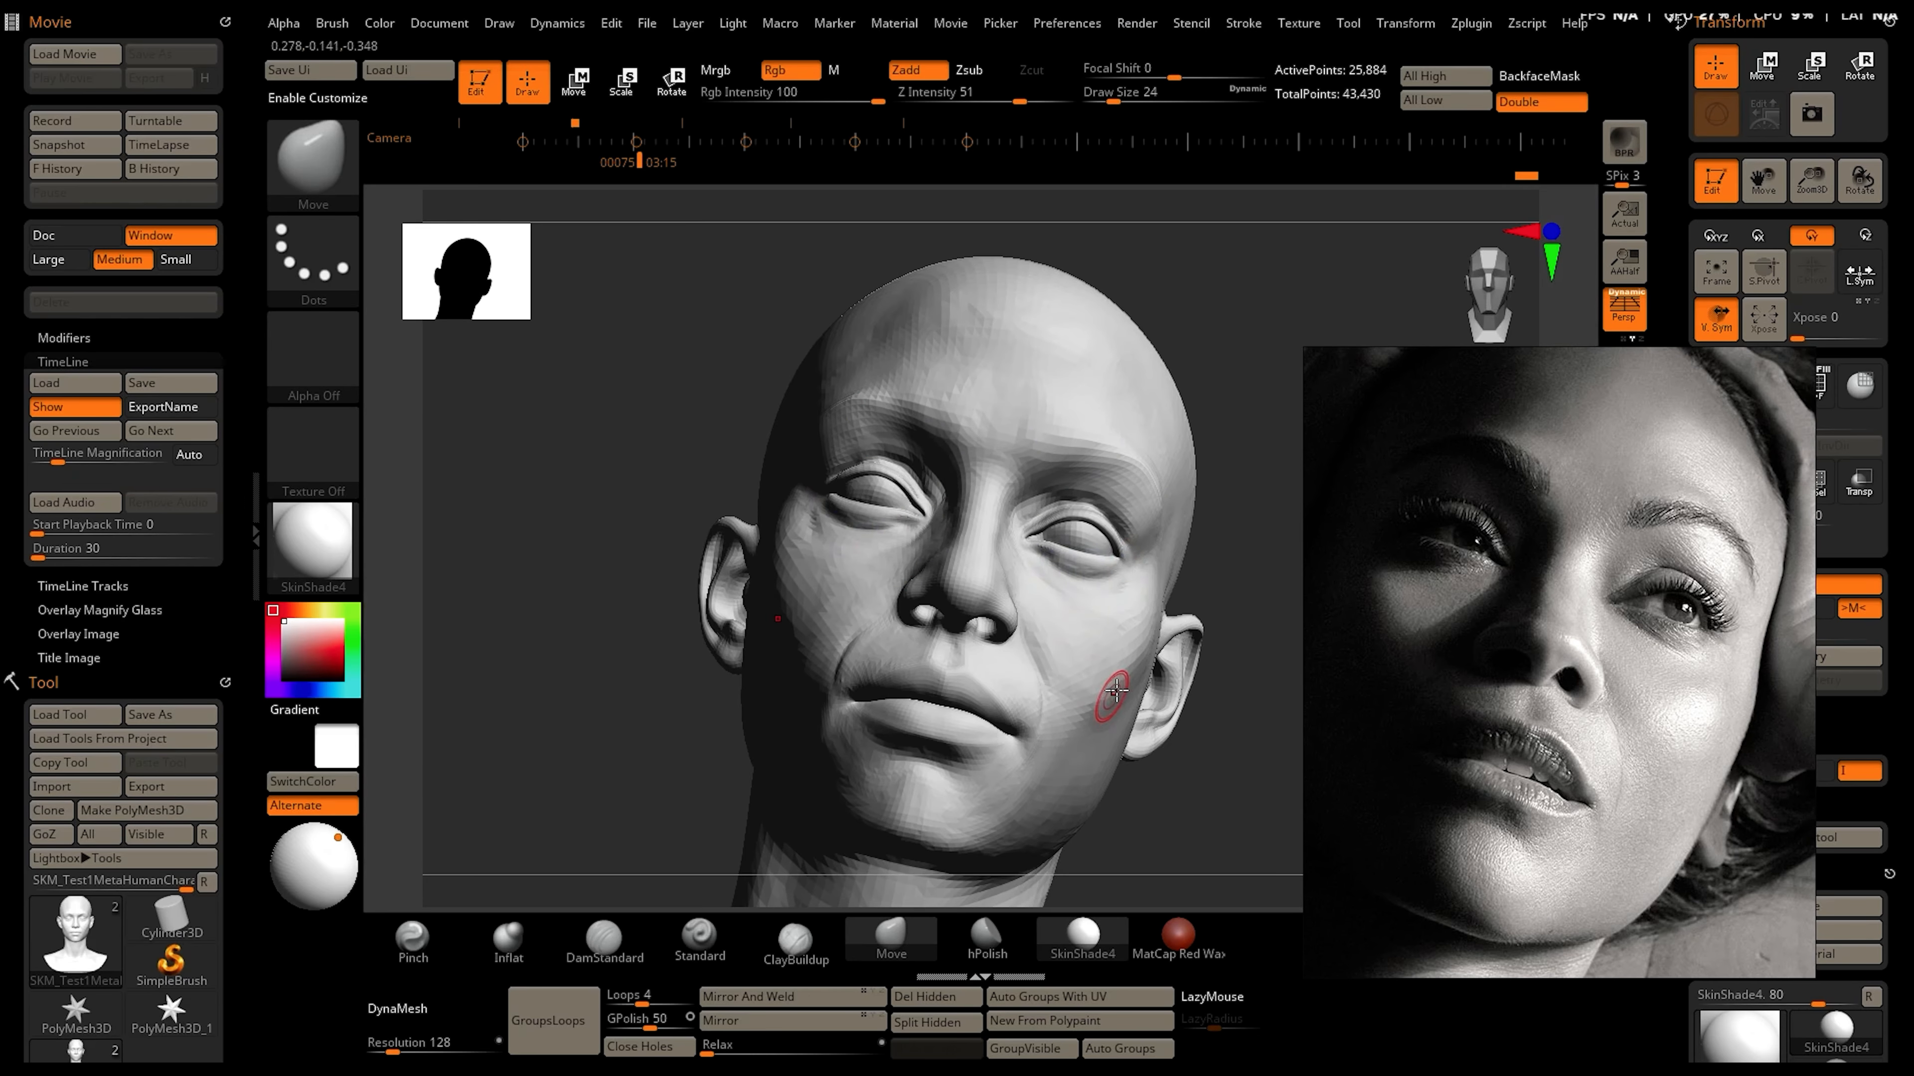
Adjust the cheek contour in front of the ear with the Move brush at draw size 60
{"action": "key", "text": "bracketright"}
{"action": "key", "text": "bracketright"}
{"action": "key", "text": "bracketright"}
{"action": "key", "text": "bracketright"}
{"action": "left_click_drag", "start_coordinate": [1143, 649], "coordinate": [1130, 655]}
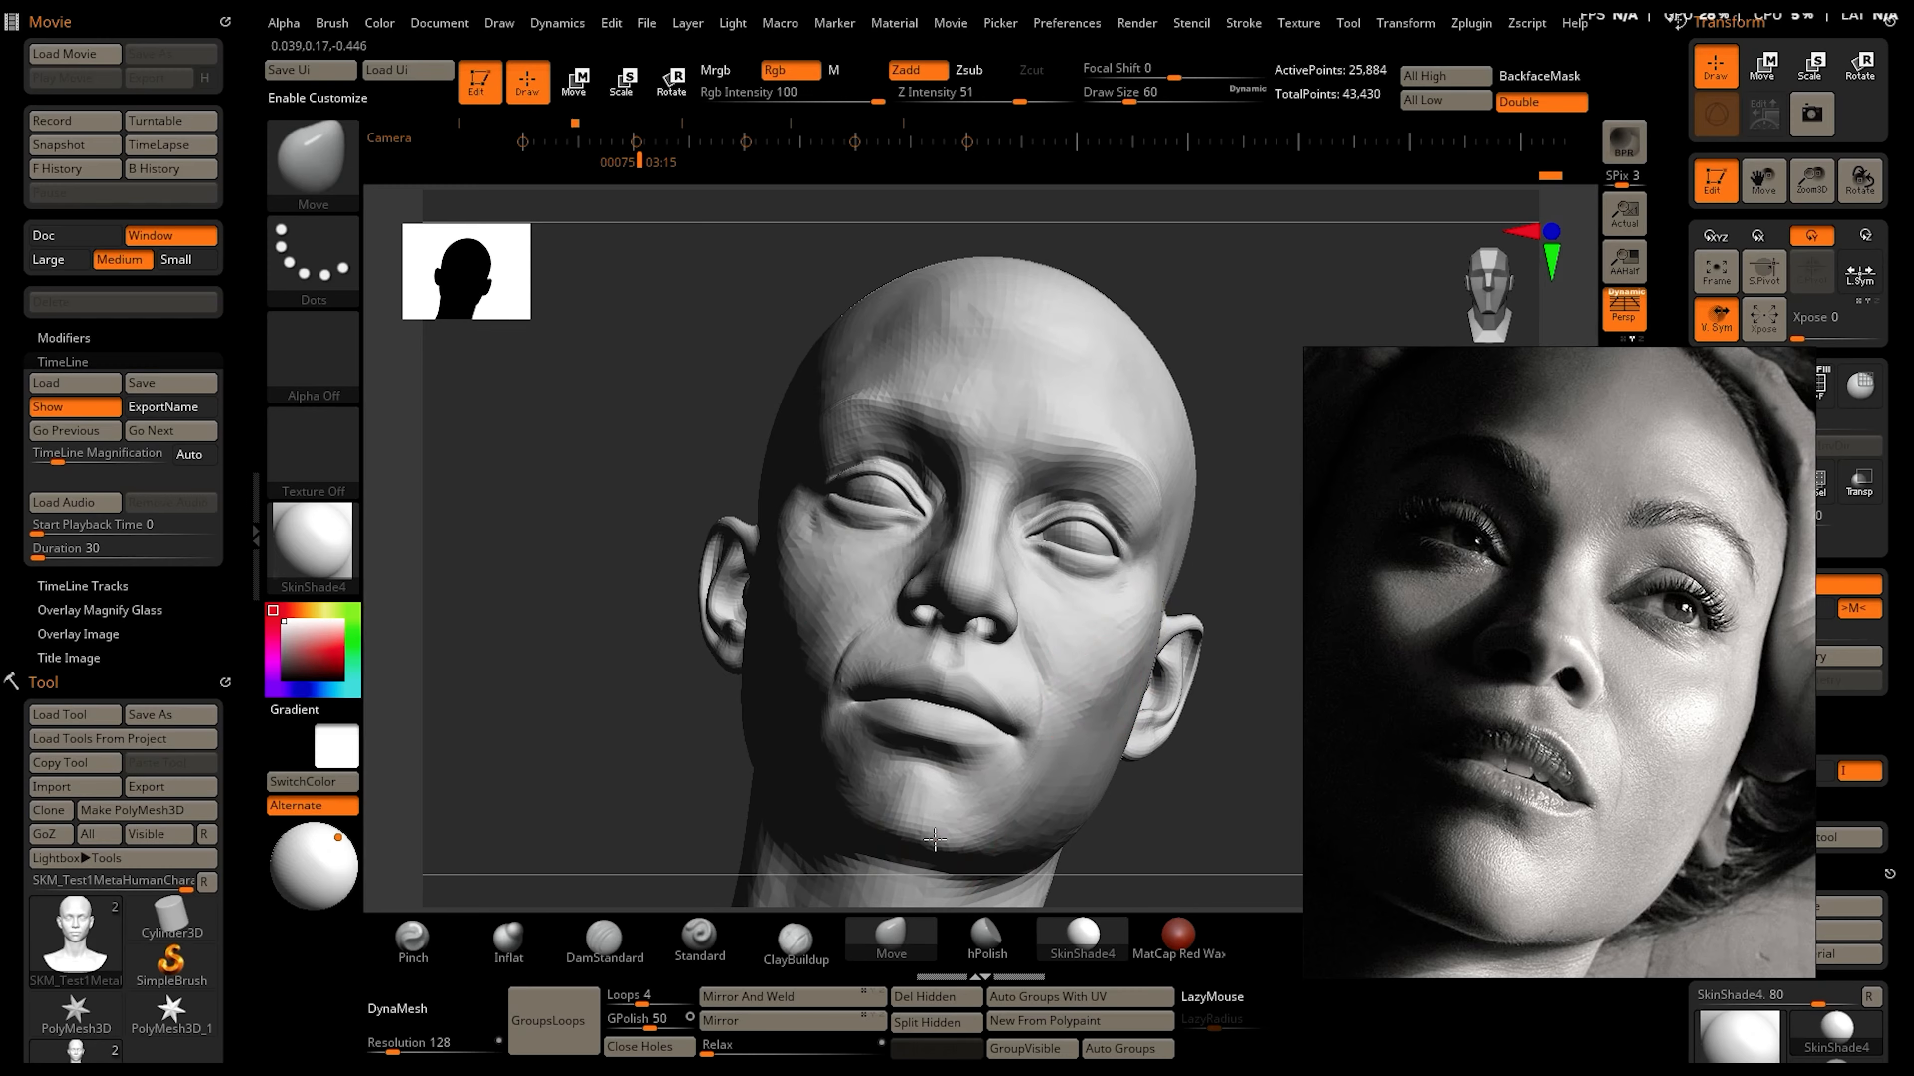
Recall the third timeline camera view and frame the three-quarter reference portrait of the woman with long wavy hair
{"action": "left_click", "coordinate": [418, 940]}
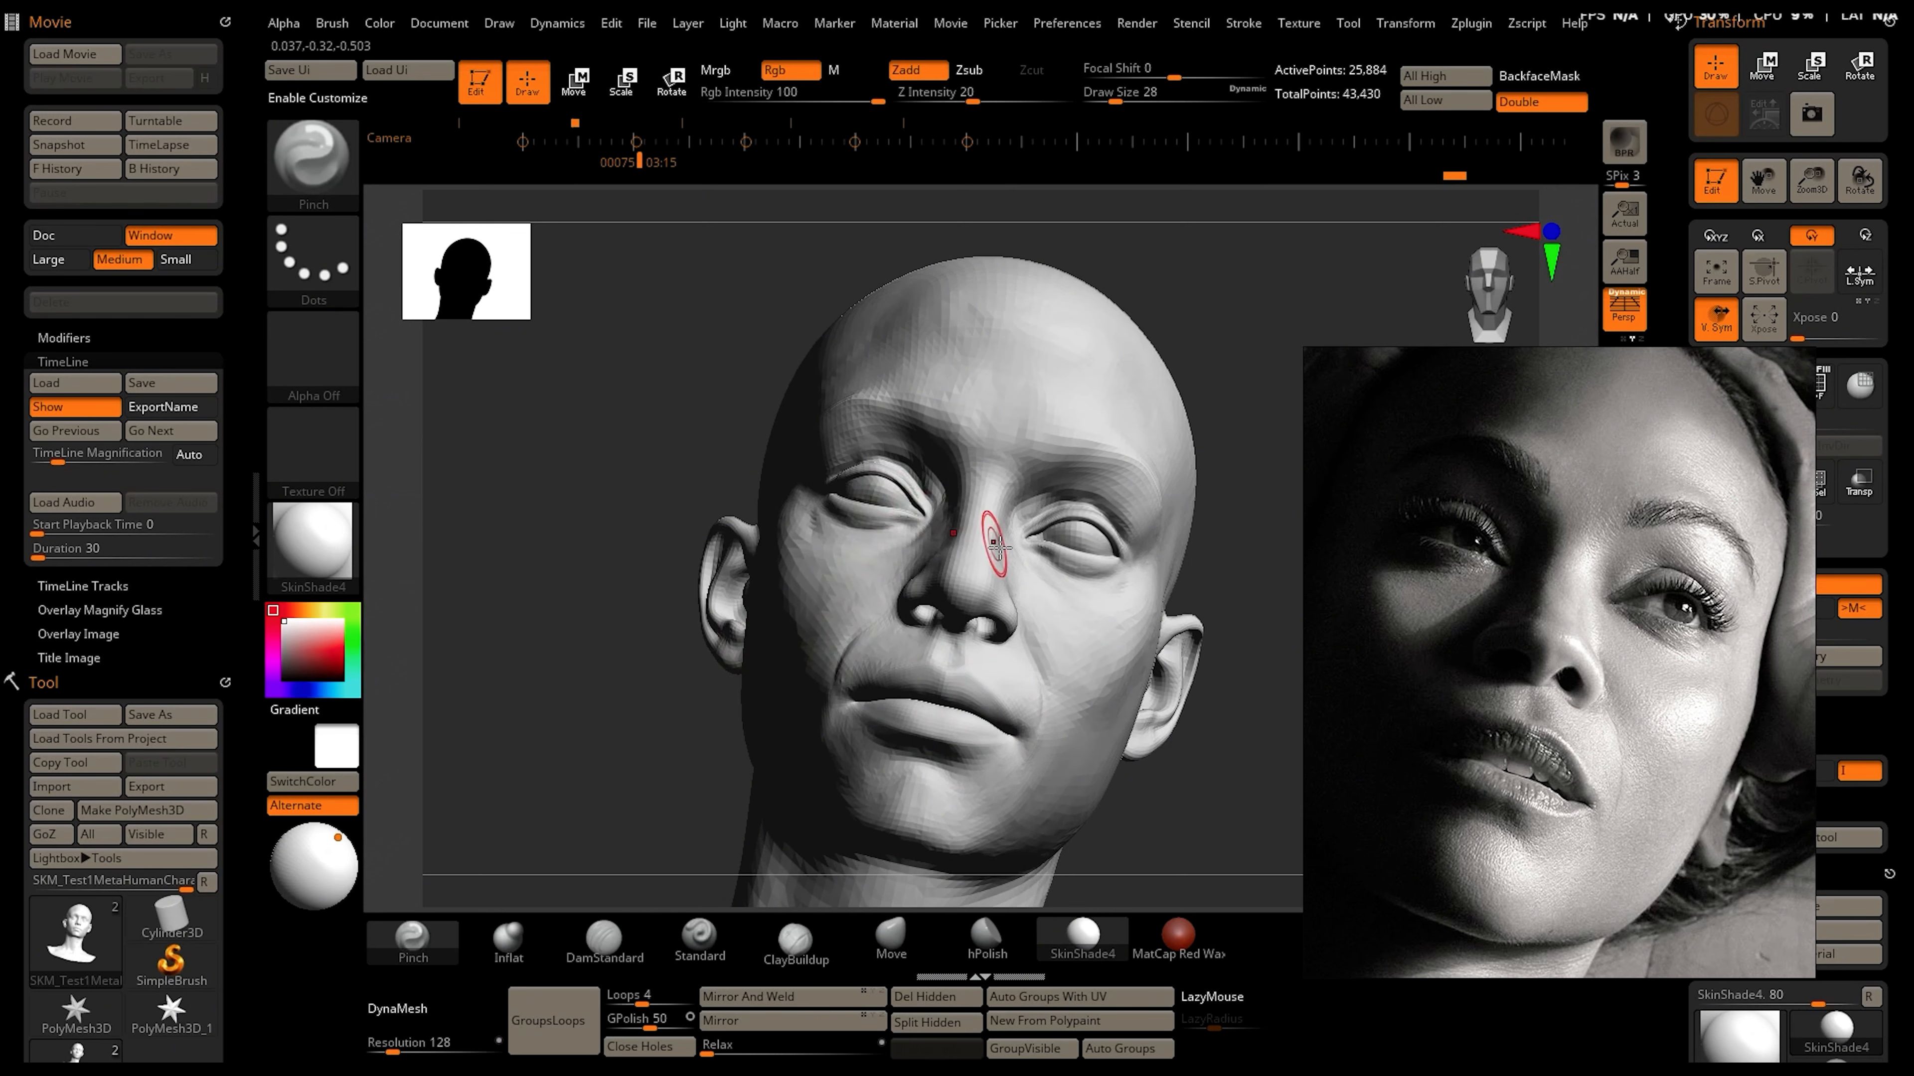
{"action": "left_click", "coordinate": [896, 943]}
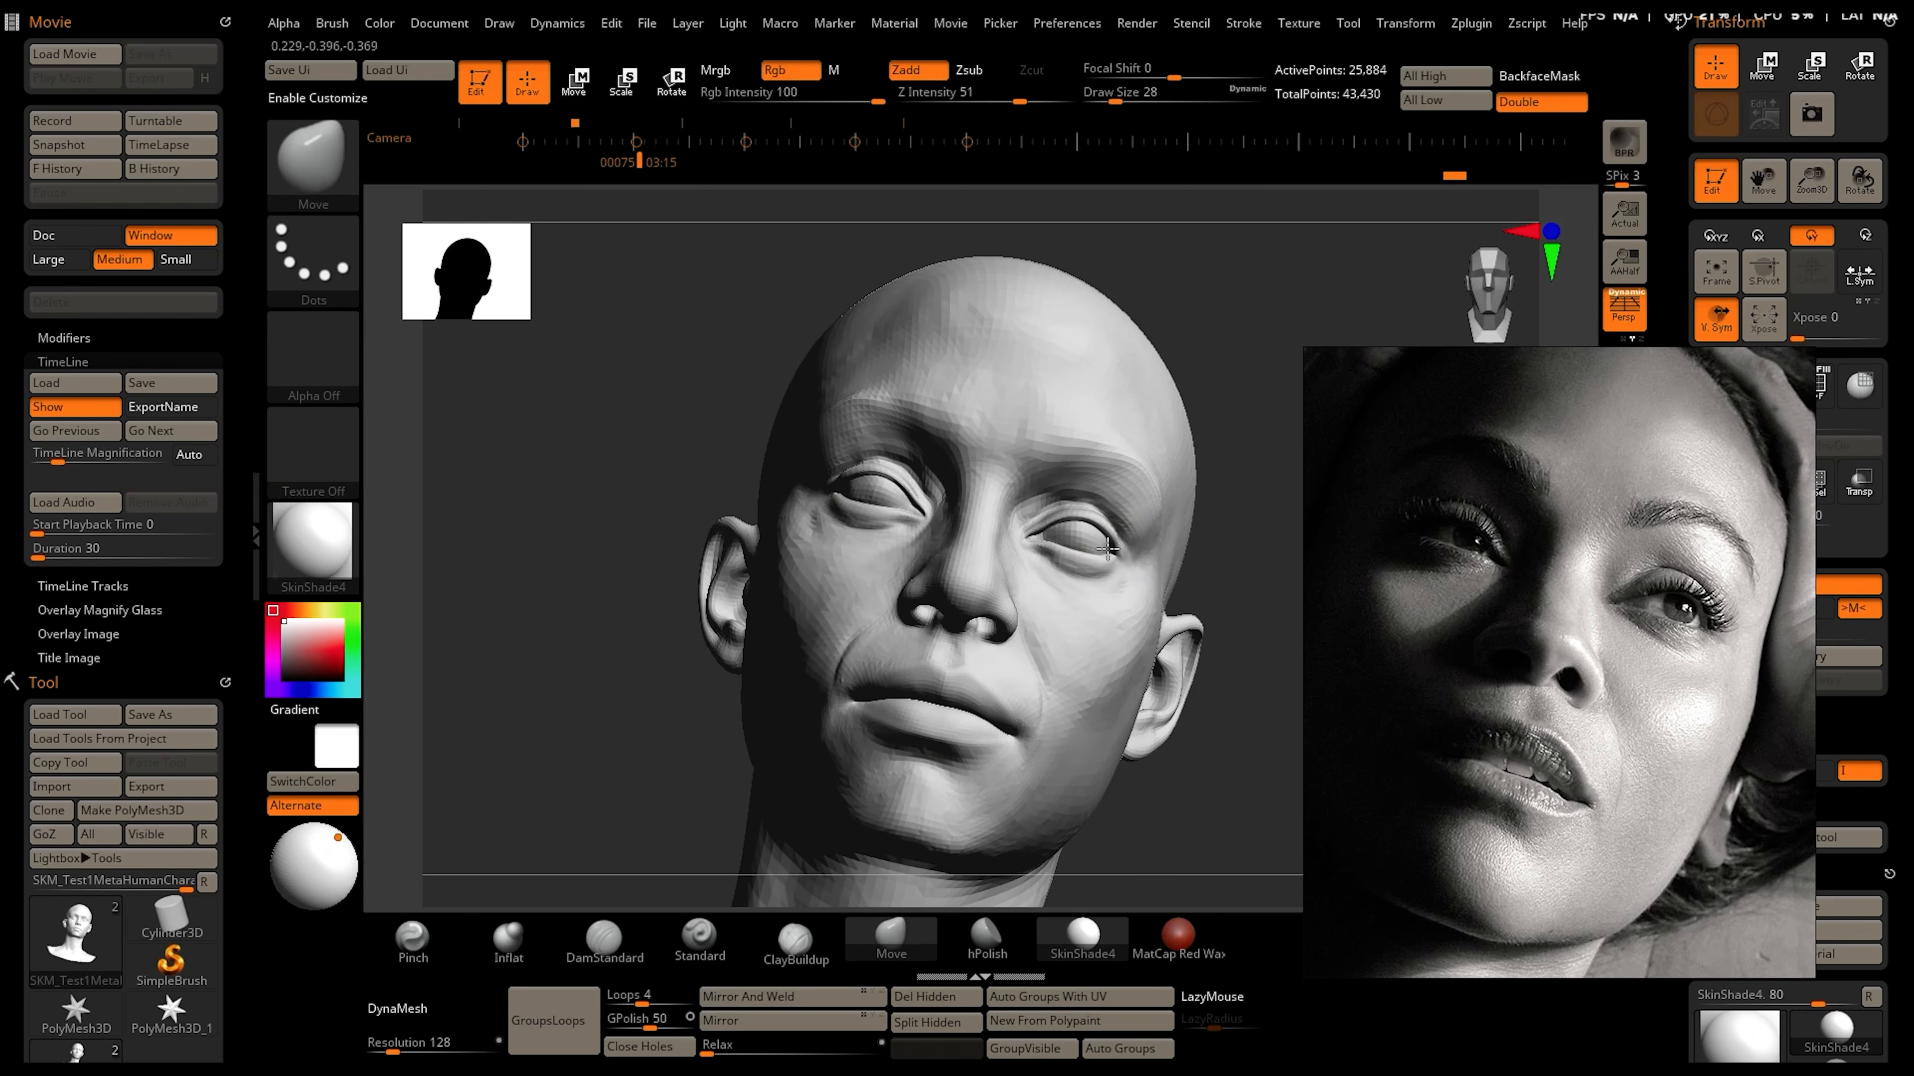
{"action": "left_click", "coordinate": [745, 156]}
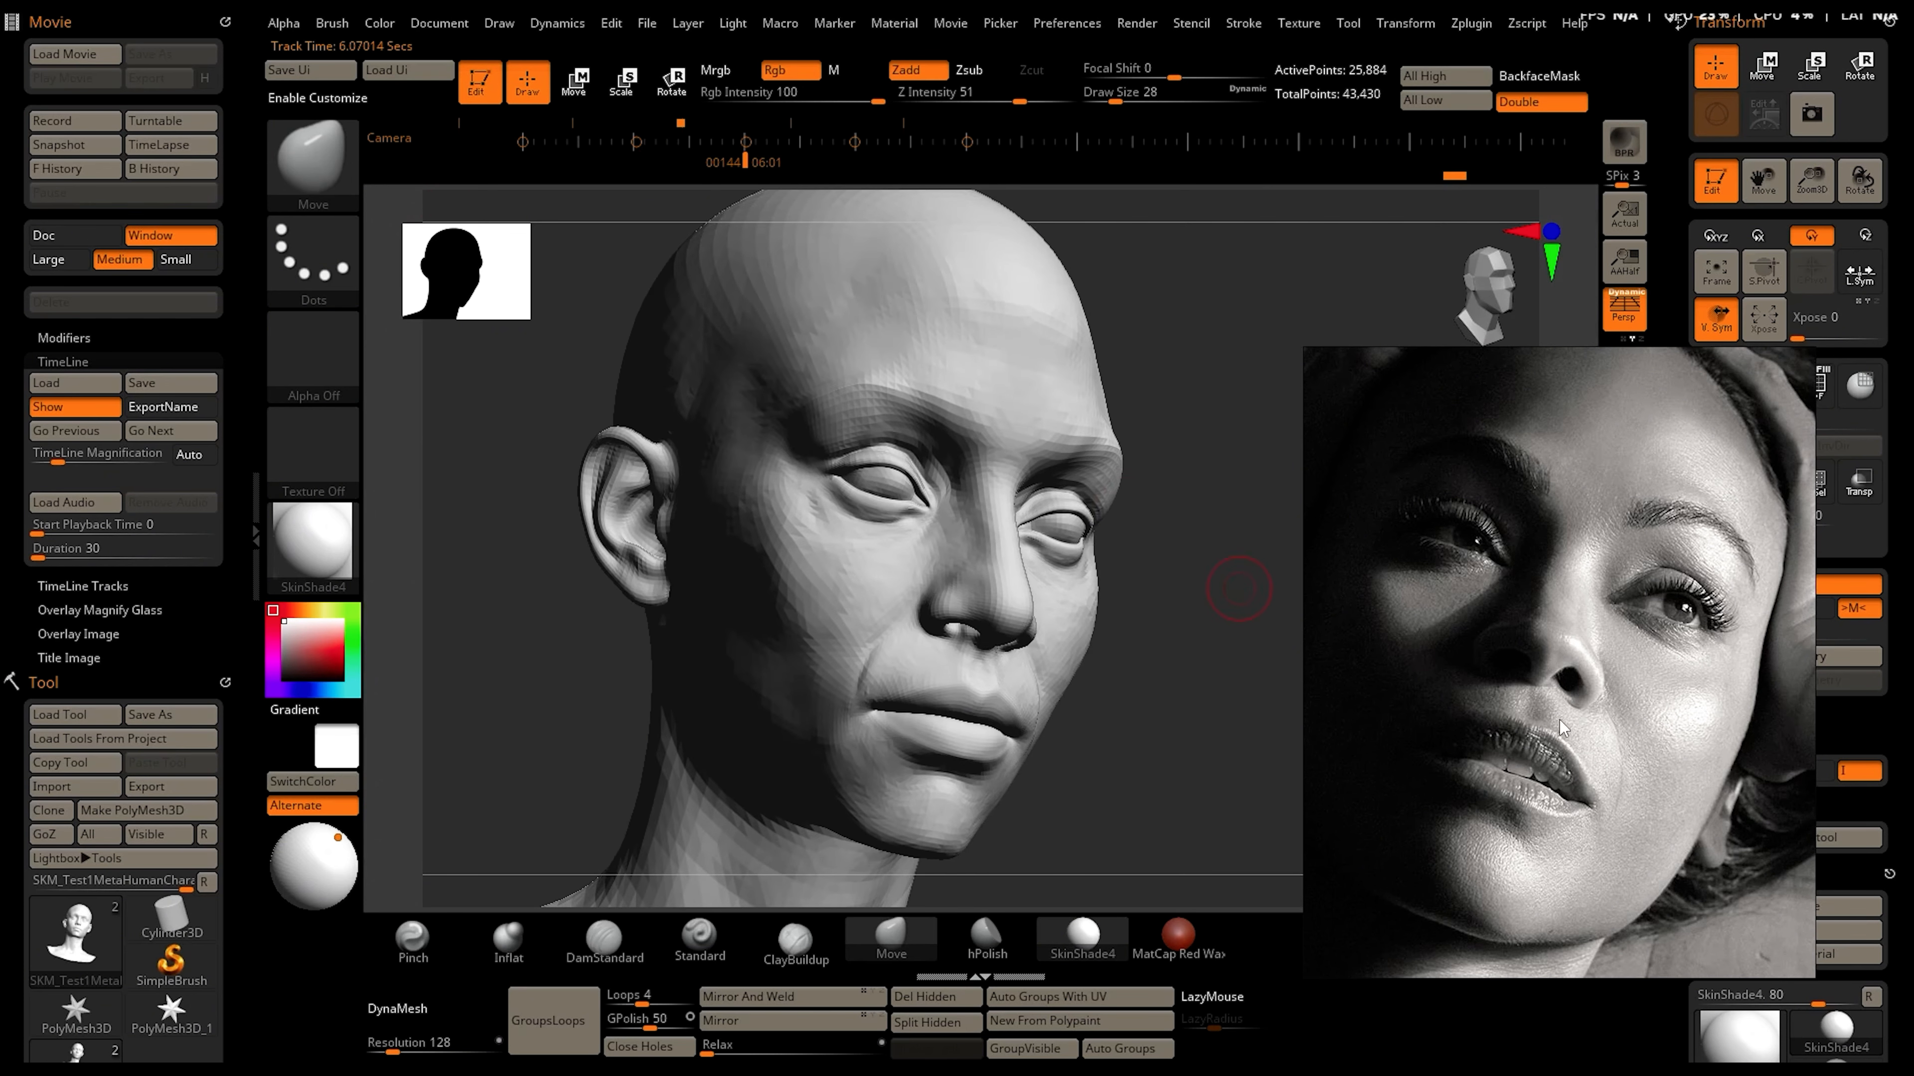
{"action": "scroll", "coordinate": [1545, 595], "scroll_direction": "down", "scroll_amount": 8}
{"action": "scroll", "coordinate": [1566, 602], "scroll_direction": "up", "scroll_amount": 5}
{"action": "scroll", "coordinate": [1566, 603], "scroll_direction": "up", "scroll_amount": 5}
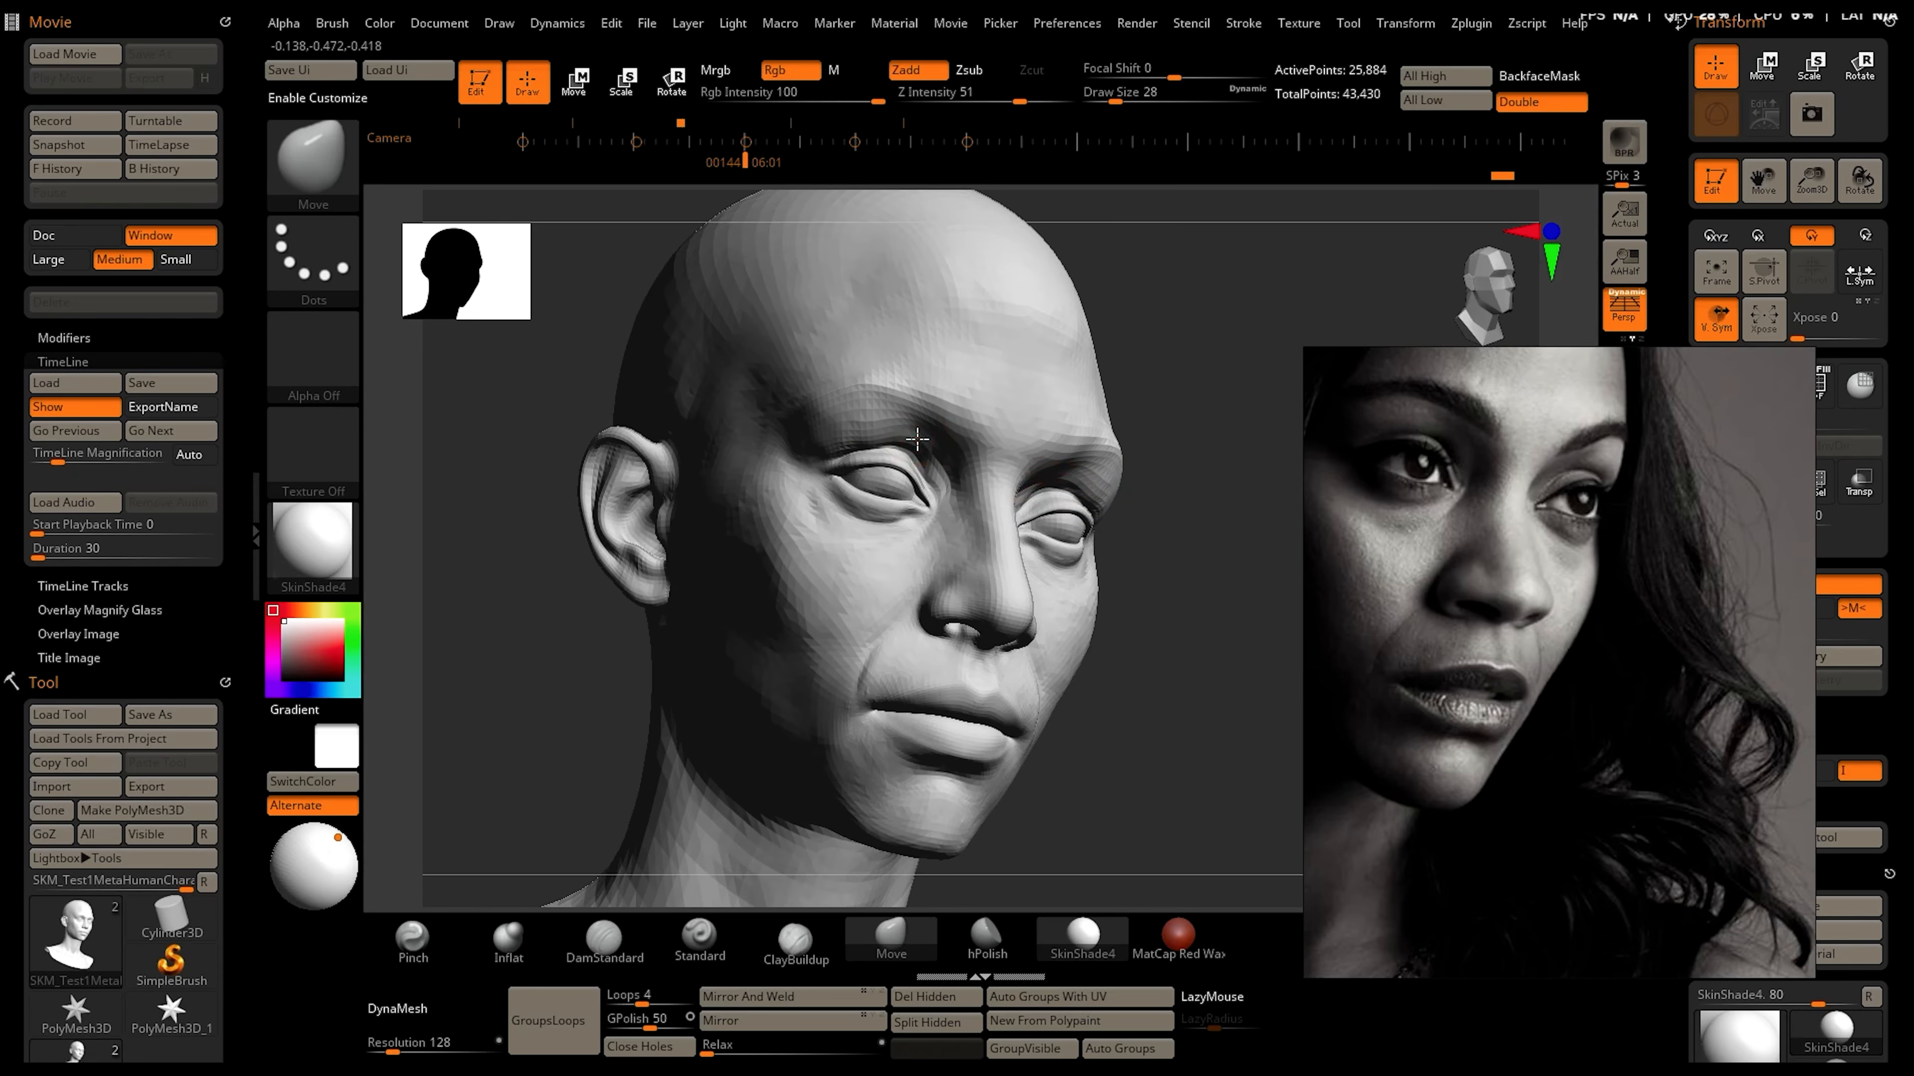
Move the SkinShade4 material light to the far side of the face to match the reference portrait's lighting
{"action": "left_click", "coordinate": [333, 851]}
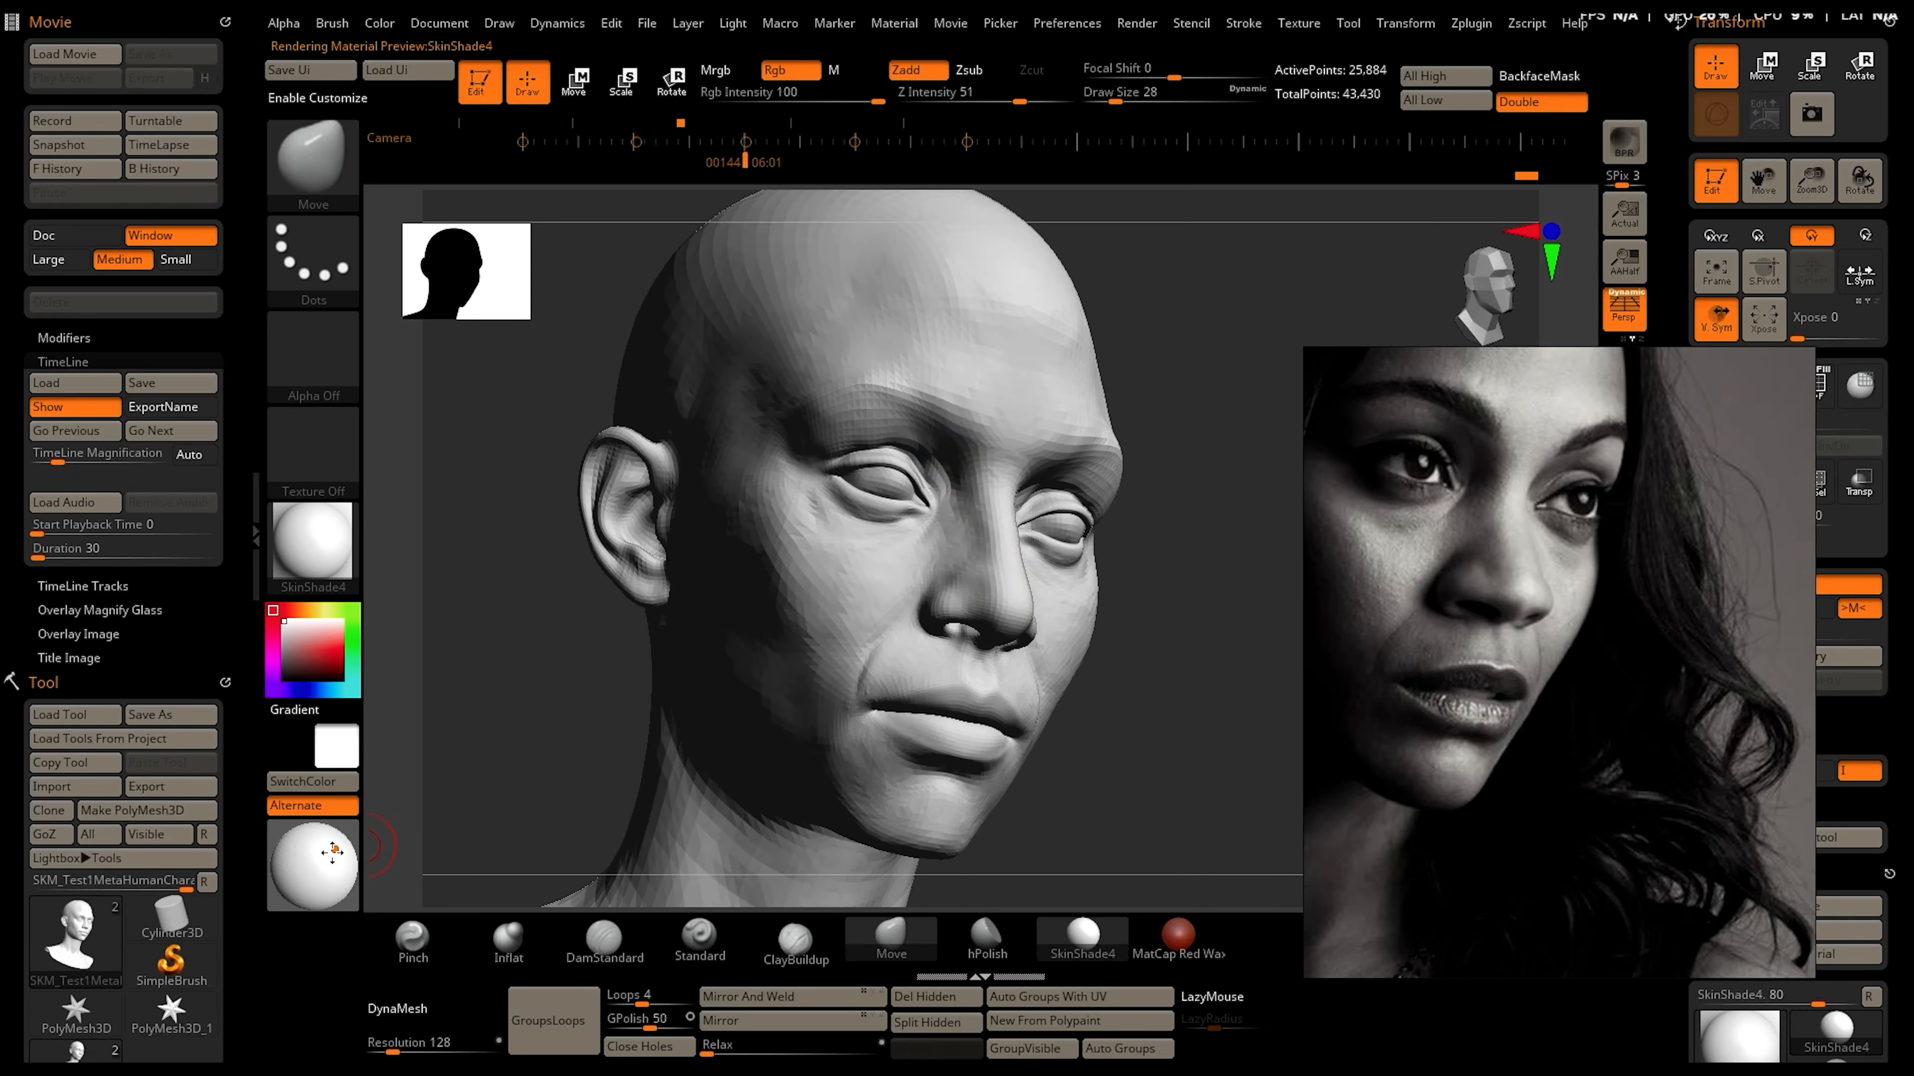
{"action": "left_click_drag", "start_coordinate": [332, 853], "coordinate": [352, 850]}
{"action": "left_click", "coordinate": [343, 851]}
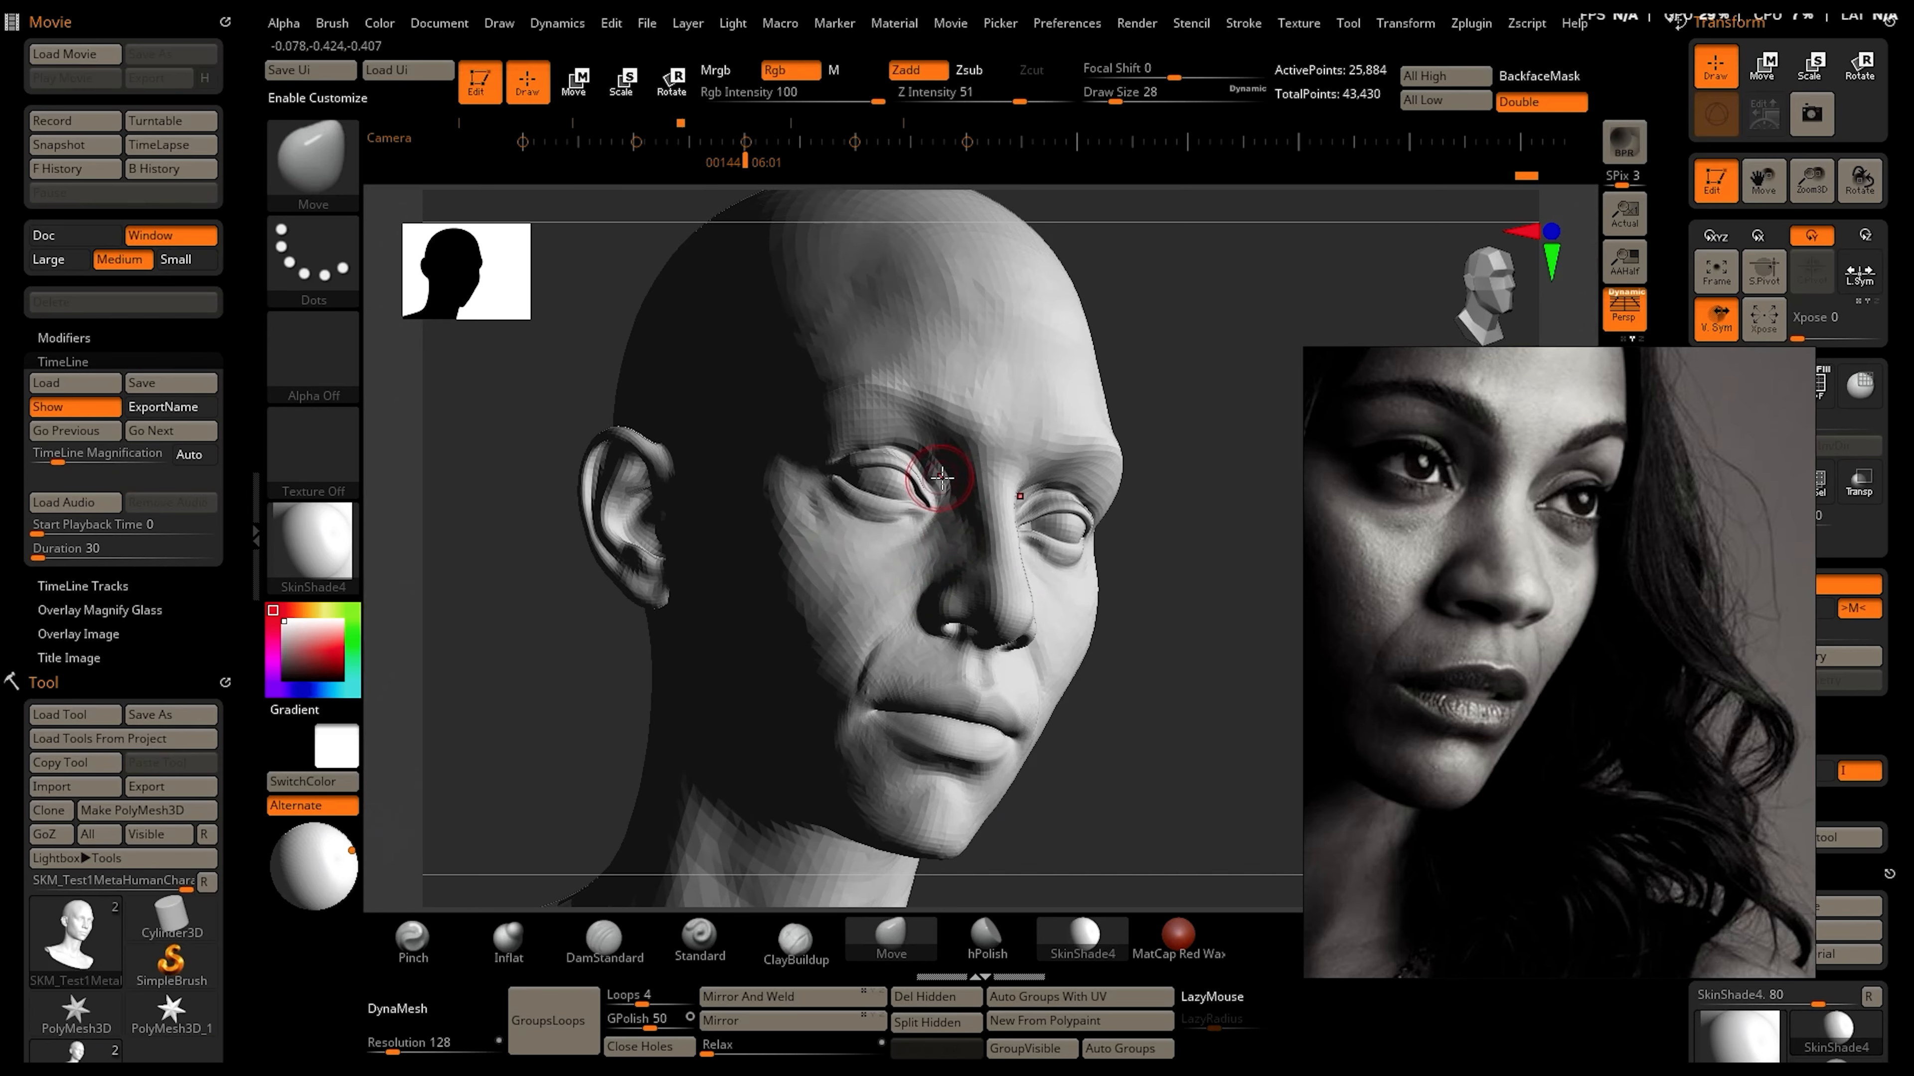
Refine the inner eye corner with DamStandard and smoothing, and build up the fold above the eye with Inflat at draw size 28
{"action": "key", "text": "b"}
{"action": "key", "text": "d"}
{"action": "key", "text": "s"}
{"action": "mouse_move", "coordinate": [944, 473]}
{"action": "left_mouse_down"}
{"action": "mouse_move", "coordinate": [906, 541]}
{"action": "mouse_move", "coordinate": [920, 469]}
{"action": "left_mouse_up"}
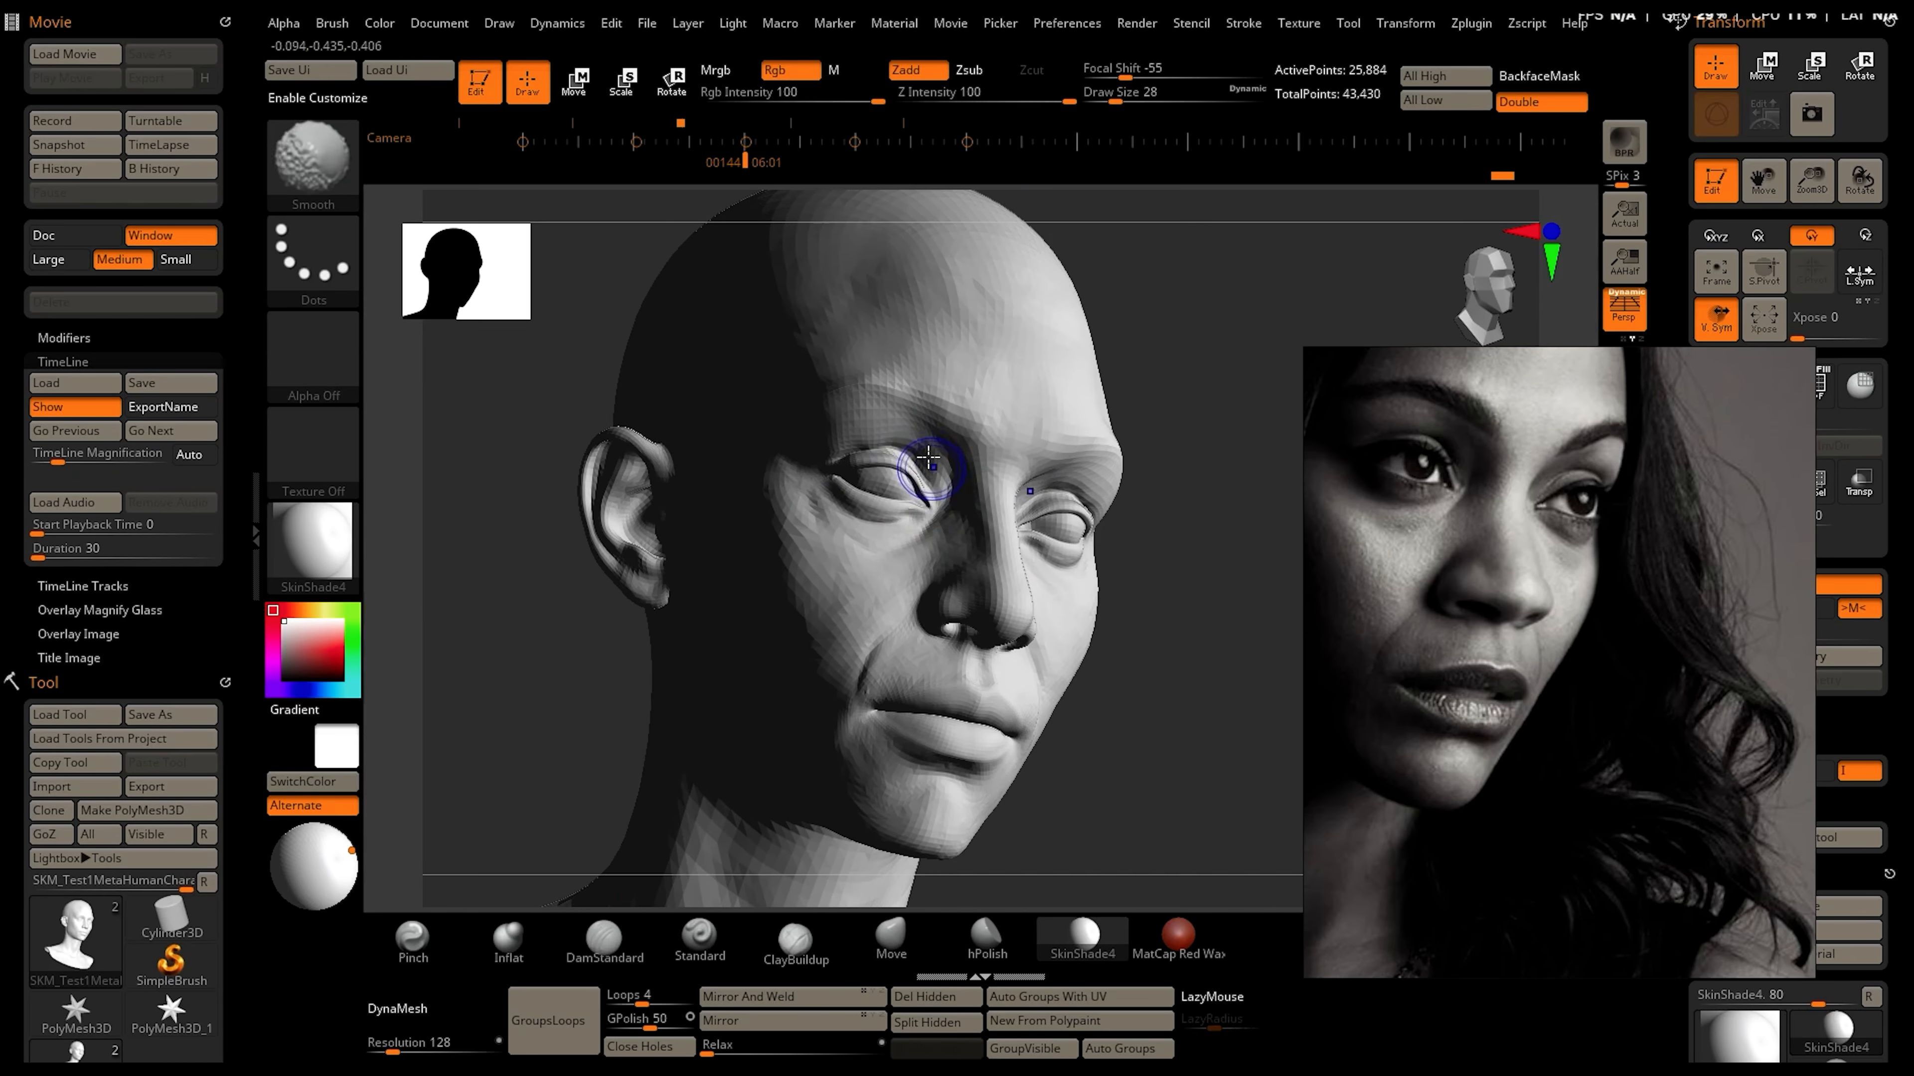
{"action": "left_click", "coordinate": [523, 939]}
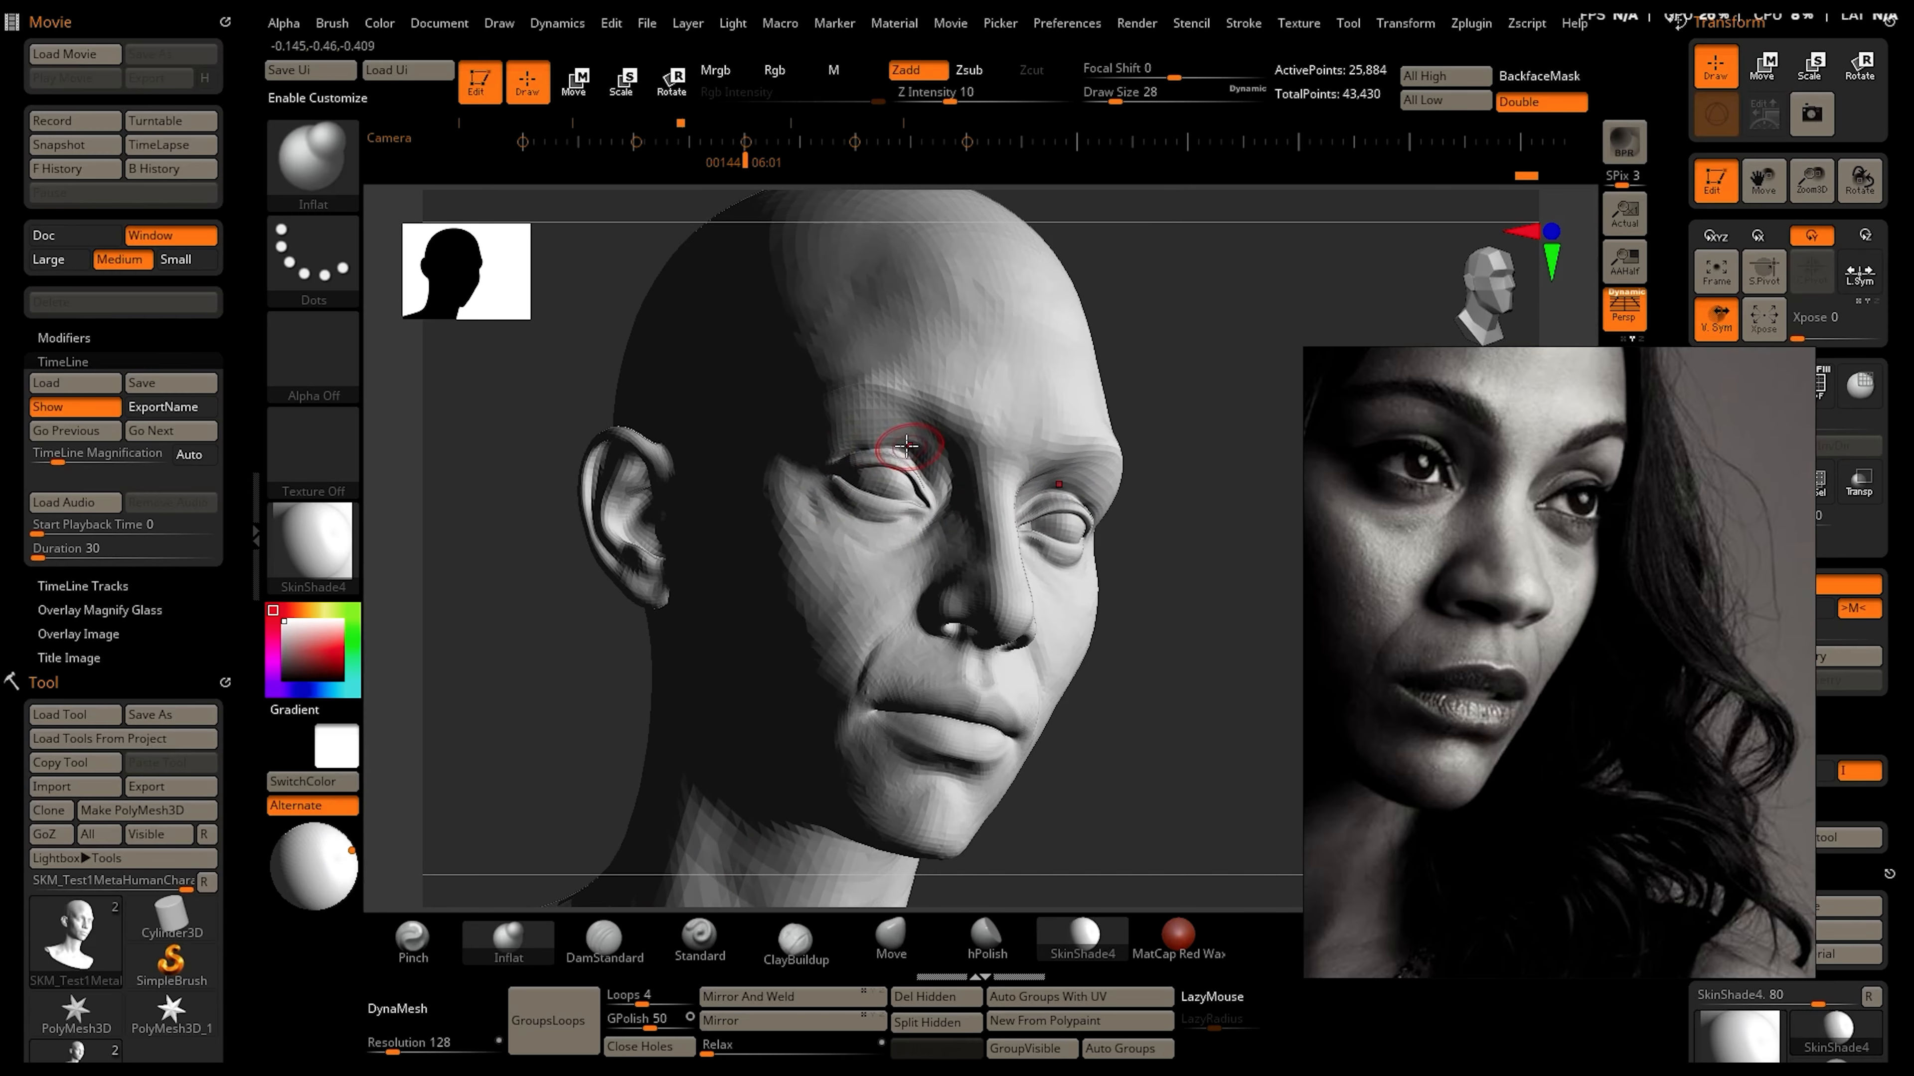
{"action": "mouse_move", "coordinate": [883, 429]}
{"action": "left_mouse_down"}
{"action": "mouse_move", "coordinate": [860, 426]}
{"action": "mouse_move", "coordinate": [897, 420]}
{"action": "left_mouse_up"}
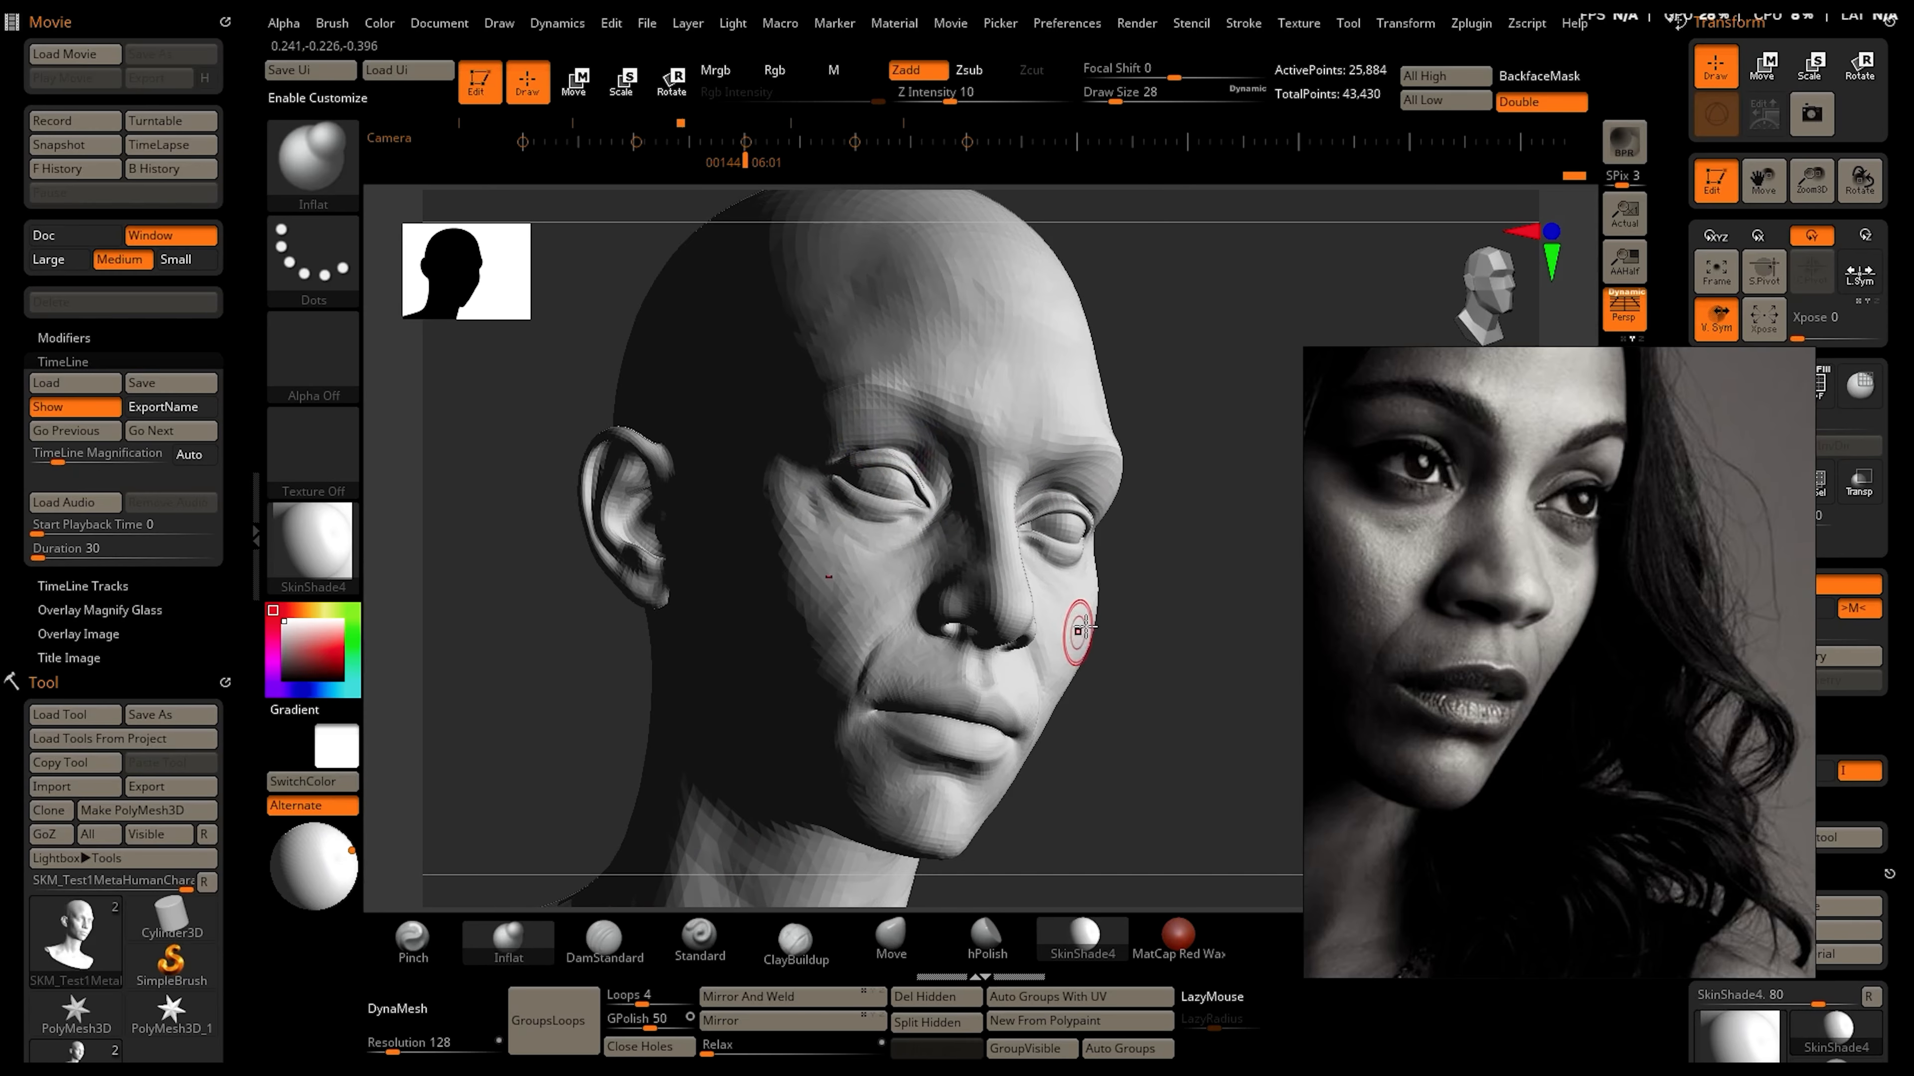
Adjust the cheek and jaw contour with the Move brush at draw size 52 and refine the upper eyelids with Inflat at draw size 16
{"action": "left_click", "coordinate": [890, 935]}
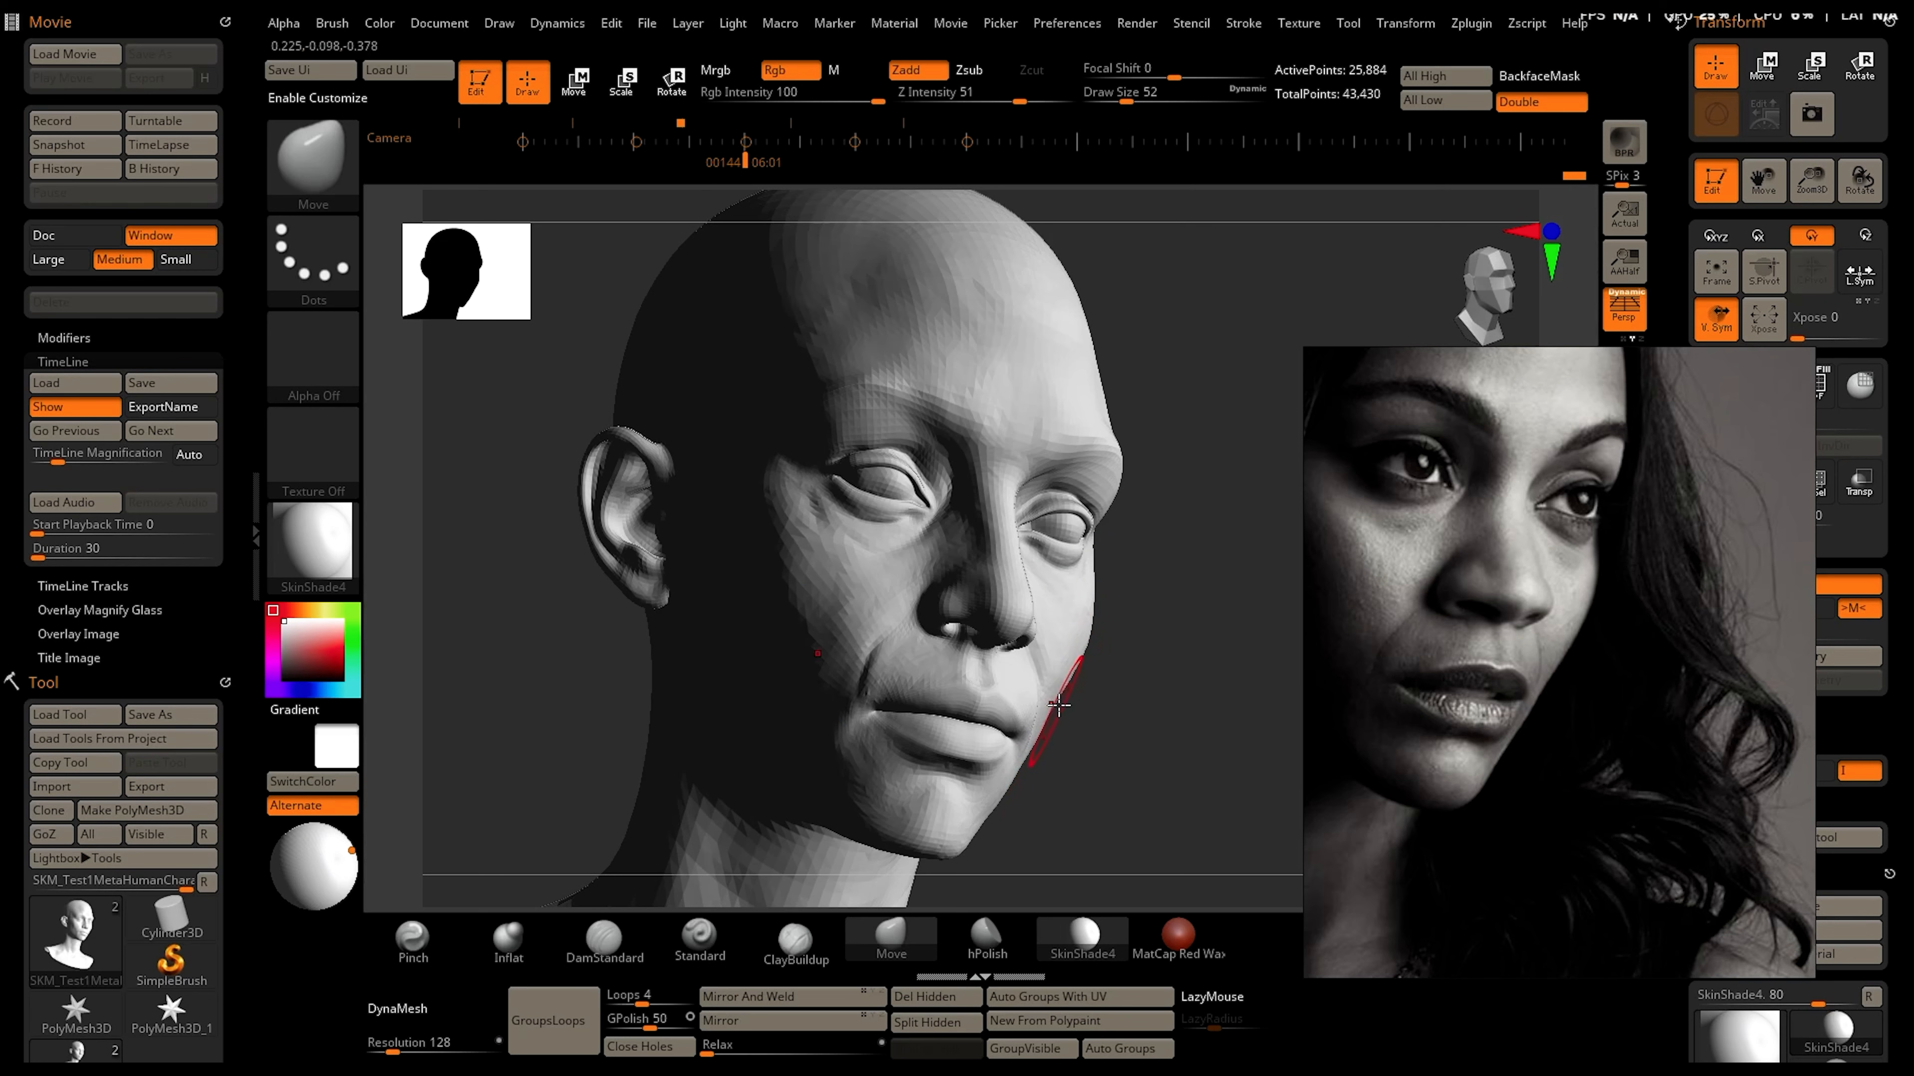
{"action": "mouse_move", "coordinate": [1156, 742]}
{"action": "left_mouse_down"}
{"action": "mouse_move", "coordinate": [1077, 735]}
{"action": "mouse_move", "coordinate": [1098, 778]}
{"action": "mouse_move", "coordinate": [980, 827]}
{"action": "left_mouse_up"}
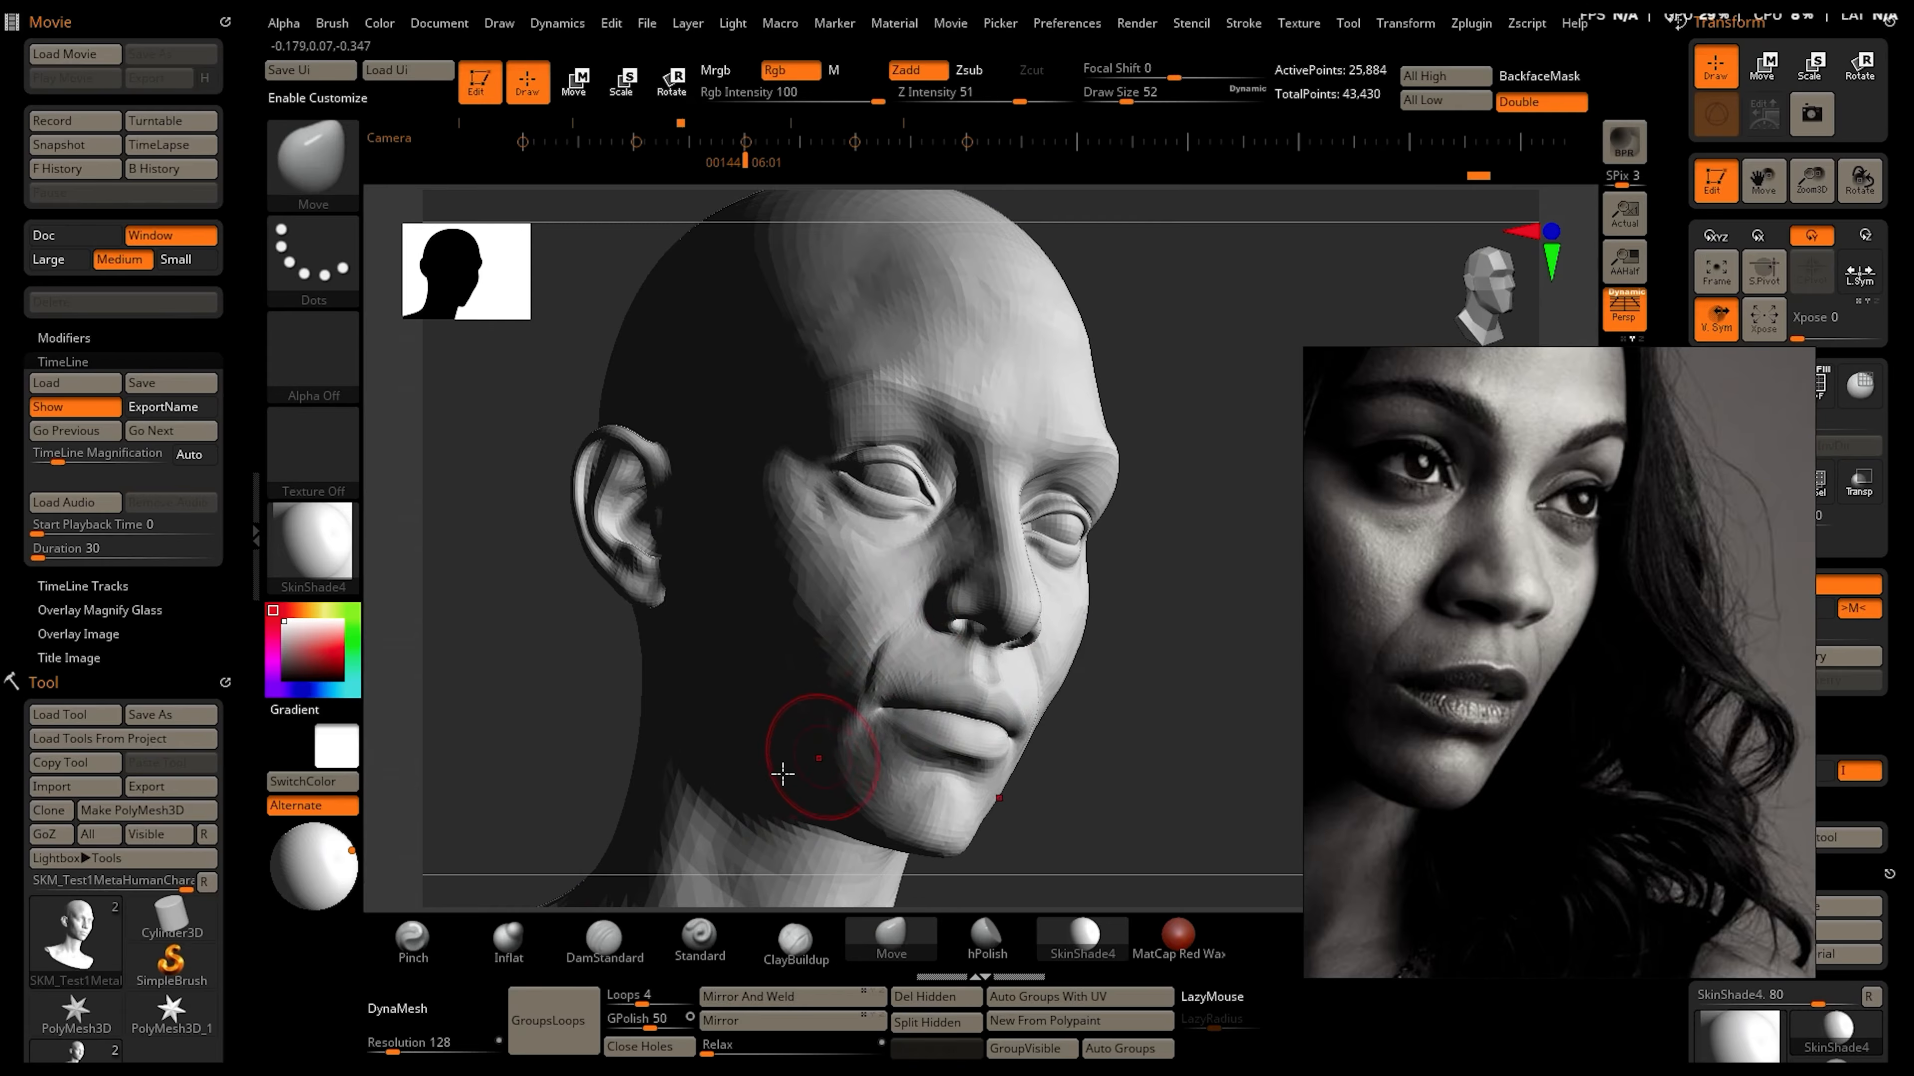
{"action": "key", "text": "b"}
{"action": "key", "text": "p"}
{"action": "key", "text": "i"}
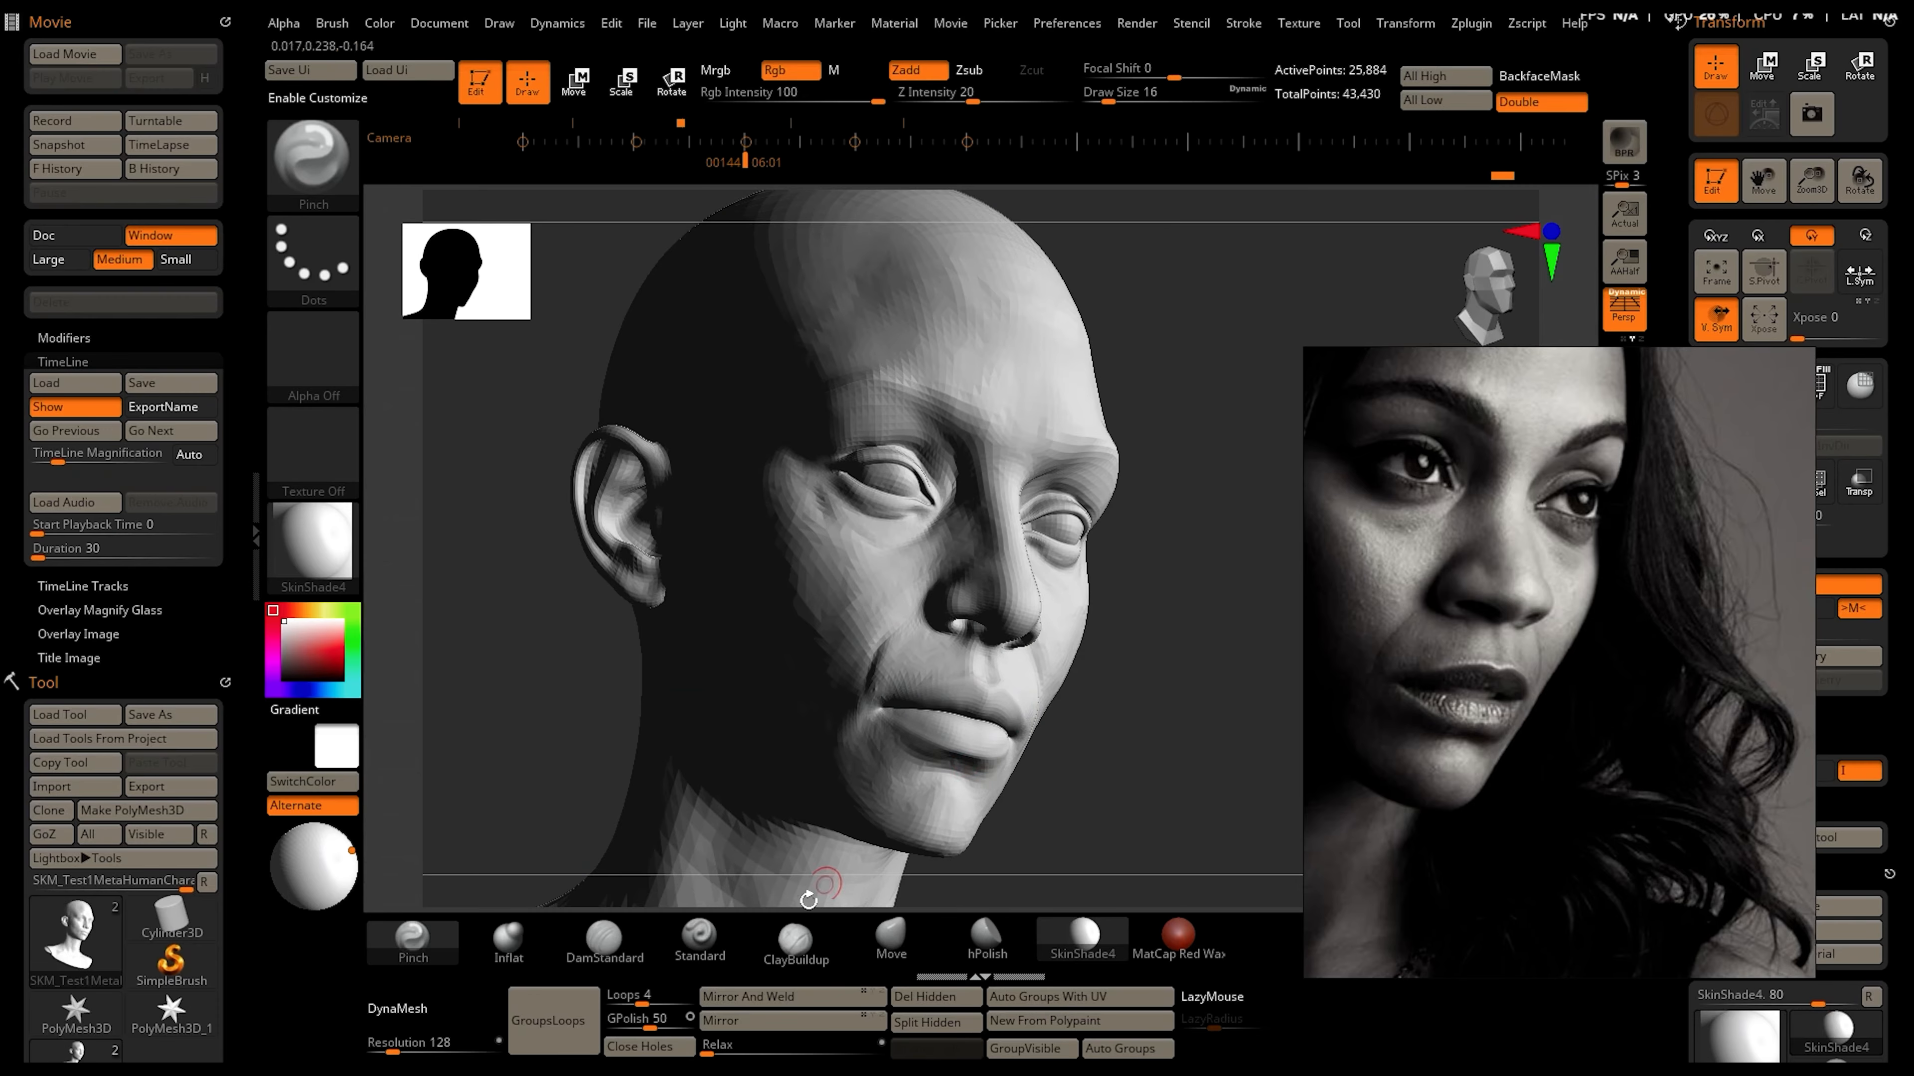
{"action": "key", "text": "b"}
{"action": "key", "text": "i"}
{"action": "key", "text": "n"}
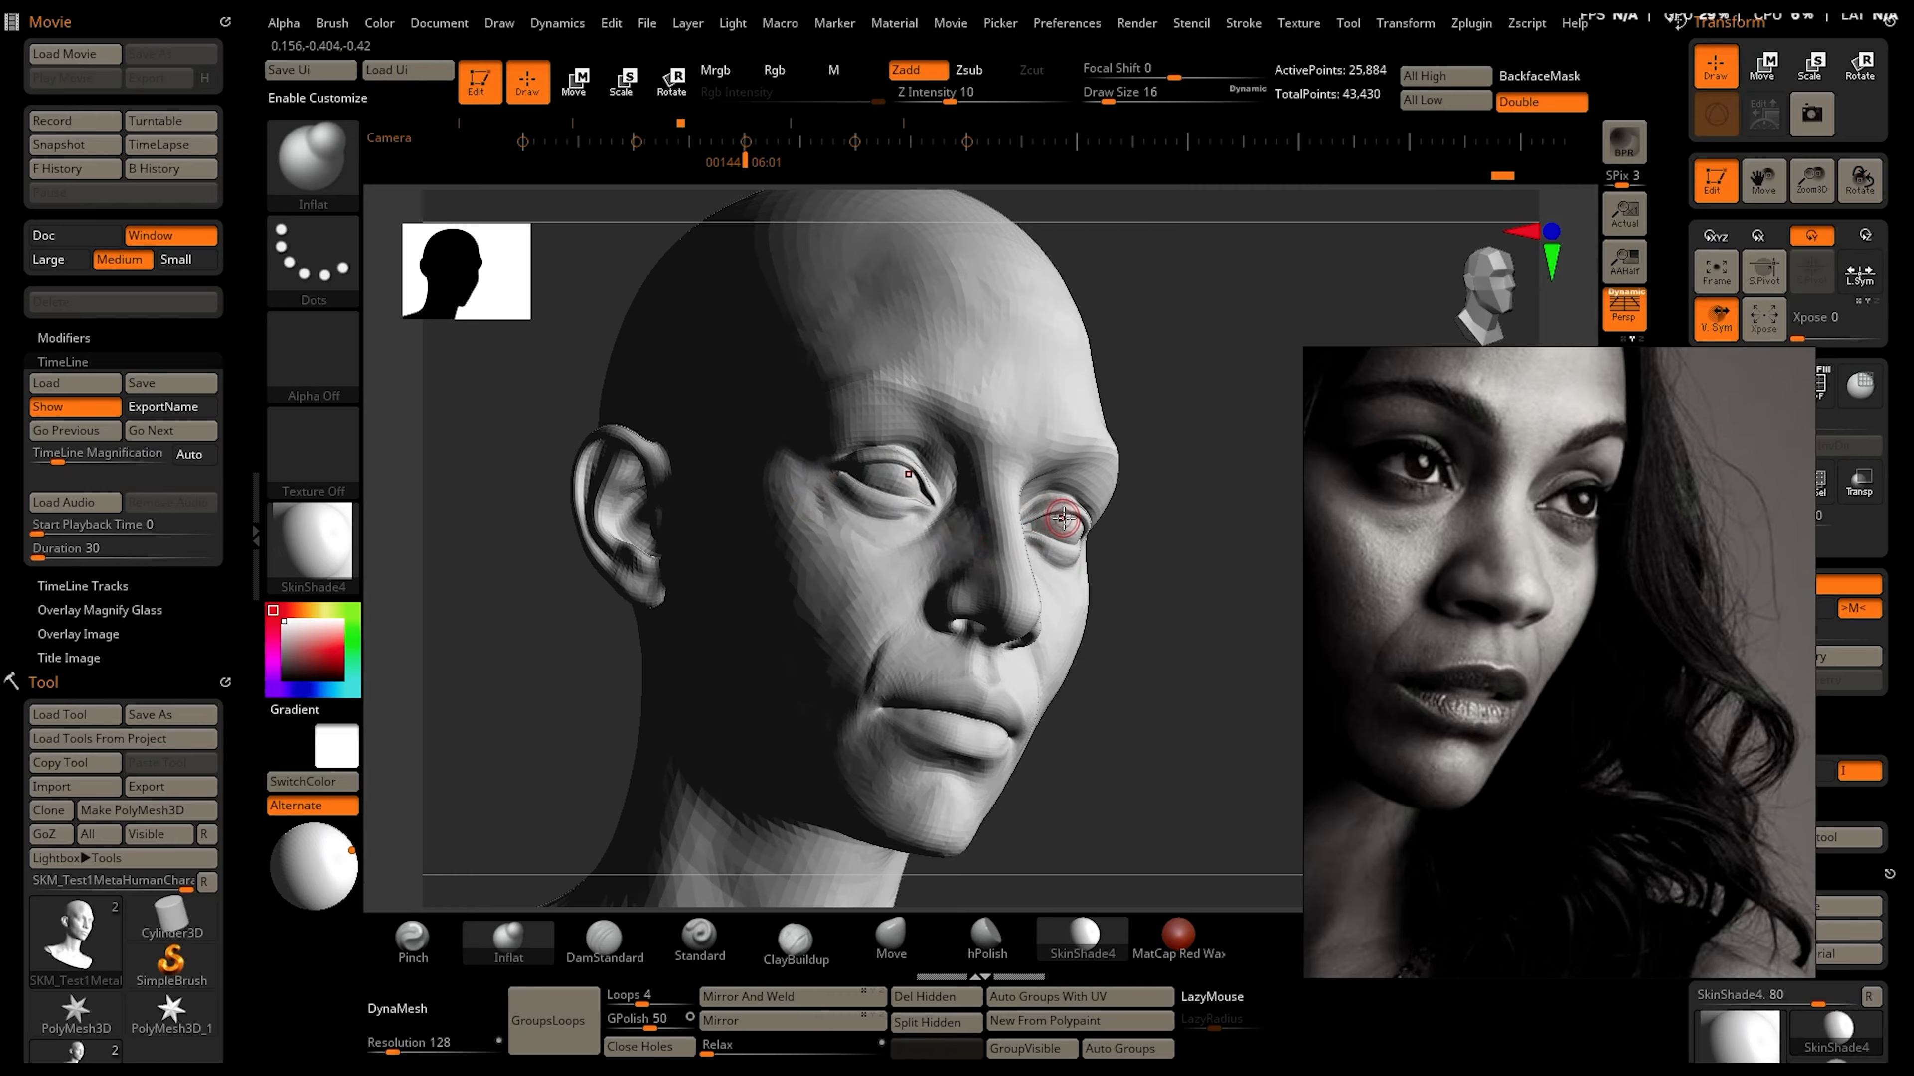
{"action": "key", "text": "b"}
{"action": "key", "text": "m"}
{"action": "key", "text": "v"}
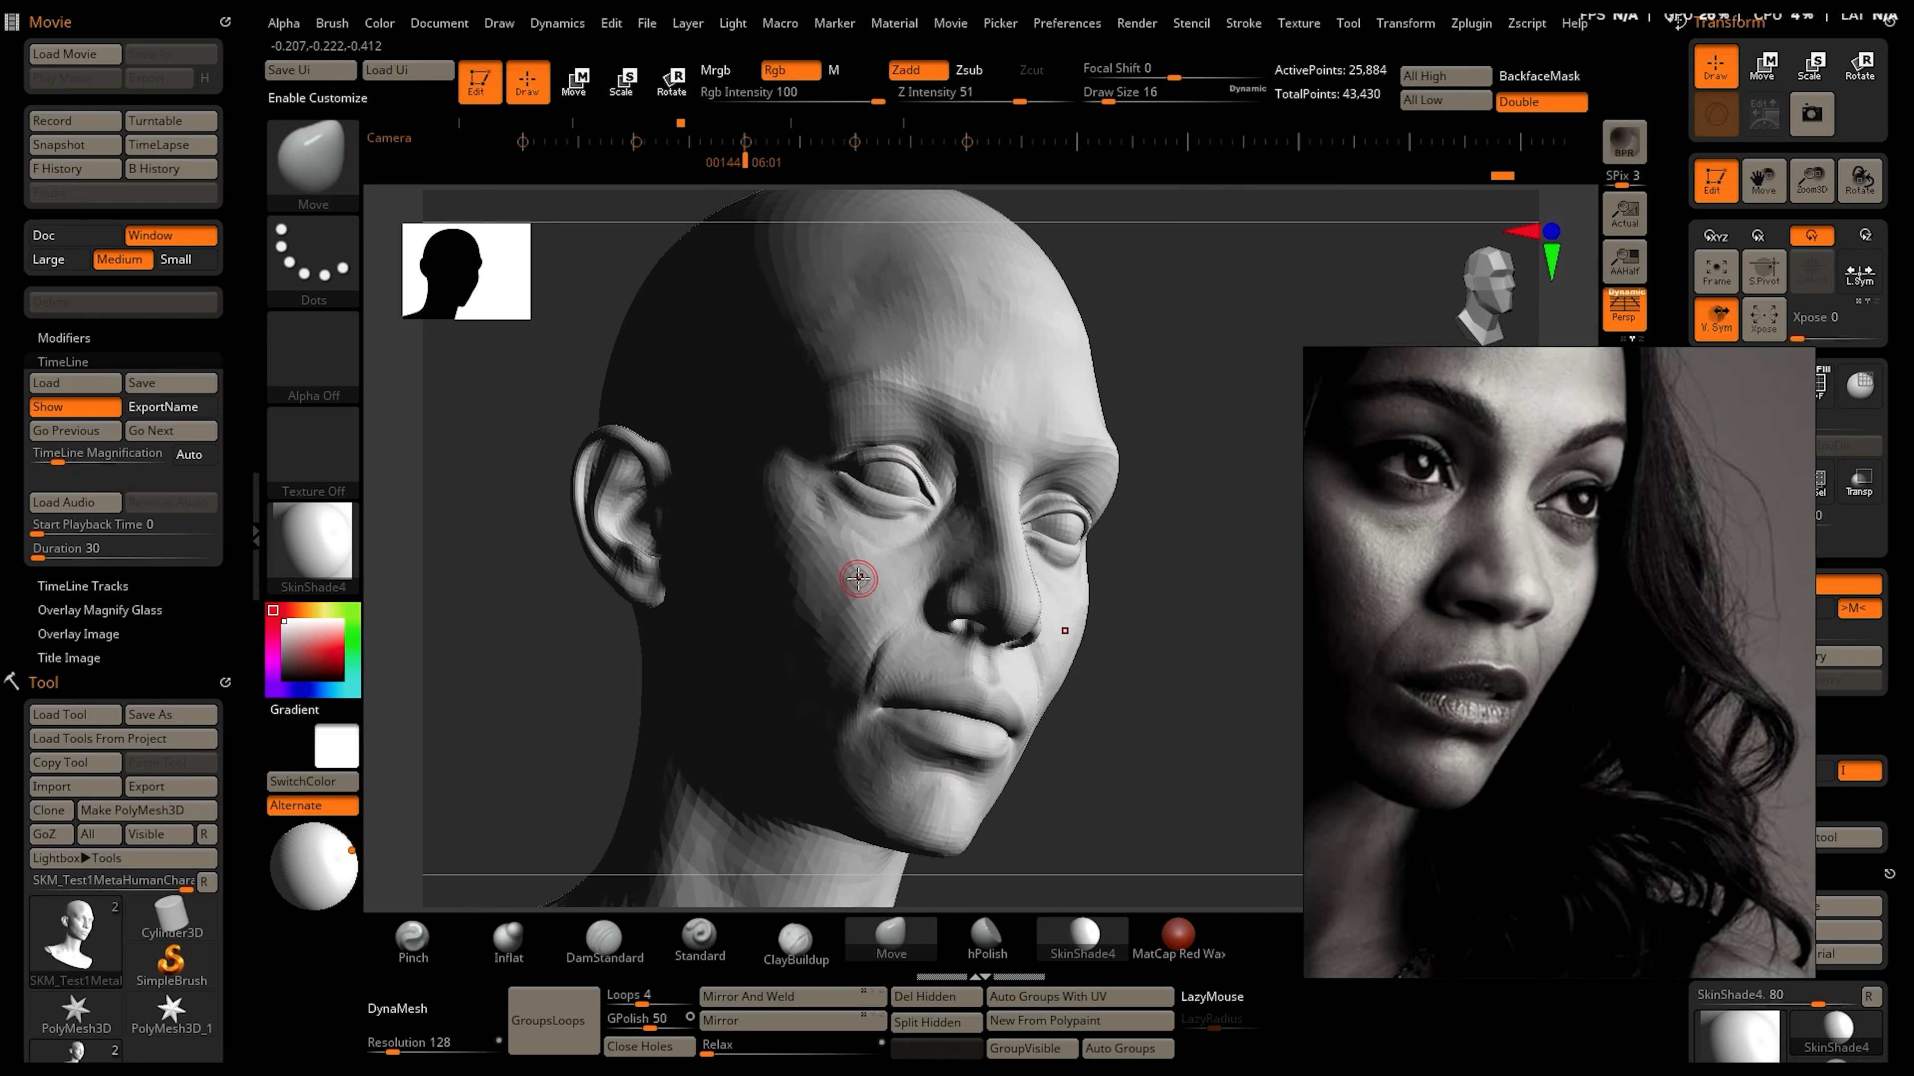
Recall the fourth timeline camera view and frame the smiling reference photo turned toward profile
{"action": "left_click_drag", "start_coordinate": [748, 166], "coordinate": [854, 171]}
{"action": "scroll", "coordinate": [1589, 610], "scroll_direction": "down", "scroll_amount": 8}
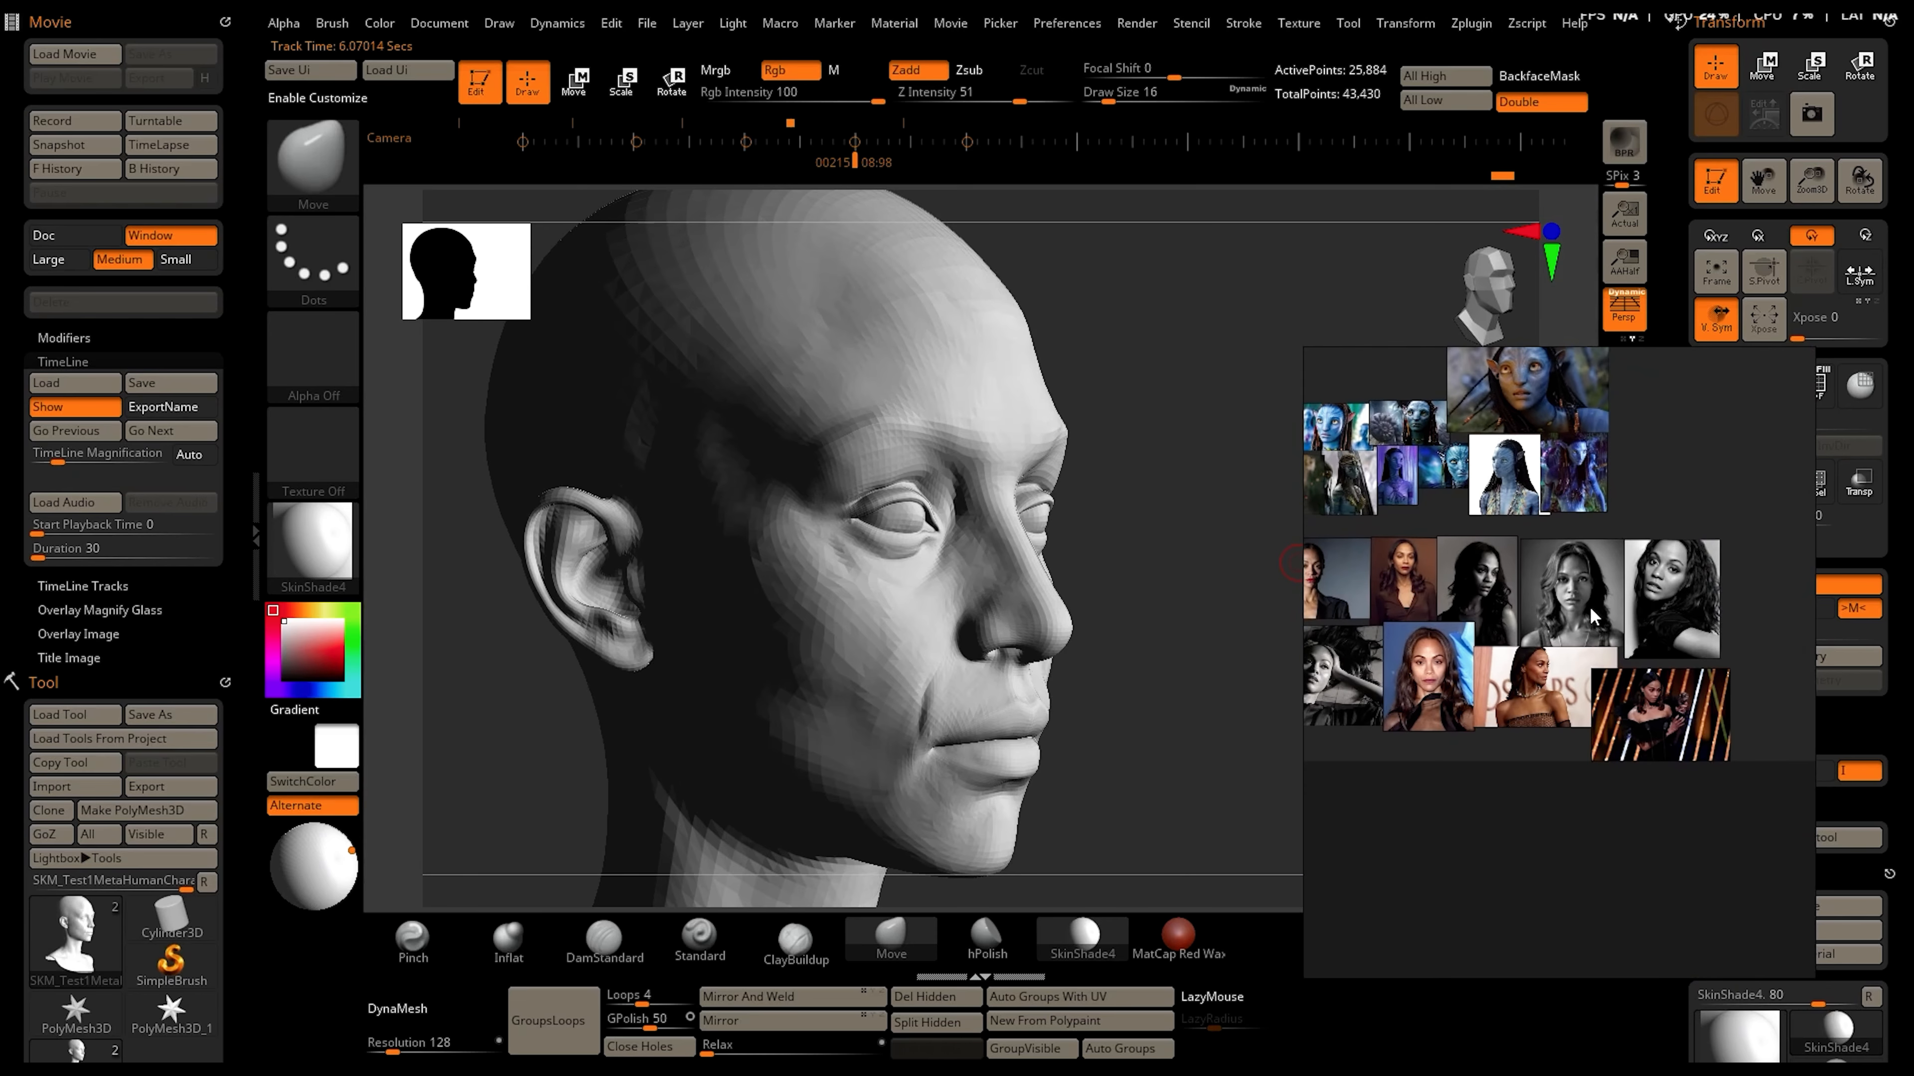
{"action": "scroll", "coordinate": [1510, 642], "scroll_direction": "up", "scroll_amount": 8}
{"action": "scroll", "coordinate": [1552, 652], "scroll_direction": "up", "scroll_amount": 2}
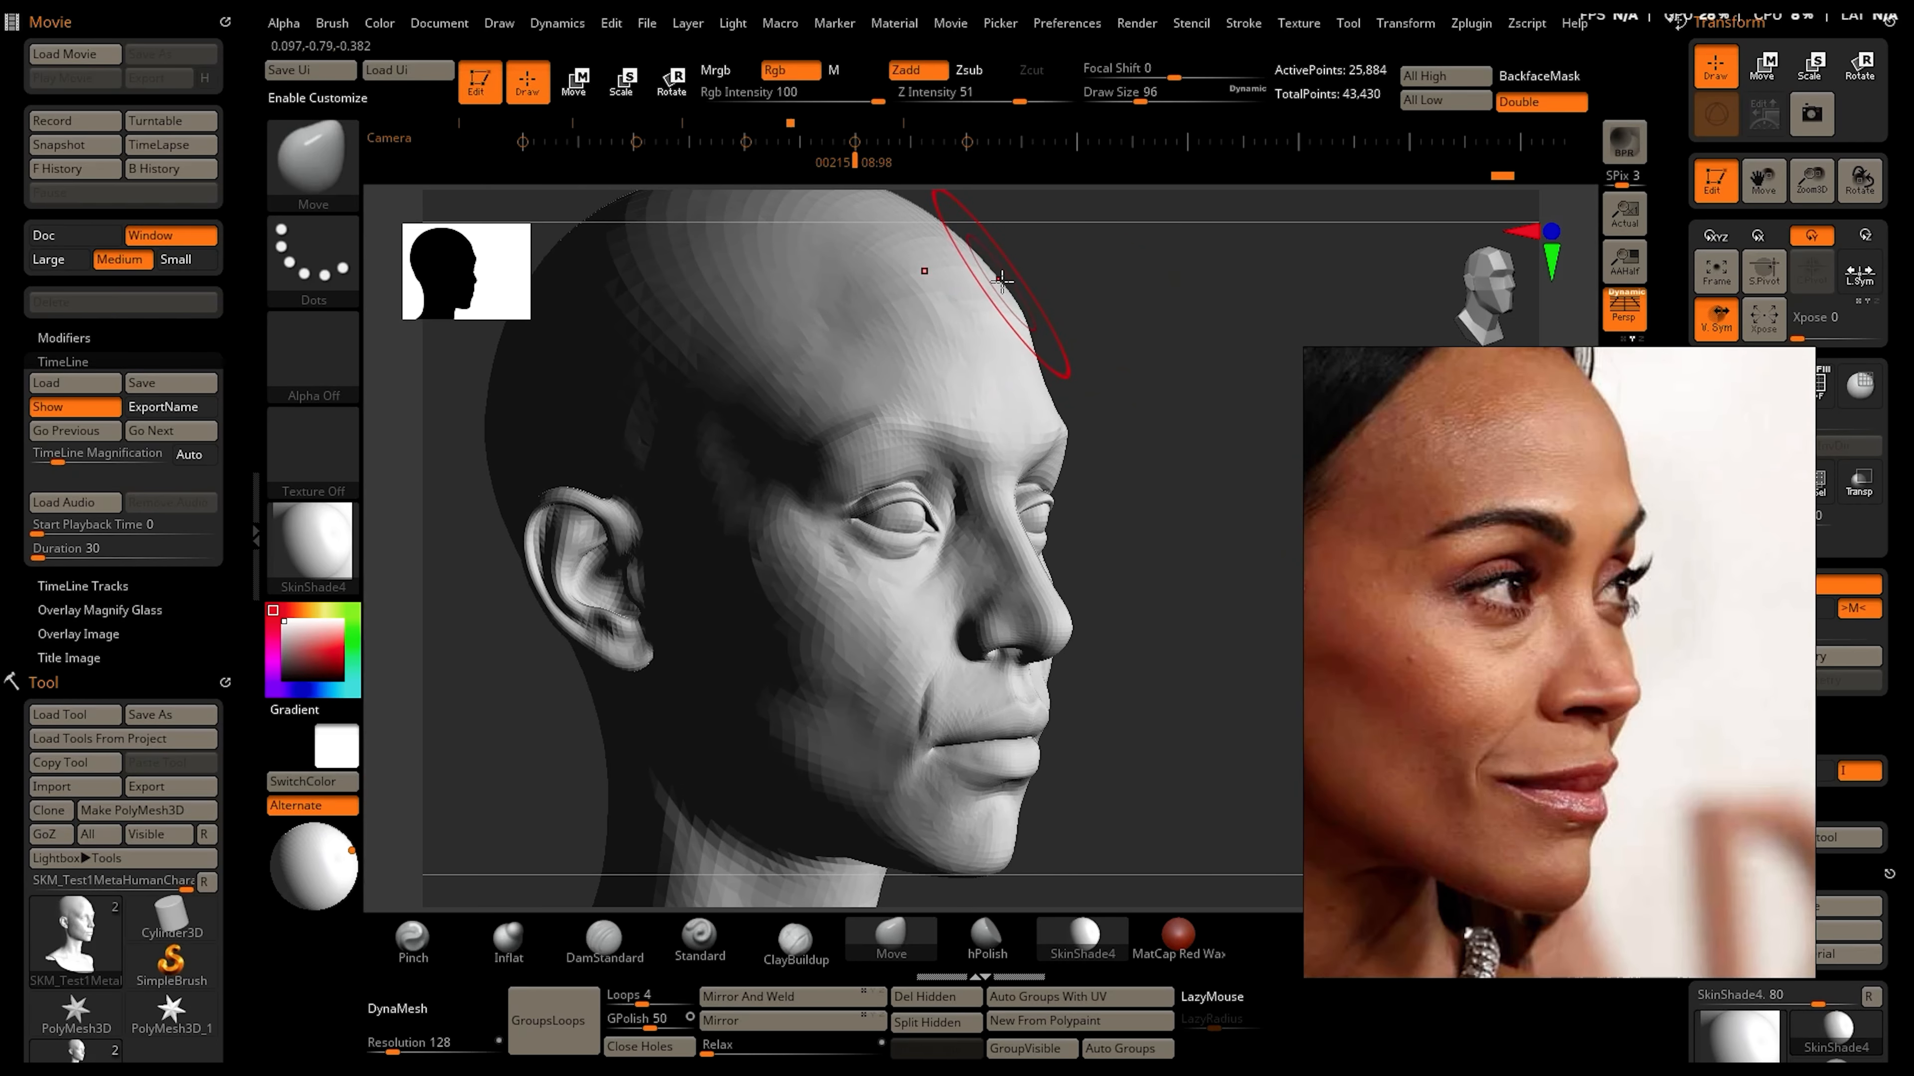
Adjust the brow and far eye contour with the Move brush at draw sizes between 20 and 40
{"action": "key", "text": "bracketleft"}
{"action": "key", "text": "bracketleft"}
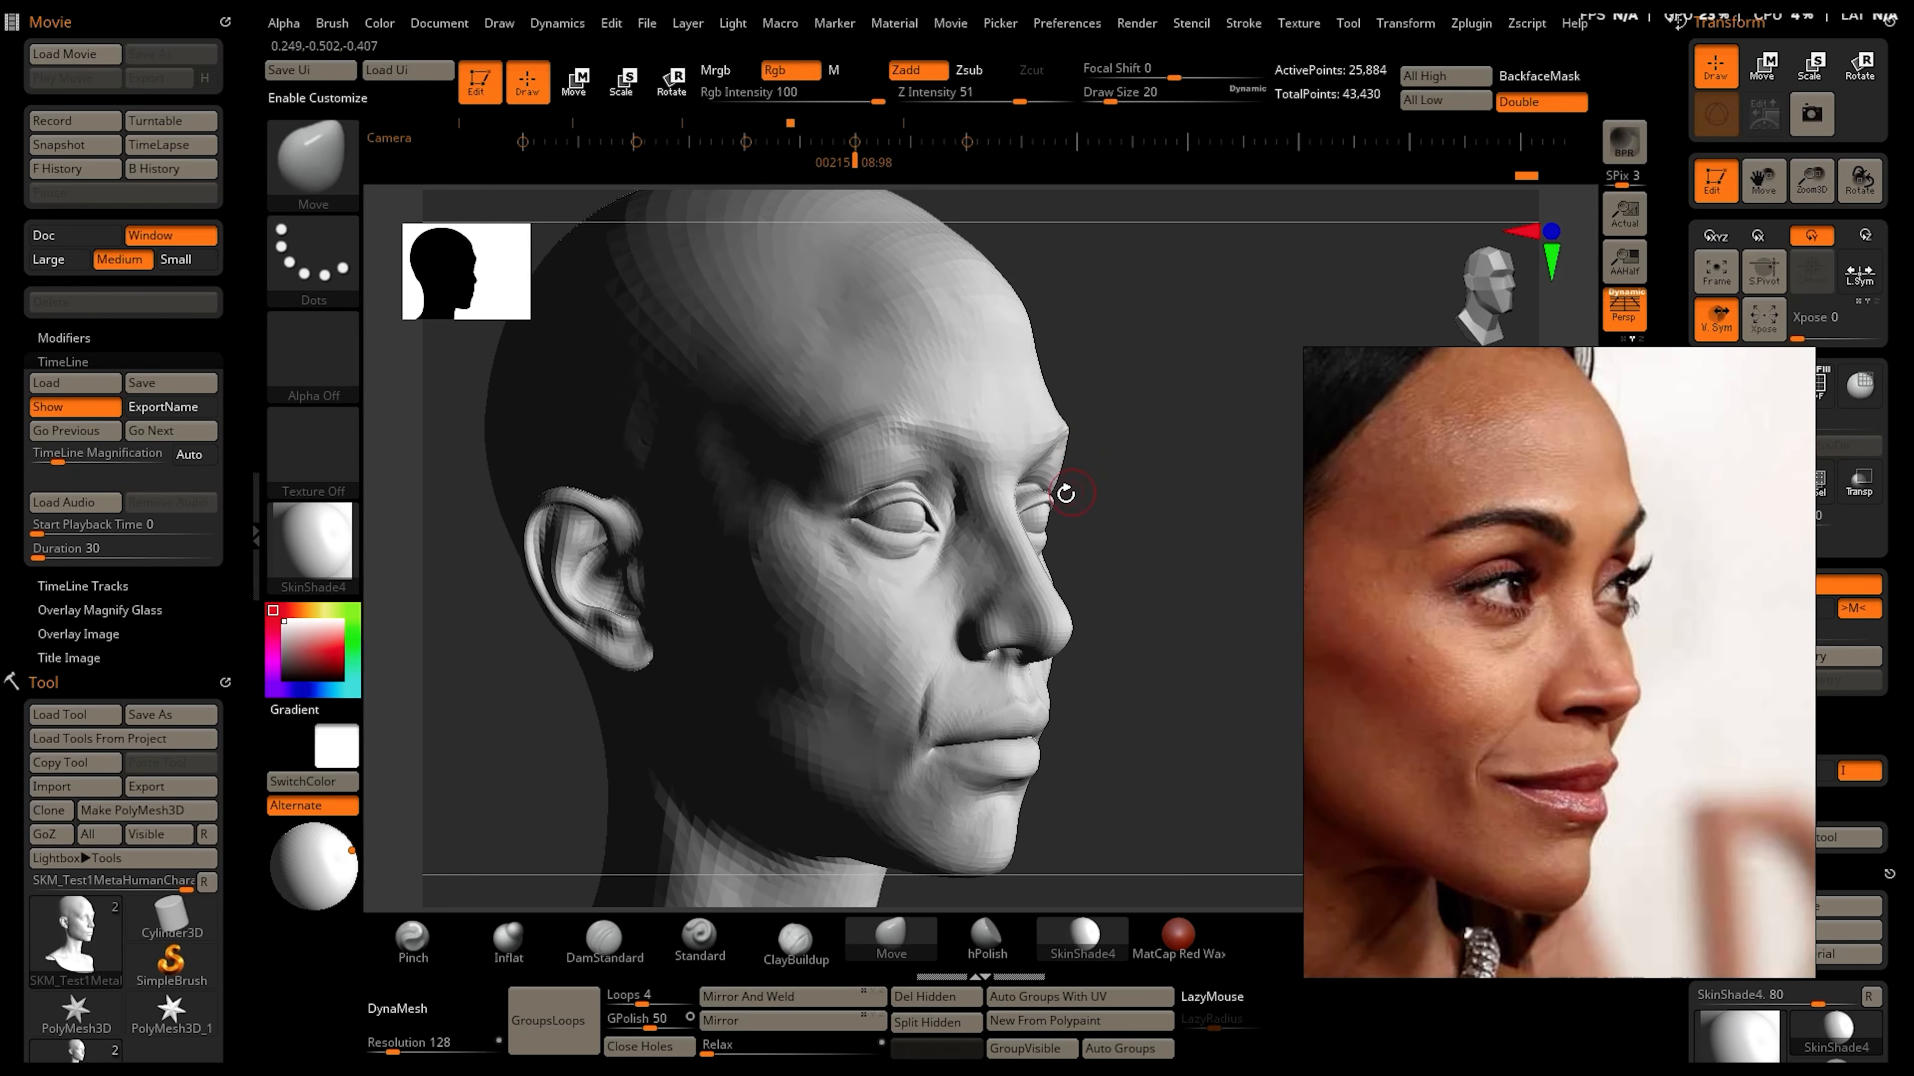
{"action": "mouse_move", "coordinate": [1123, 493]}
{"action": "left_mouse_down"}
{"action": "mouse_move", "coordinate": [1098, 479]}
{"action": "mouse_move", "coordinate": [1161, 440]}
{"action": "left_mouse_up"}
{"action": "key", "text": "bracketright"}
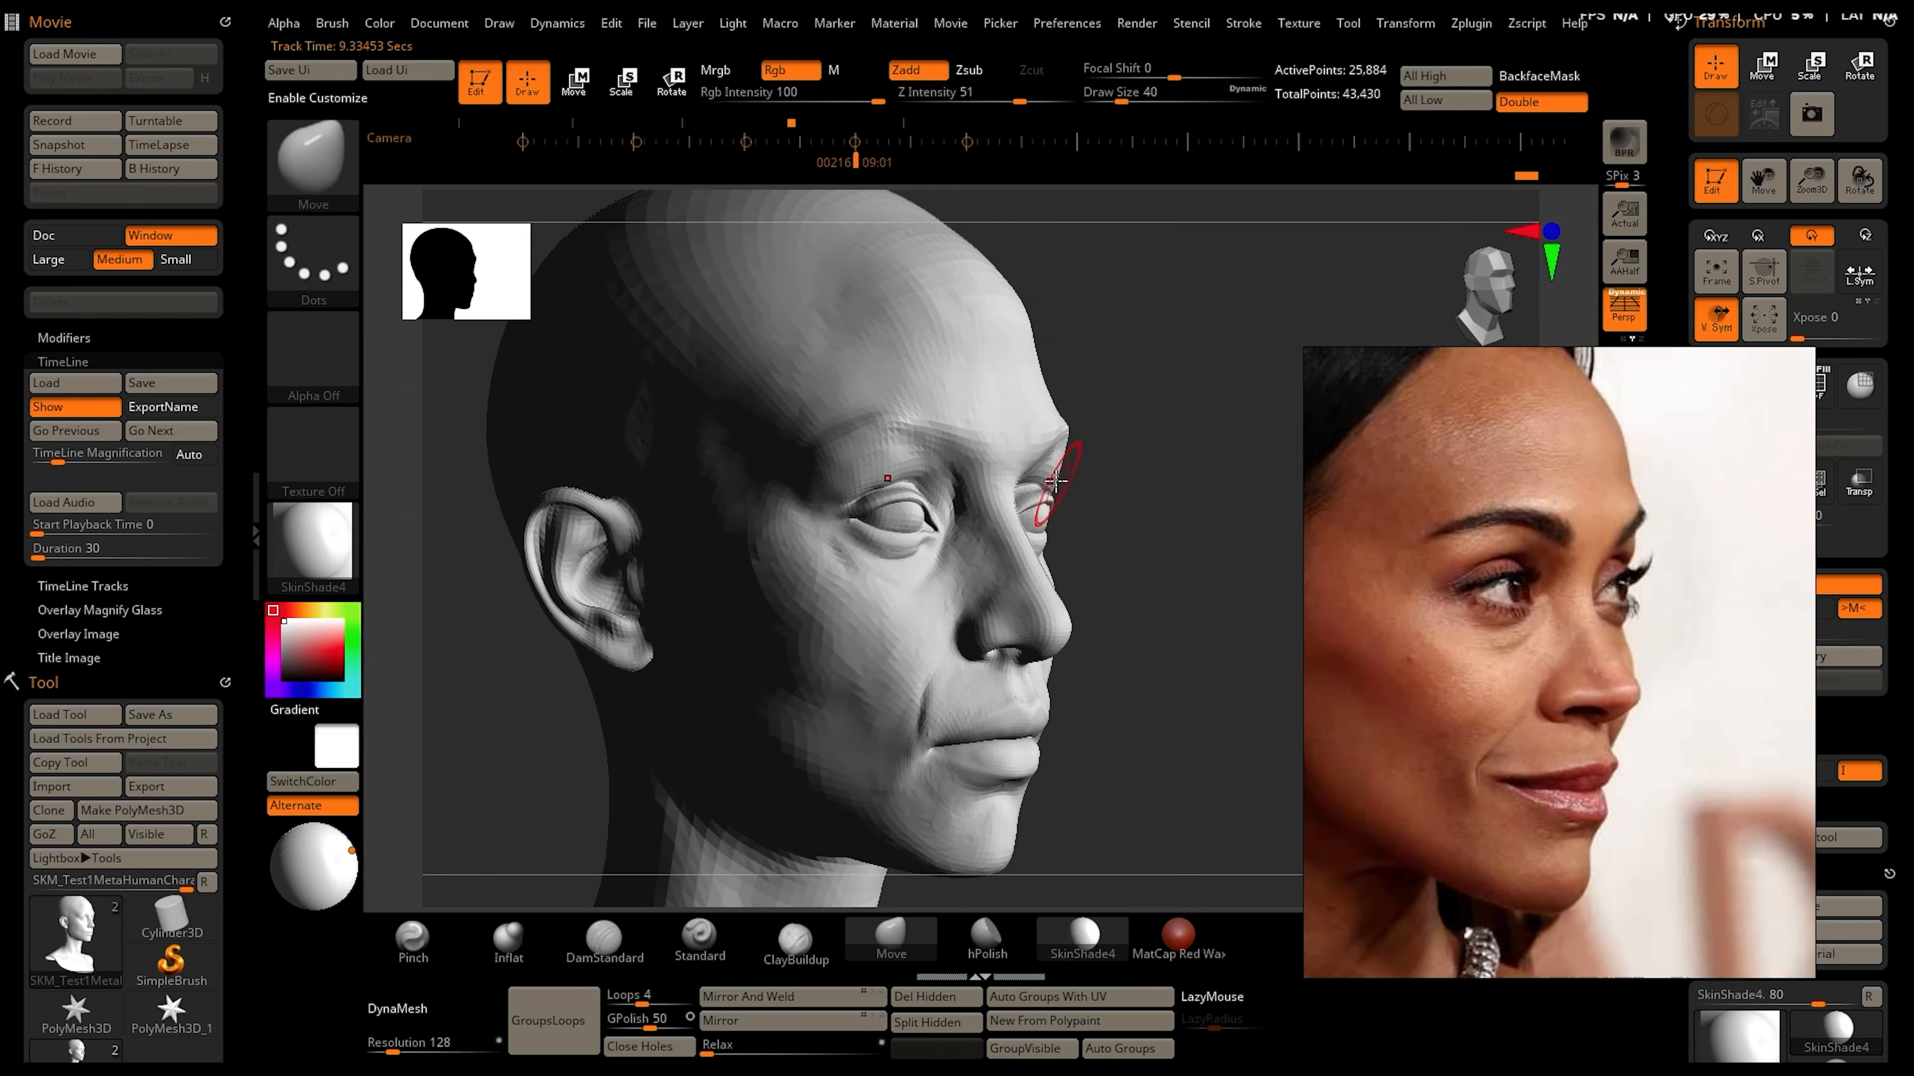
{"action": "key", "text": "bracketleft"}
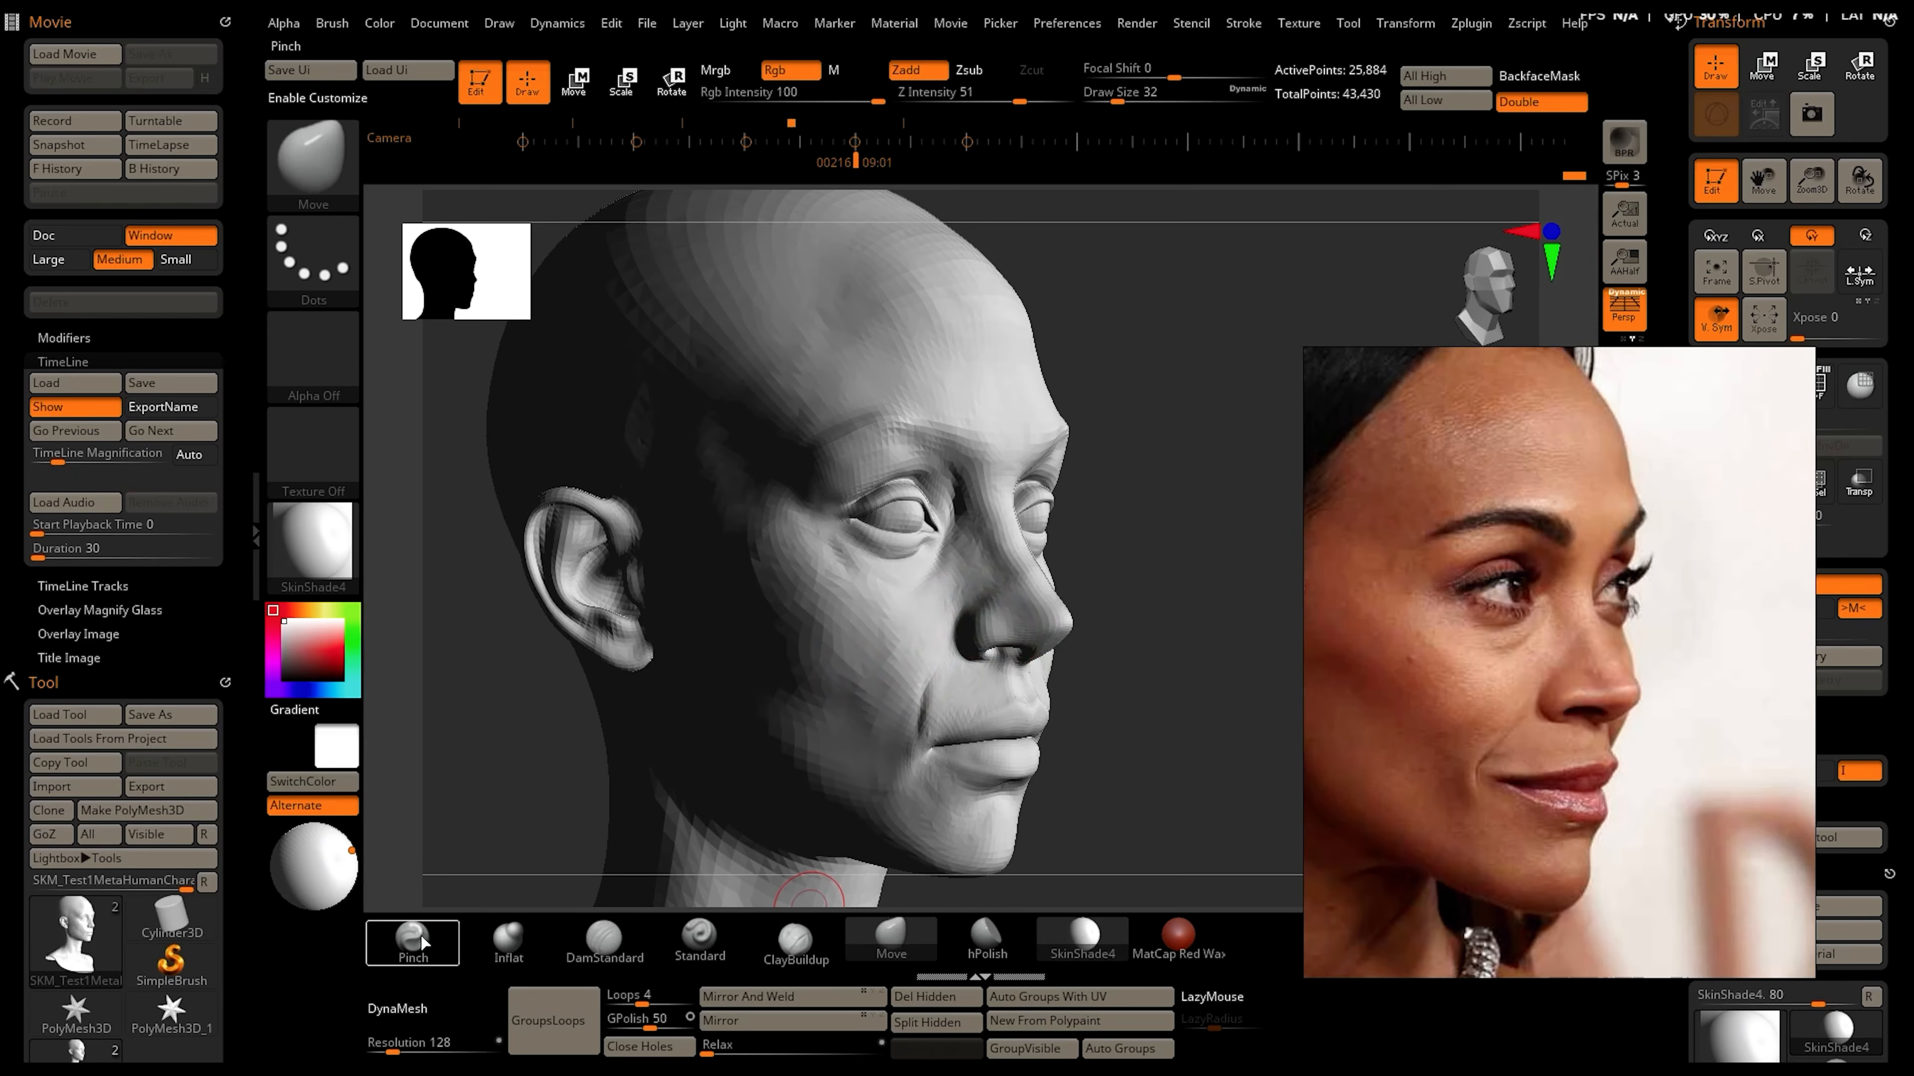
{"action": "left_click", "coordinate": [416, 940]}
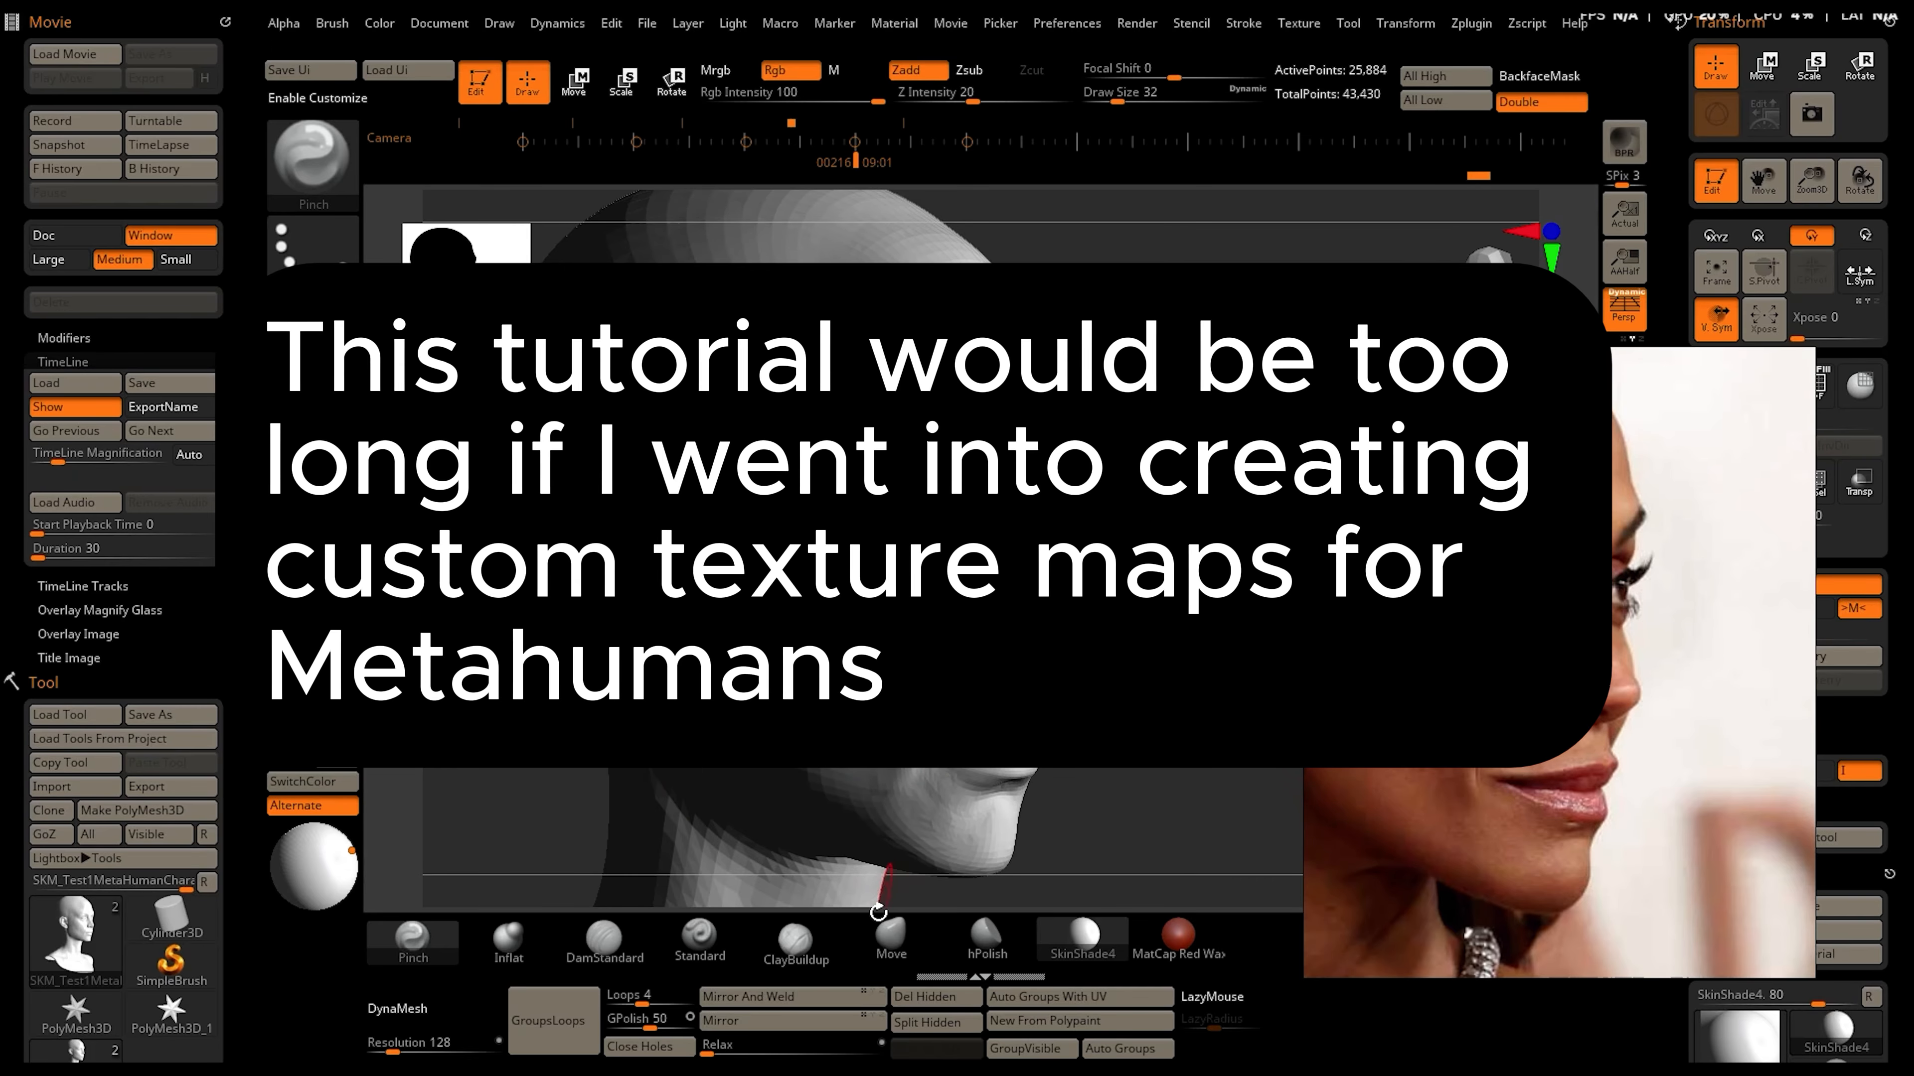
{"action": "left_click", "coordinate": [887, 934]}
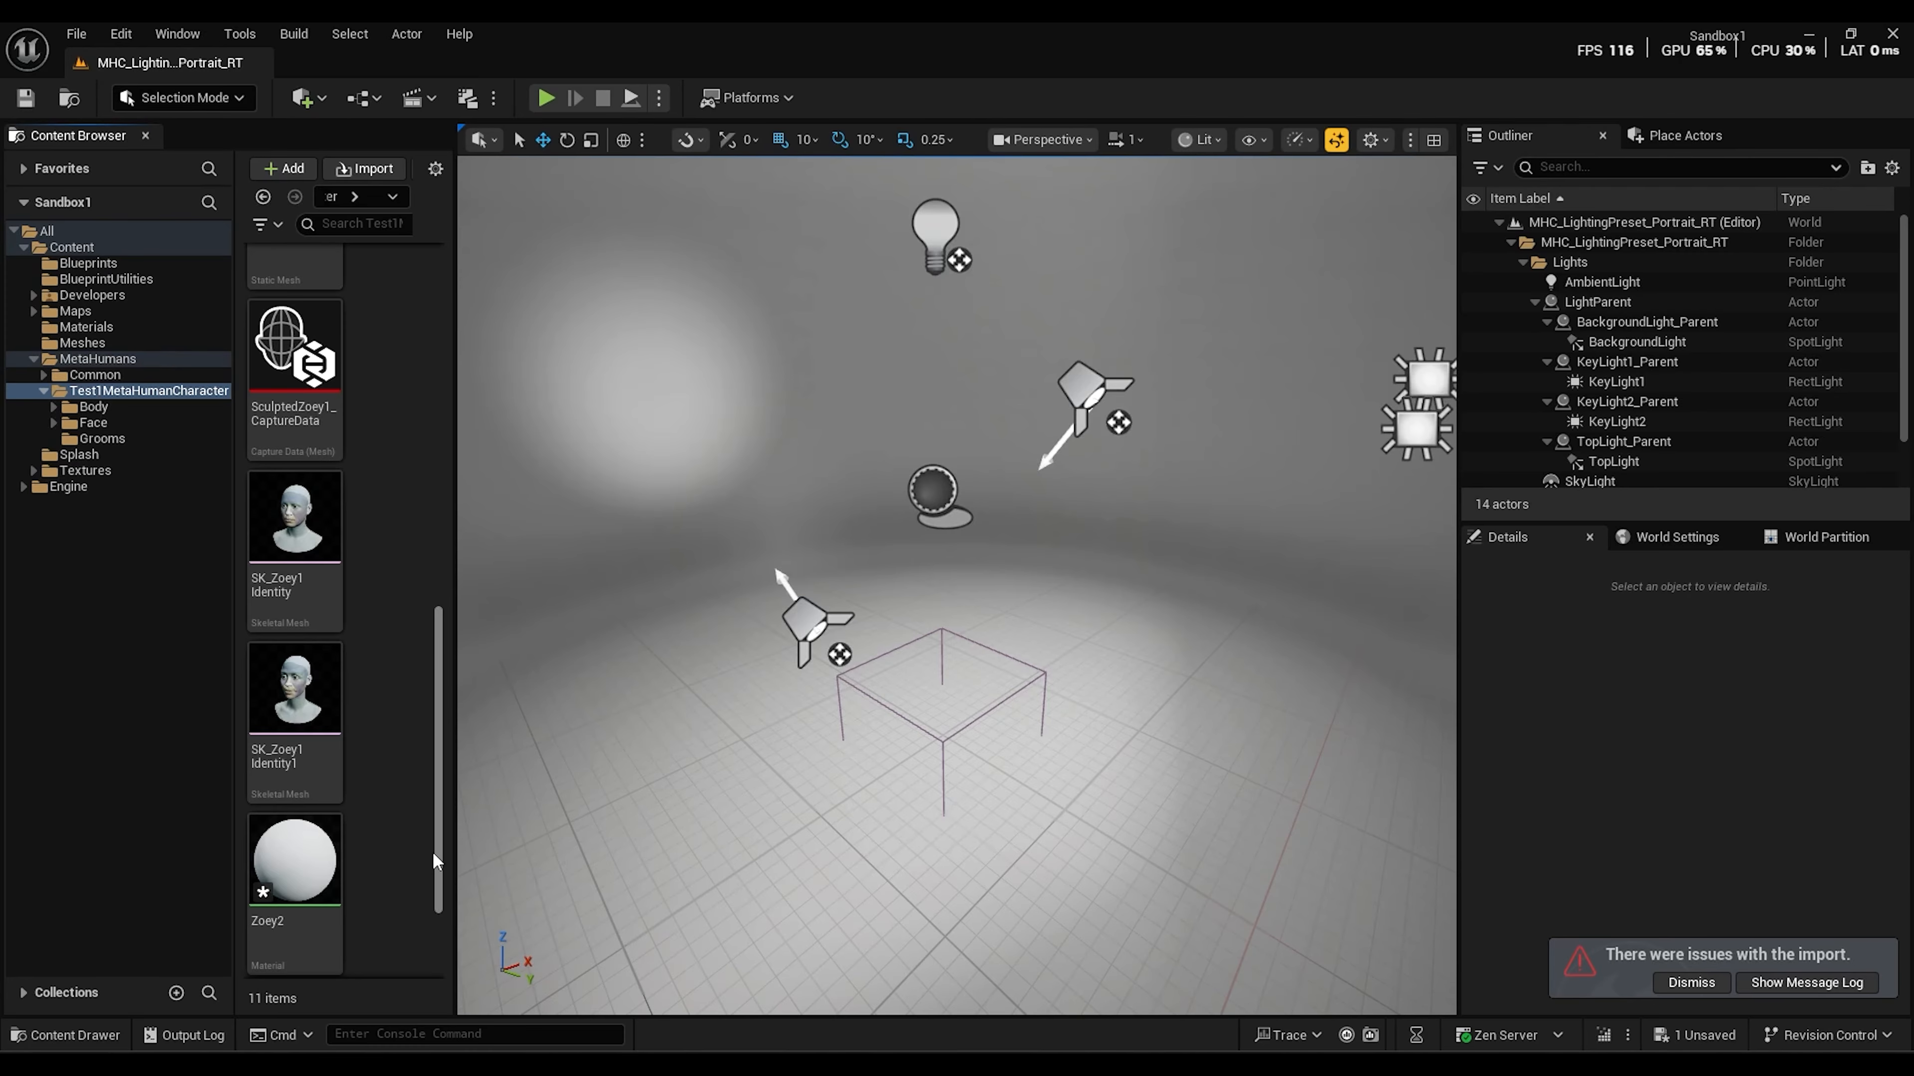
In Unreal Engine, import SculptedZoey2A.fbx into the Test1MetaHumanCharacter folder with the Default Assets Pipeline
{"action": "mouse_move", "coordinate": [436, 863]}
{"action": "left_mouse_down"}
{"action": "mouse_move", "coordinate": [439, 743]}
{"action": "mouse_move", "coordinate": [441, 933]}
{"action": "left_mouse_up"}
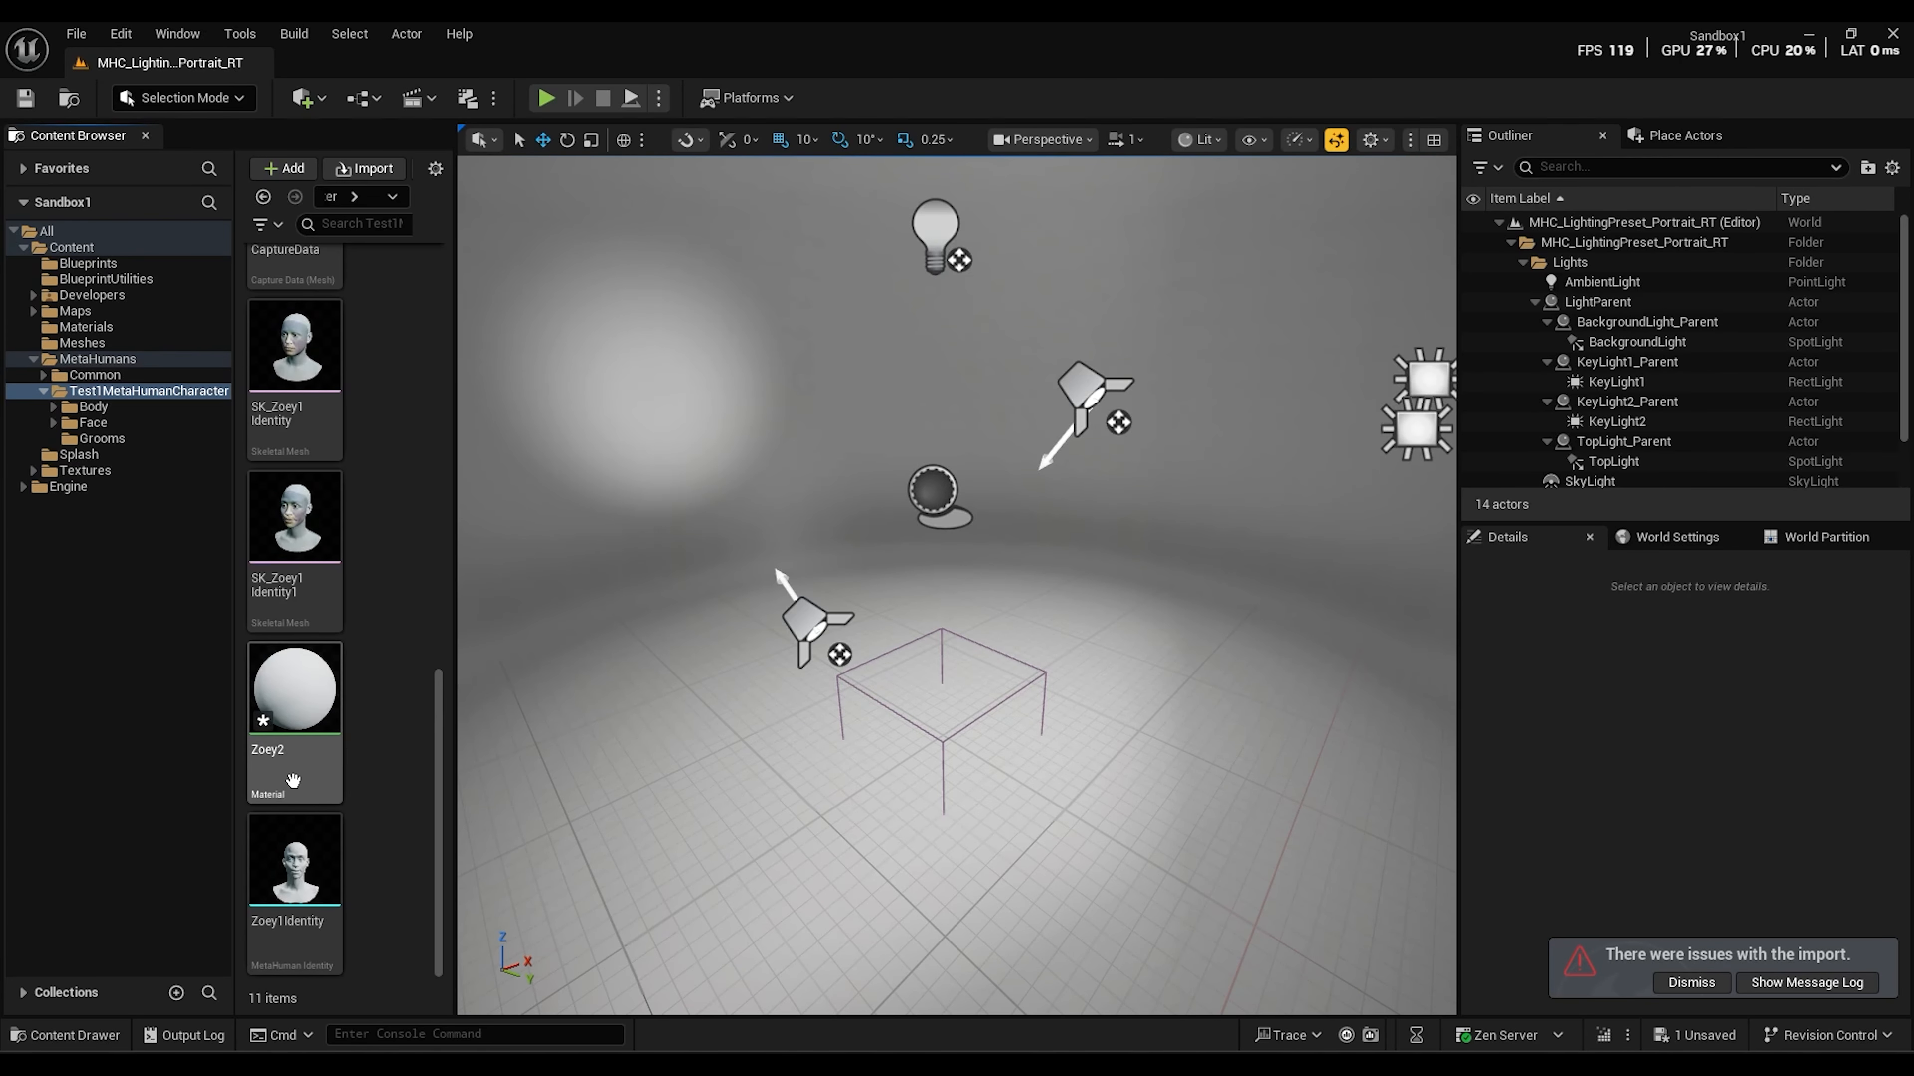
{"action": "mouse_move", "coordinate": [330, 772]}
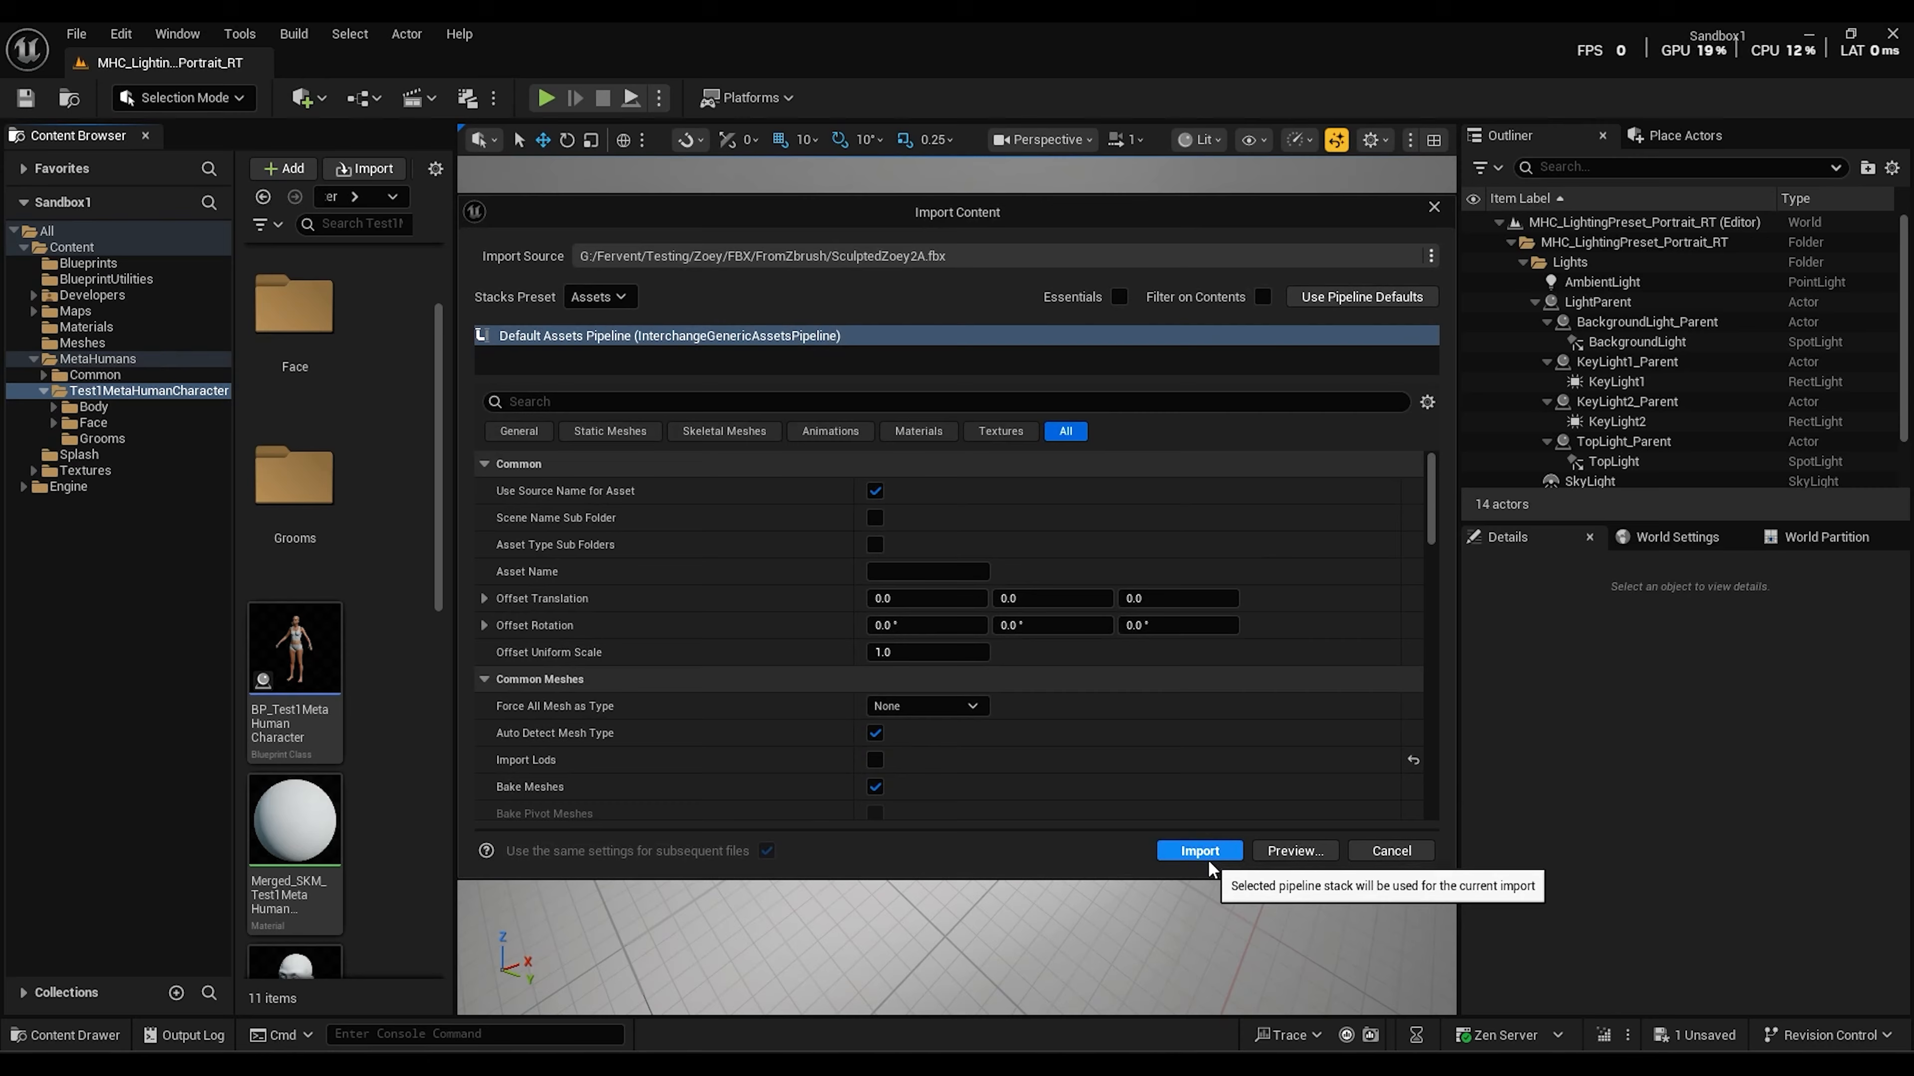
{"action": "left_click", "coordinate": [1204, 849]}
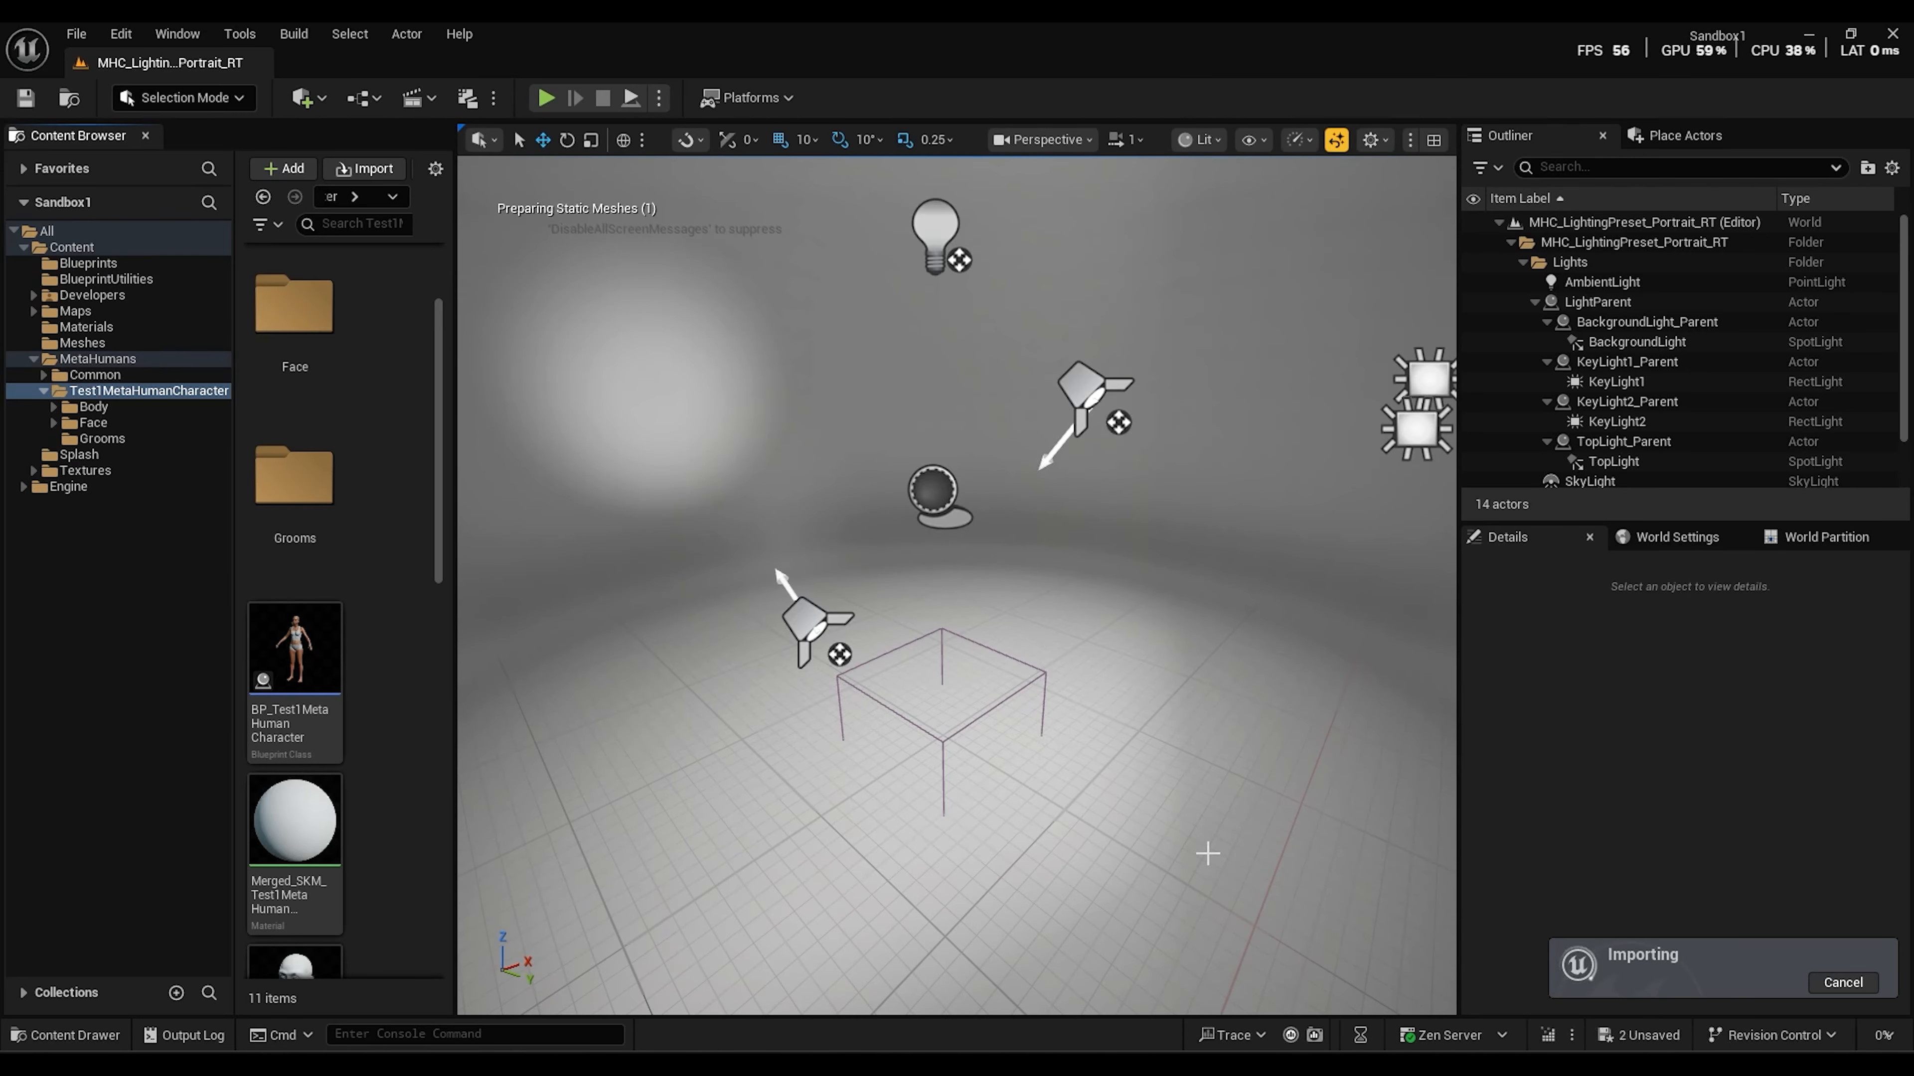
Open the imported SculptedZoey2A static mesh in its editor and inspect the sculpted head from several angles
{"action": "right_click", "coordinate": [317, 483]}
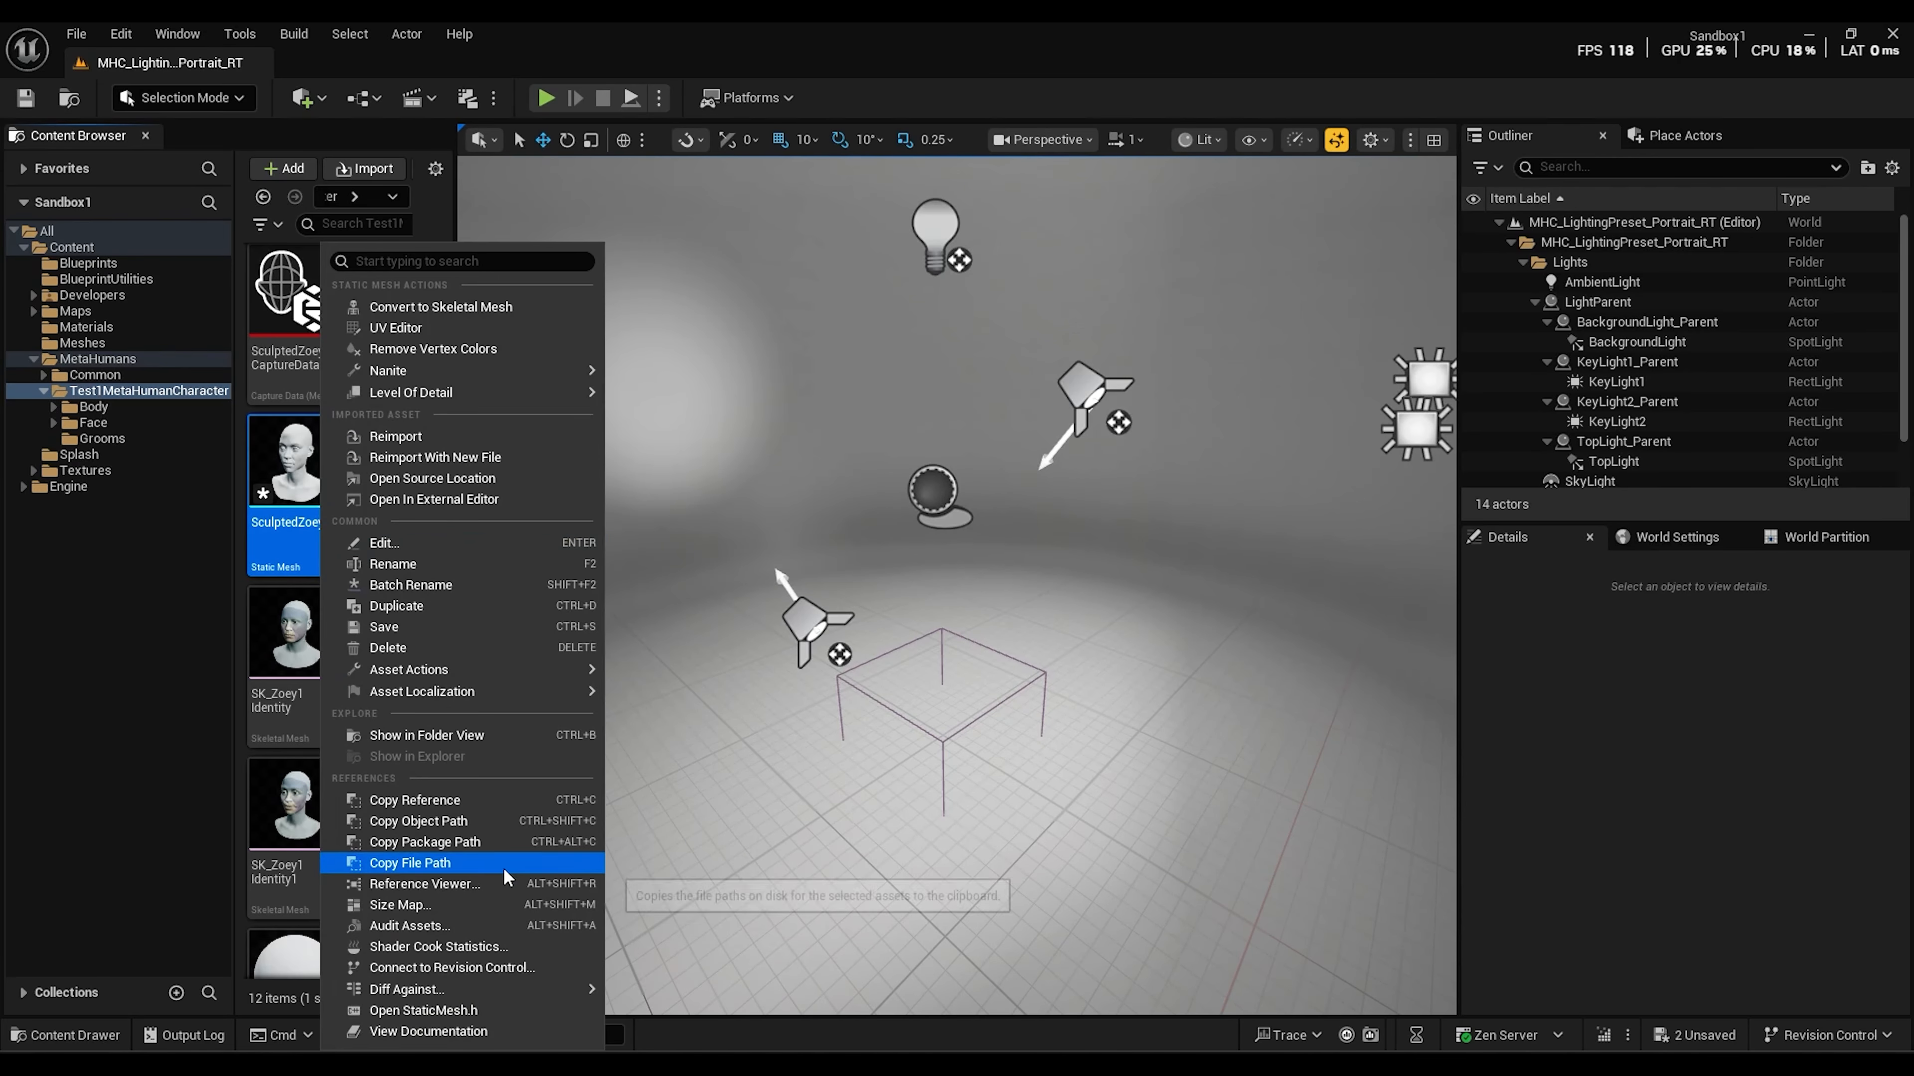
{"action": "left_click", "coordinate": [396, 543]}
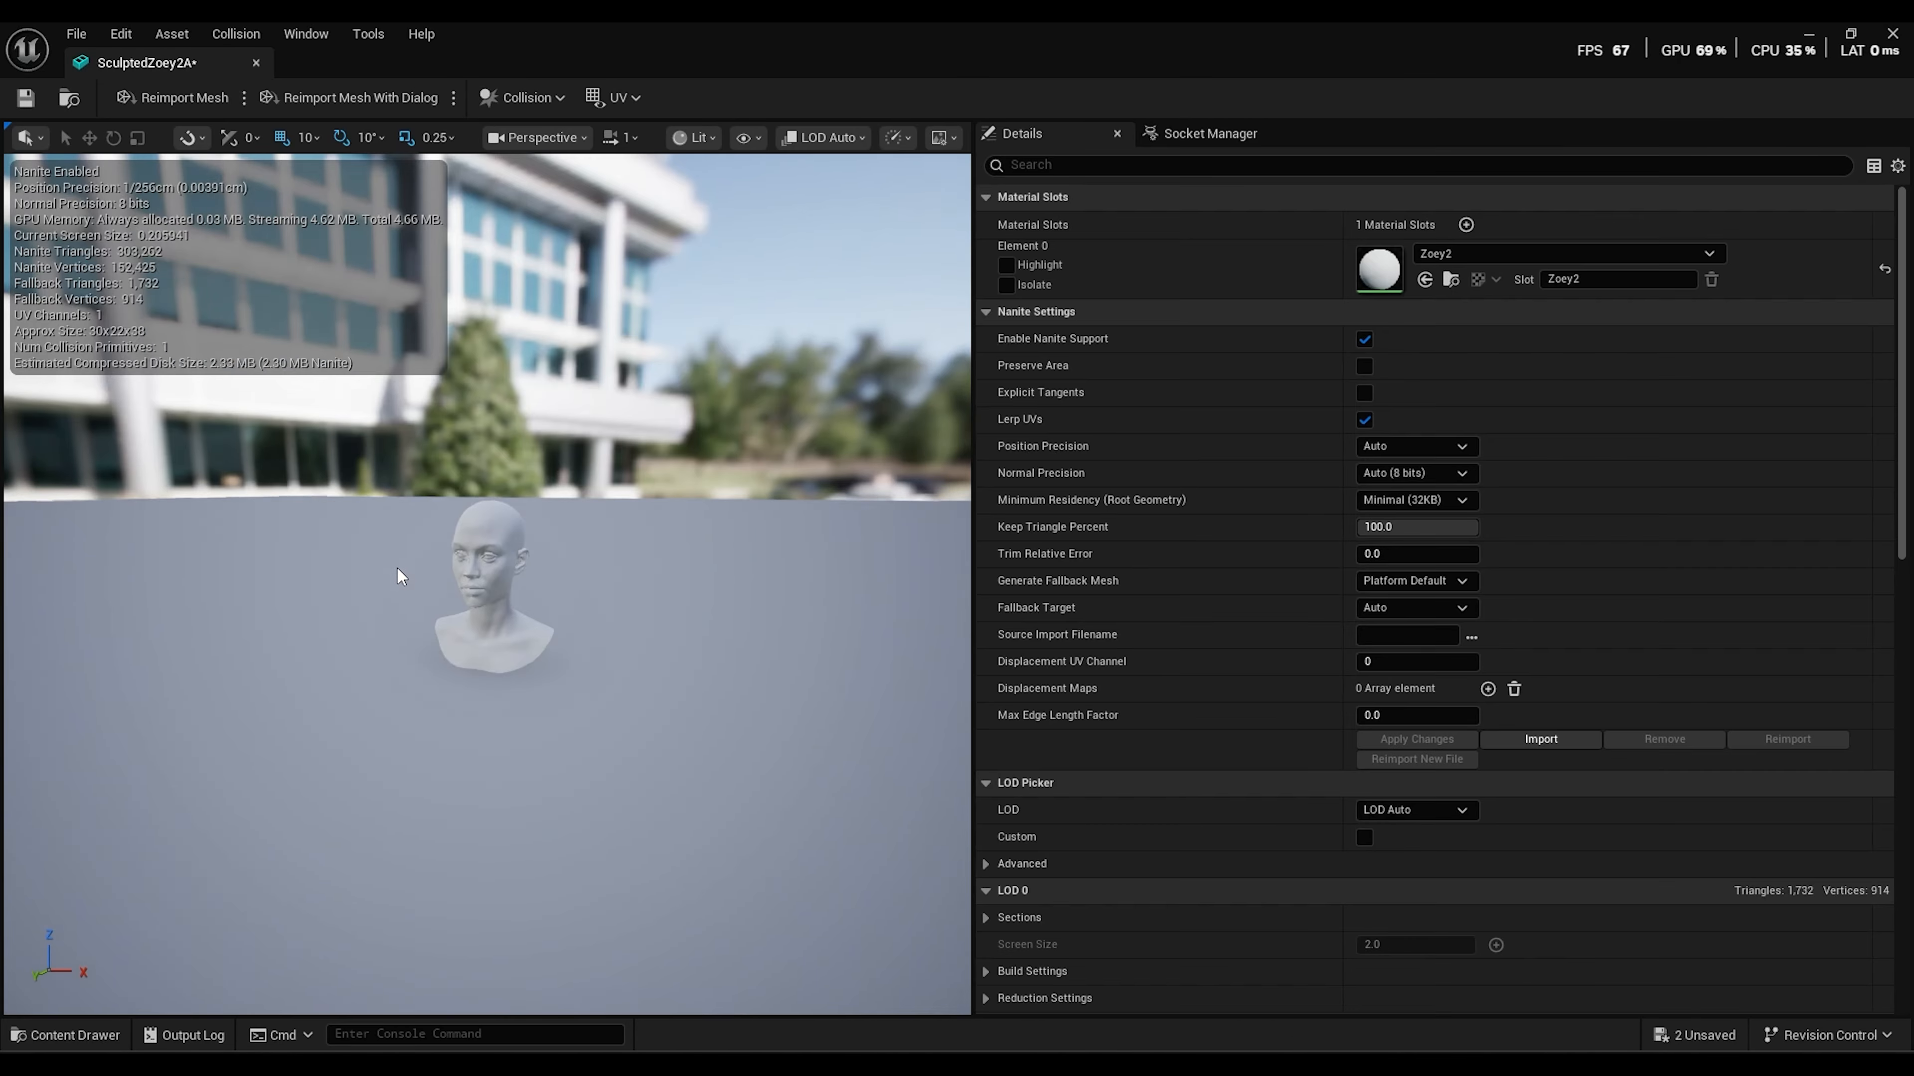
{"action": "left_click_drag", "start_coordinate": [412, 565], "coordinate": [505, 550], "text": "alt"}
{"action": "right_click_drag", "start_coordinate": [398, 566], "coordinate": [527, 565], "text": "alt"}
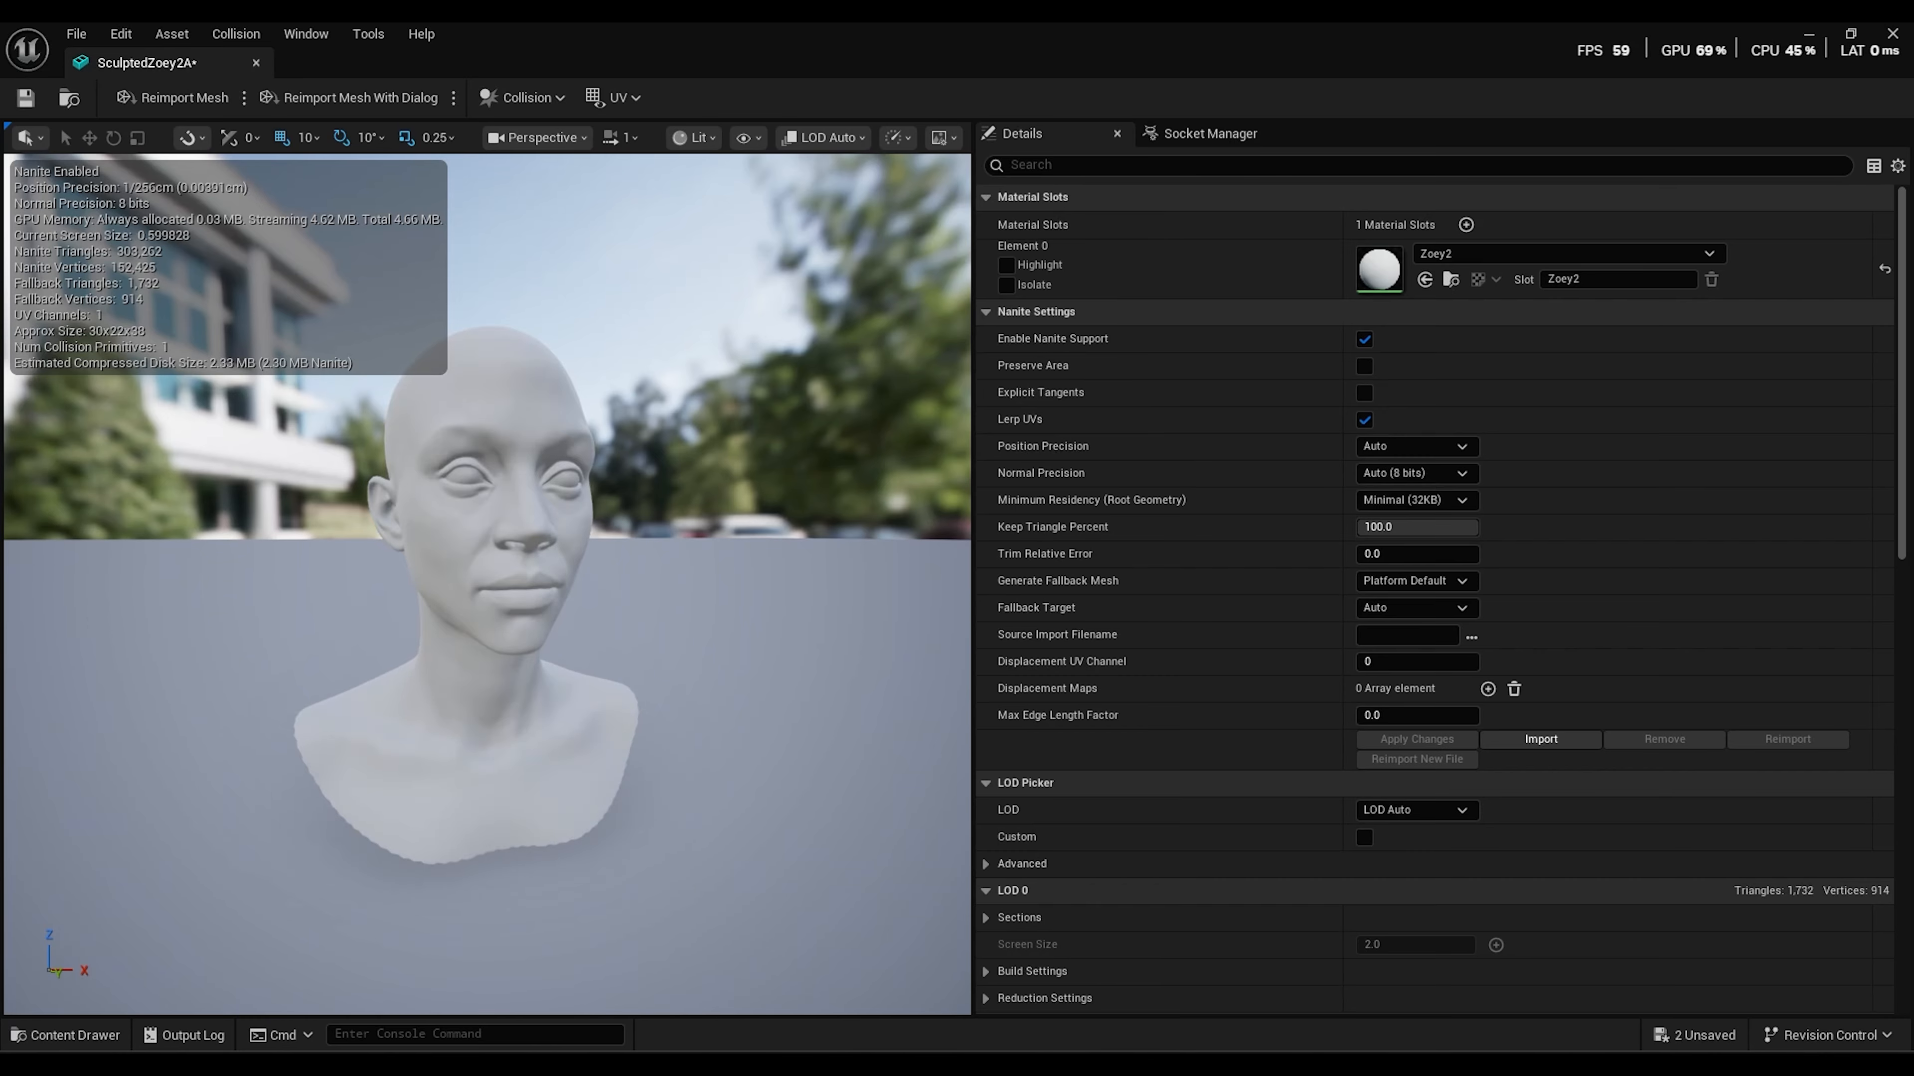
{"action": "left_click_drag", "start_coordinate": [397, 565], "coordinate": [338, 567], "text": "alt"}
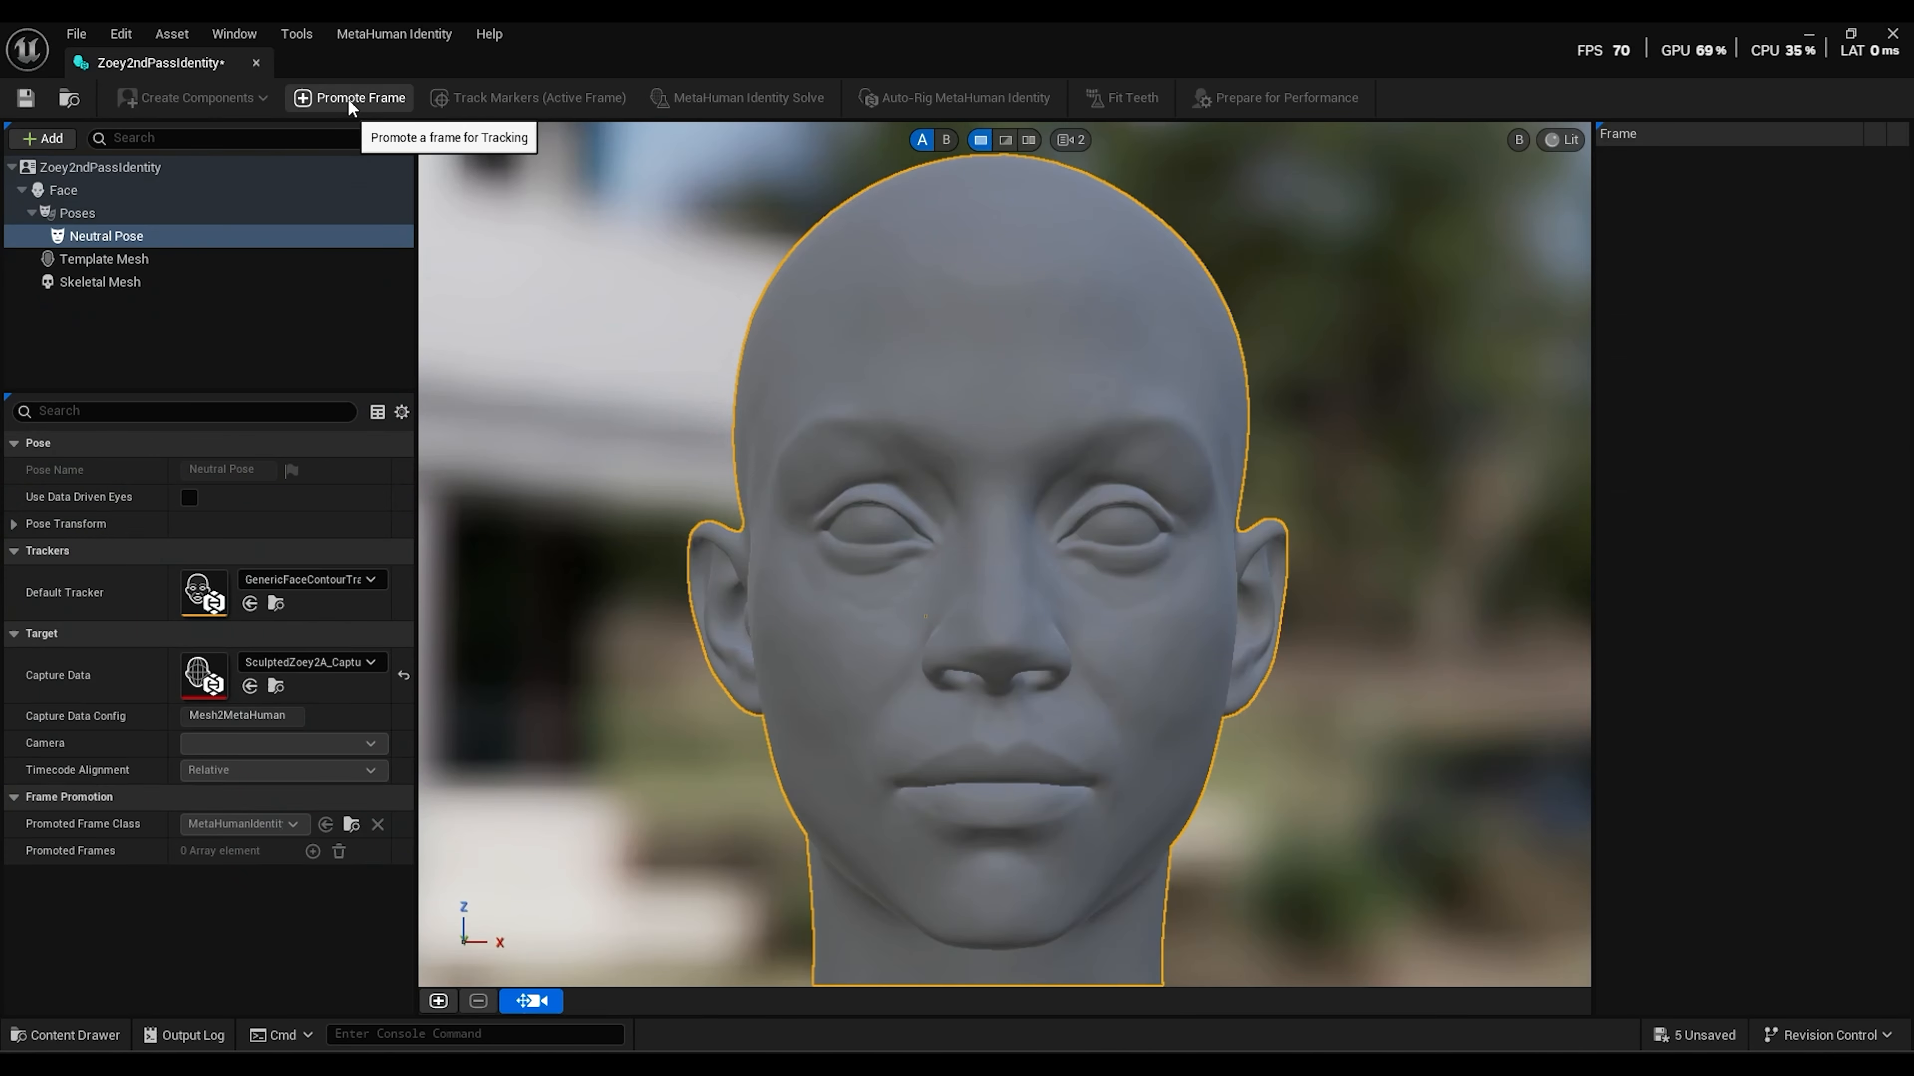
Promote the Neutral Pose's current view as the front-view frame in Zoey2ndPassIdentity and track its facial markers
{"action": "left_click", "coordinate": [349, 103]}
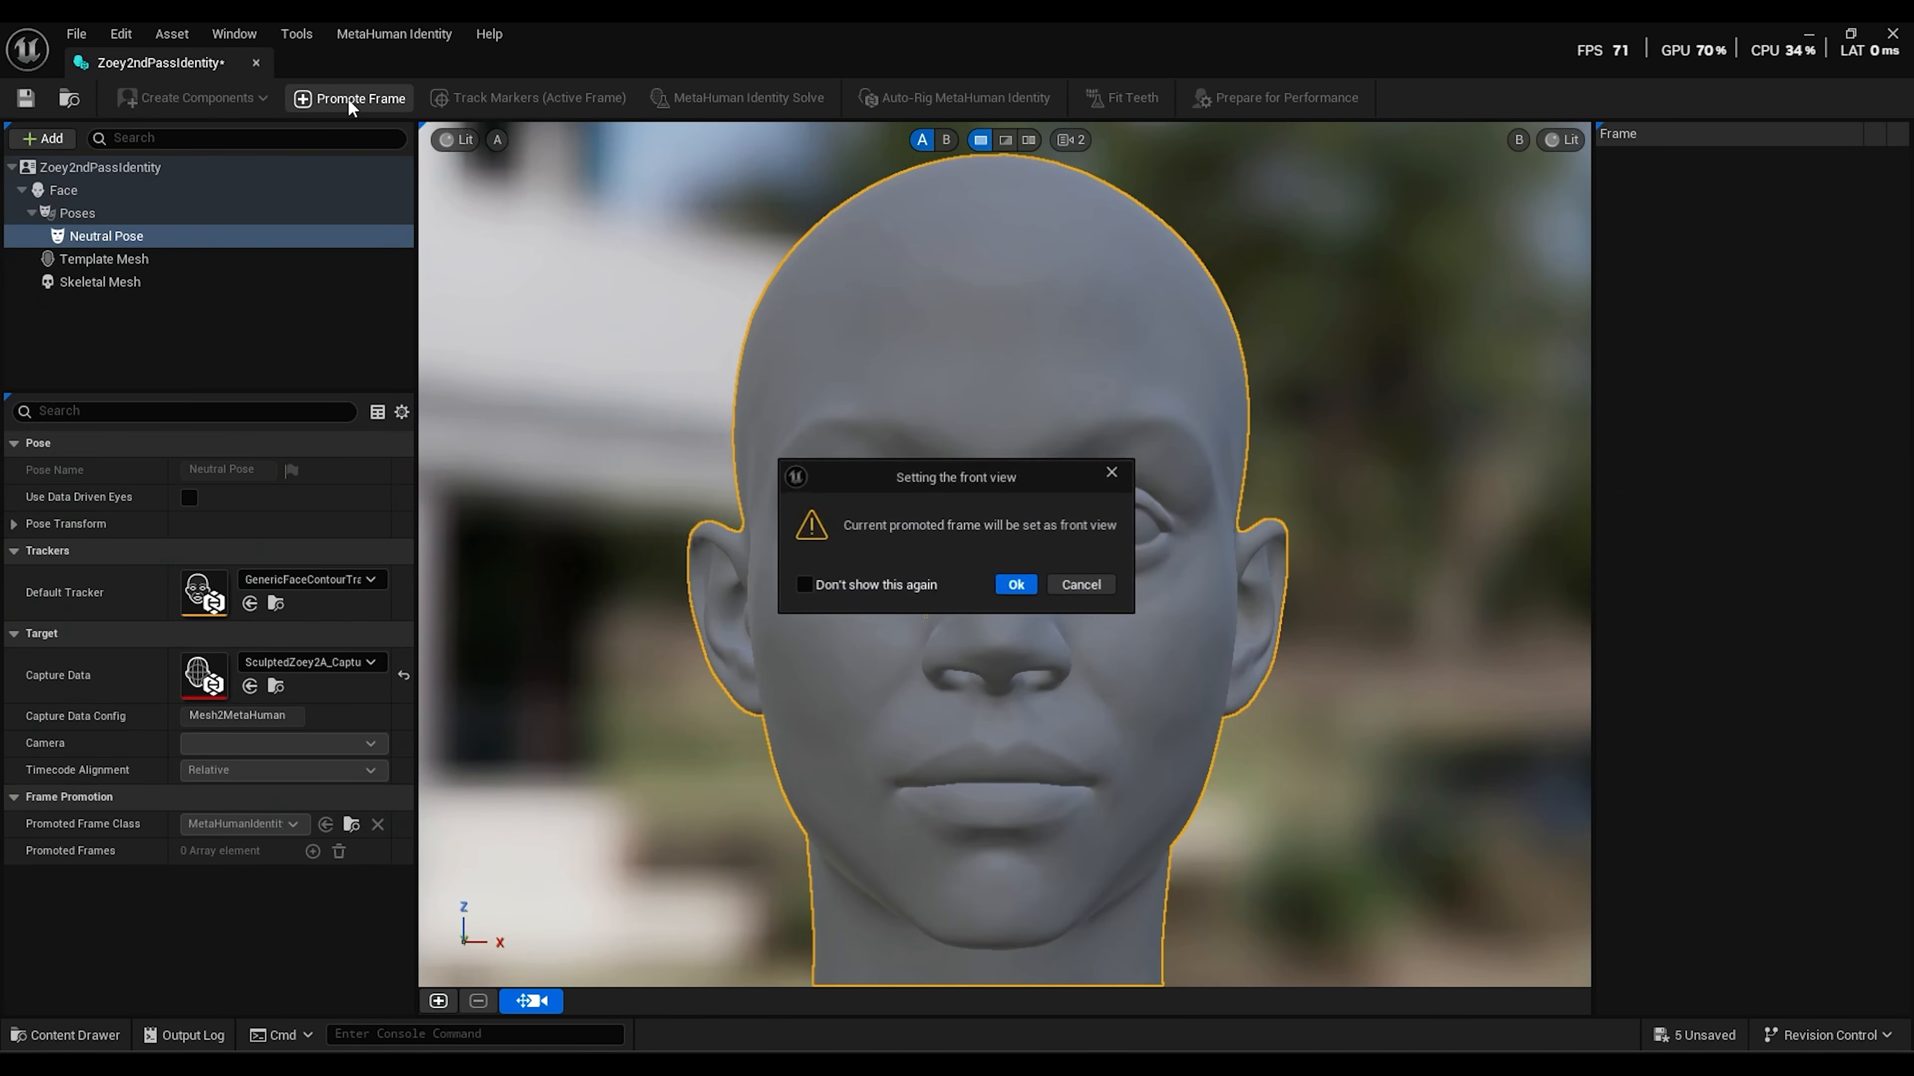
{"action": "left_click", "coordinate": [1015, 586]}
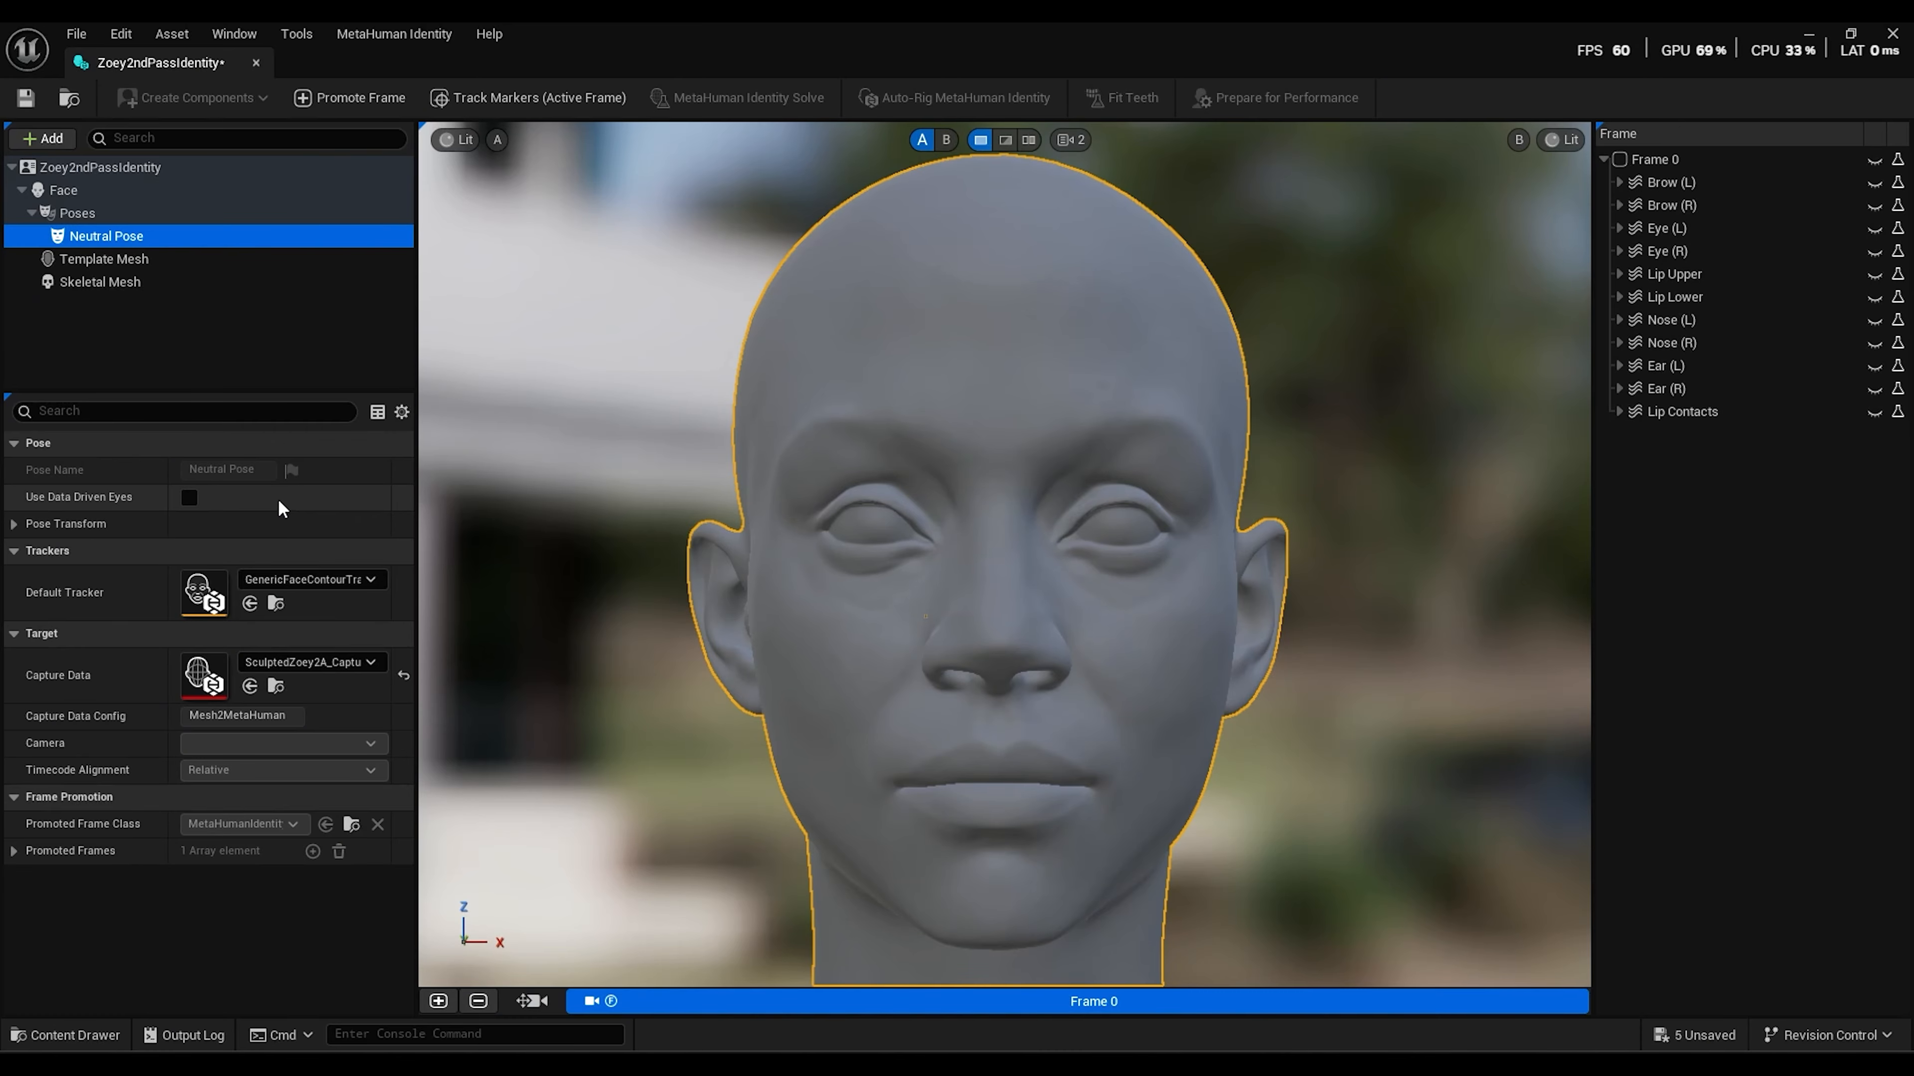
{"action": "left_click", "coordinate": [510, 105]}
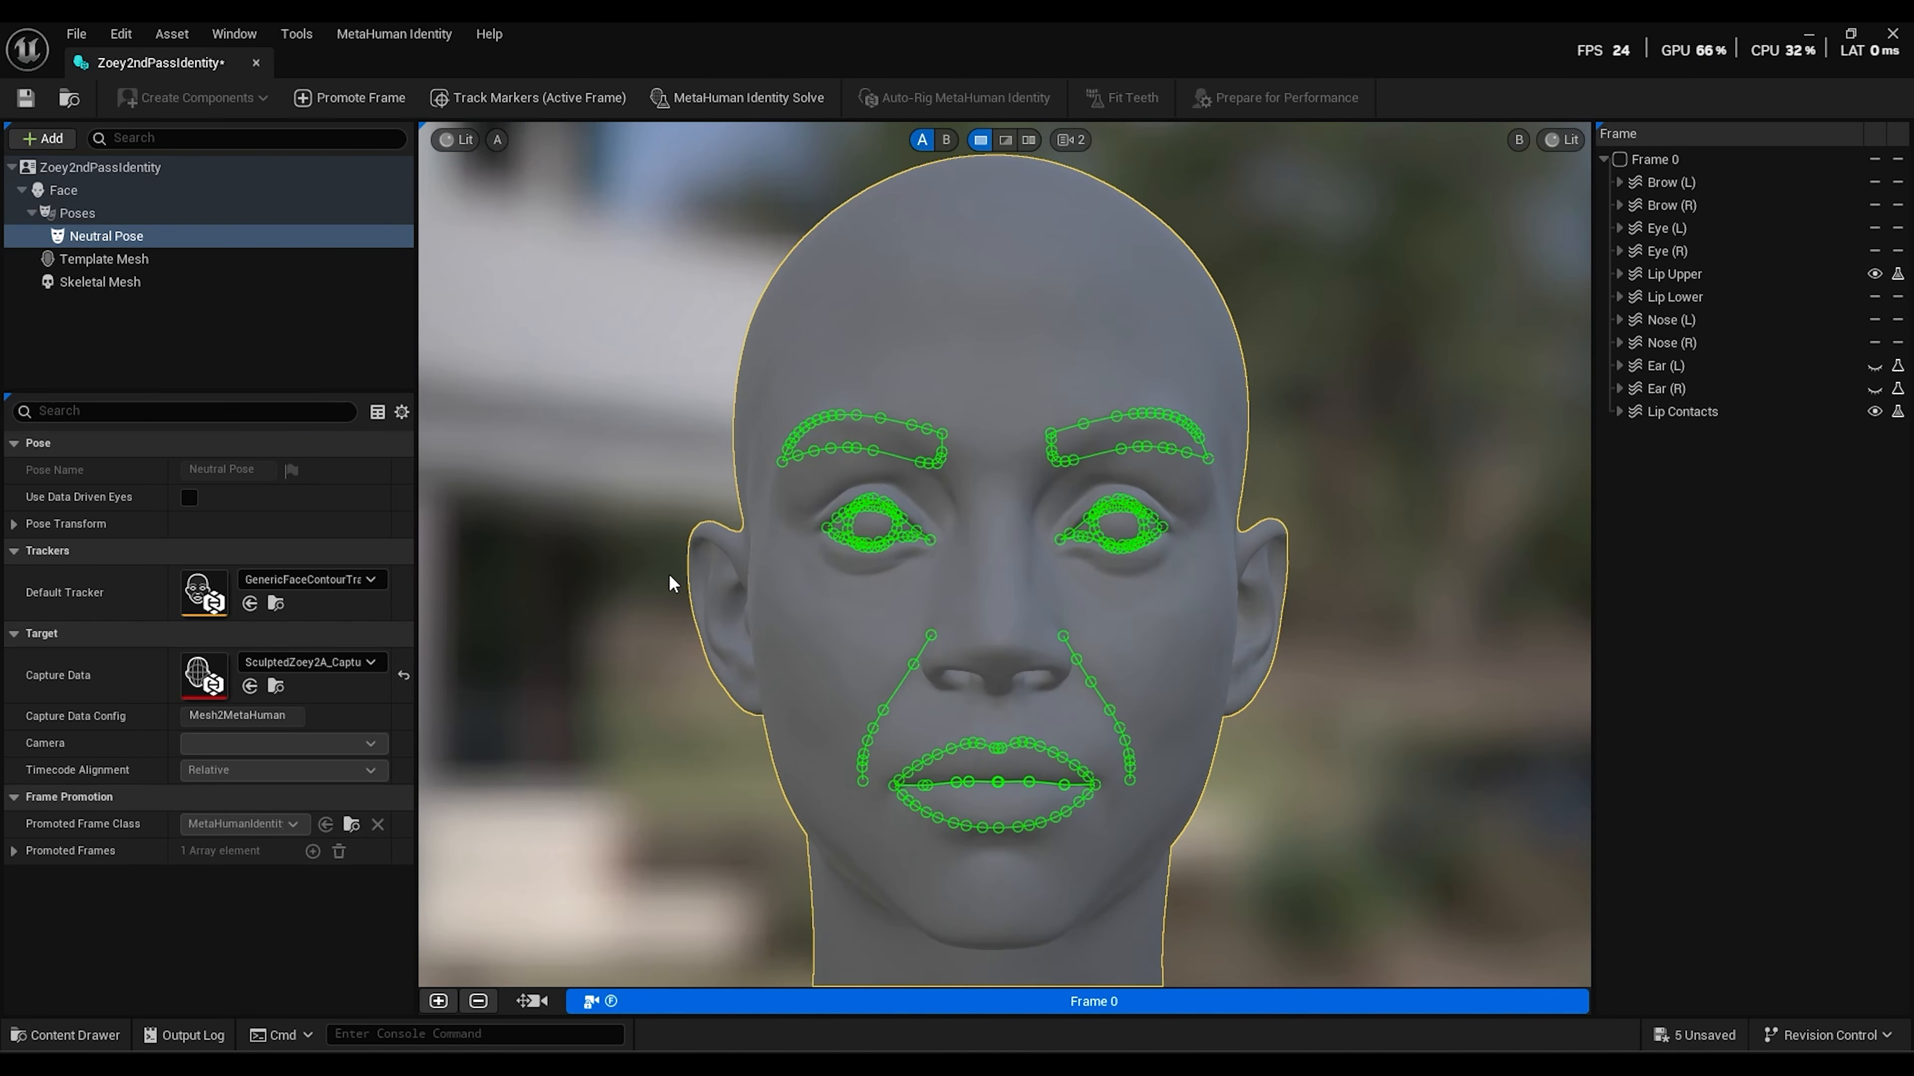
Raise a tracking marker at the top of the right eye and compare views A and B with the wipe split
{"action": "scroll", "coordinate": [919, 481], "scroll_direction": "up", "scroll_amount": 10}
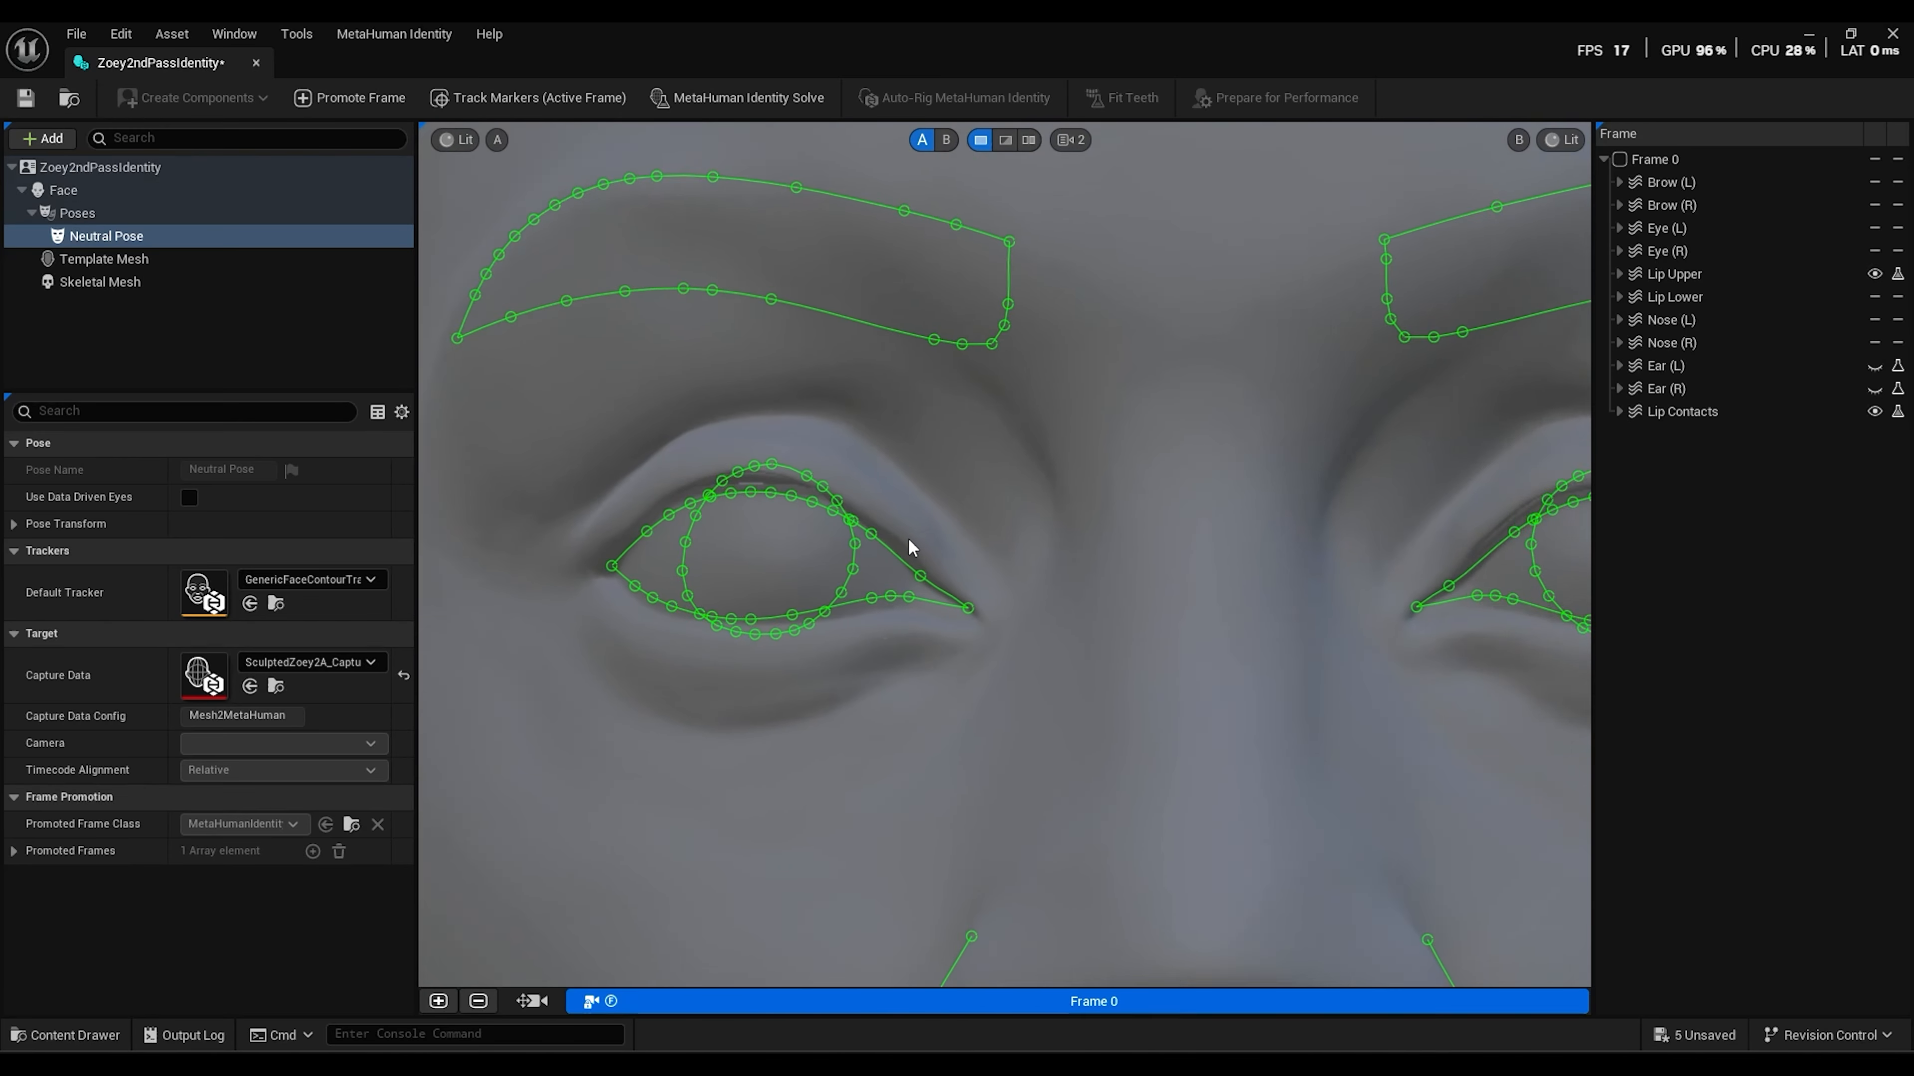
{"action": "left_click_drag", "start_coordinate": [732, 481], "coordinate": [731, 470]}
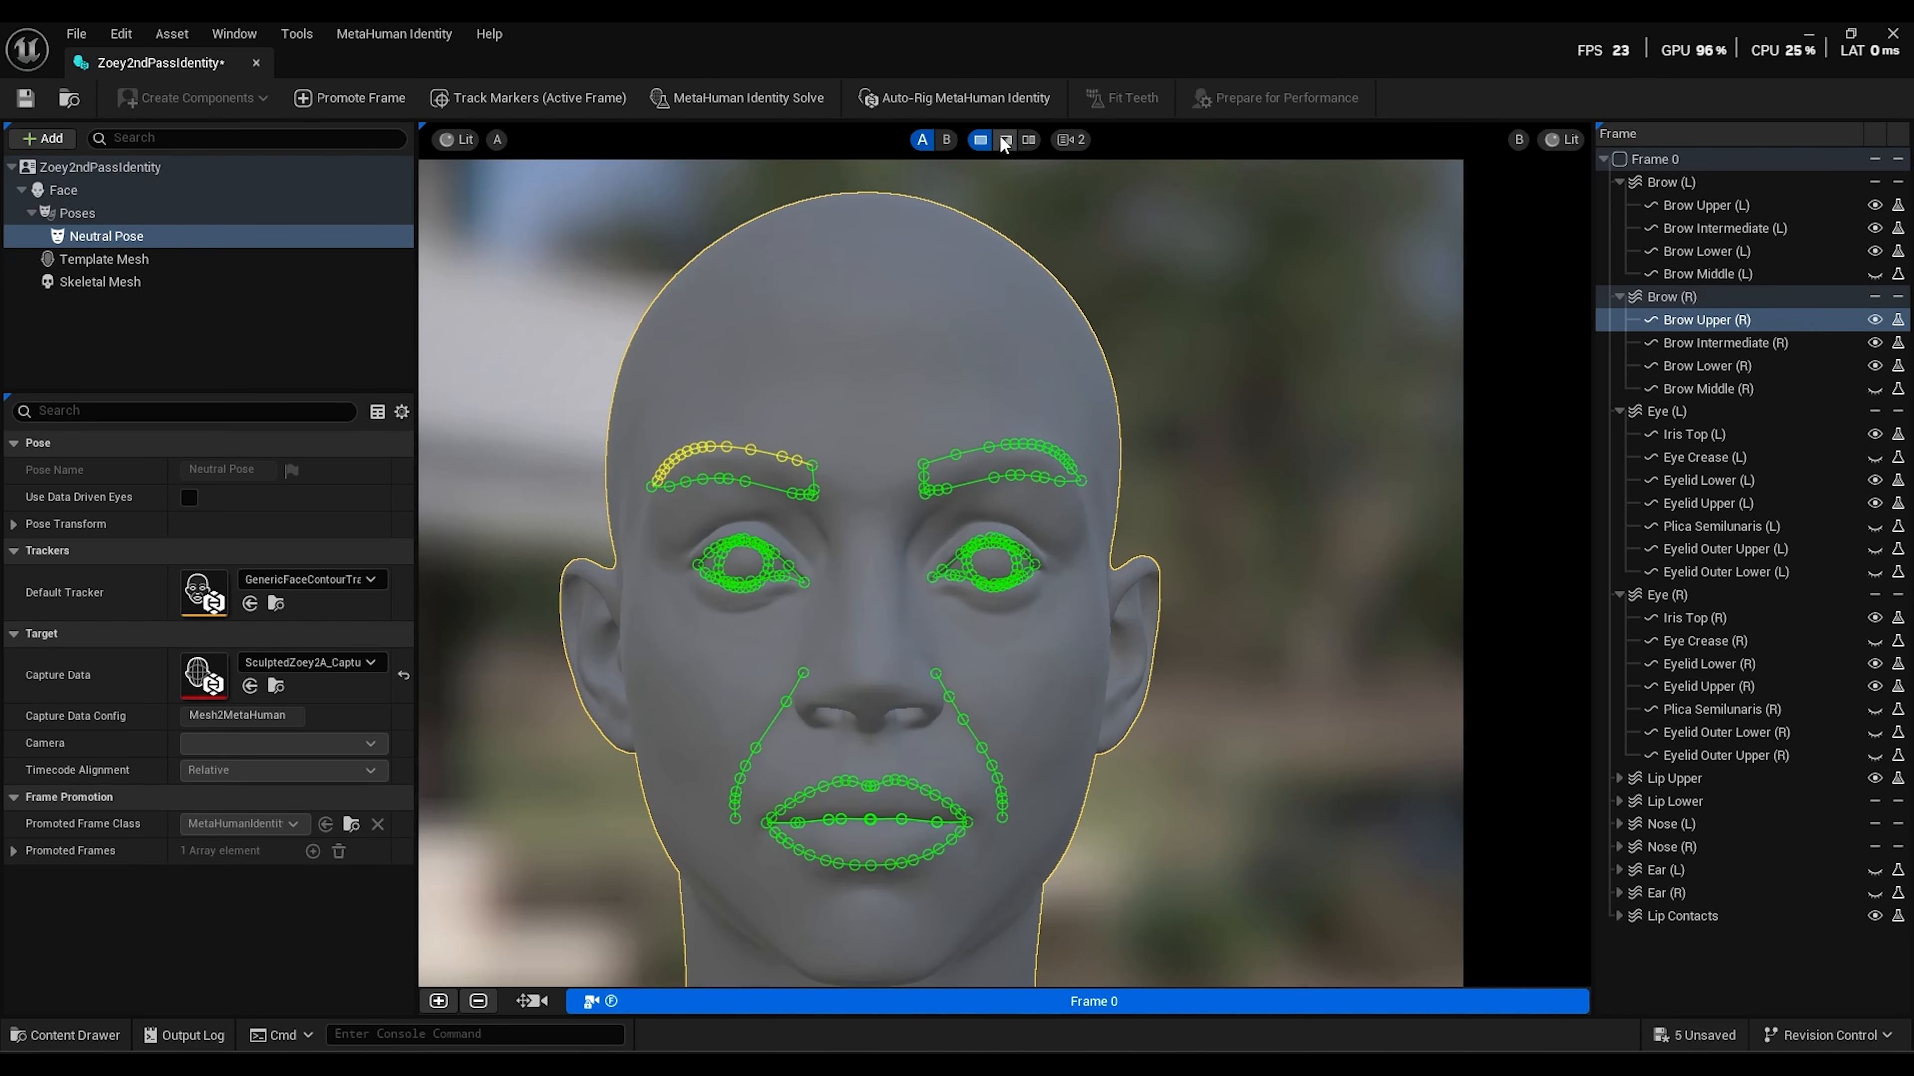
{"action": "left_click", "coordinate": [1005, 141]}
{"action": "left_click_drag", "start_coordinate": [910, 579], "coordinate": [868, 573]}
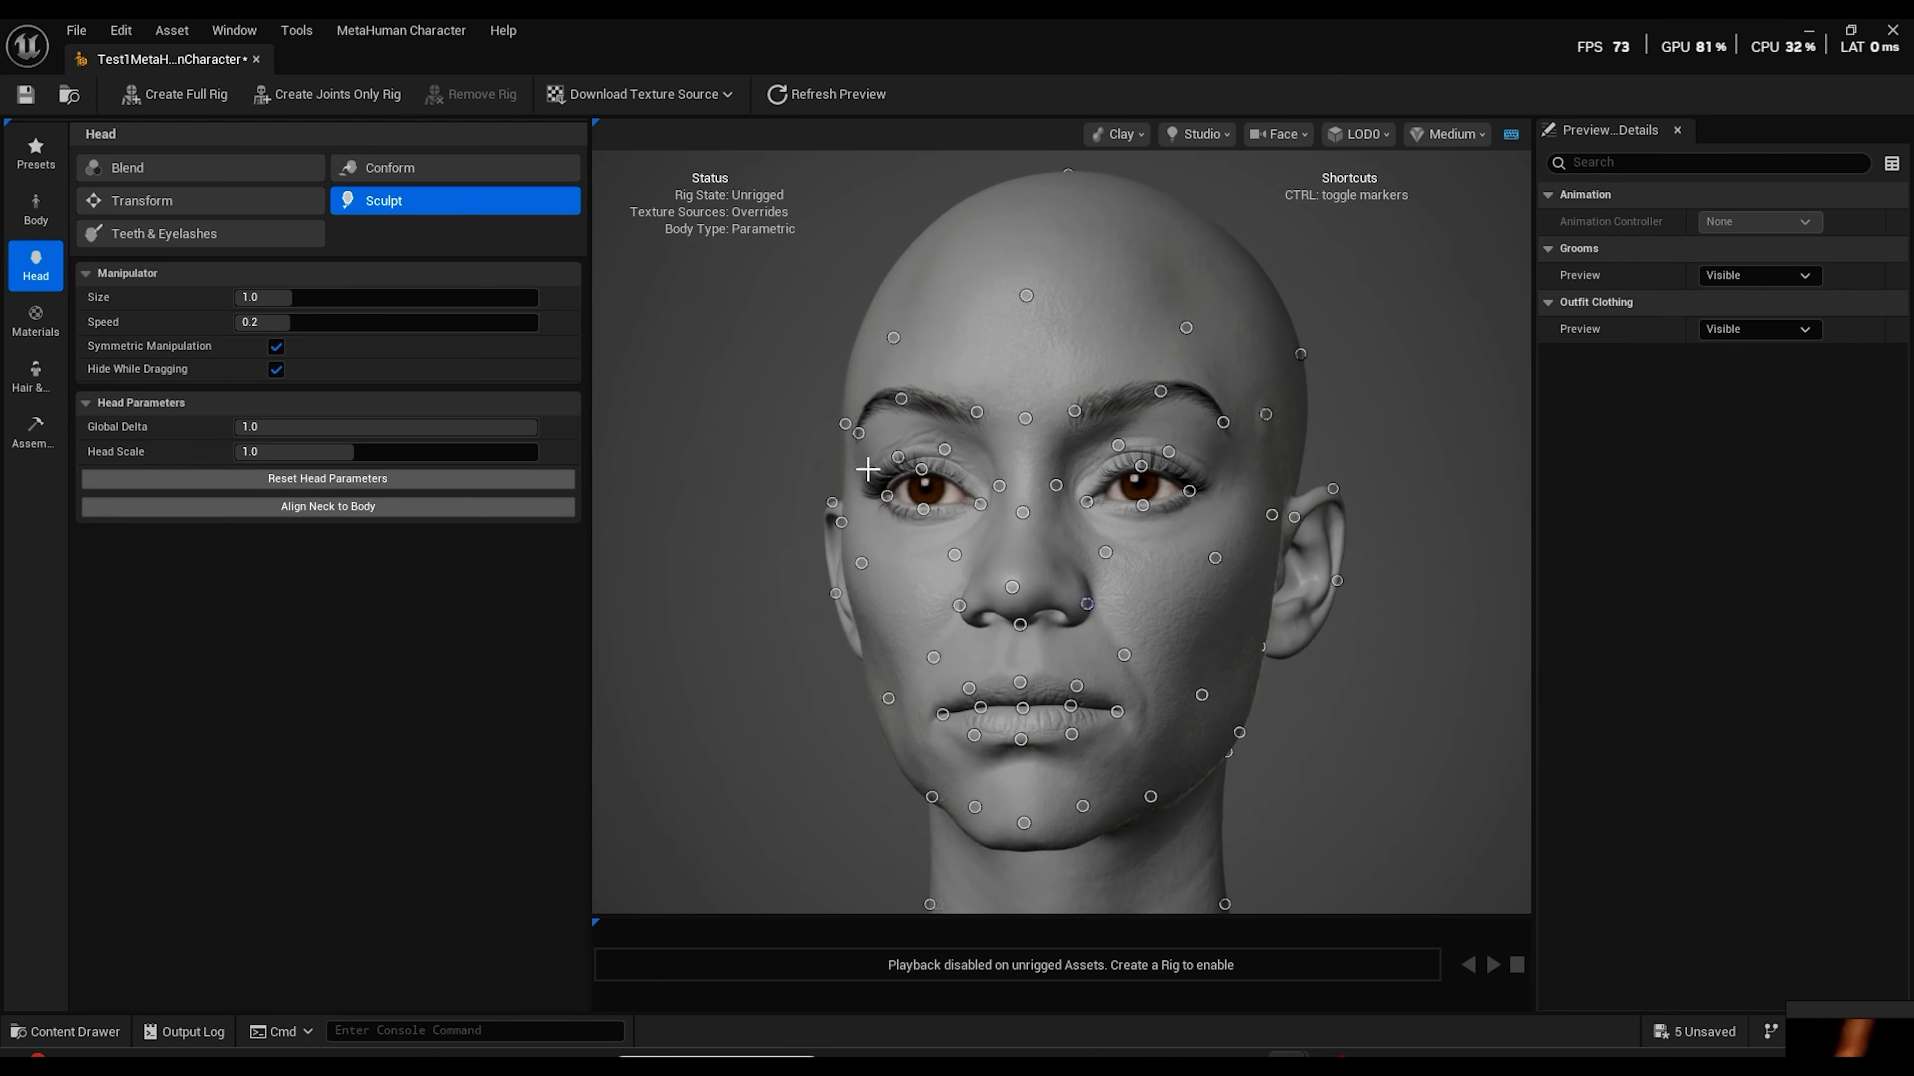
Switch the head editing to Transform mode and examine the face's manipulators from the front and side
{"action": "left_click", "coordinate": [200, 202]}
{"action": "mouse_move", "coordinate": [671, 530]}
{"action": "left_mouse_down", "text": "alt"}
{"action": "mouse_move", "coordinate": [761, 528]}
{"action": "mouse_move", "coordinate": [701, 525]}
{"action": "left_mouse_up", "text": "alt"}
{"action": "scroll", "coordinate": [701, 526], "scroll_direction": "down", "scroll_amount": 4}
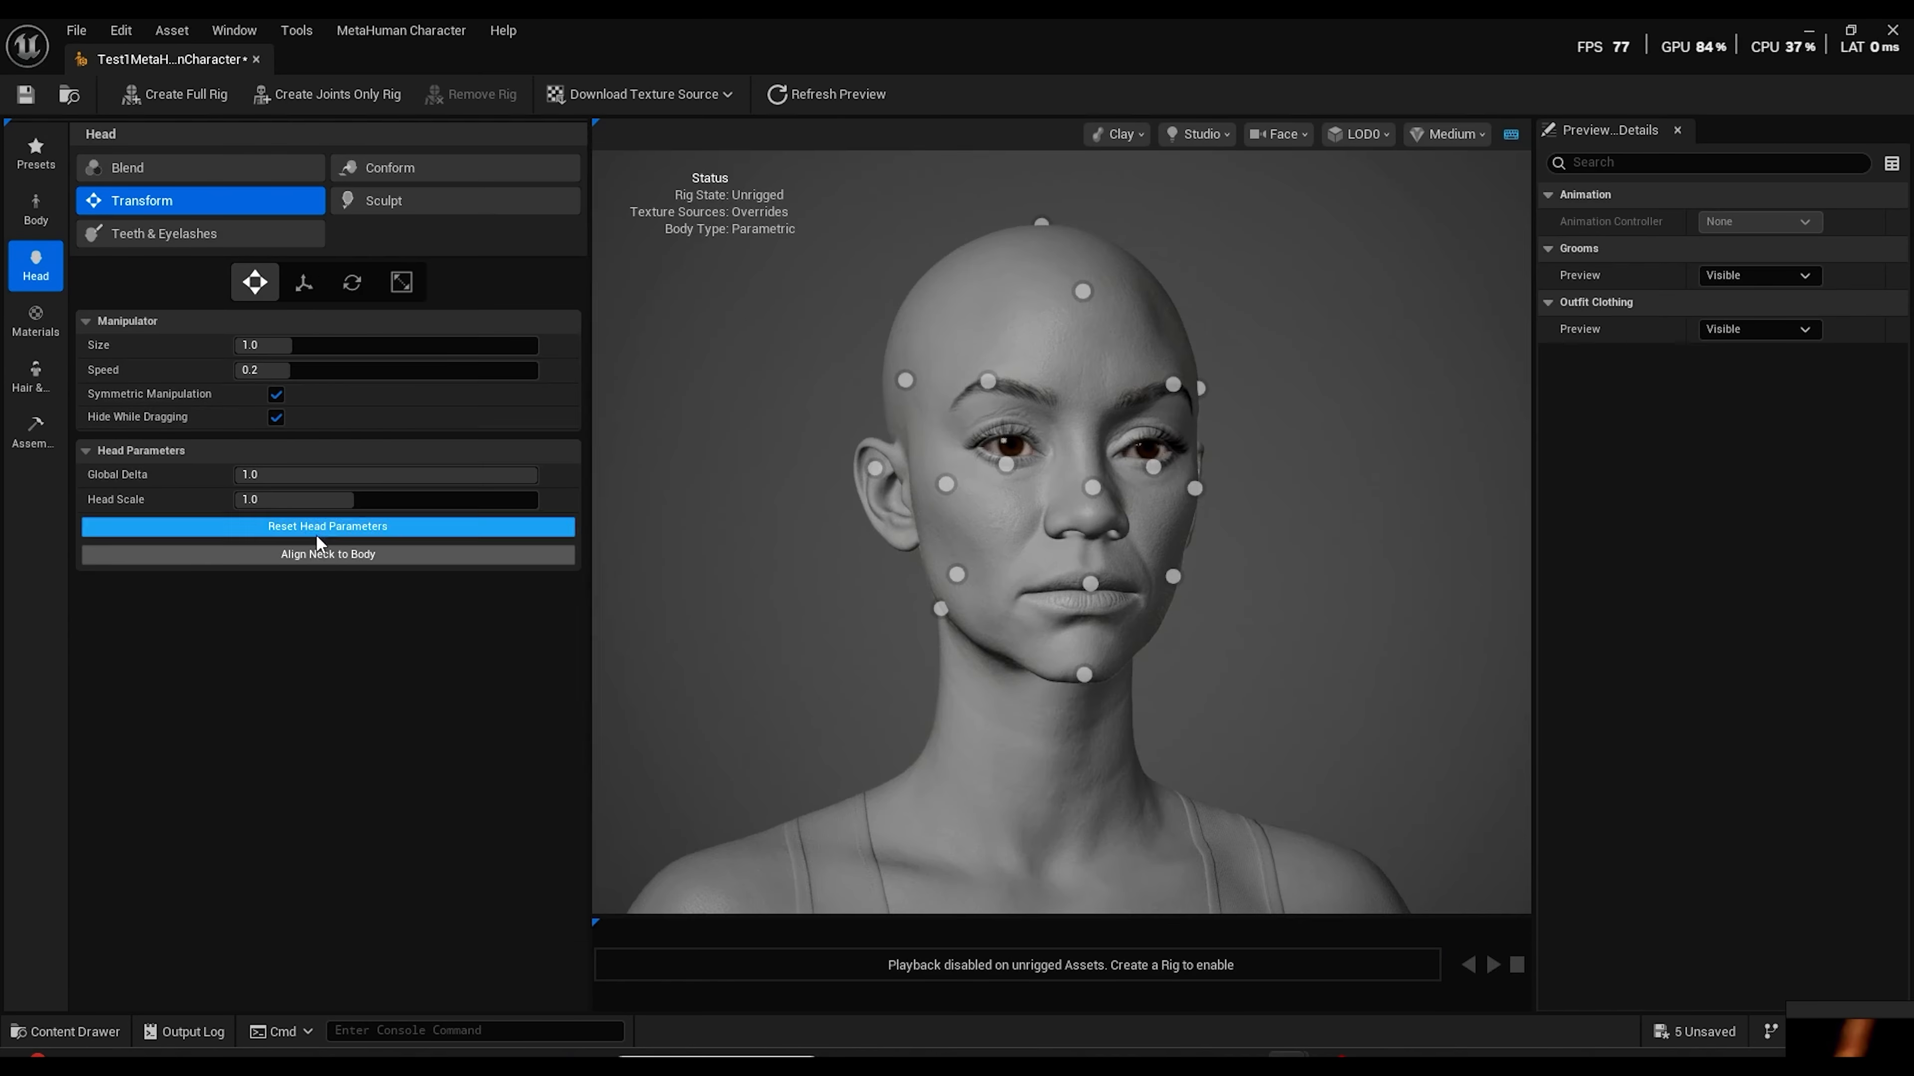
{"action": "scroll", "coordinate": [748, 306], "scroll_direction": "up", "scroll_amount": 5}
{"action": "scroll", "coordinate": [1006, 450], "scroll_direction": "down", "scroll_amount": 5}
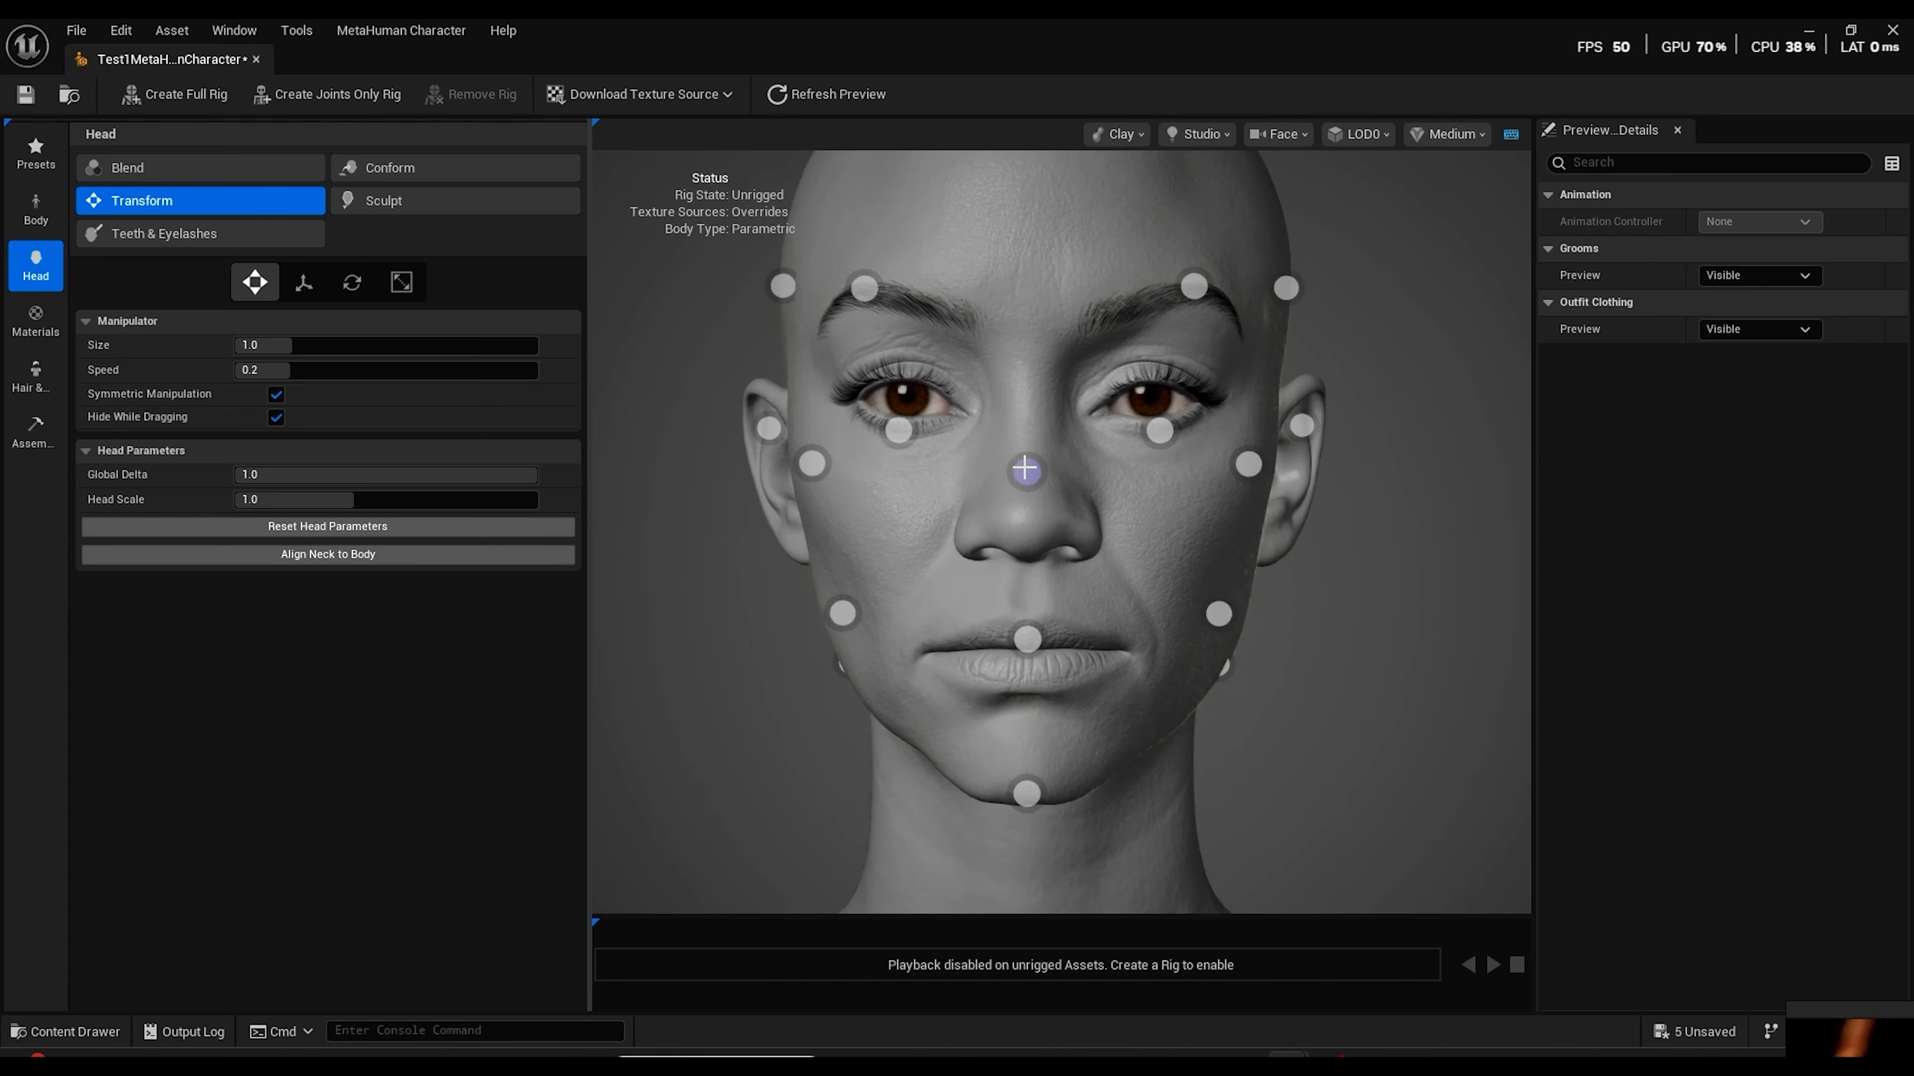
{"action": "left_click_drag", "start_coordinate": [730, 570], "coordinate": [682, 618], "text": "alt"}
Place the reference photo board beside the head view and switch the head manipulators to scaling
{"action": "left_click_drag", "start_coordinate": [1814, 1008], "coordinate": [1592, 225]}
{"action": "scroll", "coordinate": [1824, 799], "scroll_direction": "down", "scroll_amount": 5}
{"action": "scroll", "coordinate": [1602, 532], "scroll_direction": "up", "scroll_amount": 3}
{"action": "left_click_drag", "start_coordinate": [1292, 690], "coordinate": [1416, 626], "text": "alt"}
{"action": "middle_click_drag", "start_coordinate": [1417, 626], "coordinate": [1415, 716], "text": "alt"}
{"action": "left_click", "coordinate": [401, 282]}
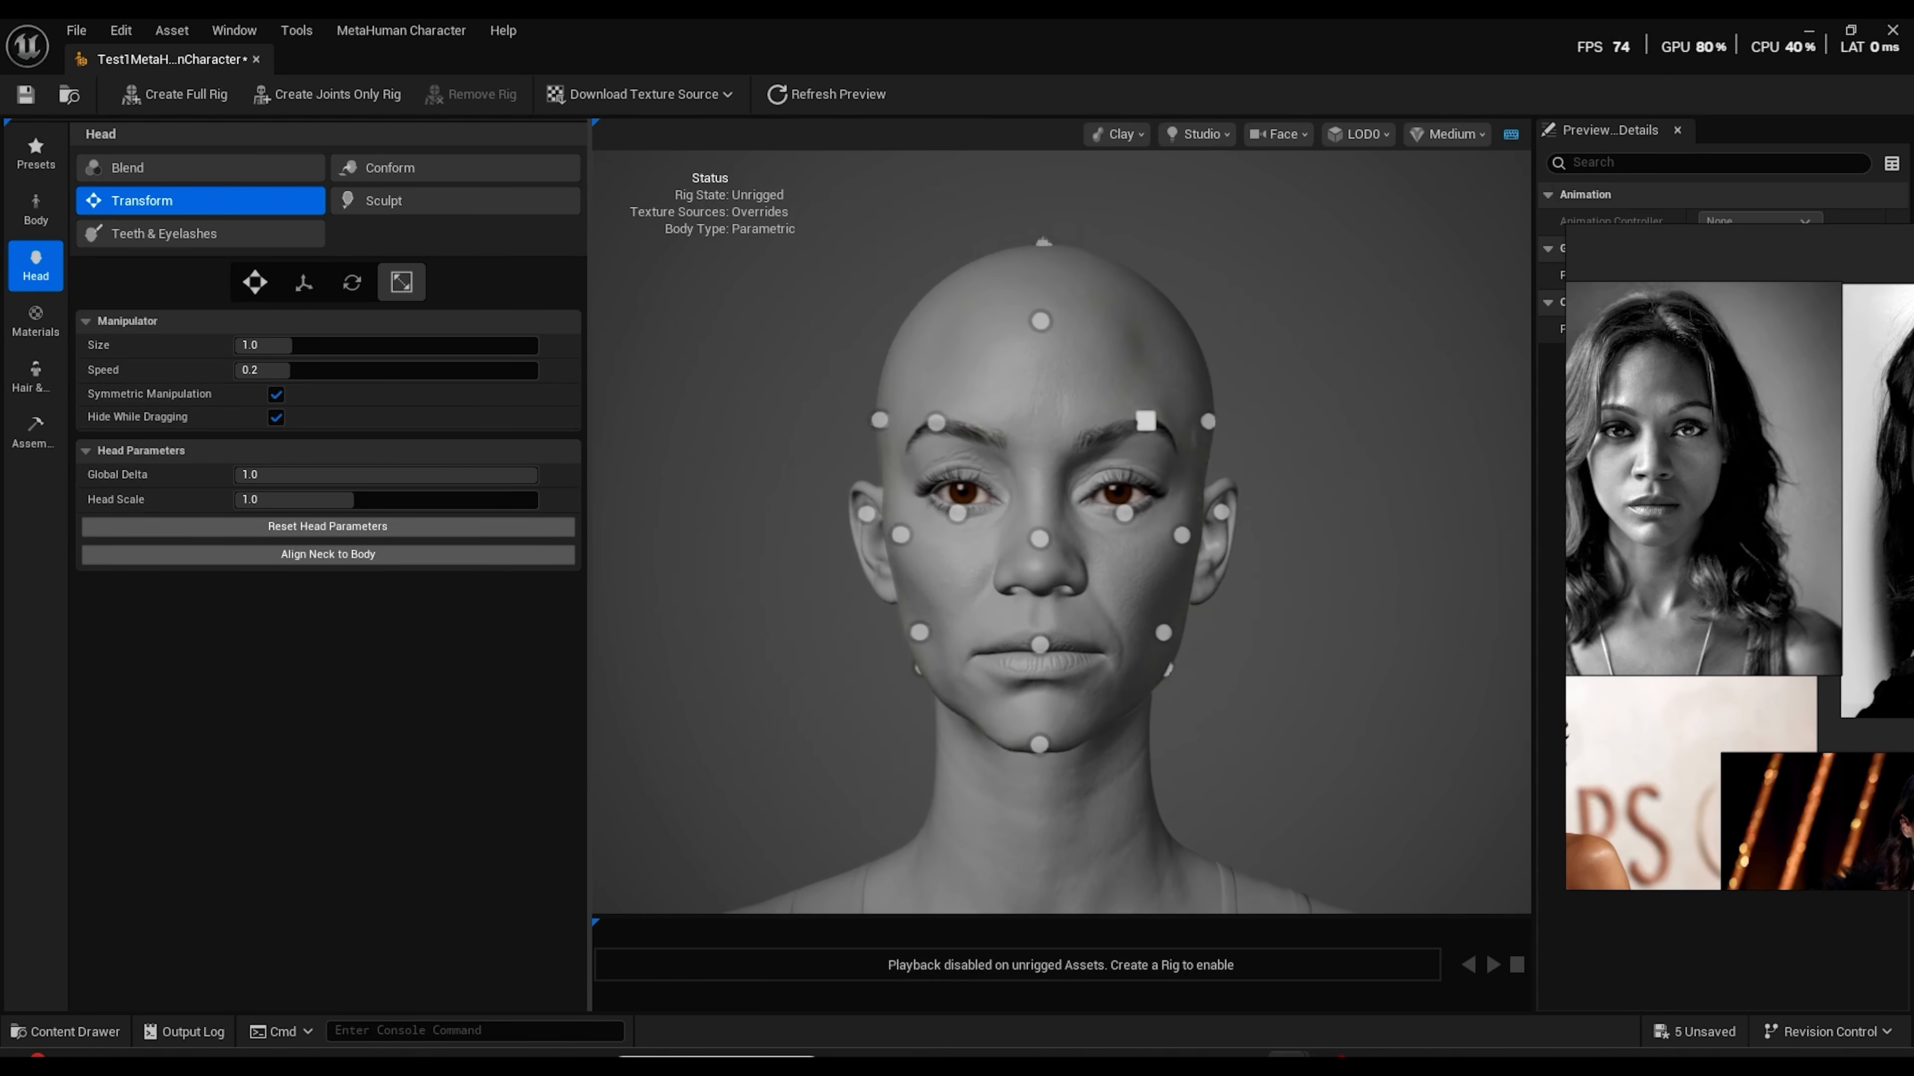
Compare the hair grooms with the reference photos and apply the Medium Bob Slick hair to the character
{"action": "left_click", "coordinate": [38, 318]}
{"action": "left_click_drag", "start_coordinate": [679, 405], "coordinate": [678, 404], "text": "alt"}
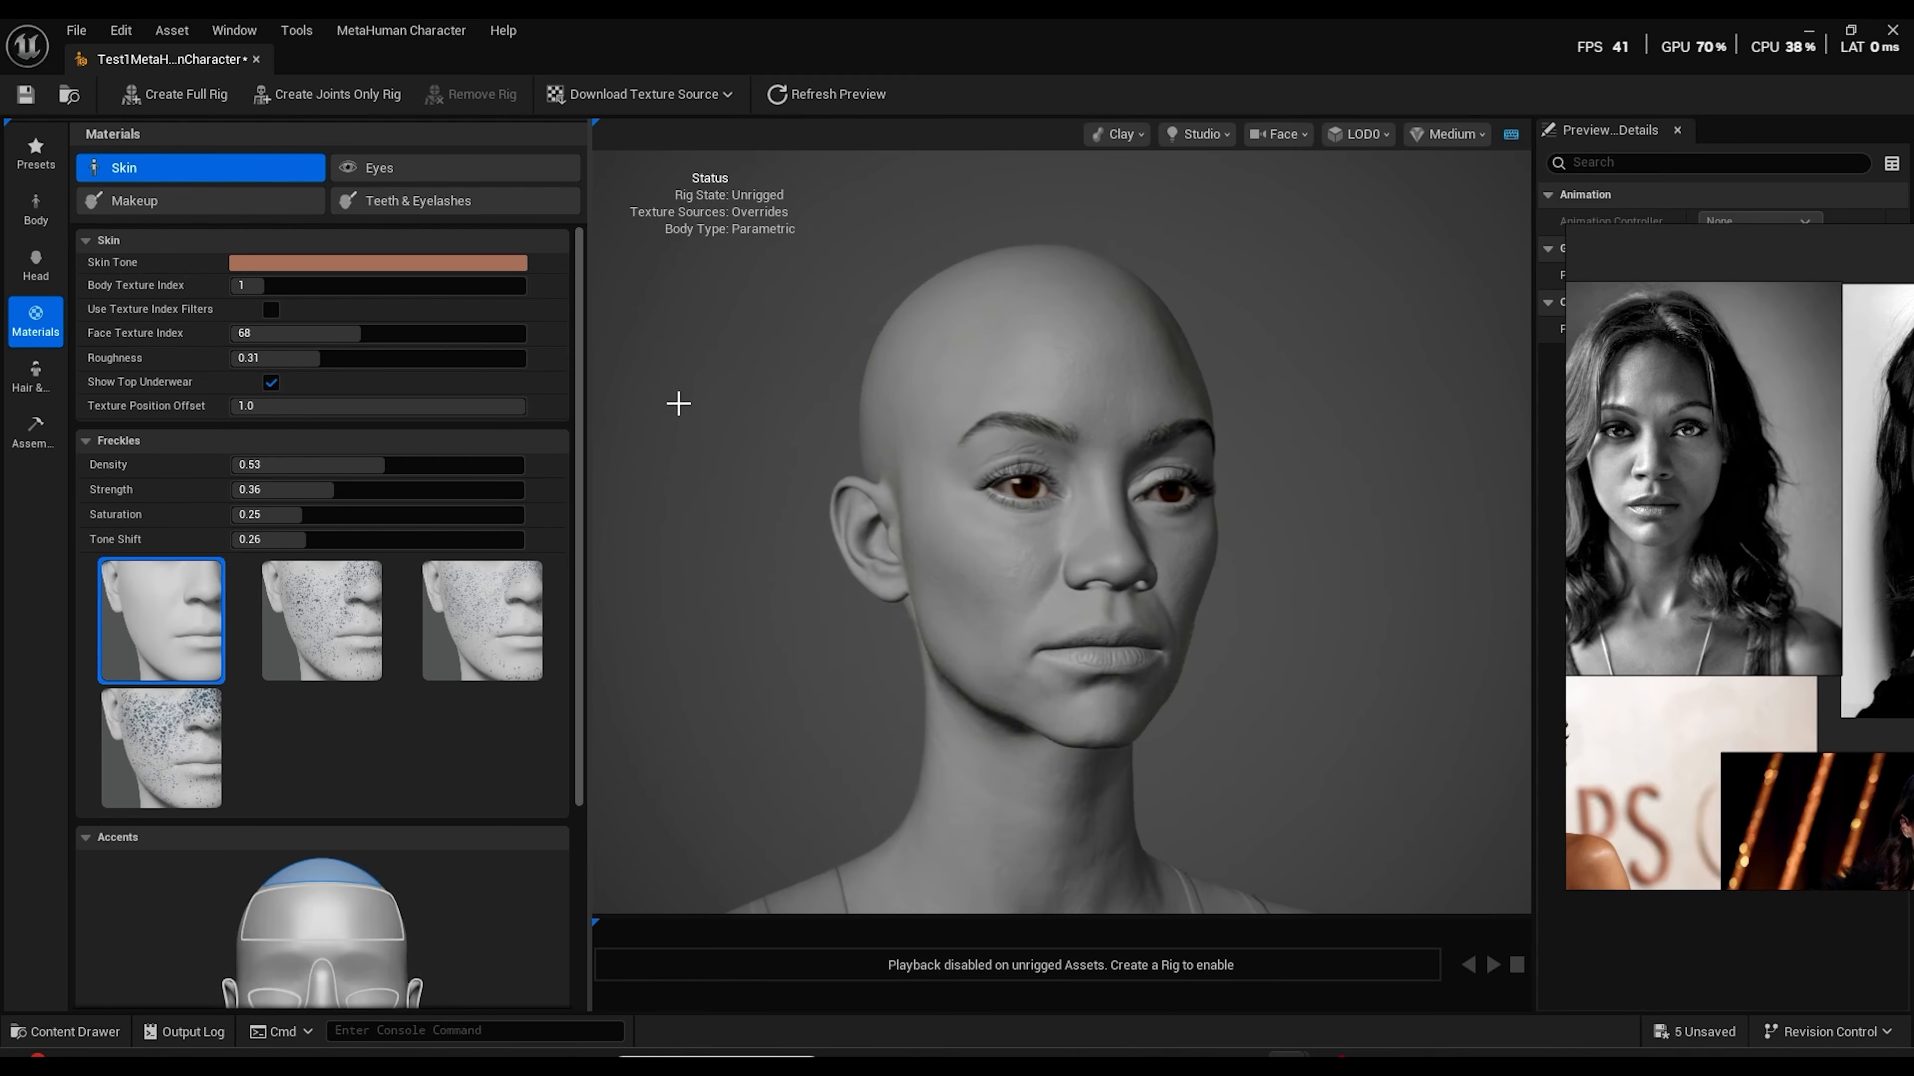
{"action": "left_click", "coordinate": [36, 375]}
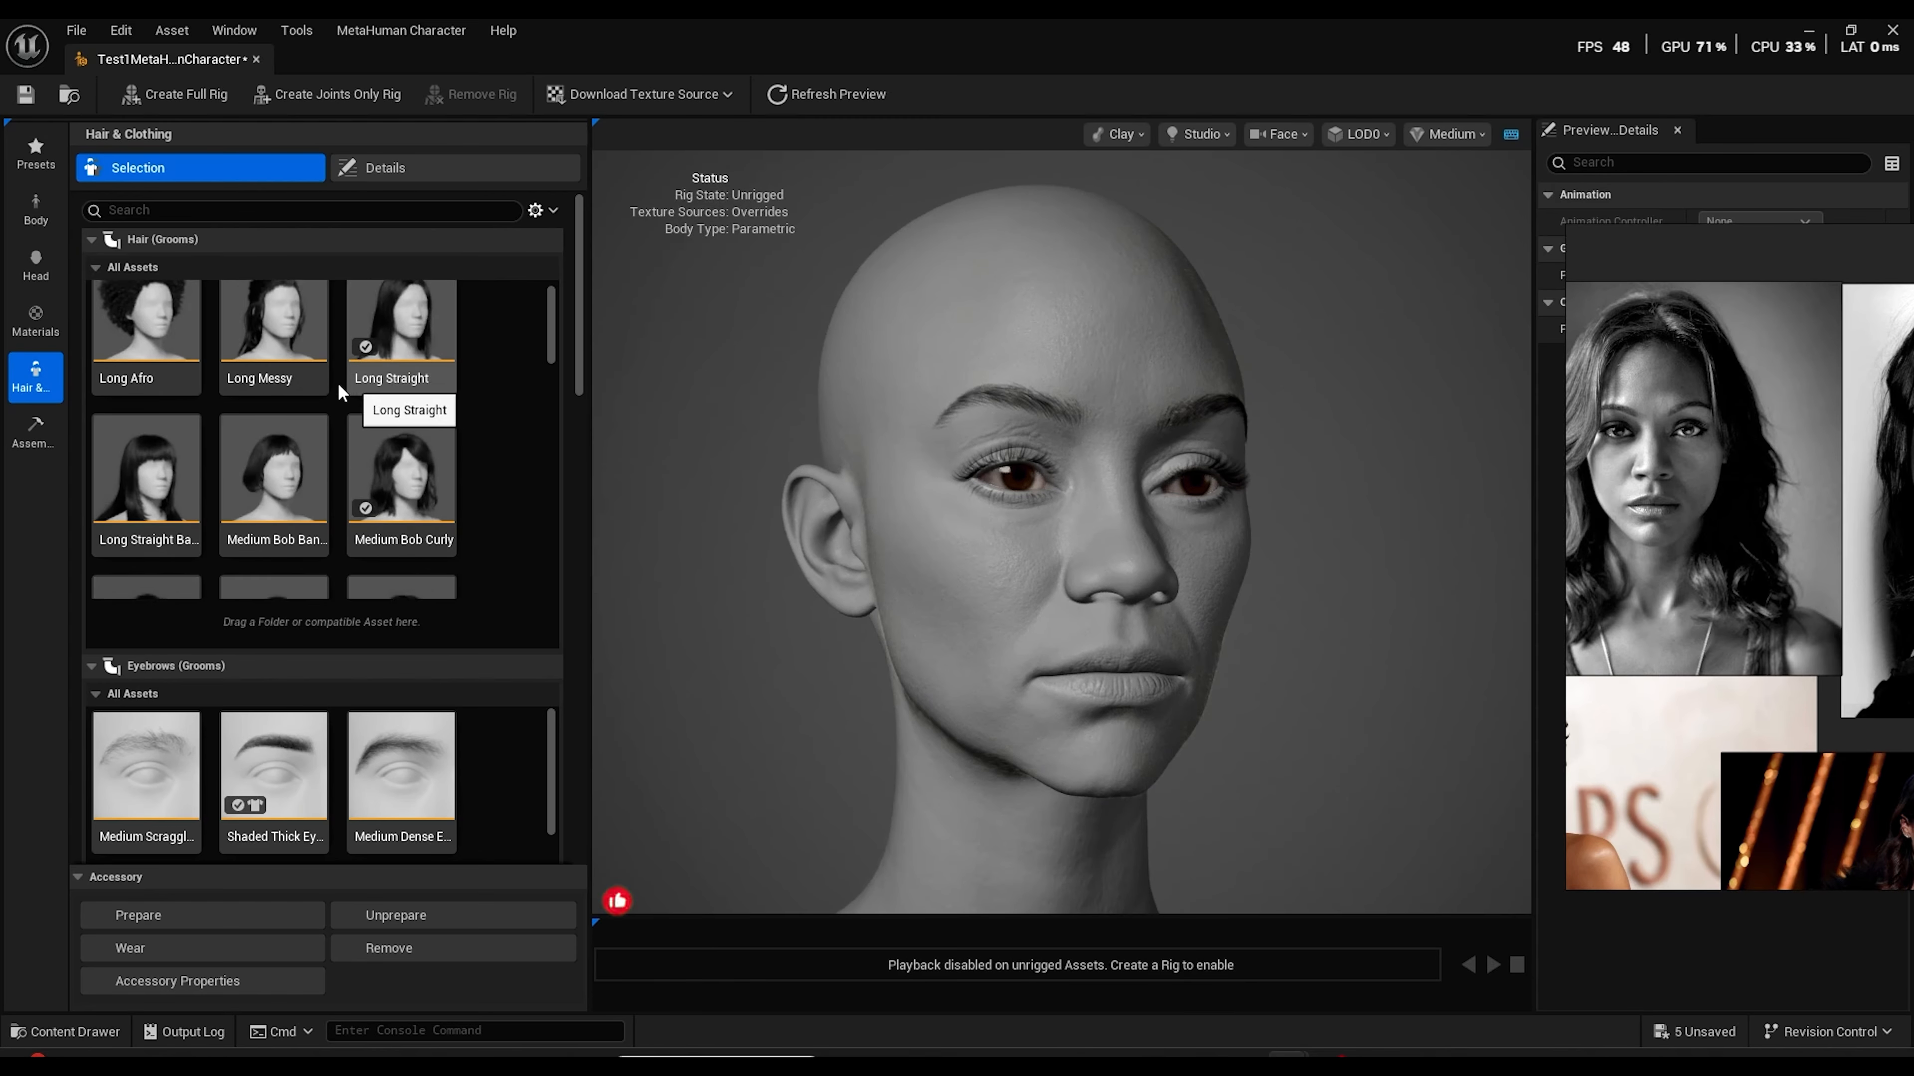
{"action": "scroll", "coordinate": [353, 512], "scroll_direction": "down", "scroll_amount": 10}
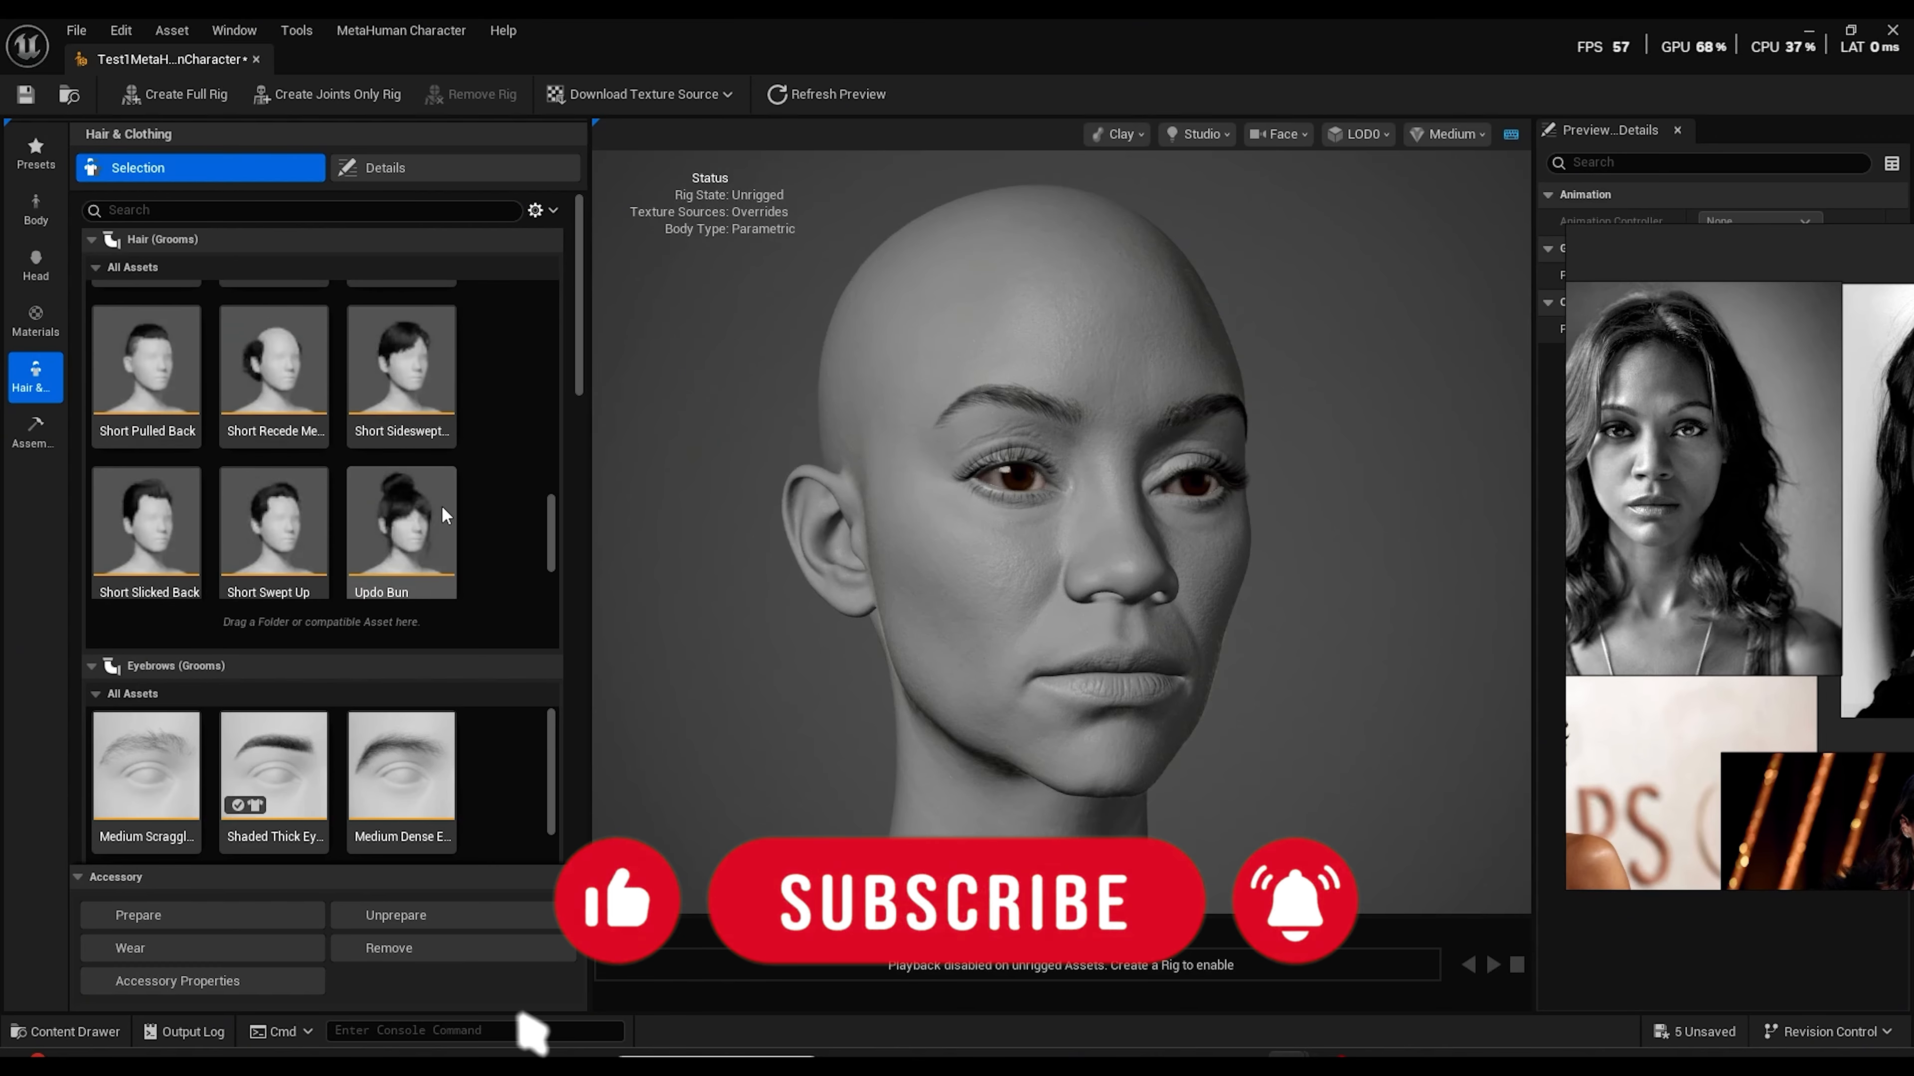
{"action": "scroll", "coordinate": [440, 505], "scroll_direction": "down", "scroll_amount": 2}
{"action": "scroll", "coordinate": [497, 444], "scroll_direction": "up", "scroll_amount": 5}
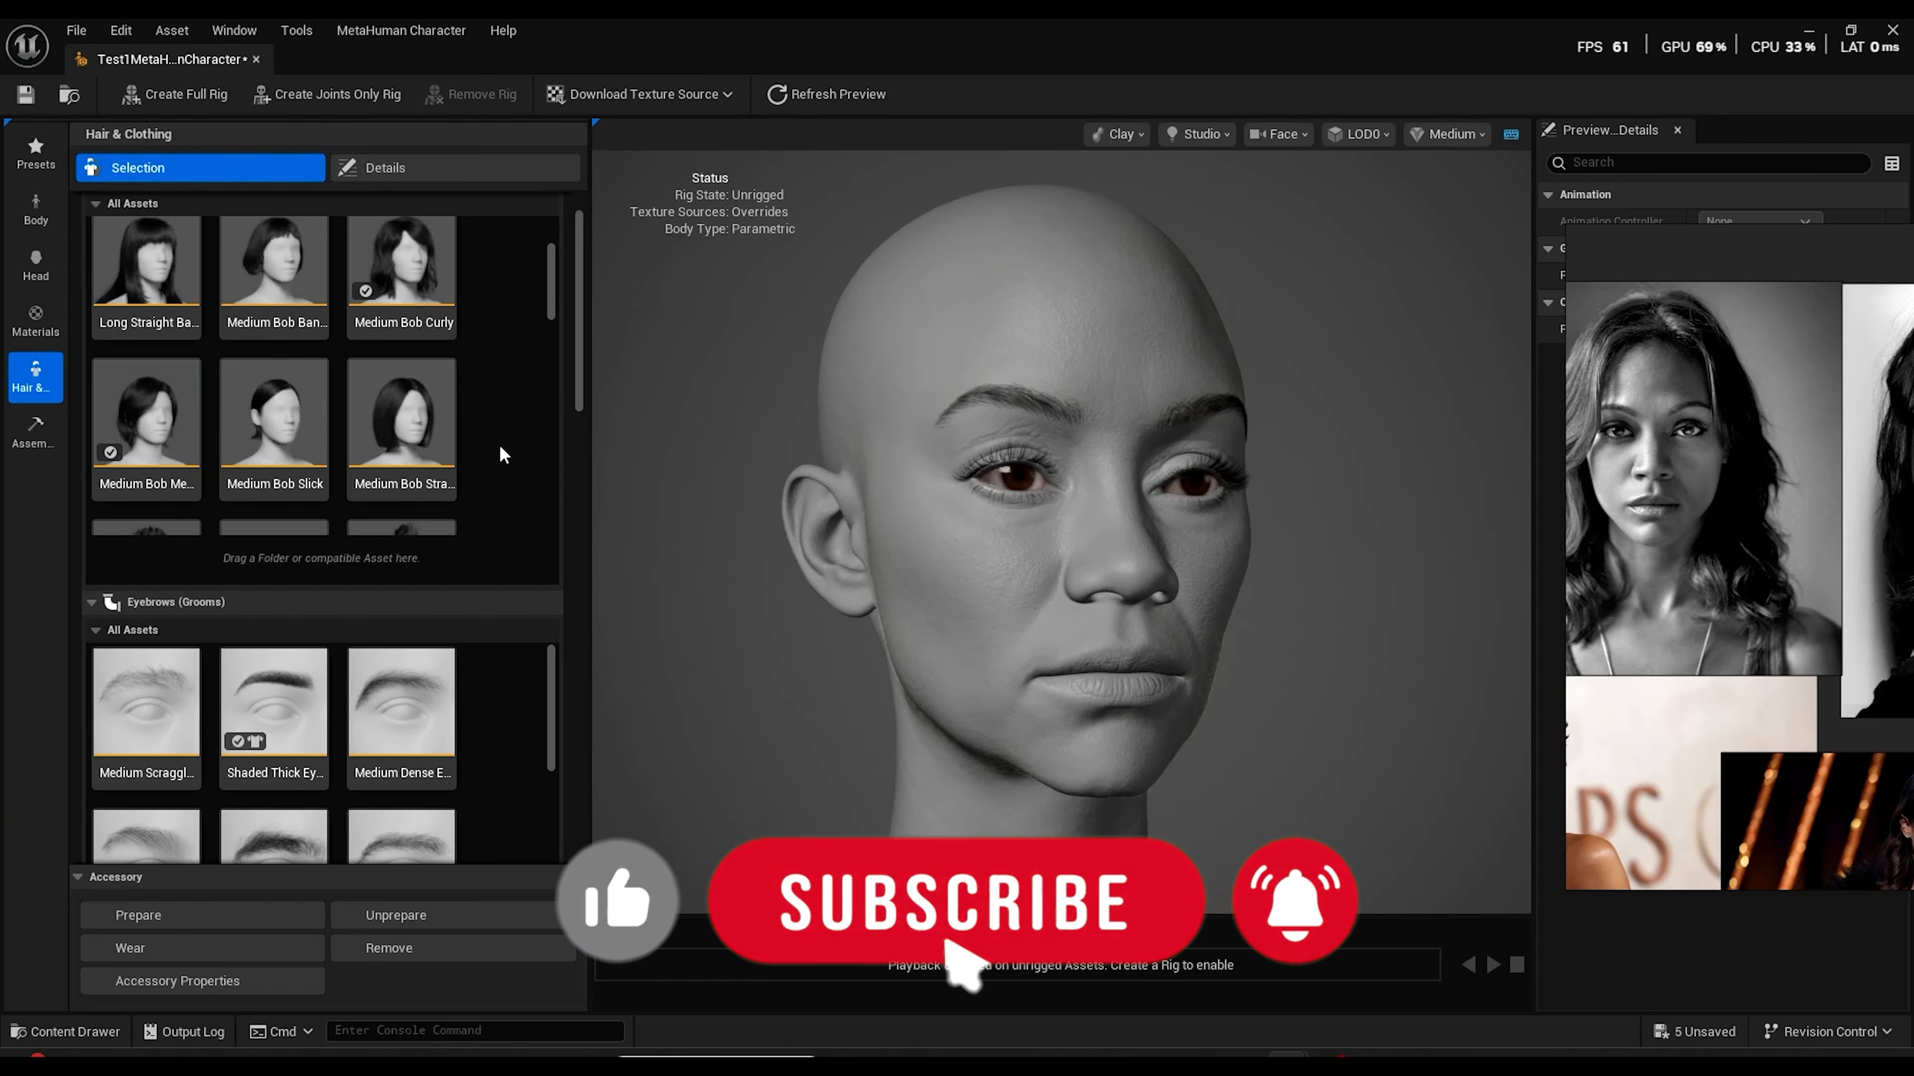
{"action": "scroll", "coordinate": [505, 445], "scroll_direction": "up", "scroll_amount": 2}
{"action": "scroll", "coordinate": [504, 447], "scroll_direction": "down", "scroll_amount": 1}
{"action": "left_click_drag", "start_coordinate": [726, 662], "coordinate": [626, 662]}
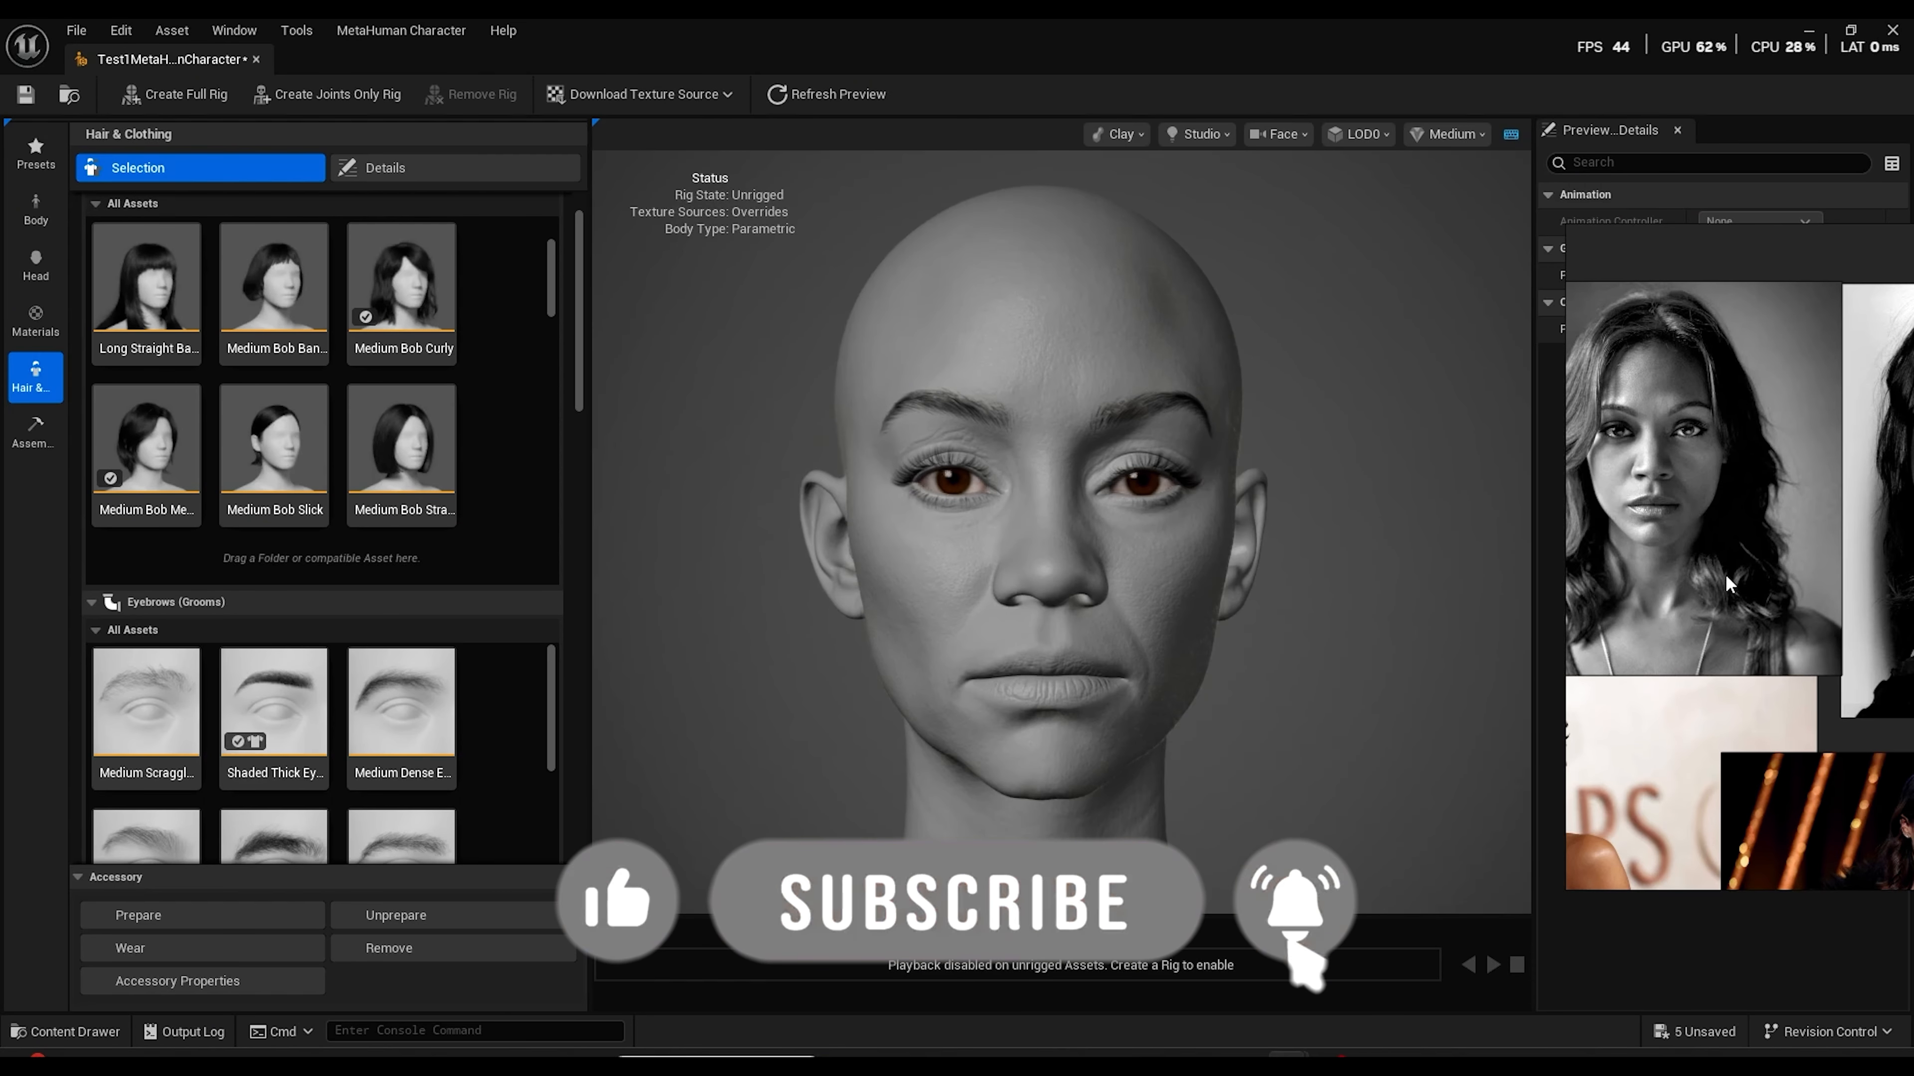
{"action": "scroll", "coordinate": [1728, 584], "scroll_direction": "down", "scroll_amount": 3}
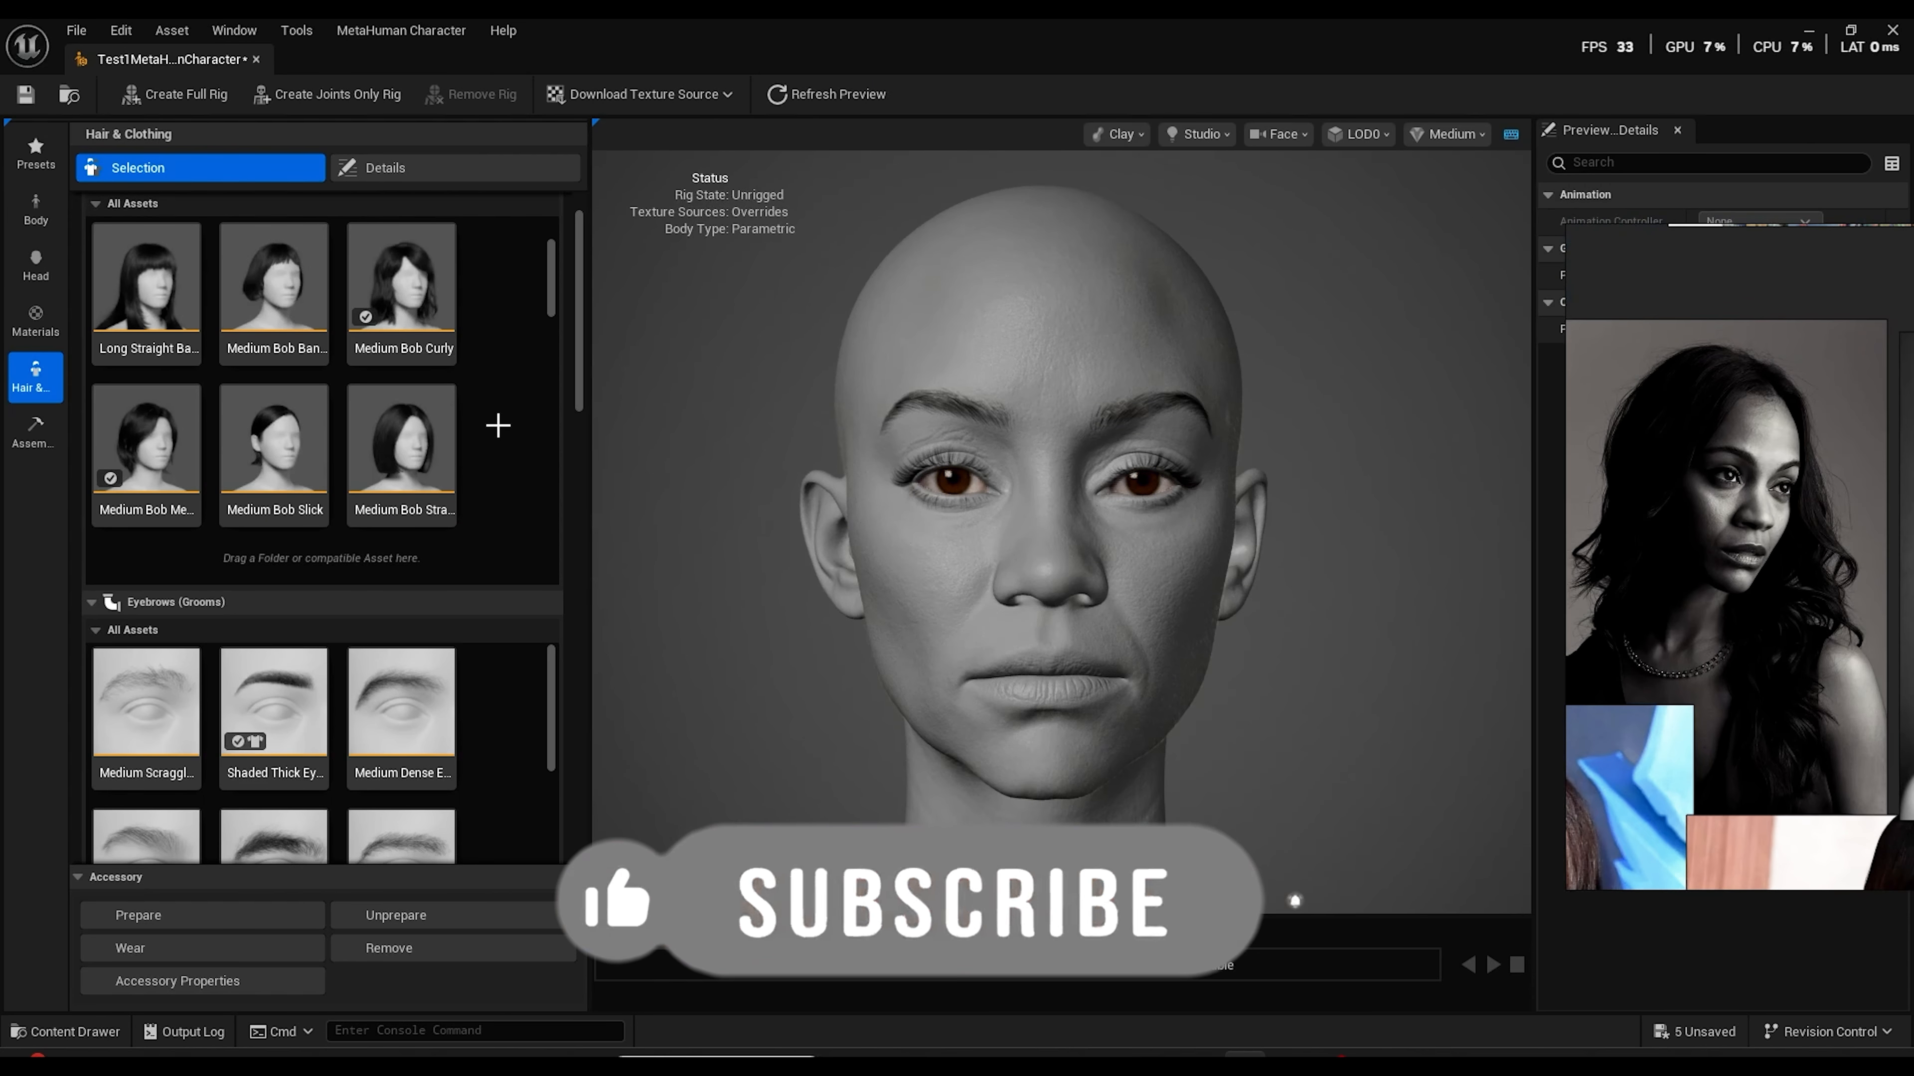
{"action": "left_click", "coordinate": [403, 302]}
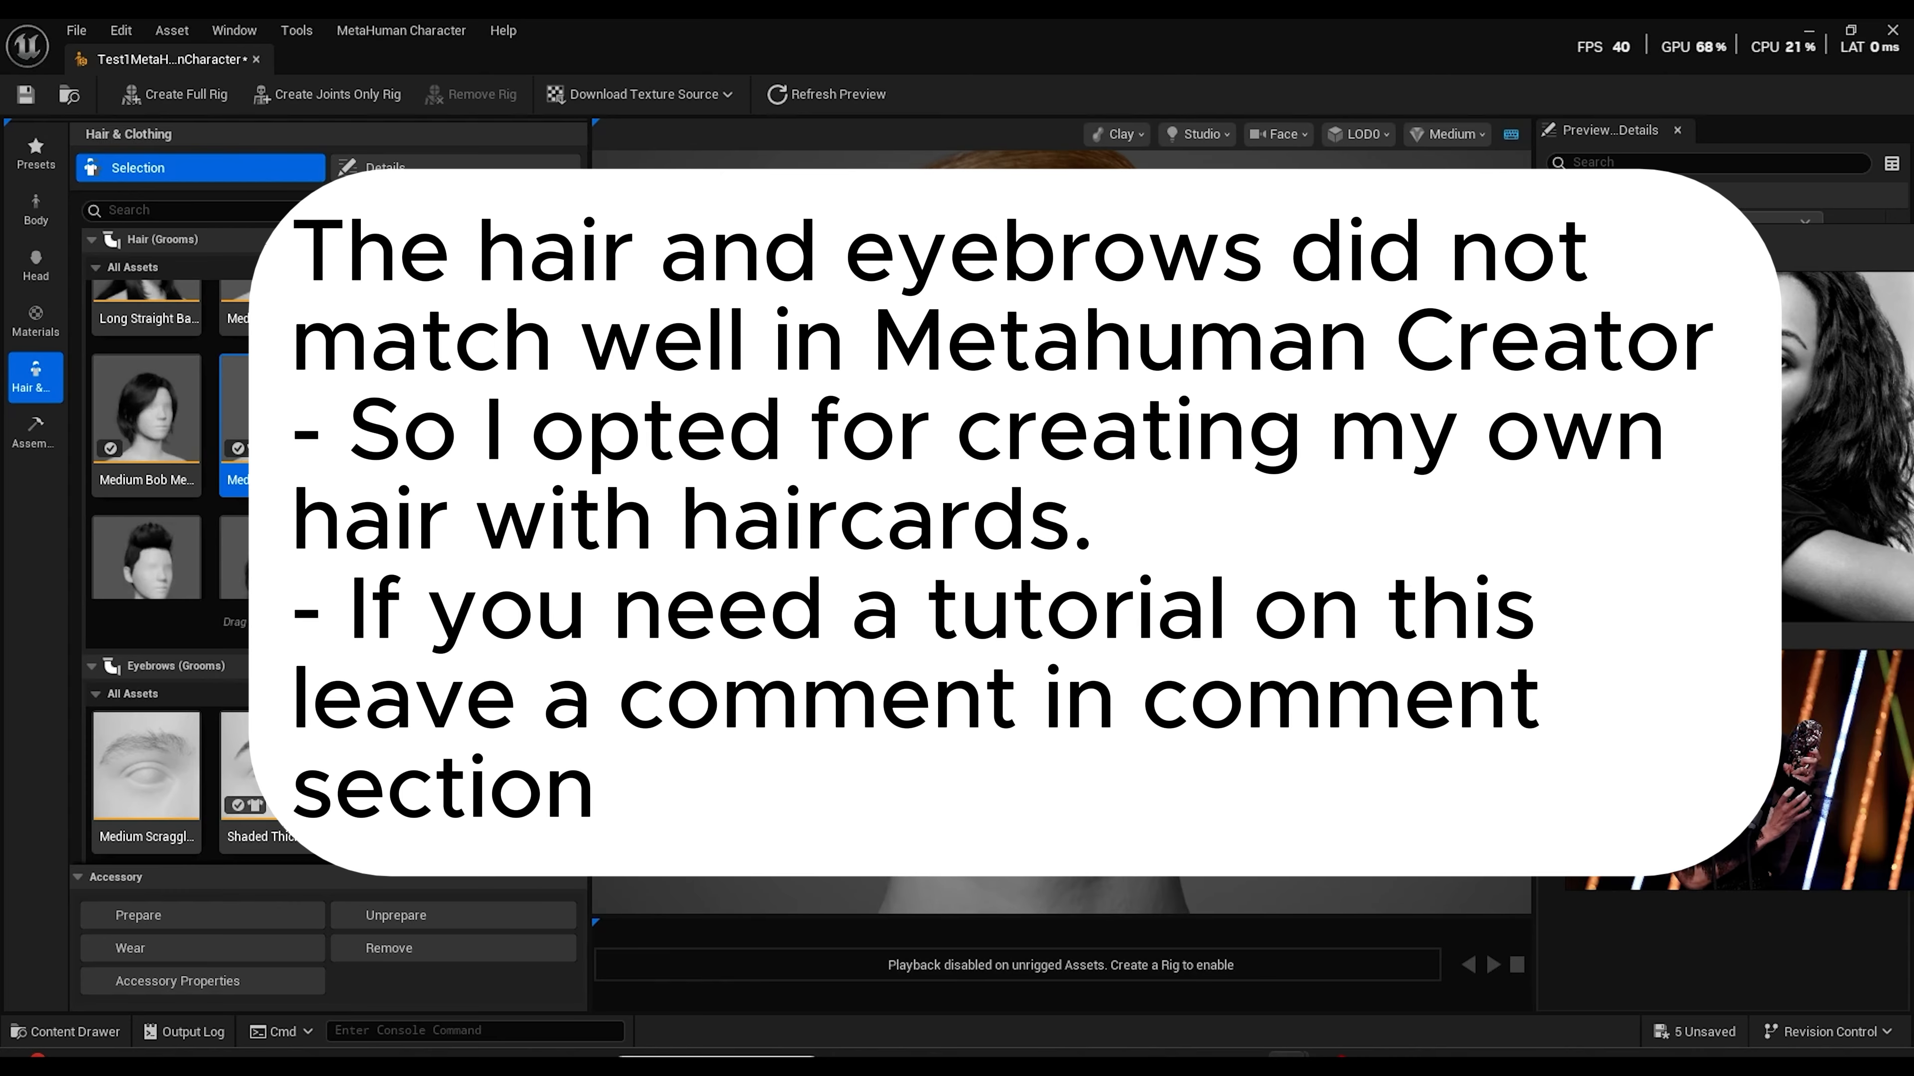
Look through the long, medium and short hair grooms for a closer match to the reference photos
{"action": "scroll", "coordinate": [147, 437], "scroll_direction": "up", "scroll_amount": 3}
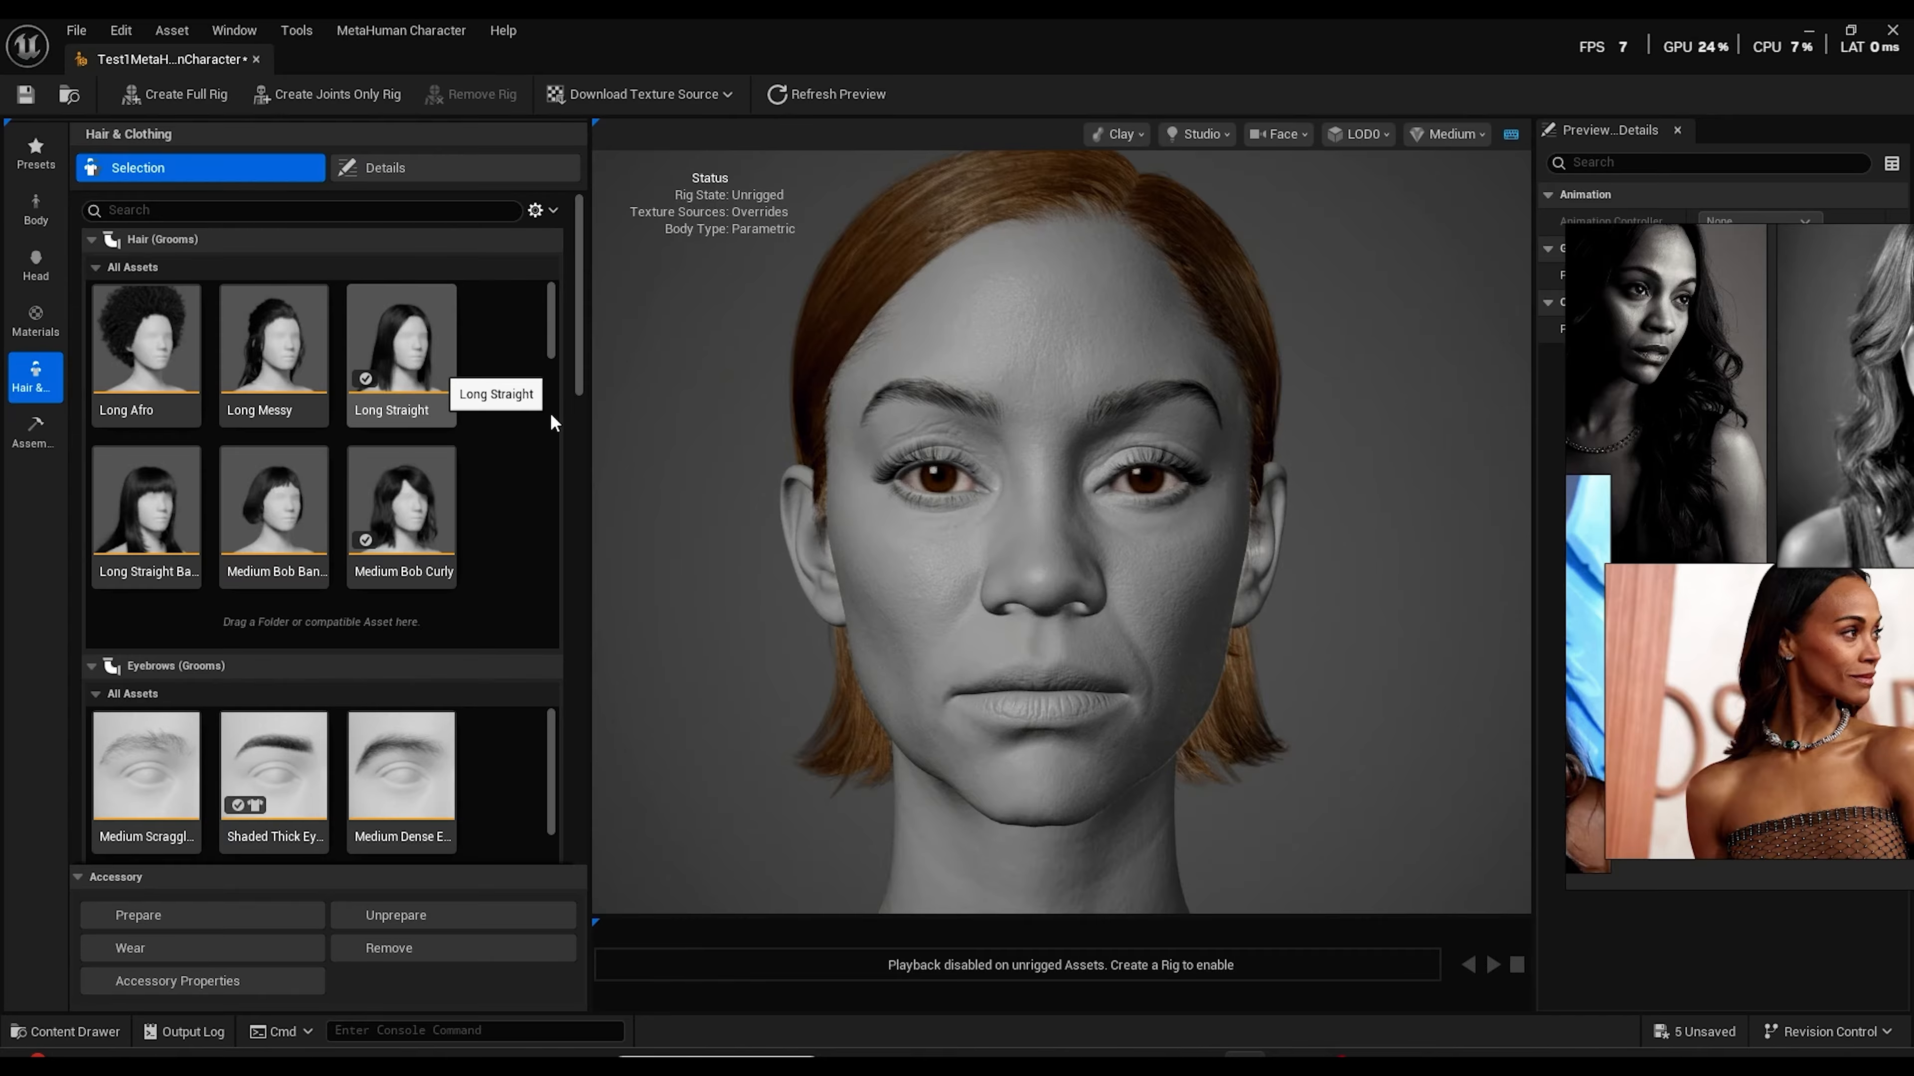
{"action": "scroll", "coordinate": [514, 479], "scroll_direction": "down", "scroll_amount": 6}
{"action": "scroll", "coordinate": [514, 482], "scroll_direction": "down", "scroll_amount": 4}
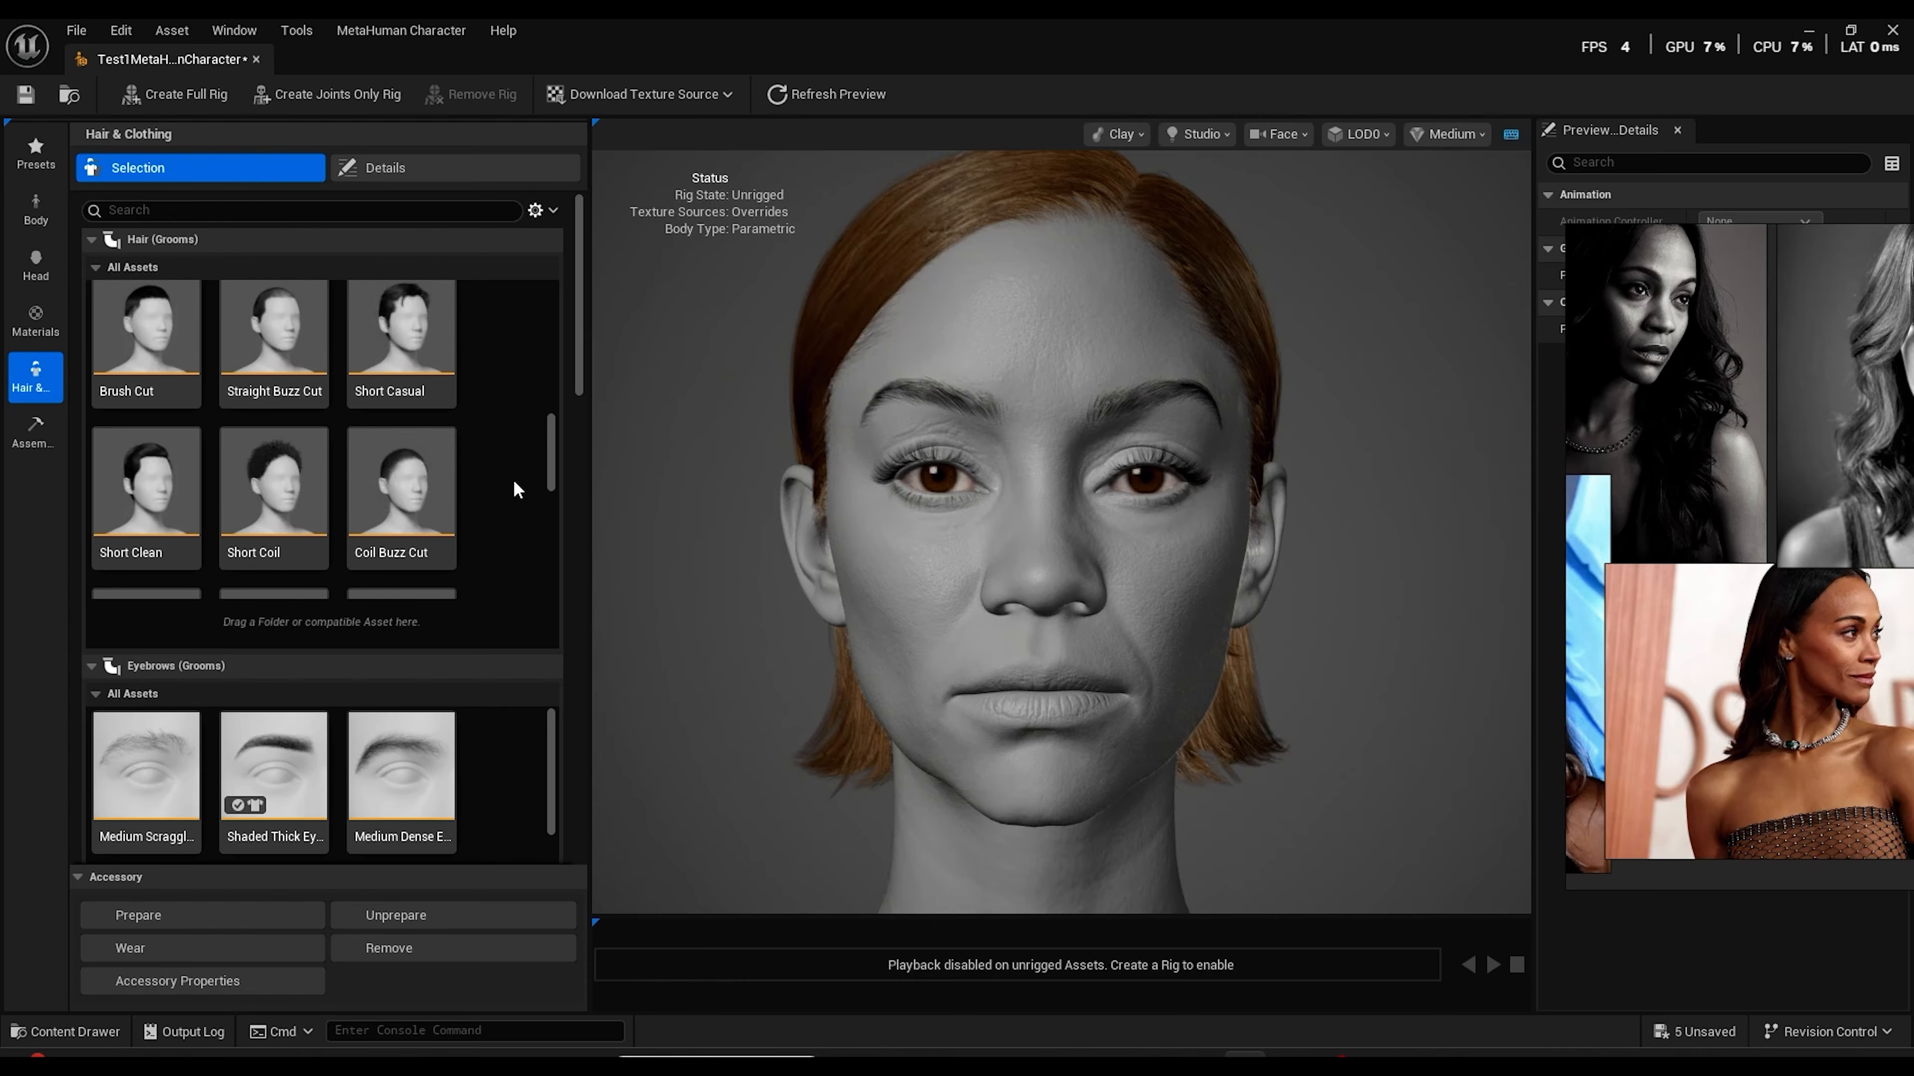
{"action": "scroll", "coordinate": [518, 475], "scroll_direction": "down", "scroll_amount": 4}
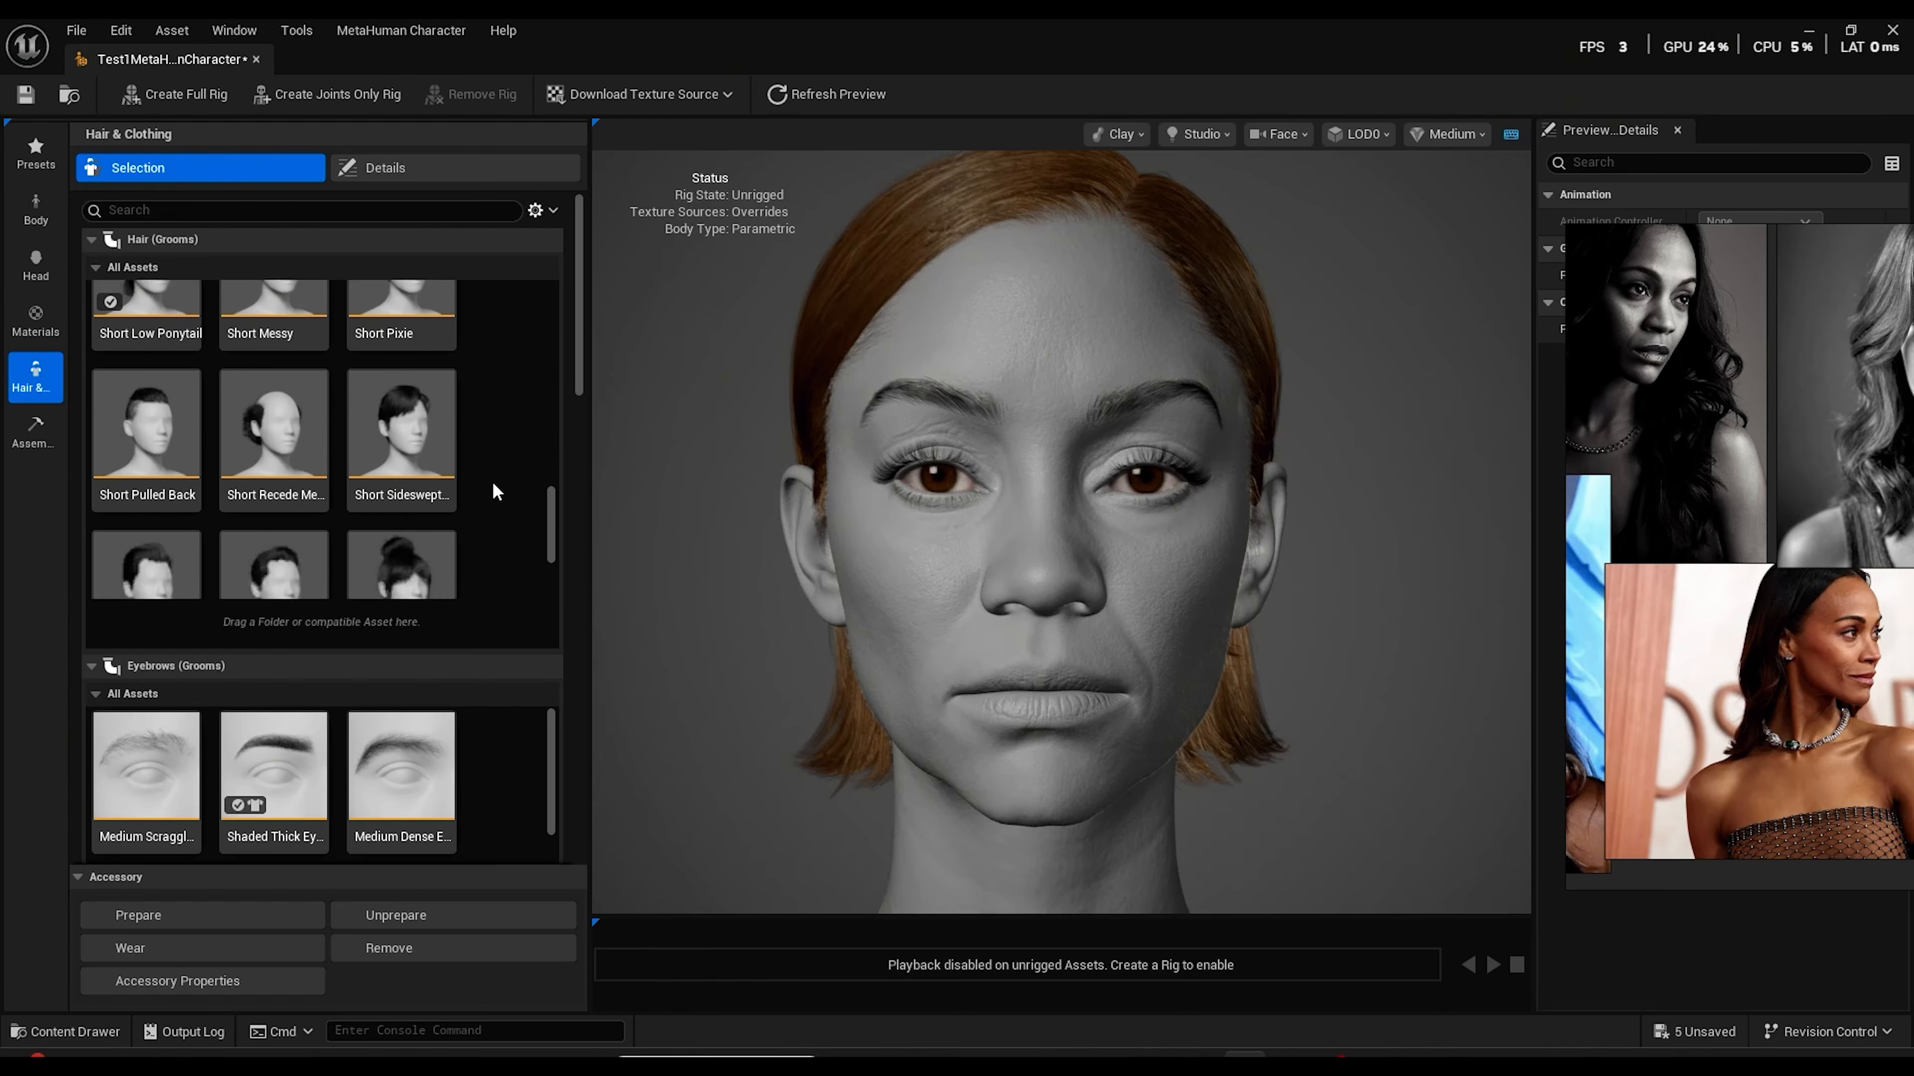
{"action": "scroll", "coordinate": [500, 522], "scroll_direction": "up", "scroll_amount": 7}
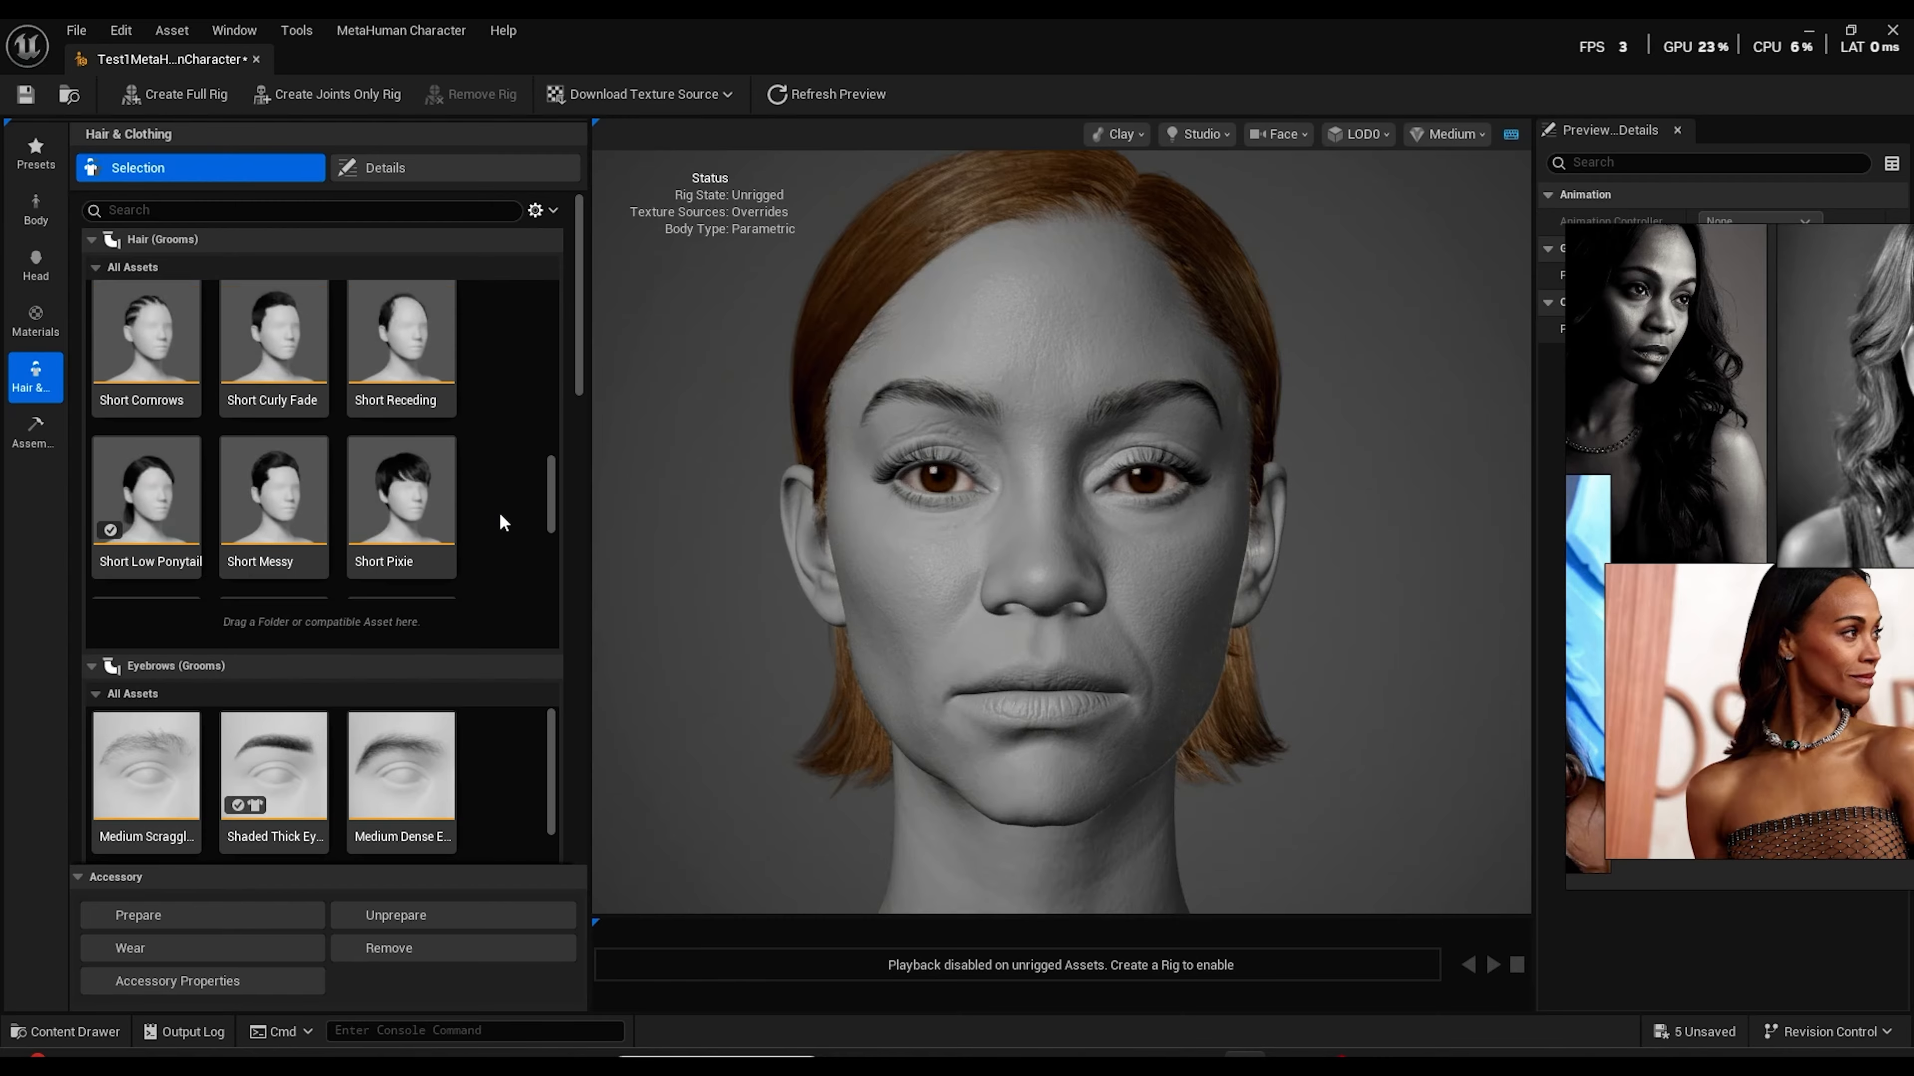
{"action": "scroll", "coordinate": [505, 497], "scroll_direction": "up", "scroll_amount": 5}
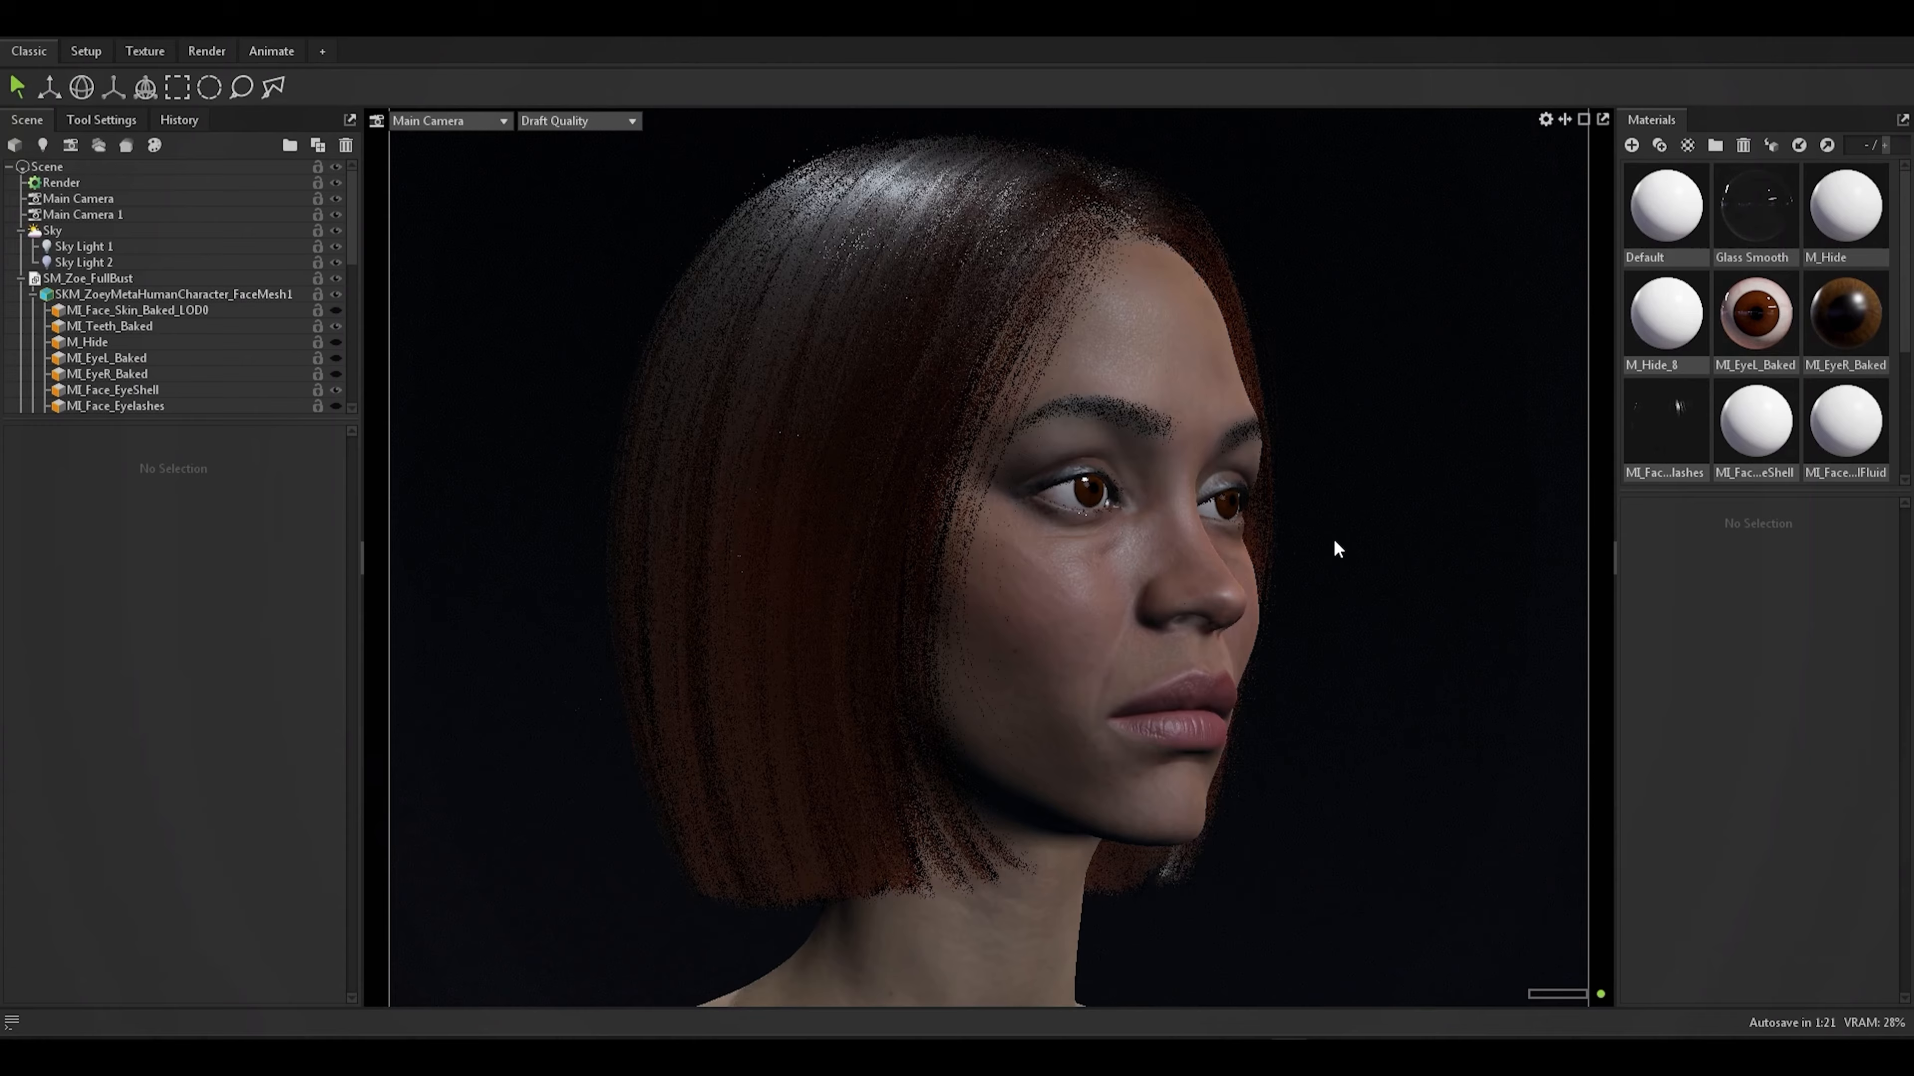
In Marmoset Toolbag, set the Main Camera viewport to Full Quality and view the haired bust from both sides
{"action": "left_click_drag", "start_coordinate": [1333, 539], "coordinate": [1174, 513]}
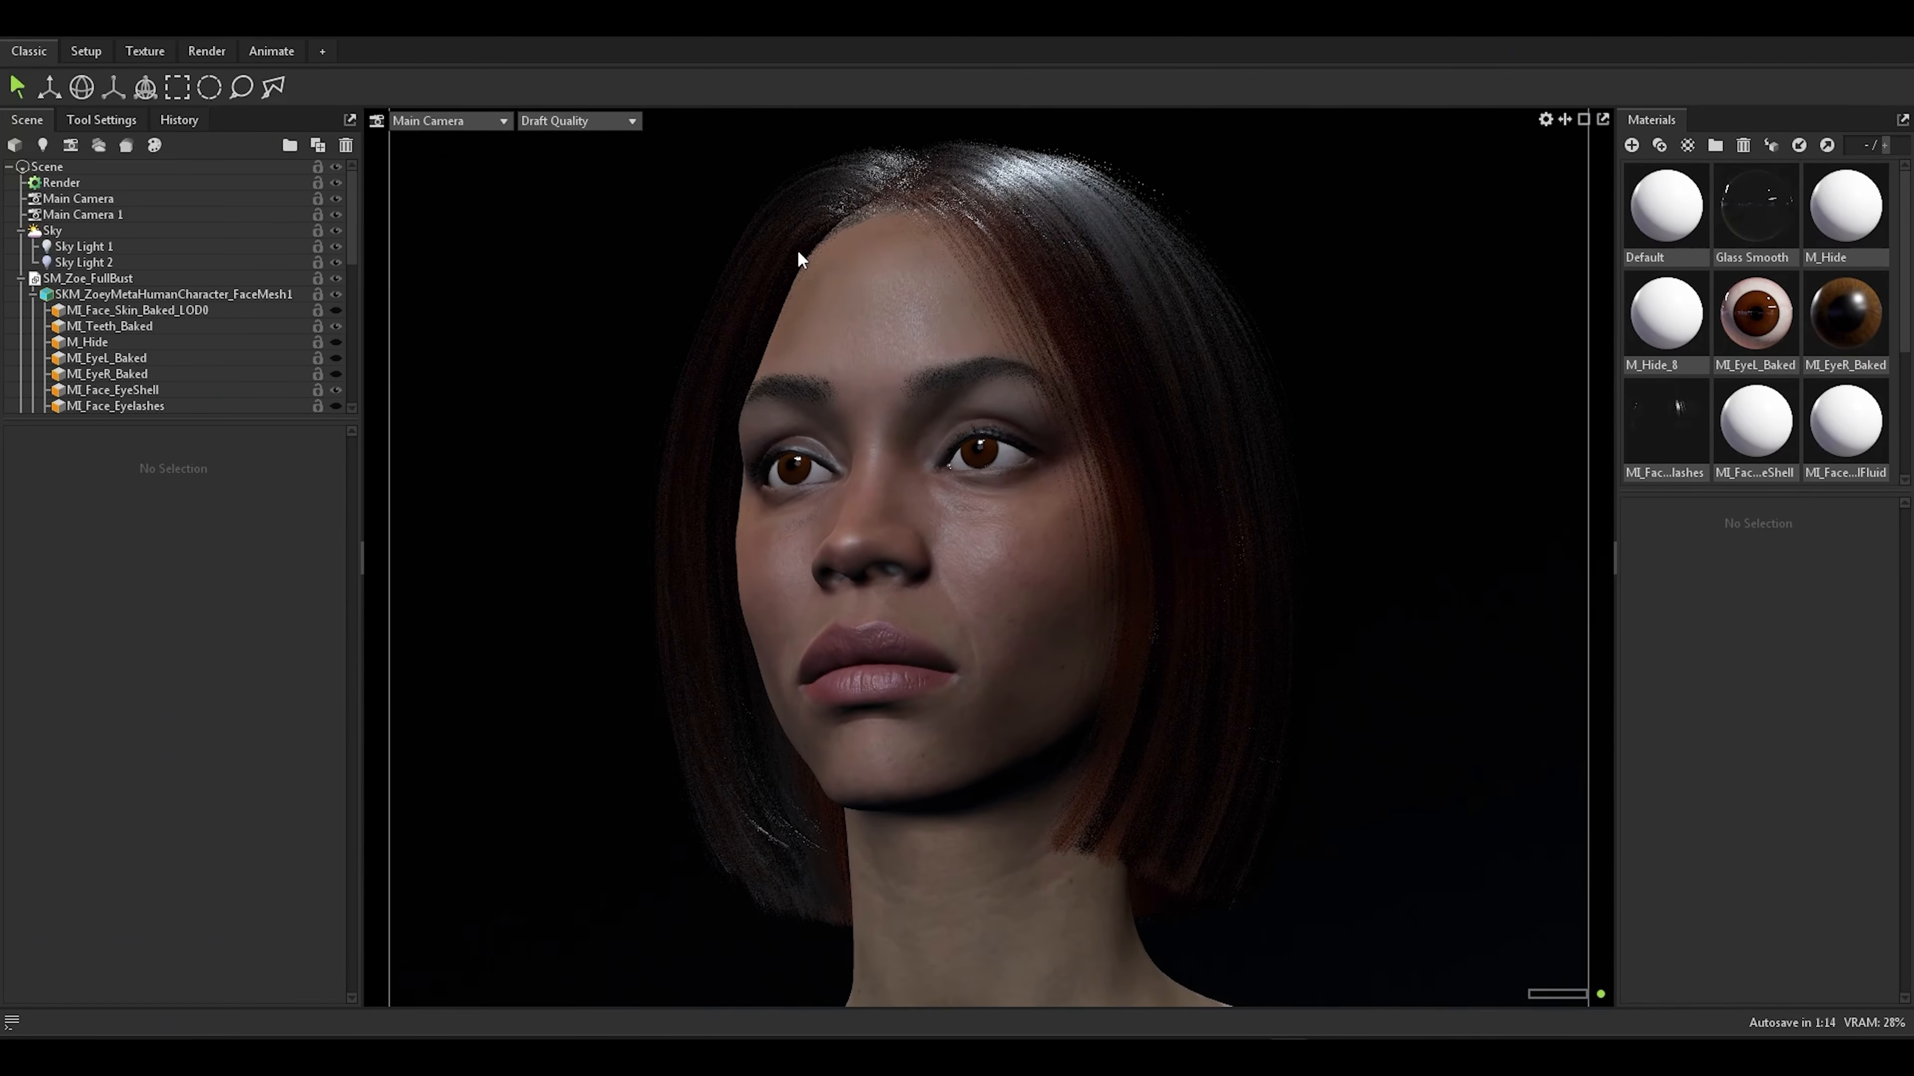
{"action": "left_click", "coordinate": [610, 123]}
{"action": "left_click", "coordinate": [570, 139]}
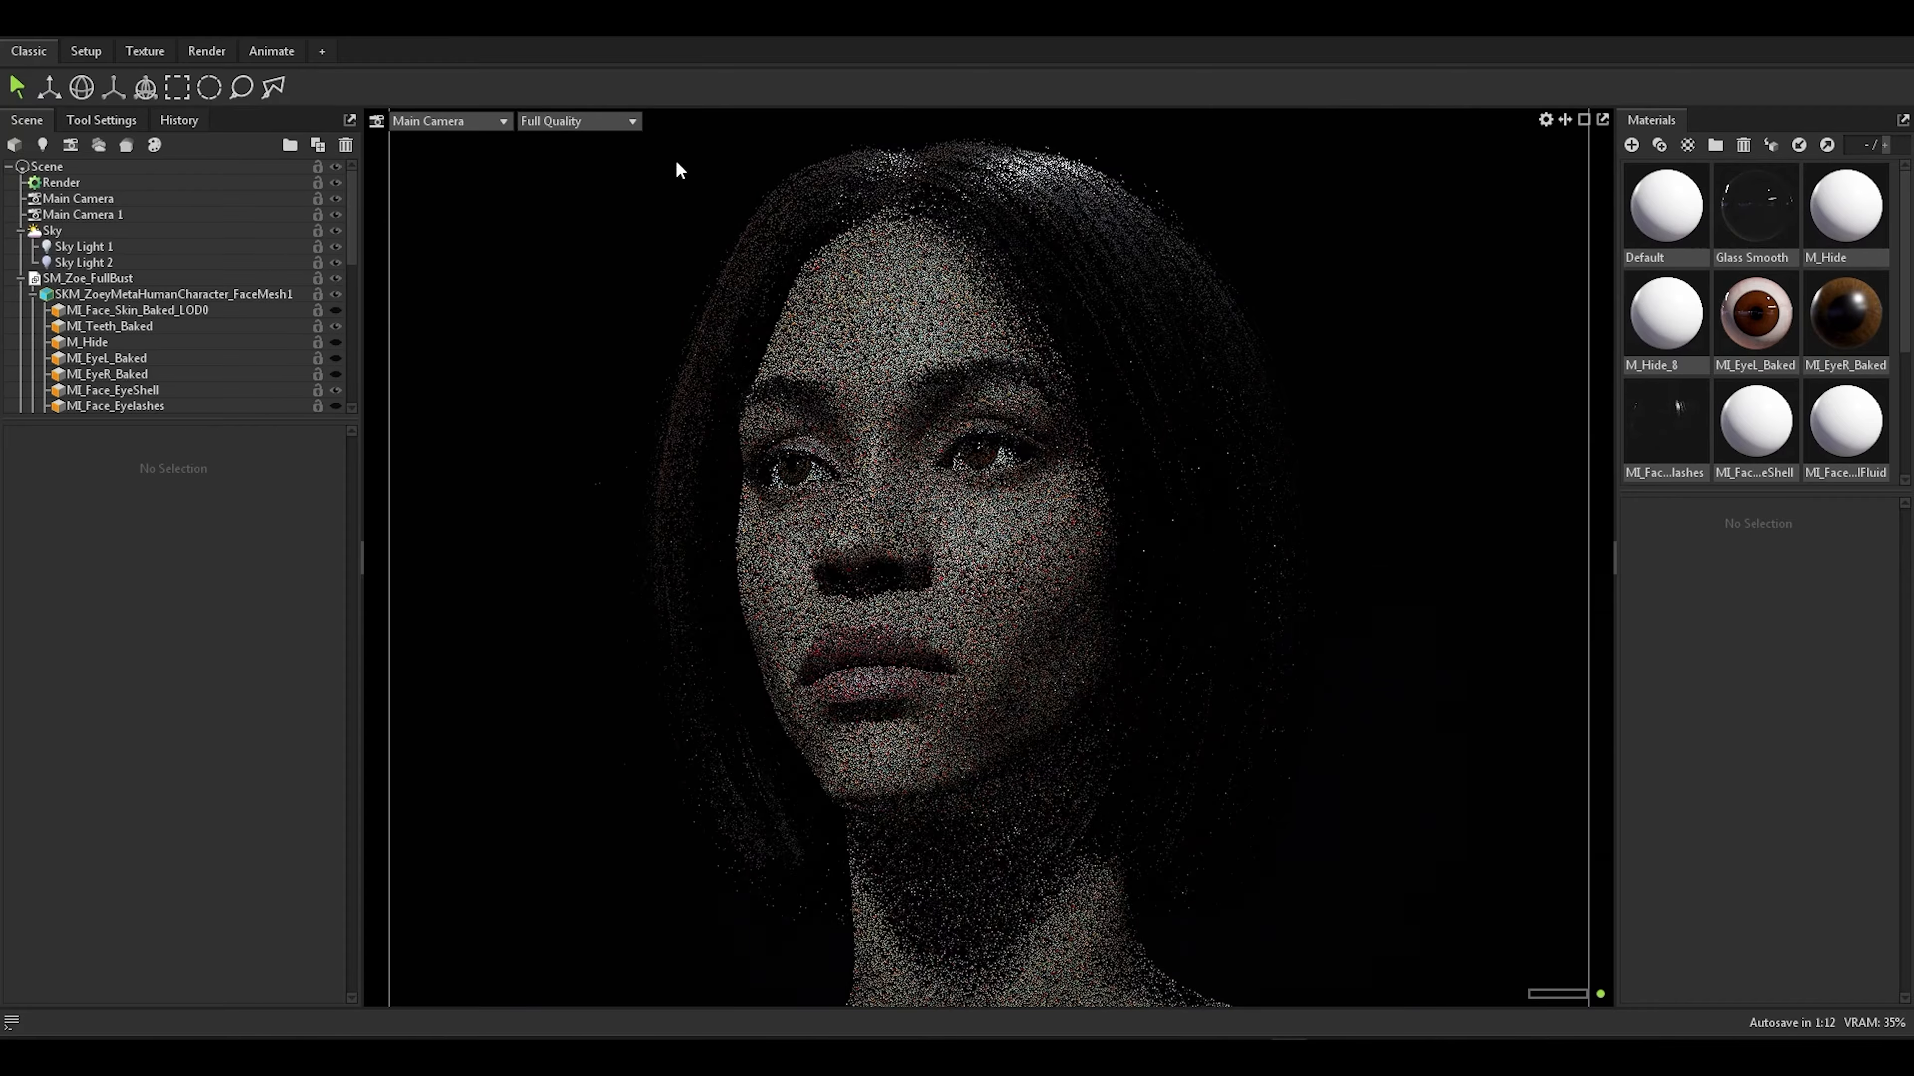
{"action": "left_click_drag", "start_coordinate": [1435, 538], "coordinate": [1339, 555]}
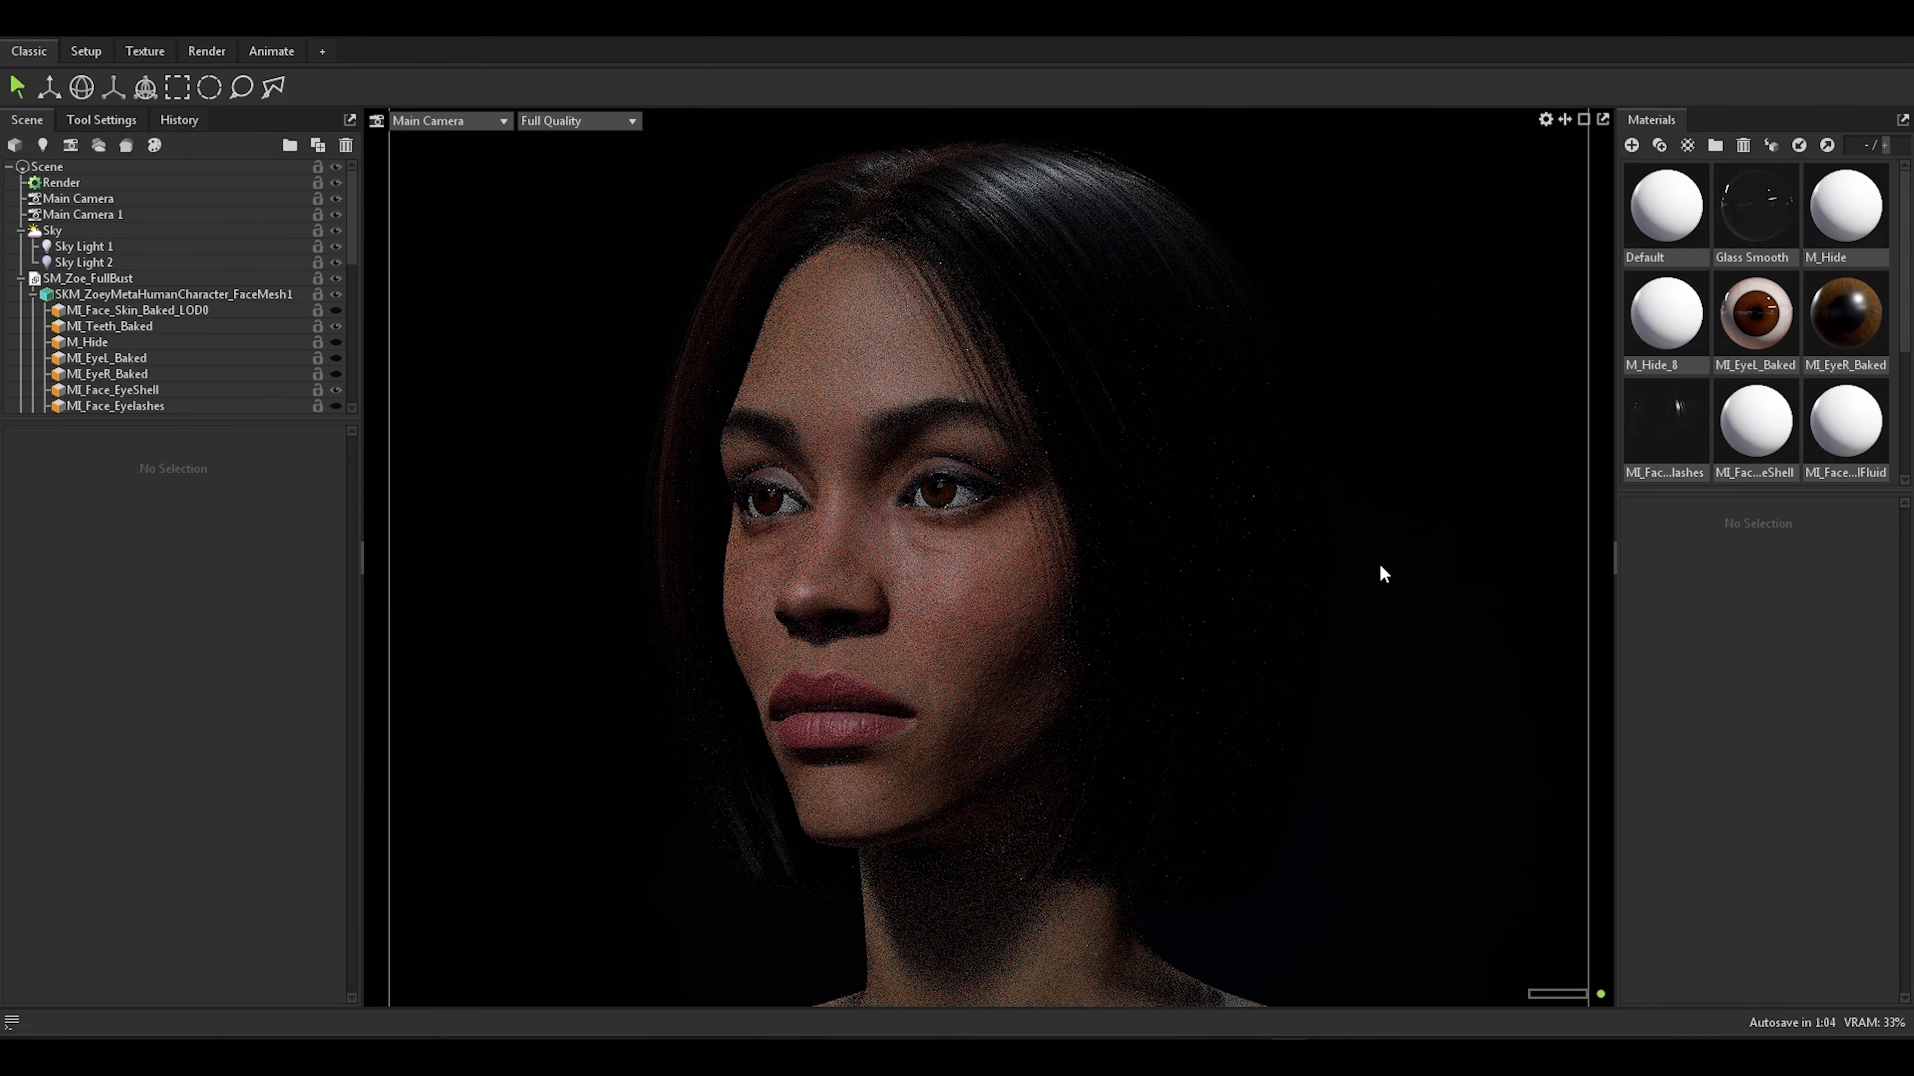
{"action": "left_click_drag", "start_coordinate": [1360, 572], "coordinate": [1544, 510]}
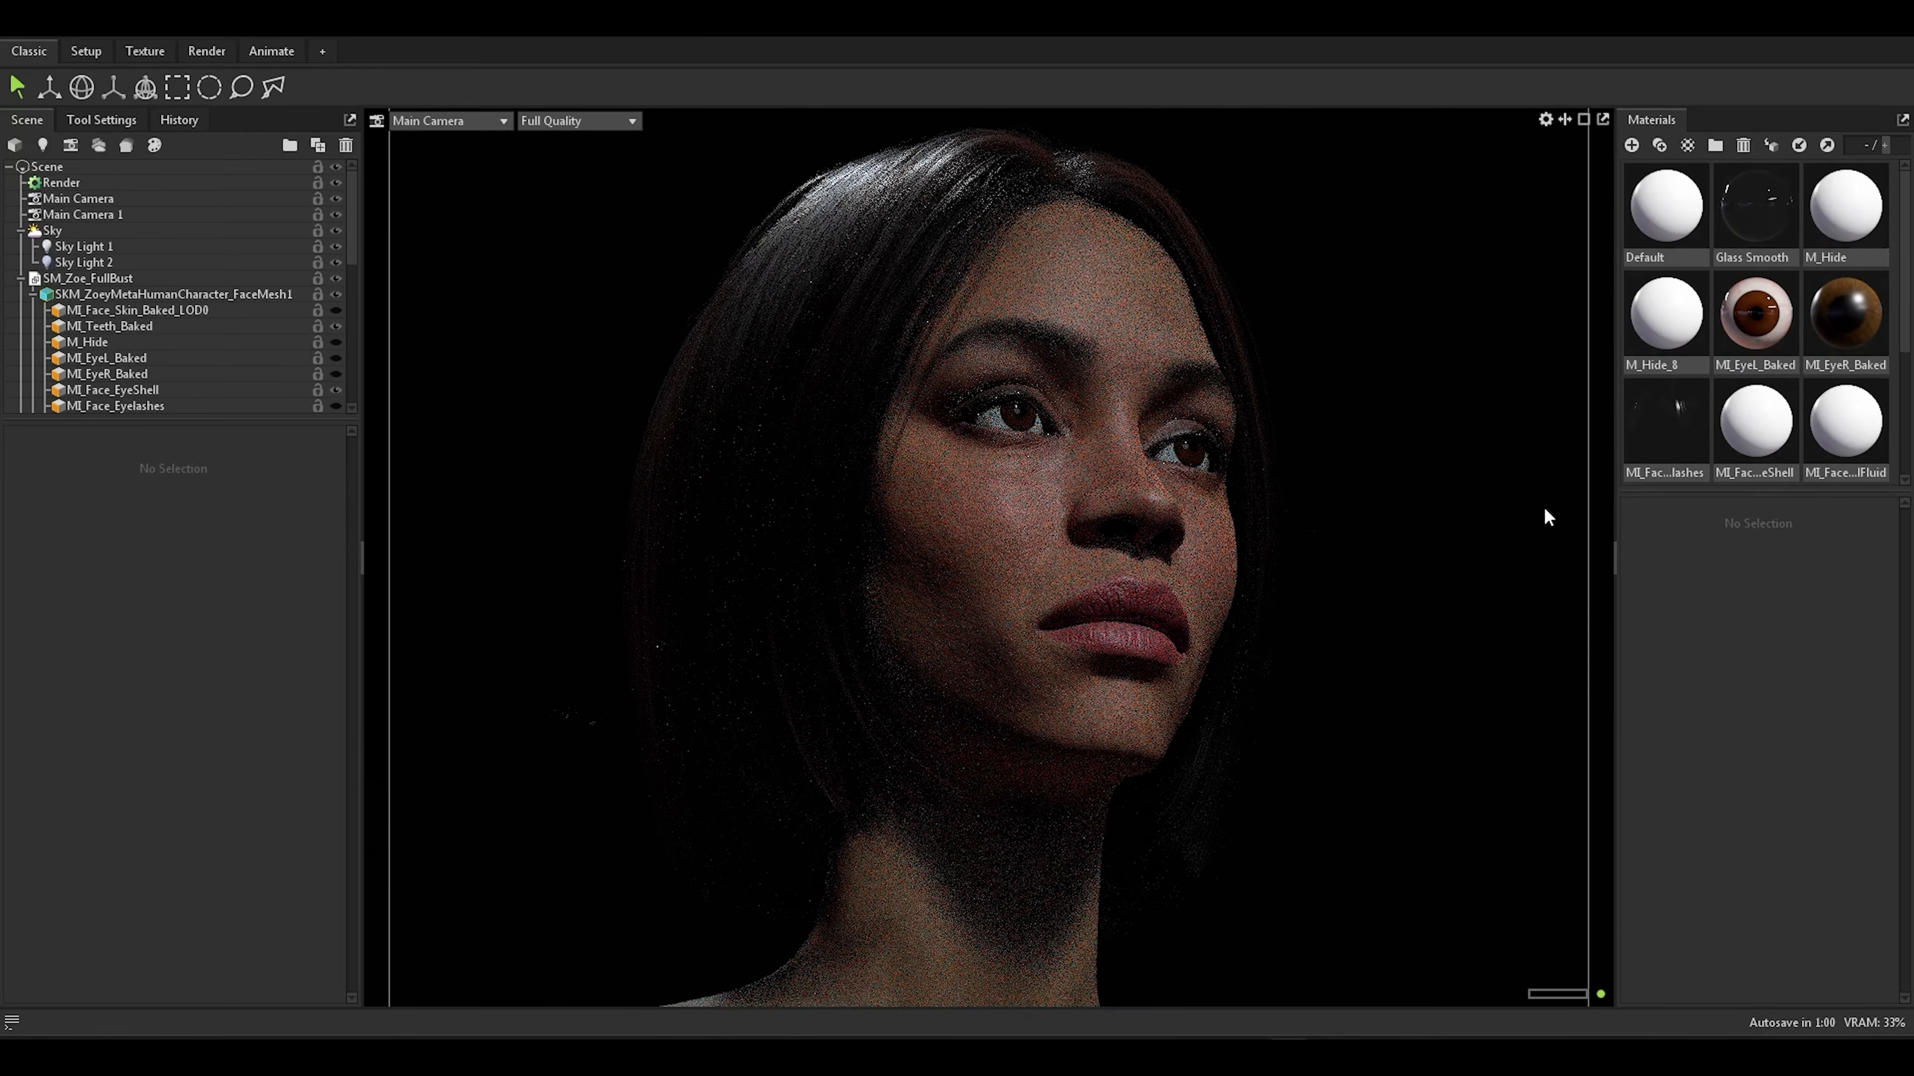